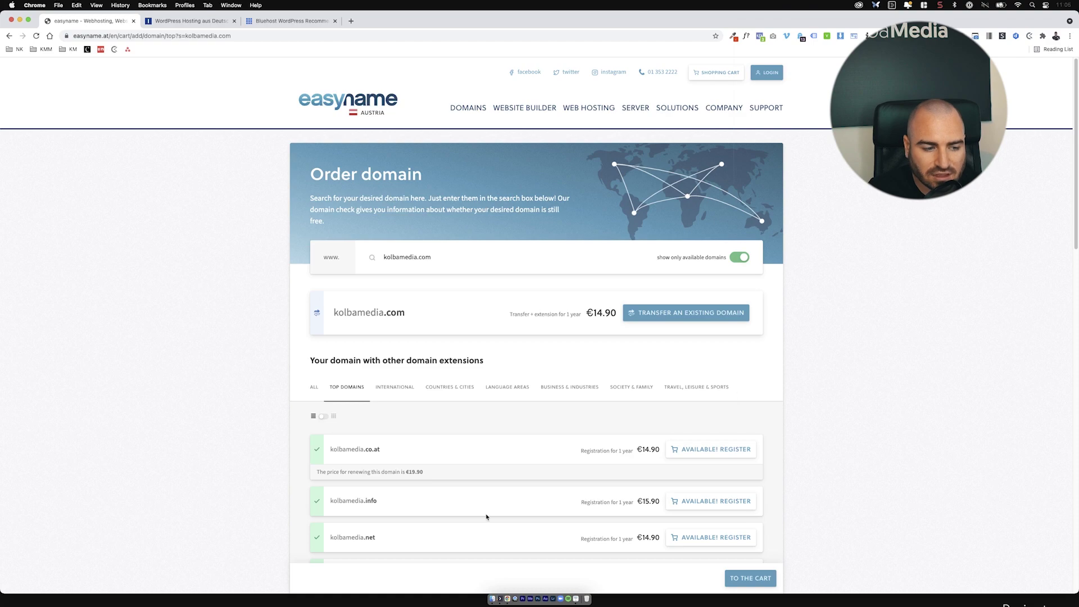
Step: Search for deinblognamewiedudenwillst.com and add the available .com domain to the order
{"action": "scroll", "coordinate": [487, 517], "scroll_direction": "down", "scroll_amount": 3}
{"action": "scroll", "coordinate": [403, 456], "scroll_direction": "up", "scroll_amount": 3}
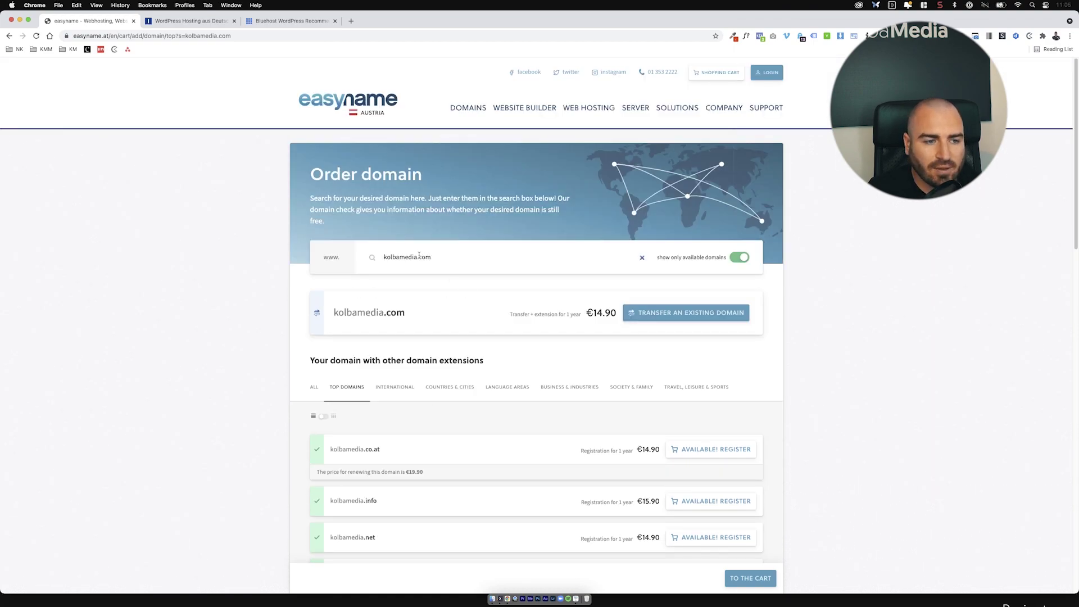
{"action": "double_click", "coordinate": [396, 251]}
{"action": "type", "text": "deinbnl"}
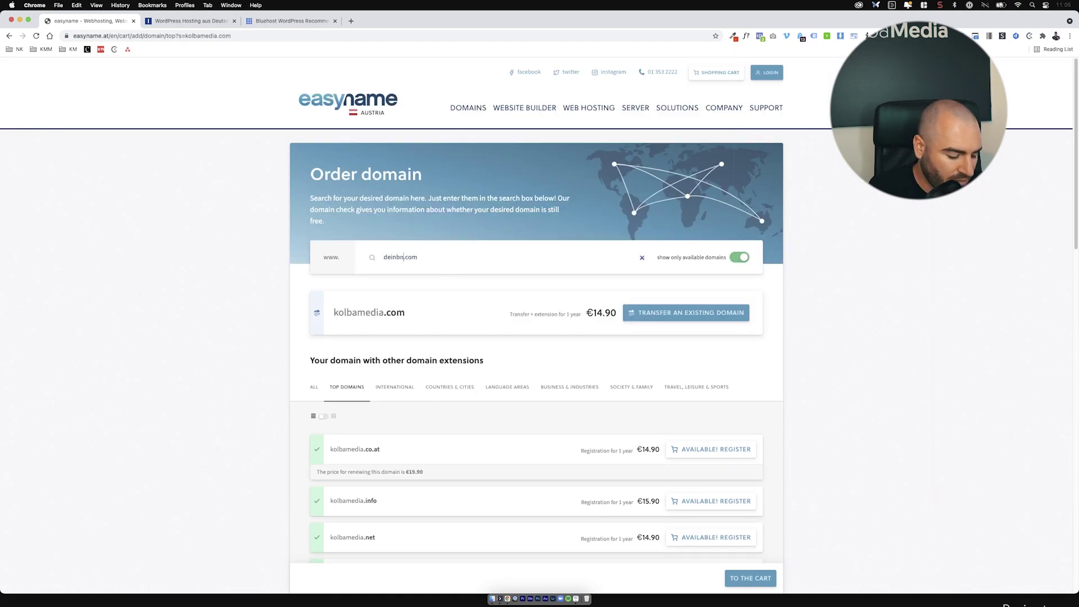
{"action": "key", "text": "BackSpace"}
{"action": "key", "text": "BackSpace"}
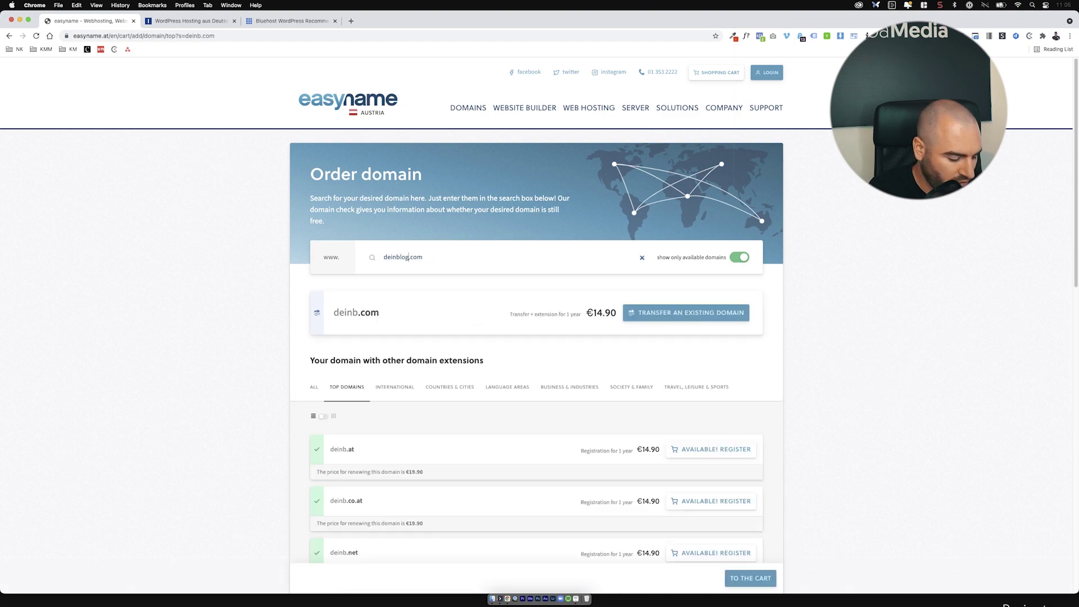
{"action": "type", "text": "lognamewie dudenwillst"}
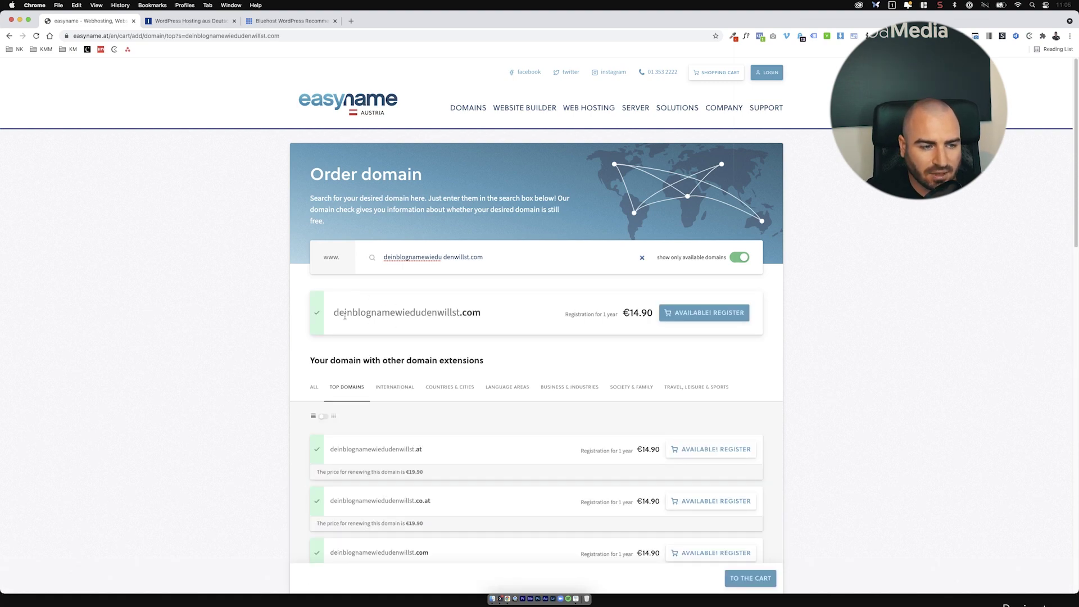
{"action": "left_click", "coordinate": [705, 318]}
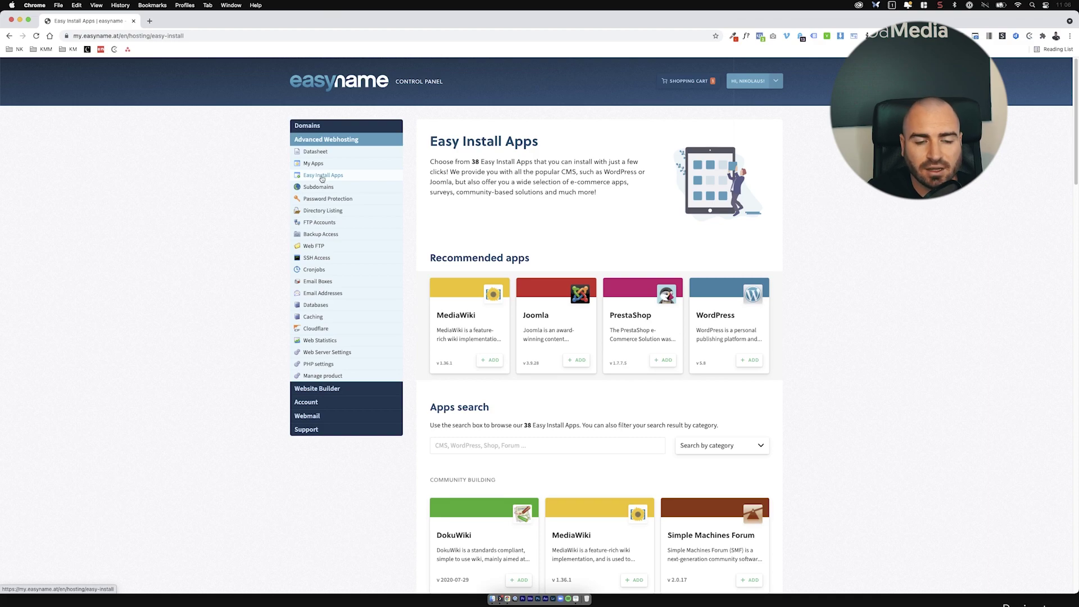
Step: Add WordPress from the Recommended apps to open its installation form
{"action": "left_click", "coordinate": [749, 358]}
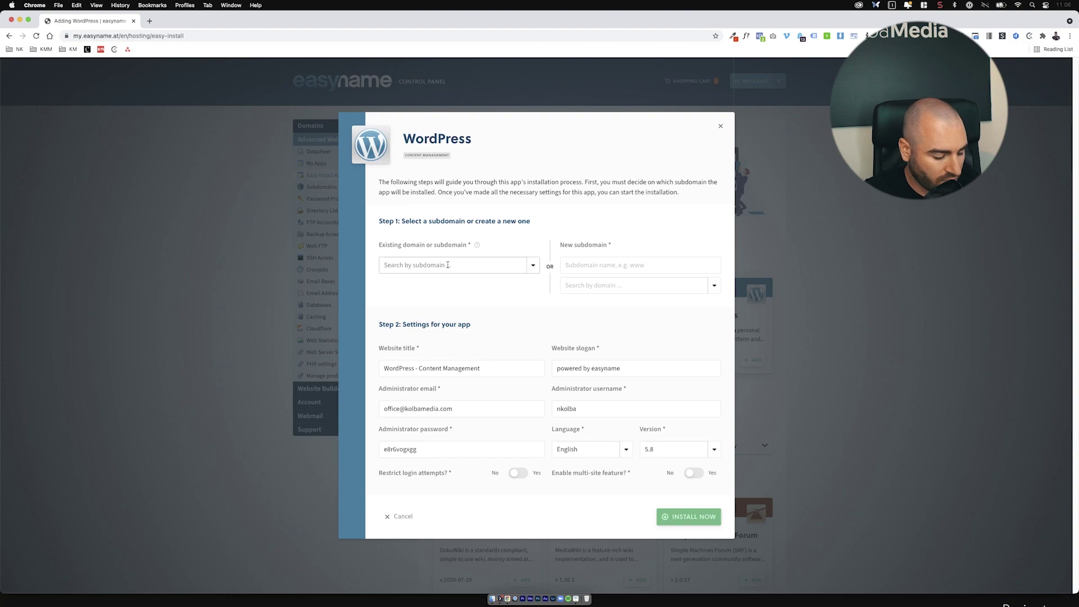
Step: Set the install location to a new subdomain 'blog' under kolbamedia.at
{"action": "type", "text": "kolbamedia"}
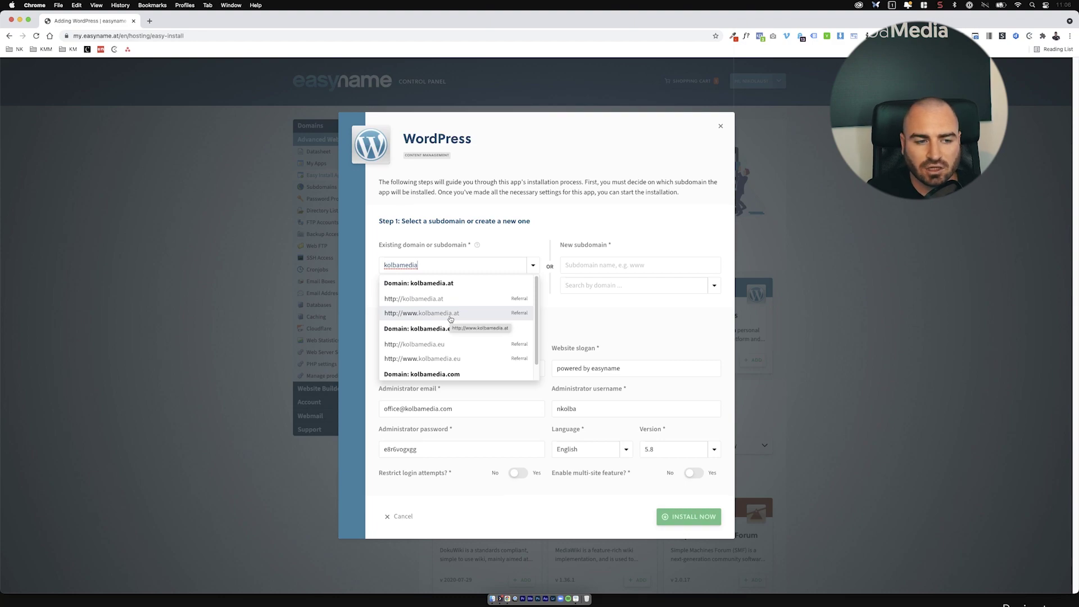
{"action": "left_click", "coordinate": [598, 265]}
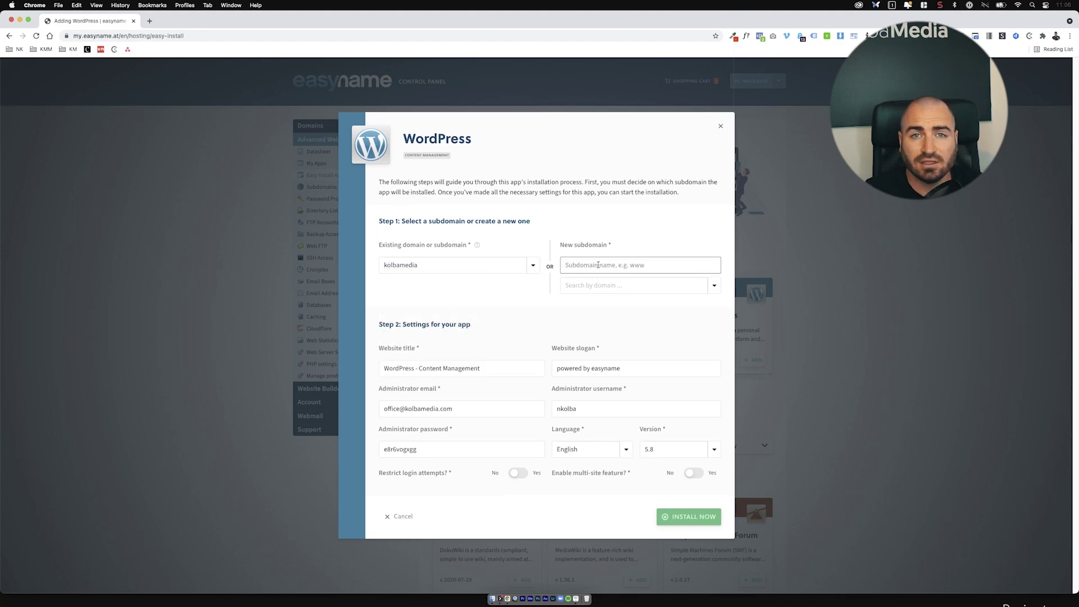
{"action": "type", "text": "blog"}
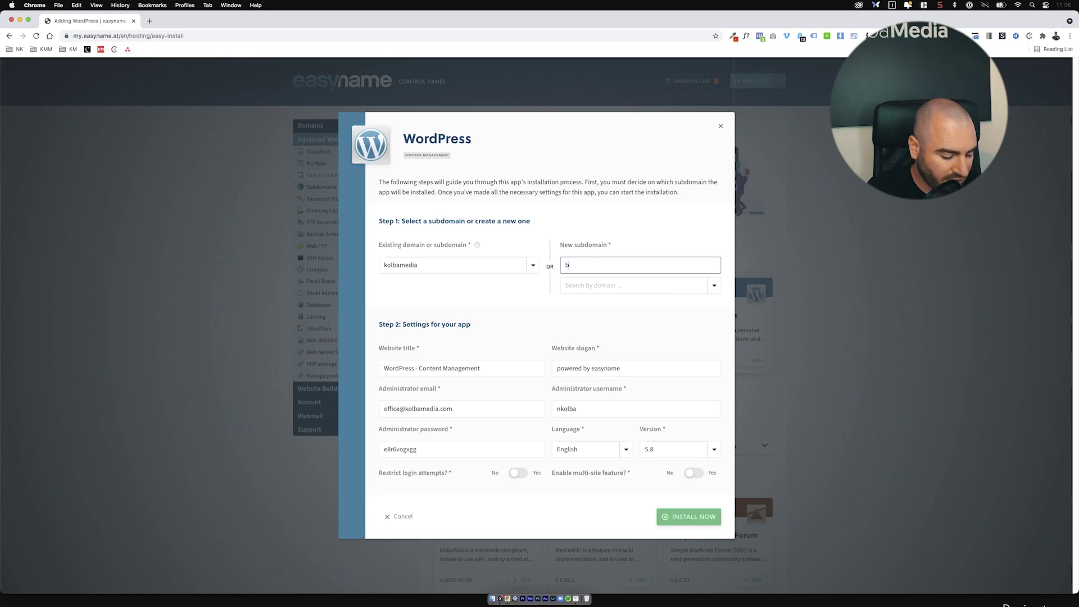
{"action": "left_click", "coordinate": [619, 285]}
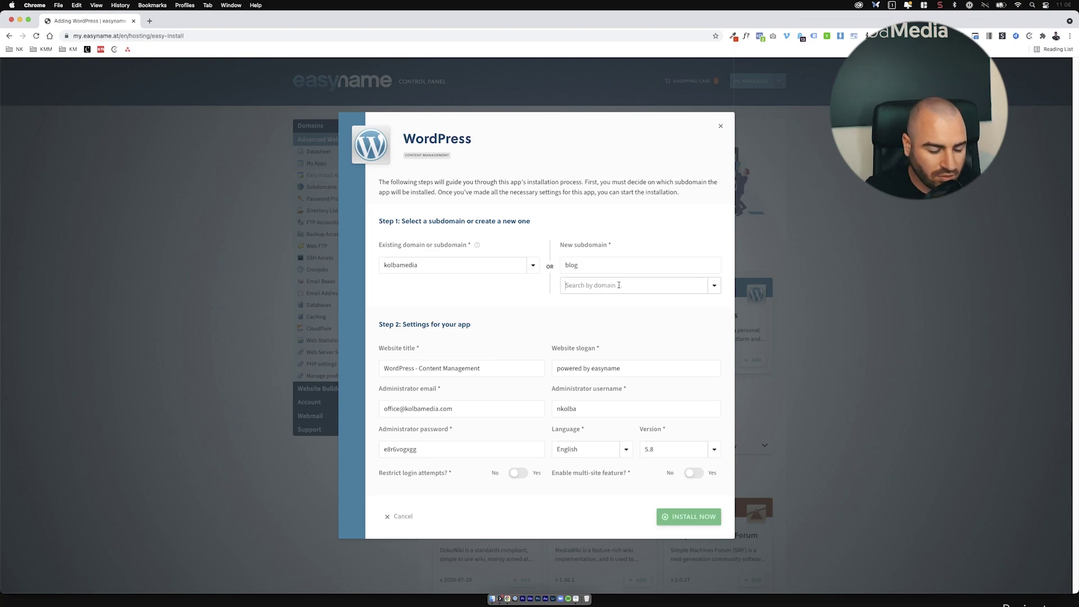
{"action": "type", "text": "kolbamedia"}
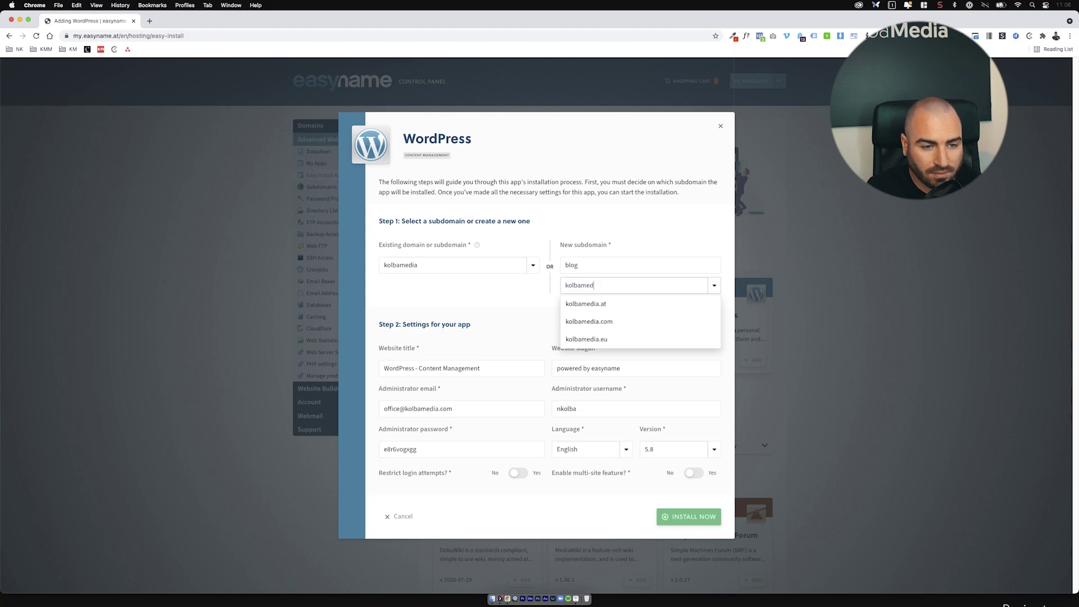
{"action": "left_click", "coordinate": [586, 303]}
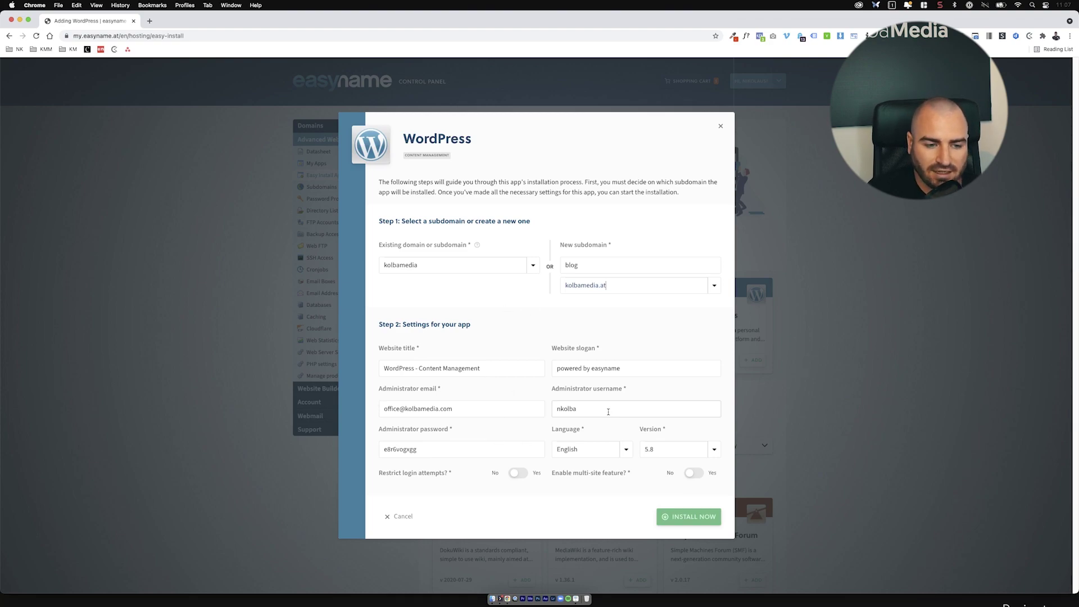
Step: Replace the prefilled administrator username with a new one
{"action": "left_click_drag", "start_coordinate": [609, 408], "coordinate": [552, 409]}
{"action": "type", "text": "kolbamedia12"}
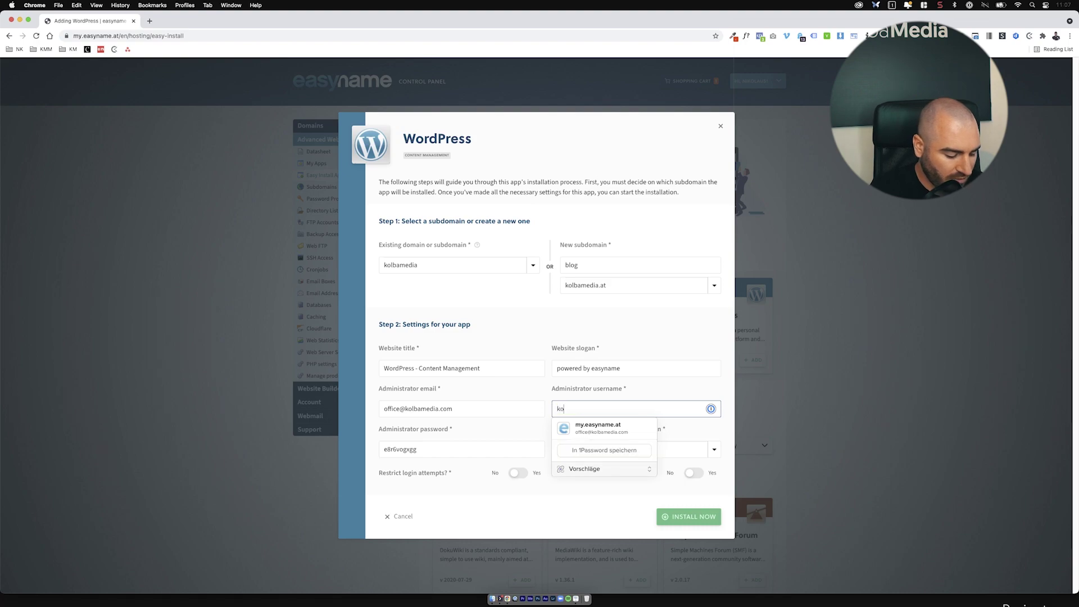
{"action": "left_click", "coordinate": [478, 405]}
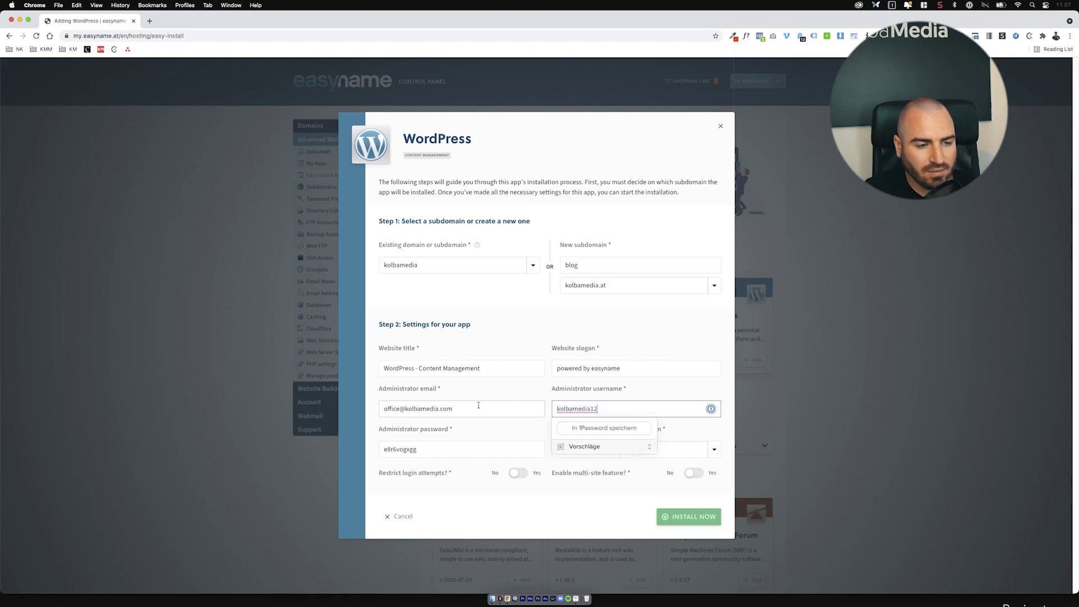
{"action": "left_click", "coordinate": [600, 451]}
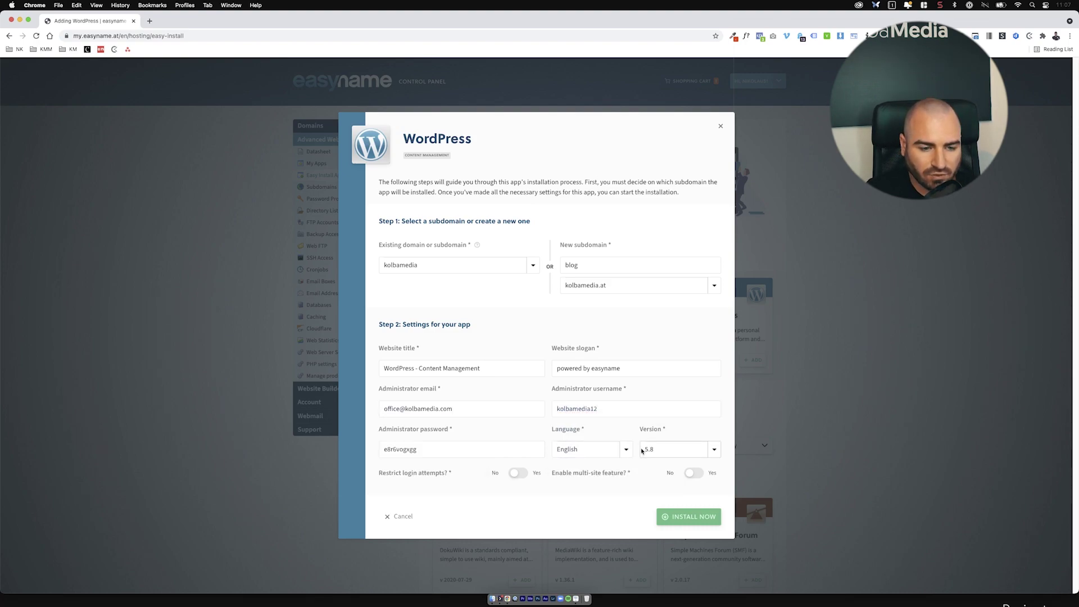
Step: Set the site language to Deutsch, keep the generated password, and install
{"action": "left_click", "coordinate": [622, 451]}
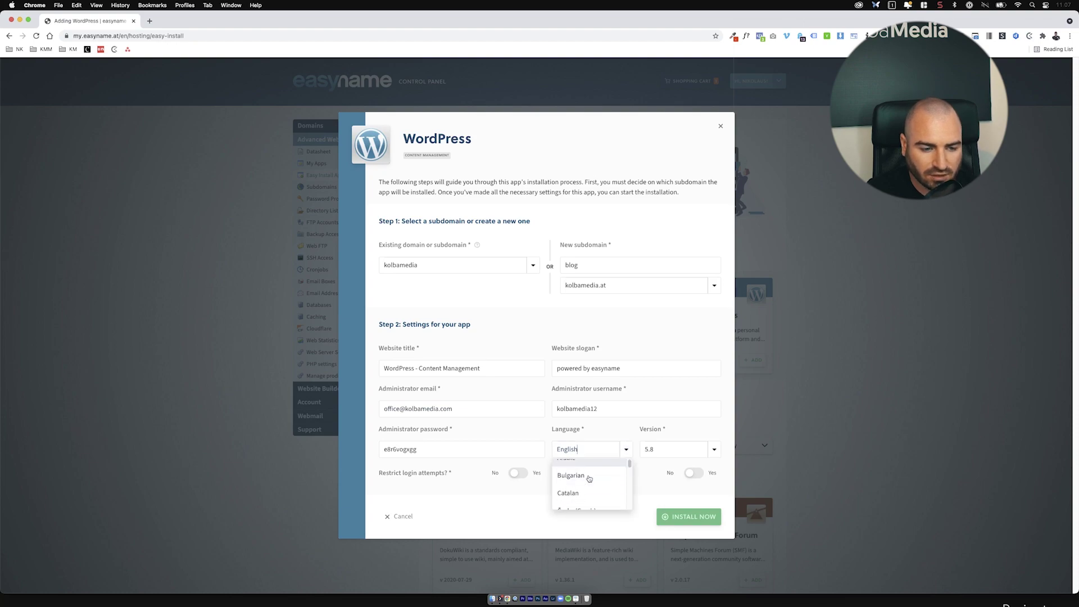
{"action": "left_click", "coordinate": [592, 446]}
{"action": "type", "text": "Deutsch"}
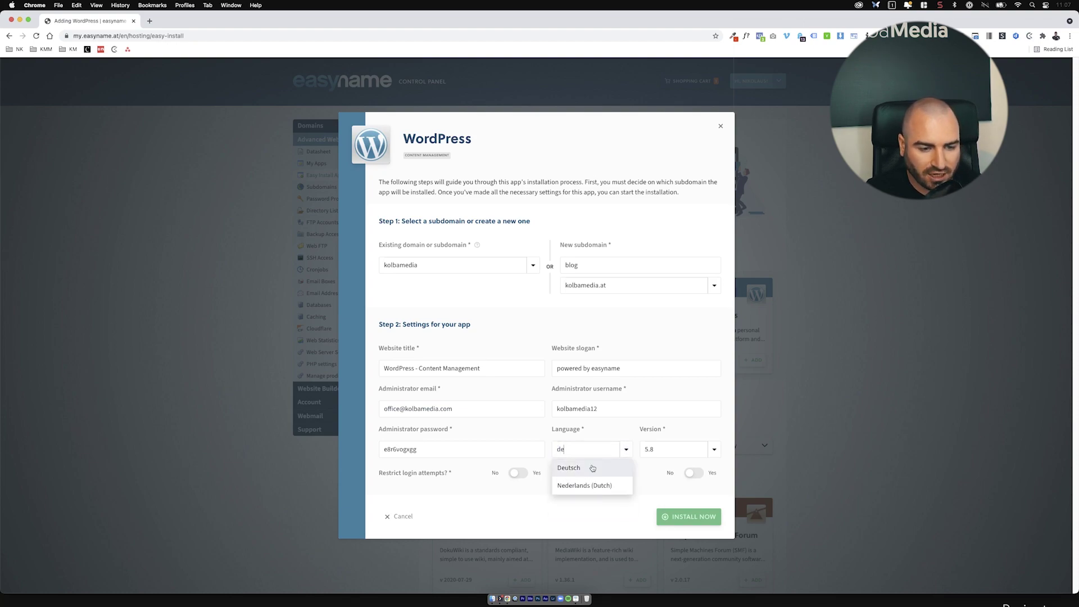
{"action": "left_click", "coordinate": [592, 467]}
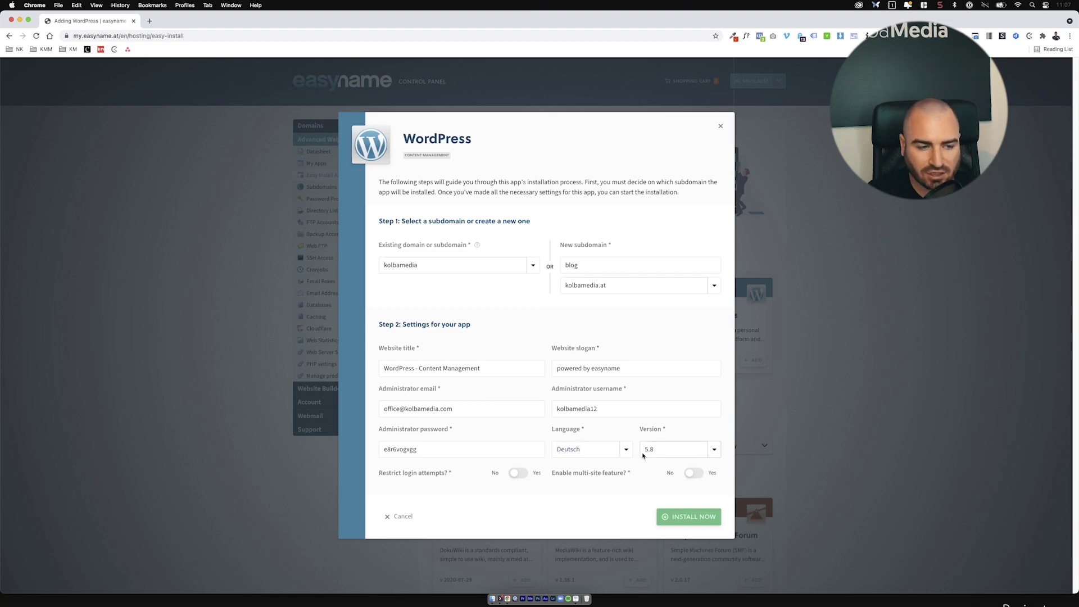
{"action": "triple_click", "coordinate": [529, 452]}
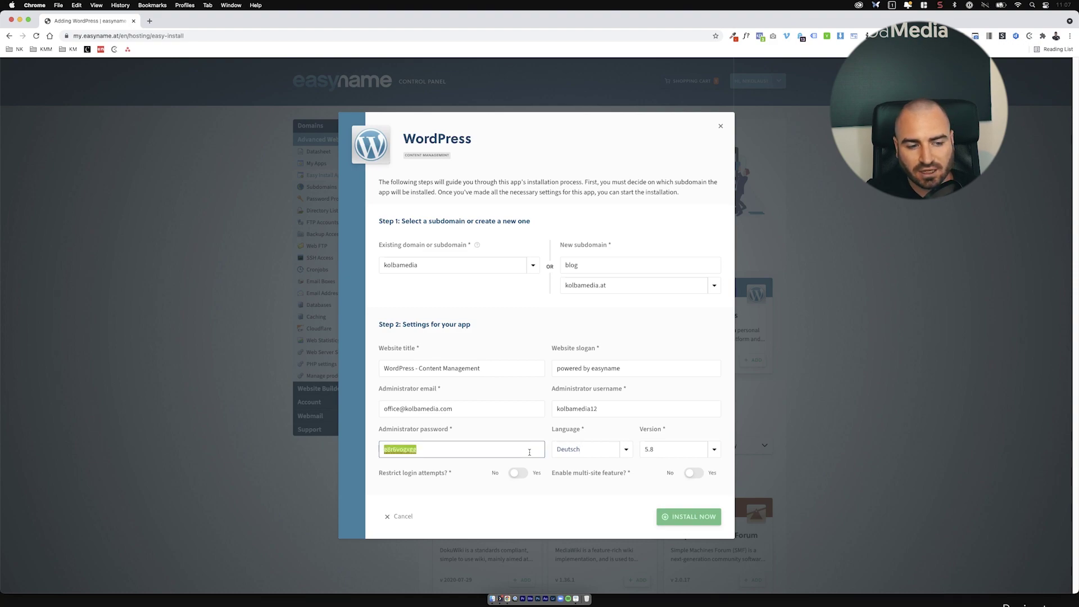
{"action": "left_click", "coordinate": [514, 440]}
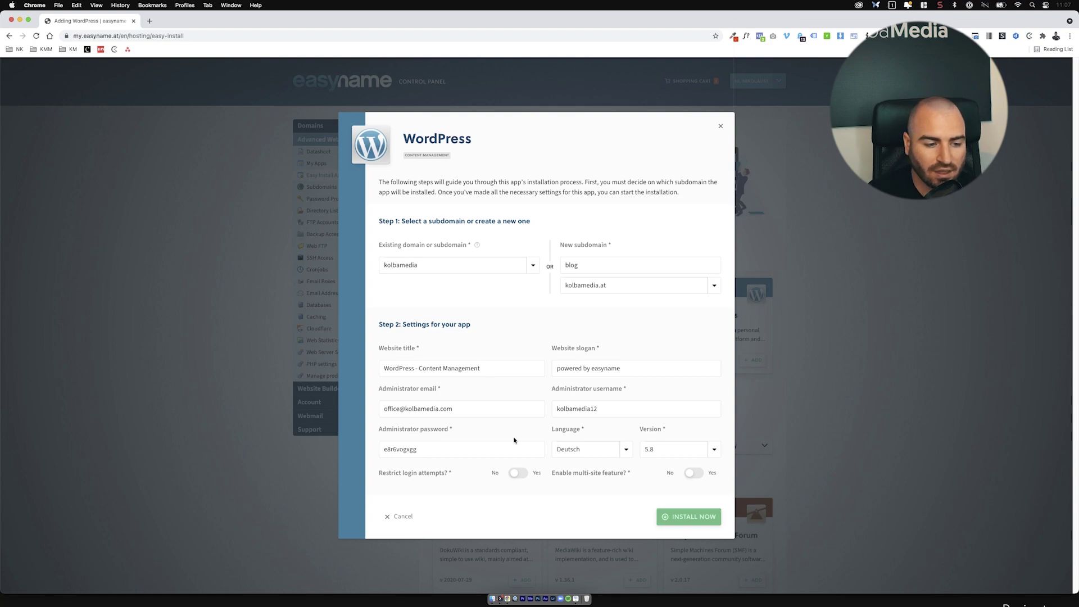
{"action": "left_click", "coordinate": [683, 521]}
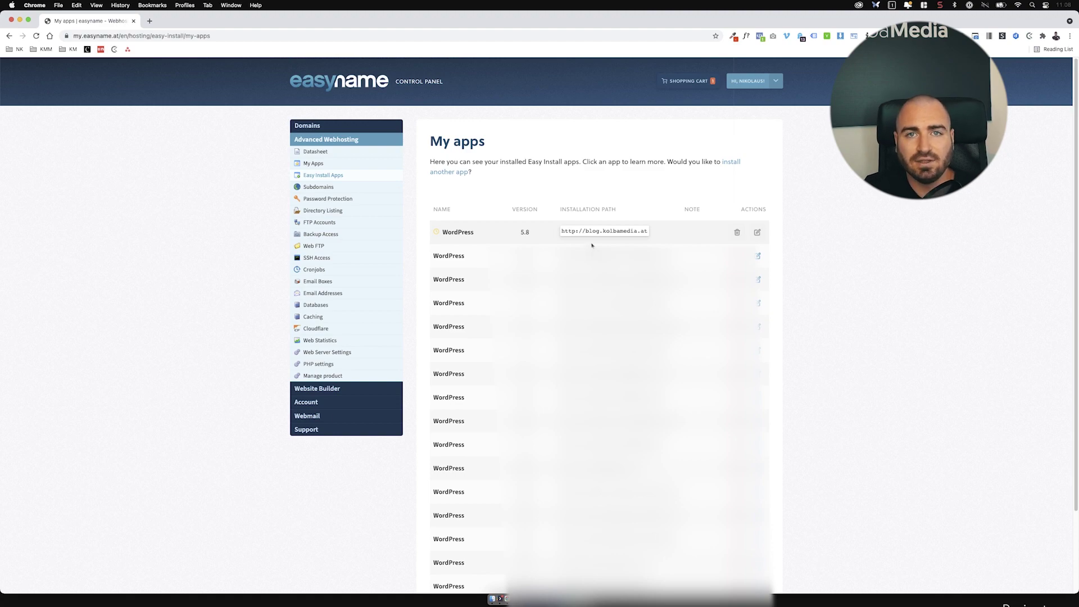
Step: Search Domains for 'kolbamedia' and show the subdomains of kolbamedia.at
{"action": "left_click", "coordinate": [350, 127]}
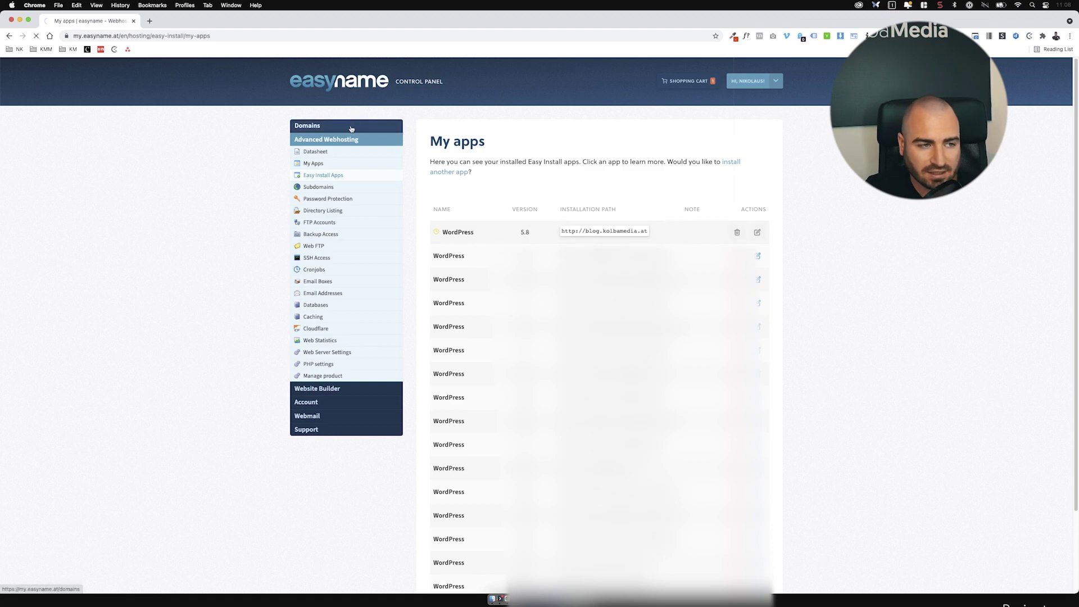
{"action": "left_click", "coordinate": [518, 188]}
{"action": "type", "text": "kolbam"}
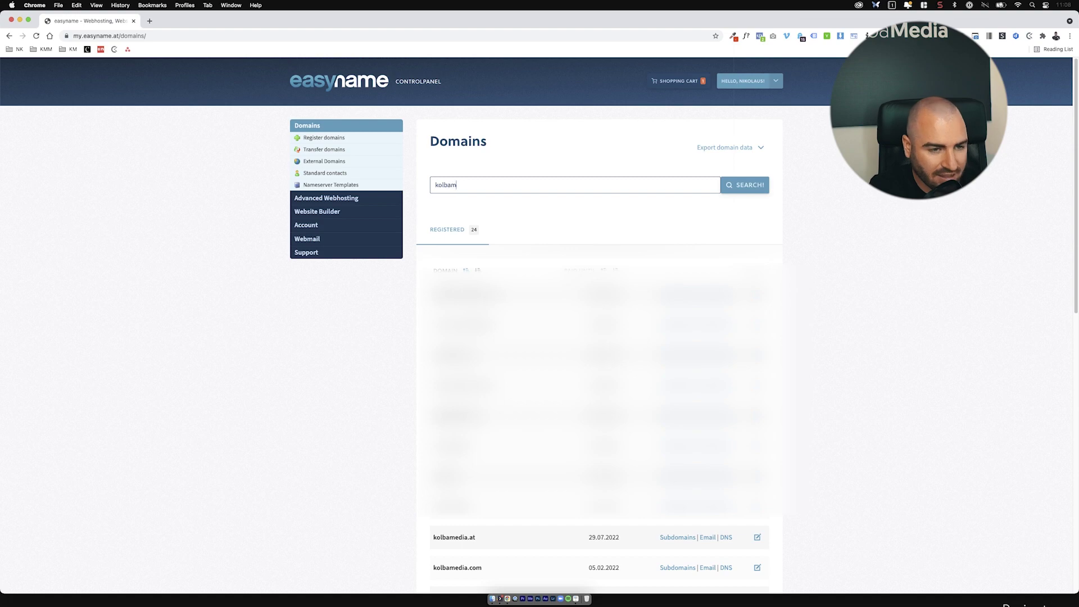
{"action": "type", "text": "edia"}
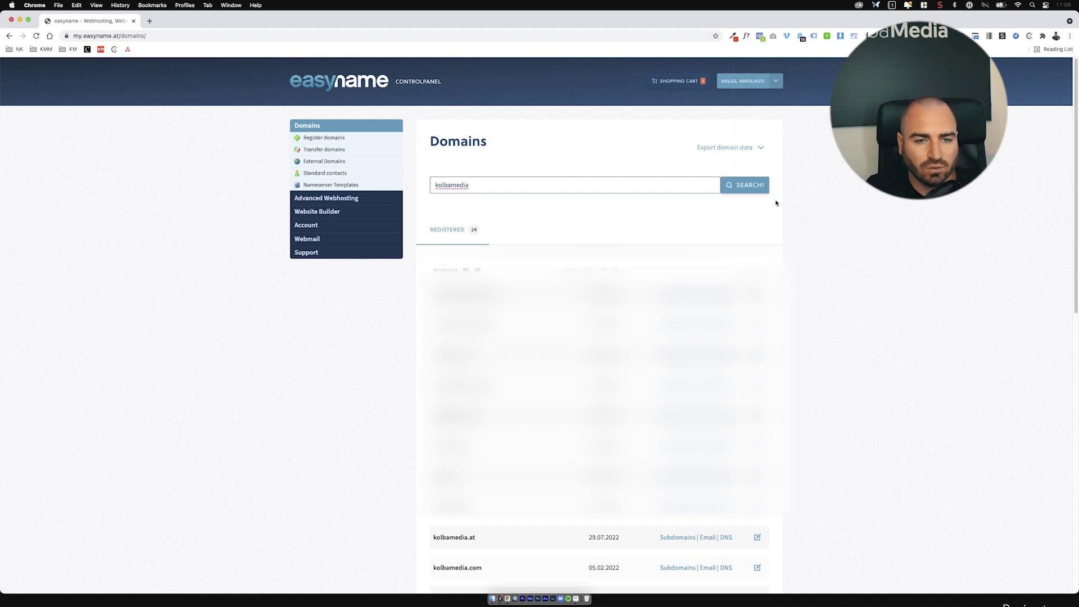
{"action": "left_click", "coordinate": [752, 184]}
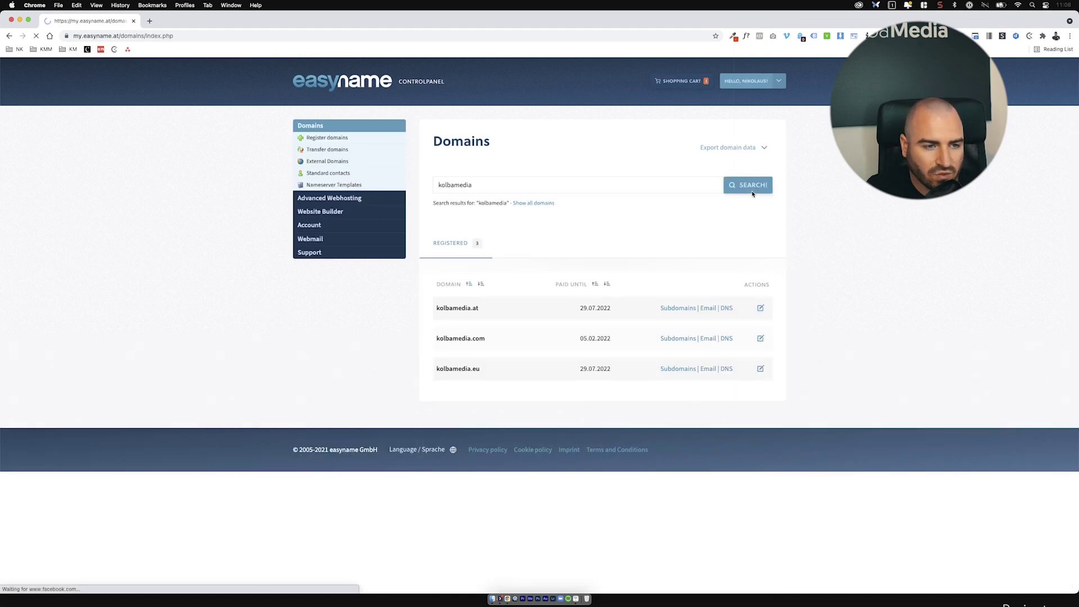
{"action": "left_click", "coordinate": [759, 308]}
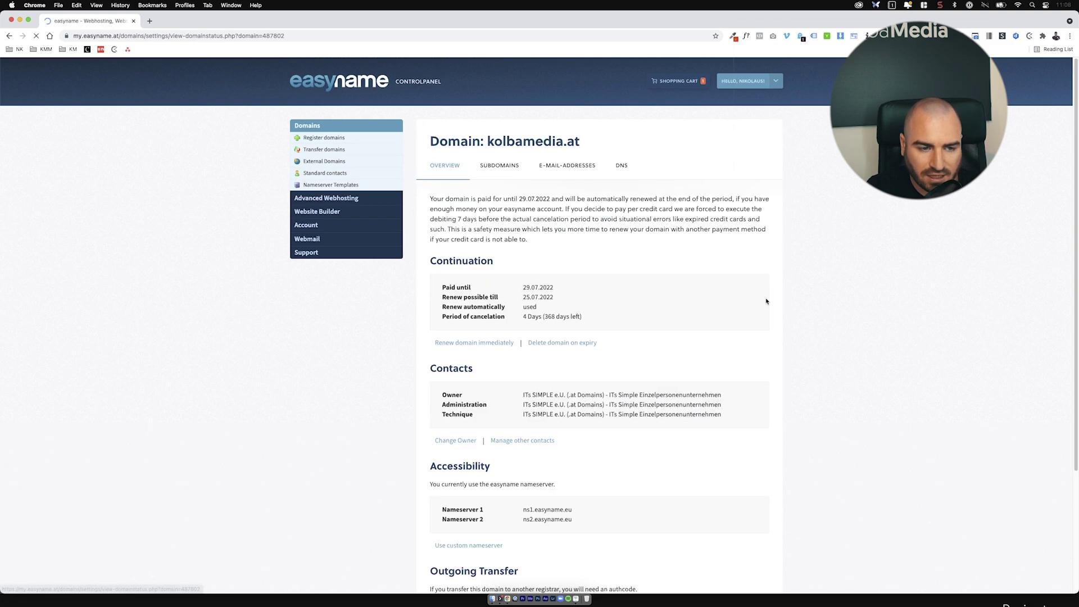
{"action": "left_click", "coordinate": [508, 171]}
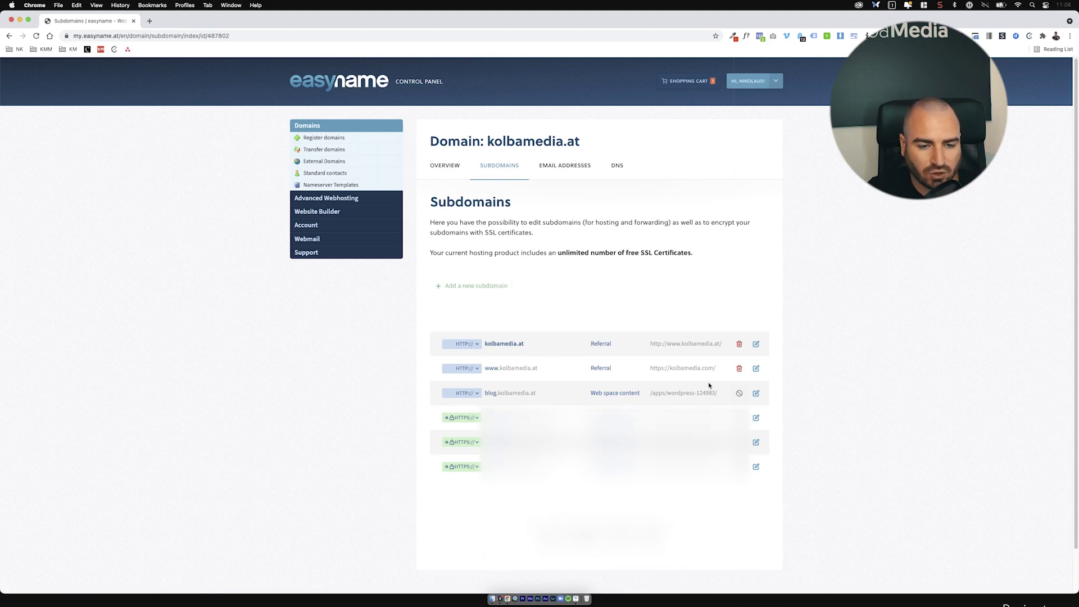
Step: Enable HTTPS with HTTP-to-HTTPS redirect for the blog subdomain and save
{"action": "left_click", "coordinate": [461, 396]}
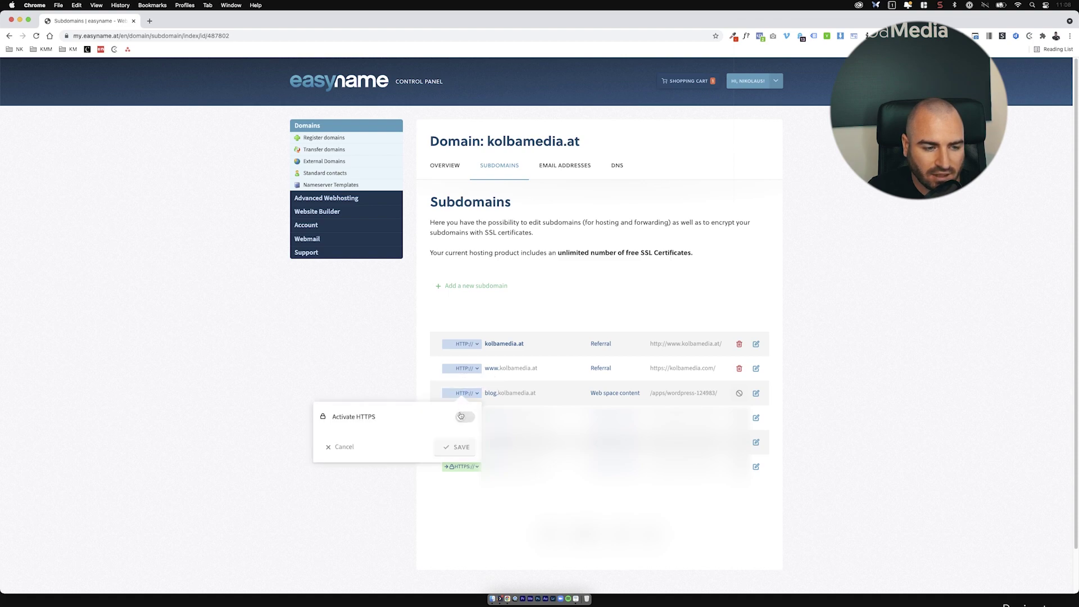
{"action": "left_click", "coordinate": [461, 416]}
{"action": "left_click", "coordinate": [463, 447]}
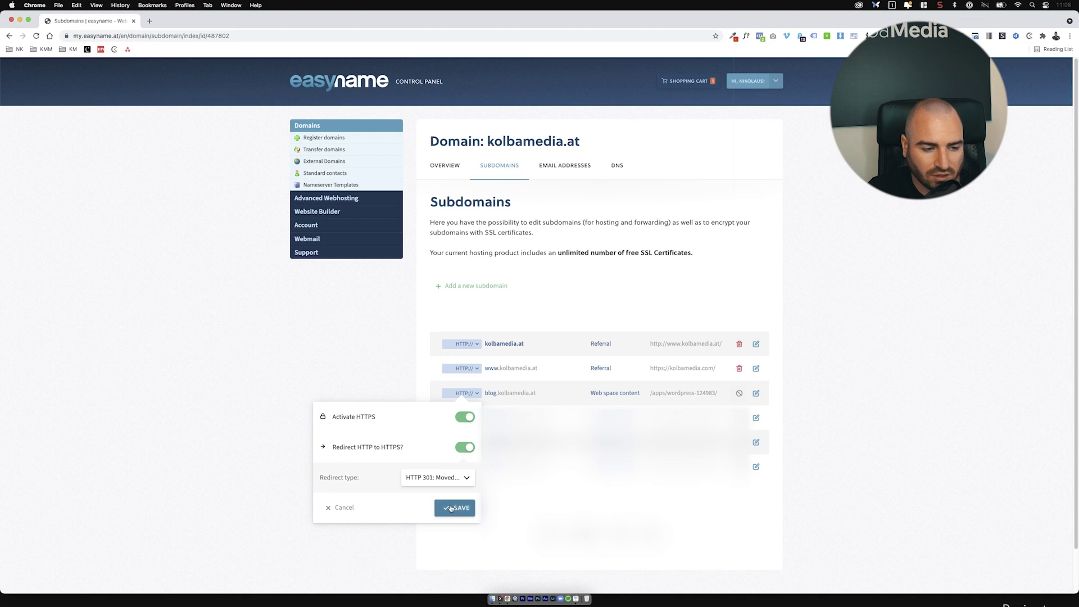
{"action": "left_click", "coordinate": [454, 508]}
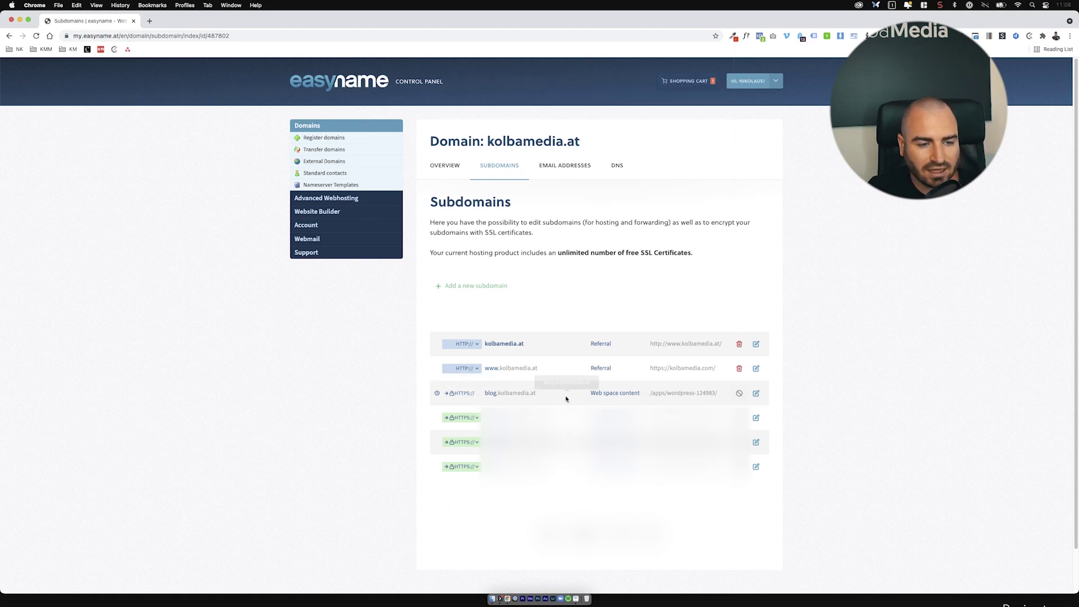
Step: Copy blog.kolbamedia.at and load it in a new browser tab
{"action": "left_click_drag", "start_coordinate": [537, 393], "coordinate": [485, 395]}
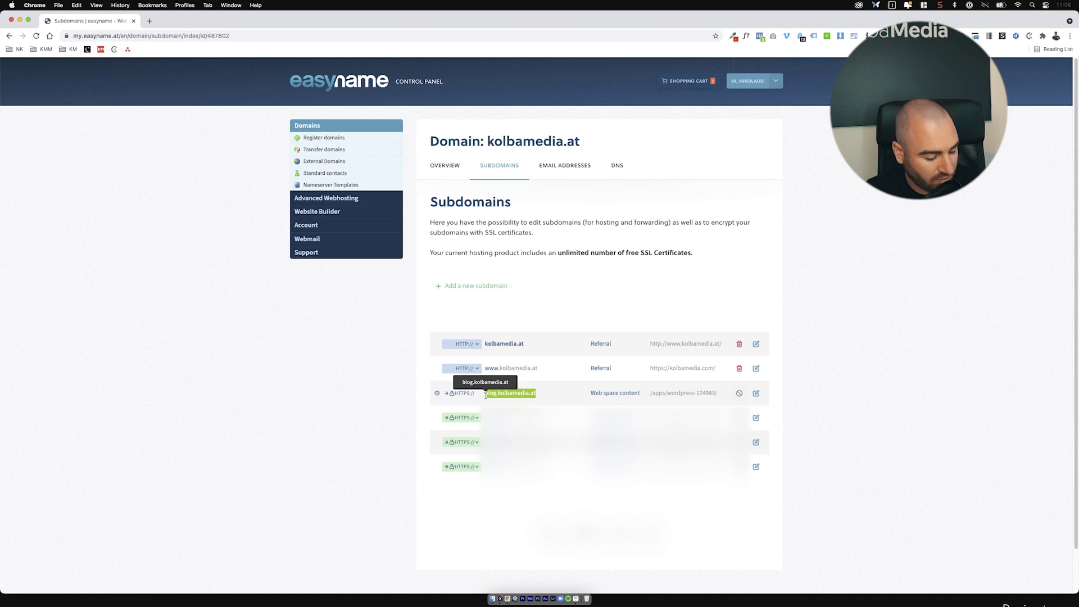
{"action": "key", "text": "super+c"}
{"action": "key", "text": "super+t"}
{"action": "key", "text": "super+v"}
{"action": "key", "text": "Return"}
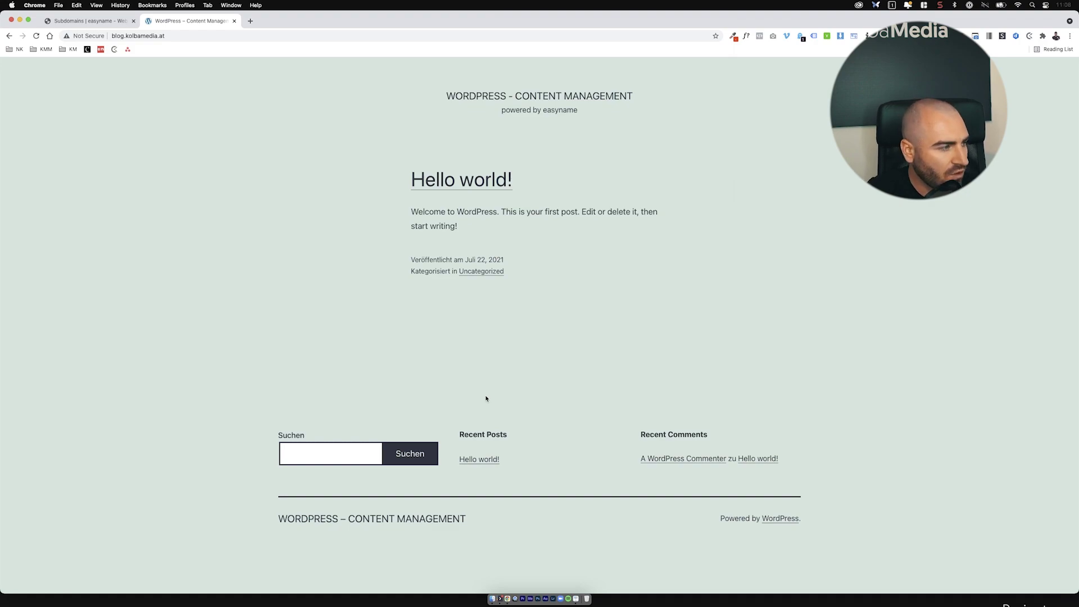
{"action": "left_click", "coordinate": [517, 580]}
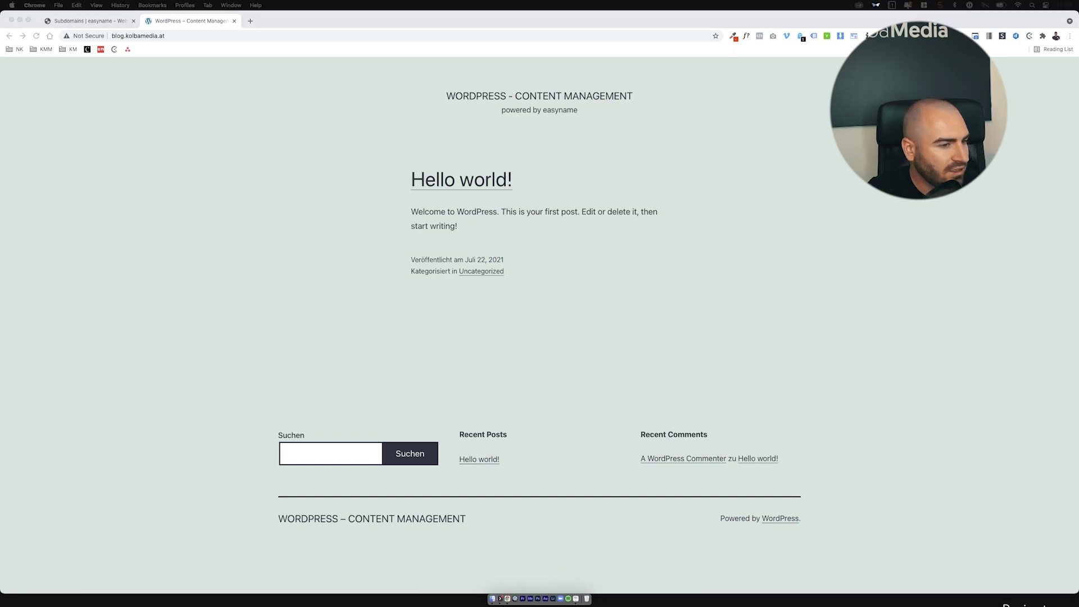
{"action": "left_click_drag", "start_coordinate": [113, 80], "coordinate": [153, 92]}
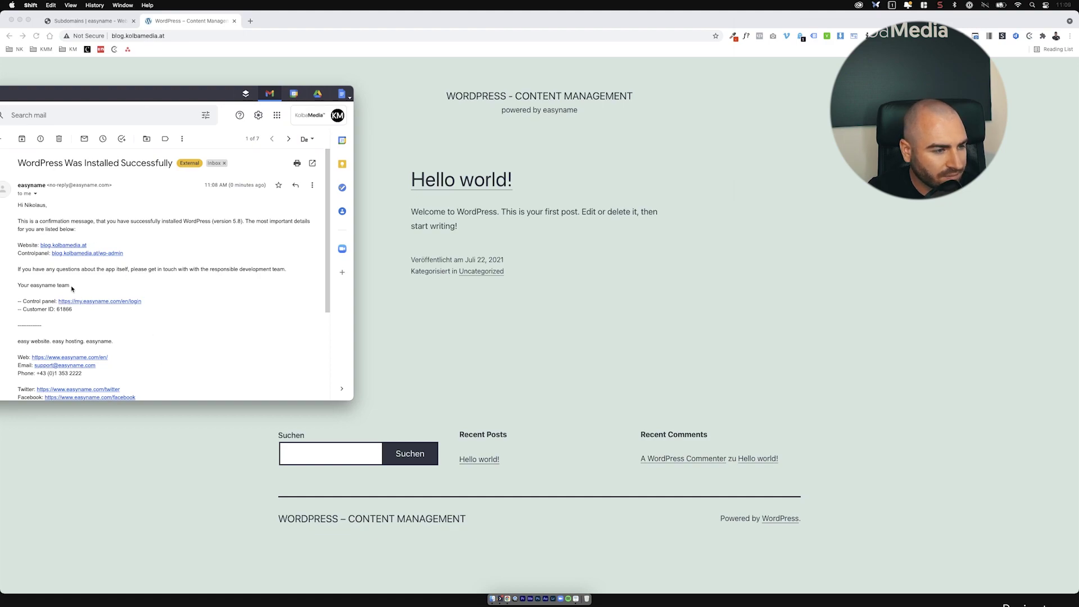
{"action": "scroll", "coordinate": [96, 288], "scroll_direction": "down", "scroll_amount": 5}
{"action": "scroll", "coordinate": [97, 289], "scroll_direction": "up", "scroll_amount": 5}
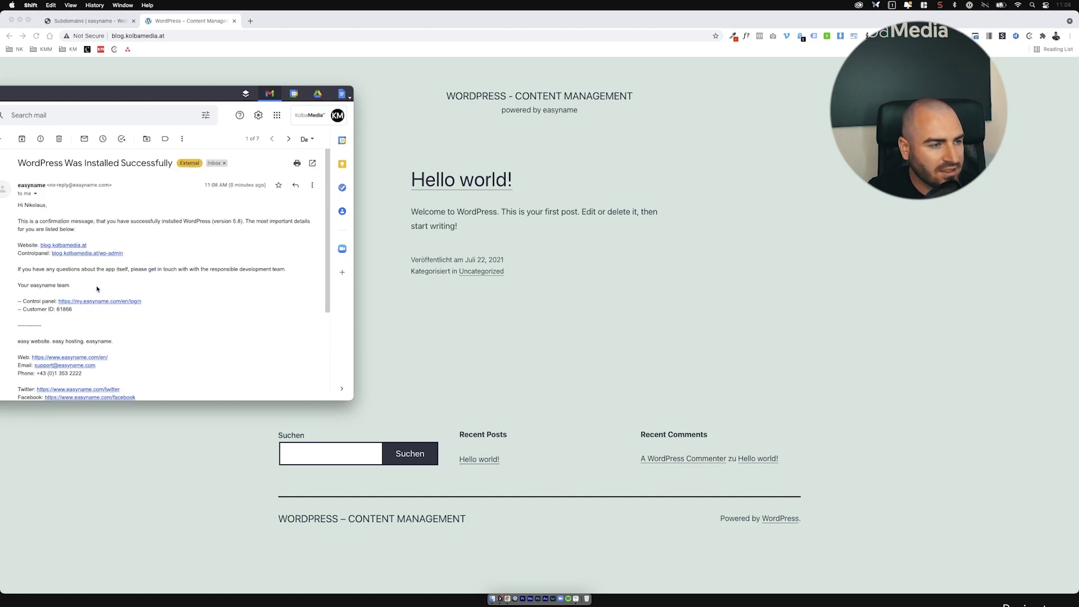
{"action": "key", "text": "super+h"}
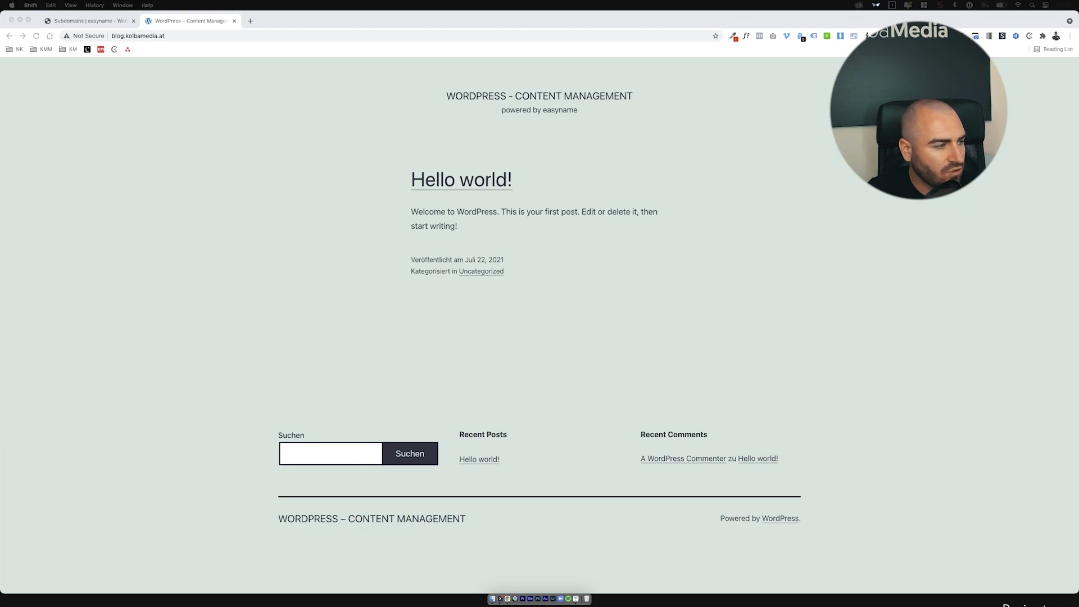
{"action": "left_click", "coordinate": [169, 36]}
Step: Go to the site's /wp-admin login and autofill the saved admin credentials
{"action": "left_click", "coordinate": [173, 36]}
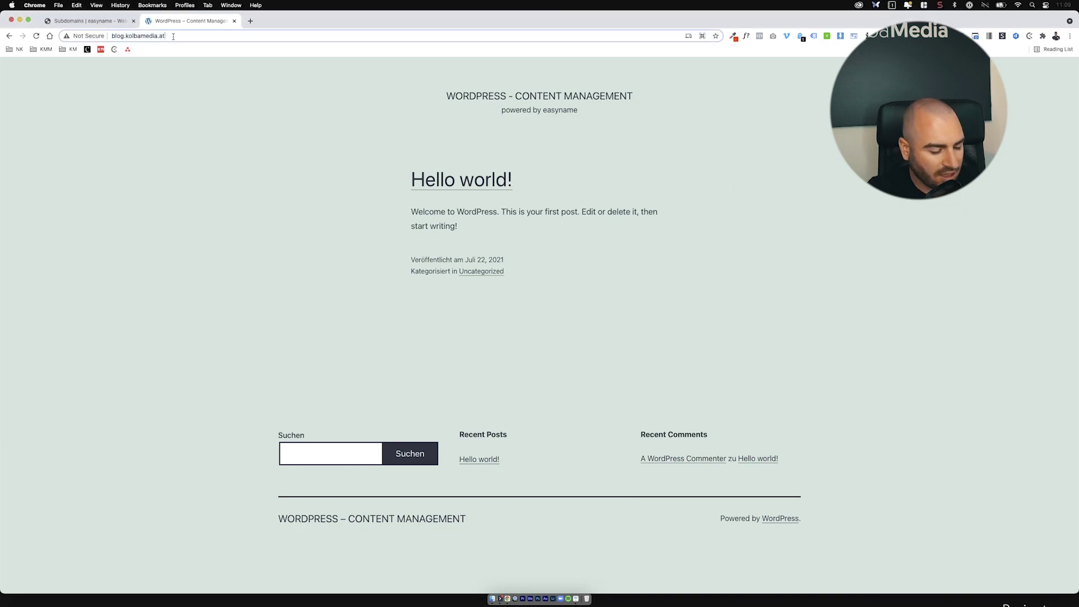
{"action": "type", "text": "/wp-admin"}
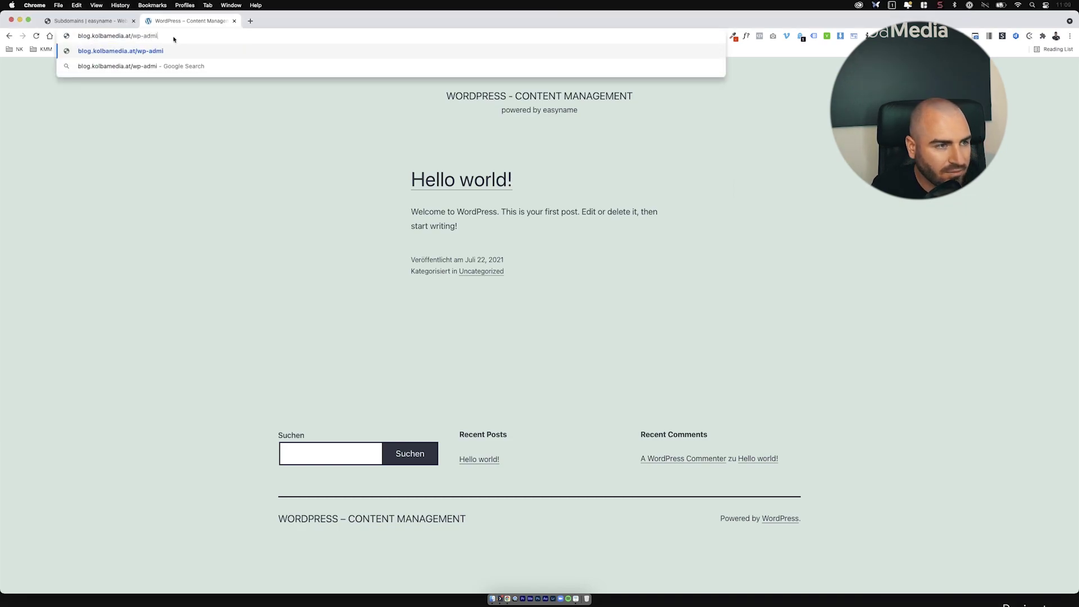
{"action": "key", "text": "Return"}
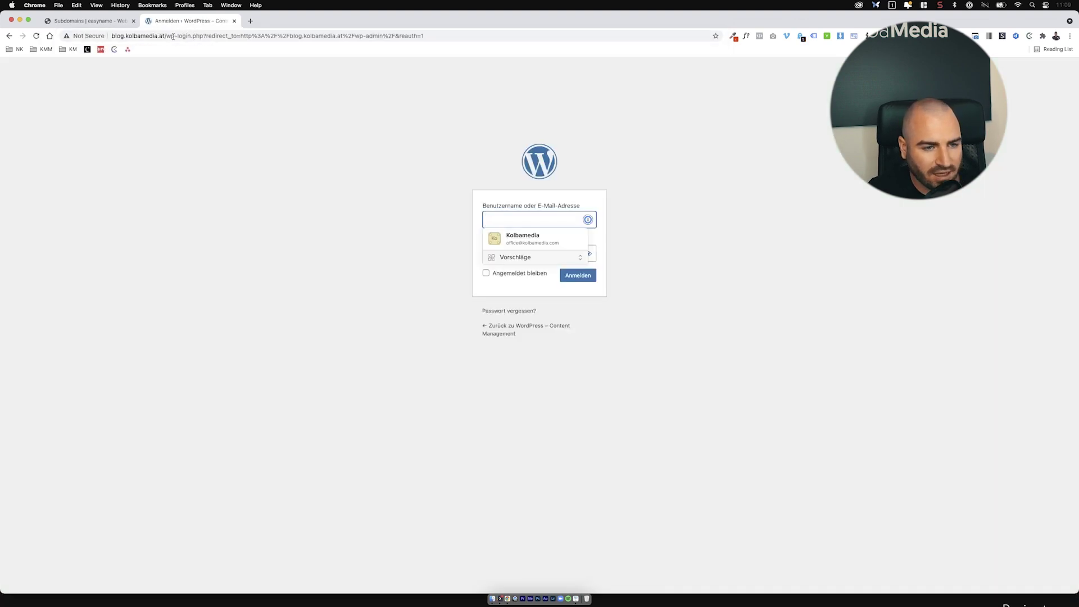
{"action": "left_click", "coordinate": [555, 238]}
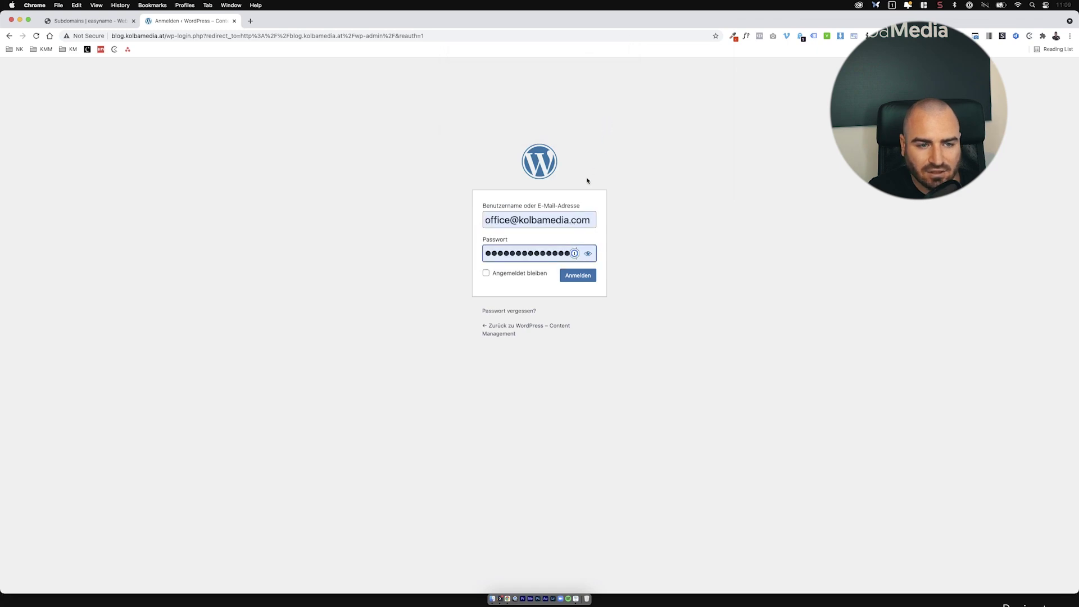
Step: Request a new password for the admin account via 'Passwort vergessen?'
{"action": "left_click", "coordinate": [534, 310]}
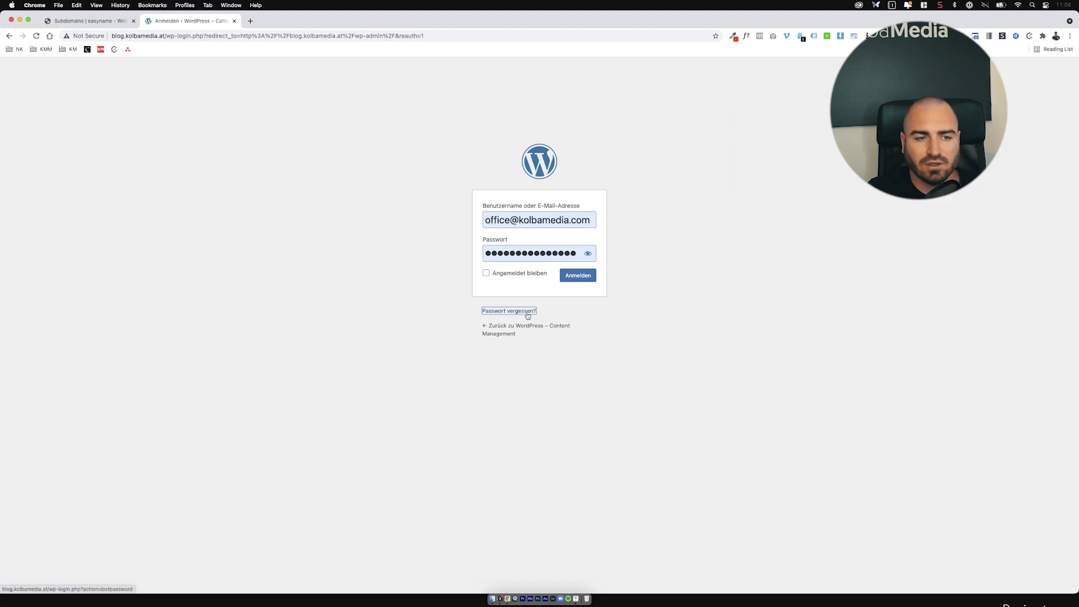
{"action": "left_click", "coordinate": [528, 314]}
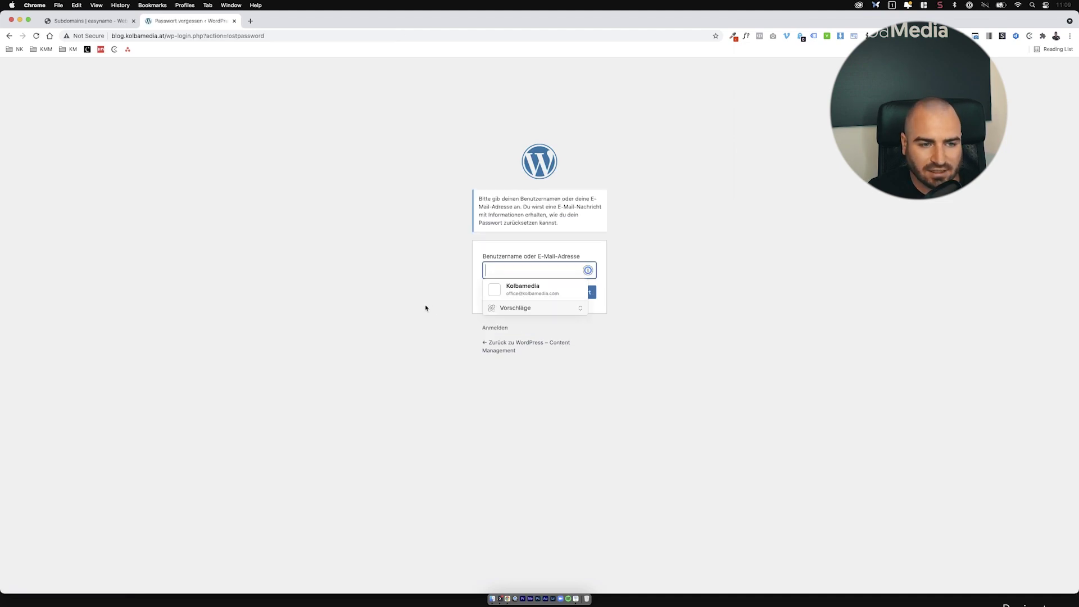
{"action": "left_click", "coordinate": [508, 298]}
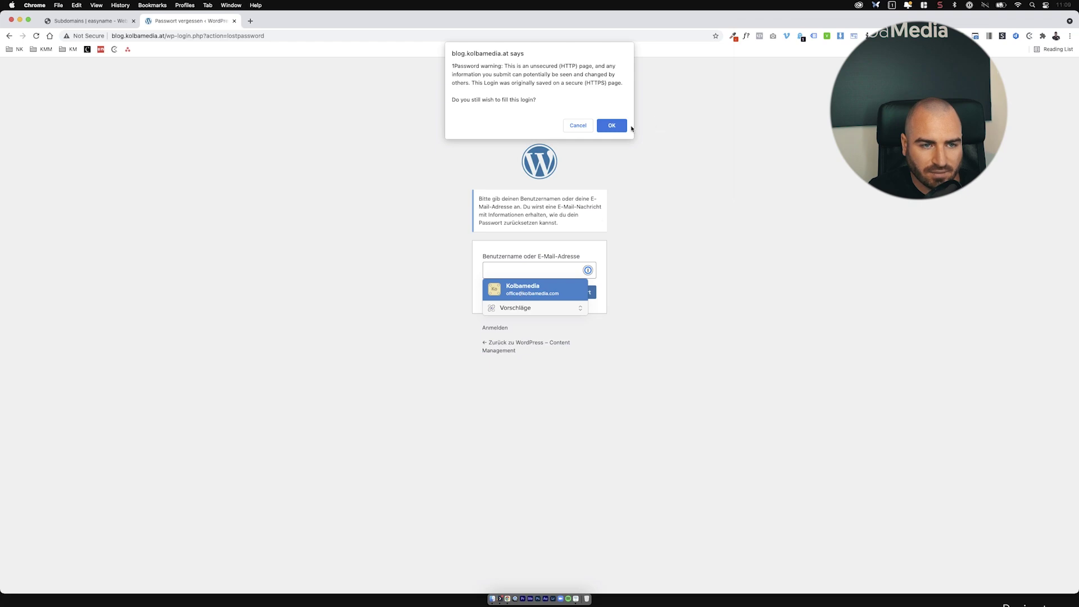
{"action": "left_click", "coordinate": [616, 127]}
{"action": "left_click", "coordinate": [573, 291]}
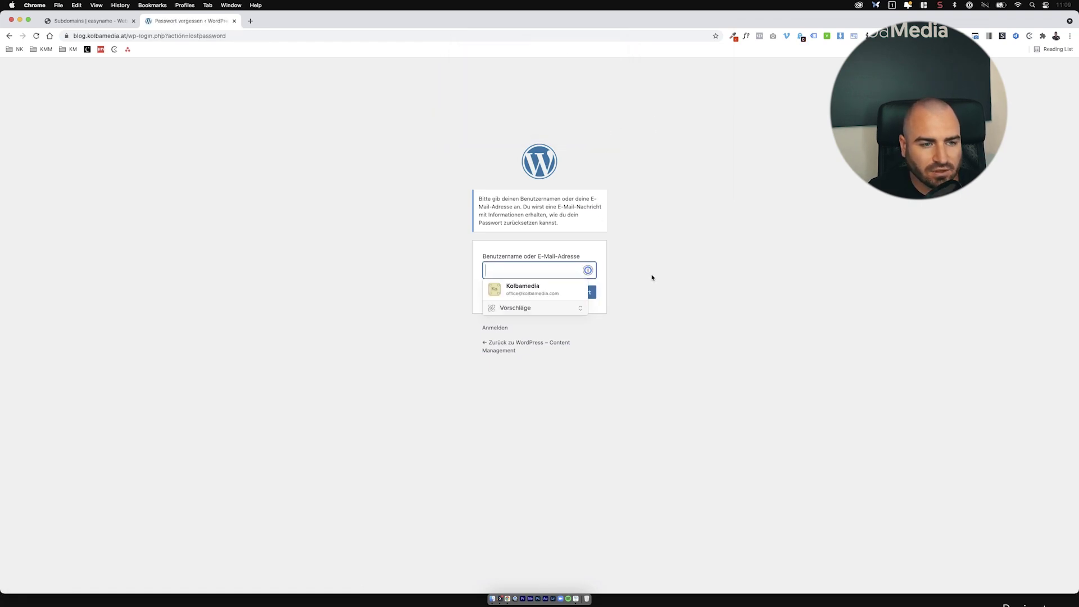
{"action": "left_click", "coordinate": [671, 274]}
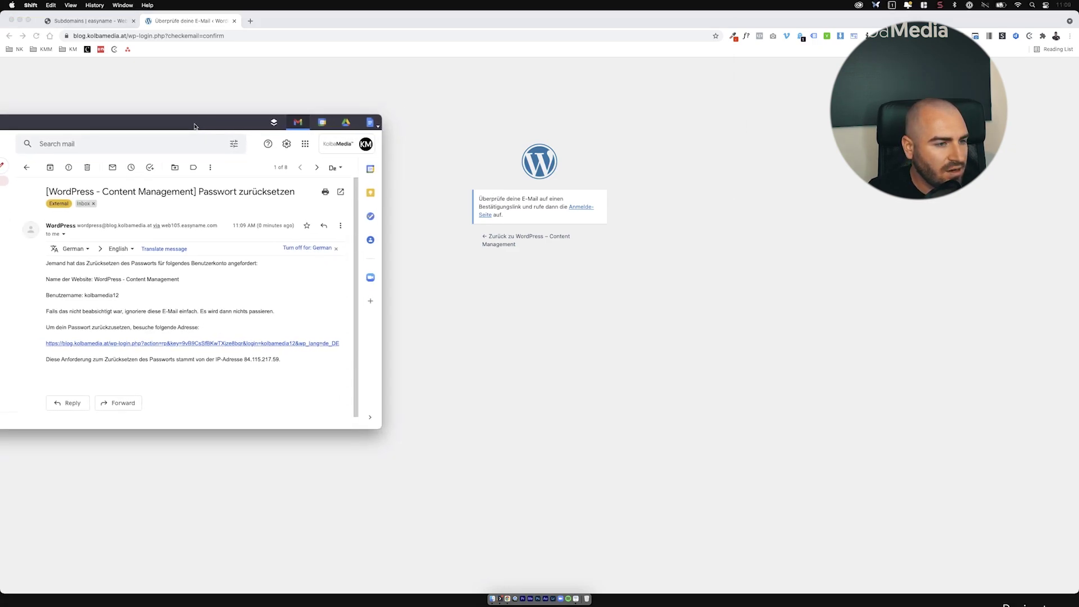
Step: Follow the e-mailed reset link and save the generated strong password
{"action": "left_click", "coordinate": [170, 342]}
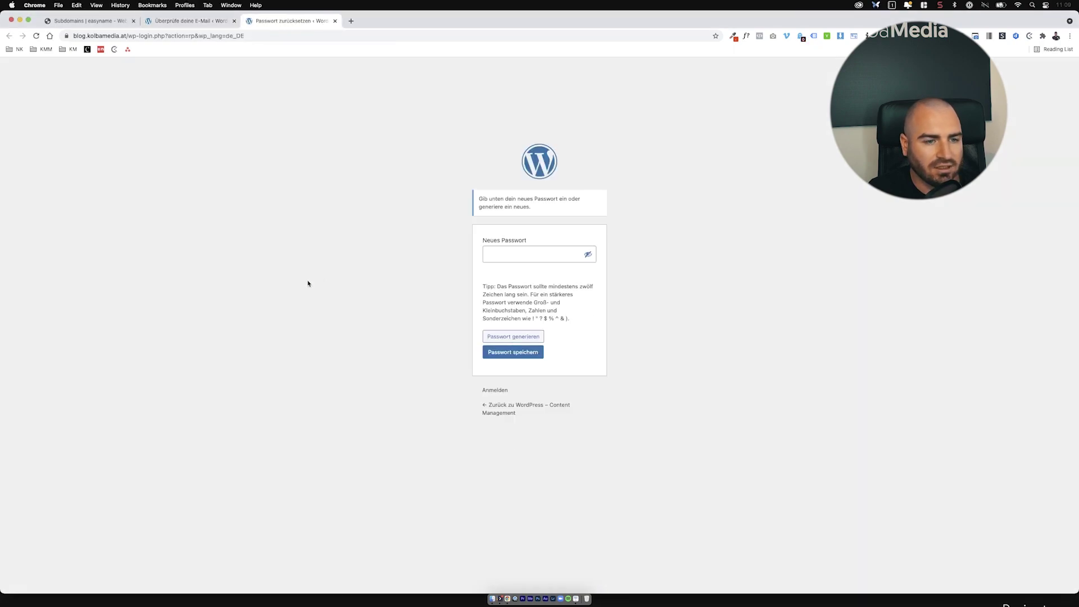
{"action": "double_click", "coordinate": [514, 257]}
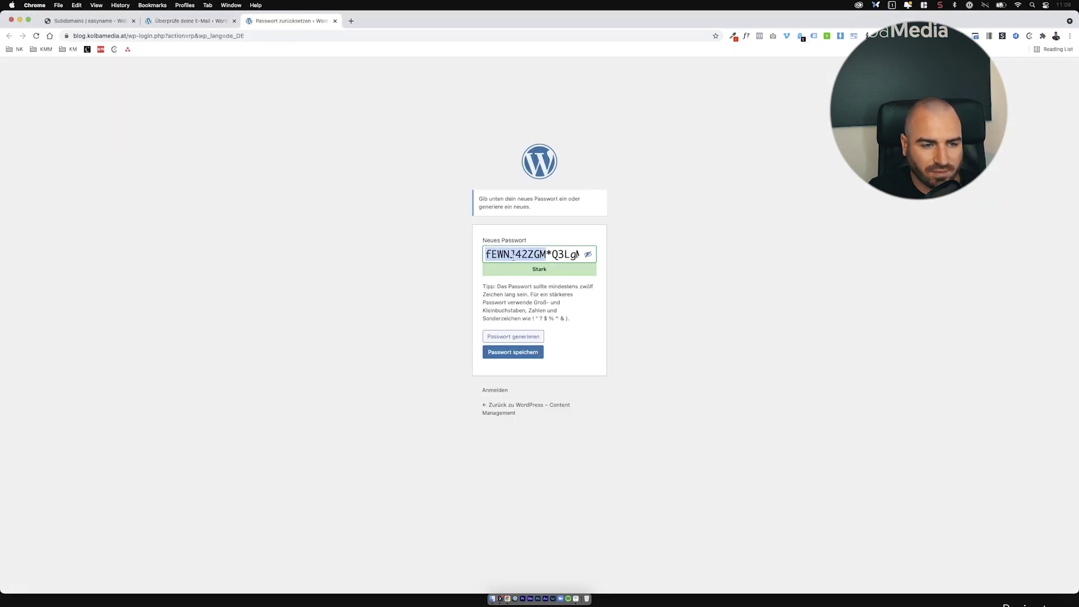
{"action": "triple_click", "coordinate": [524, 254]}
{"action": "key", "text": "Return"}
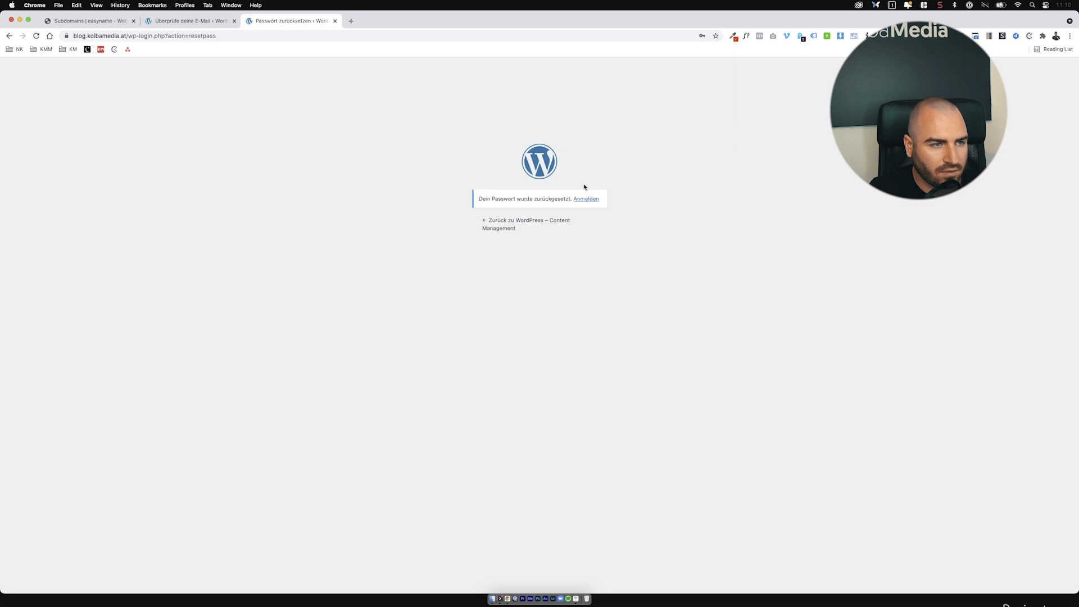
Step: Log in to the Dashboard with the saved credentials and dismiss the save-password prompt
{"action": "left_click", "coordinate": [590, 201]}
{"action": "left_click", "coordinate": [562, 220]}
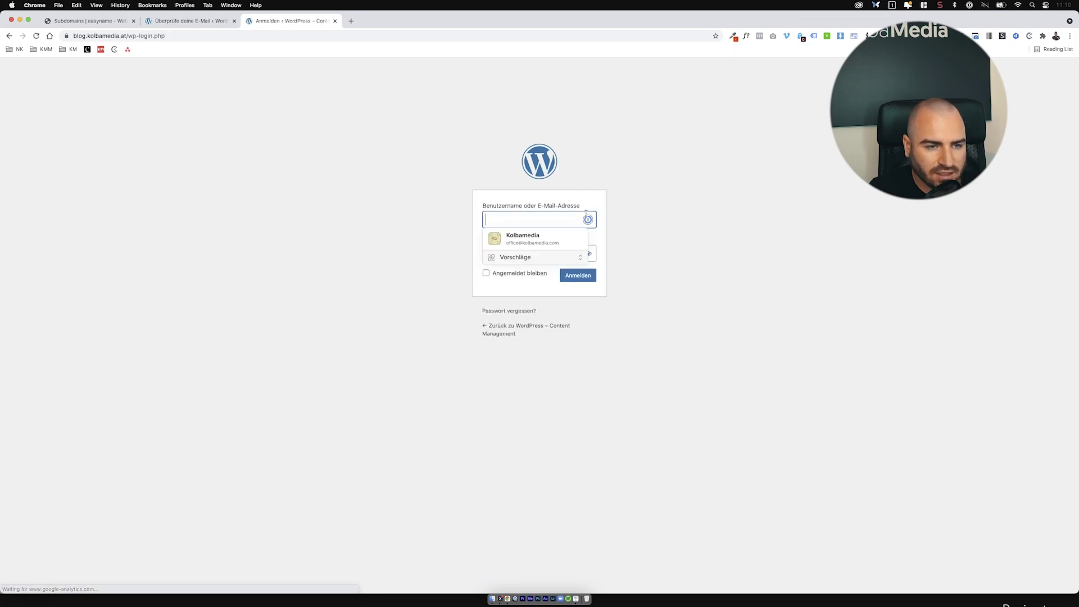
{"action": "left_click", "coordinate": [560, 232]}
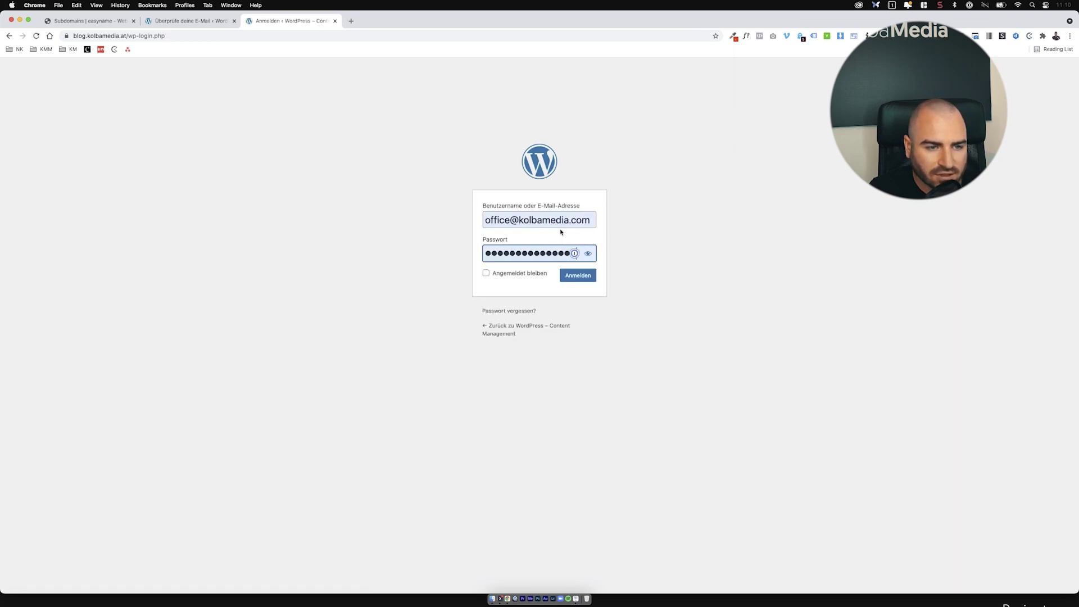
{"action": "left_click", "coordinate": [581, 281]}
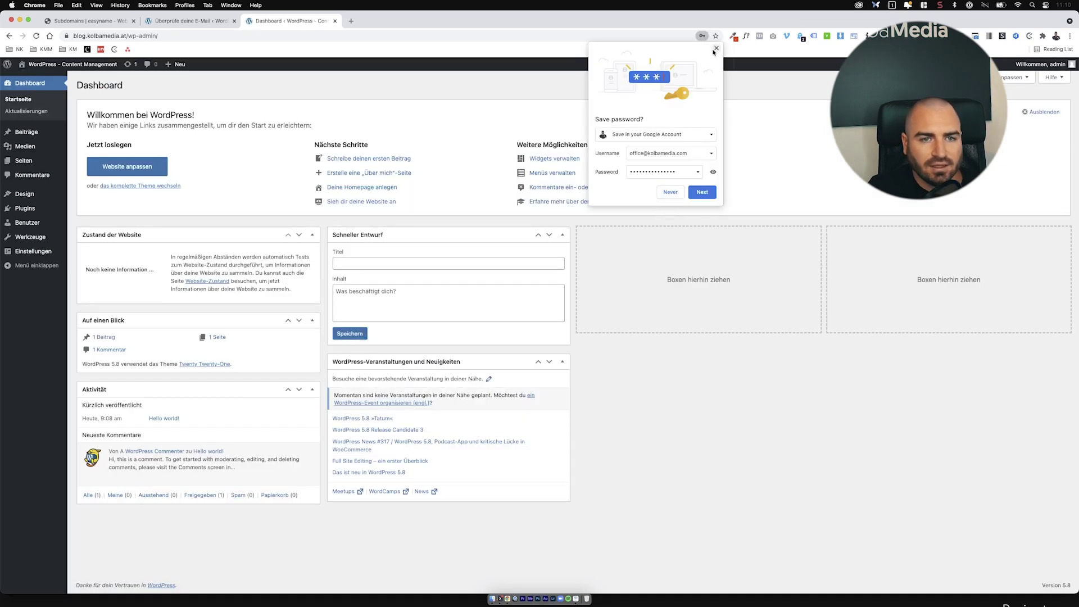
{"action": "left_click", "coordinate": [716, 48]}
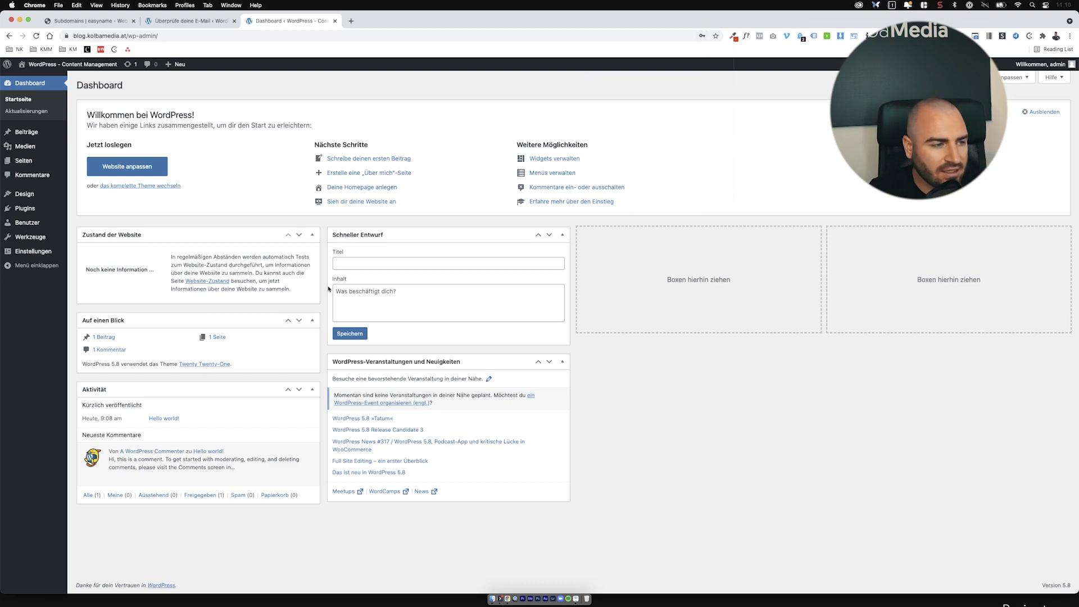
Step: Change both WordPress and site addresses from http to https and save
{"action": "left_click", "coordinate": [56, 253]}
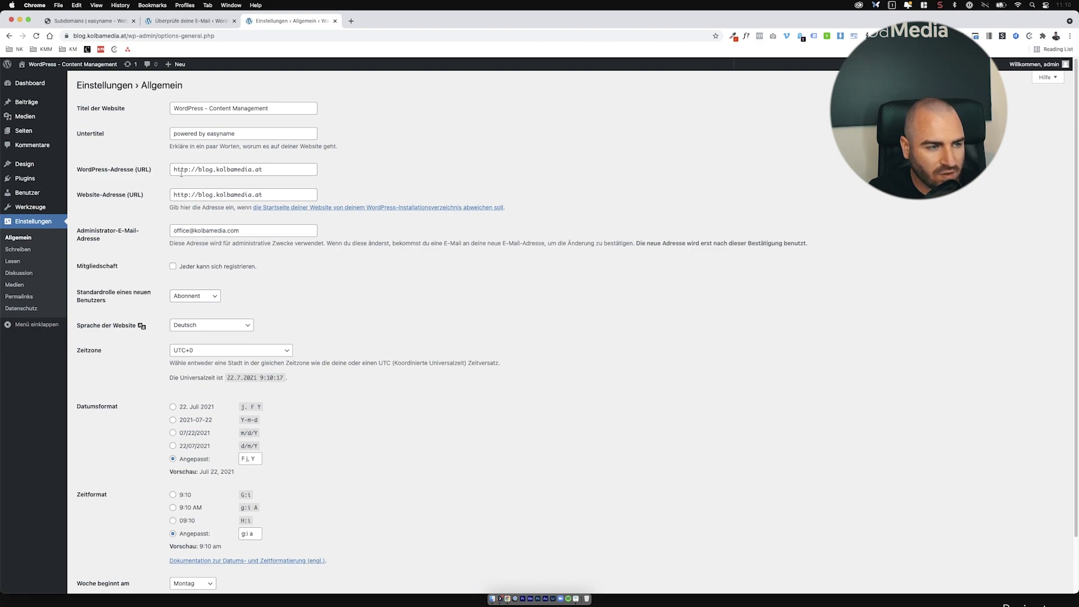
{"action": "left_click", "coordinate": [189, 169]}
{"action": "type", "text": "s"}
{"action": "left_click", "coordinate": [190, 195]}
{"action": "type", "text": "s"}
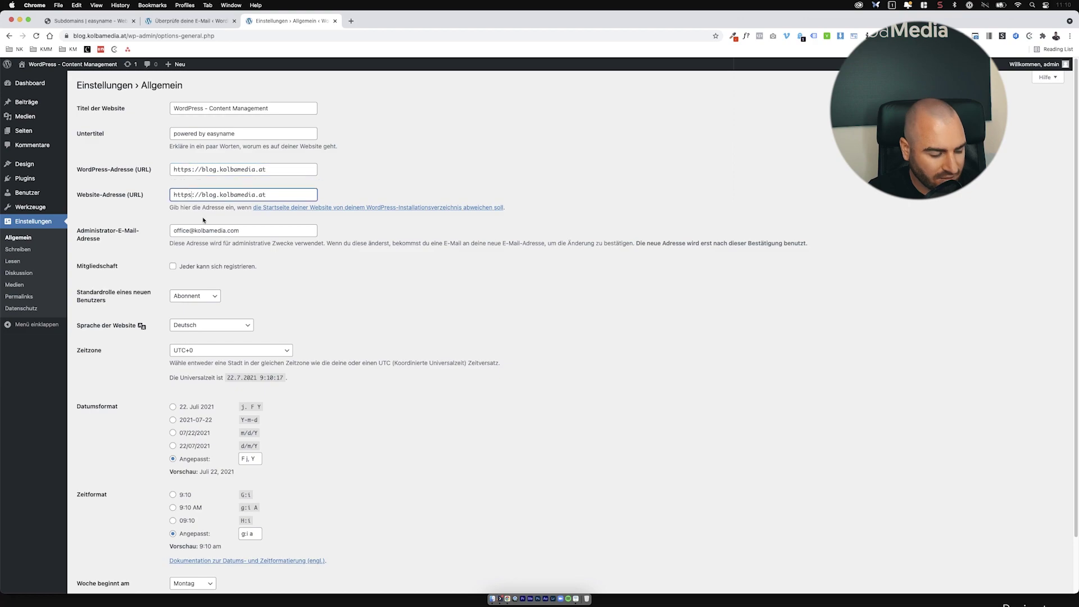
{"action": "key", "text": "super+plus"}
{"action": "key", "text": "super+plus"}
{"action": "key", "text": "super+plus"}
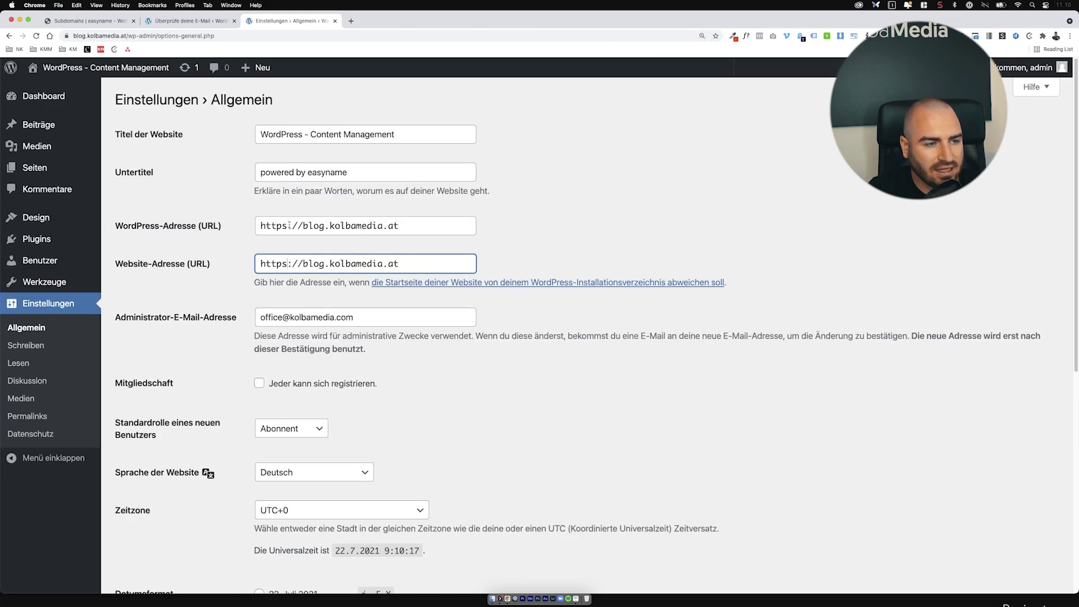
{"action": "scroll", "coordinate": [355, 348], "scroll_direction": "down", "scroll_amount": 7}
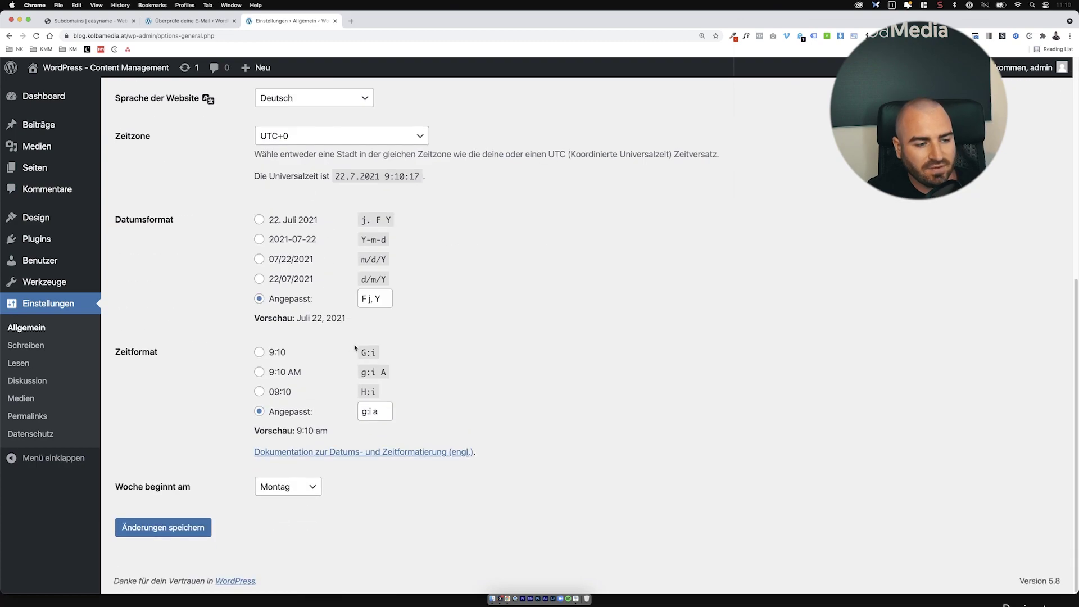
{"action": "left_click", "coordinate": [207, 526]}
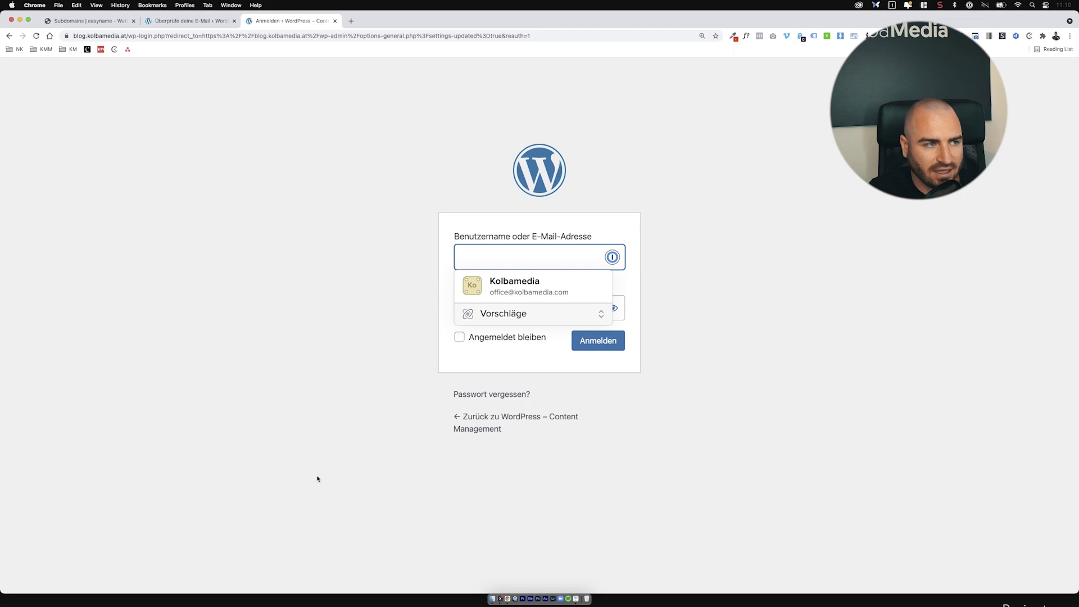
Step: Log back in and verify the site's certificate is valid
{"action": "left_click", "coordinate": [528, 285]}
{"action": "left_click", "coordinate": [590, 344]}
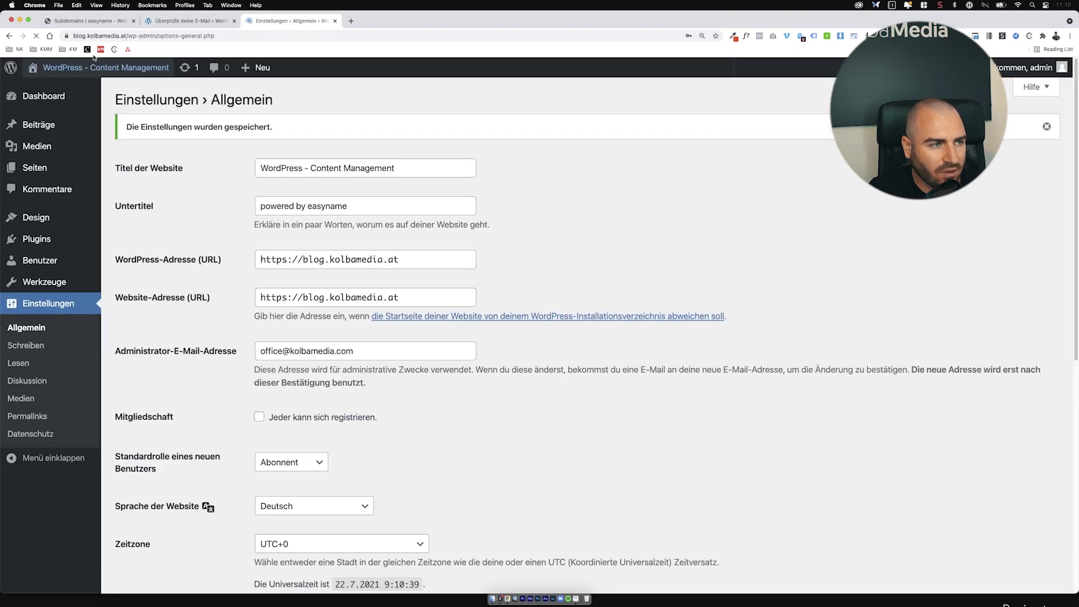
{"action": "left_click", "coordinate": [67, 35]}
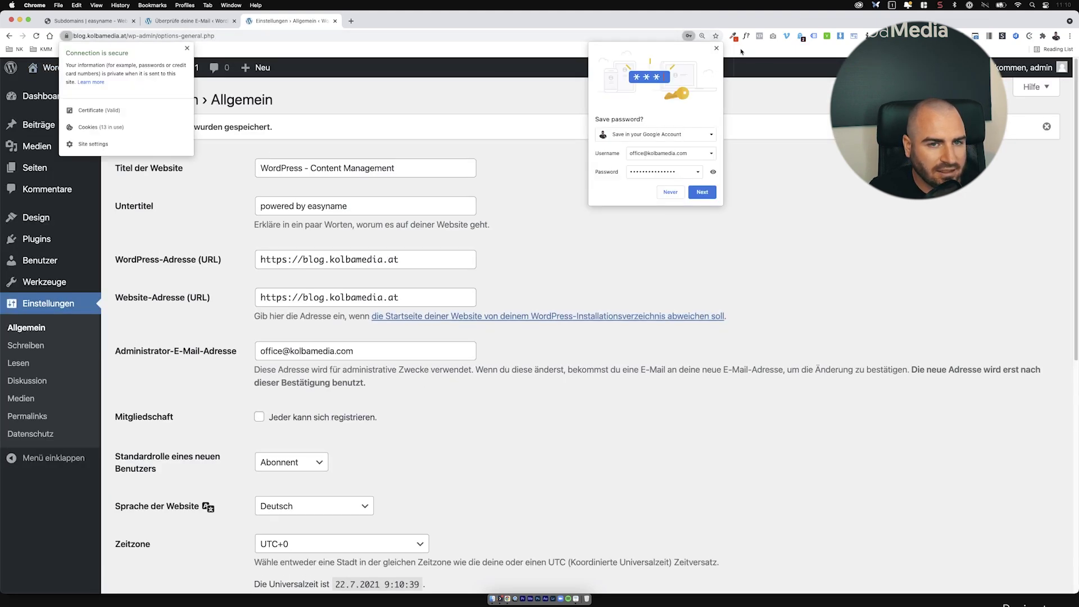
{"action": "left_click", "coordinate": [716, 49]}
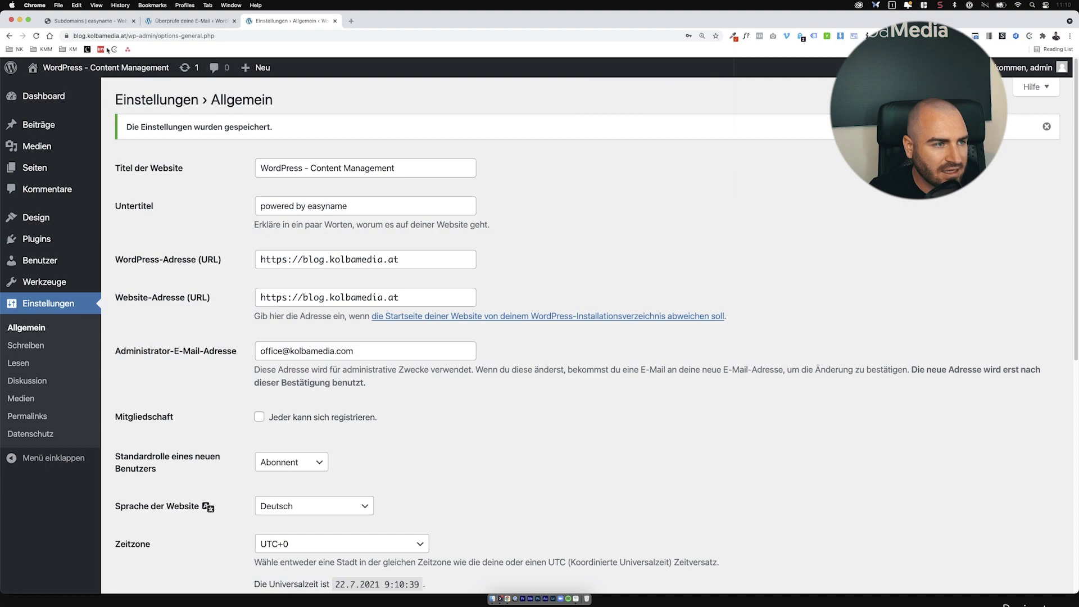
{"action": "left_click", "coordinate": [67, 36]}
{"action": "left_click", "coordinate": [88, 109]}
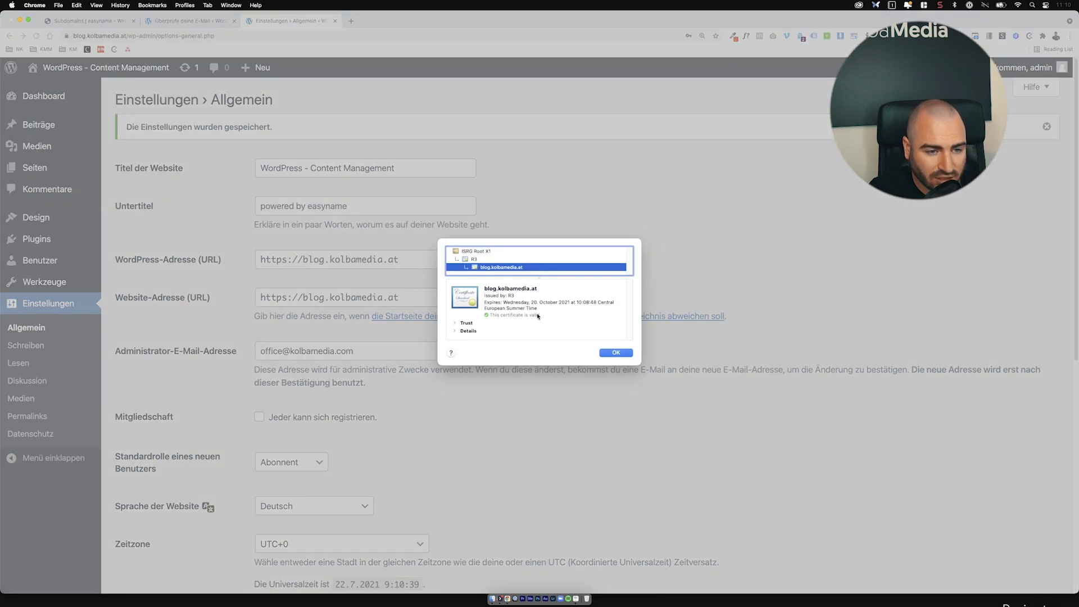
{"action": "left_click", "coordinate": [615, 353]}
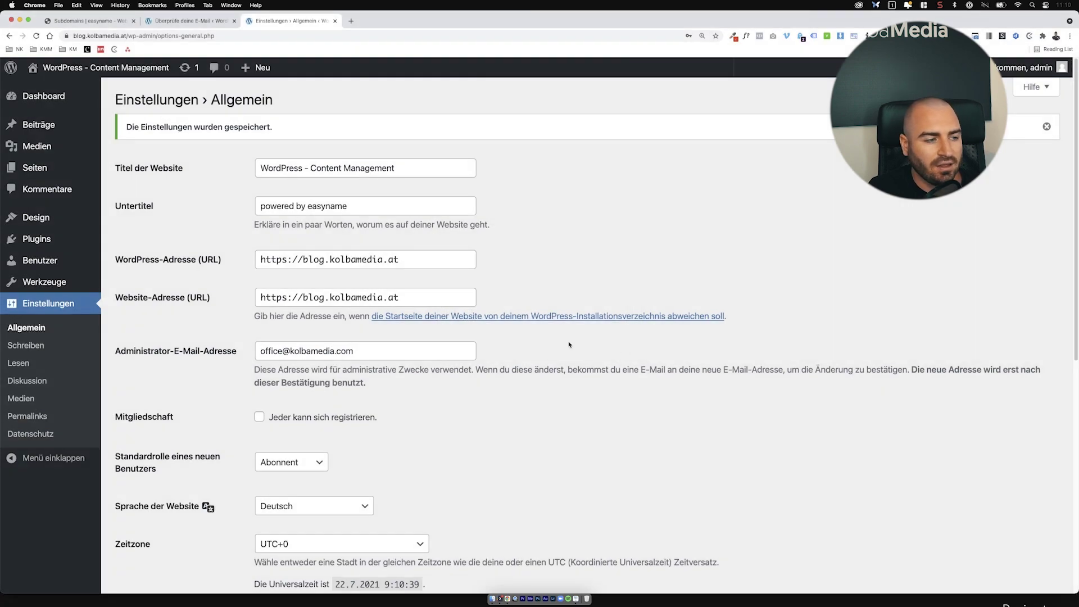
Step: Tick 'Suchmaschinen davon abhalten, diese Website zu indexieren' in Reading settings and save
{"action": "left_click", "coordinate": [41, 369]}
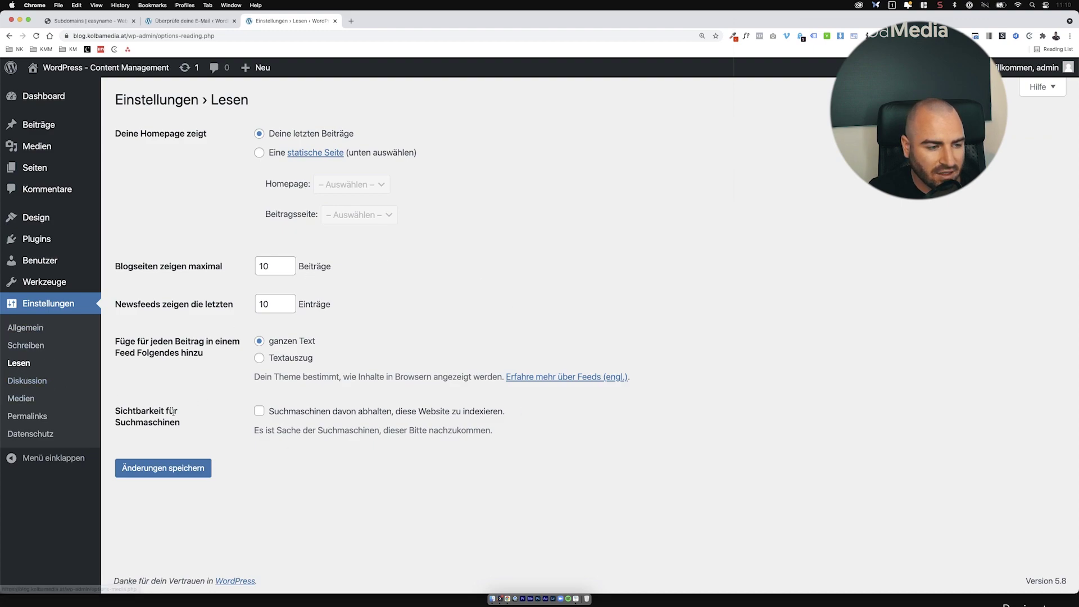
{"action": "triple_click", "coordinate": [138, 411]}
{"action": "left_click", "coordinate": [302, 417]}
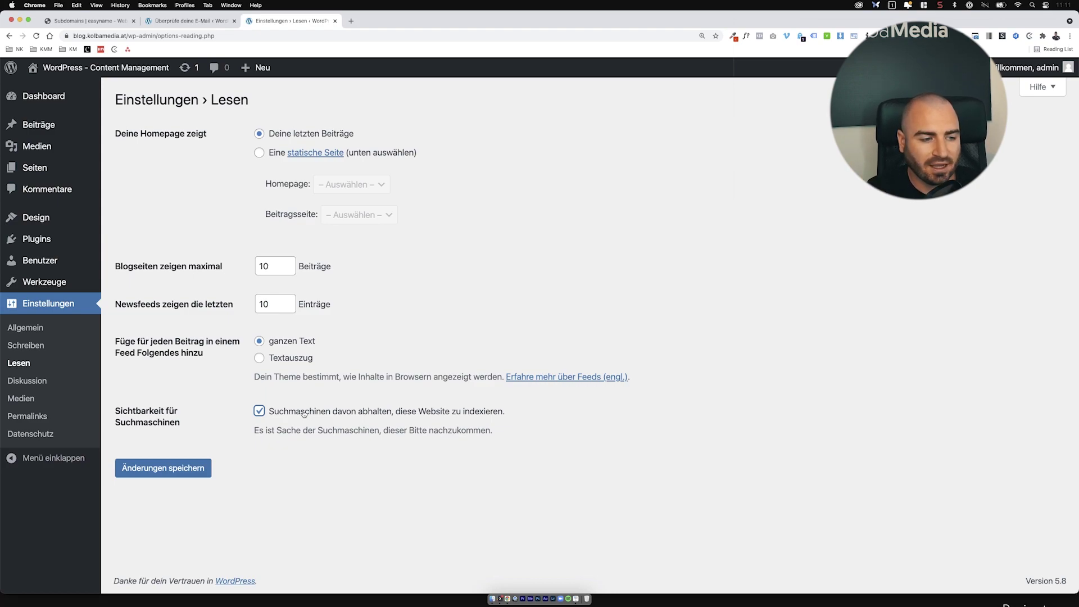
{"action": "left_click", "coordinate": [185, 477]}
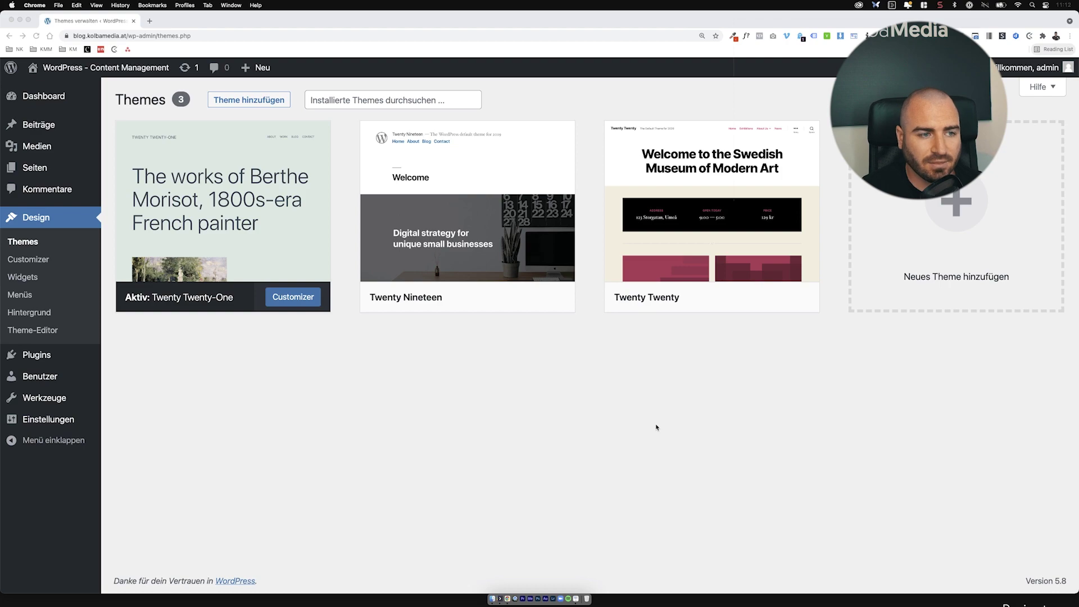
Step: Clear the Untertitel (tagline) field in General Settings
{"action": "left_click", "coordinate": [75, 420]}
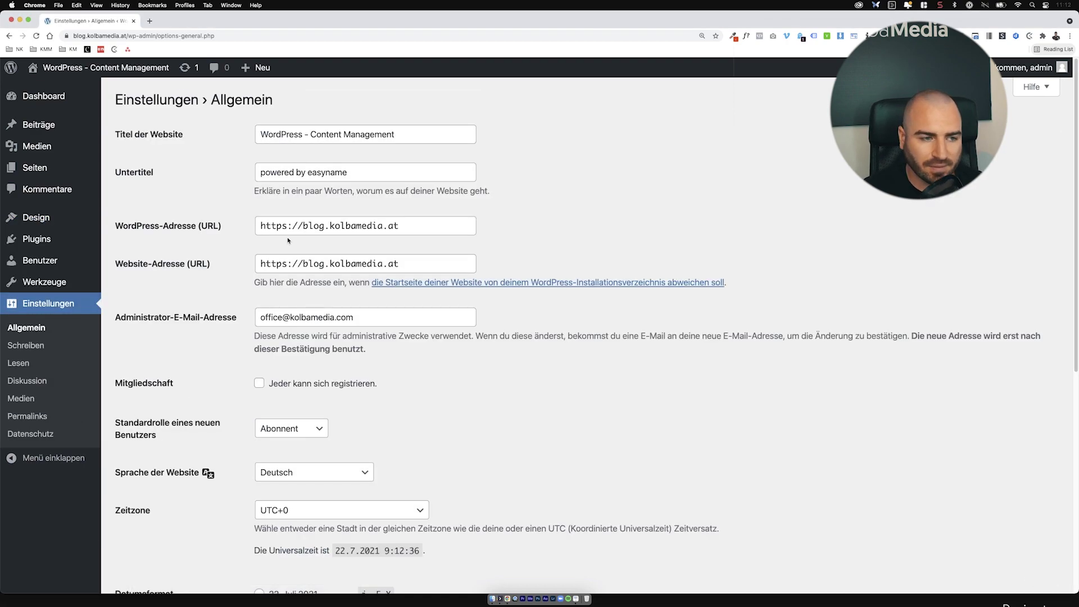
{"action": "left_click_drag", "start_coordinate": [347, 172], "coordinate": [248, 174]}
{"action": "key", "text": "BackSpace"}
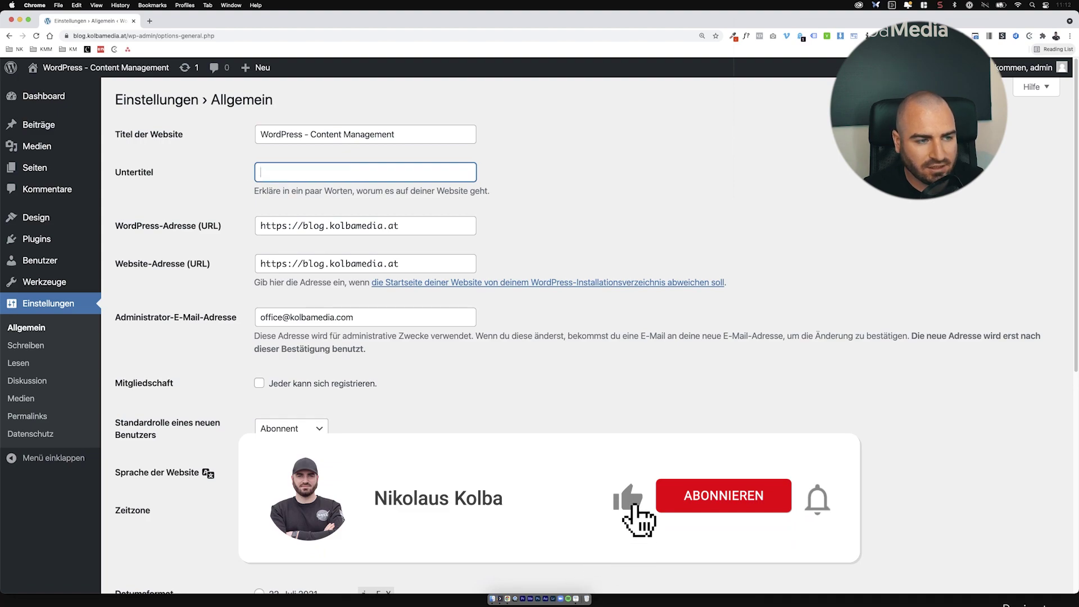
Step: Retitle the site as the owner's WordPress blog and save the settings
{"action": "left_click_drag", "start_coordinate": [395, 135], "coordinate": [219, 141]}
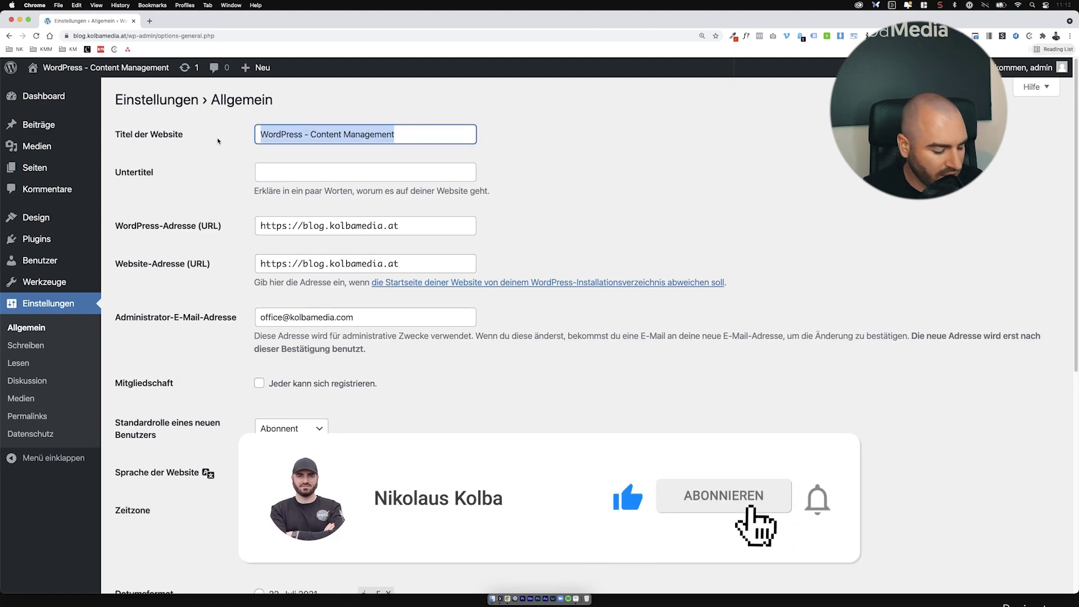
{"action": "type", "text": "Deinen Bl"}
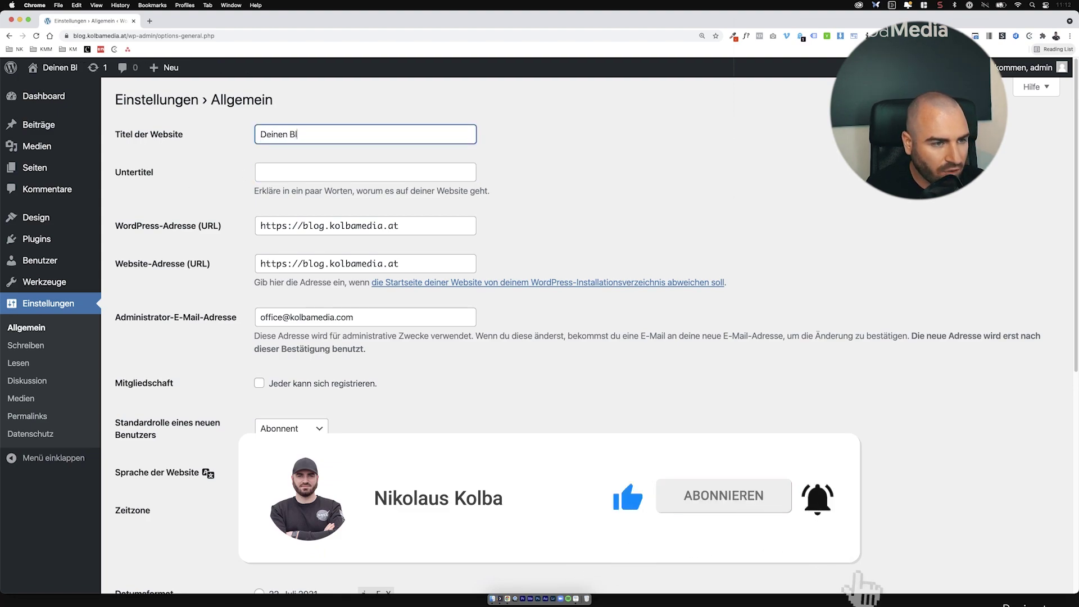
{"action": "type", "text": "og Titel"}
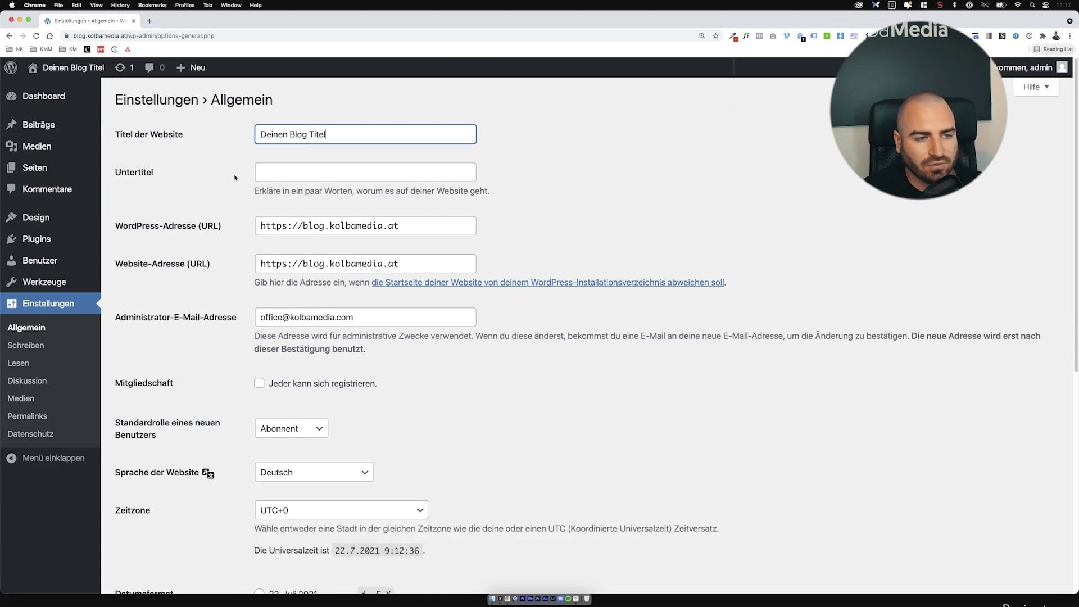
{"action": "left_click", "coordinate": [534, 205]}
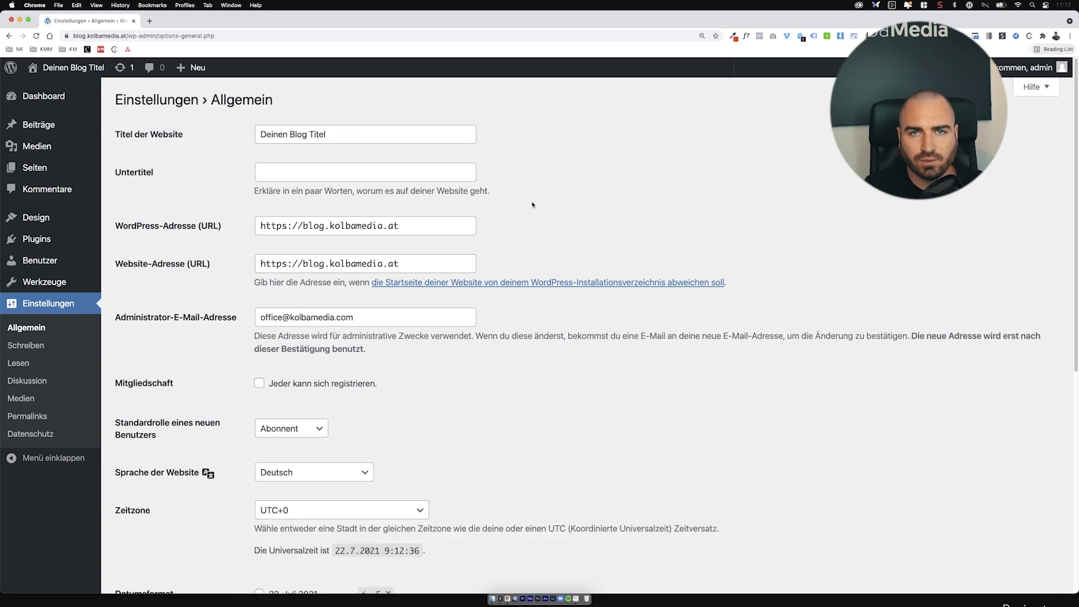
{"action": "left_click_drag", "start_coordinate": [403, 130], "coordinate": [247, 124]}
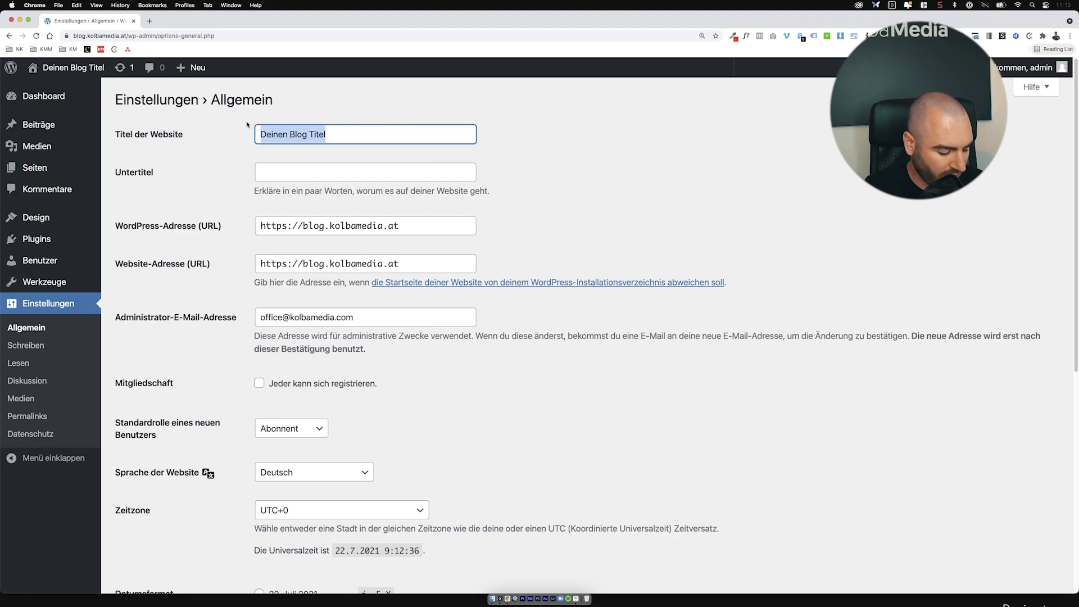
{"action": "type", "text": "WordPr"}
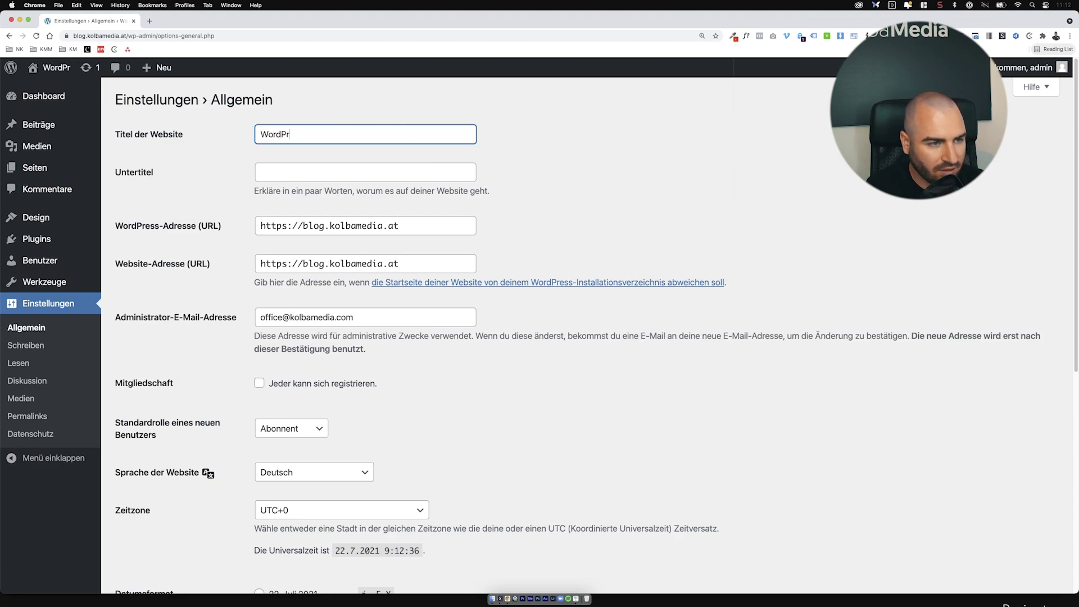
{"action": "type", "text": "ess Blog von N"}
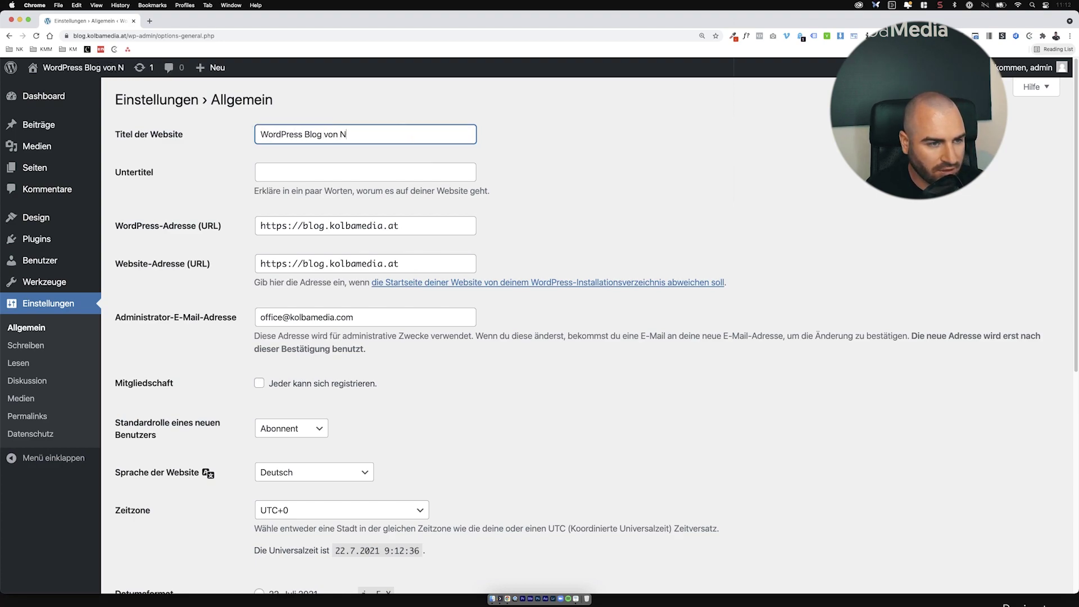
{"action": "type", "text": "ikolaus"}
{"action": "left_click", "coordinate": [656, 180]}
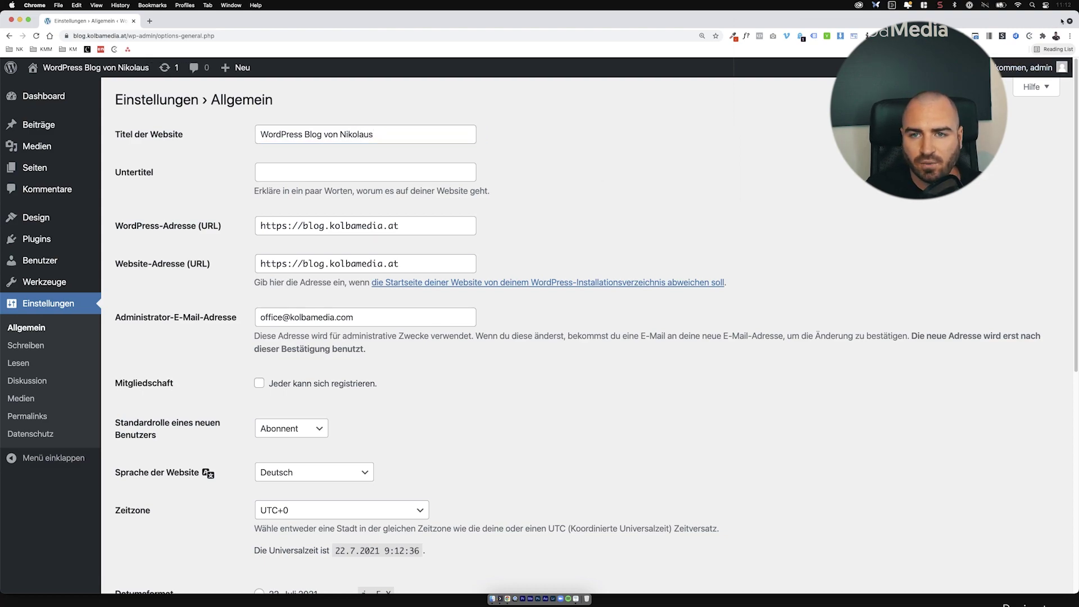
{"action": "mouse_move", "coordinate": [1074, 65]}
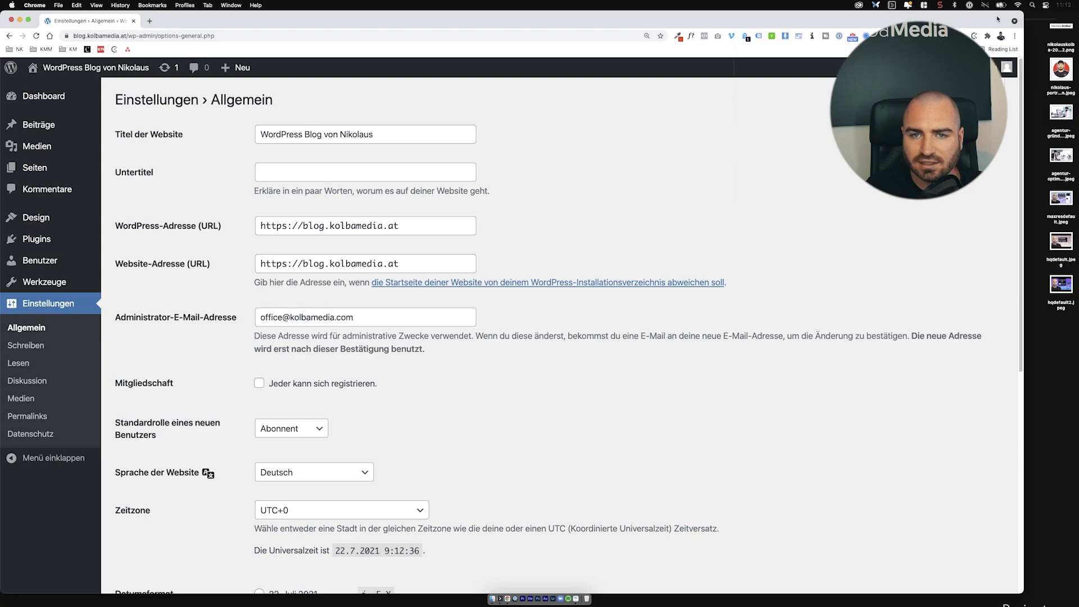
{"action": "scroll", "coordinate": [396, 465], "scroll_direction": "down", "scroll_amount": 7}
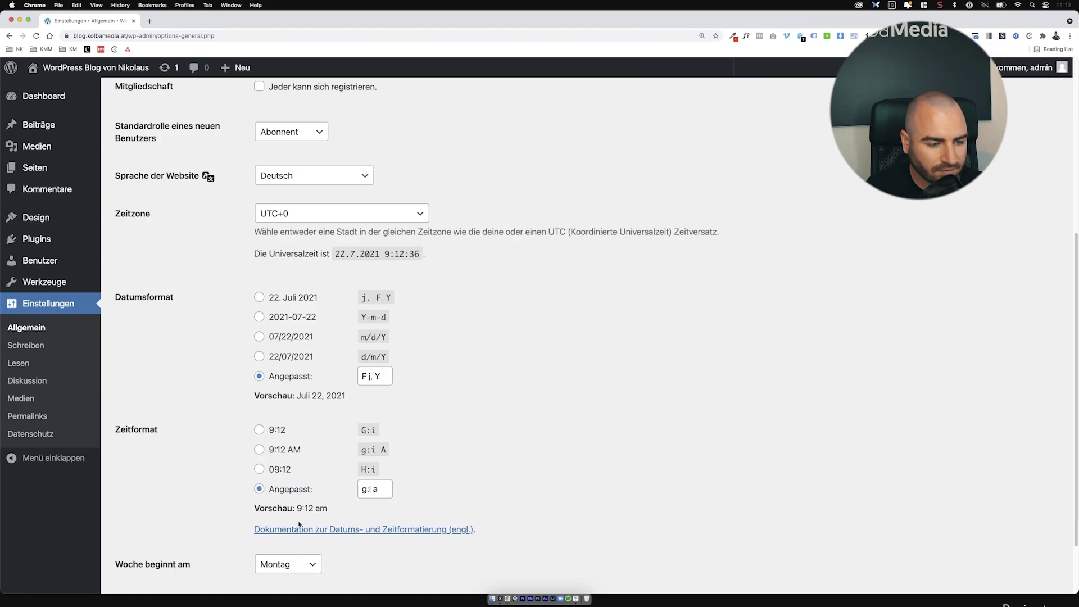
{"action": "left_click", "coordinate": [179, 527]}
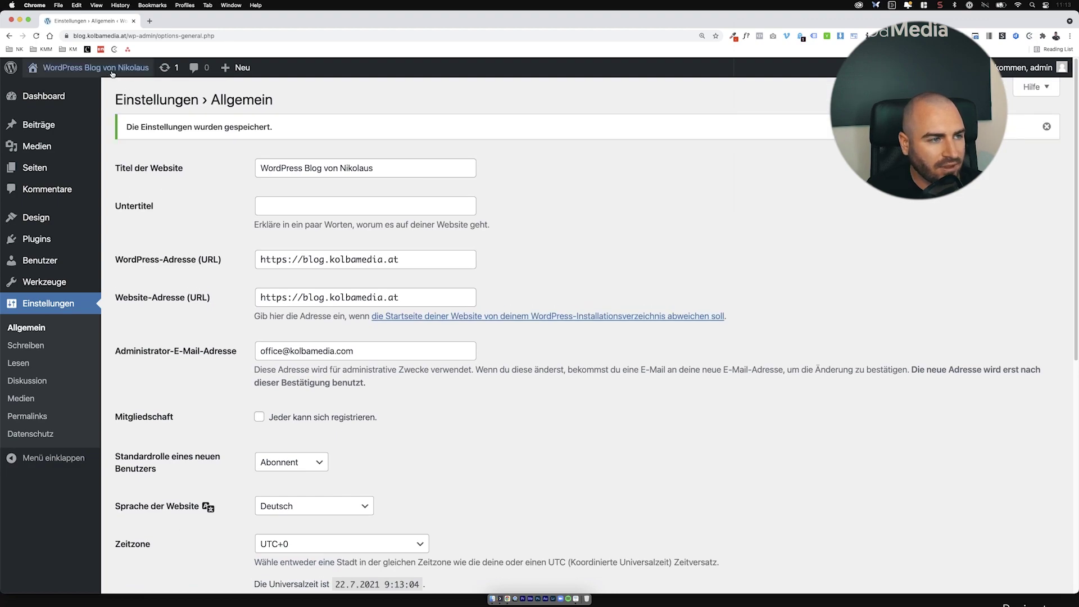
{"action": "mouse_move", "coordinate": [88, 70]}
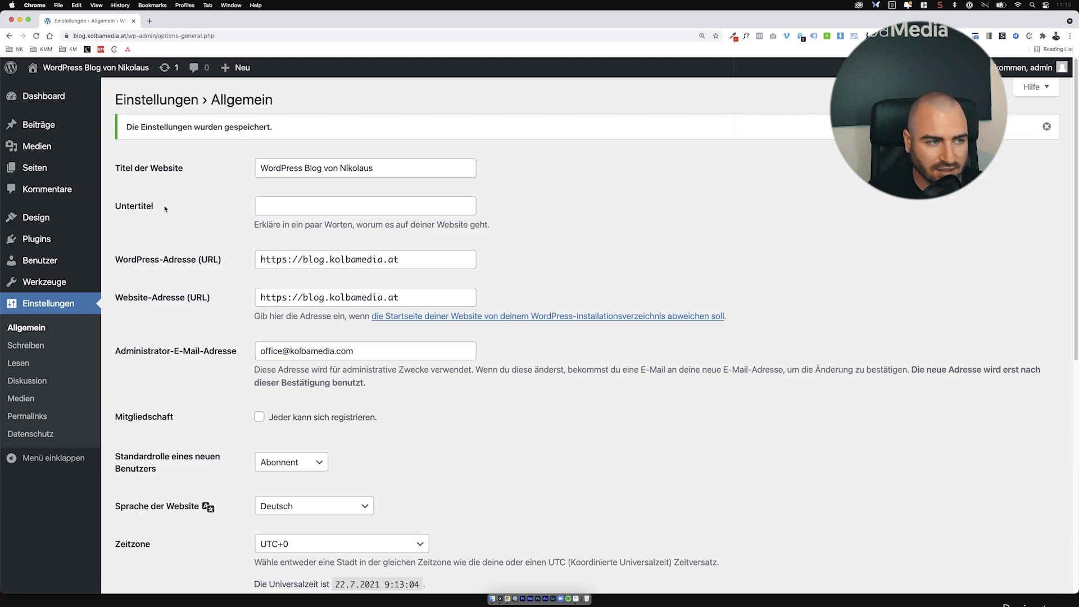
Step: Install the pending German (de_DE) translation updates from the updates overview
{"action": "left_click", "coordinate": [163, 71]}
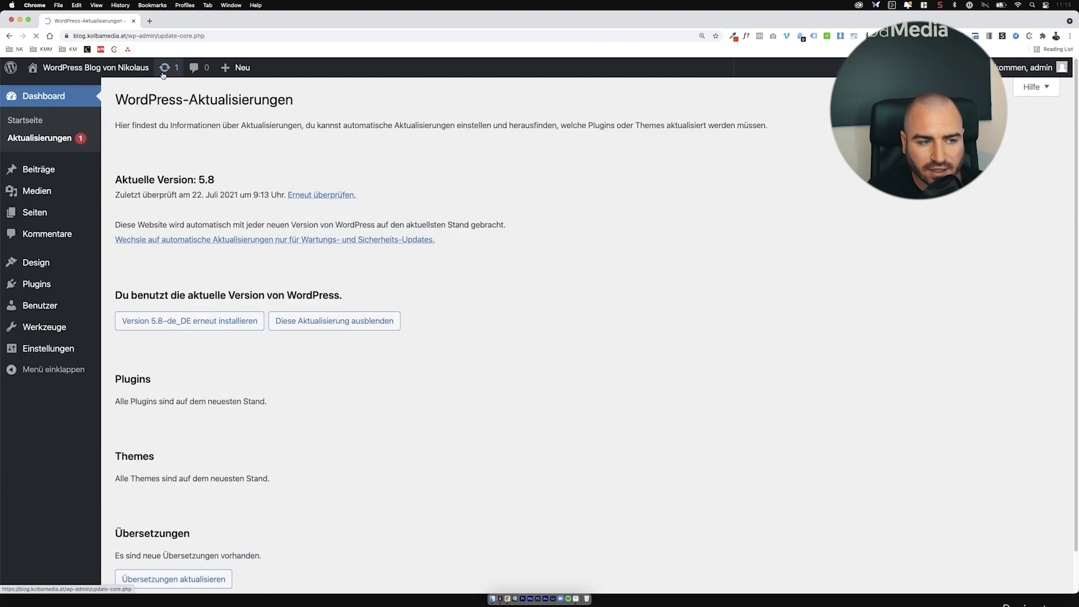
{"action": "scroll", "coordinate": [298, 315], "scroll_direction": "down", "scroll_amount": 2}
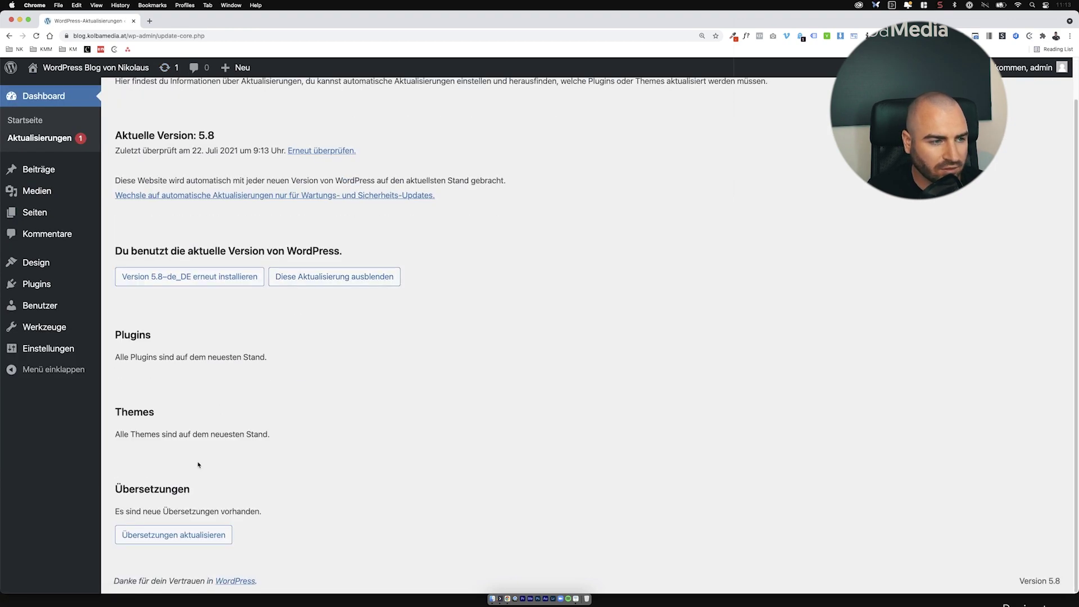
{"action": "scroll", "coordinate": [211, 448], "scroll_direction": "up", "scroll_amount": 2}
{"action": "scroll", "coordinate": [144, 353], "scroll_direction": "down", "scroll_amount": 2}
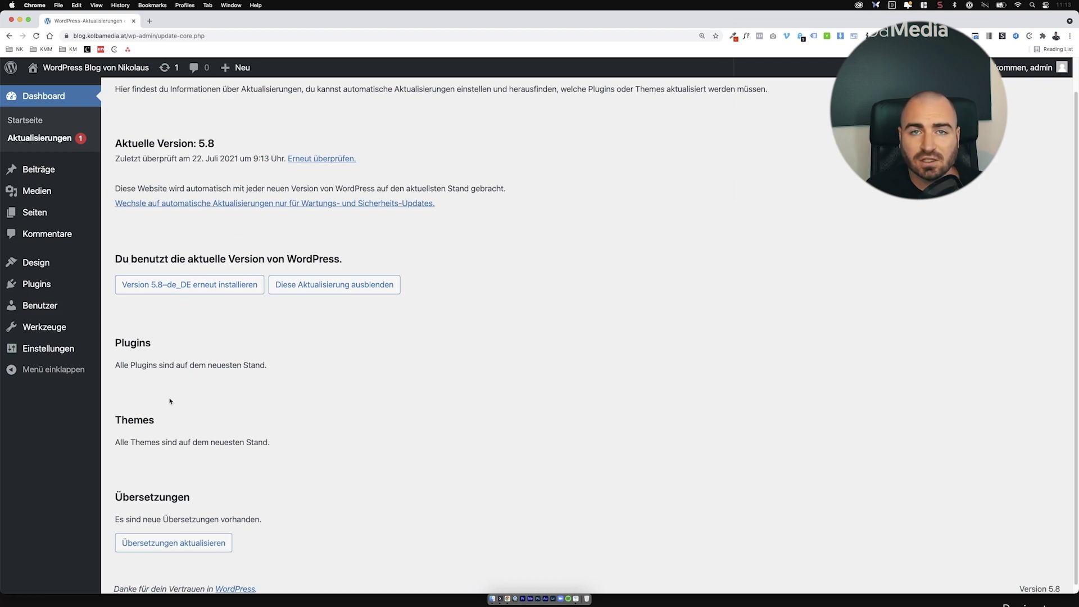
{"action": "left_click", "coordinate": [200, 544]}
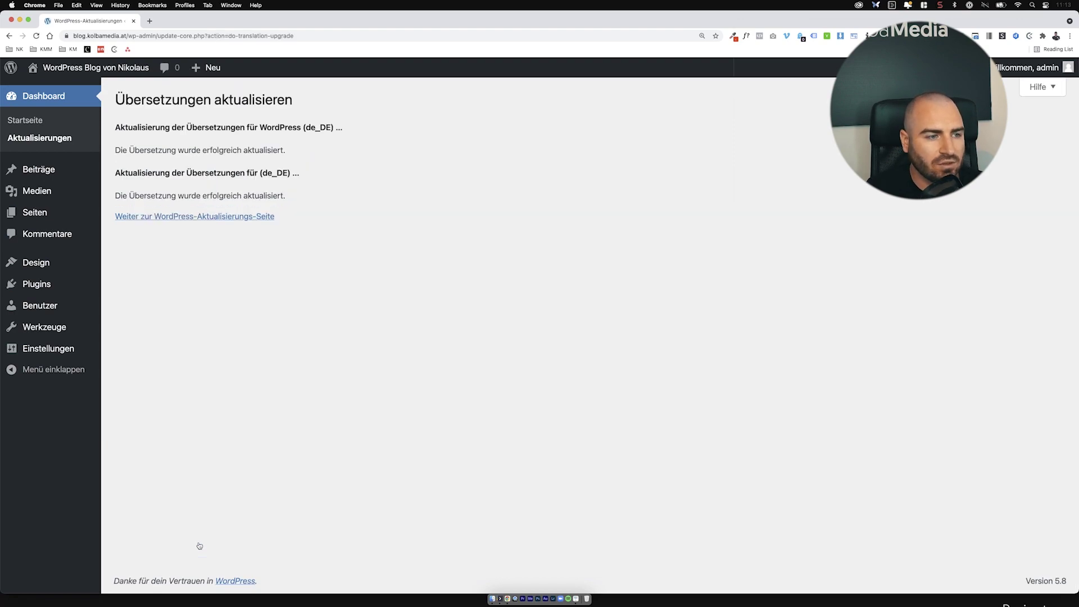
Step: Move the 'Hello world!' post to the trash with a bulk action
{"action": "left_click", "coordinate": [97, 170]}
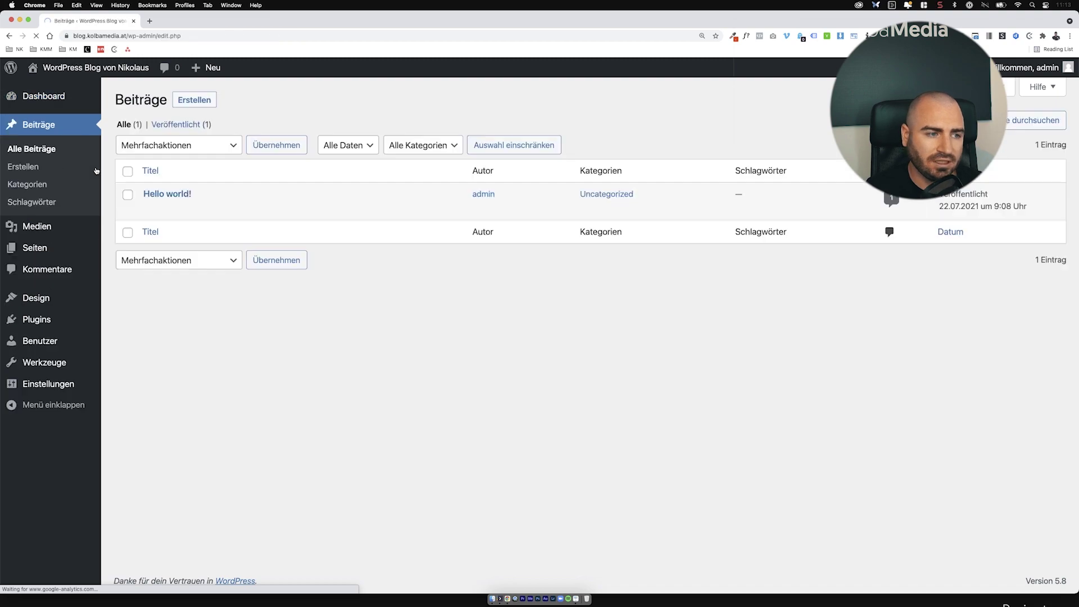
{"action": "left_click", "coordinate": [128, 171]}
{"action": "left_click", "coordinate": [176, 146]}
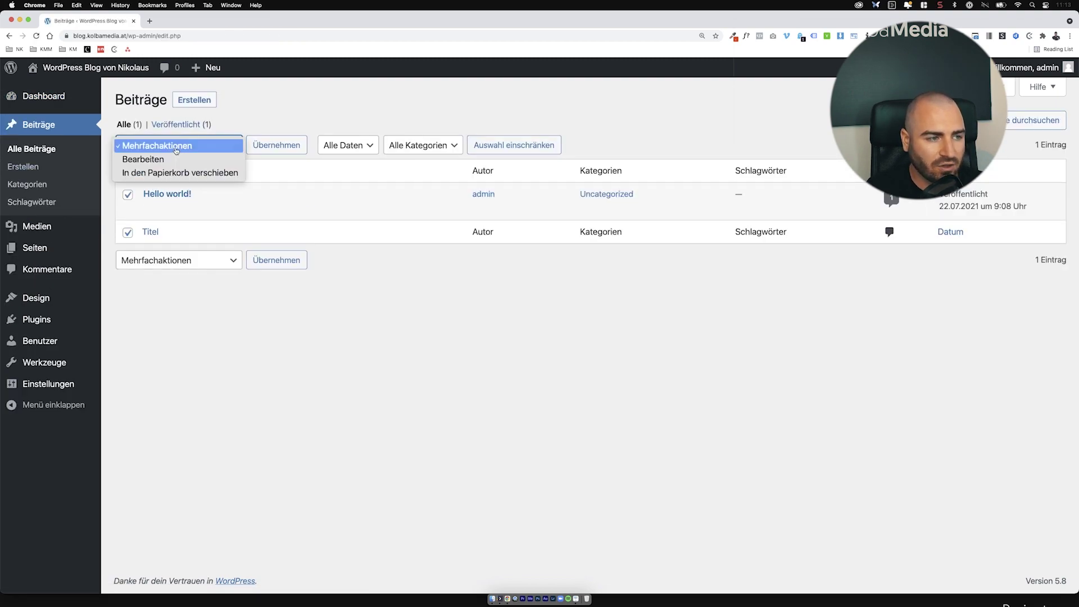
{"action": "left_click", "coordinate": [159, 150]}
{"action": "left_click", "coordinate": [187, 144]}
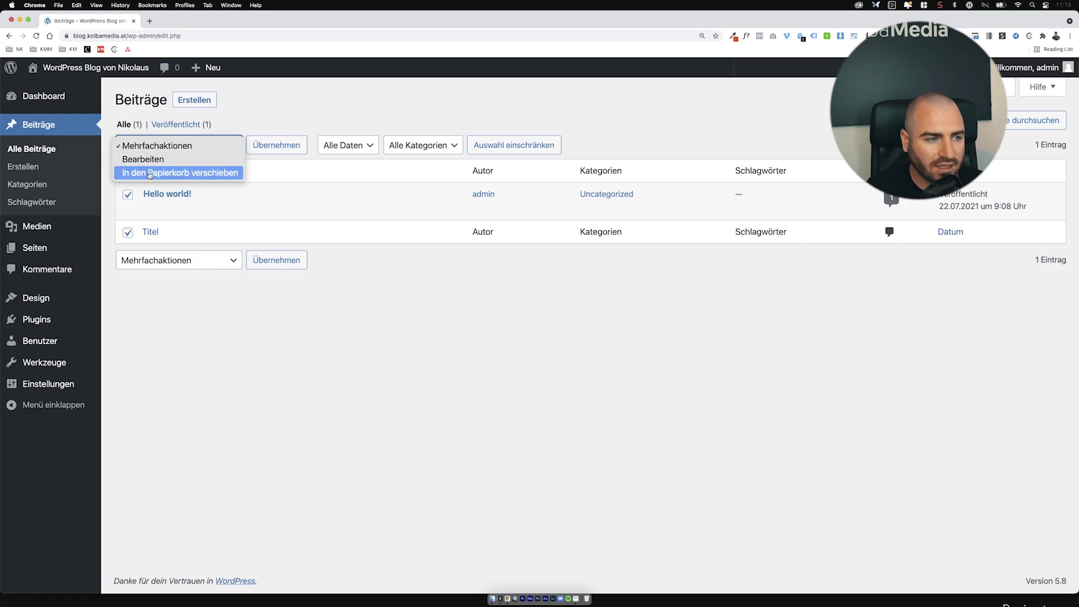
{"action": "left_click", "coordinate": [150, 173]}
{"action": "left_click", "coordinate": [259, 149]}
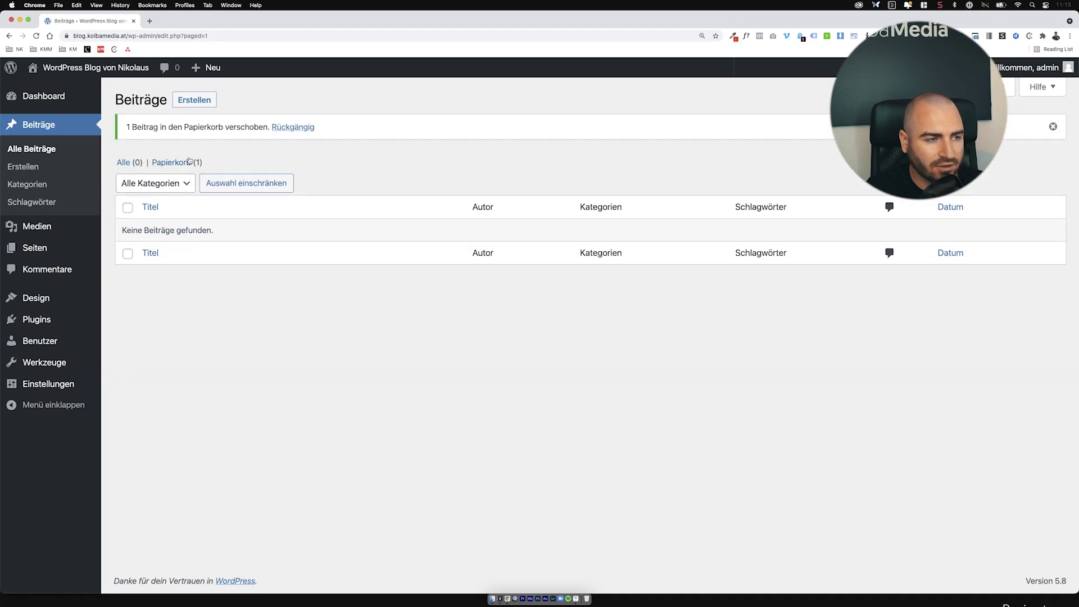
Step: Empty the posts trash to delete it permanently, then go to Categories
{"action": "left_click", "coordinate": [189, 161]}
{"action": "left_click", "coordinate": [534, 145]}
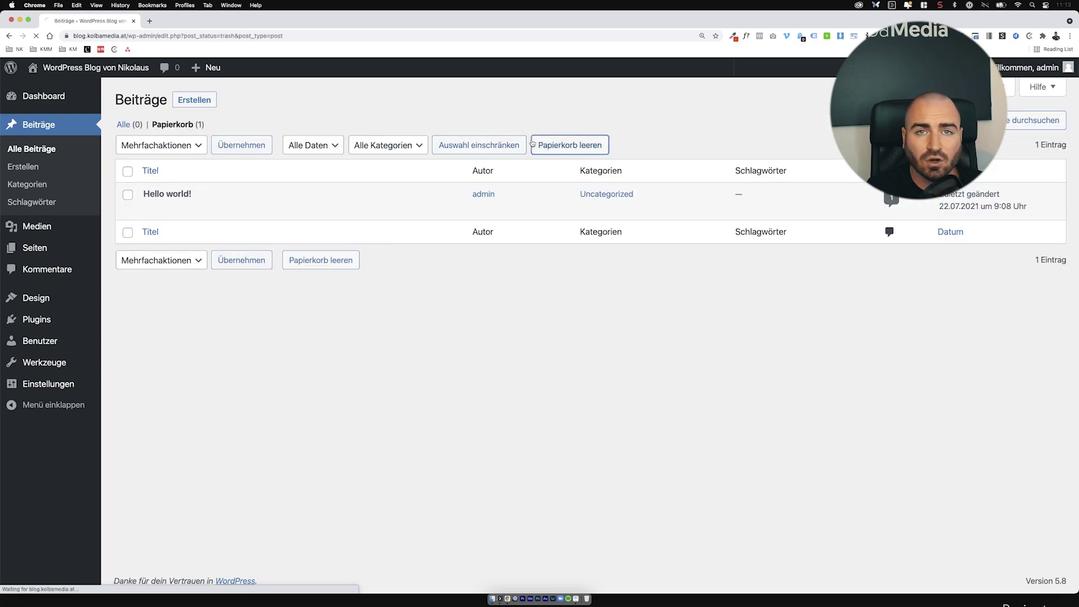
{"action": "left_click", "coordinate": [25, 183]}
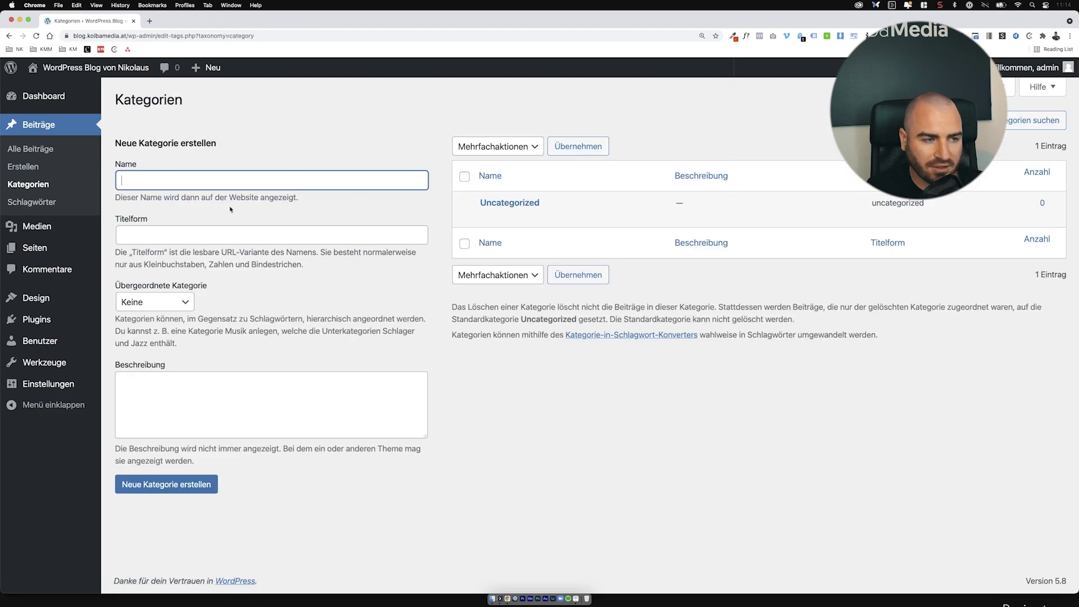
Step: Quick-edit Uncategorized to the name Allgemein, save it, then go to the Tags page
{"action": "left_click", "coordinate": [531, 220]}
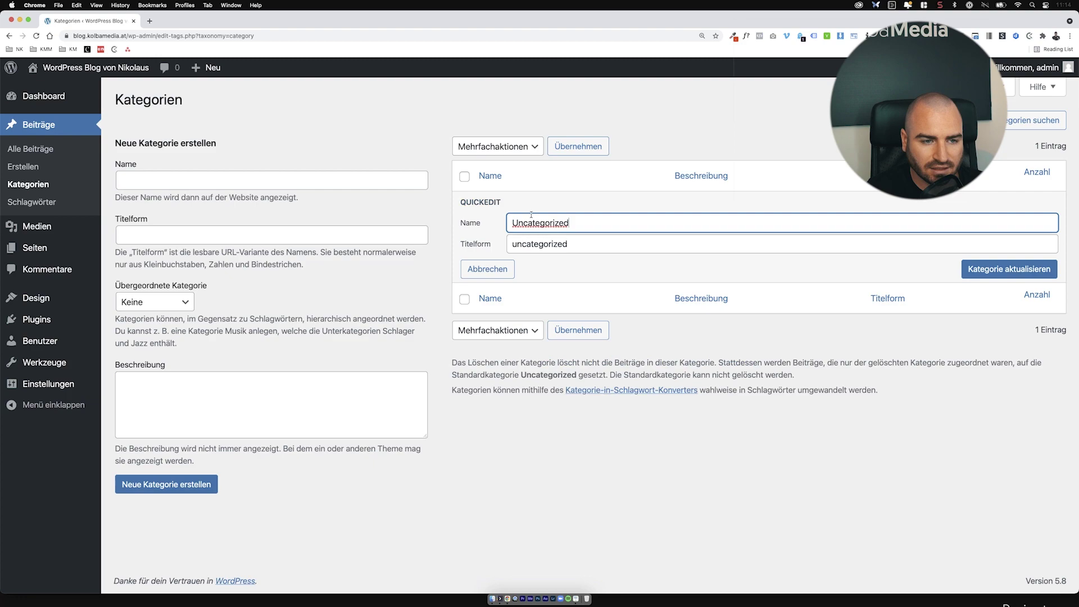
{"action": "double_click", "coordinate": [531, 216]}
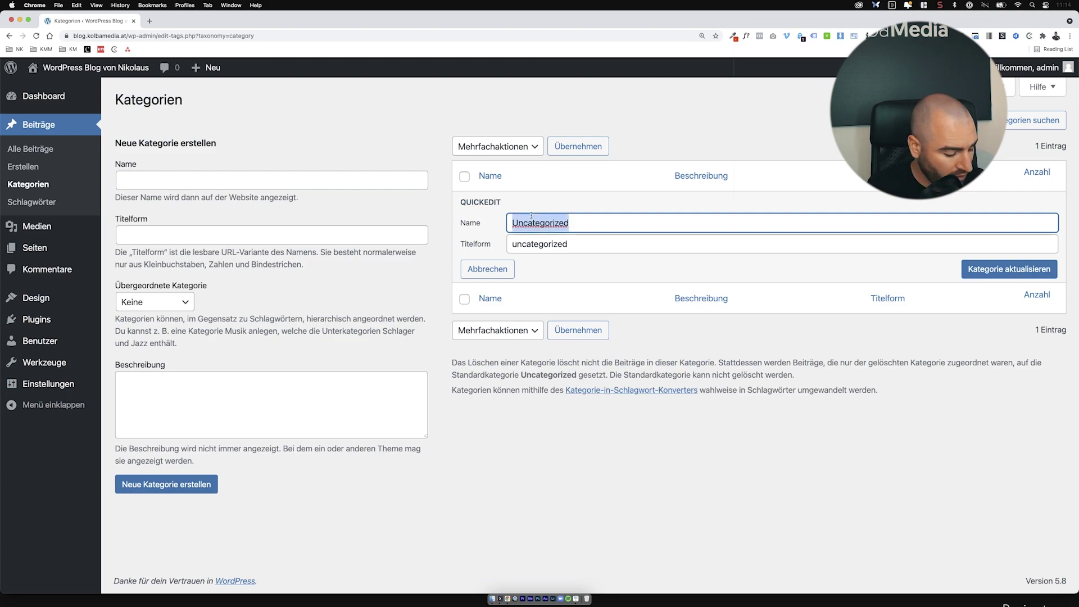
{"action": "type", "text": "Allgemein"}
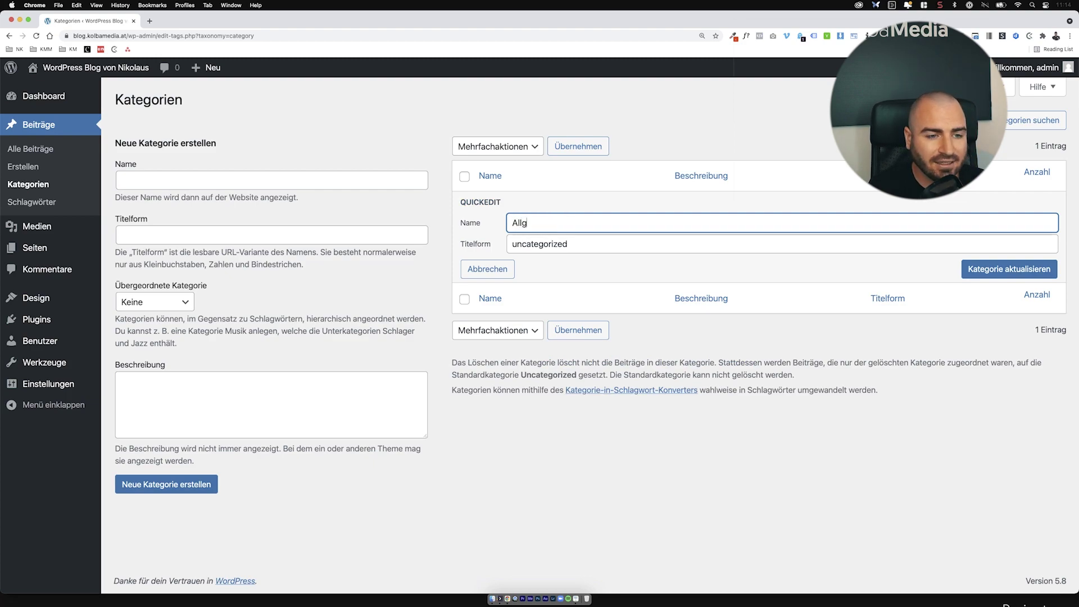
{"action": "key", "text": "Tab"}
{"action": "type", "text": "Allgemein"}
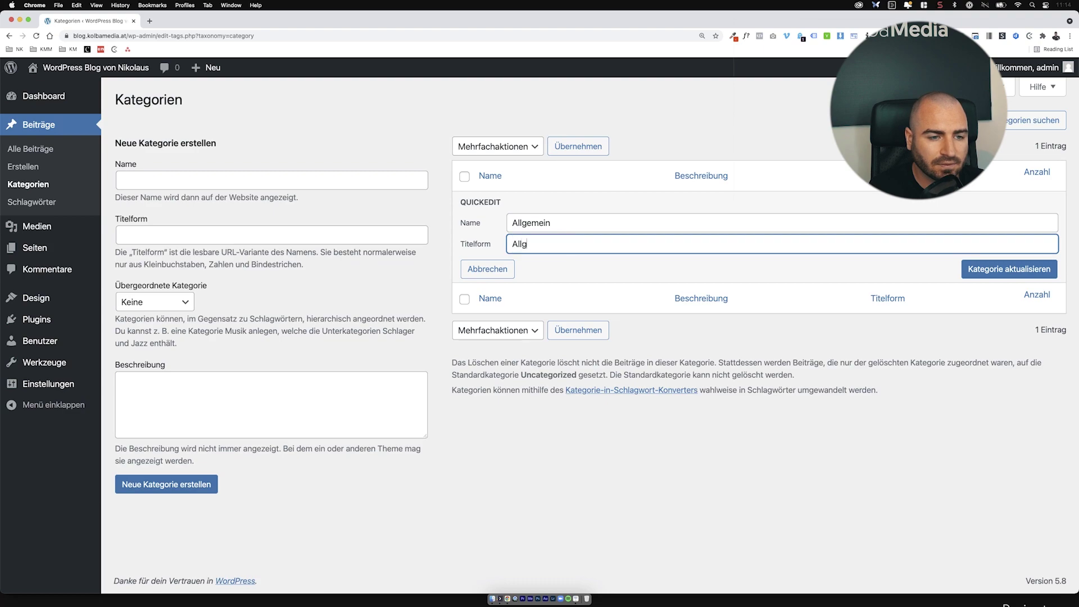
{"action": "left_click", "coordinate": [1051, 270]}
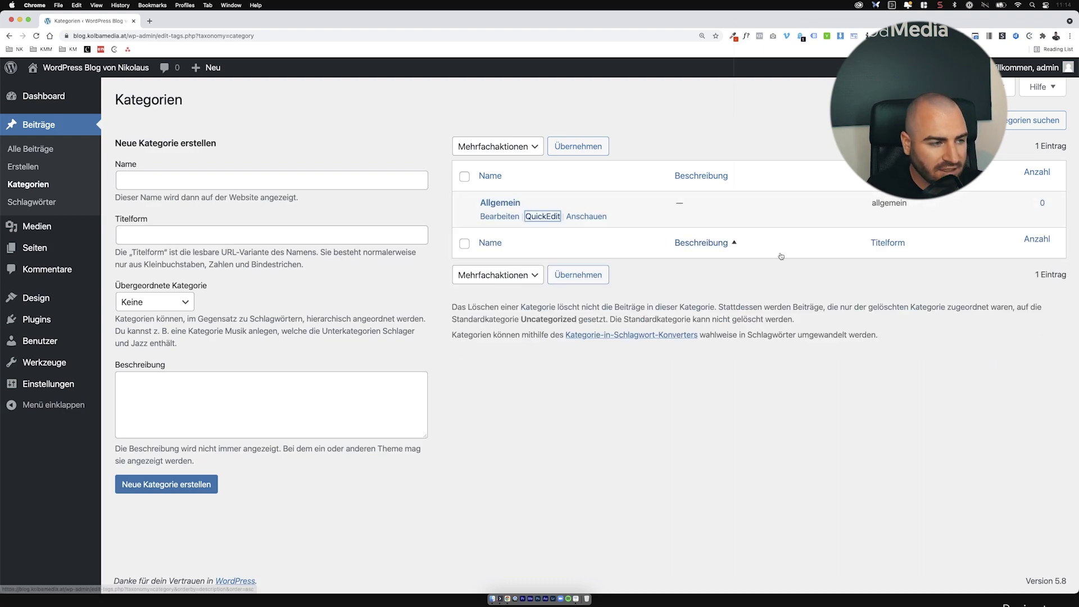
{"action": "left_click", "coordinate": [67, 201]}
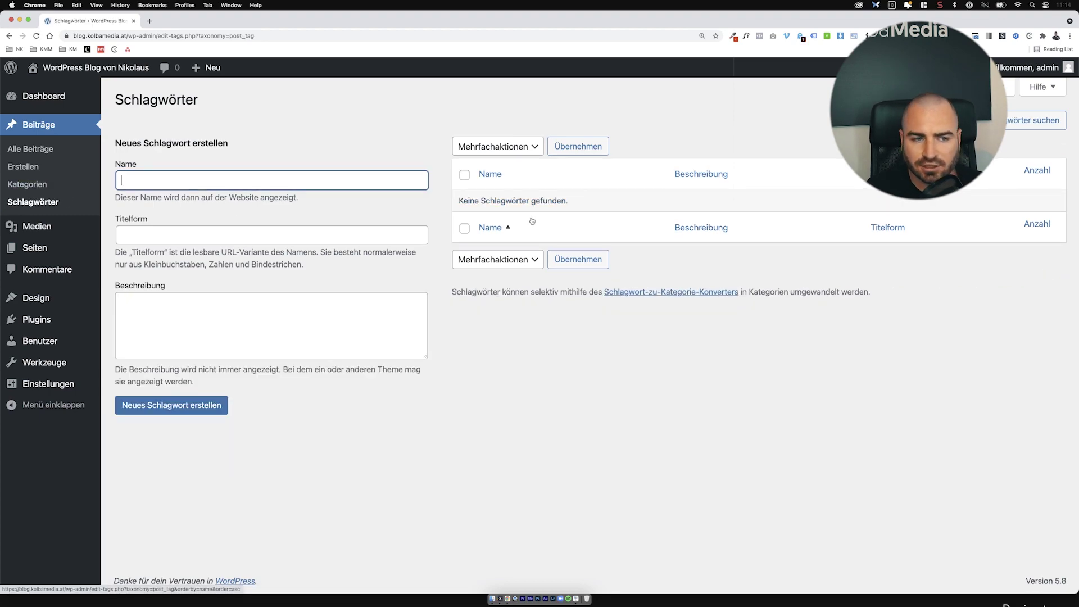
Step: Look through the empty media library, then go to the list of all pages
{"action": "left_click", "coordinate": [85, 225]}
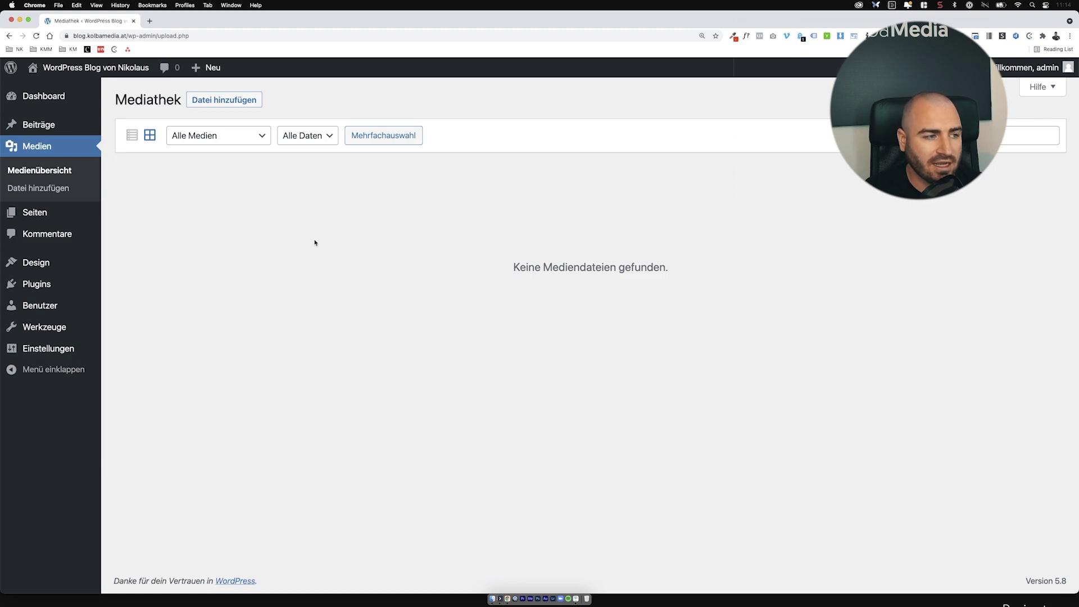
{"action": "left_click", "coordinate": [102, 215]}
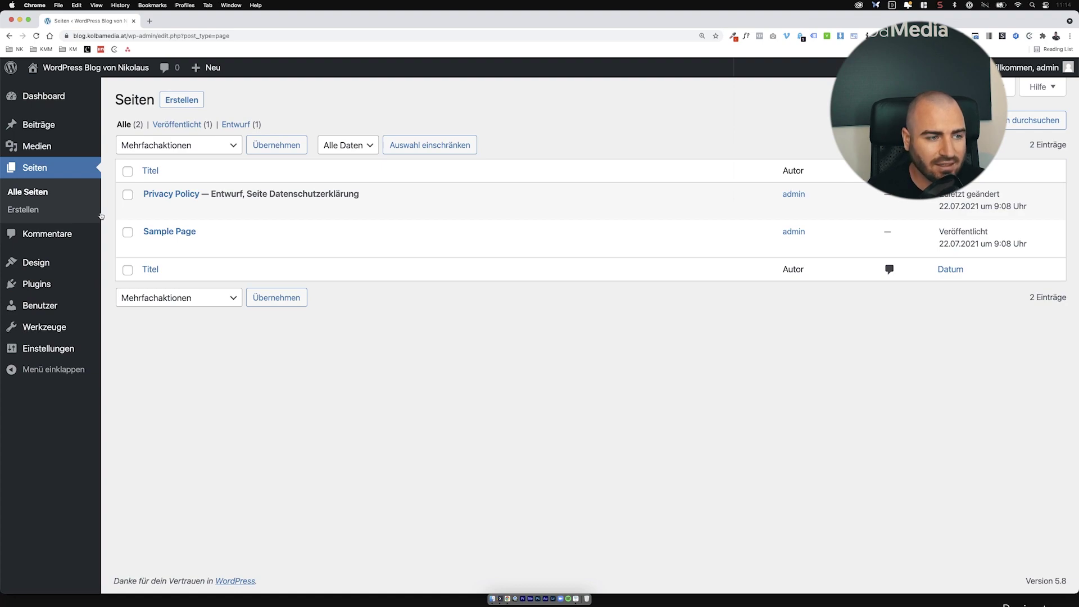
Step: Move the Privacy Policy and Sample Page pages to the trash with a bulk action
{"action": "left_click", "coordinate": [128, 172]}
{"action": "left_click", "coordinate": [203, 145]}
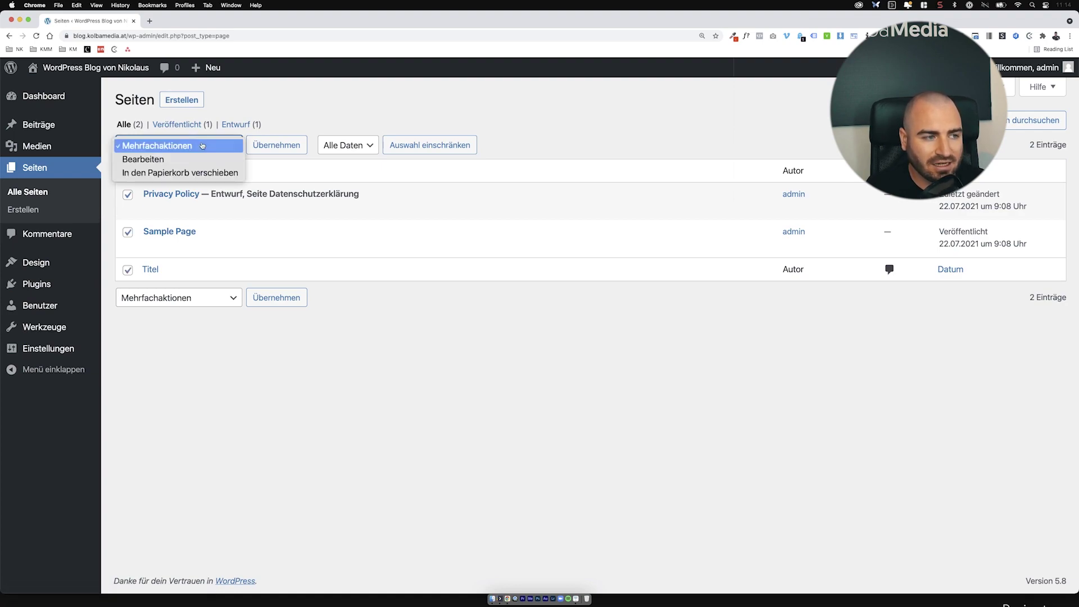
{"action": "left_click", "coordinate": [191, 172]}
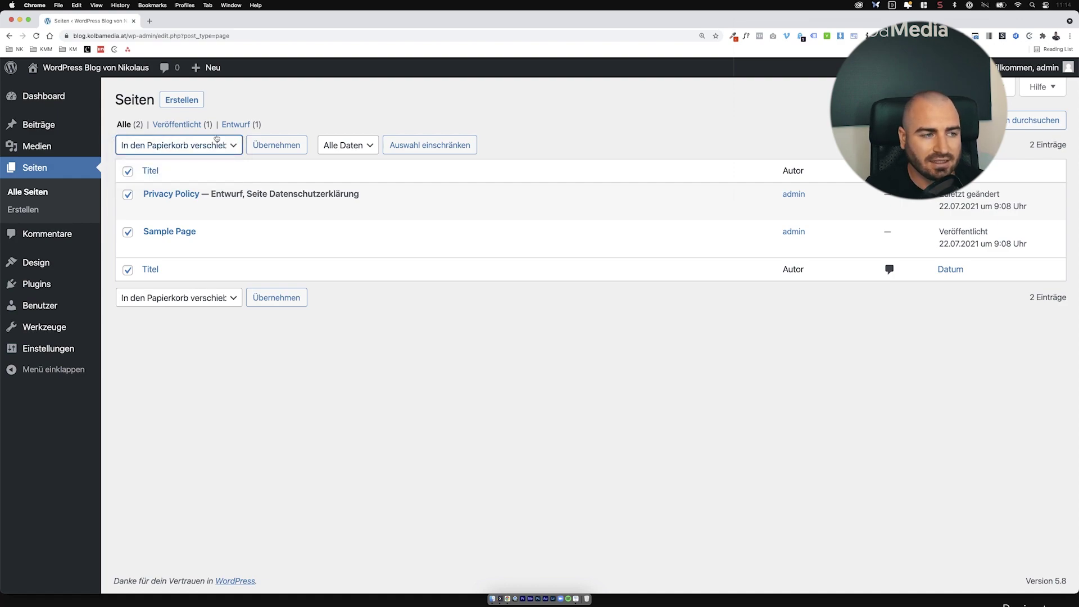
{"action": "left_click", "coordinate": [258, 146]}
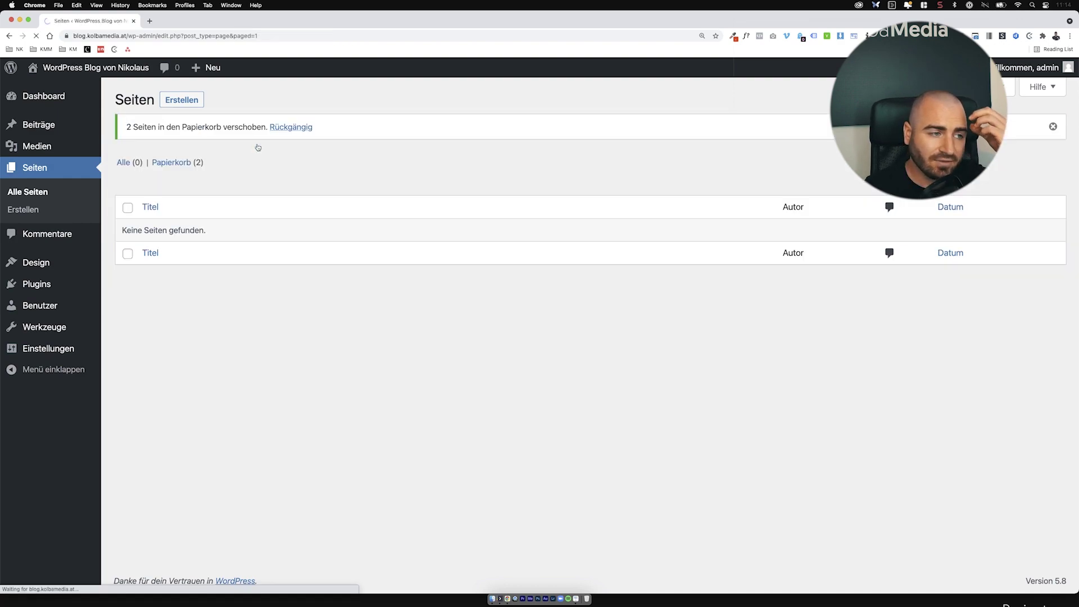
Step: Empty the pages trash permanently, then go to the Comments overview
{"action": "left_click", "coordinate": [180, 164]}
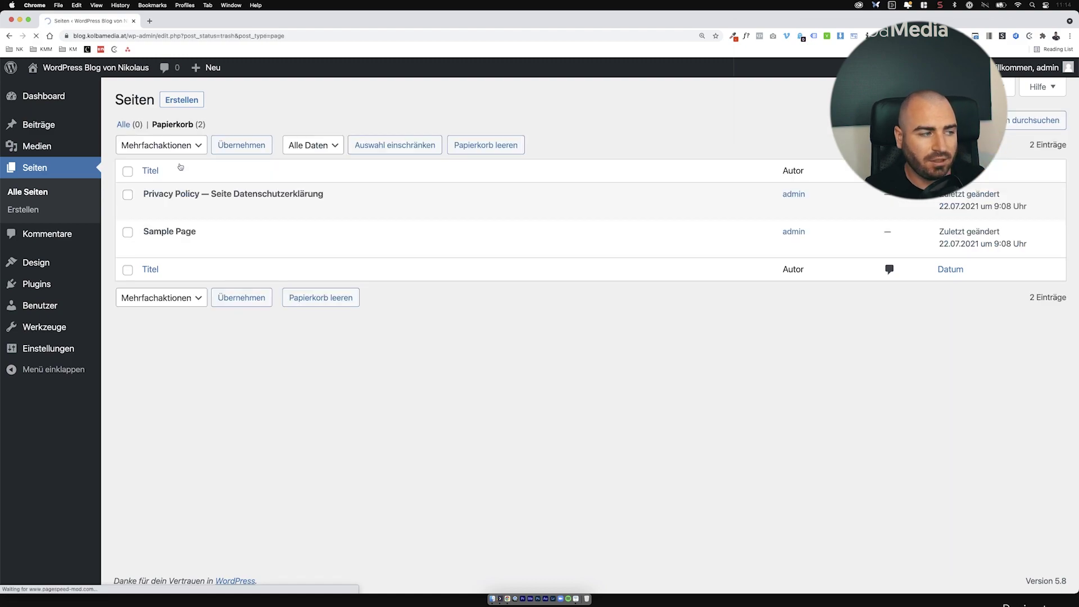
{"action": "left_click", "coordinate": [459, 149]}
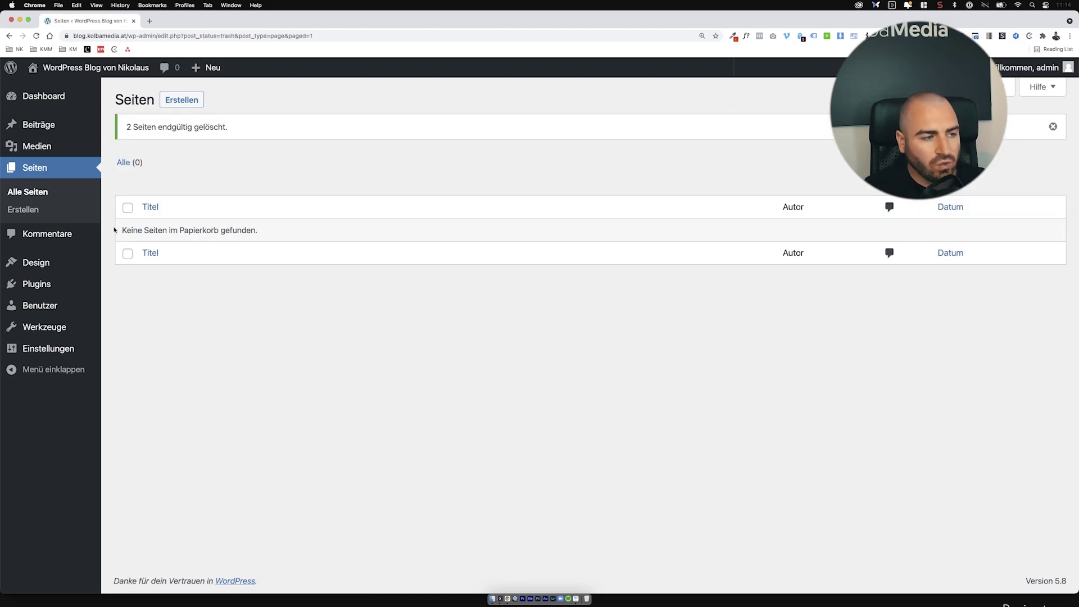
{"action": "left_click", "coordinate": [88, 241]}
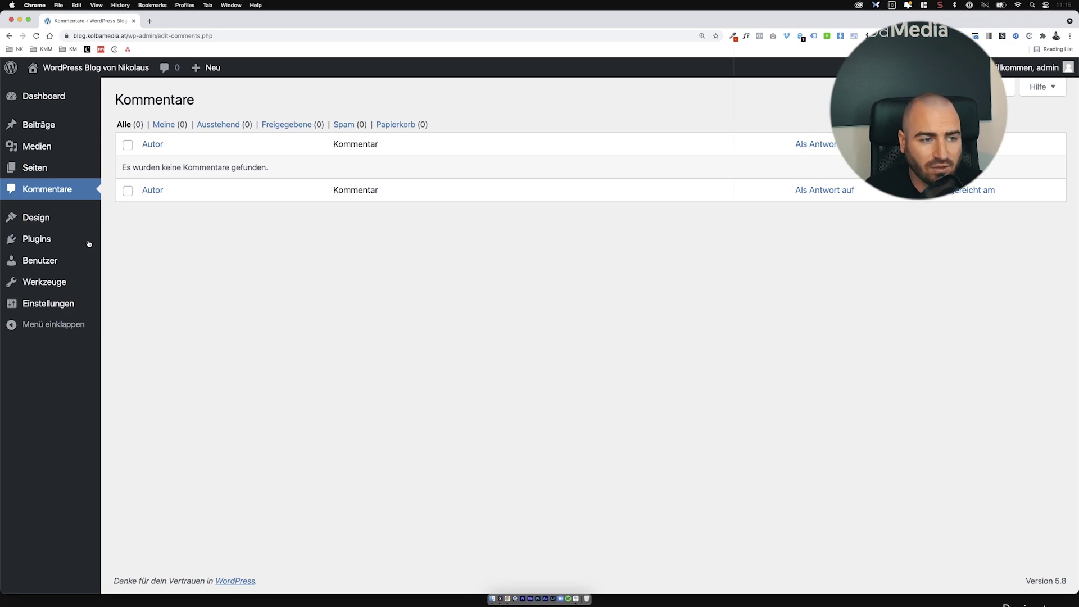
Step: Delete the Twenty Nineteen theme from the installed themes
{"action": "mouse_move", "coordinate": [89, 225]}
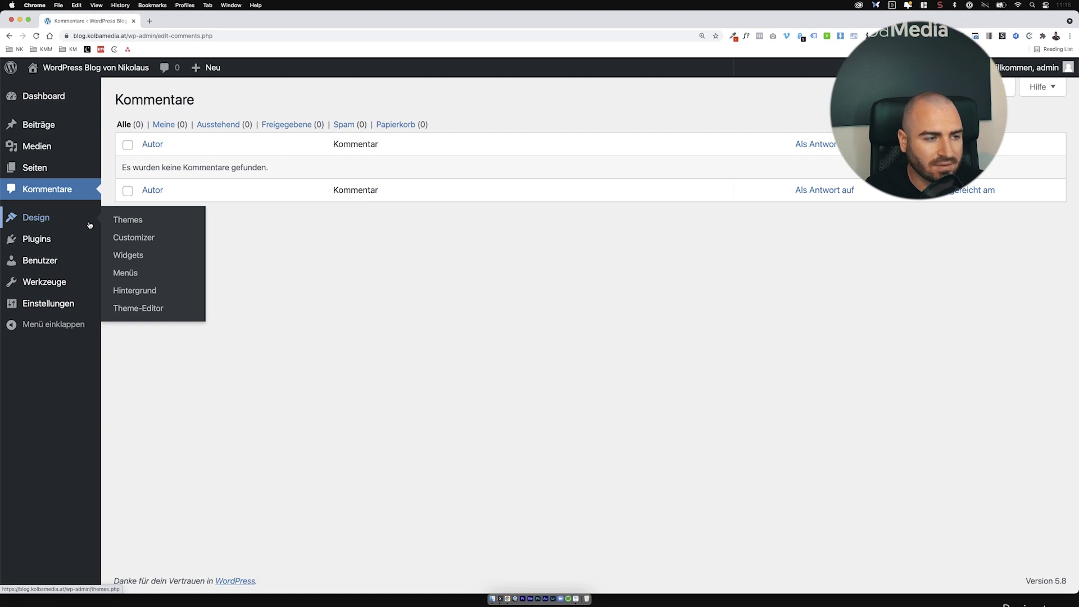
{"action": "left_click", "coordinate": [89, 225]}
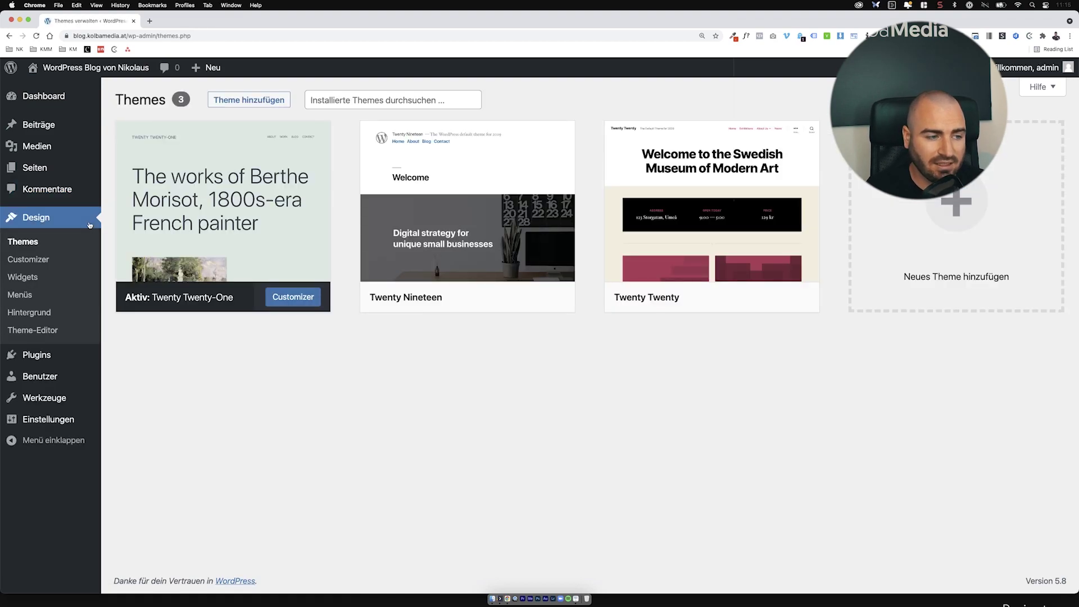
{"action": "mouse_move", "coordinate": [266, 252]}
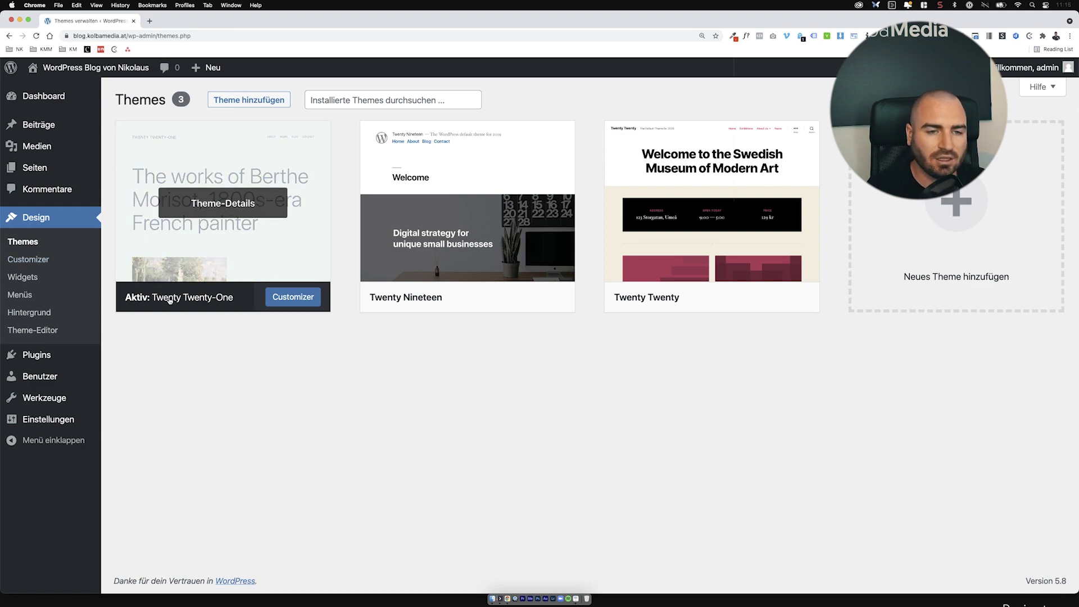
{"action": "left_click", "coordinate": [476, 234]}
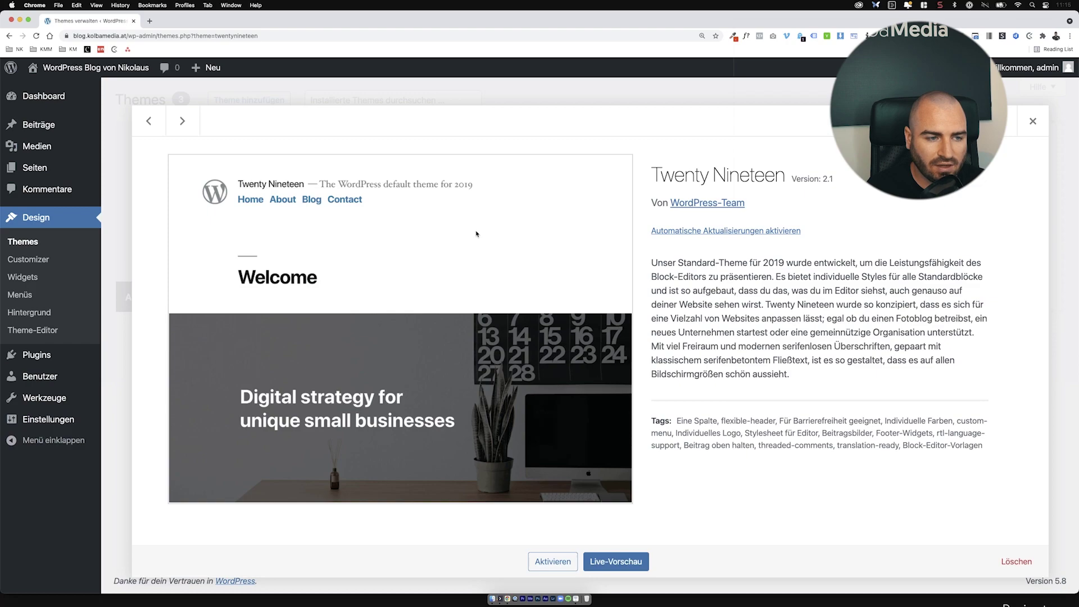
{"action": "left_click", "coordinate": [1016, 562]}
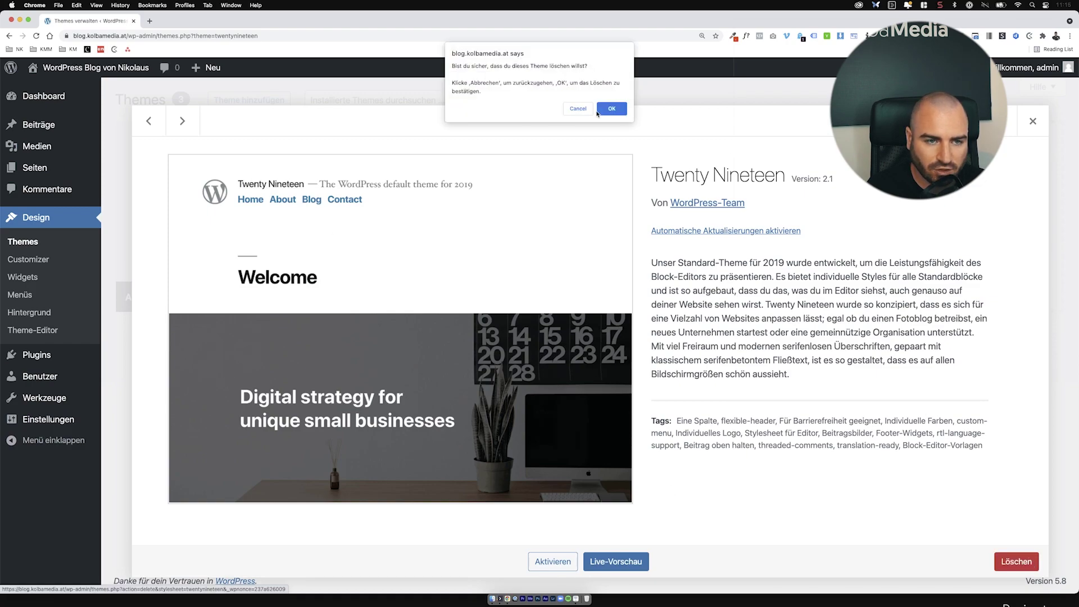
{"action": "left_click", "coordinate": [612, 108]}
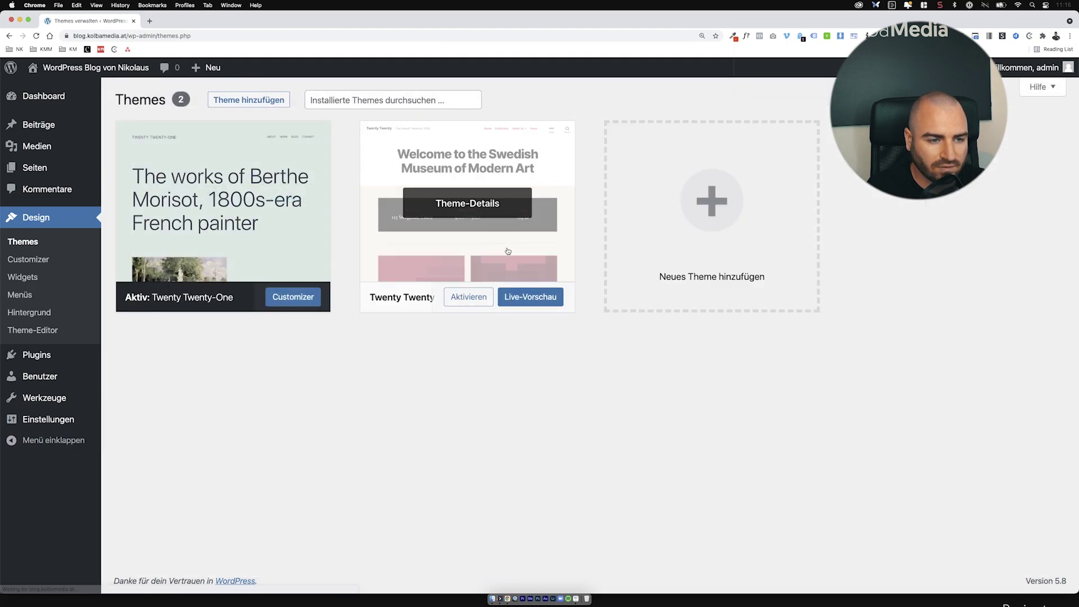
Step: Delete the Twenty Twenty theme as well
{"action": "left_click", "coordinate": [508, 252]}
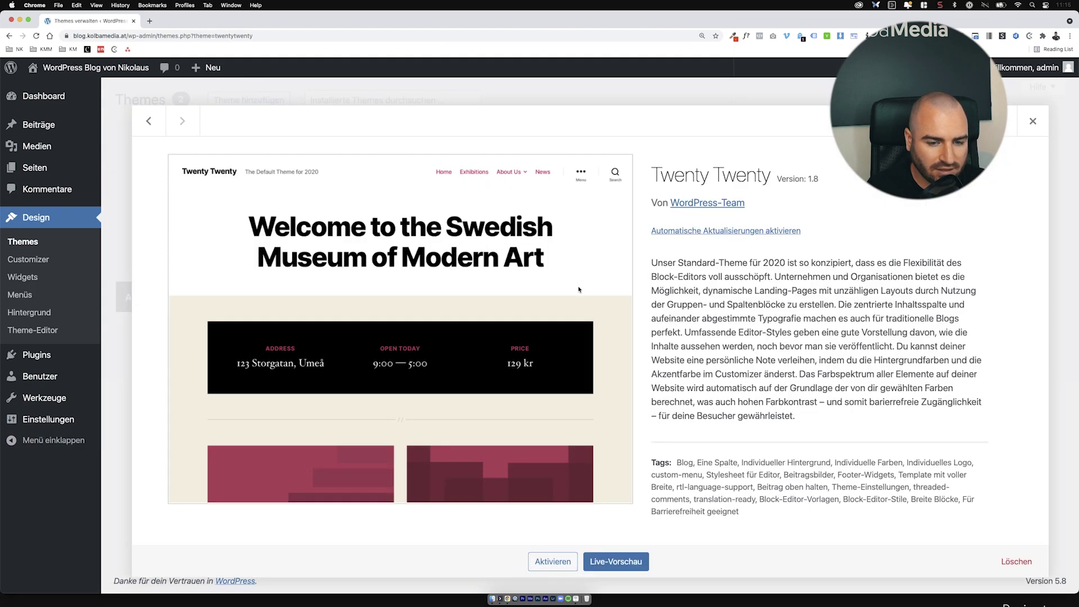
{"action": "left_click", "coordinate": [1016, 562]}
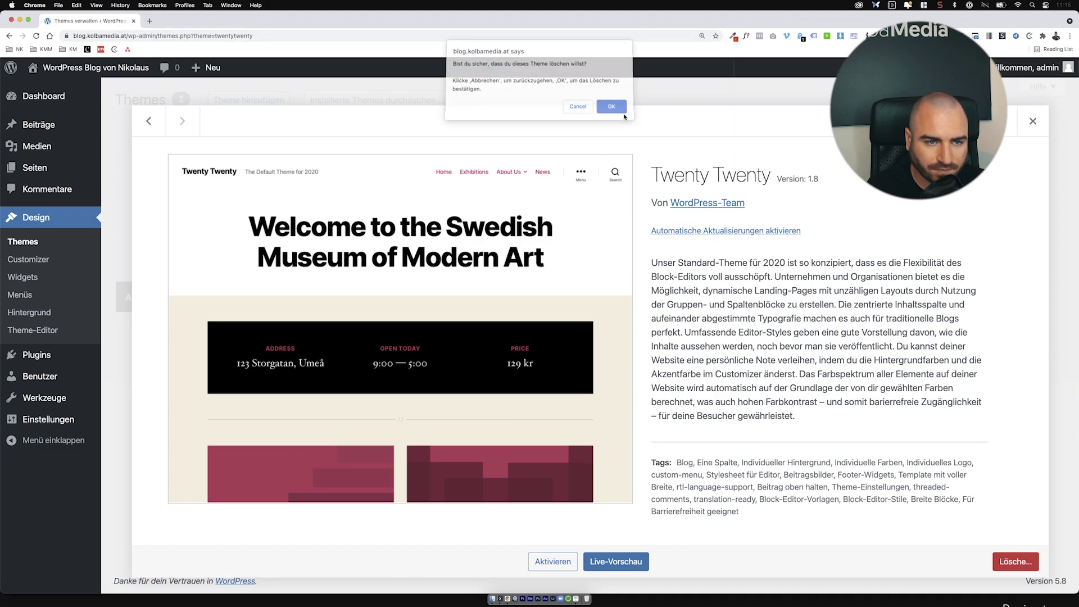
{"action": "left_click", "coordinate": [621, 109]}
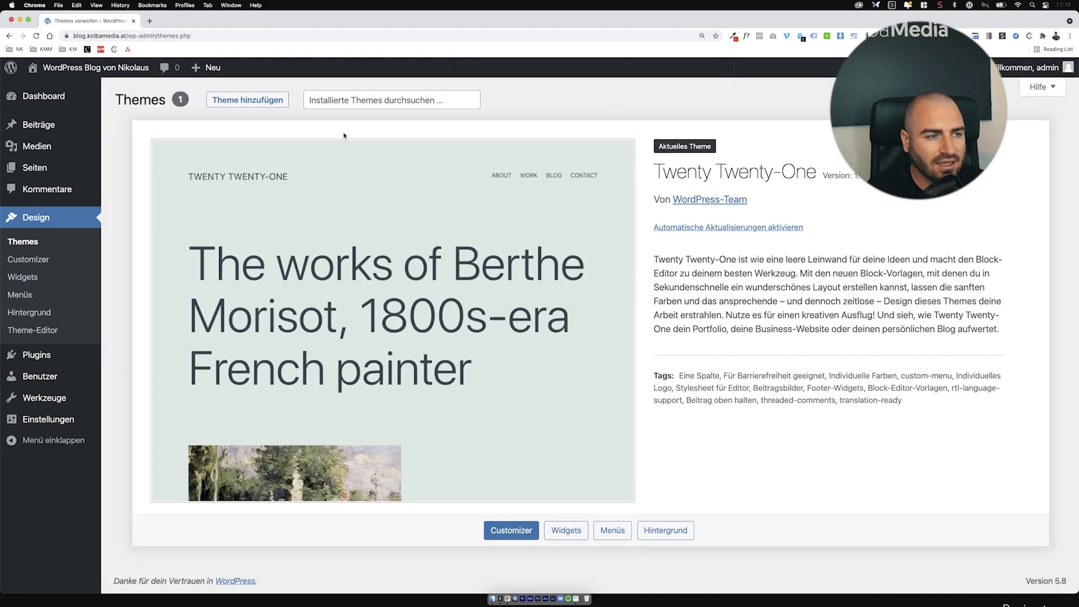
Step: Filter new themes by the Blog subject and preview the News Live theme
{"action": "left_click", "coordinate": [282, 107]}
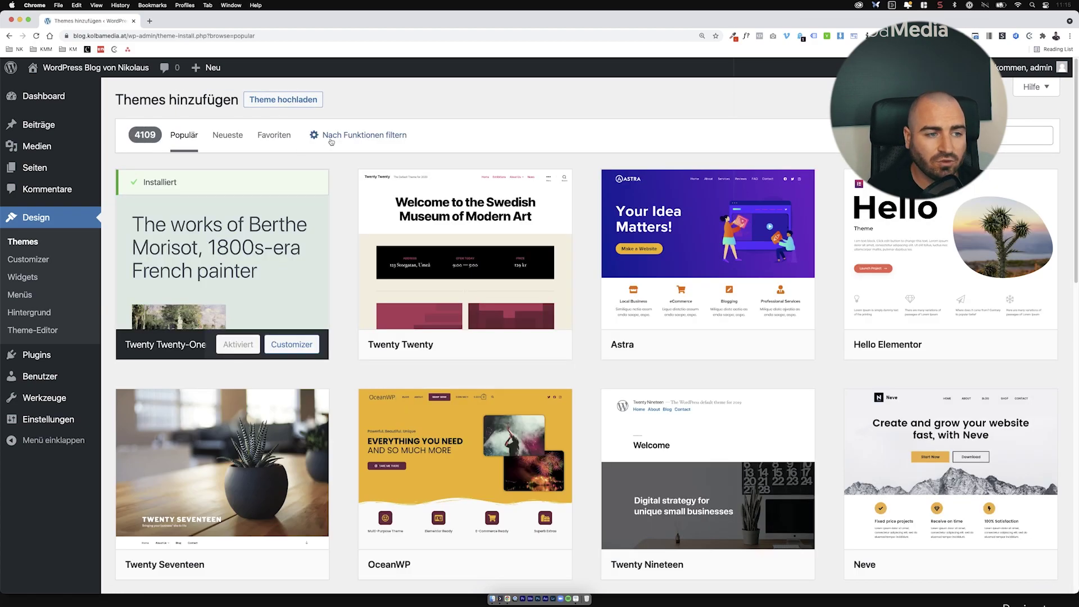
{"action": "left_click", "coordinate": [331, 141]}
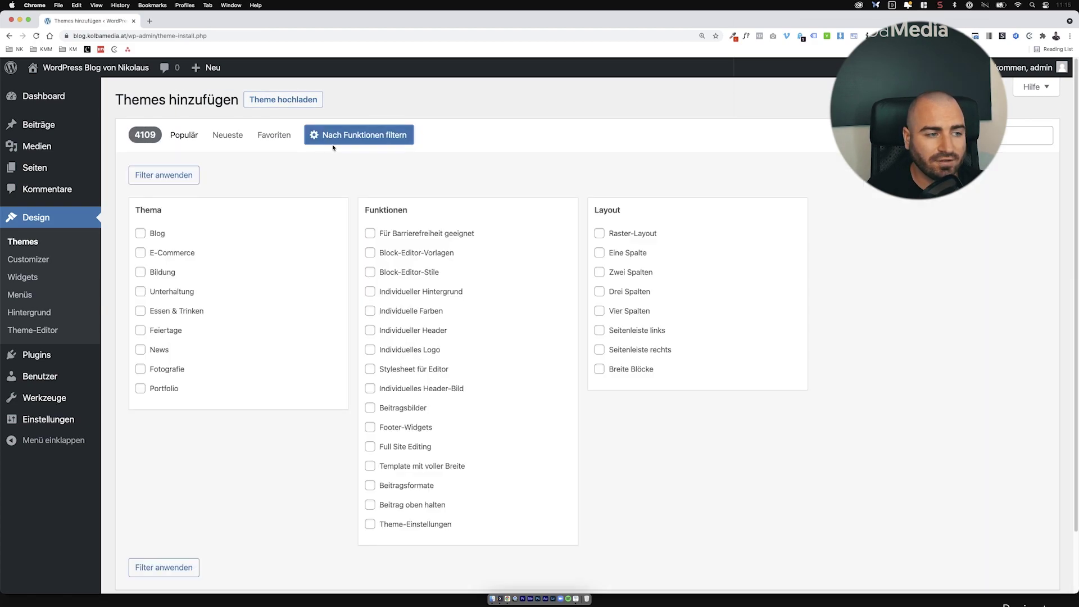
{"action": "left_click", "coordinate": [147, 234]}
{"action": "left_click", "coordinate": [168, 176]}
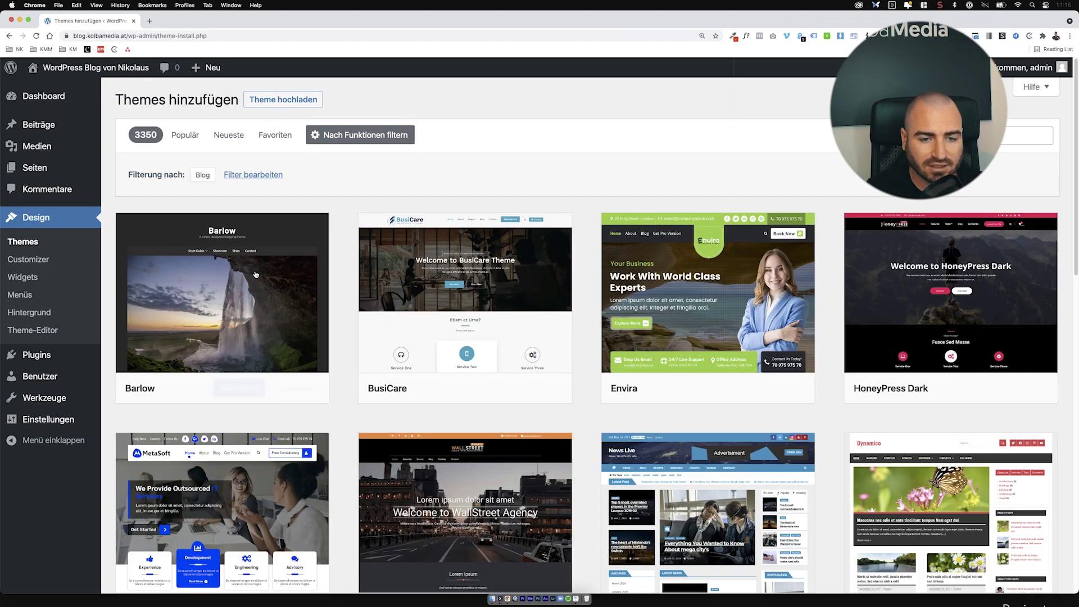
{"action": "scroll", "coordinate": [880, 302], "scroll_direction": "down", "scroll_amount": 4}
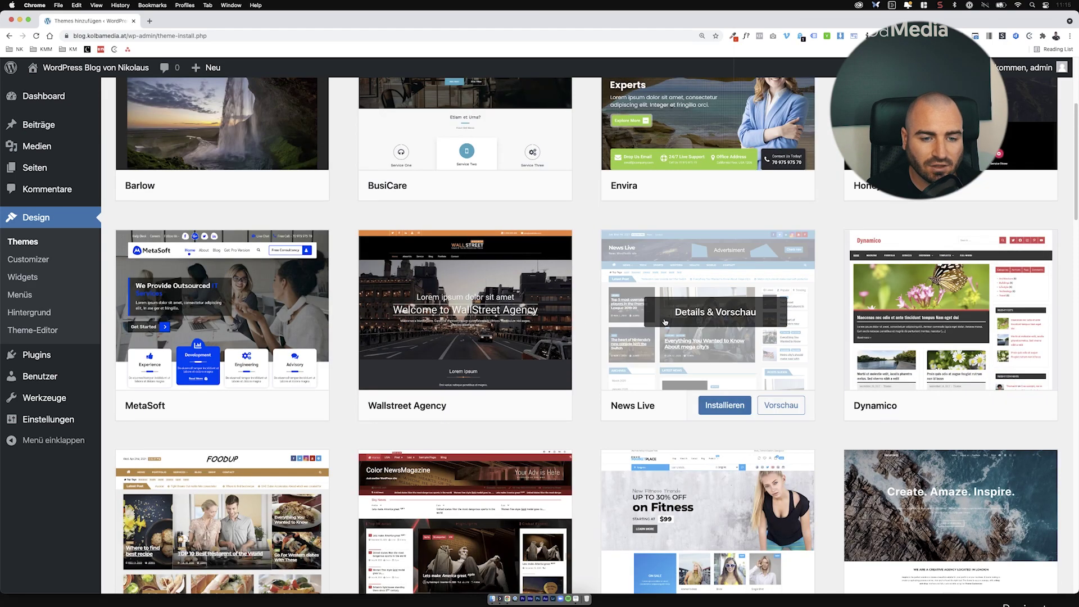
{"action": "left_click", "coordinate": [664, 321]}
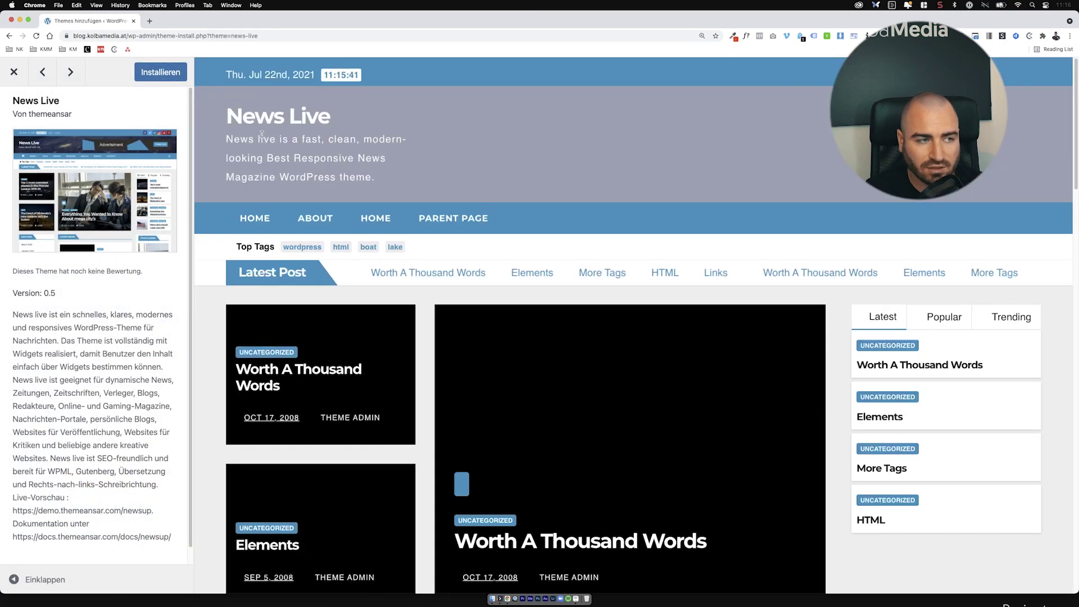
{"action": "scroll", "coordinate": [386, 225], "scroll_direction": "down", "scroll_amount": 5}
{"action": "scroll", "coordinate": [489, 242], "scroll_direction": "down", "scroll_amount": 15}
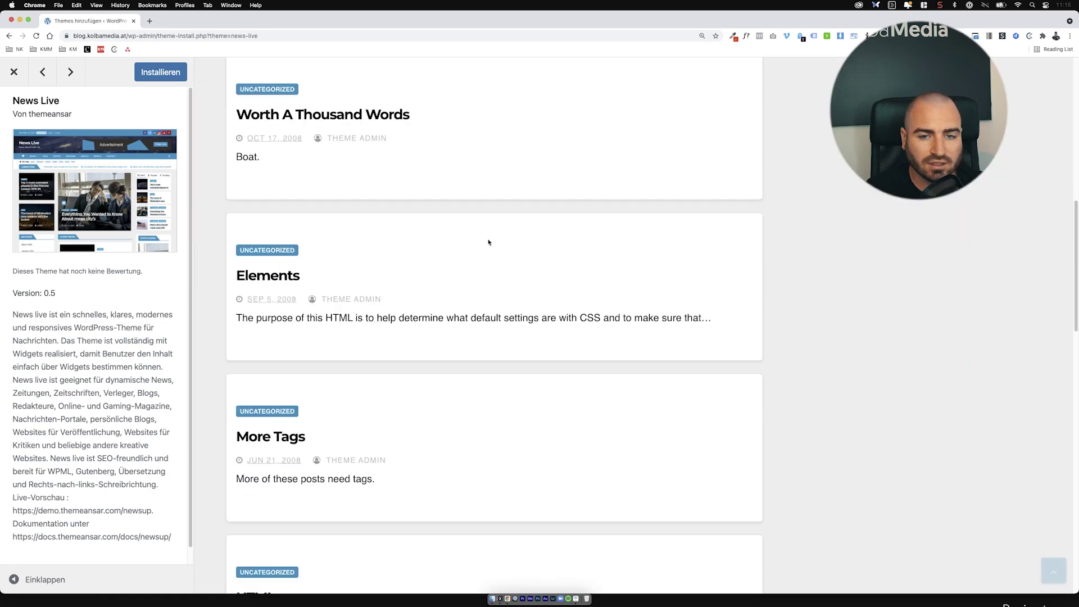
{"action": "scroll", "coordinate": [497, 255], "scroll_direction": "down", "scroll_amount": 2}
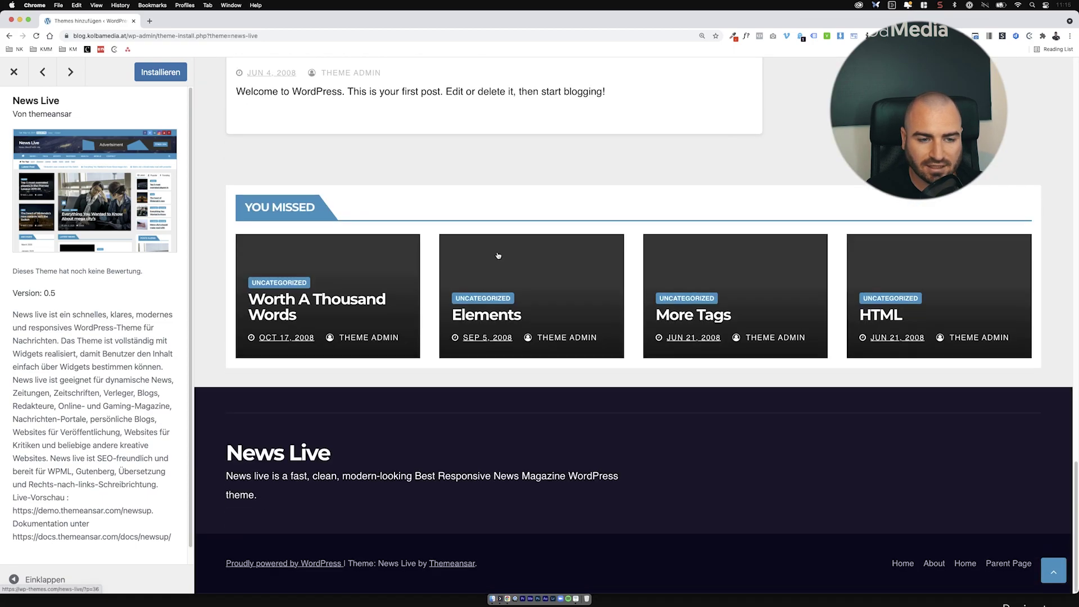
{"action": "scroll", "coordinate": [497, 255], "scroll_direction": "up", "scroll_amount": 20}
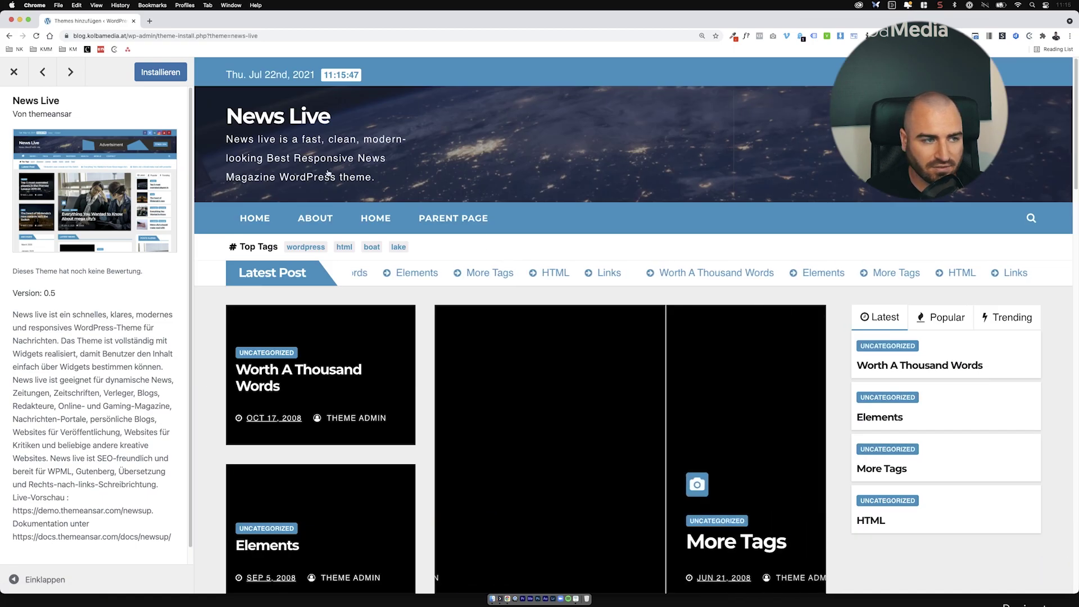
Step: Close the News Live preview and return via Themes to the Add Themes page
{"action": "left_click", "coordinate": [14, 74]}
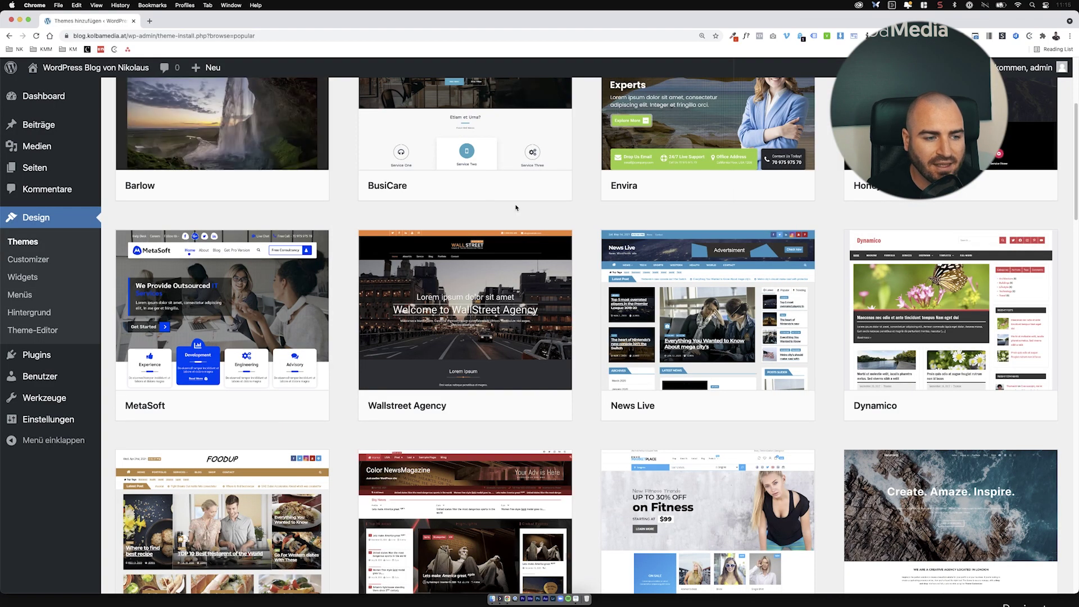
{"action": "scroll", "coordinate": [516, 208], "scroll_direction": "down", "scroll_amount": 6}
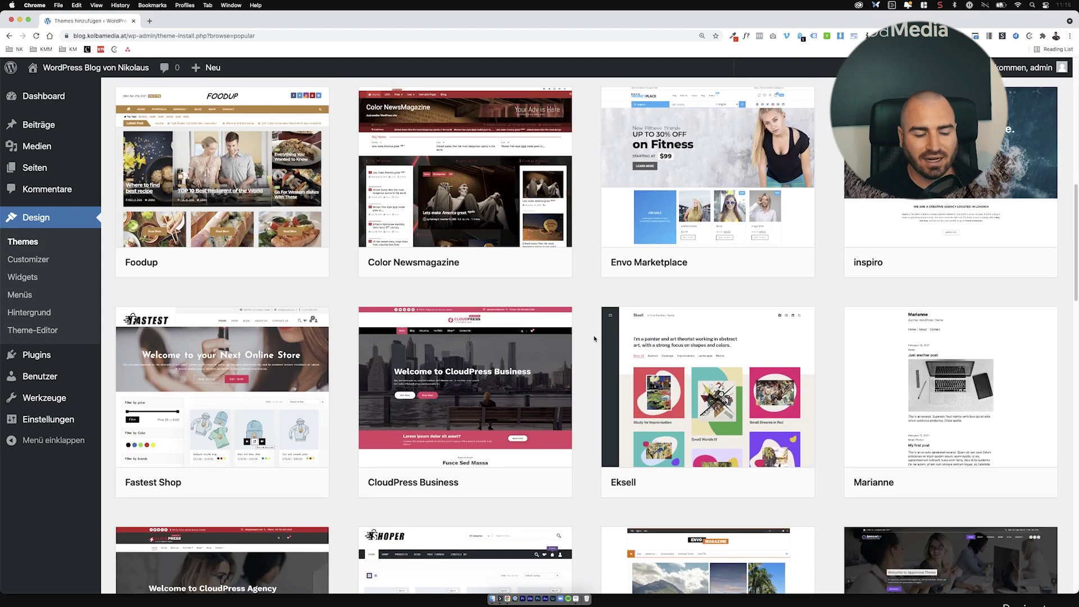
{"action": "scroll", "coordinate": [595, 338], "scroll_direction": "up", "scroll_amount": 10}
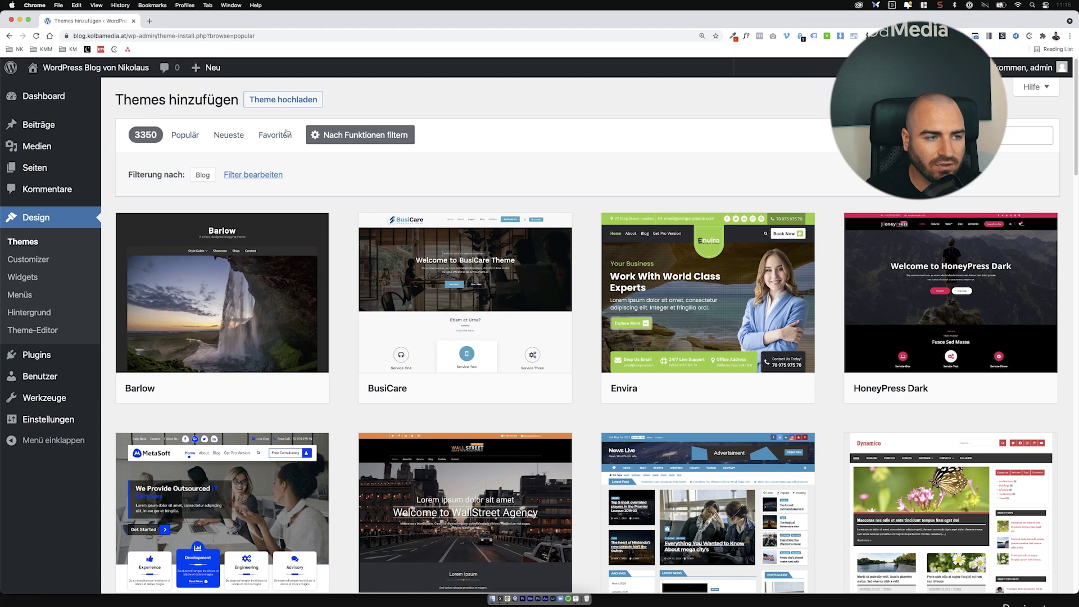
{"action": "left_click", "coordinate": [59, 240]}
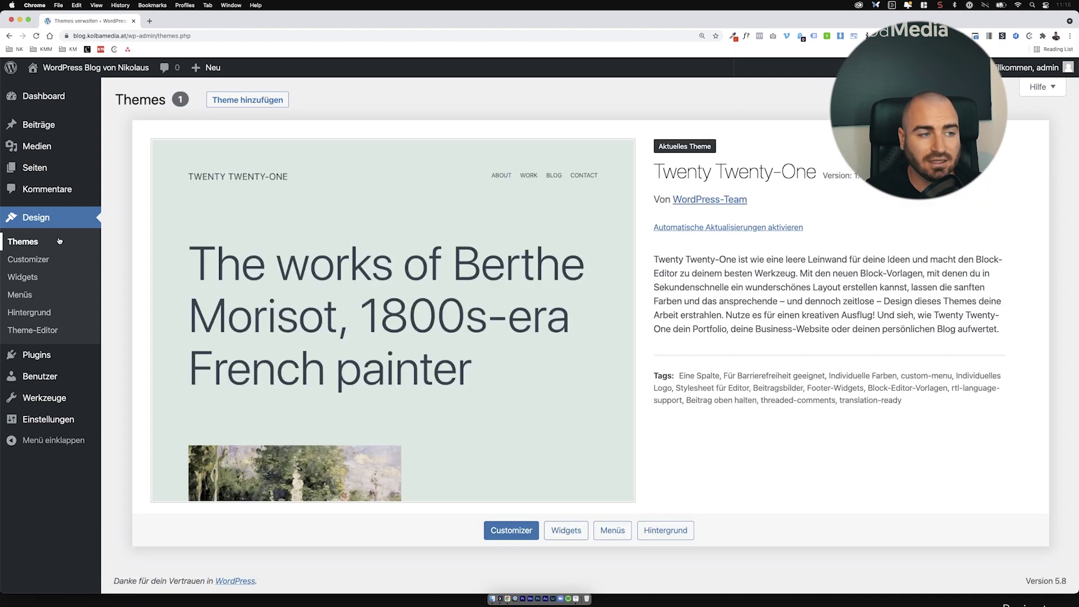
{"action": "left_click", "coordinate": [248, 101]}
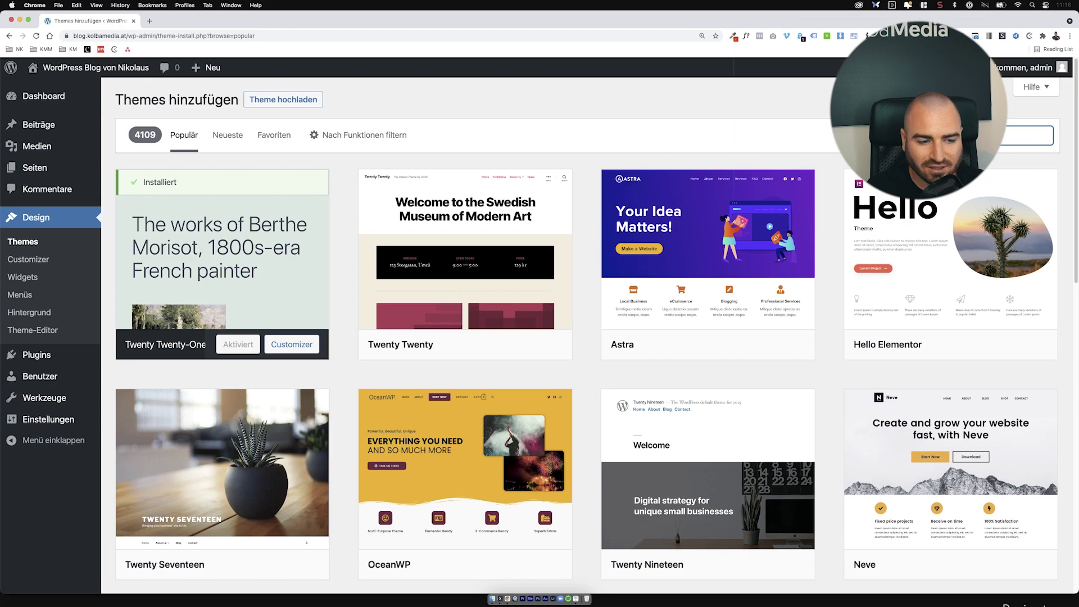
Step: Search for 'astra', install the Astra theme and activate it
{"action": "type", "text": "as"}
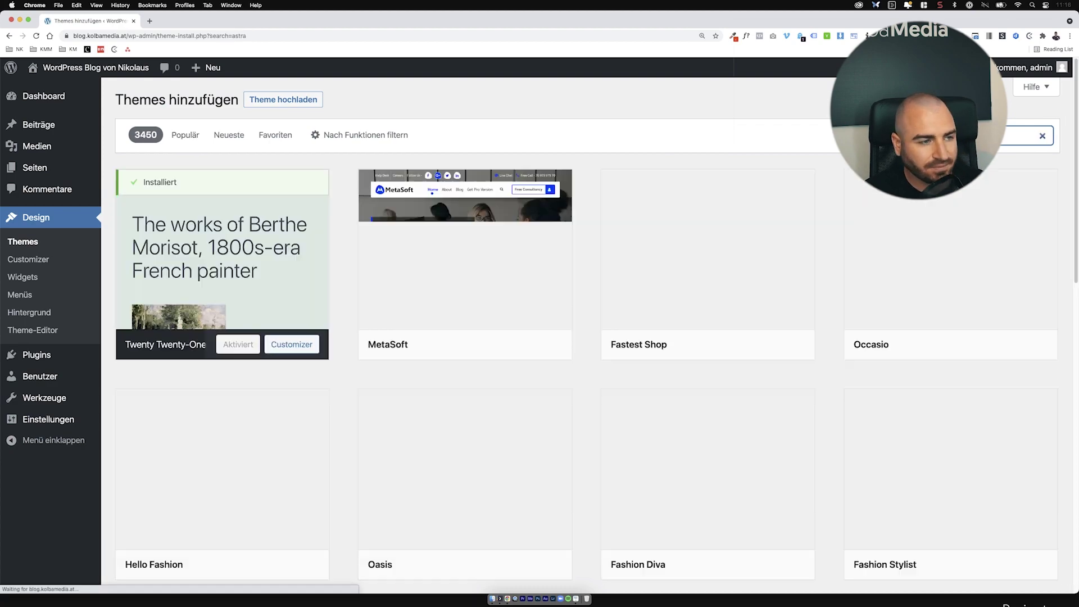
{"action": "type", "text": "tra"}
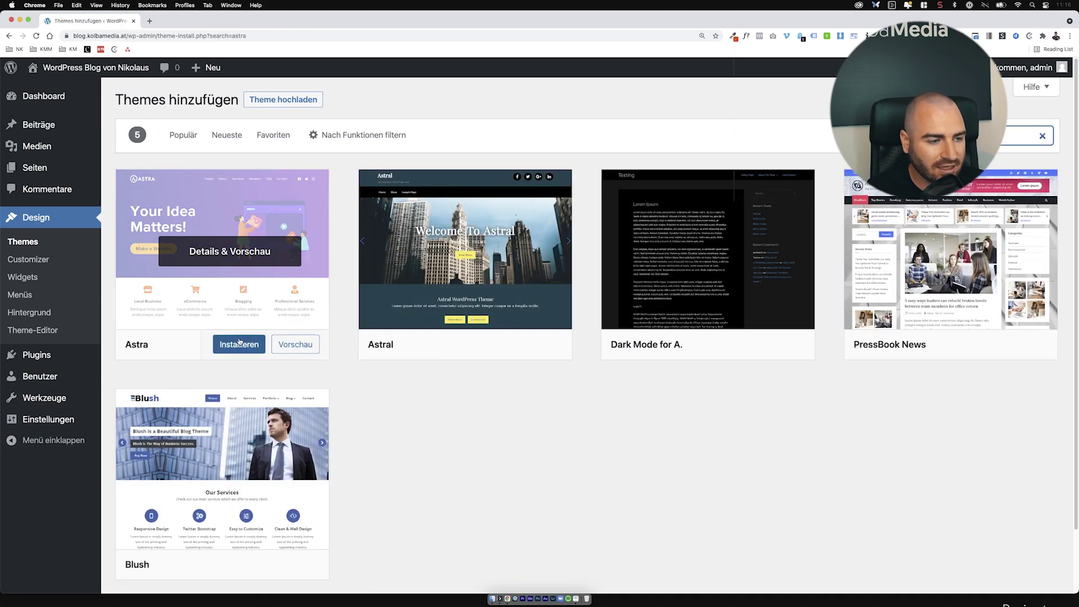
{"action": "left_click", "coordinate": [240, 346]}
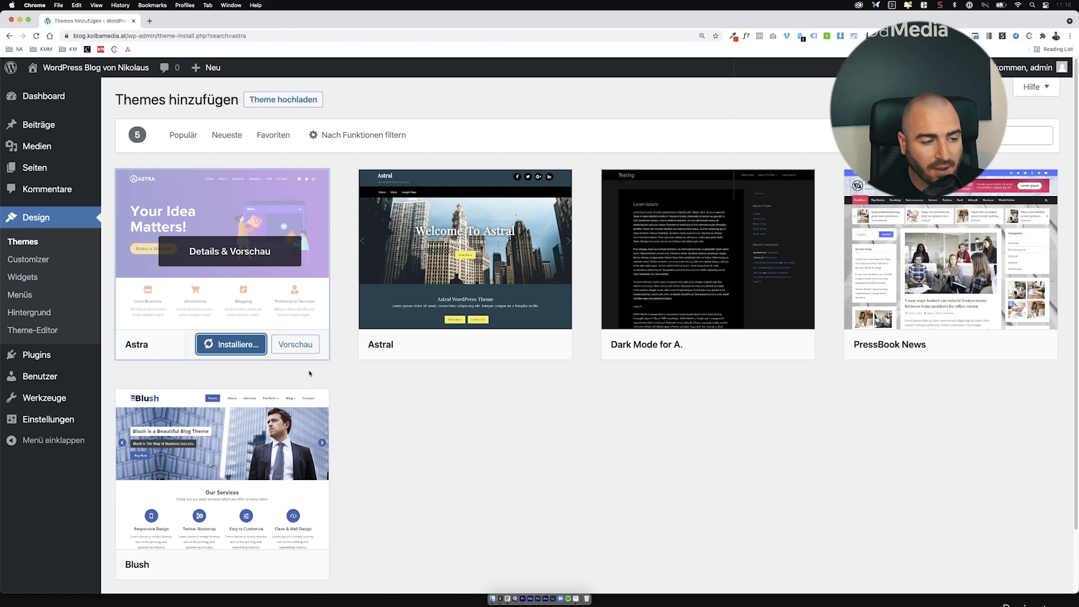
{"action": "left_click", "coordinate": [241, 349]}
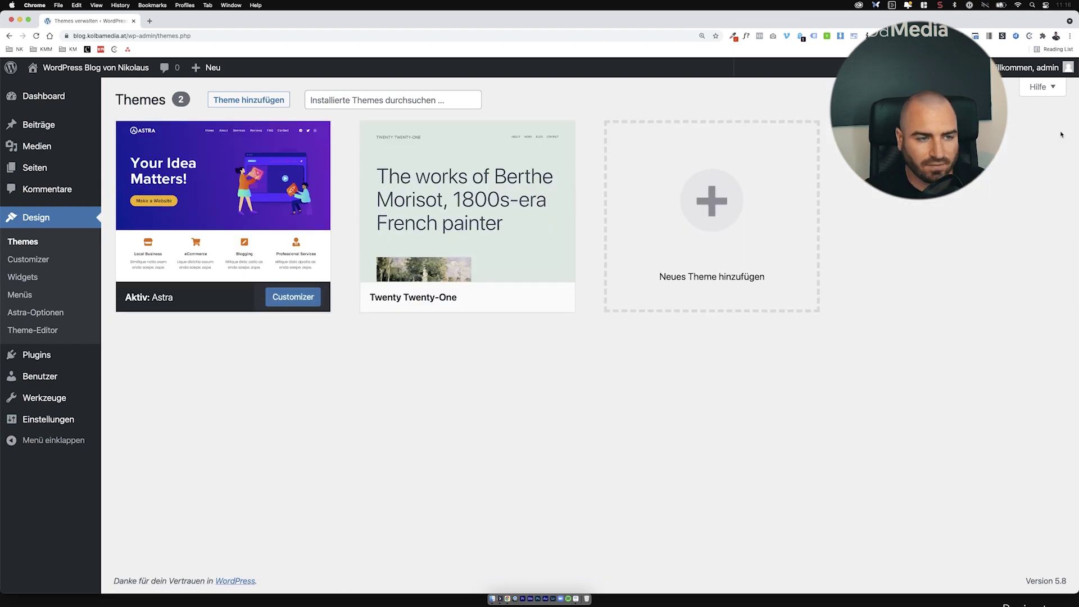
Step: Delete the Twenty Twenty-One theme, then go to the installed Plugins list
{"action": "left_click", "coordinate": [451, 222]}
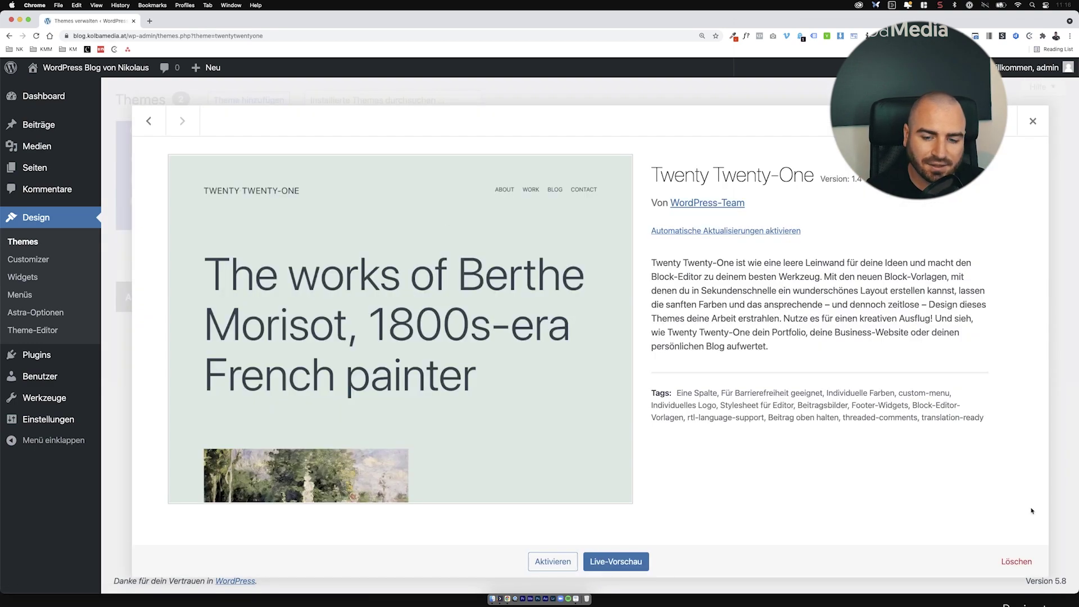
{"action": "left_click", "coordinate": [1016, 561]}
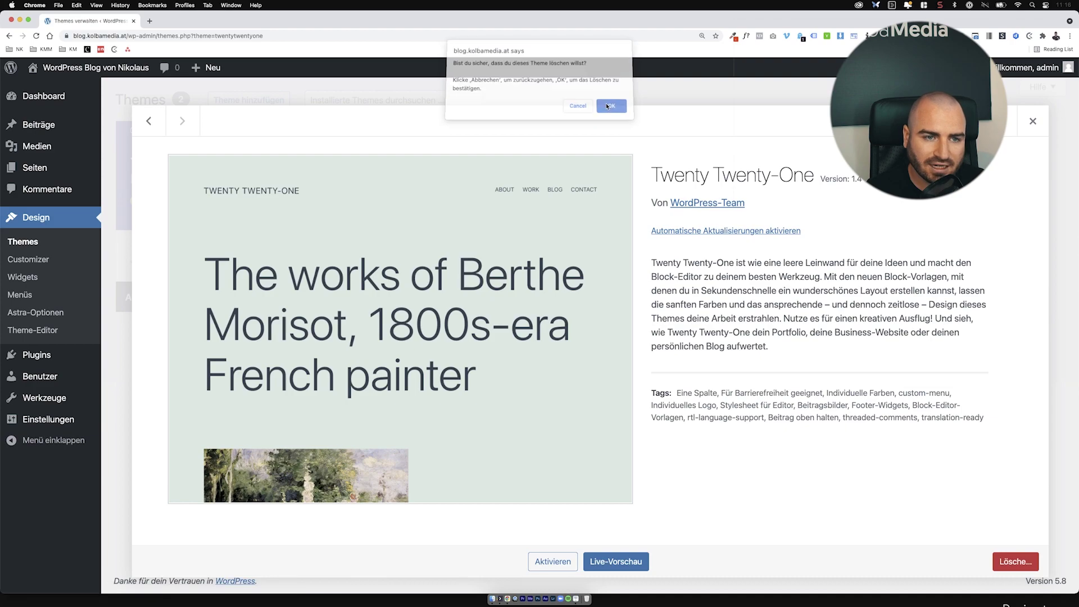
{"action": "left_click", "coordinate": [607, 107]}
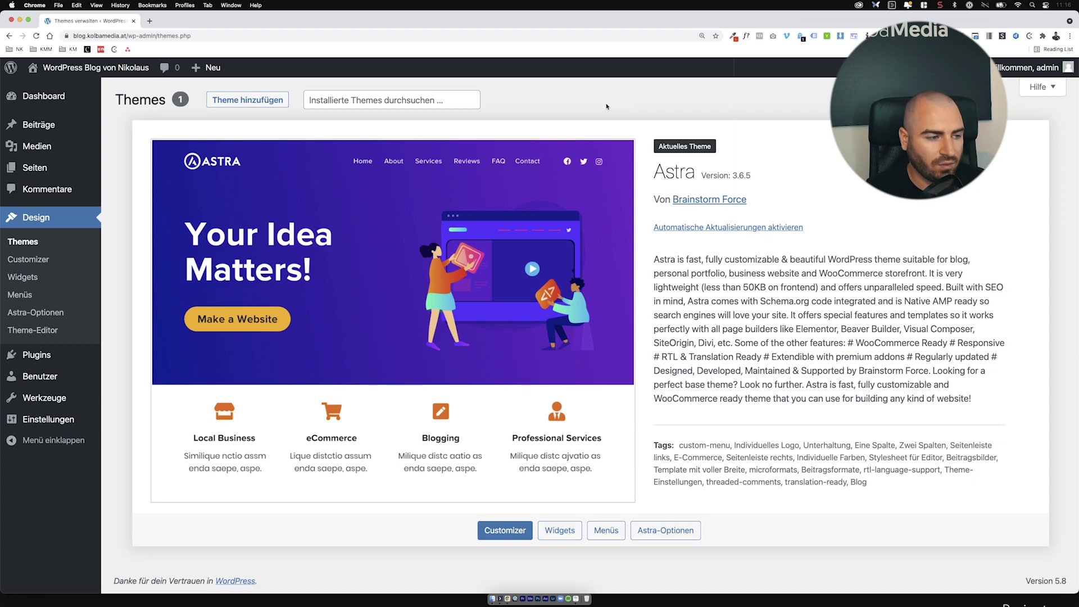
{"action": "left_click", "coordinate": [90, 352]}
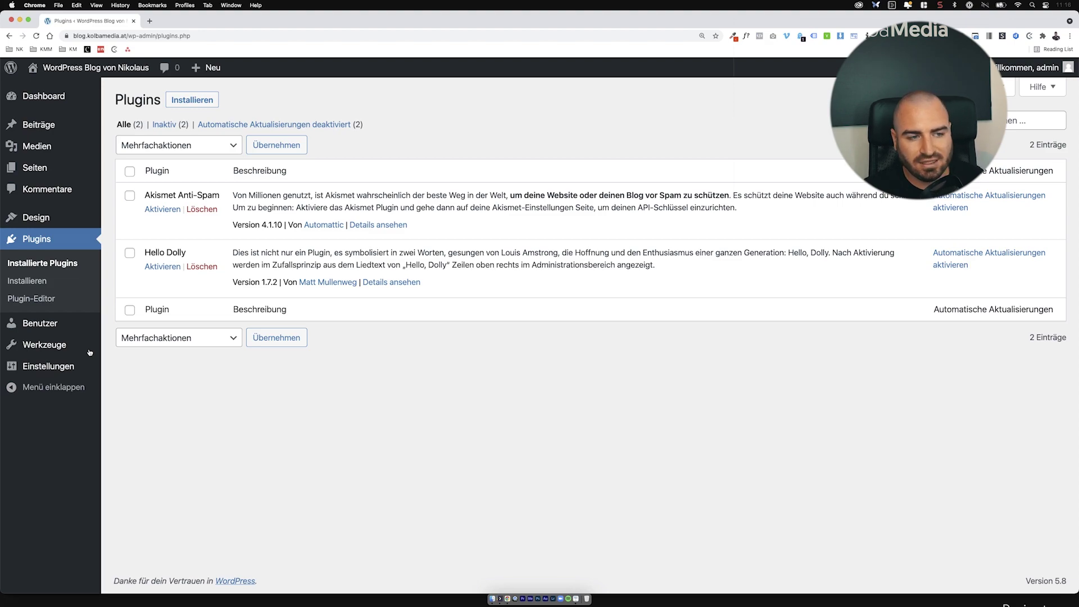
Step: Bulk-delete Akismet Anti-Spam and Hello Dolly, then go to the Add Plugins page
{"action": "left_click", "coordinate": [130, 172]}
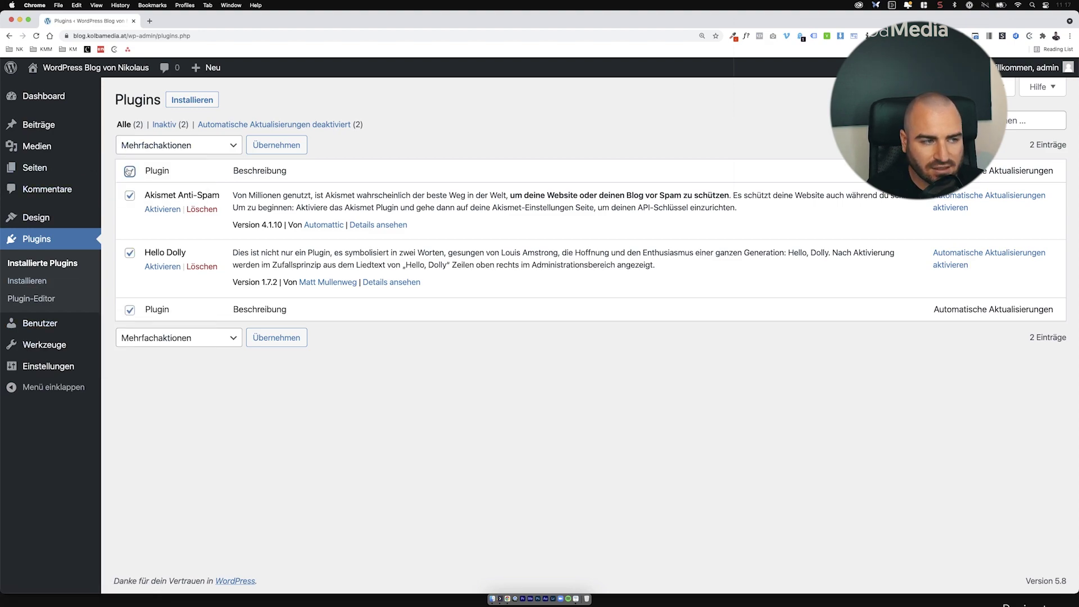
{"action": "left_click", "coordinate": [164, 146]}
{"action": "left_click", "coordinate": [168, 201]}
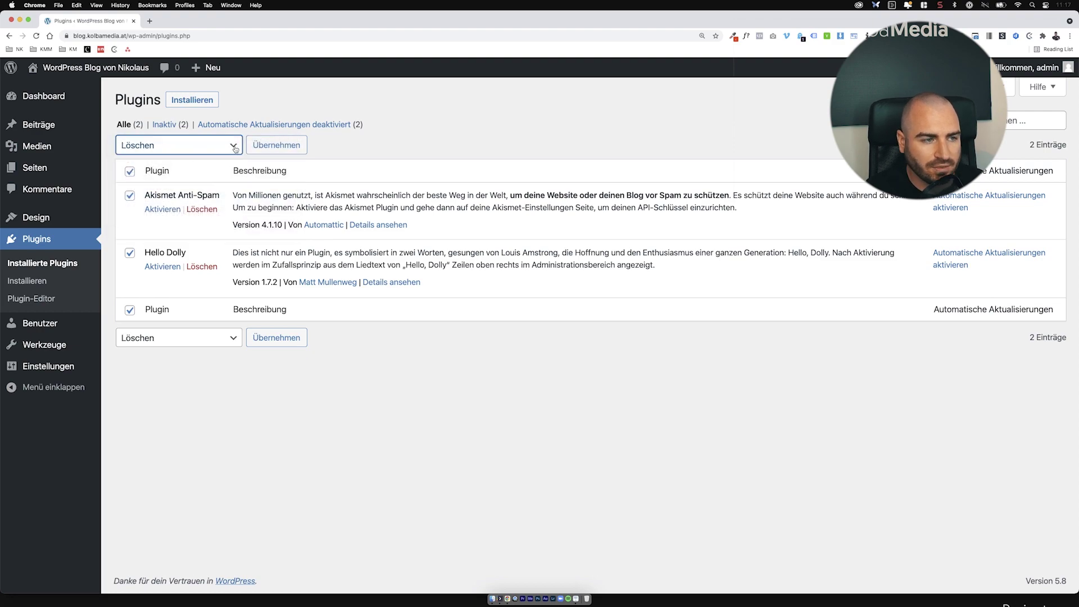
{"action": "left_click", "coordinate": [276, 145]}
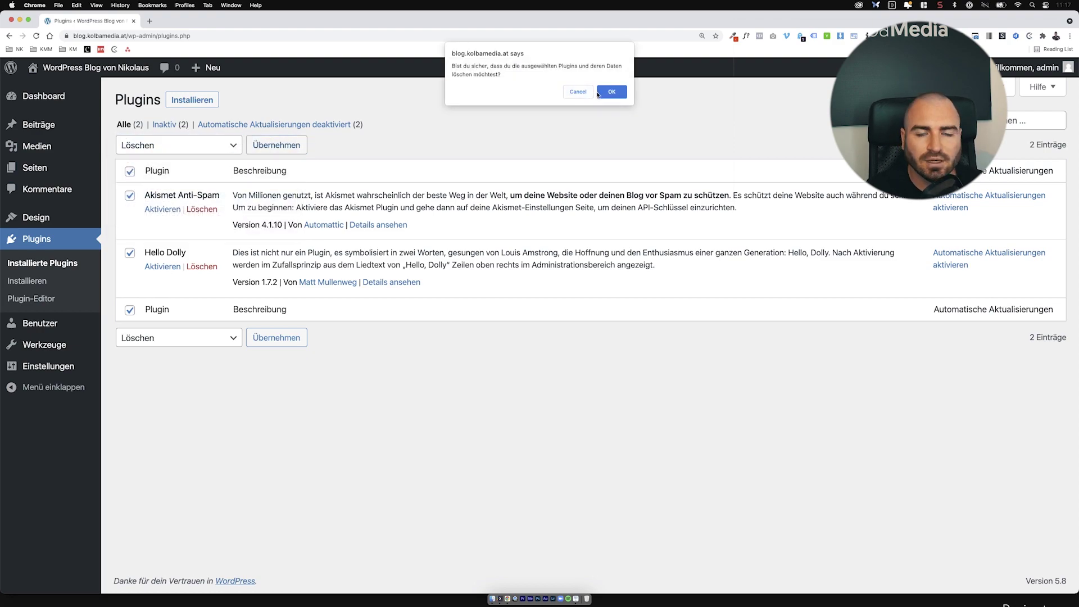
{"action": "left_click", "coordinate": [604, 92]}
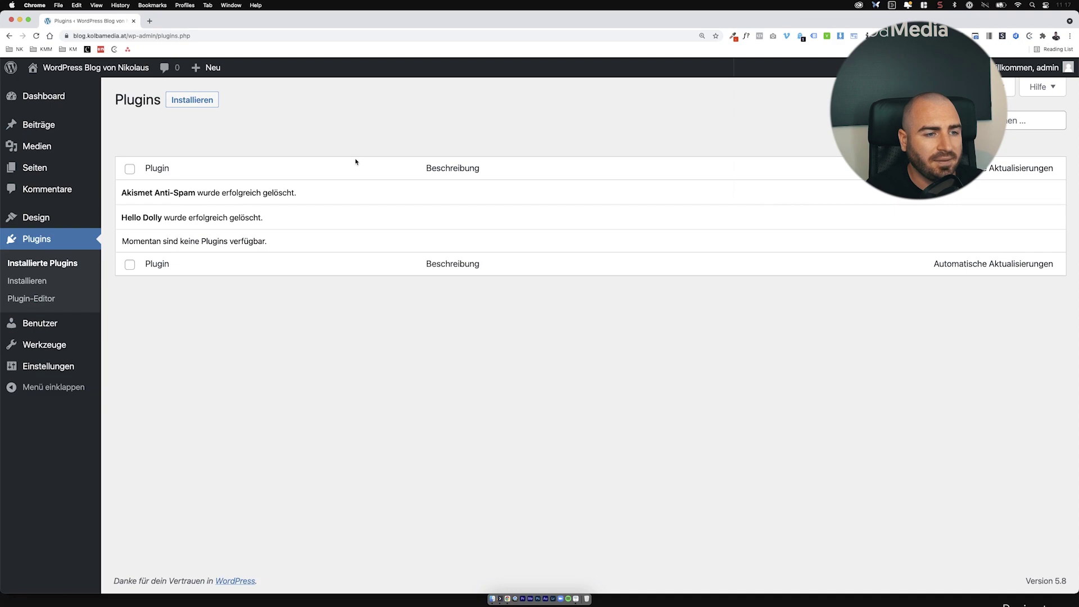
{"action": "left_click", "coordinate": [189, 100]}
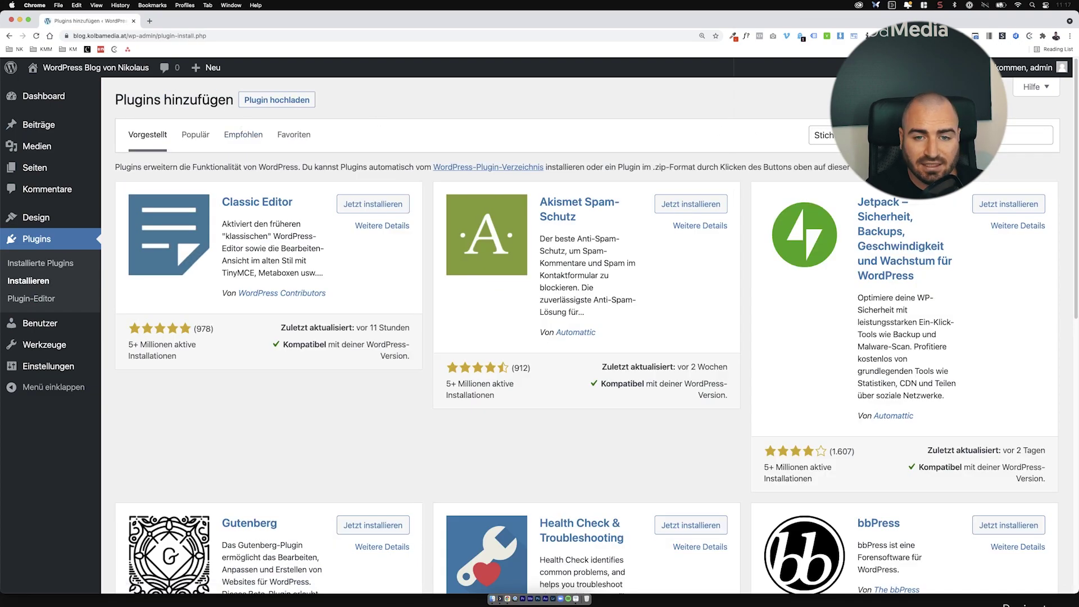
Step: Find Elementor Website Builder in the plugin directory, then install and activate it
{"action": "type", "text": "s"}
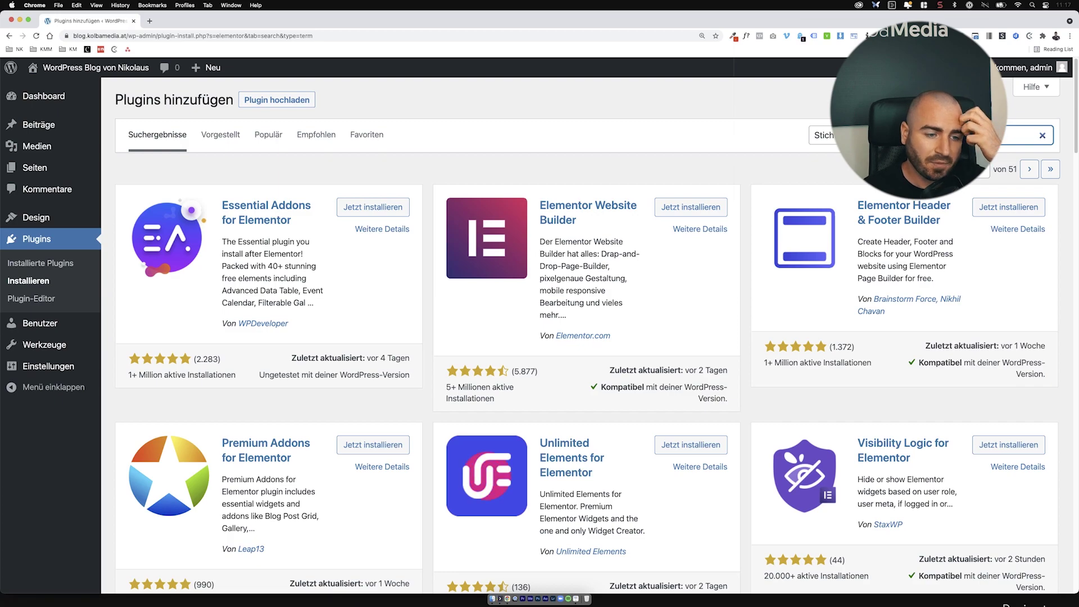
{"action": "left_click", "coordinate": [704, 209]}
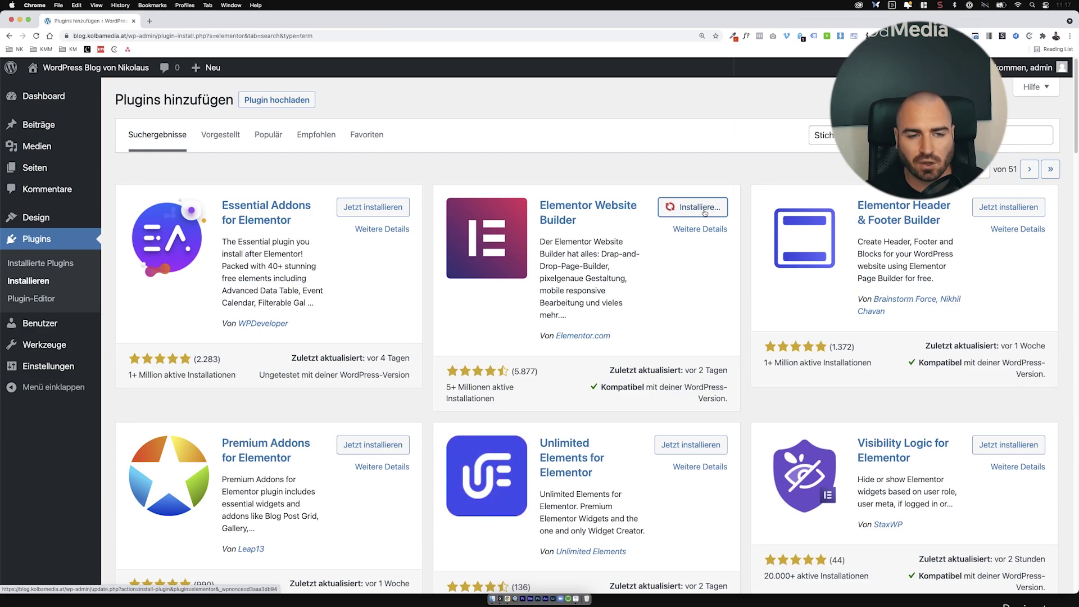
{"action": "left_click", "coordinate": [703, 207]}
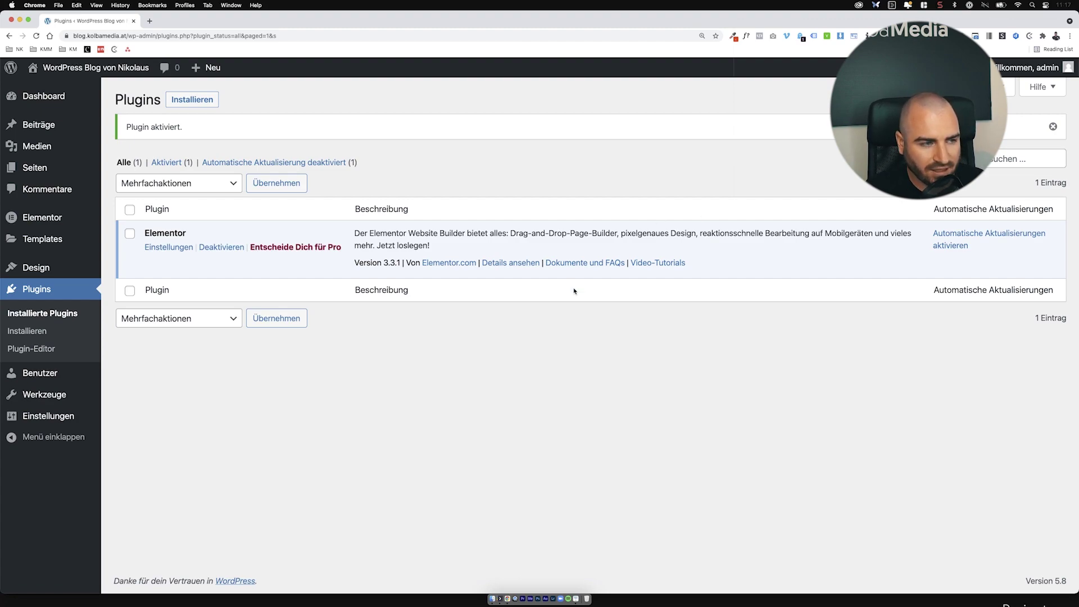
{"action": "right_click", "coordinate": [92, 68]}
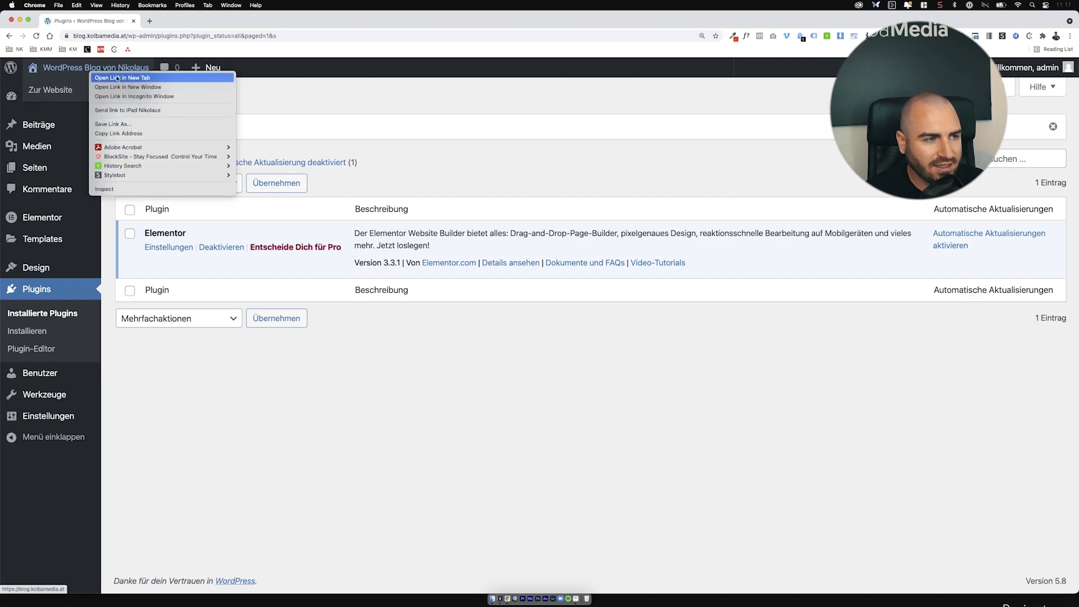
{"action": "left_click", "coordinate": [122, 78]}
{"action": "left_click", "coordinate": [205, 18]}
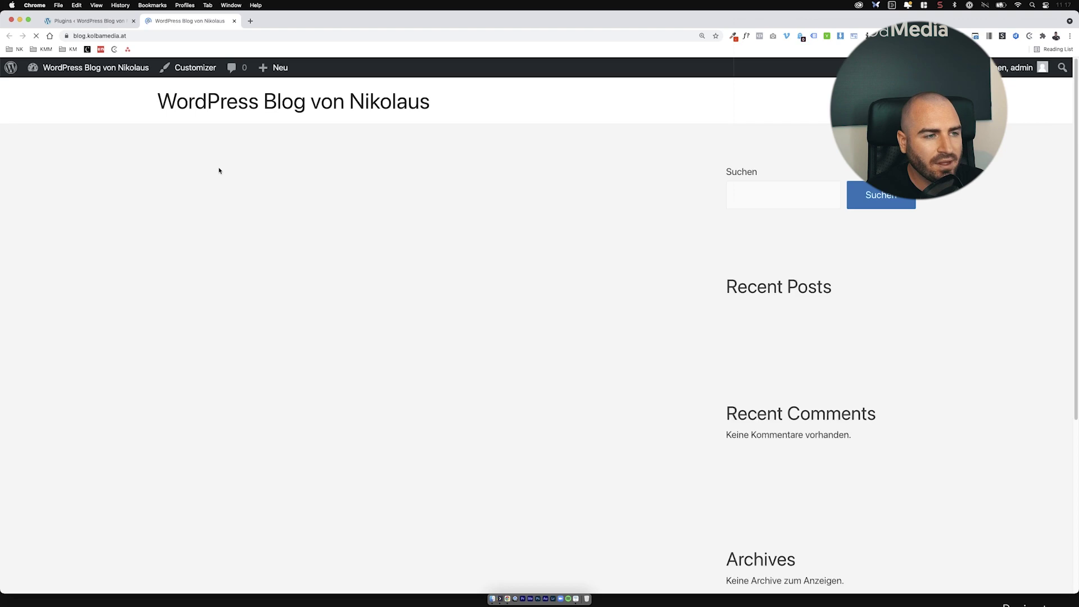
{"action": "scroll", "coordinate": [461, 254], "scroll_direction": "down", "scroll_amount": 5}
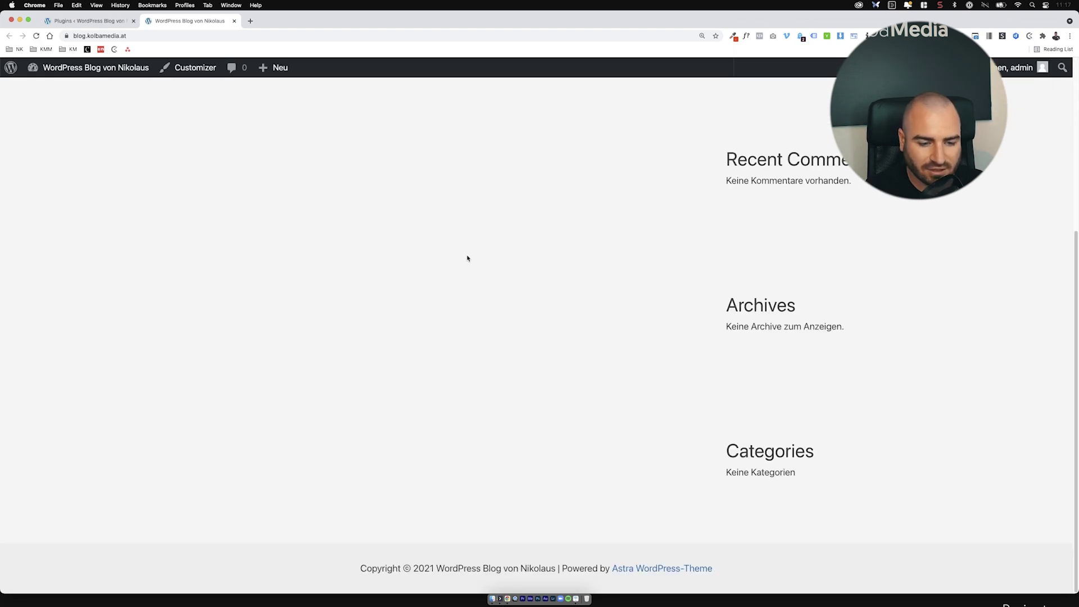
{"action": "scroll", "coordinate": [467, 258], "scroll_direction": "up", "scroll_amount": 5}
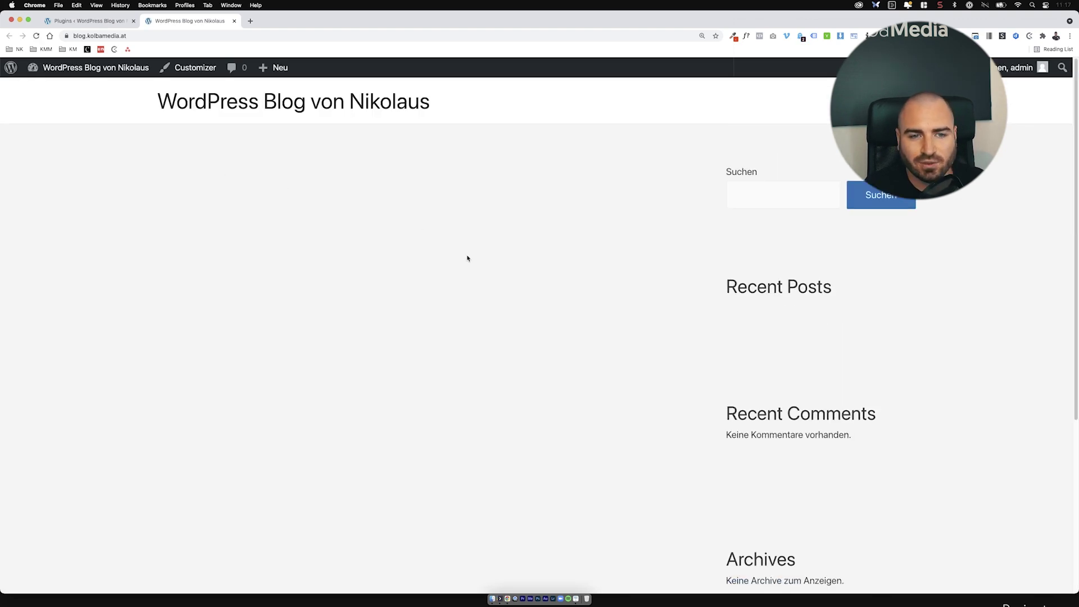
{"action": "left_click", "coordinate": [113, 22]}
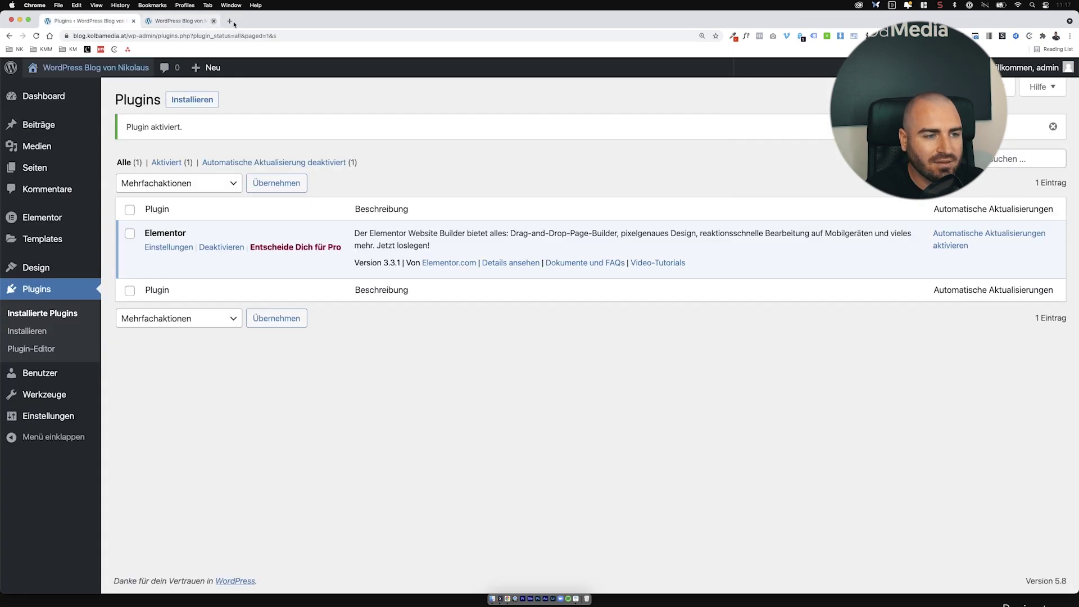
{"action": "left_click", "coordinate": [234, 20]}
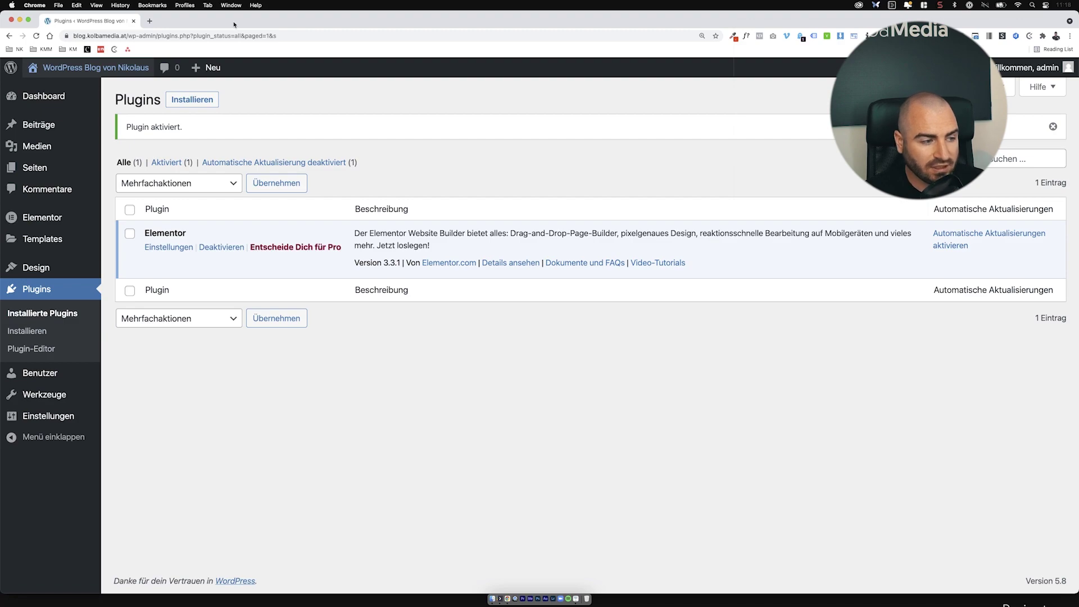
Step: In the admin user's profile, replace the nickname 'admin' with the owner's first name
{"action": "left_click", "coordinate": [77, 374]}
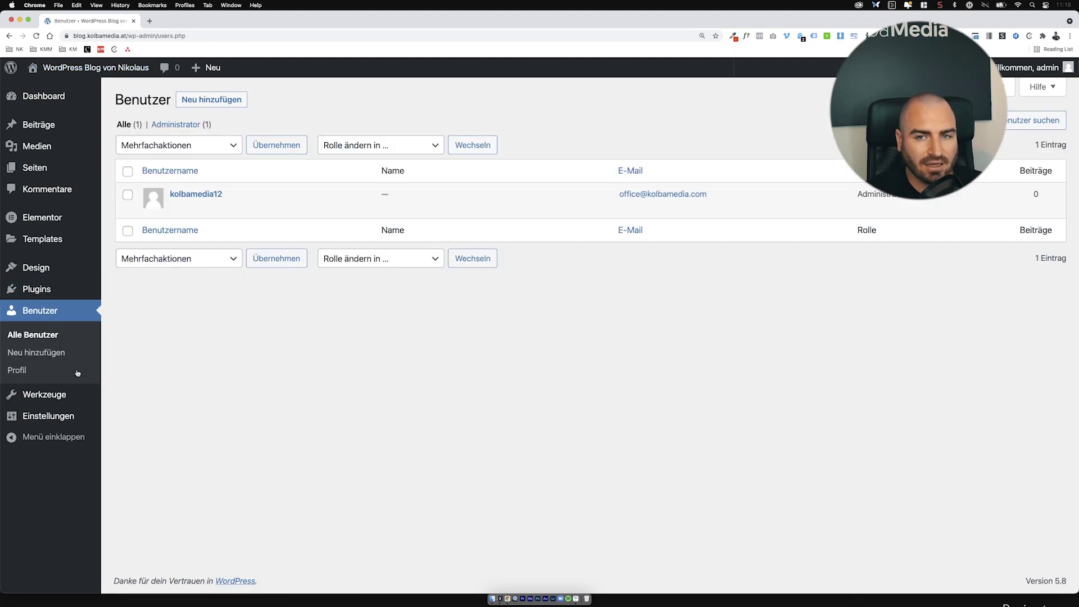
{"action": "mouse_move", "coordinate": [1071, 72]}
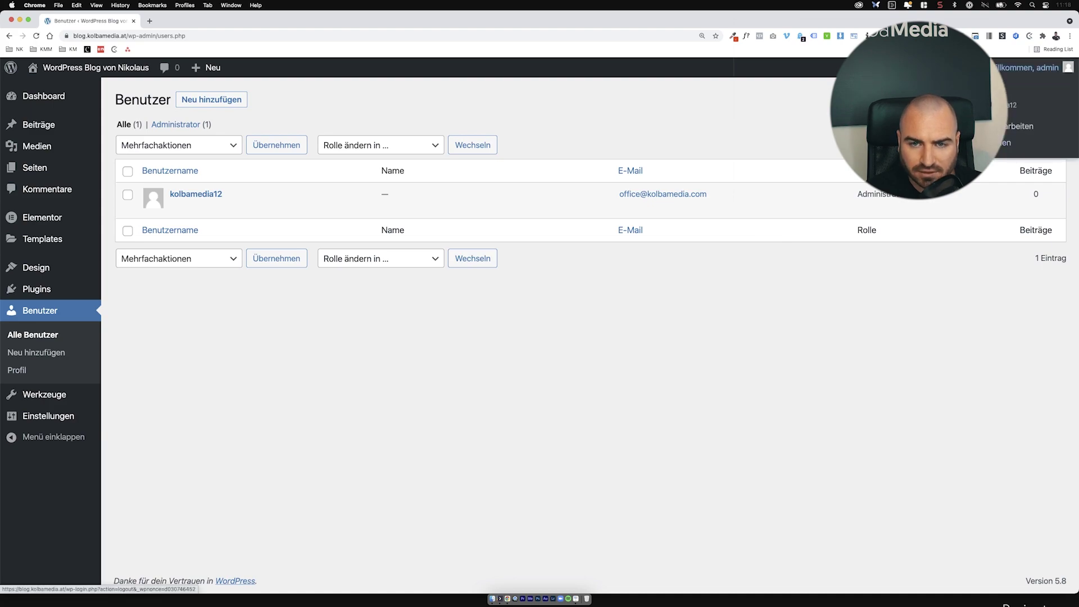
{"action": "left_click", "coordinate": [1008, 132]}
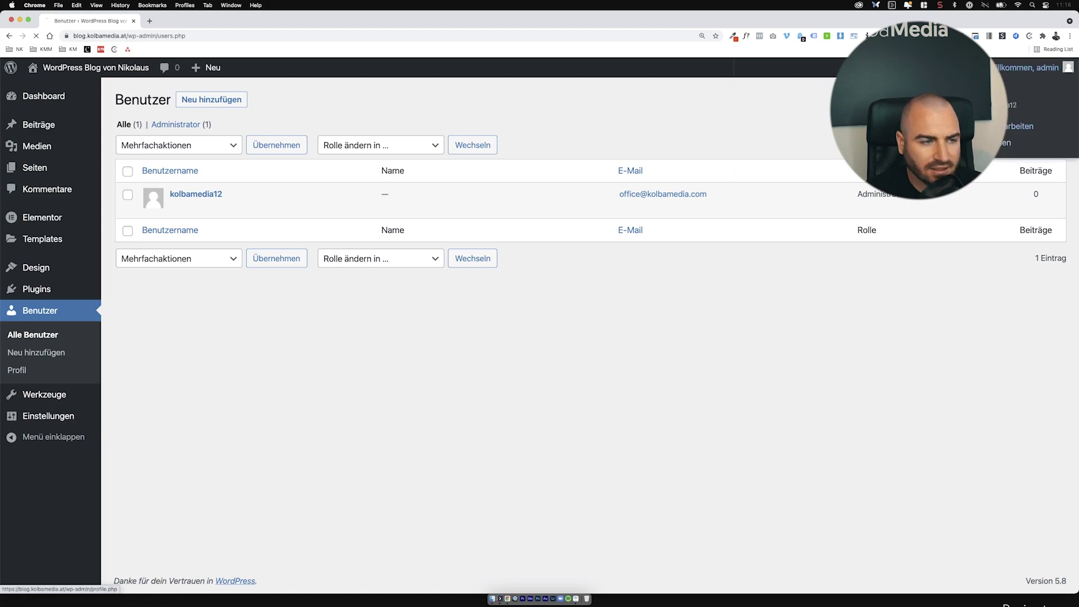
{"action": "scroll", "coordinate": [293, 239], "scroll_direction": "down", "scroll_amount": 5}
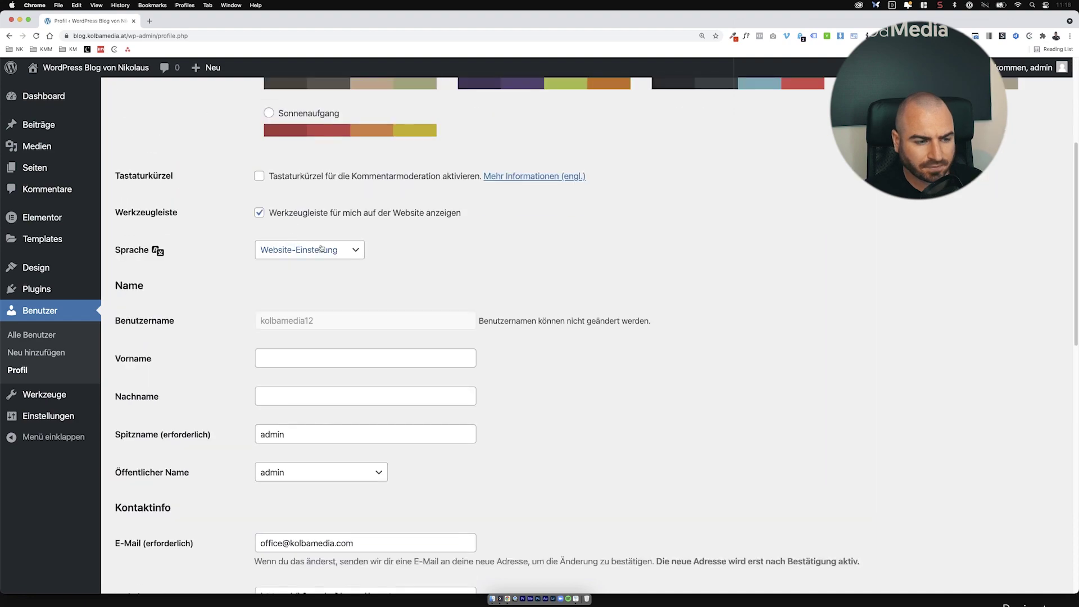
{"action": "left_click_drag", "start_coordinate": [287, 423], "coordinate": [243, 419]}
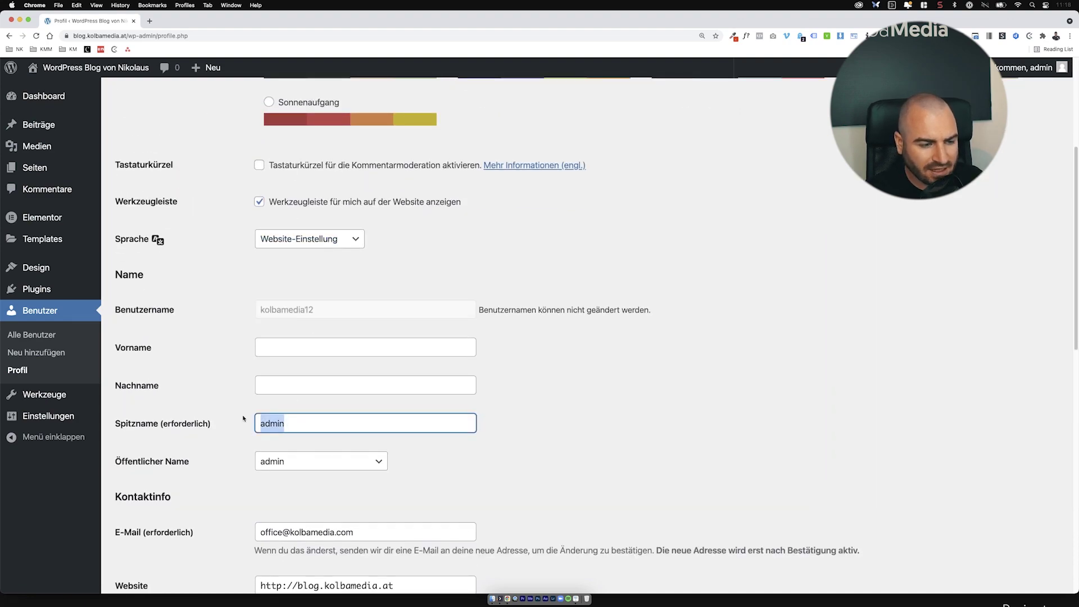
{"action": "type", "text": "Nikolaus"}
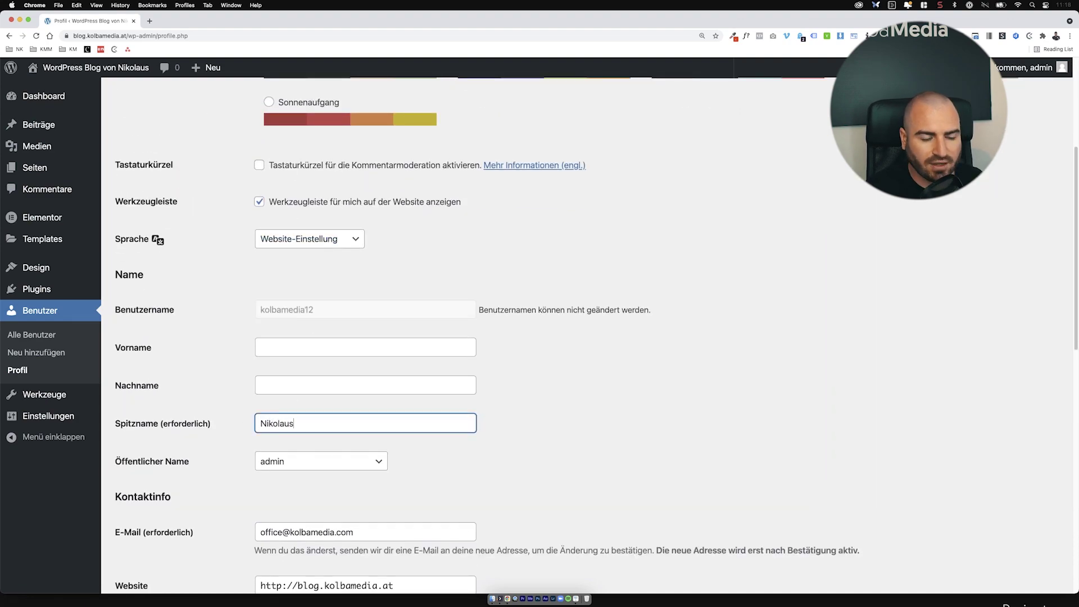
Step: Choose the new nickname as the public display name and save the profile
{"action": "left_click", "coordinate": [314, 462]}
{"action": "left_click", "coordinate": [310, 490]}
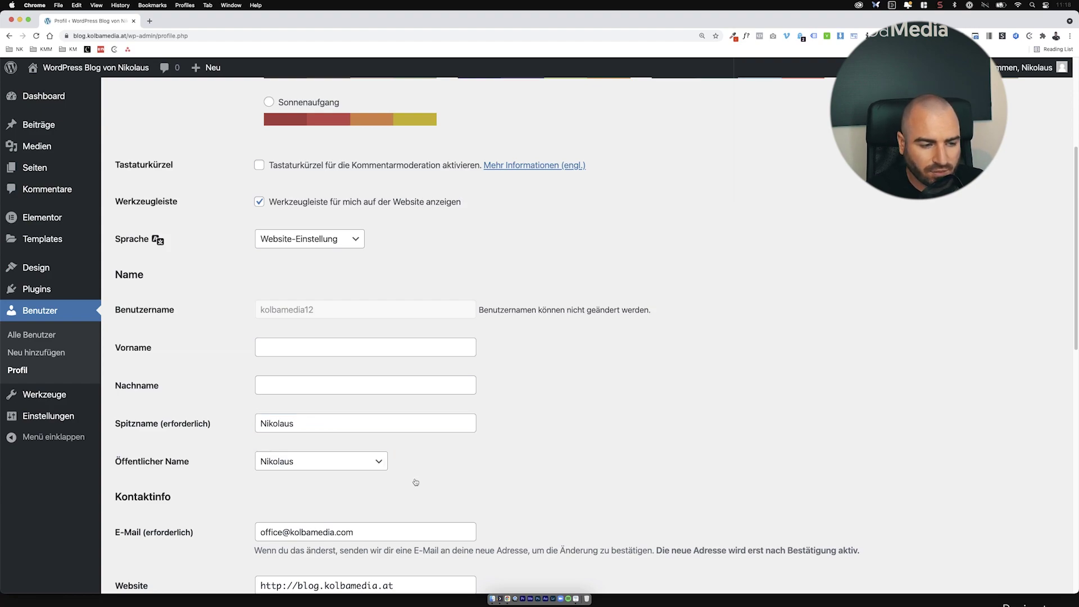
{"action": "scroll", "coordinate": [414, 483], "scroll_direction": "down", "scroll_amount": 10}
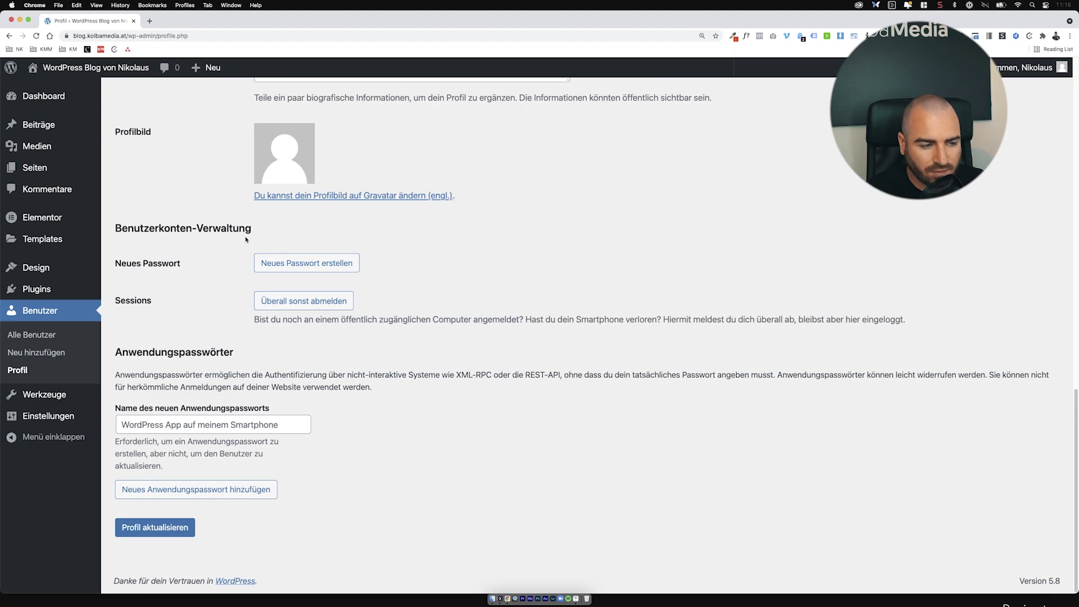
{"action": "left_click", "coordinate": [181, 526]}
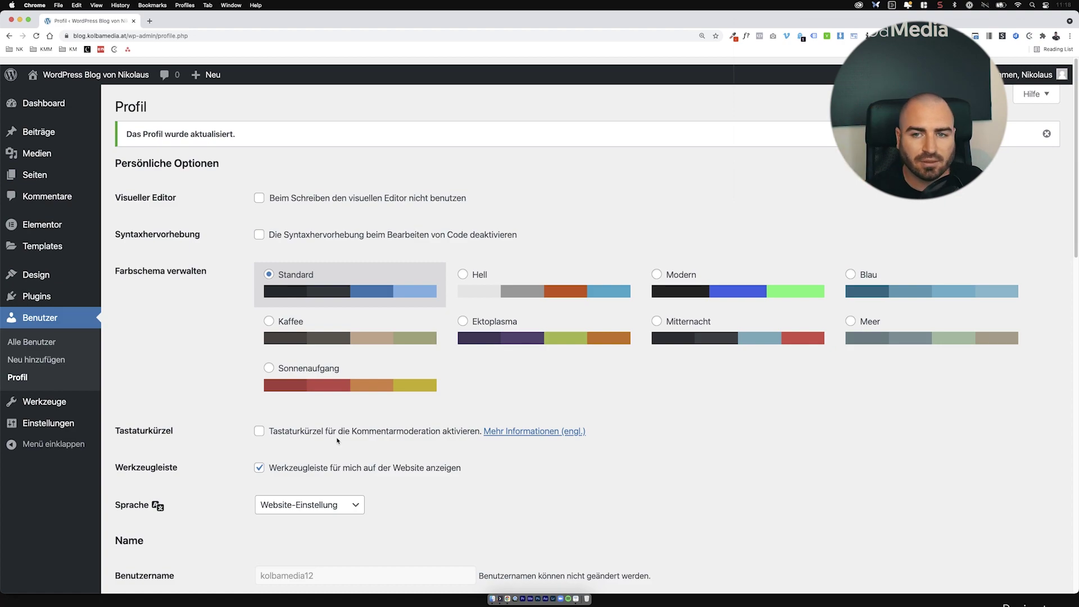
{"action": "scroll", "coordinate": [338, 437], "scroll_direction": "down", "scroll_amount": 1}
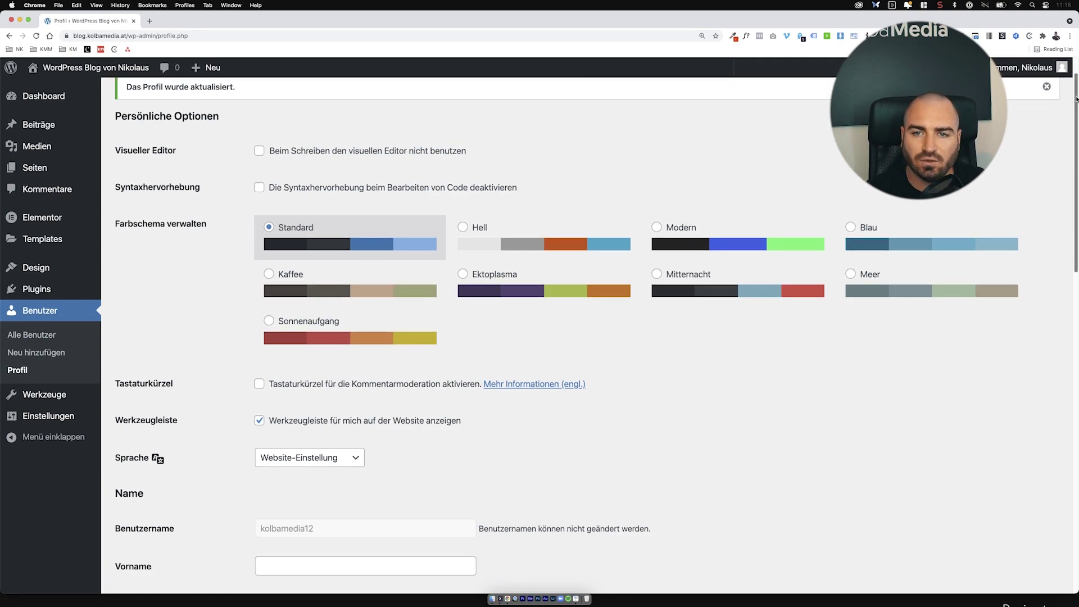
{"action": "mouse_move", "coordinate": [1037, 70]}
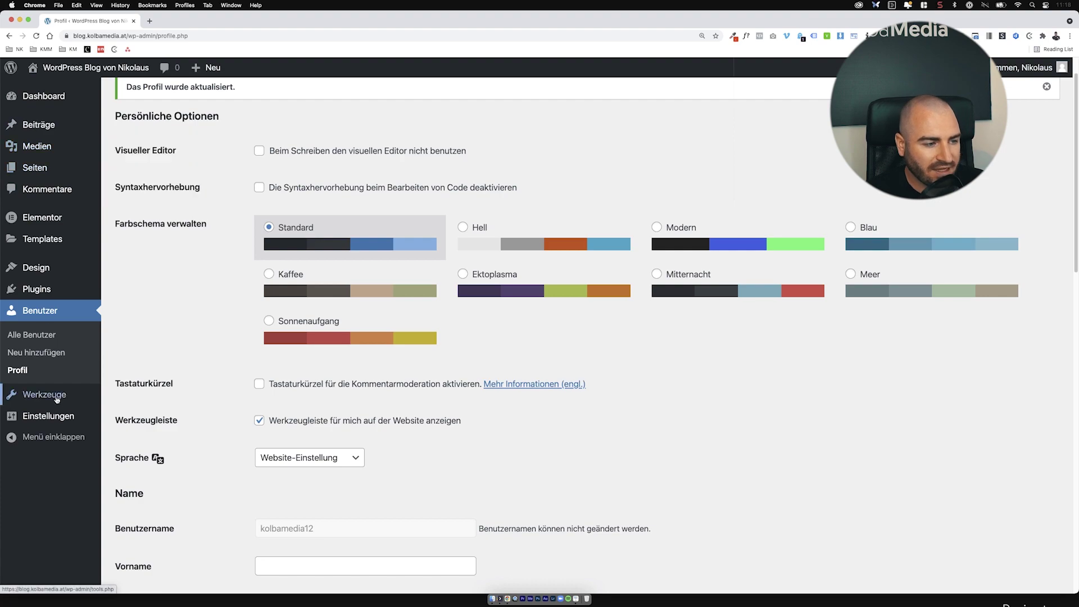
Step: Look through the Allgemein, Diskussion and Permalinks settings pages
{"action": "left_click", "coordinate": [56, 419]}
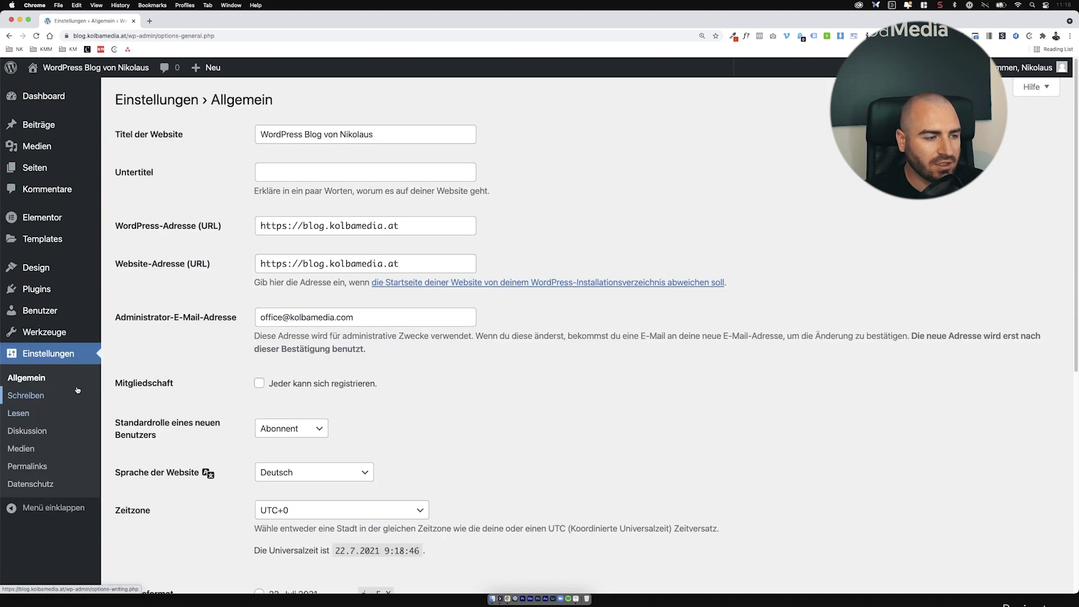
{"action": "left_click", "coordinate": [42, 428]}
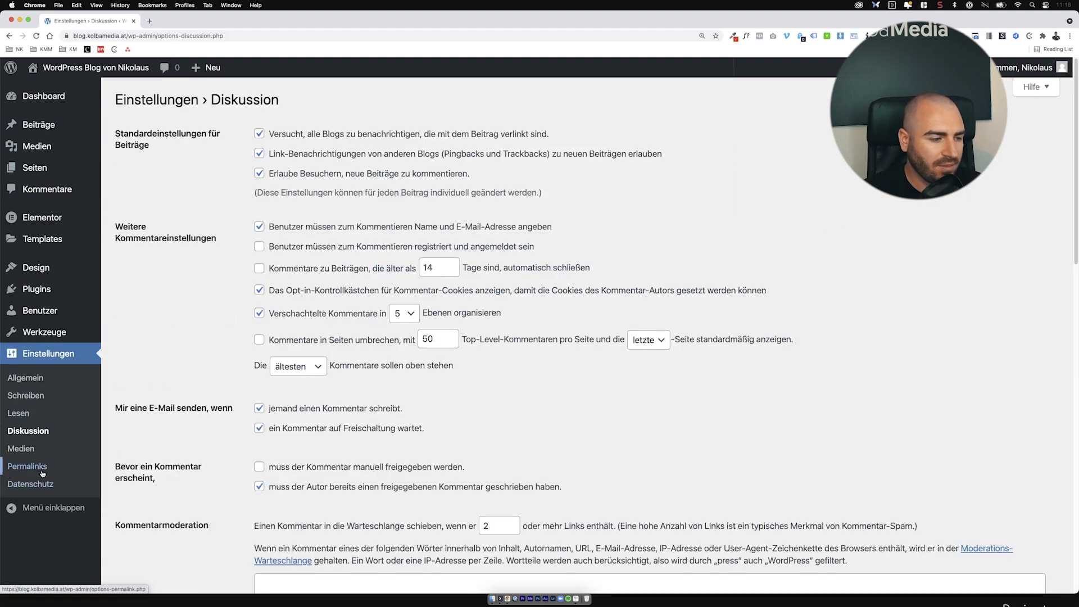
{"action": "left_click", "coordinate": [42, 472]}
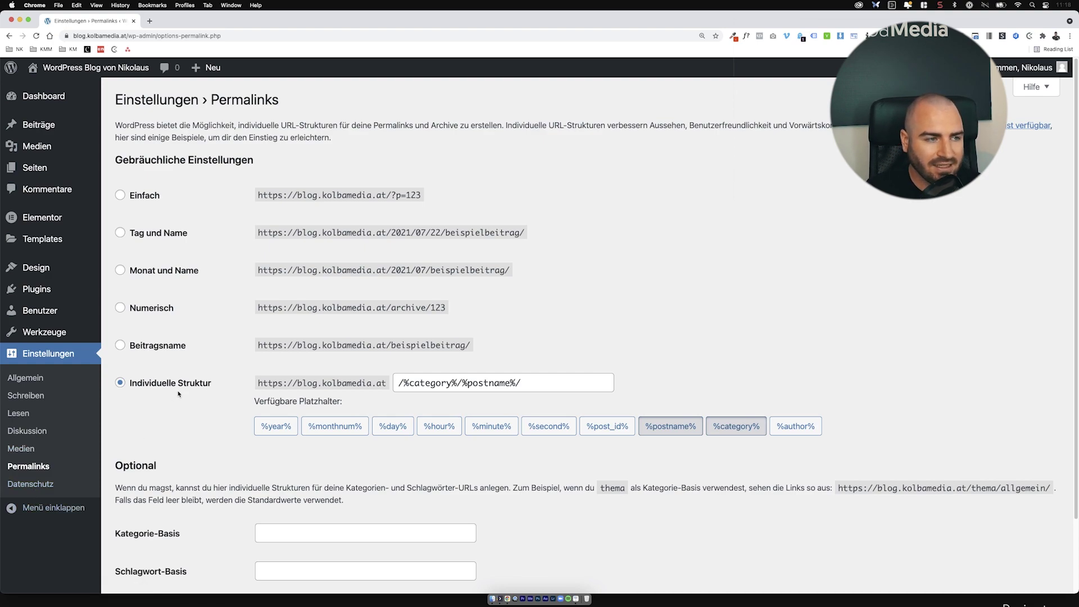
Step: Open the live blog in a new tab, then return and show the empty Pages list
{"action": "right_click", "coordinate": [73, 68]}
{"action": "left_click", "coordinate": [113, 73]}
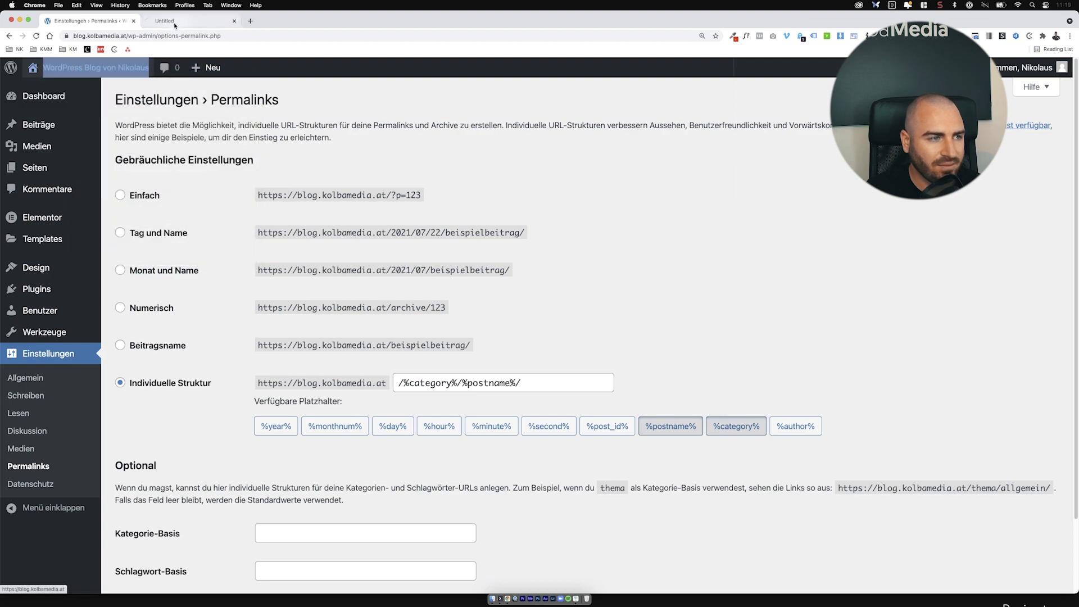
{"action": "left_click", "coordinate": [175, 25]}
{"action": "left_click", "coordinate": [124, 24]}
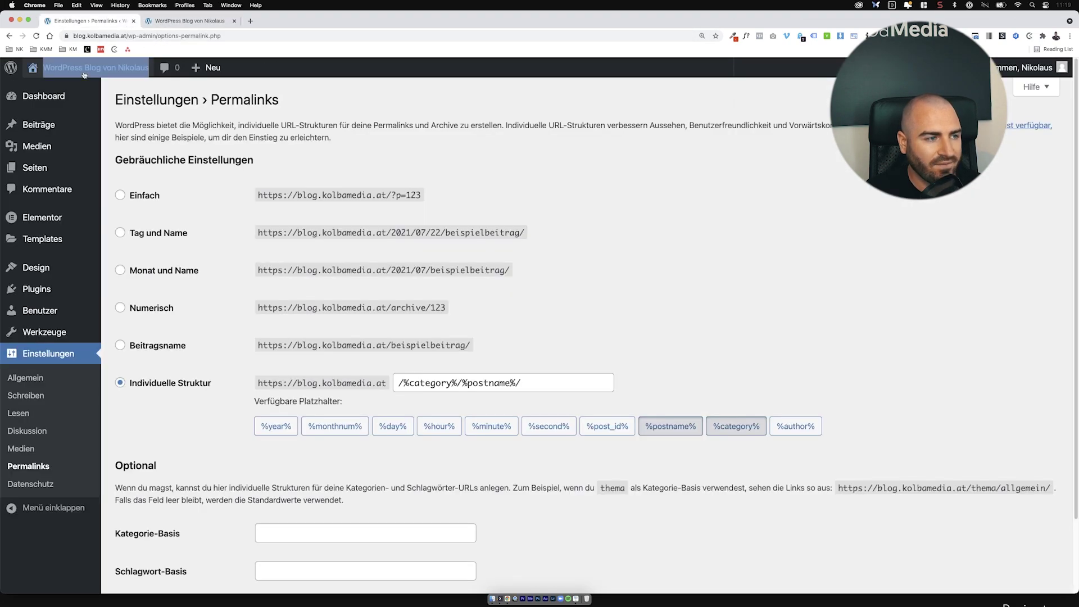
{"action": "left_click", "coordinate": [58, 169]}
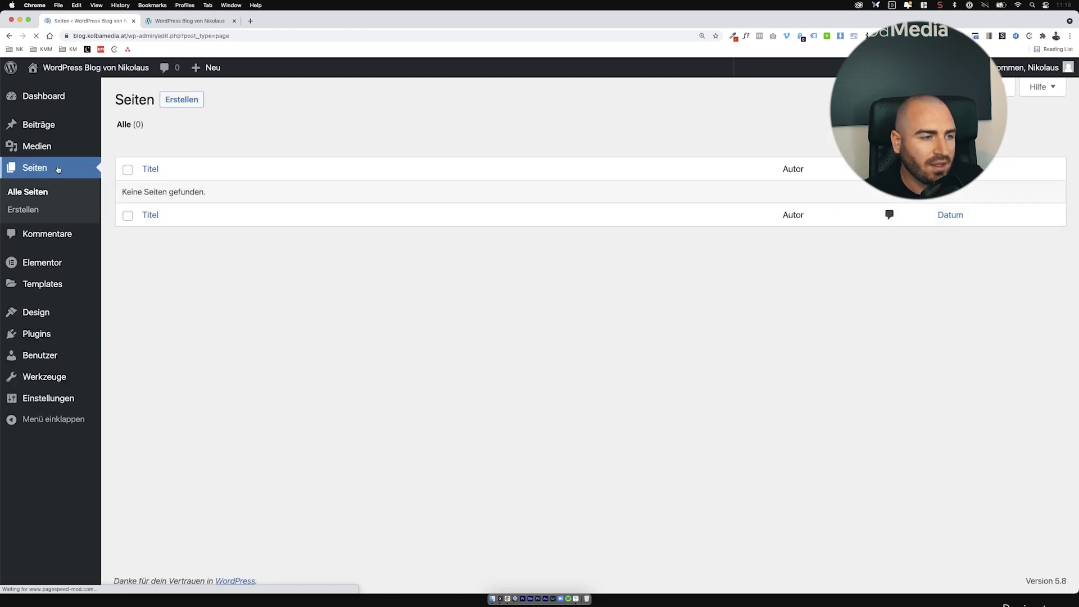
Step: Create a new page titled 'Startseite' and publish it
{"action": "left_click", "coordinate": [184, 101]}
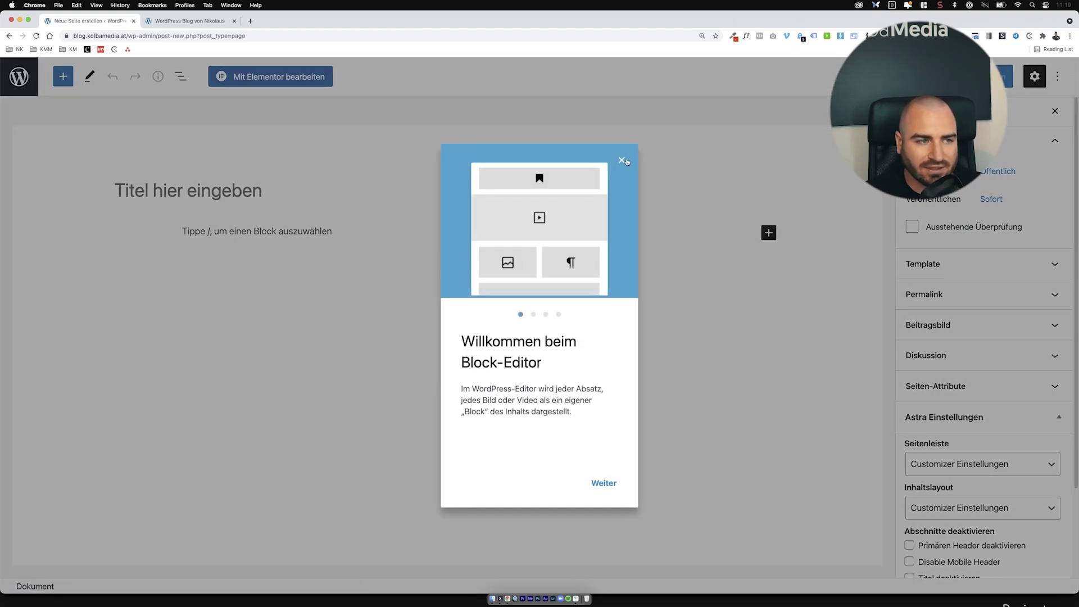
{"action": "left_click", "coordinate": [622, 160]}
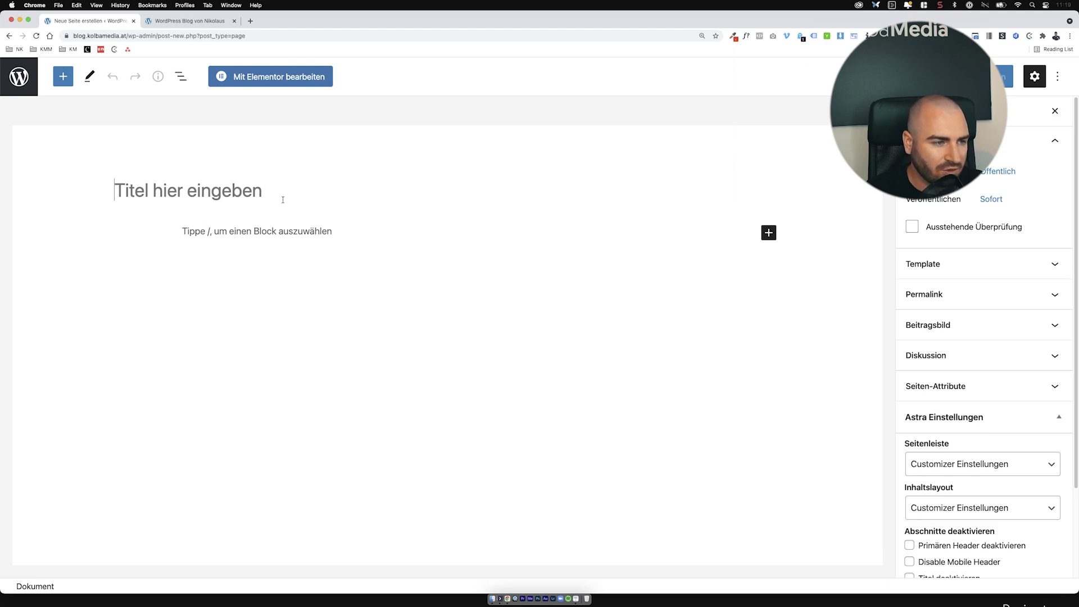
{"action": "type", "text": "Startseite"}
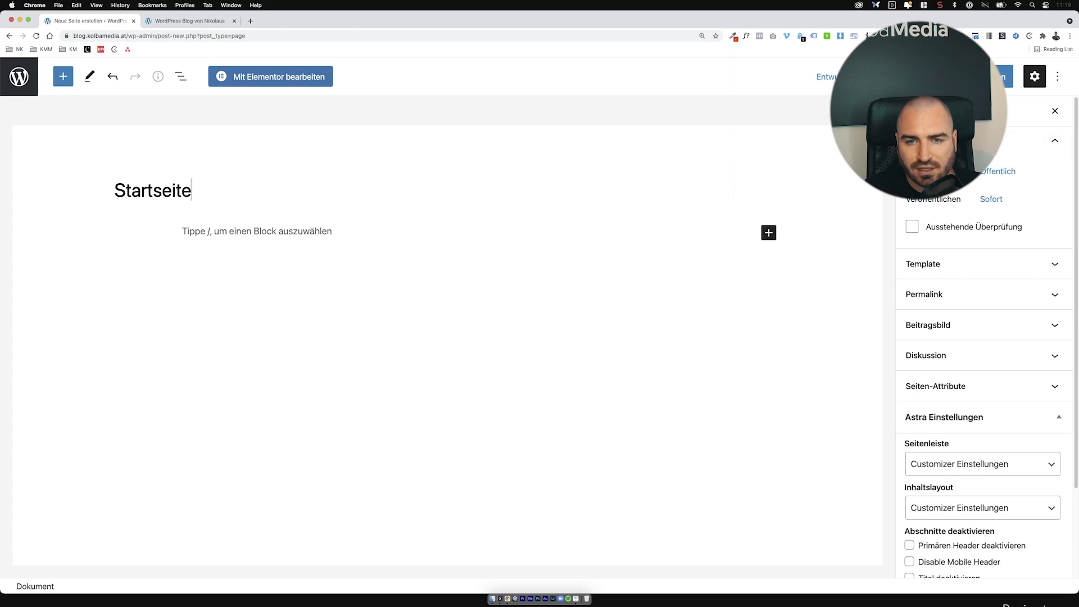
{"action": "left_click", "coordinate": [1001, 76]}
{"action": "left_click", "coordinate": [1045, 75]}
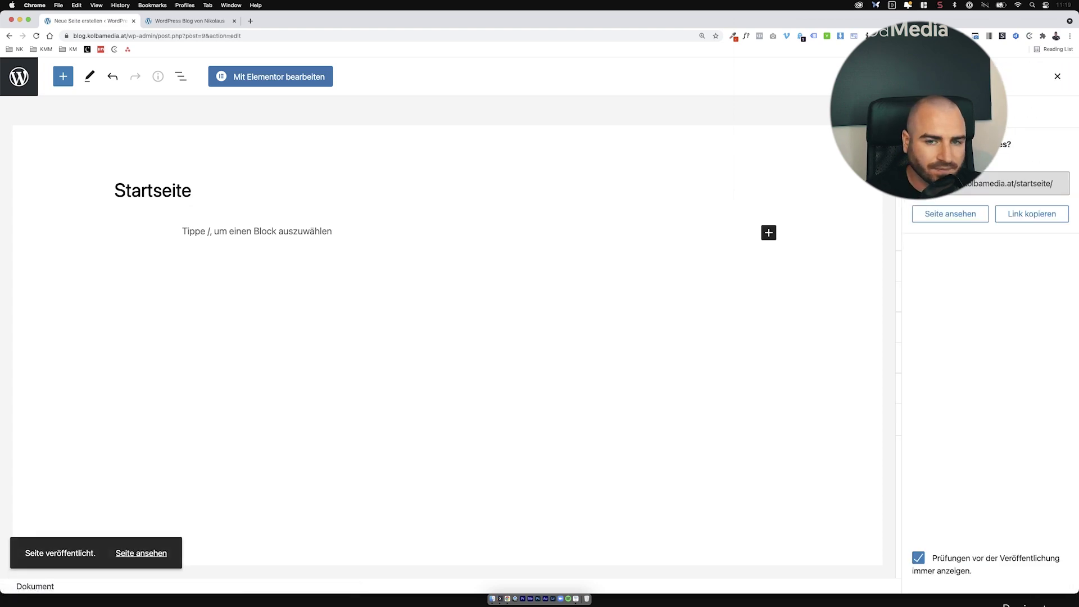
Step: View the published Startseite at blog.kolbamedia.at/startseite/ in a new browser tab
{"action": "left_click", "coordinate": [1029, 181]}
{"action": "key", "text": "super+c"}
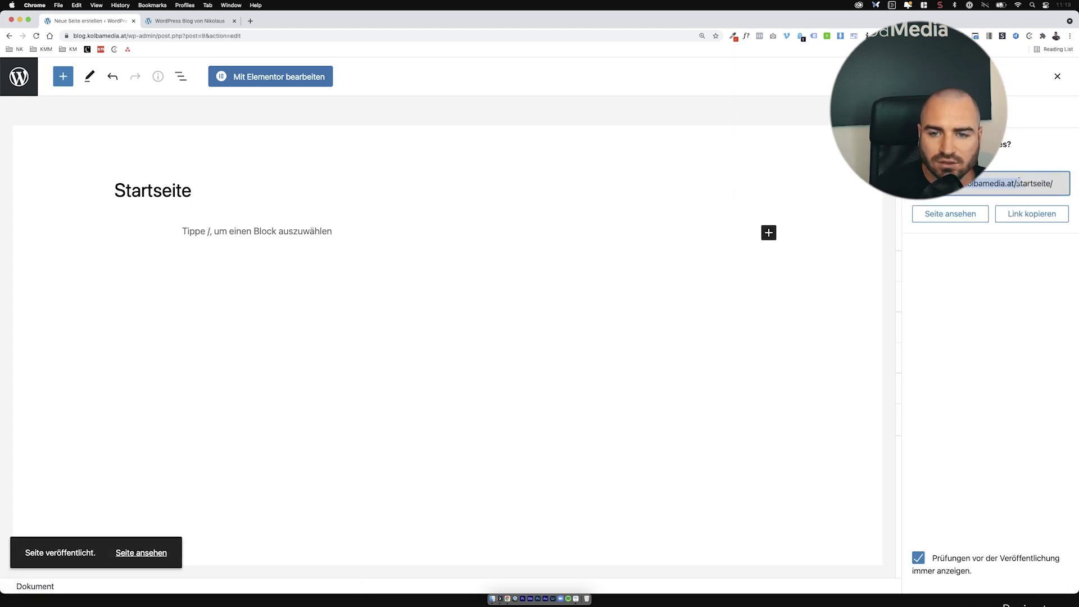
{"action": "key", "text": "super+t"}
{"action": "key", "text": "super+v"}
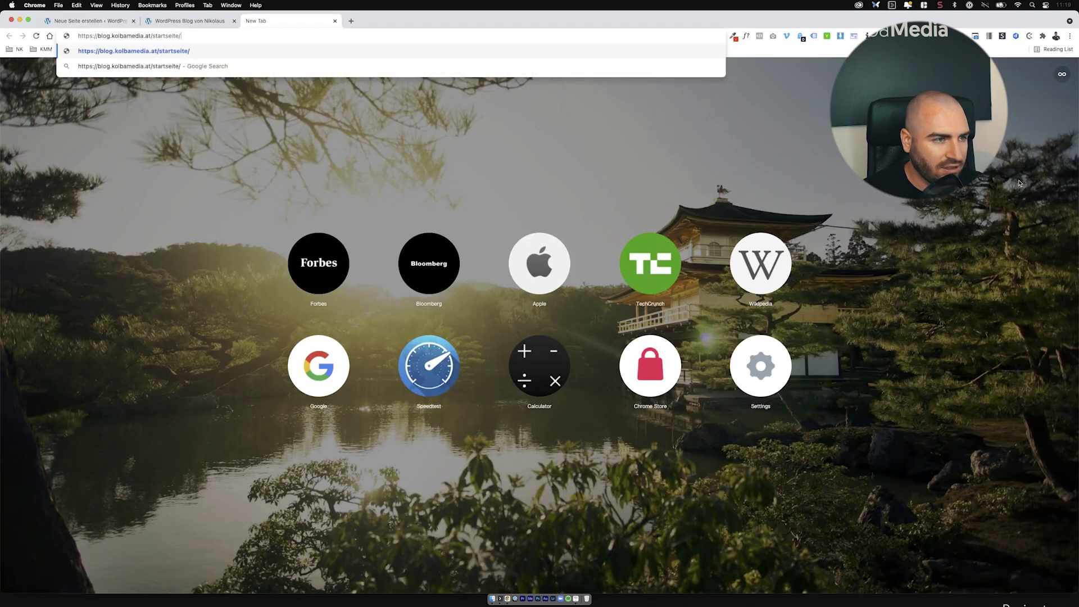
{"action": "key", "text": "Return"}
{"action": "left_click", "coordinate": [190, 21]}
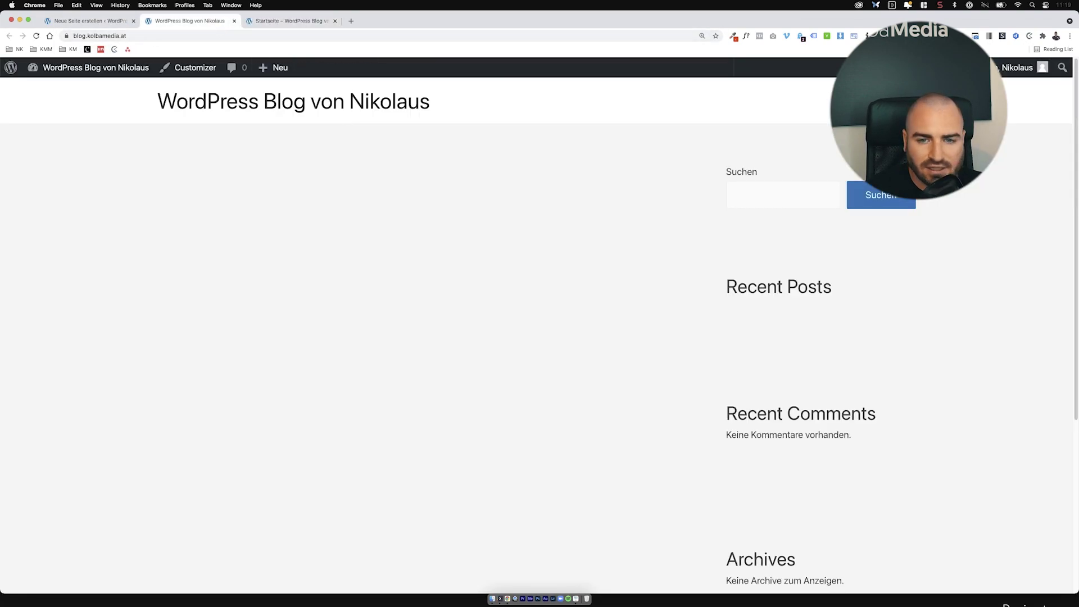
{"action": "left_click", "coordinate": [90, 21]}
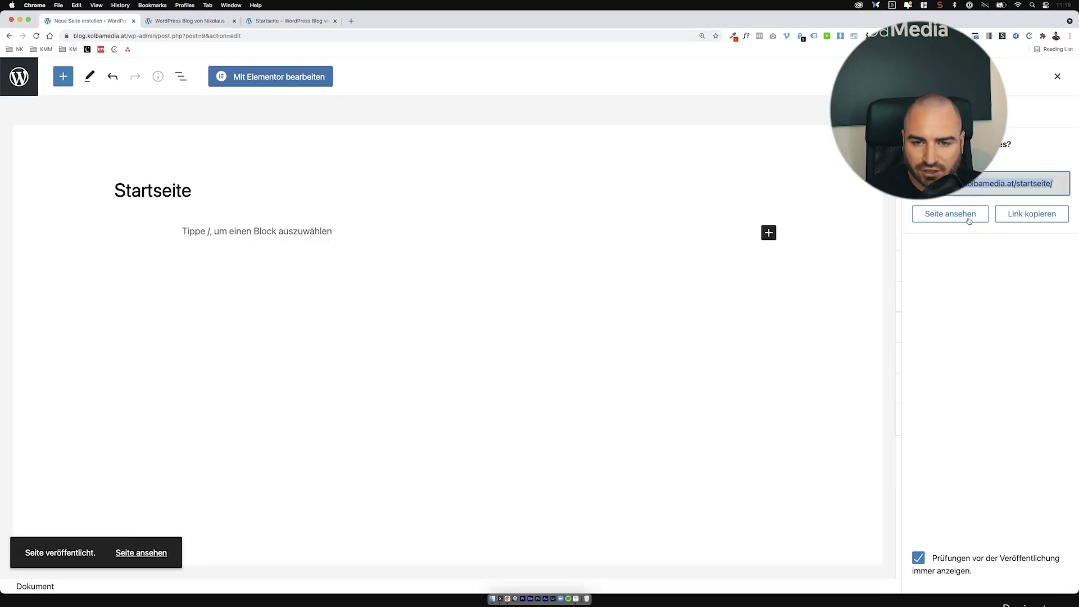
{"action": "left_click", "coordinate": [967, 218]}
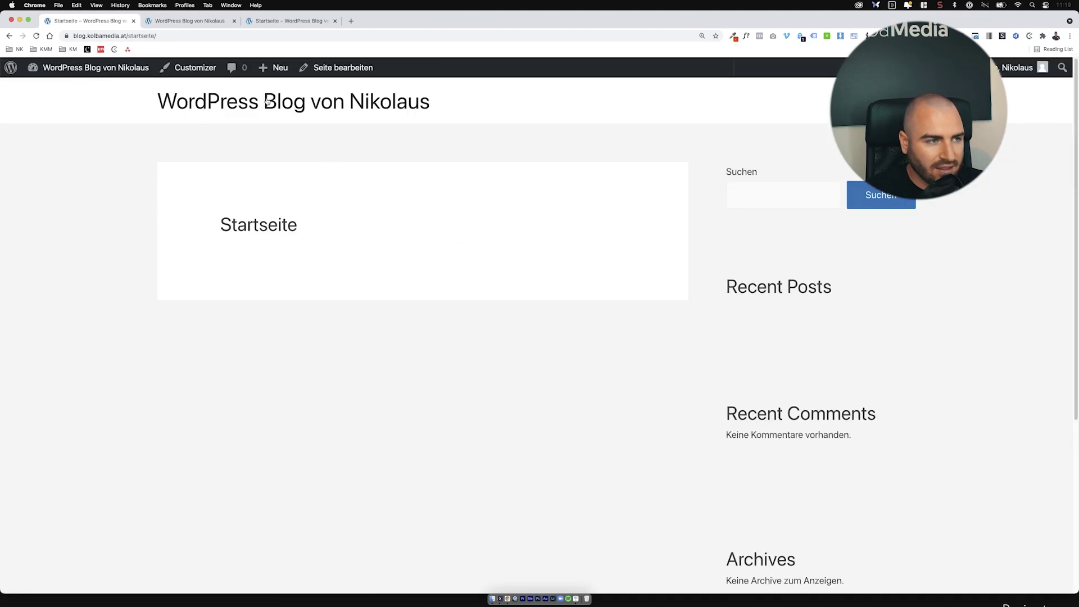
{"action": "mouse_move", "coordinate": [122, 35]}
{"action": "left_mouse_down"}
{"action": "mouse_move", "coordinate": [174, 32]}
{"action": "mouse_move", "coordinate": [128, 36]}
{"action": "left_mouse_up"}
Step: Save the Einfach (?p=123) permalink structure and list the pages, showing Startseite
{"action": "left_click", "coordinate": [75, 71]}
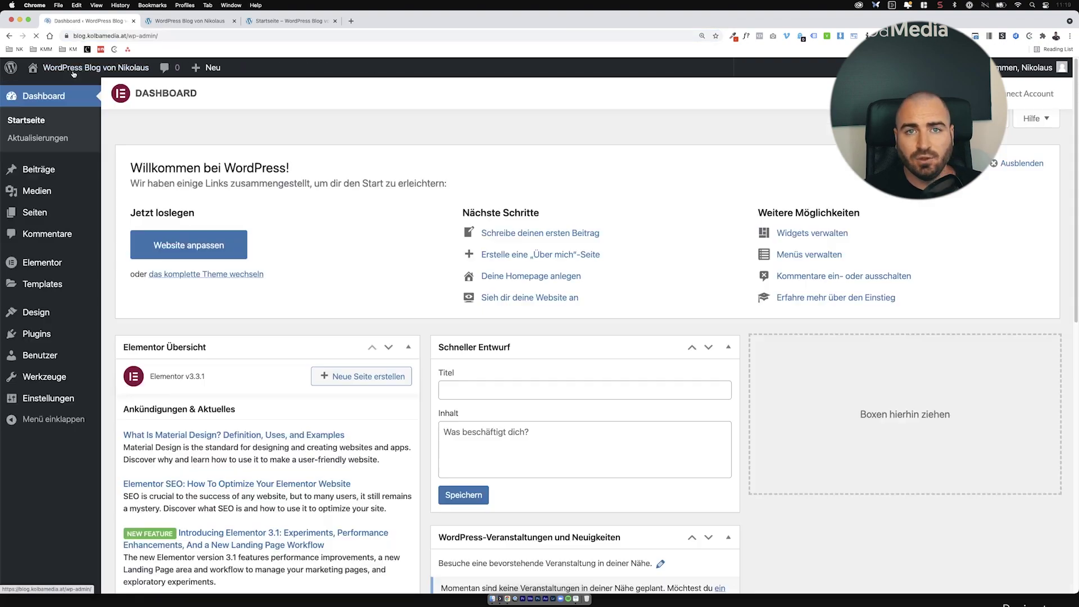
{"action": "mouse_move", "coordinate": [50, 398]}
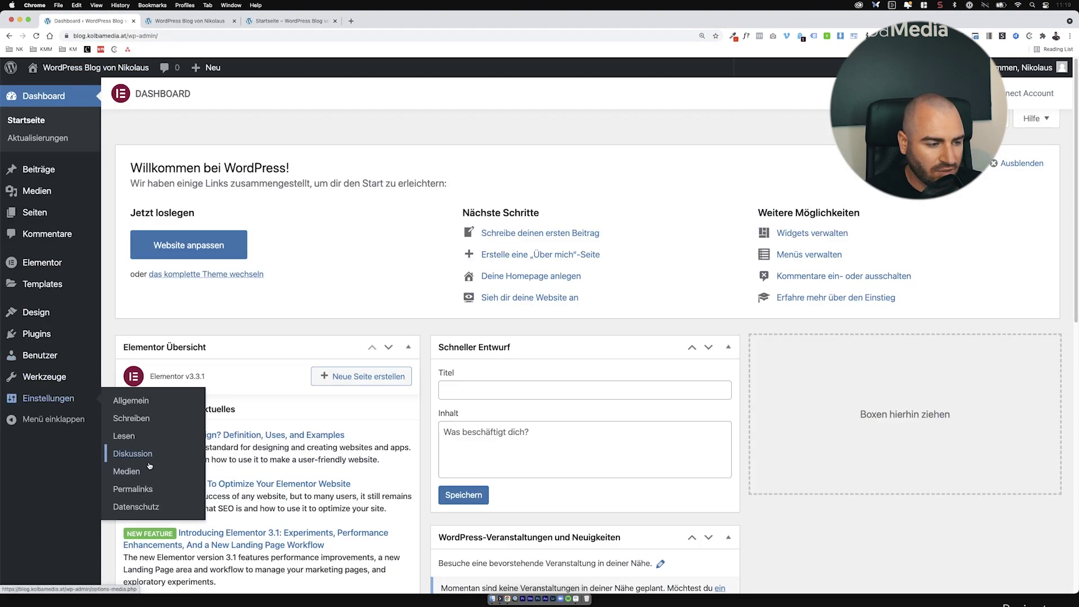
{"action": "left_click", "coordinate": [144, 485]}
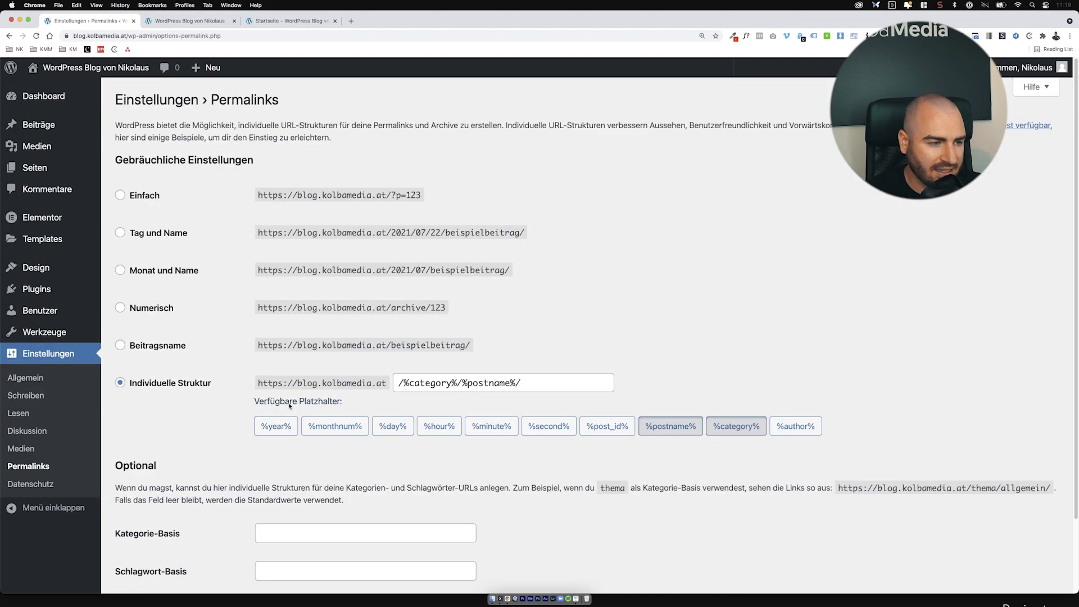
{"action": "left_click", "coordinate": [147, 197]}
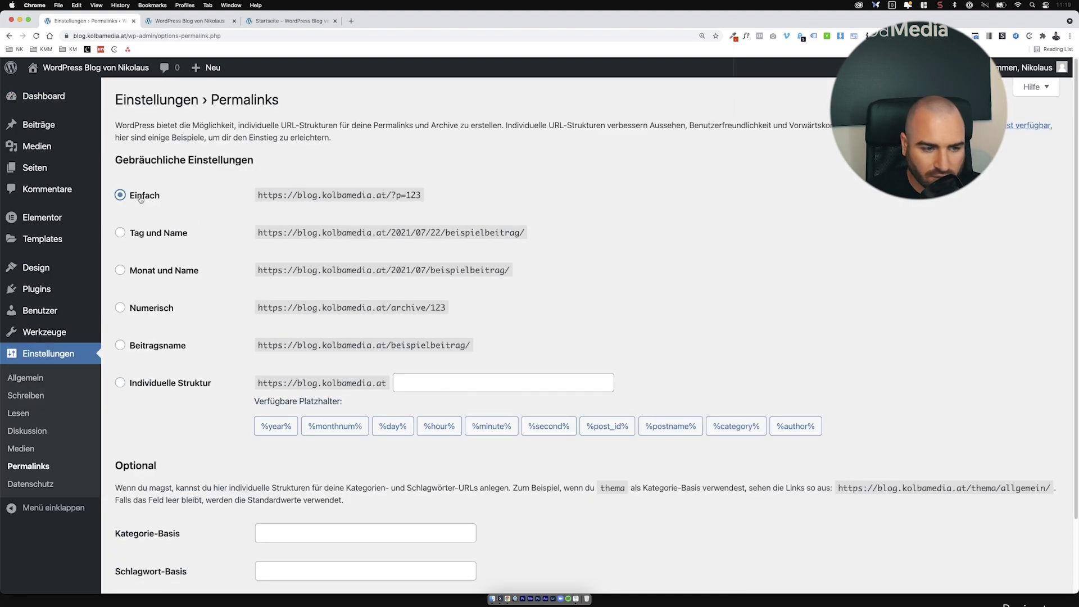
{"action": "scroll", "coordinate": [147, 200], "scroll_direction": "down", "scroll_amount": 3}
{"action": "left_click", "coordinate": [186, 514]}
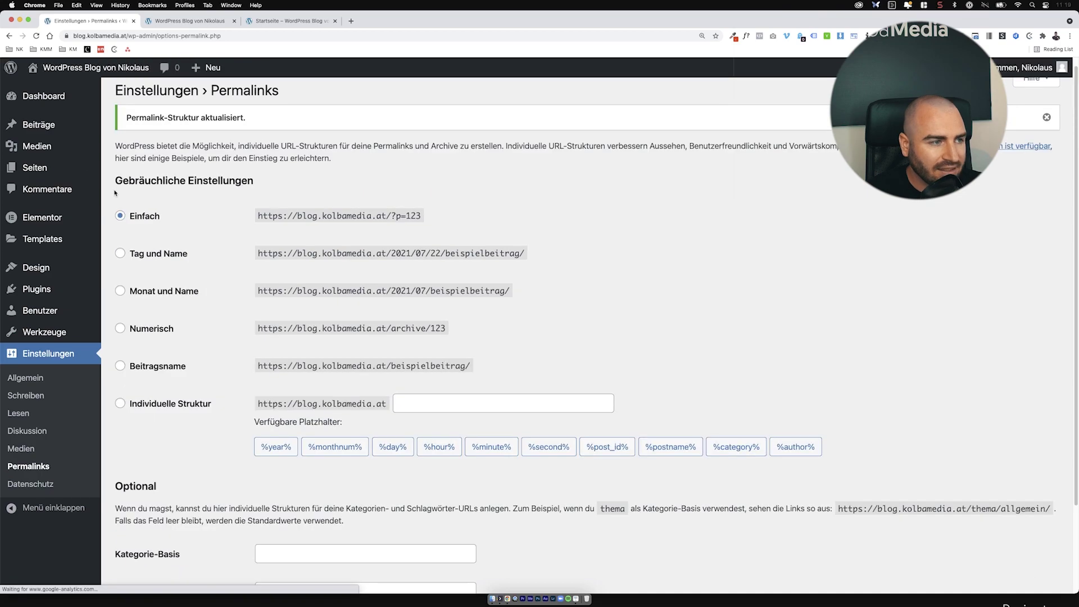
{"action": "left_click", "coordinate": [68, 165]}
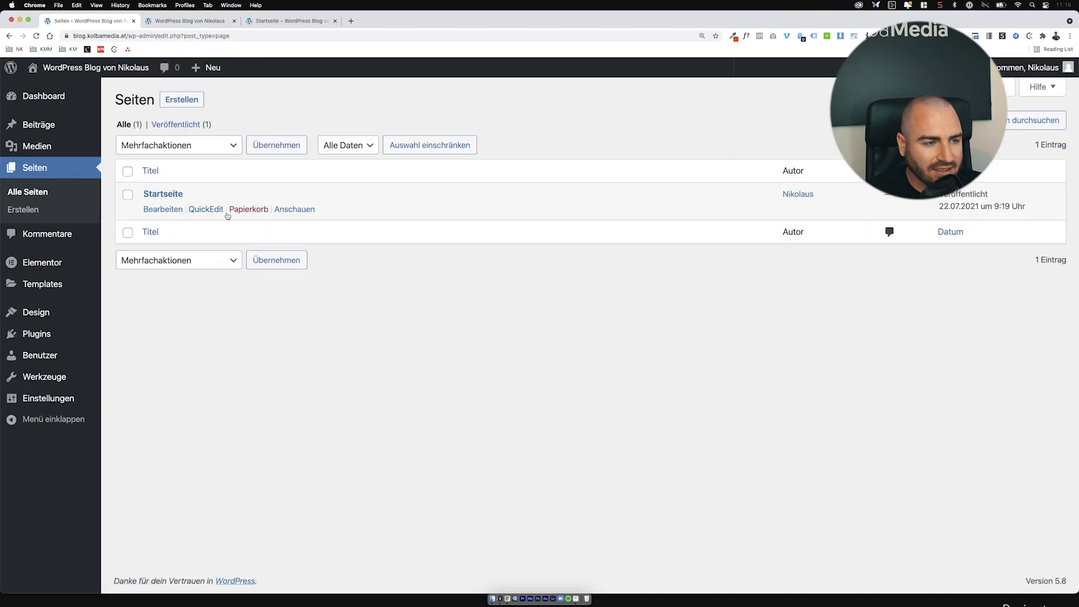
{"action": "mouse_move", "coordinate": [193, 194]}
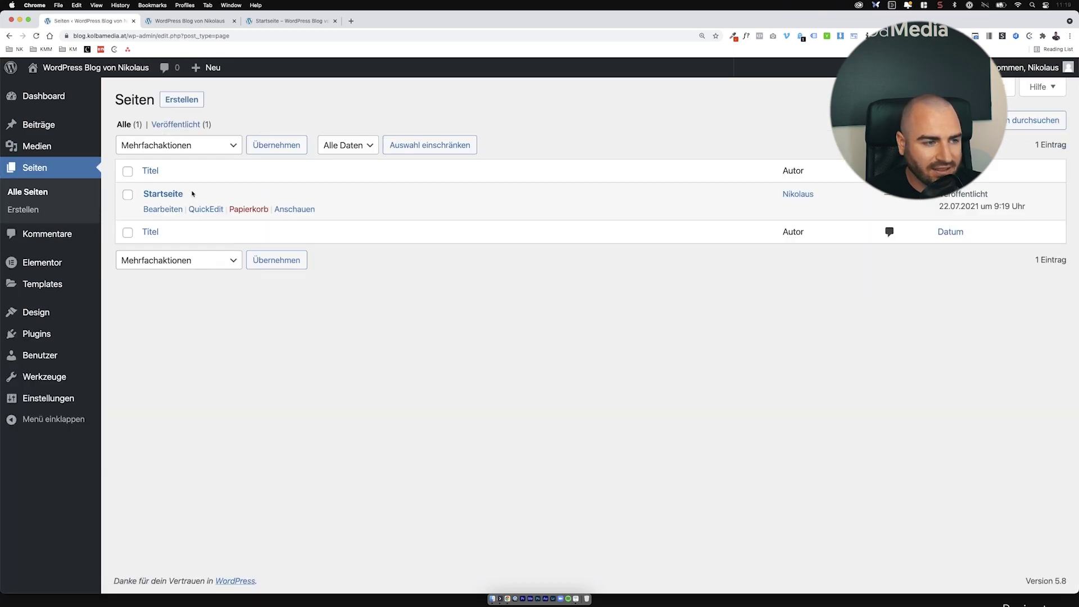
Step: View Startseite on the live site and inspect its plain ?p= page-id address
{"action": "left_click", "coordinate": [298, 211], "text": "super"}
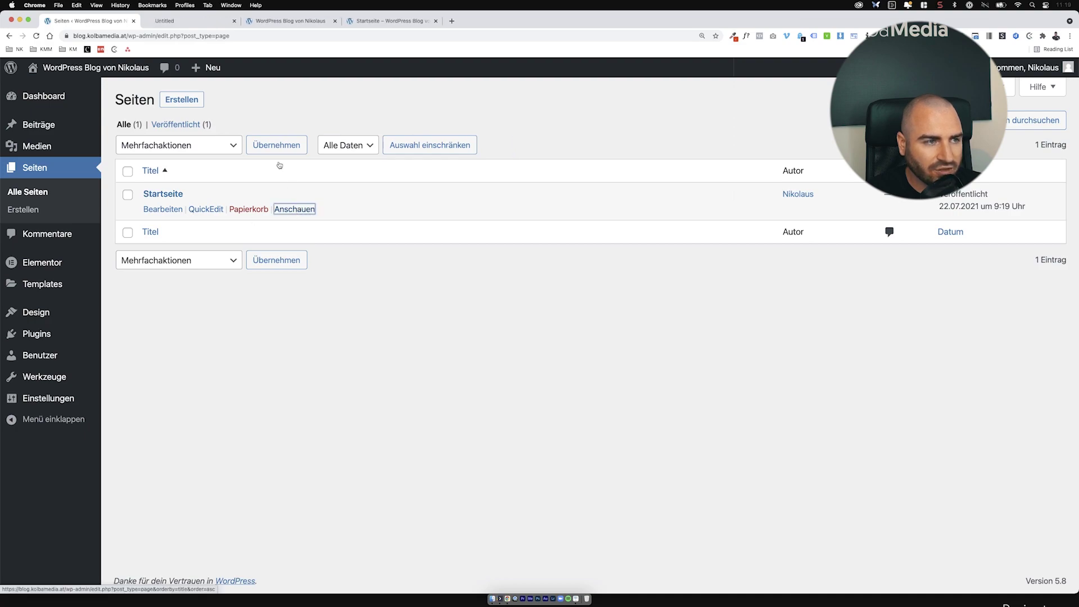
{"action": "left_click", "coordinate": [213, 26]}
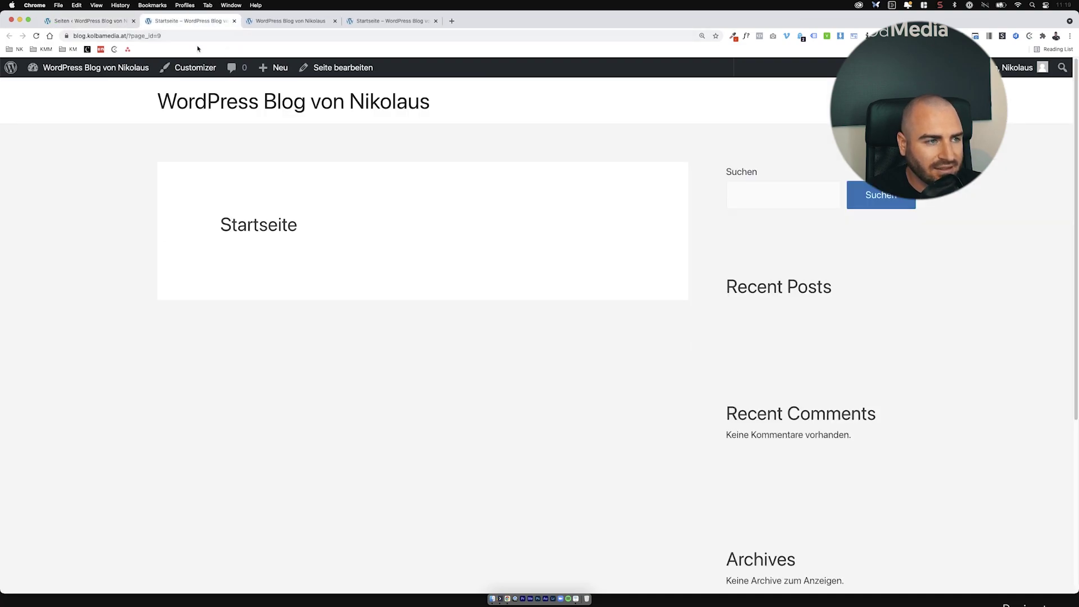
{"action": "left_click", "coordinate": [122, 35]}
{"action": "left_click_drag", "start_coordinate": [142, 36], "coordinate": [180, 36]}
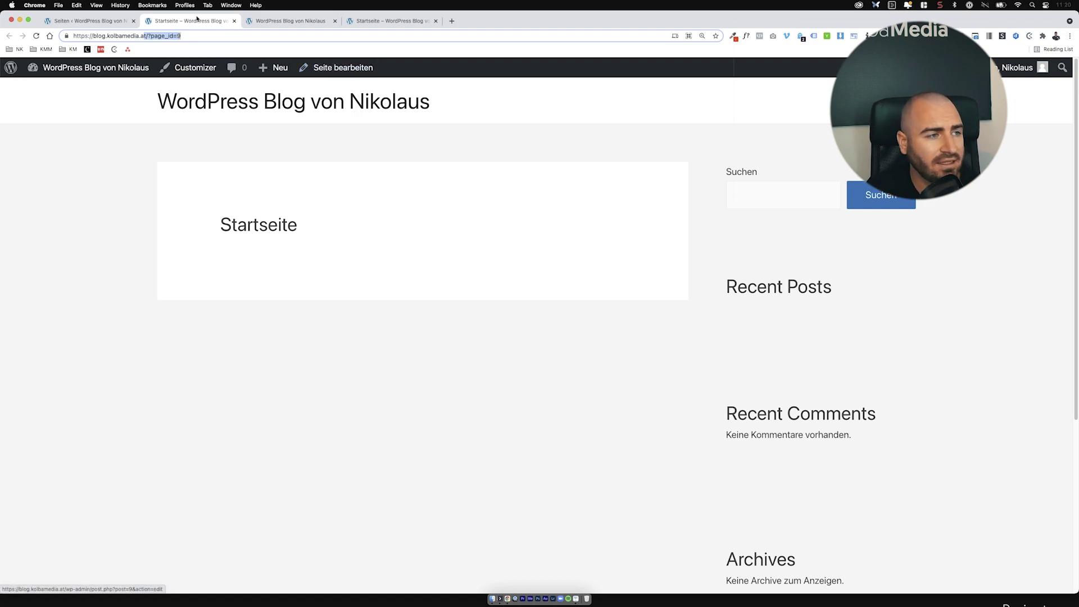
{"action": "left_click", "coordinate": [91, 20]}
Step: Select the Beitragsname post-name option in the Permalinks settings
{"action": "mouse_move", "coordinate": [34, 400]}
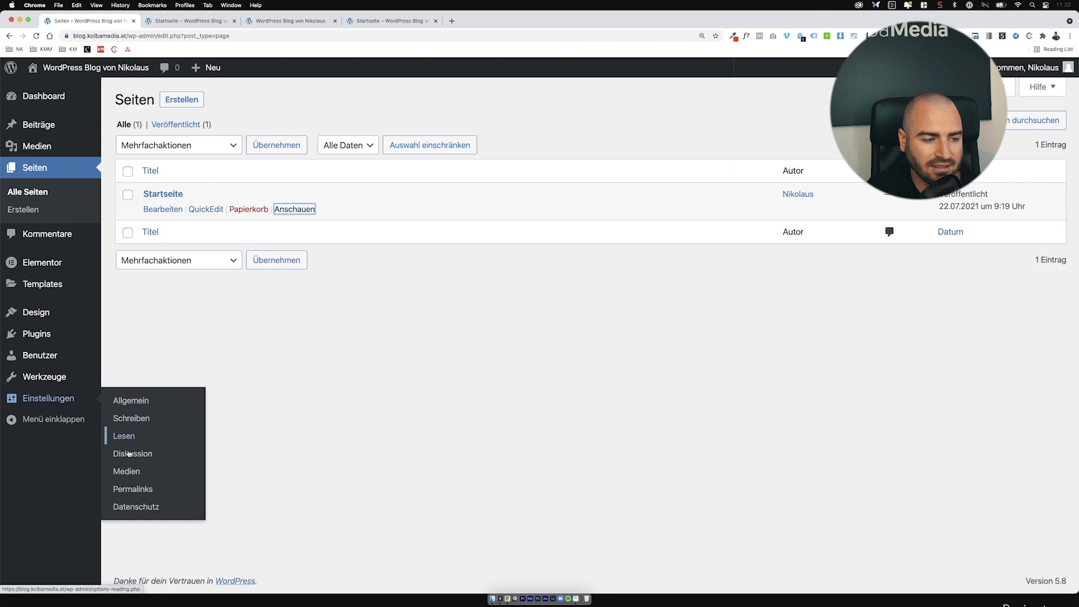
{"action": "left_click", "coordinate": [133, 489]}
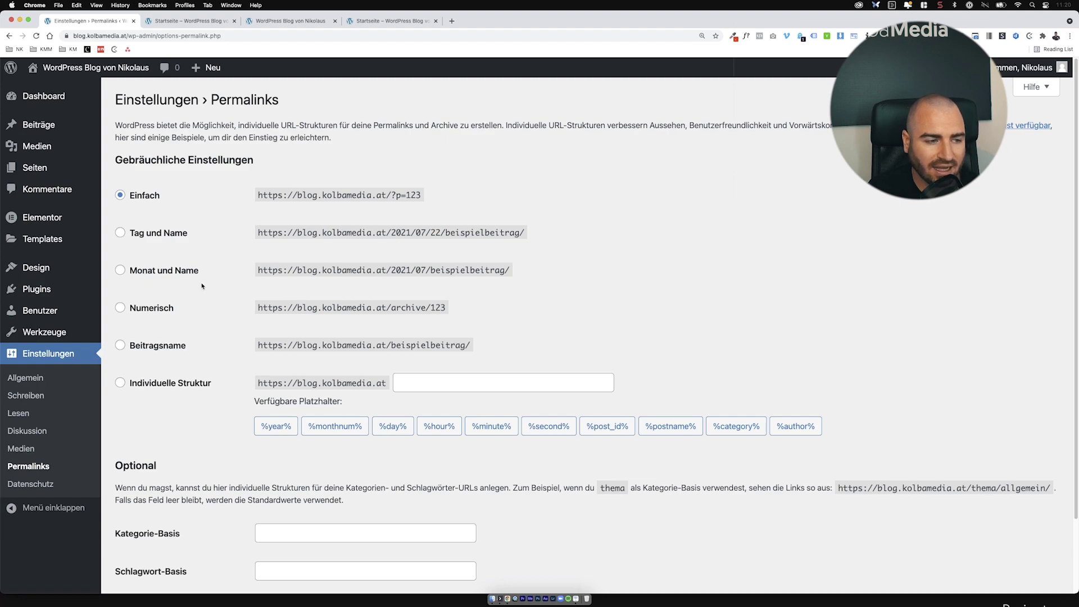
{"action": "left_click", "coordinate": [159, 343]}
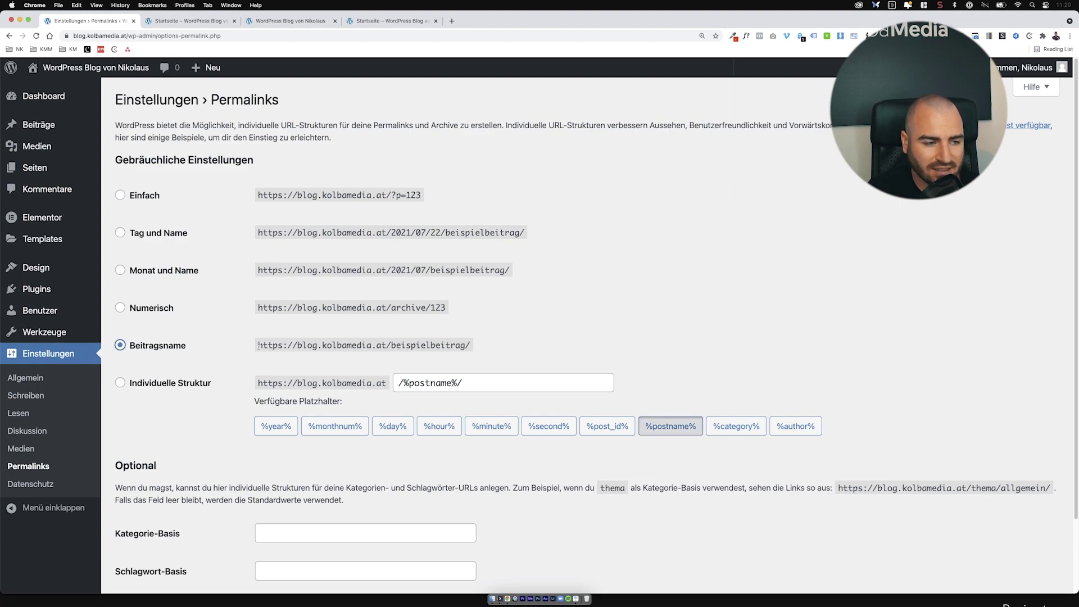
{"action": "left_click_drag", "start_coordinate": [258, 345], "coordinate": [502, 342]}
{"action": "scroll", "coordinate": [303, 360], "scroll_direction": "down", "scroll_amount": 3}
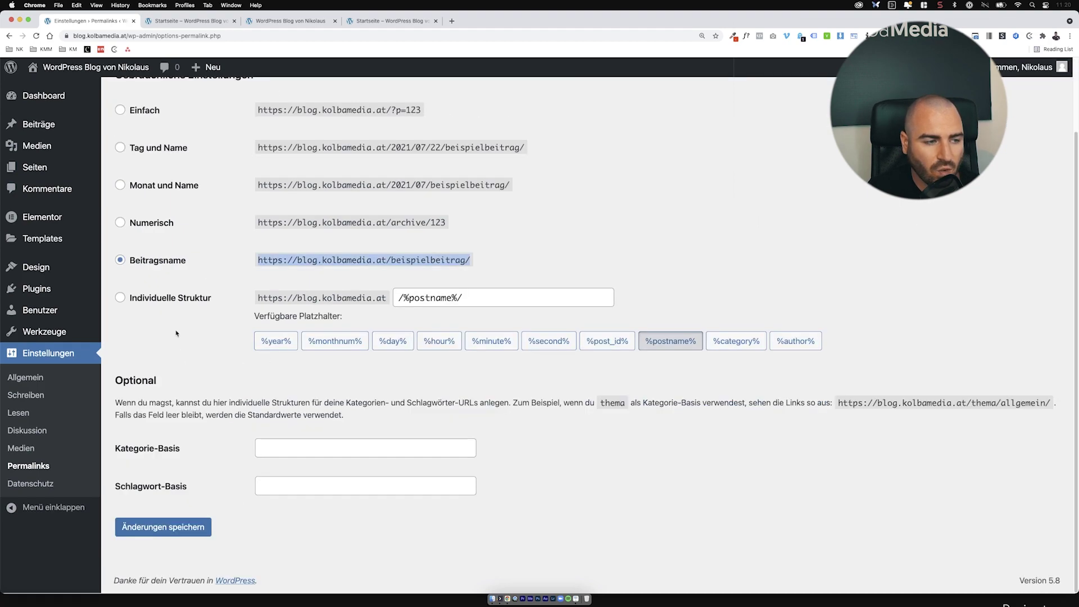
Step: Try custom %category%, %author%, %second%, %minute%, %hour% tags, then save Beitragsname /%postname%/ instead
{"action": "left_click", "coordinate": [190, 301]}
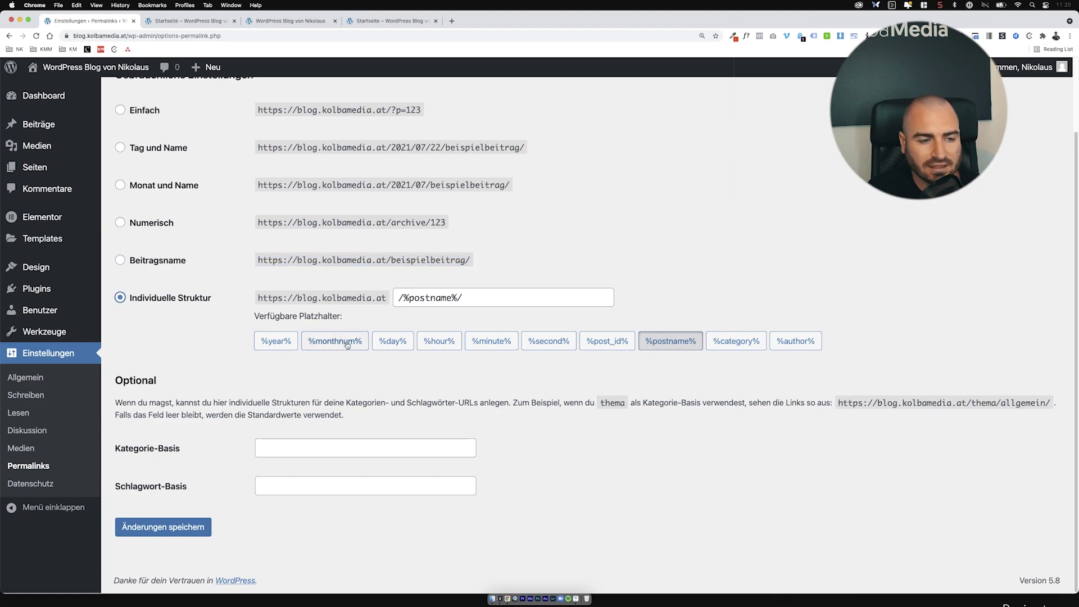
{"action": "left_click", "coordinate": [737, 341]}
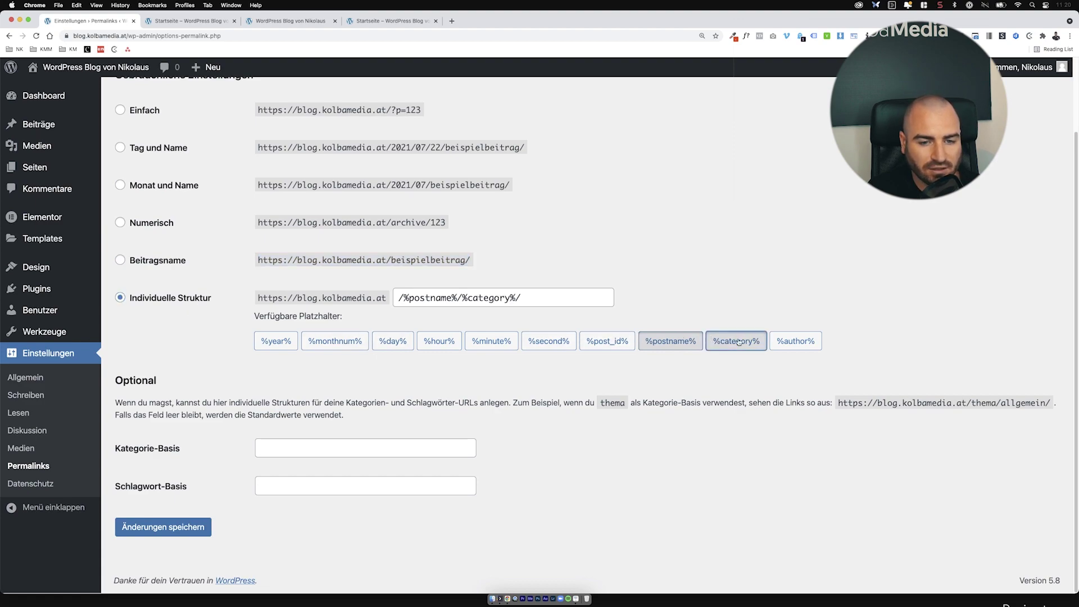
{"action": "left_click", "coordinate": [795, 340]}
{"action": "left_click", "coordinate": [549, 340]}
{"action": "left_click", "coordinate": [491, 341]}
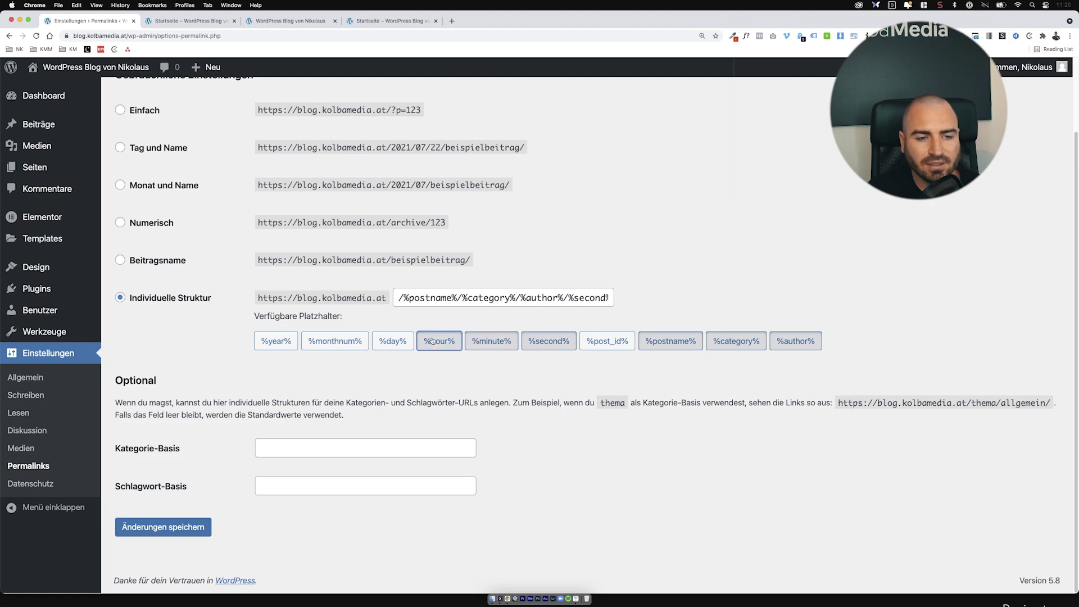
{"action": "left_click", "coordinate": [432, 341]}
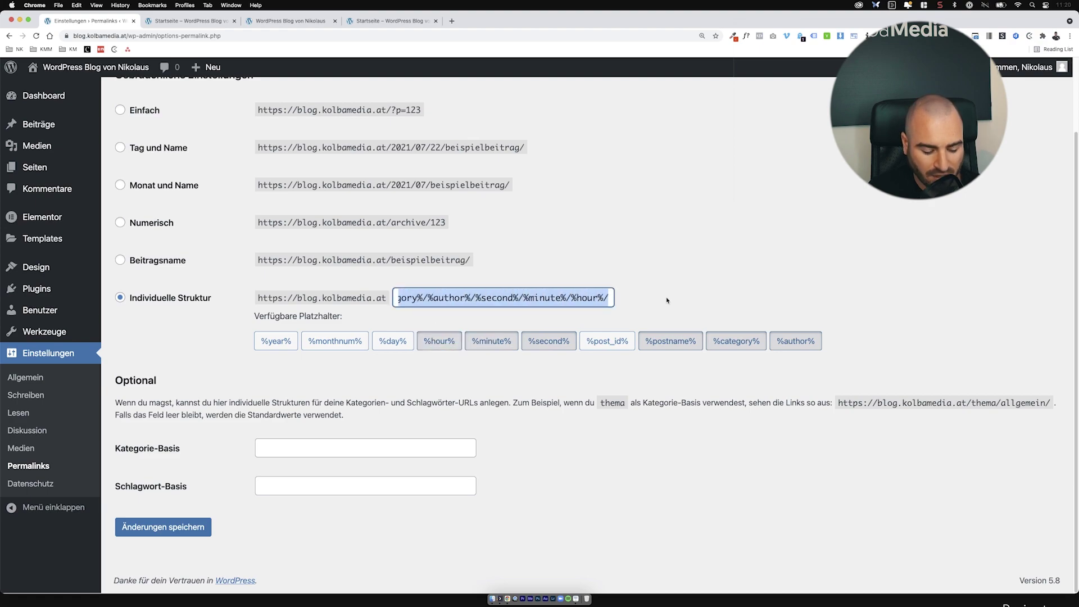
{"action": "key", "text": "BackSpace"}
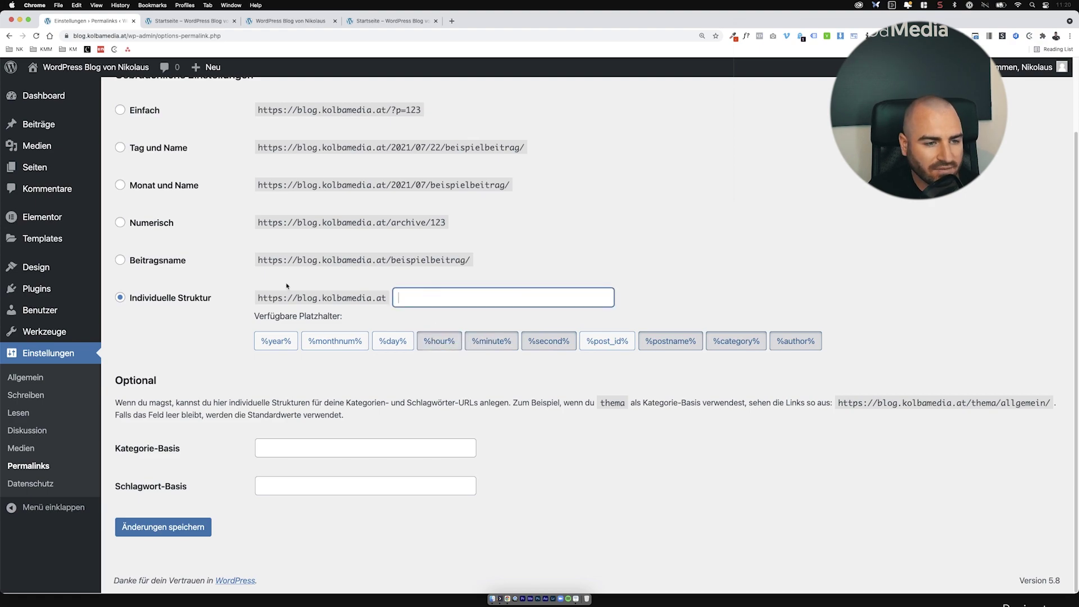
{"action": "left_click", "coordinate": [170, 265]}
{"action": "left_click", "coordinate": [191, 524]}
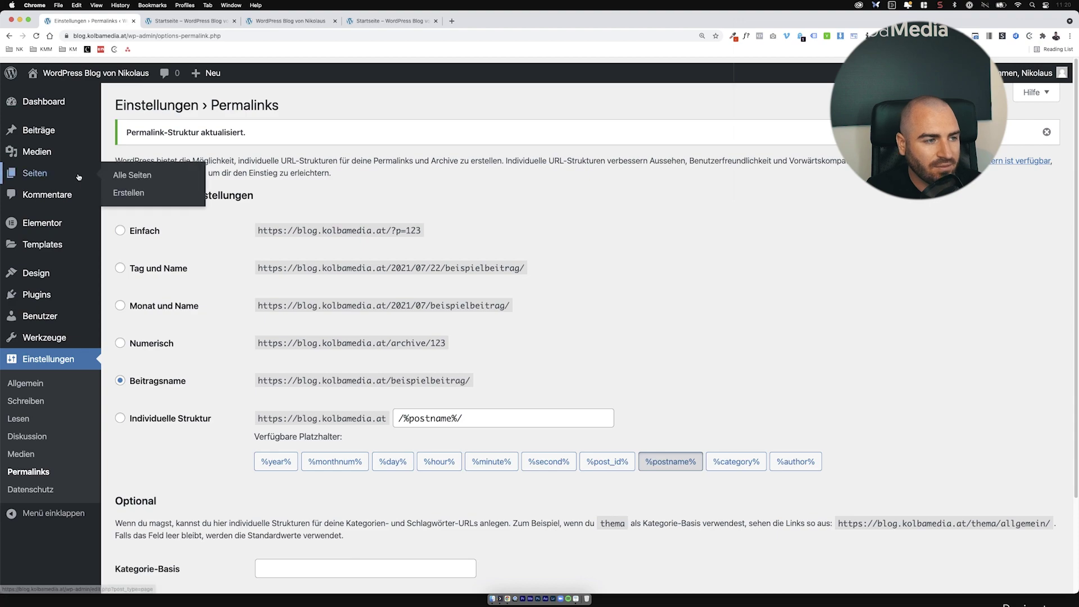
Step: Create and publish a new page titled 'Impressum'
{"action": "left_click", "coordinate": [35, 173]}
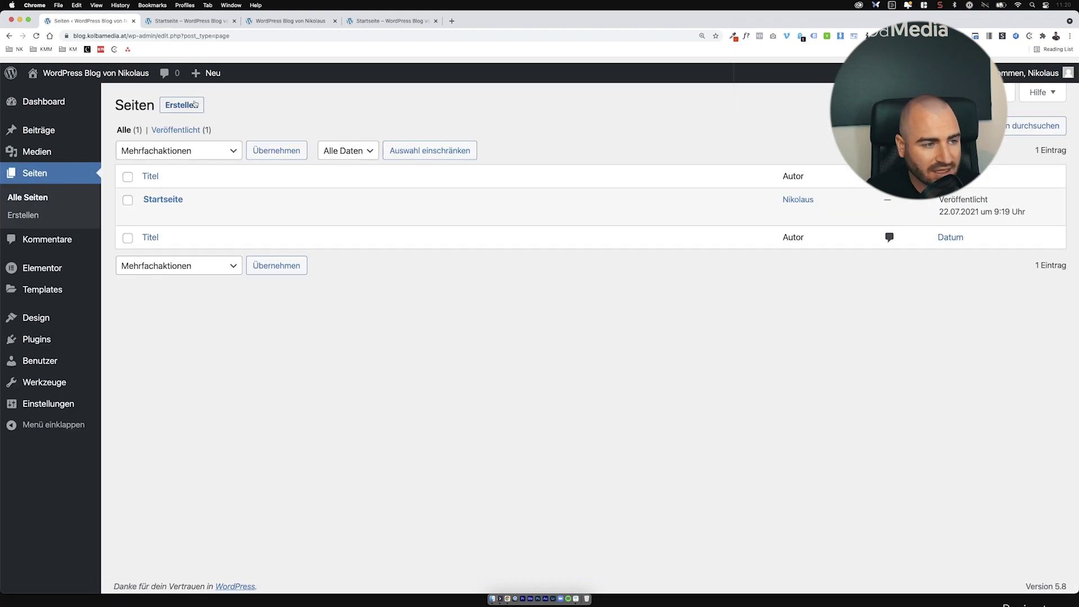
{"action": "left_click", "coordinate": [186, 111]}
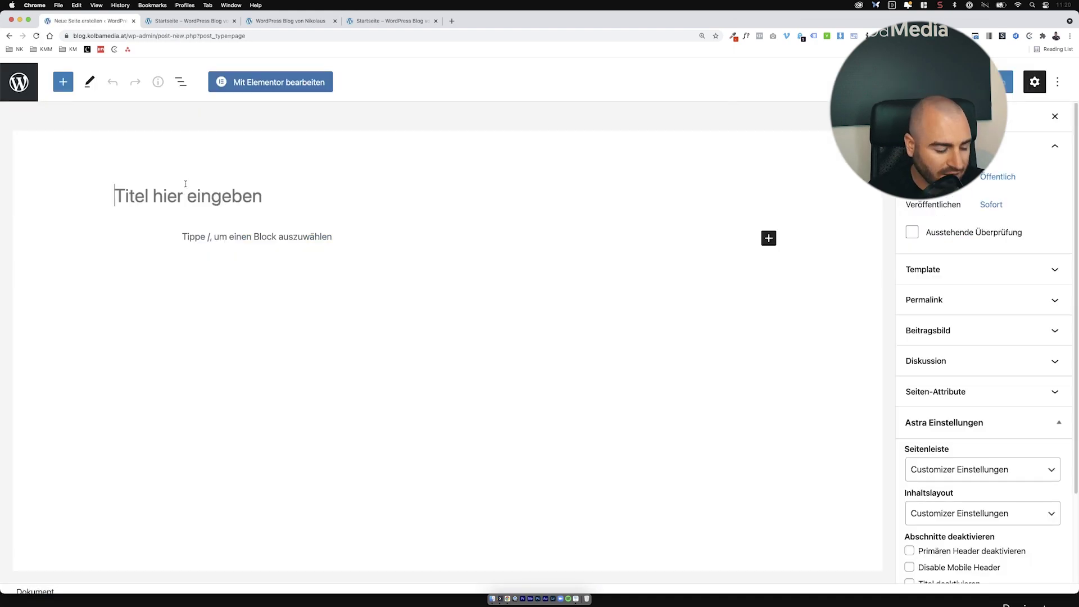
{"action": "type", "text": "Impressum"}
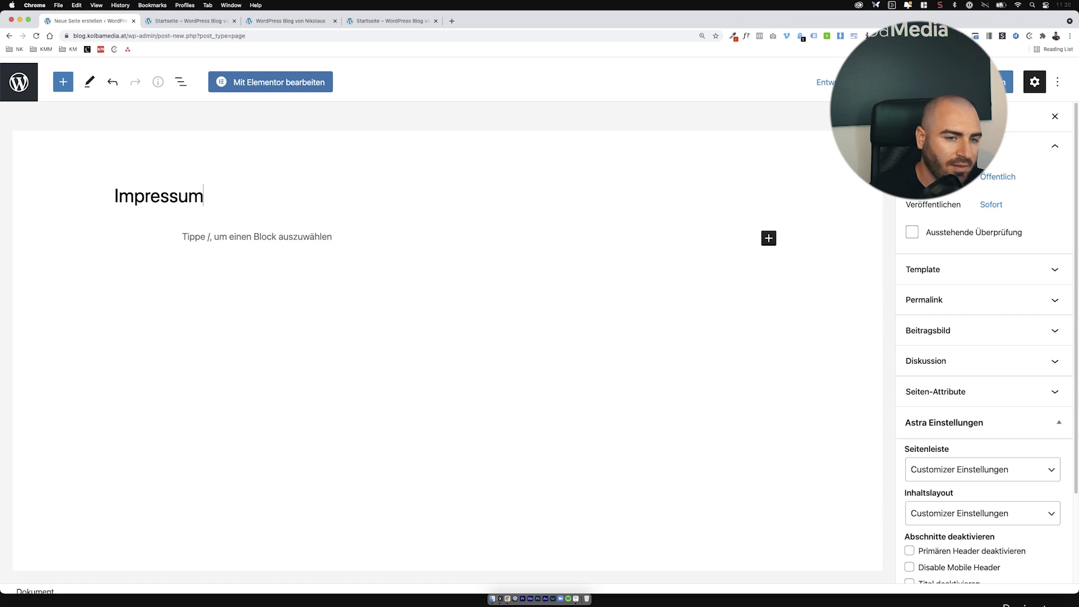
{"action": "left_click", "coordinate": [989, 83]}
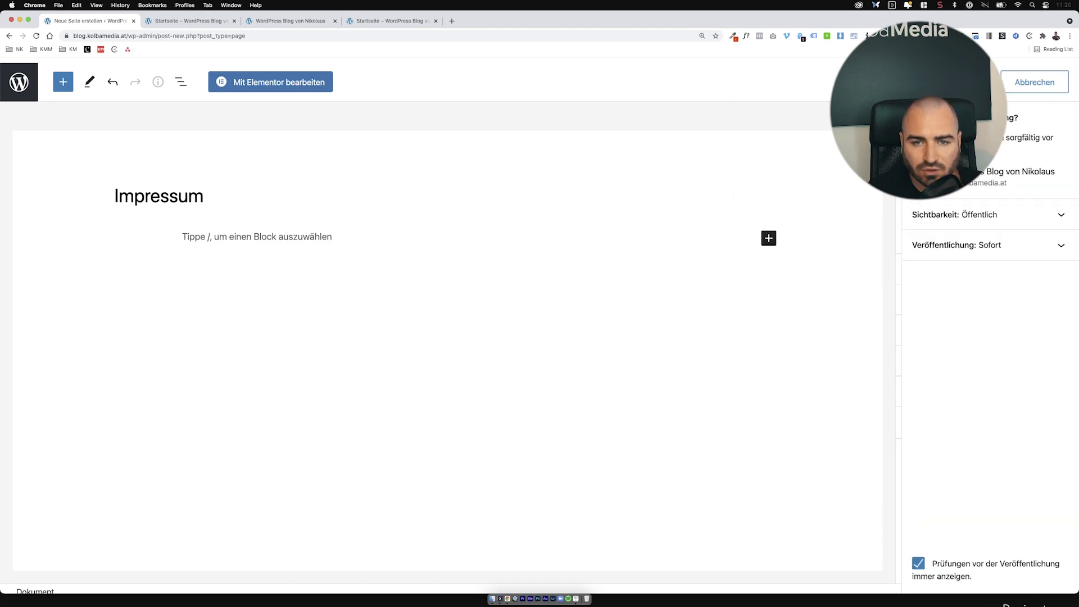
{"action": "left_click", "coordinate": [1012, 82]}
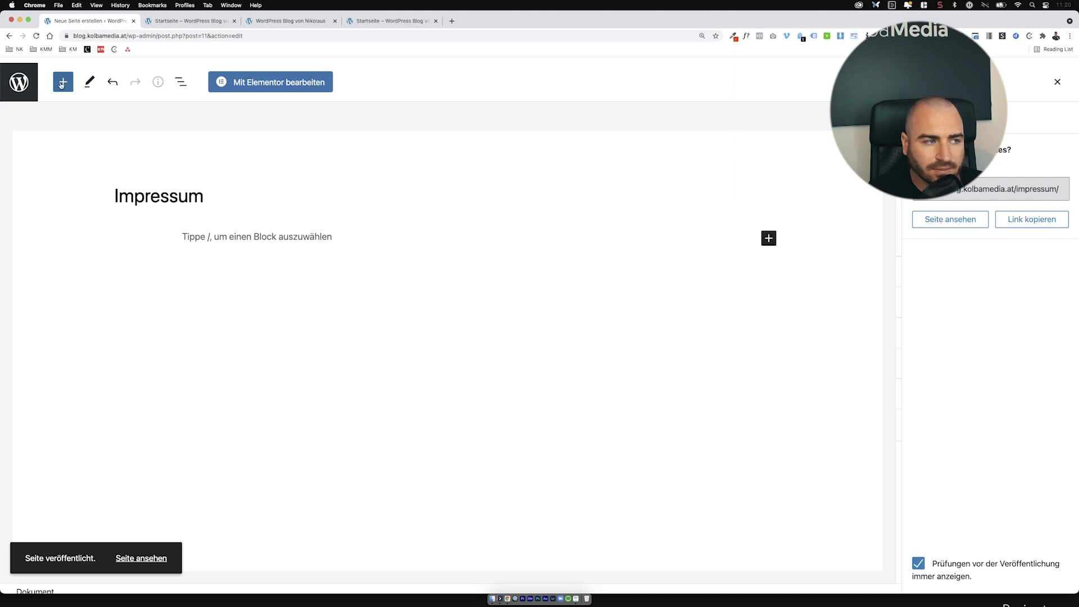
{"action": "left_click", "coordinate": [21, 83]}
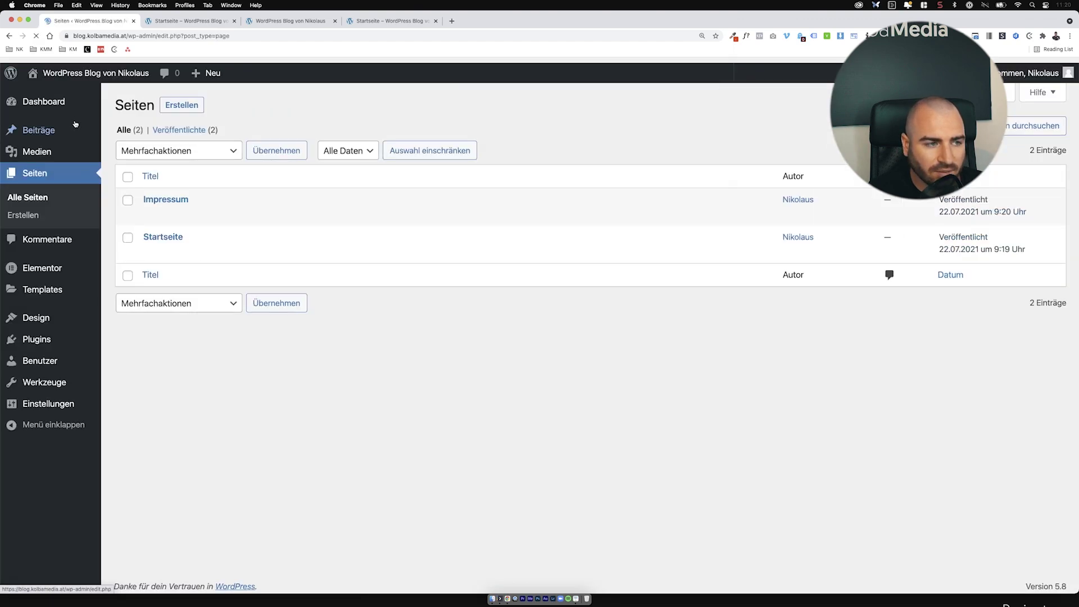
Step: Create and publish a new page titled 'Datenschutz', then return to the Pages list
{"action": "left_click", "coordinate": [179, 112]}
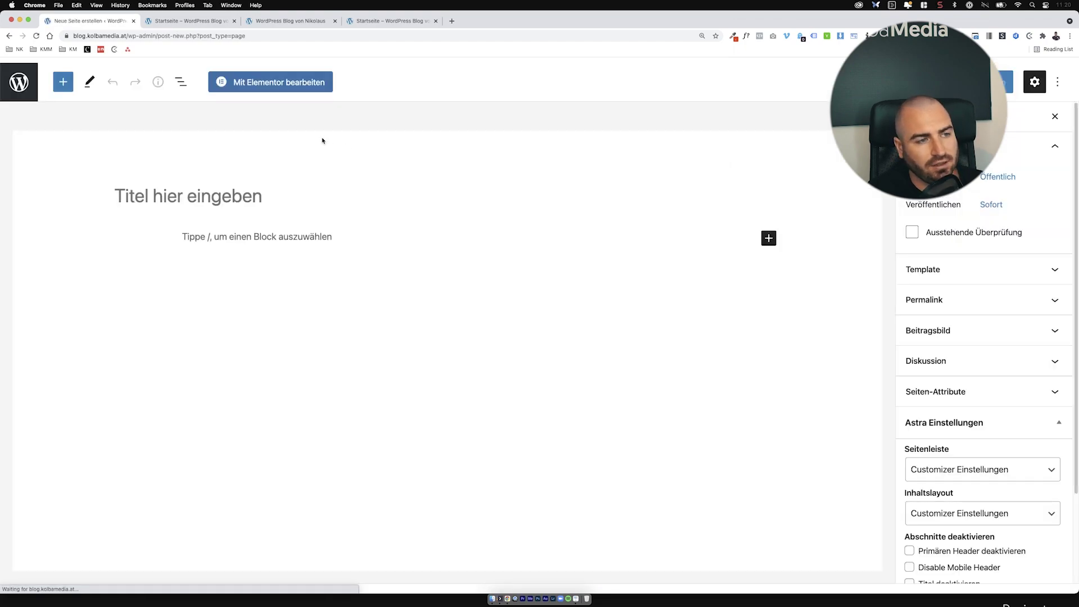
{"action": "type", "text": "Datenschutz"}
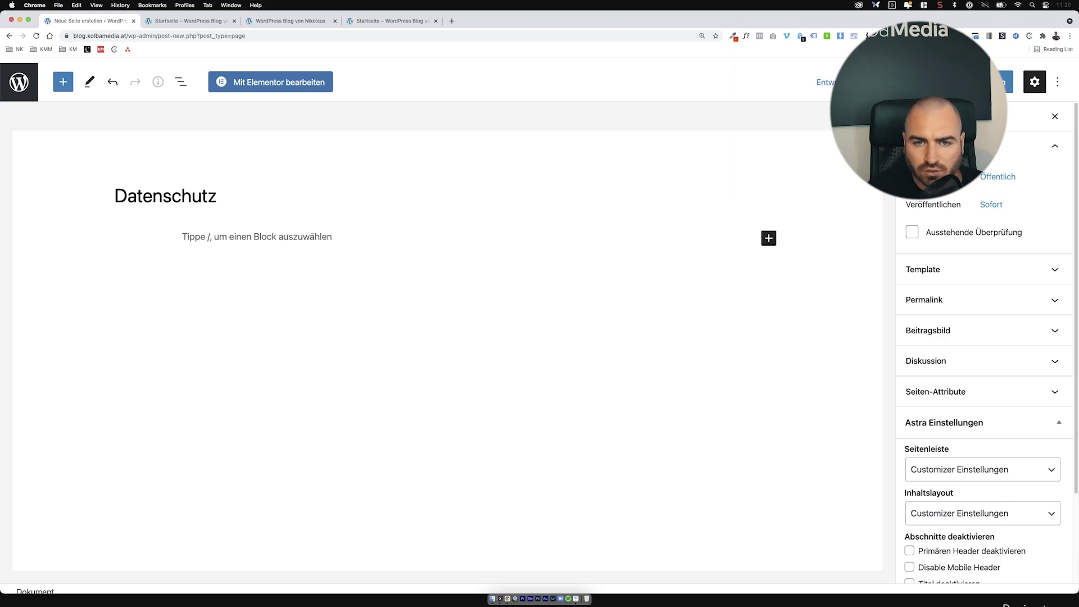
{"action": "left_click", "coordinate": [1006, 82]}
{"action": "left_click", "coordinate": [962, 82]}
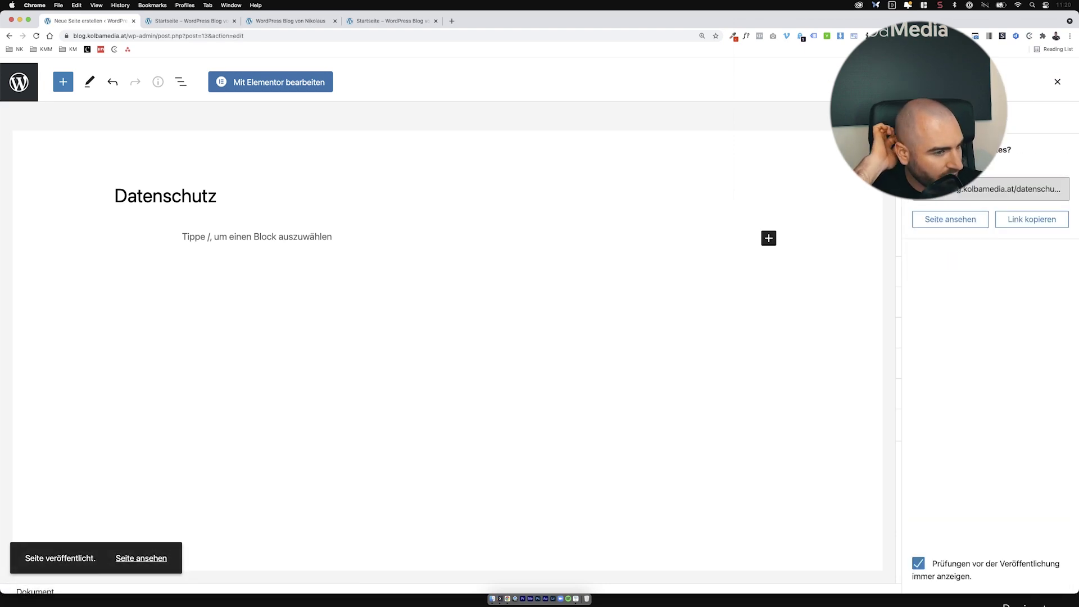
{"action": "left_click", "coordinate": [1057, 83]}
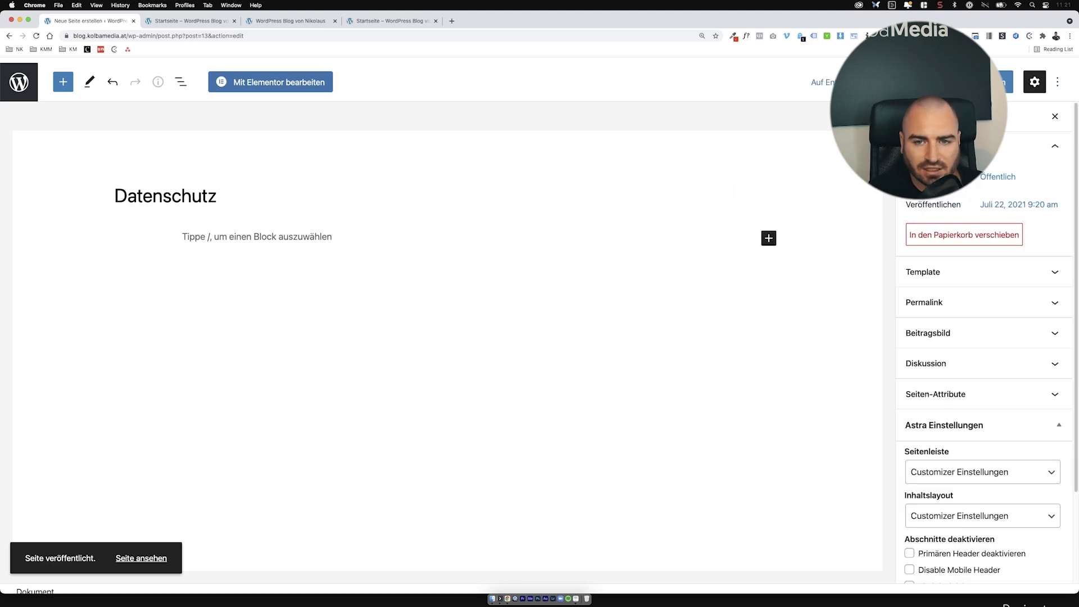
{"action": "left_click", "coordinate": [28, 86]}
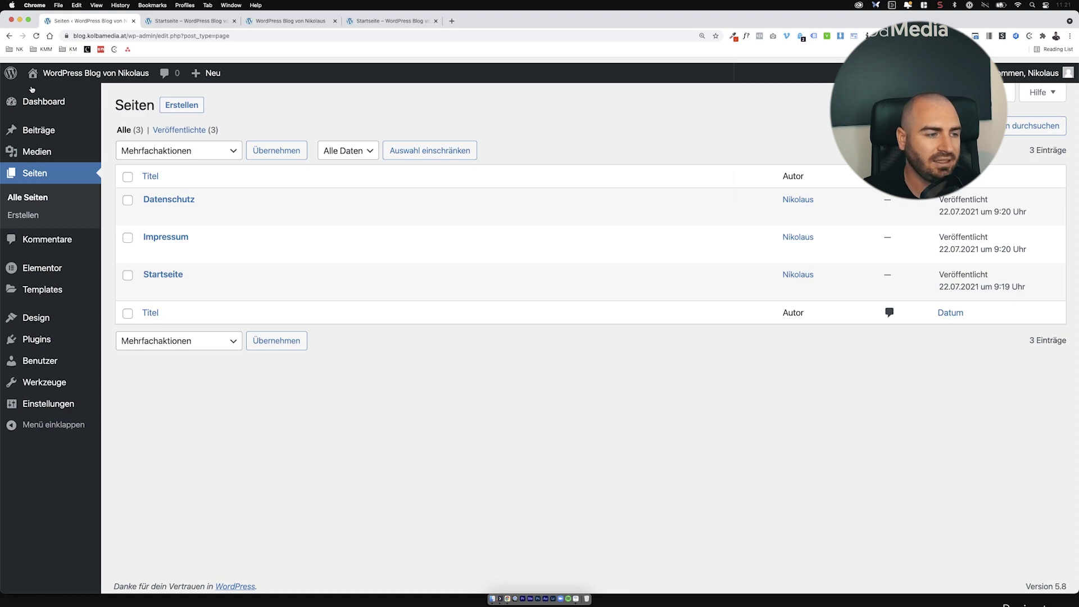
Step: Go to Astra-Optionen and launch its Header Builder in the Customizer
{"action": "mouse_move", "coordinate": [39, 317]}
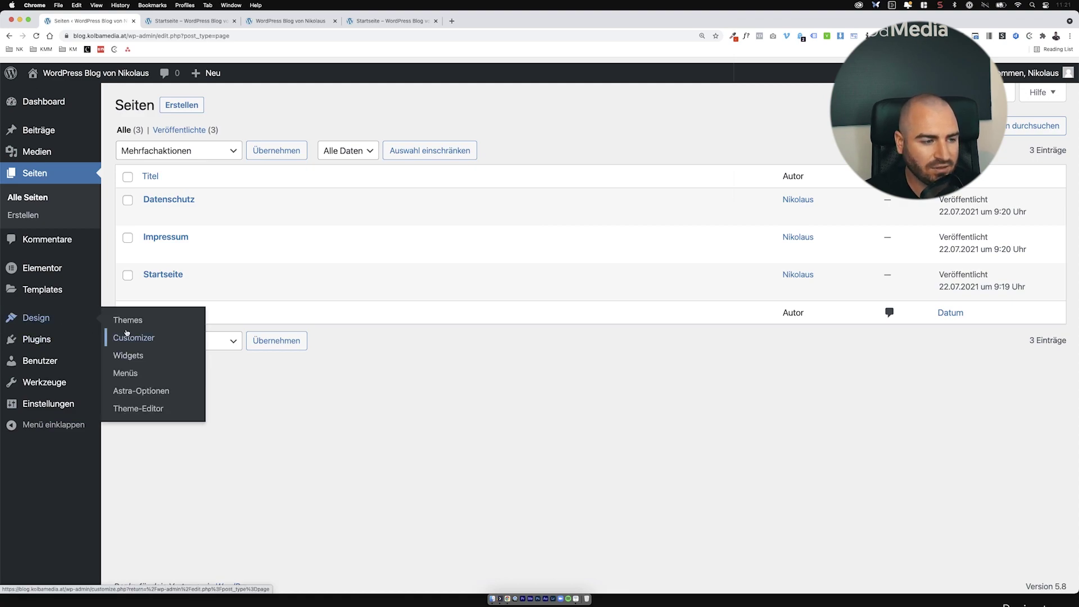
{"action": "left_click", "coordinate": [145, 388]}
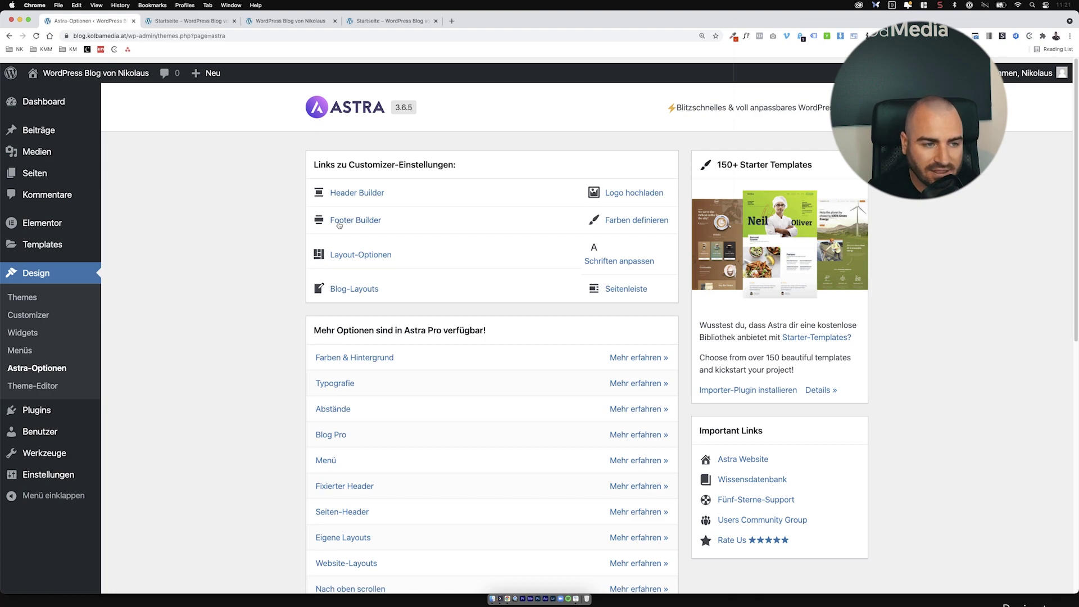
{"action": "left_click", "coordinate": [369, 193]}
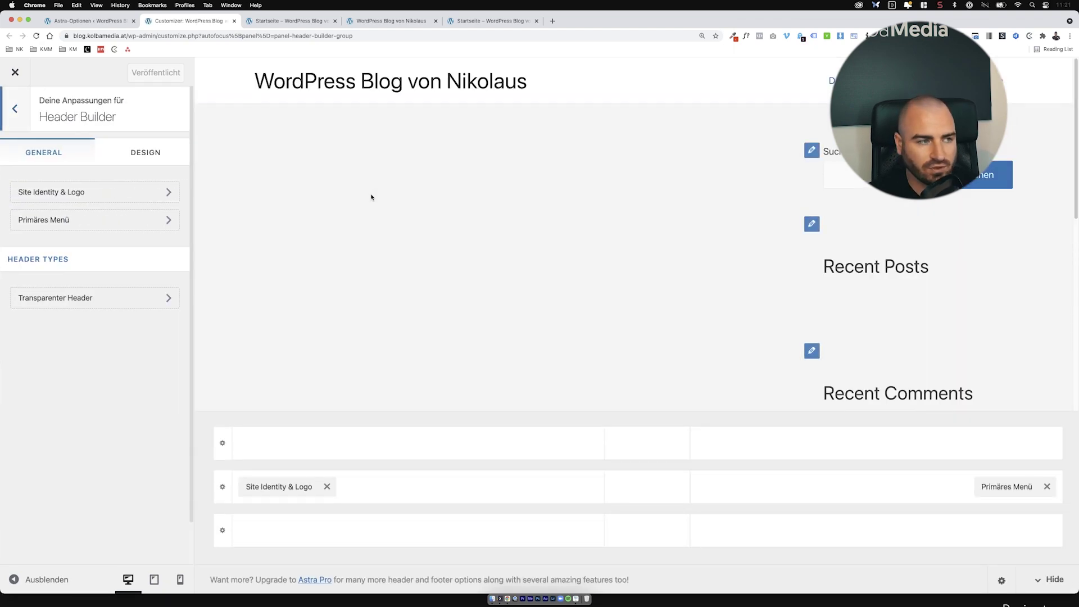
Step: Set the Basis-Typografie body font family to Lato
{"action": "left_click", "coordinate": [28, 108]}
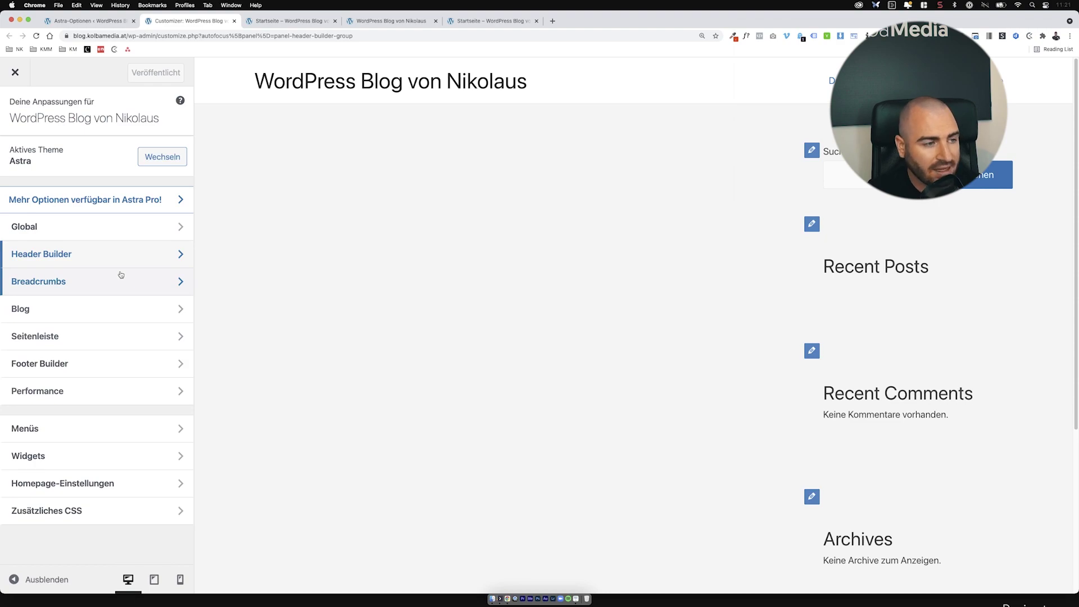
{"action": "left_click", "coordinate": [127, 222]}
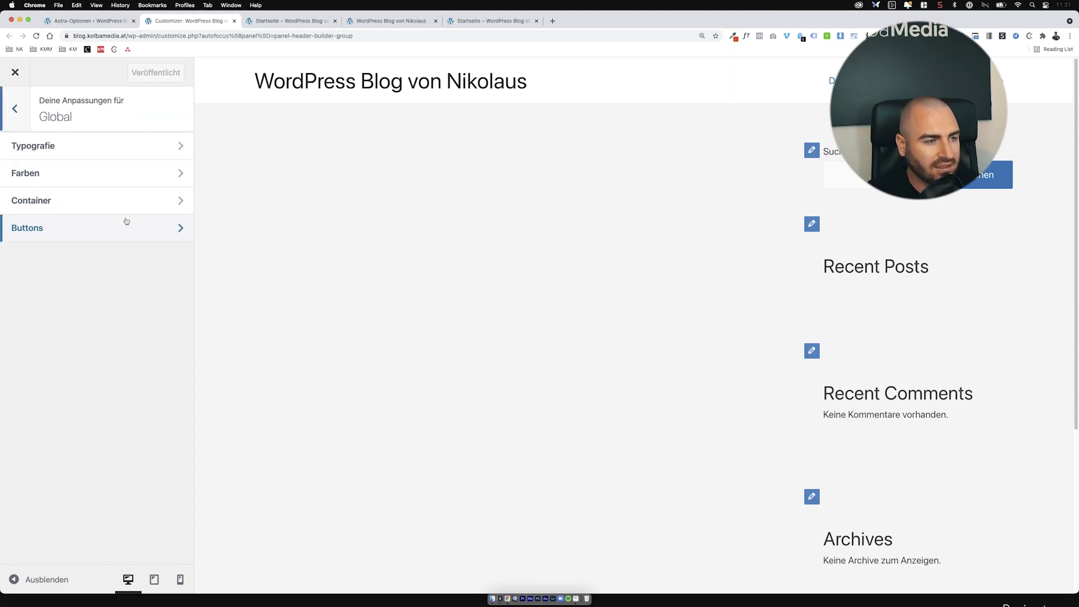
{"action": "left_click", "coordinate": [148, 157]}
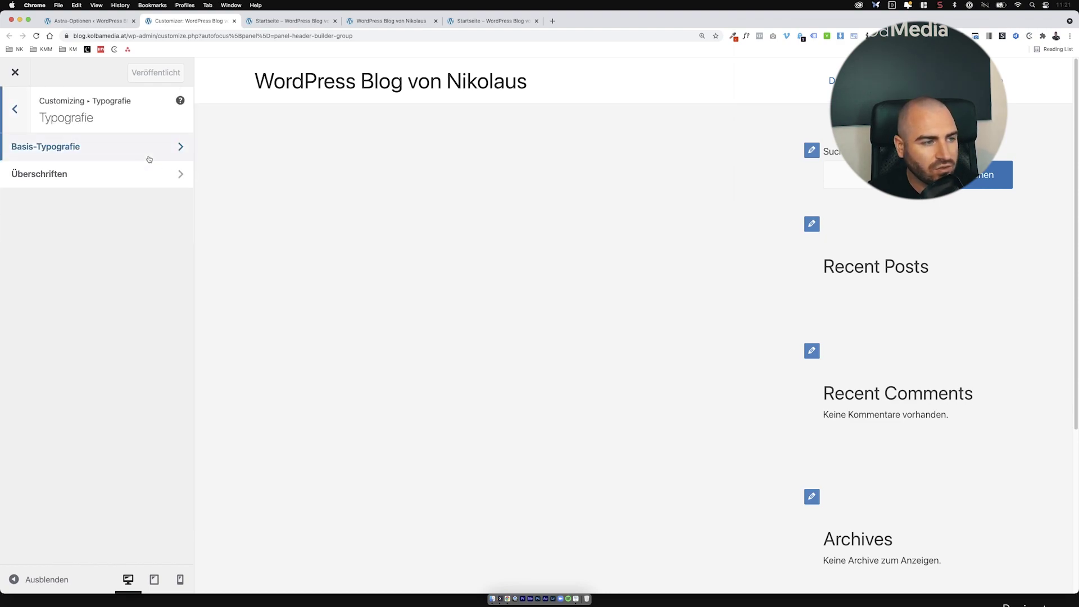
{"action": "left_click", "coordinate": [149, 159]}
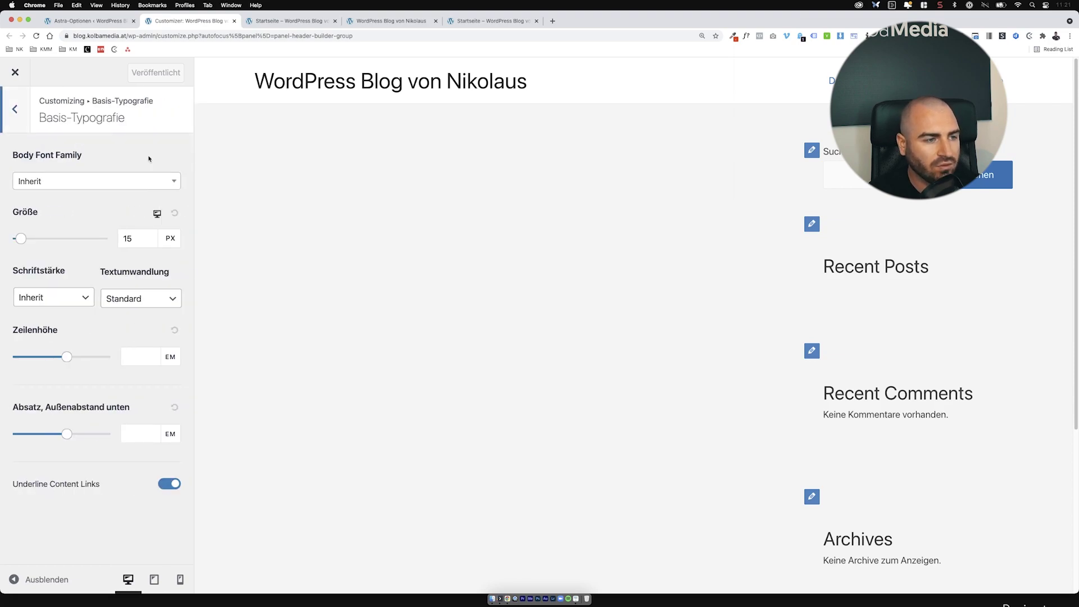
{"action": "left_click", "coordinate": [160, 179]}
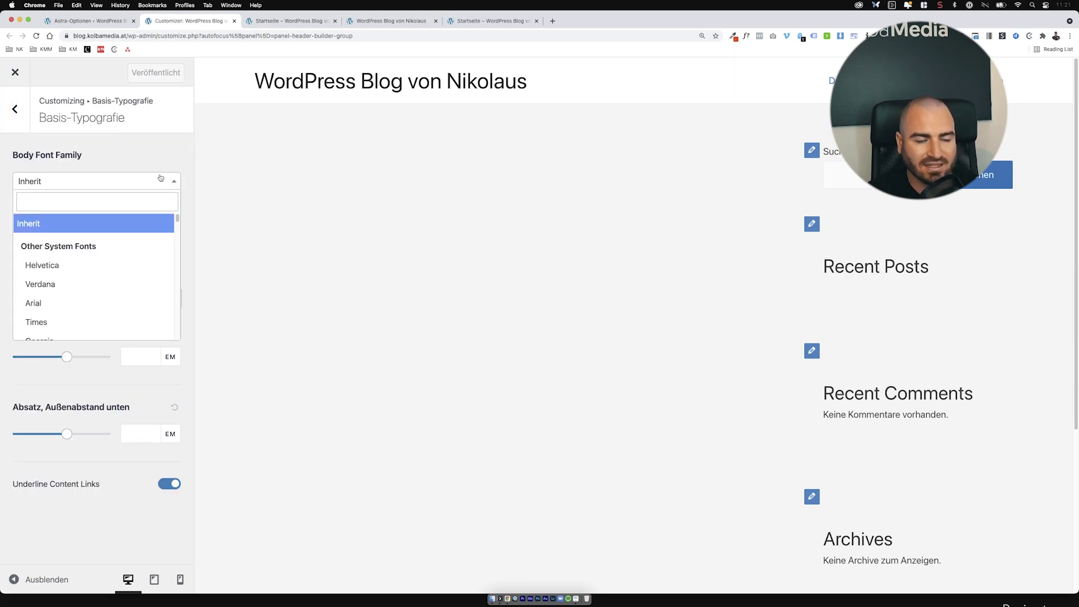
{"action": "type", "text": "L"}
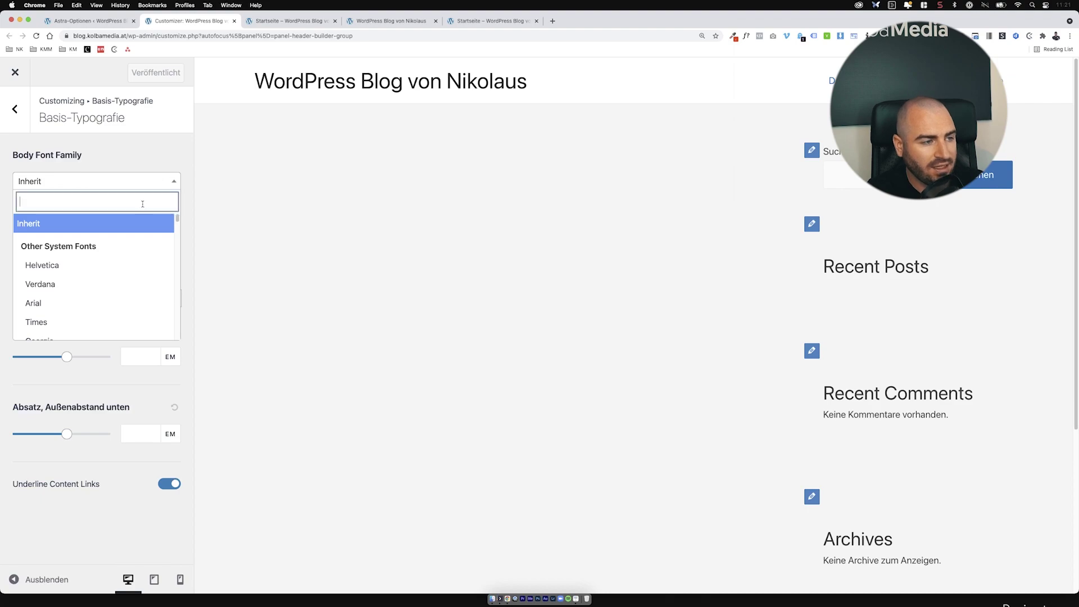
{"action": "type", "text": "ato"}
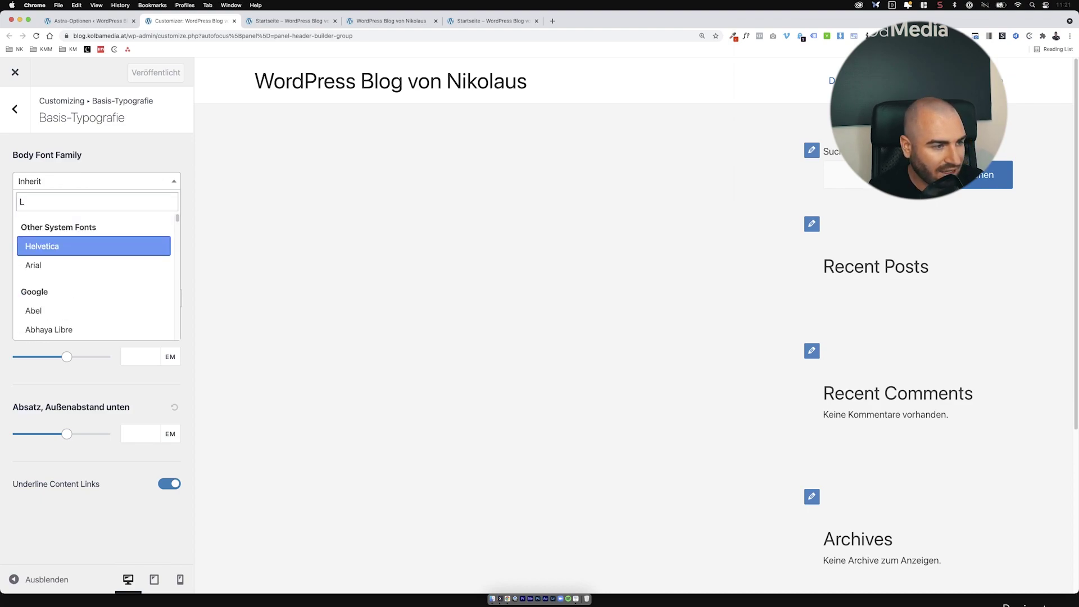
{"action": "left_click", "coordinate": [144, 242]}
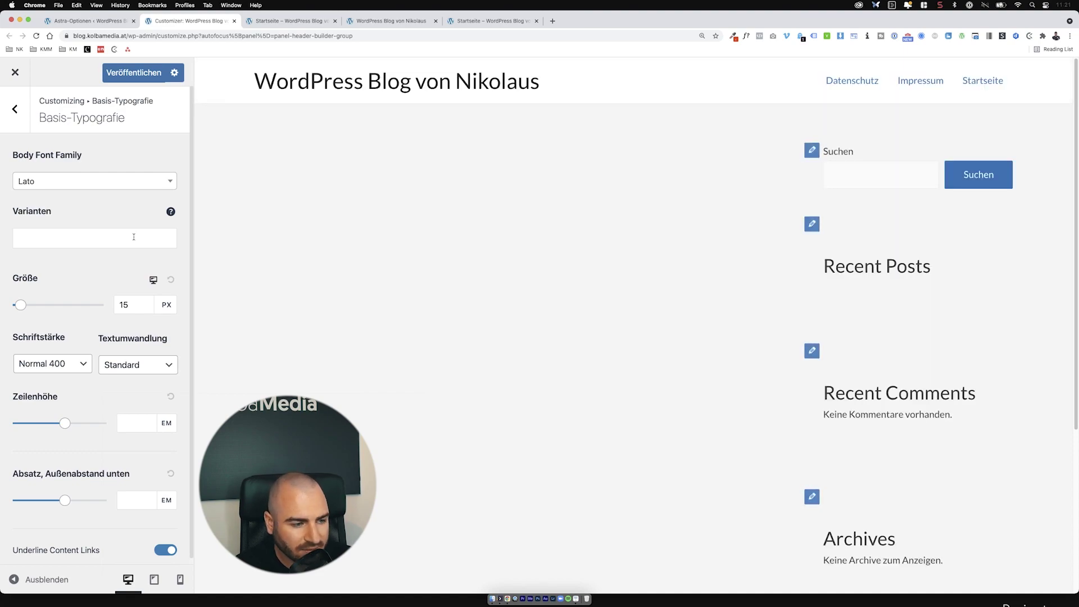
{"action": "scroll", "coordinate": [861, 455], "scroll_direction": "down", "scroll_amount": 5}
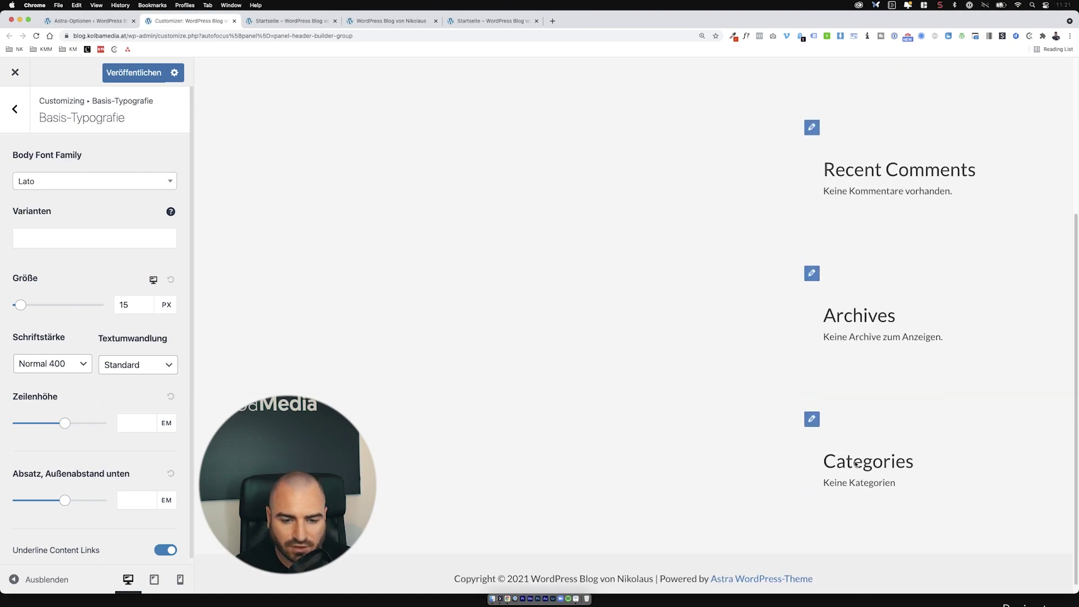
{"action": "scroll", "coordinate": [877, 434], "scroll_direction": "up", "scroll_amount": 5}
{"action": "left_click", "coordinate": [25, 111]}
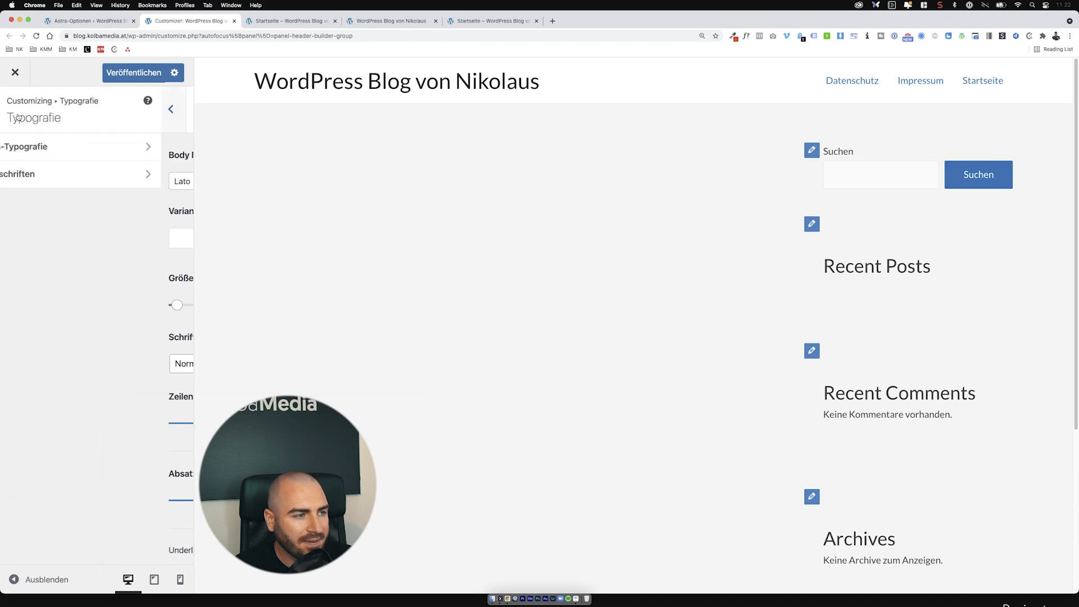
Step: Set the Überschriften heading font family to Lato and publish the font changes
{"action": "left_click", "coordinate": [67, 176]}
{"action": "left_click", "coordinate": [111, 177]}
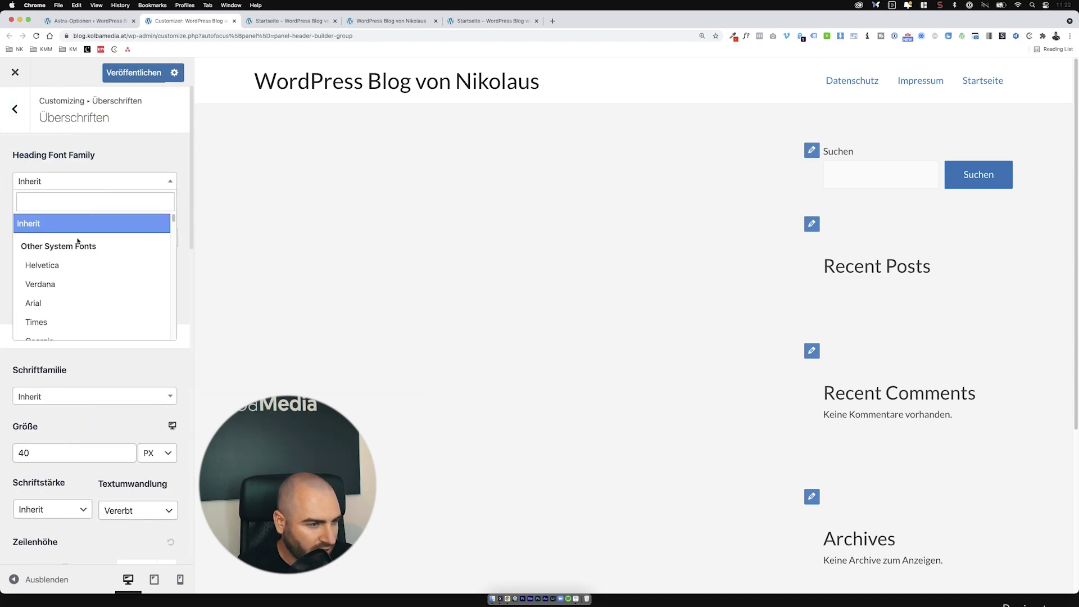
{"action": "type", "text": "Lato"}
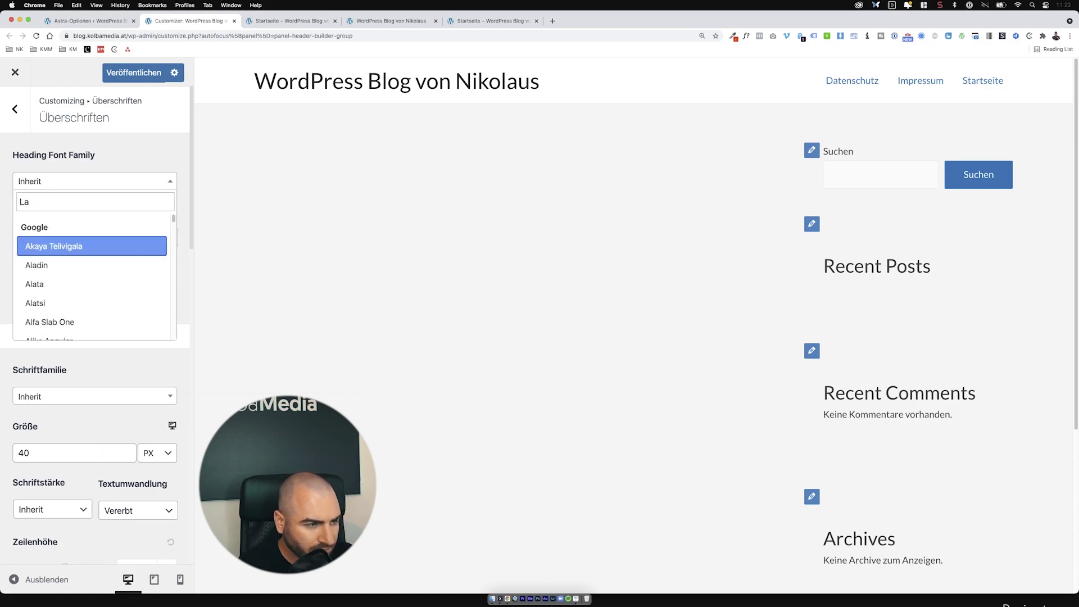
{"action": "left_click", "coordinate": [90, 246]}
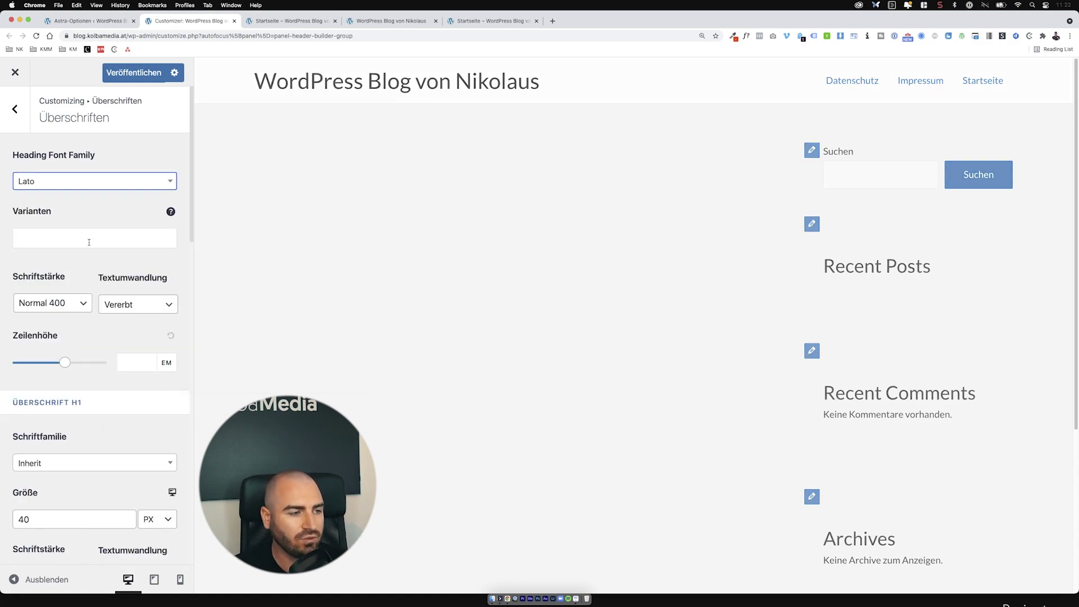
{"action": "left_click", "coordinate": [14, 109]}
{"action": "left_click", "coordinate": [116, 81]}
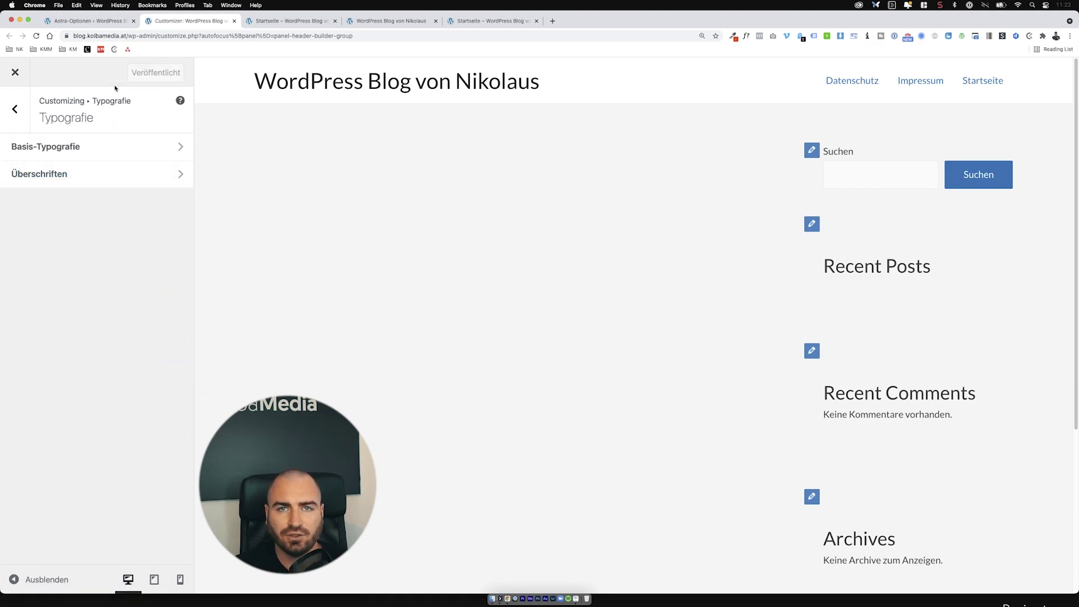
{"action": "left_click", "coordinate": [19, 118]}
{"action": "left_click", "coordinate": [65, 178]}
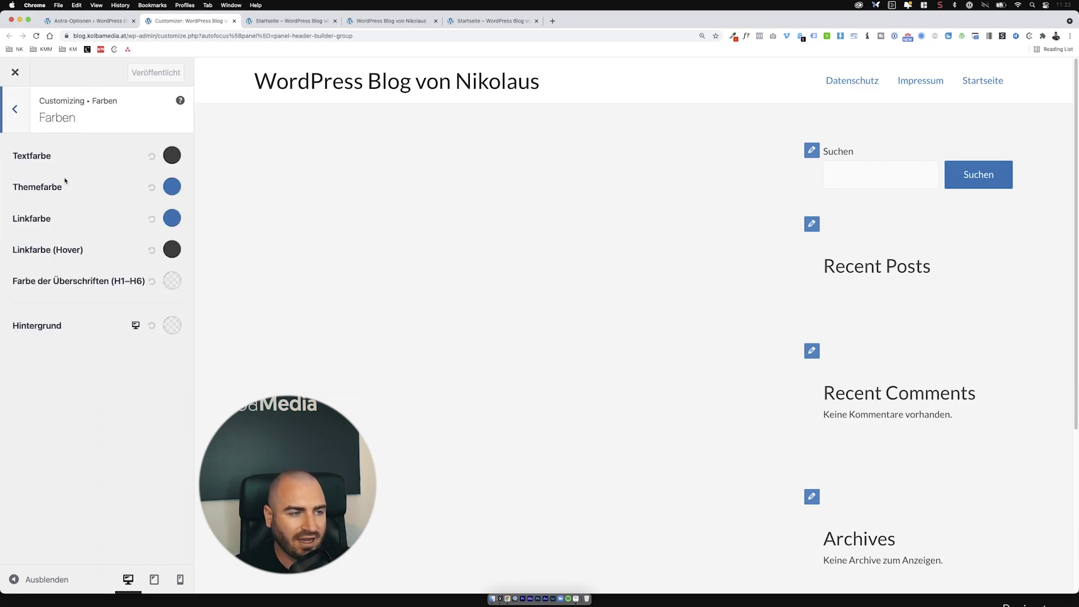
Step: Change the Themefarbe and Linkfarbe colours from blue to red
{"action": "left_click", "coordinate": [172, 155]}
{"action": "left_click", "coordinate": [149, 445]}
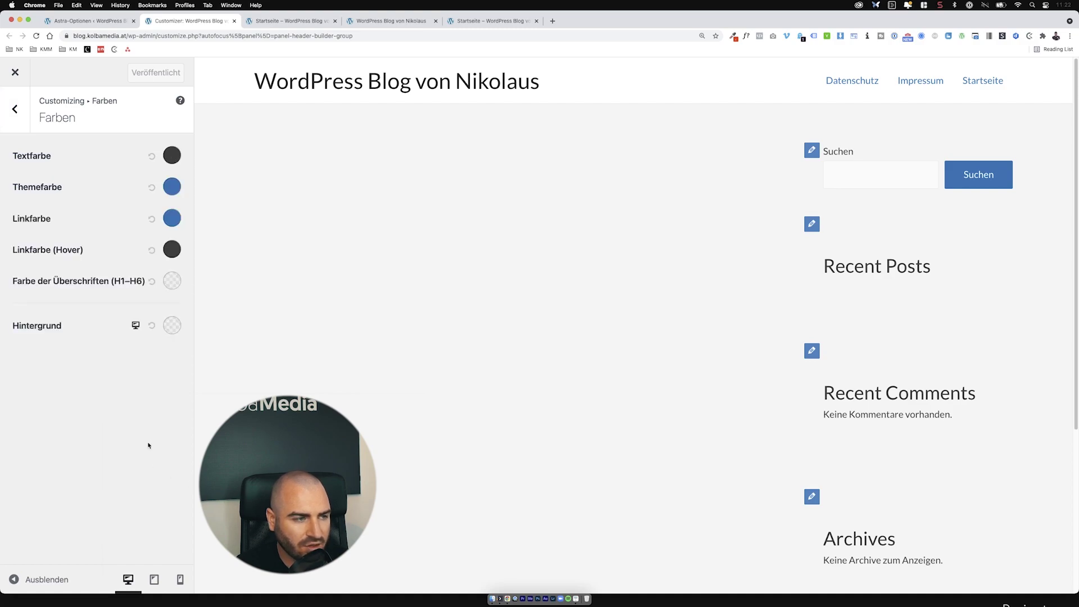
{"action": "left_click", "coordinate": [171, 183]}
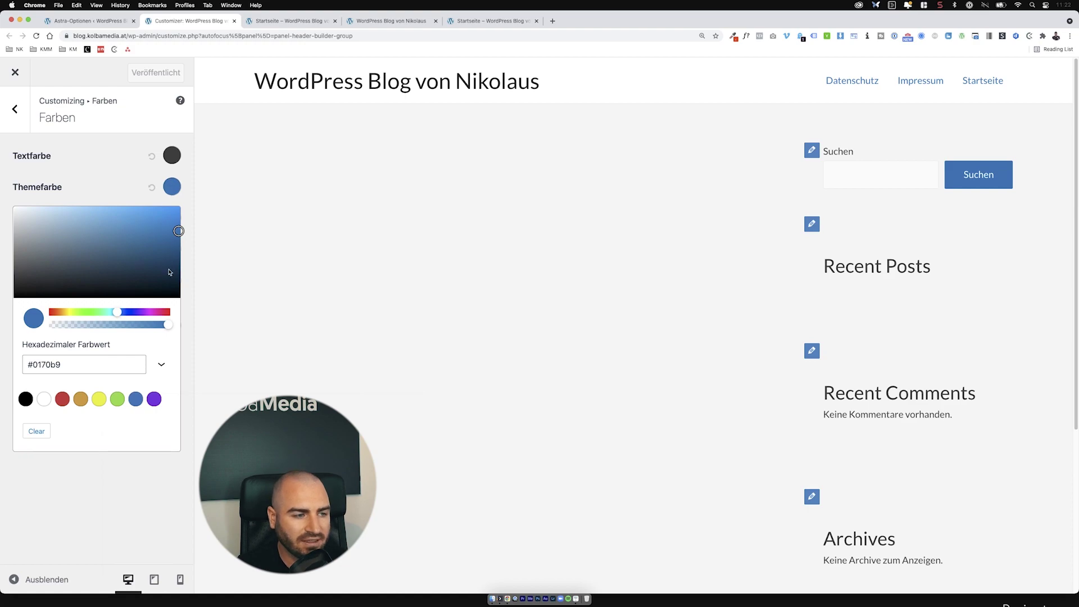
{"action": "left_click", "coordinate": [166, 312]}
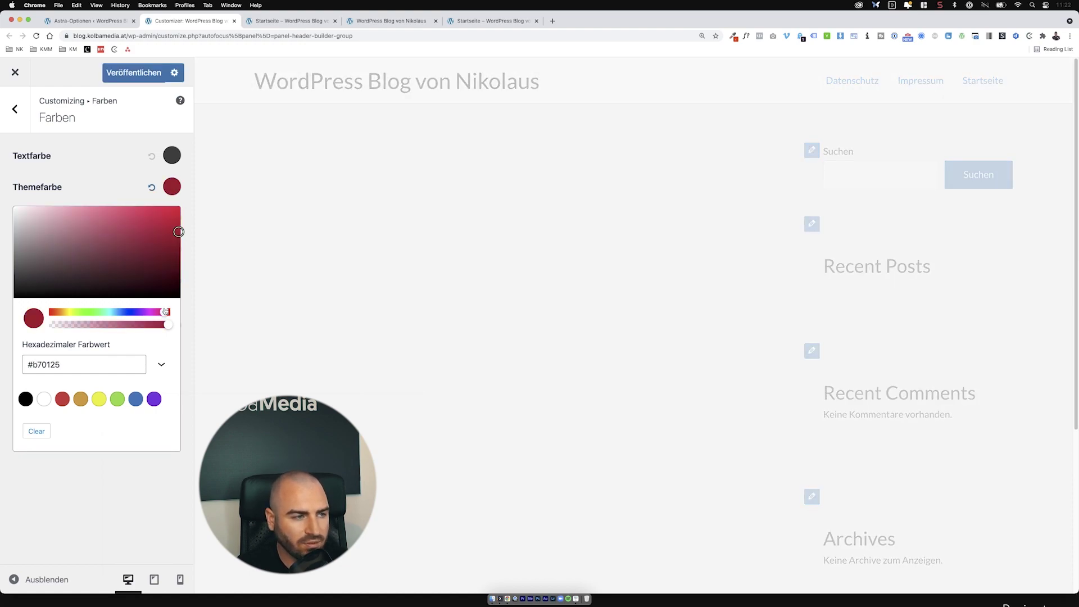
{"action": "key", "text": "Escape"}
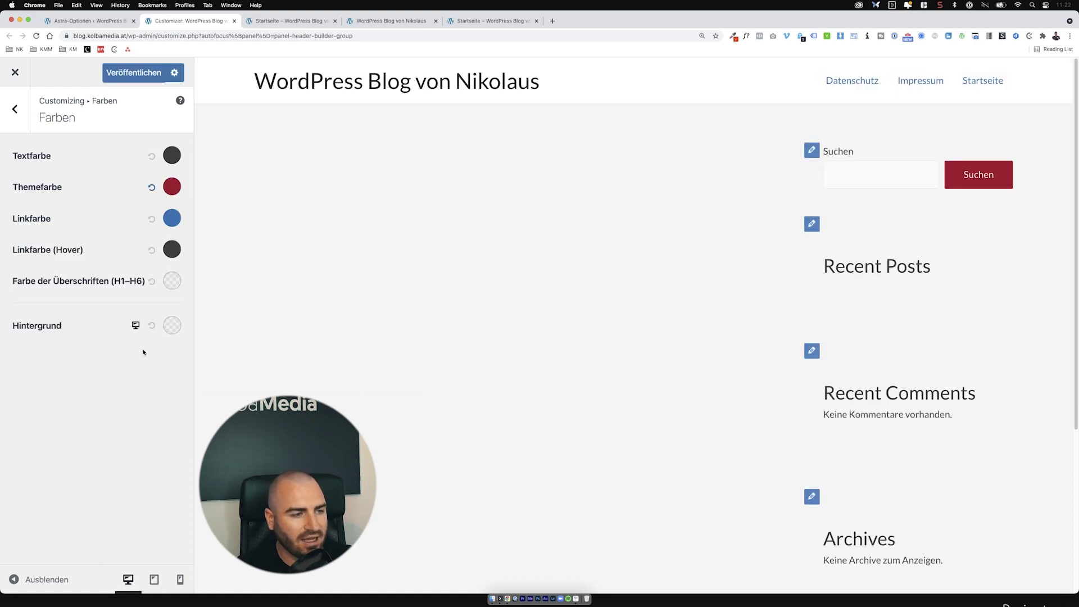
{"action": "left_click", "coordinate": [172, 218]}
{"action": "left_click", "coordinate": [62, 430]}
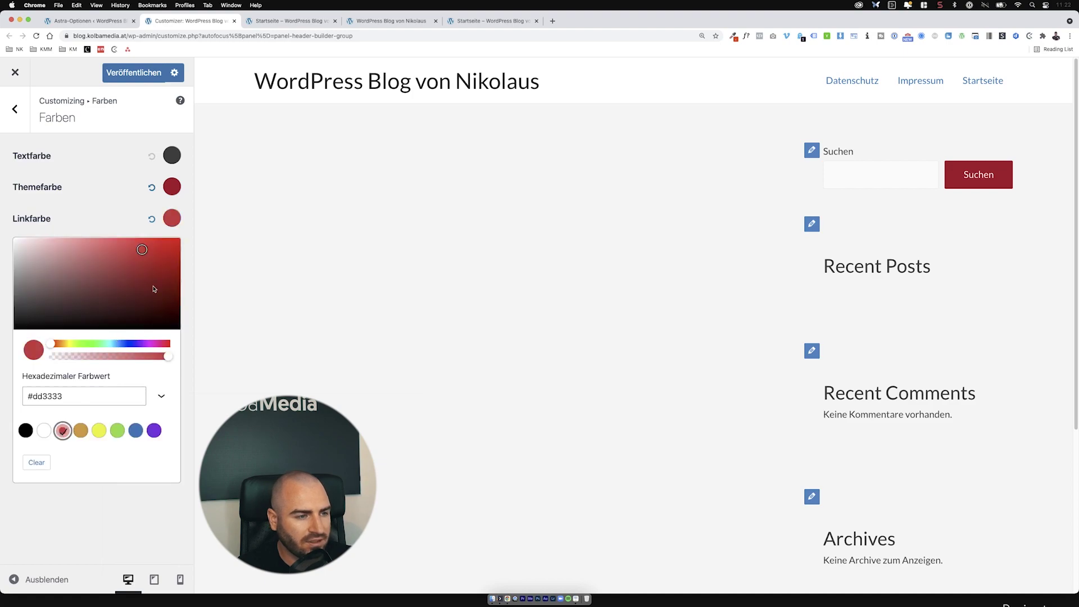
{"action": "left_click", "coordinate": [62, 399]}
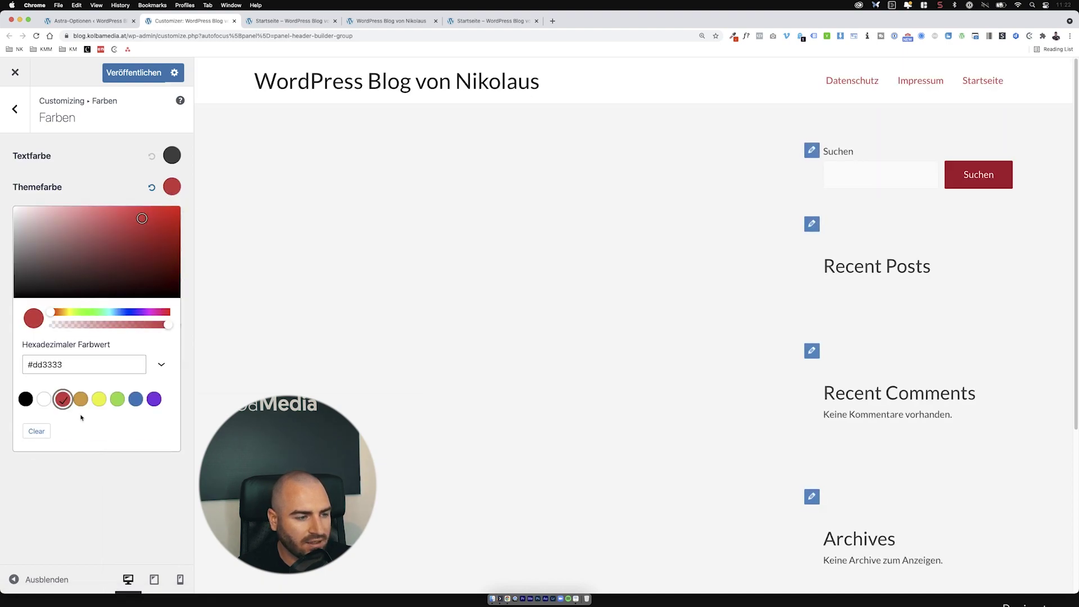
{"action": "key", "text": "Escape"}
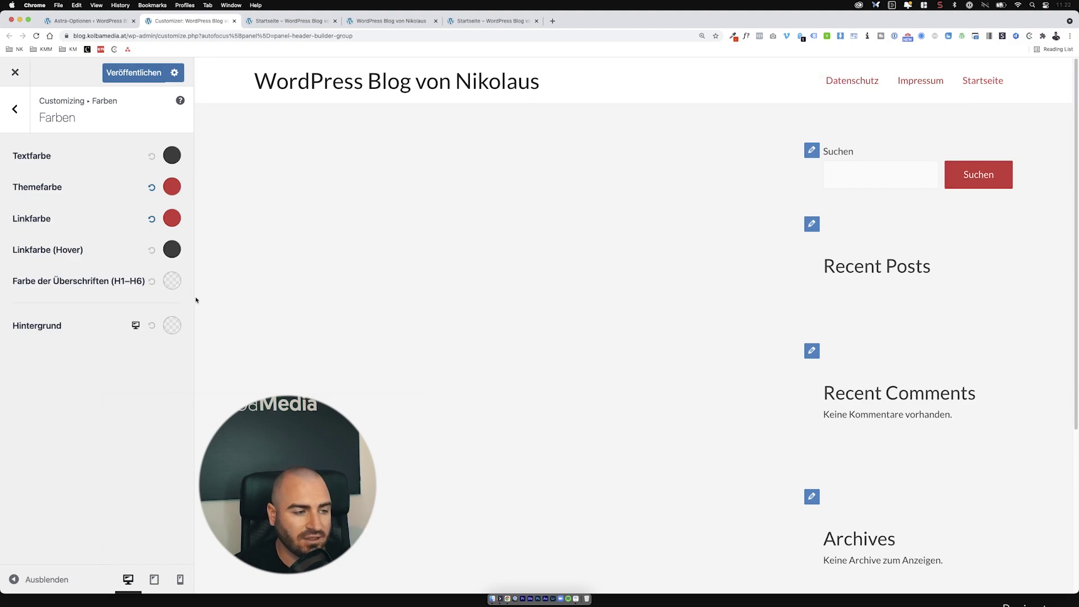
Step: Keep the Hintergrund background colour white (#ffffff) after trying another shade
{"action": "left_click", "coordinate": [181, 322]}
{"action": "left_click_drag", "start_coordinate": [79, 475], "coordinate": [14, 386]}
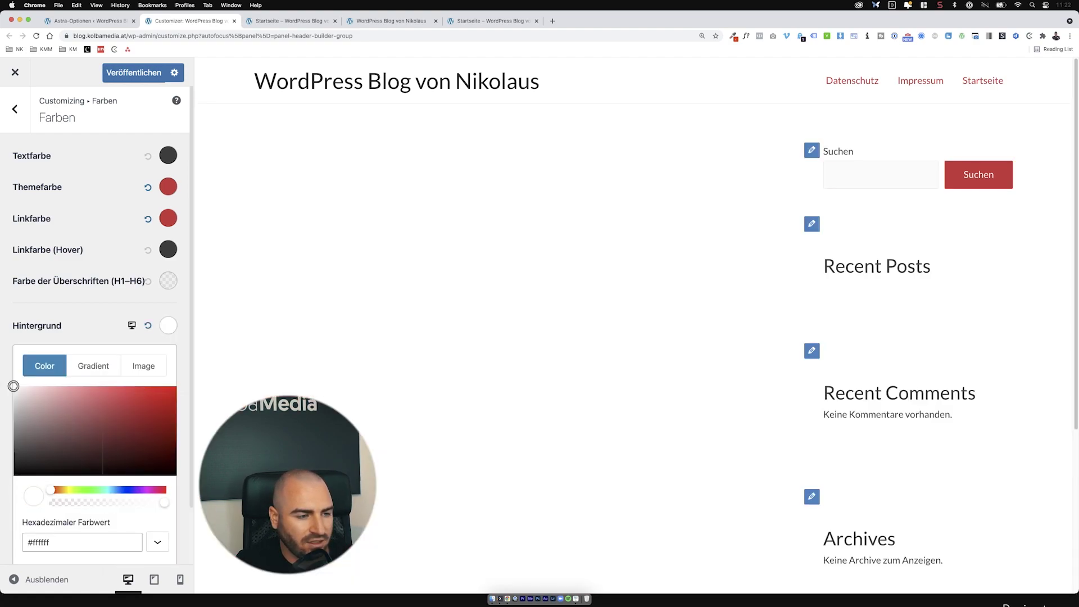
{"action": "left_click", "coordinate": [169, 325]}
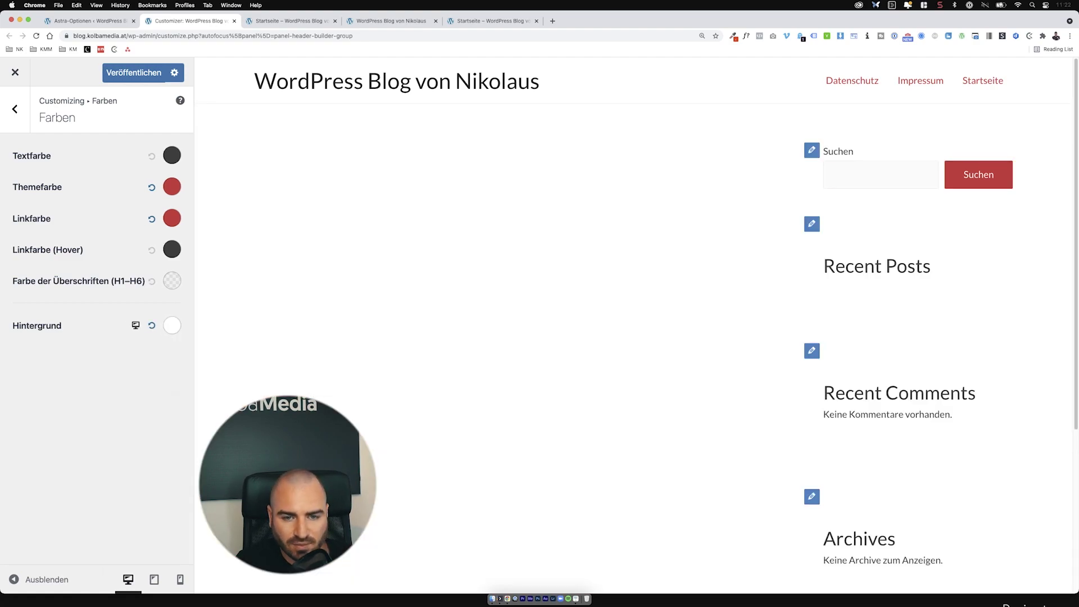
{"action": "left_click", "coordinate": [168, 326]}
{"action": "left_click_drag", "start_coordinate": [135, 416], "coordinate": [13, 386]}
{"action": "left_click", "coordinate": [57, 325]}
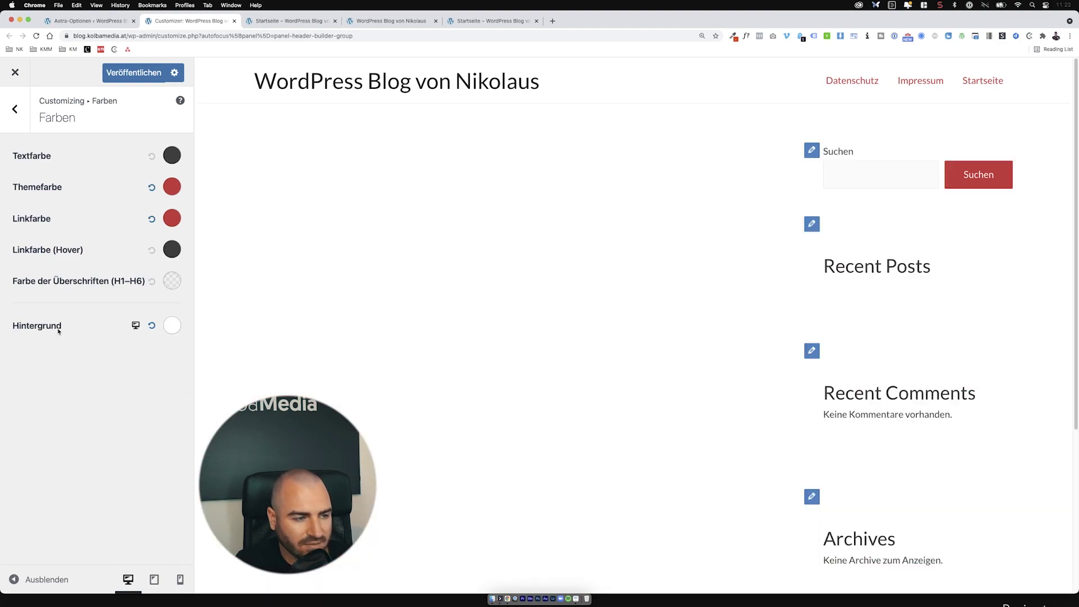
{"action": "left_click", "coordinate": [9, 119]}
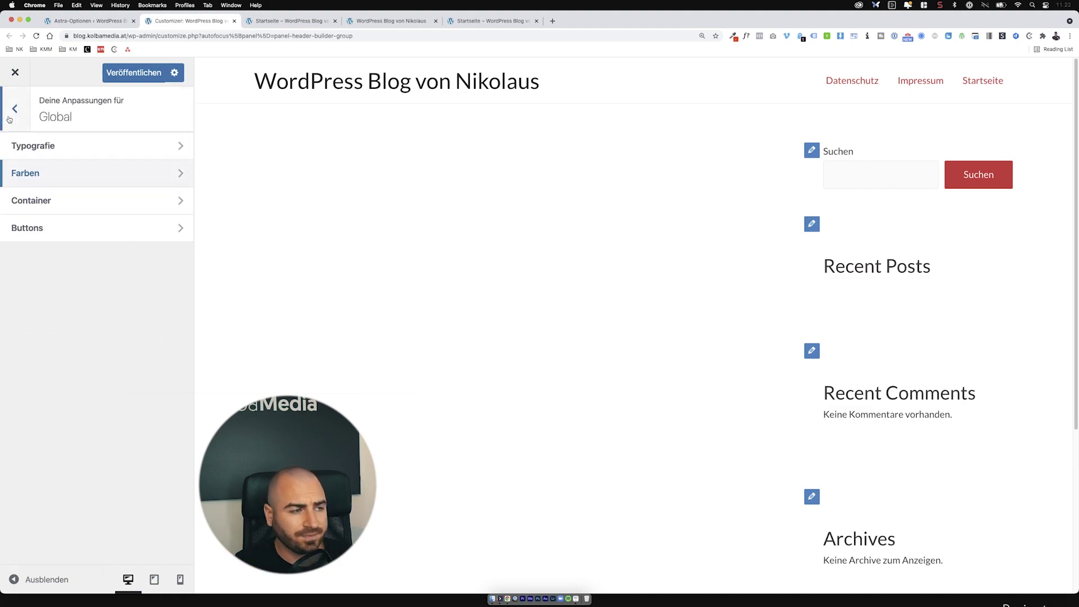
{"action": "left_click", "coordinate": [31, 198]}
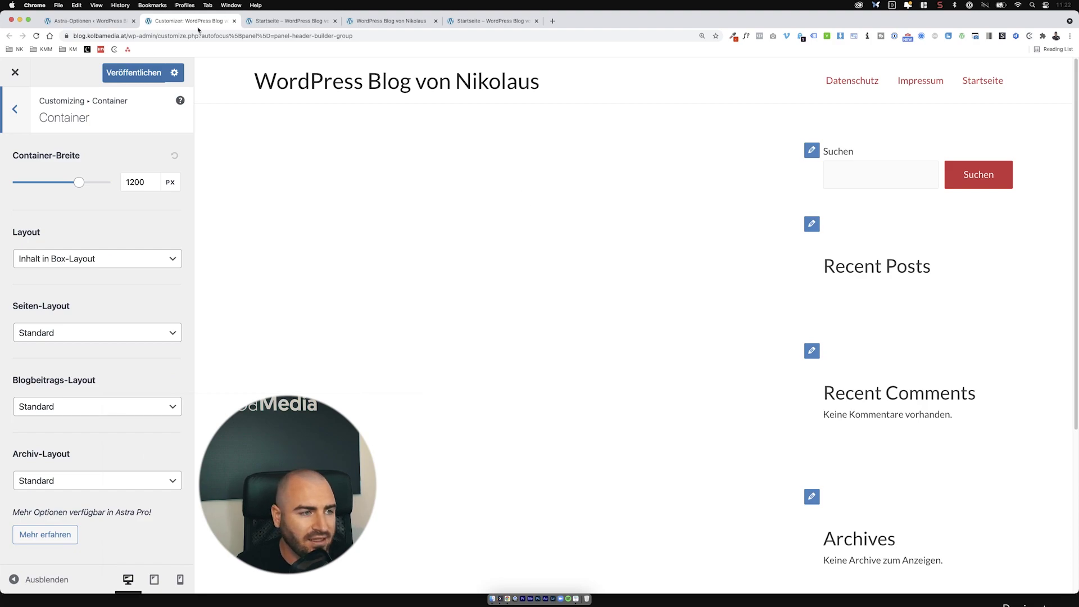
Step: Load the nikolaus-kolba.com reference site in a new browser tab
{"action": "left_click", "coordinate": [551, 23]}
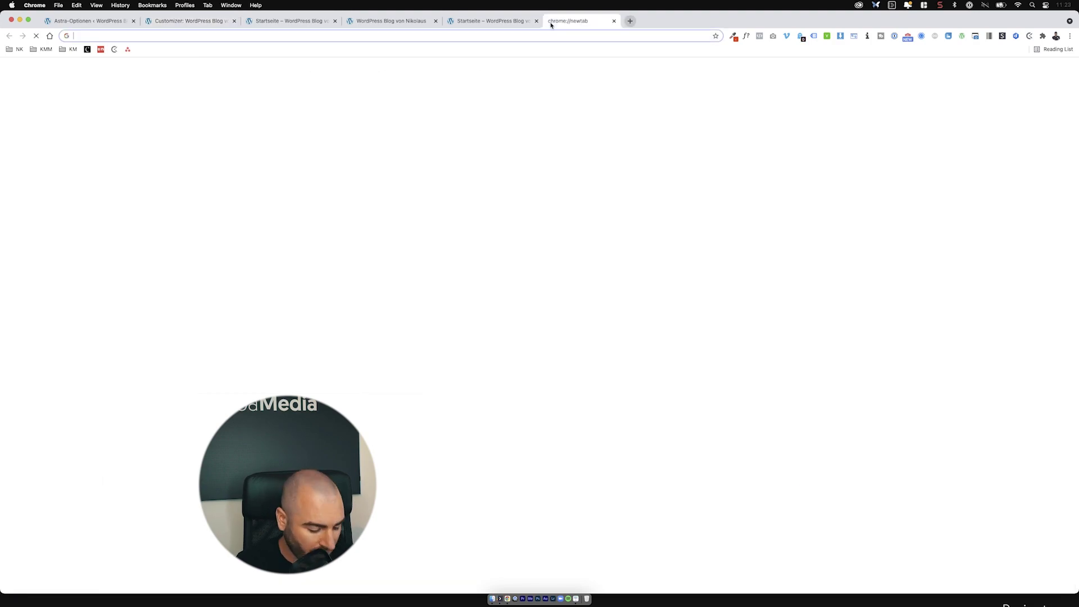
{"action": "type", "text": "nikol"}
{"action": "key", "text": "Return"}
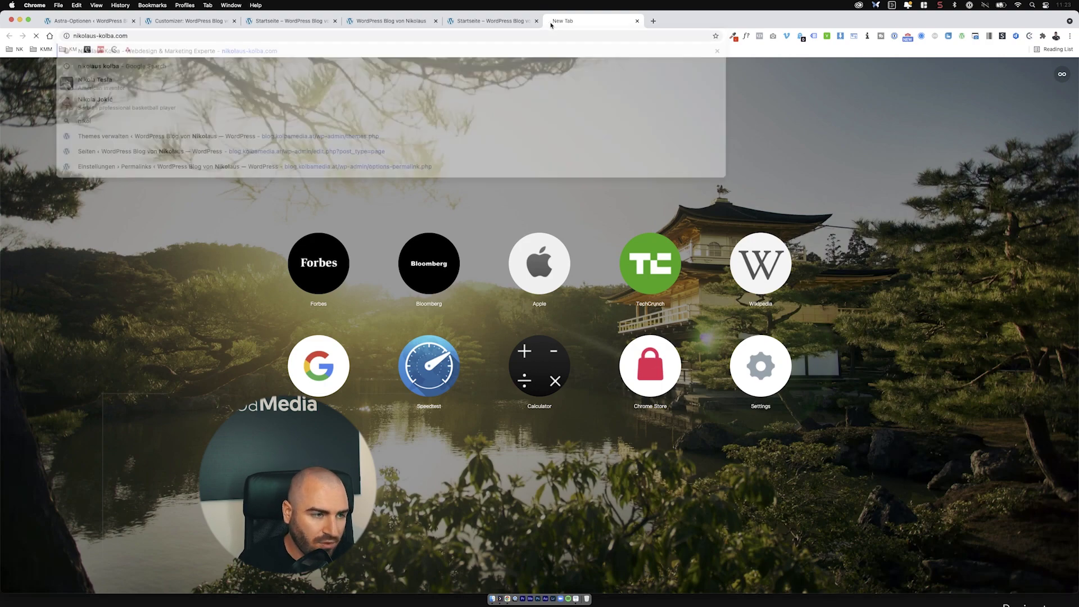
Step: Scroll through the live reference site, then return to the Customizer's Container settings
{"action": "scroll", "coordinate": [641, 159], "scroll_direction": "down", "scroll_amount": 7}
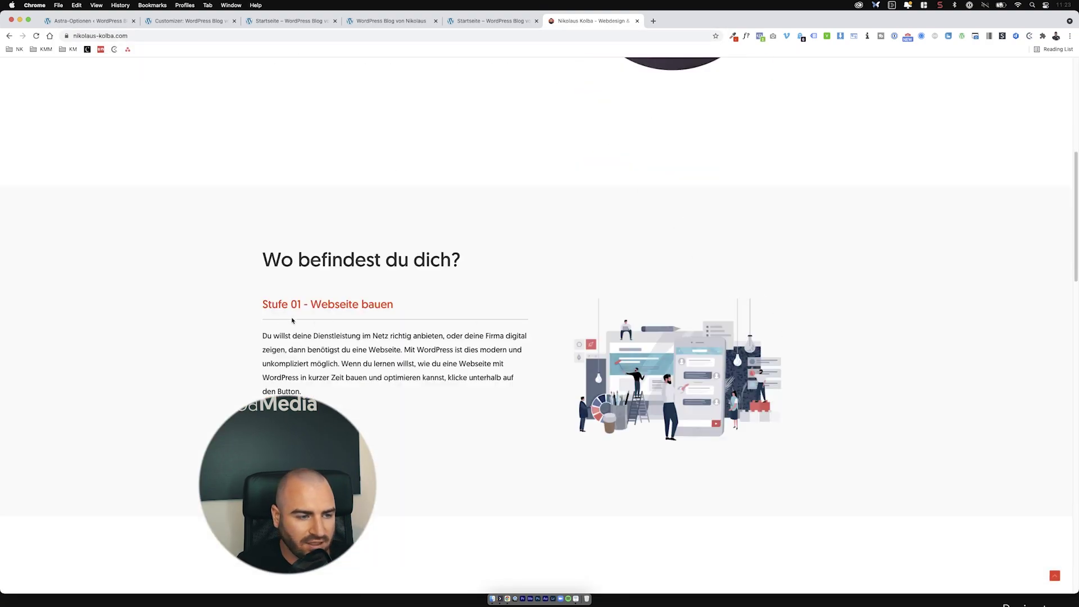
{"action": "scroll", "coordinate": [765, 370], "scroll_direction": "up", "scroll_amount": 7}
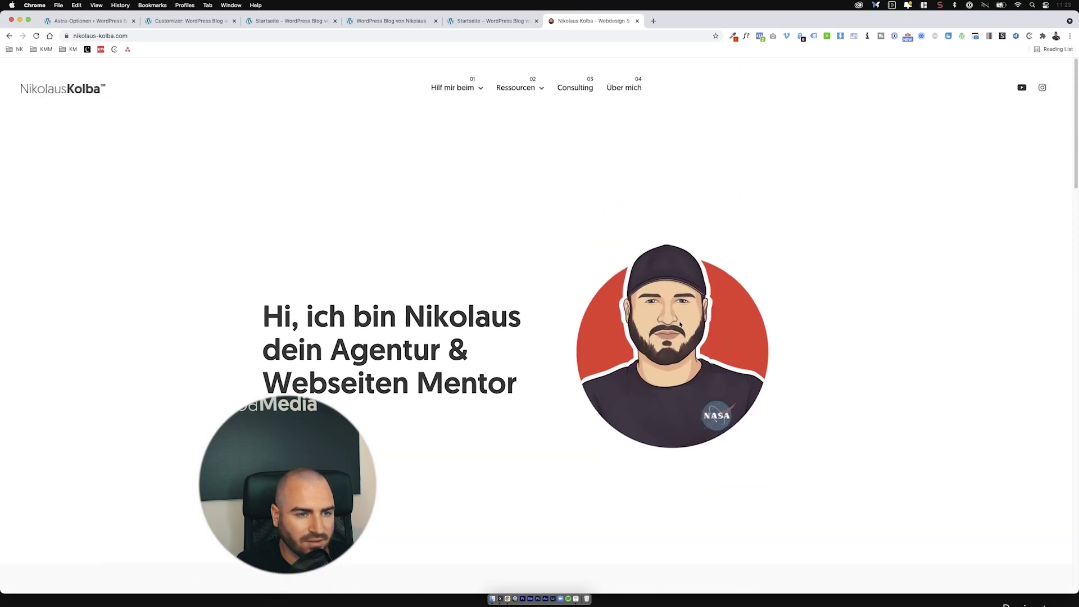
{"action": "scroll", "coordinate": [680, 325], "scroll_direction": "down", "scroll_amount": 7}
{"action": "scroll", "coordinate": [382, 182], "scroll_direction": "up", "scroll_amount": 7}
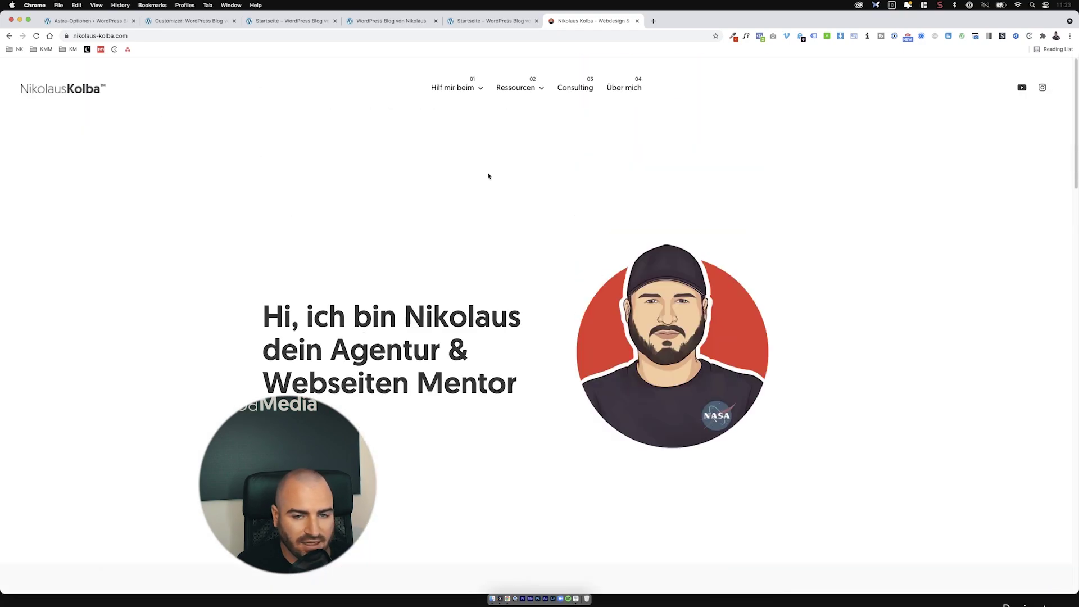
{"action": "scroll", "coordinate": [489, 176], "scroll_direction": "down", "scroll_amount": 20}
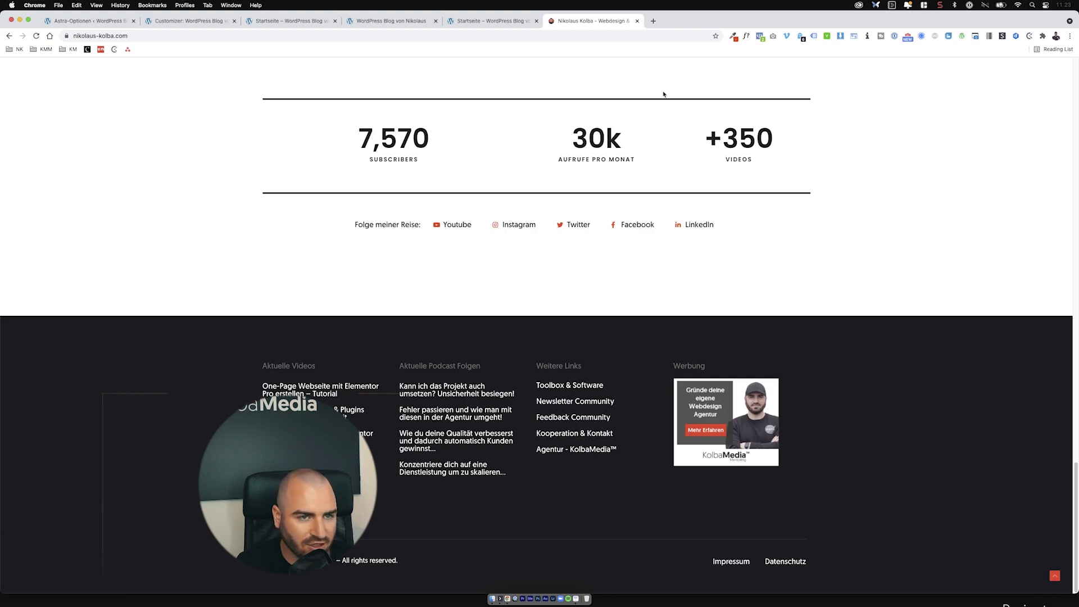
{"action": "left_click_drag", "start_coordinate": [241, 593], "coordinate": [259, 236]}
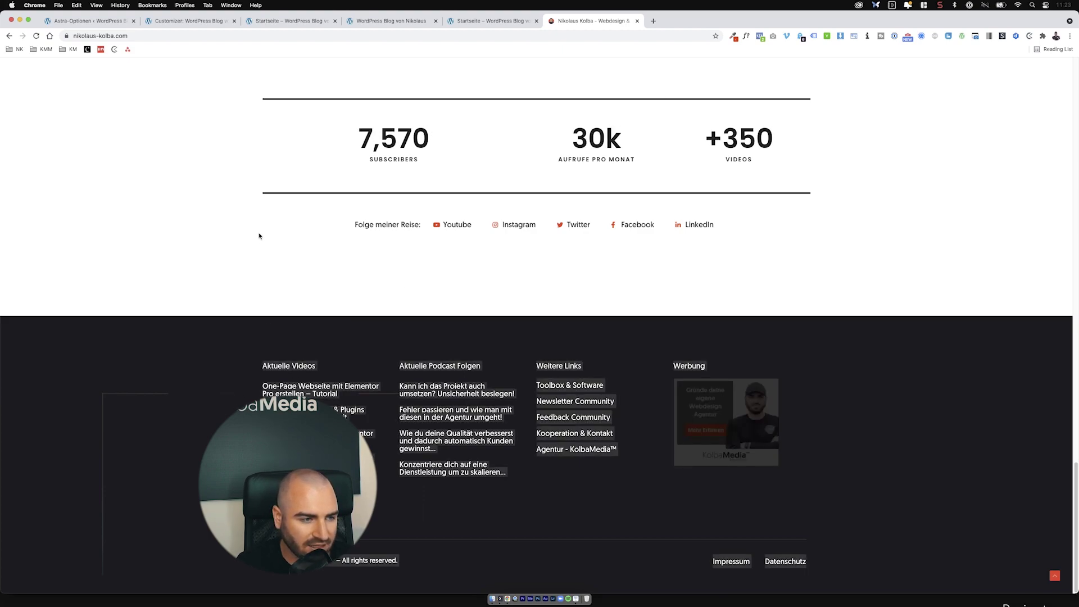
{"action": "scroll", "coordinate": [540, 326], "scroll_direction": "up", "scroll_amount": 15}
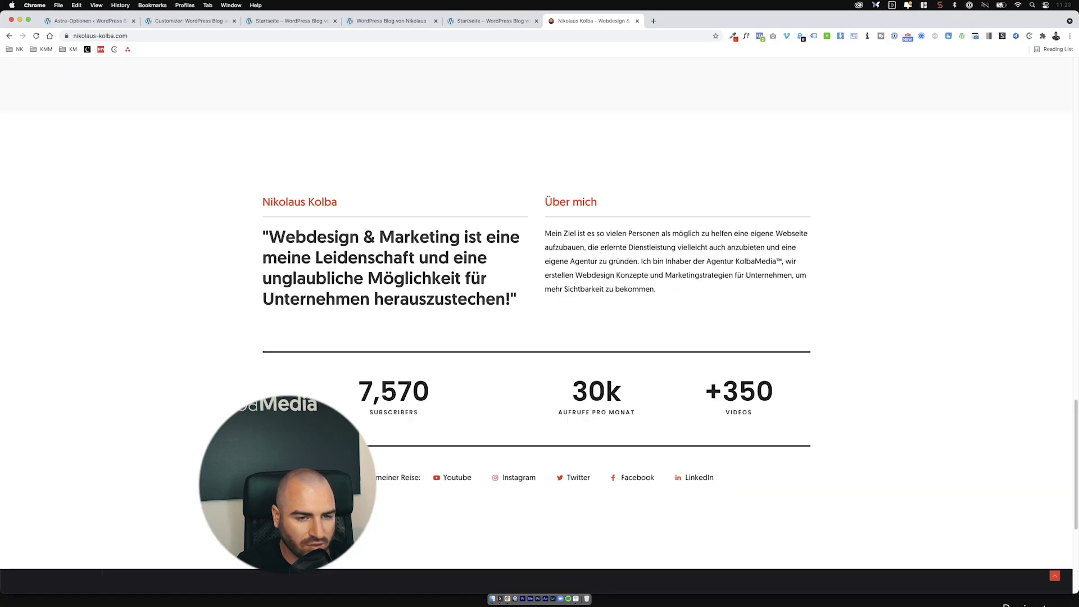
{"action": "scroll", "coordinate": [540, 326], "scroll_direction": "down", "scroll_amount": 6}
{"action": "scroll", "coordinate": [510, 278], "scroll_direction": "down", "scroll_amount": 1}
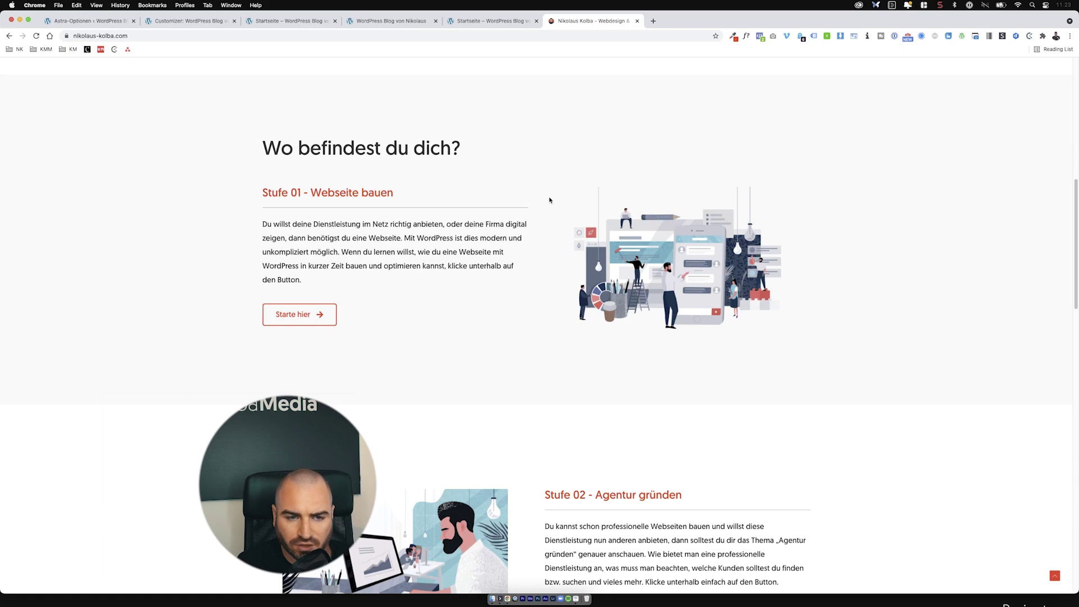
{"action": "left_click", "coordinate": [189, 21]}
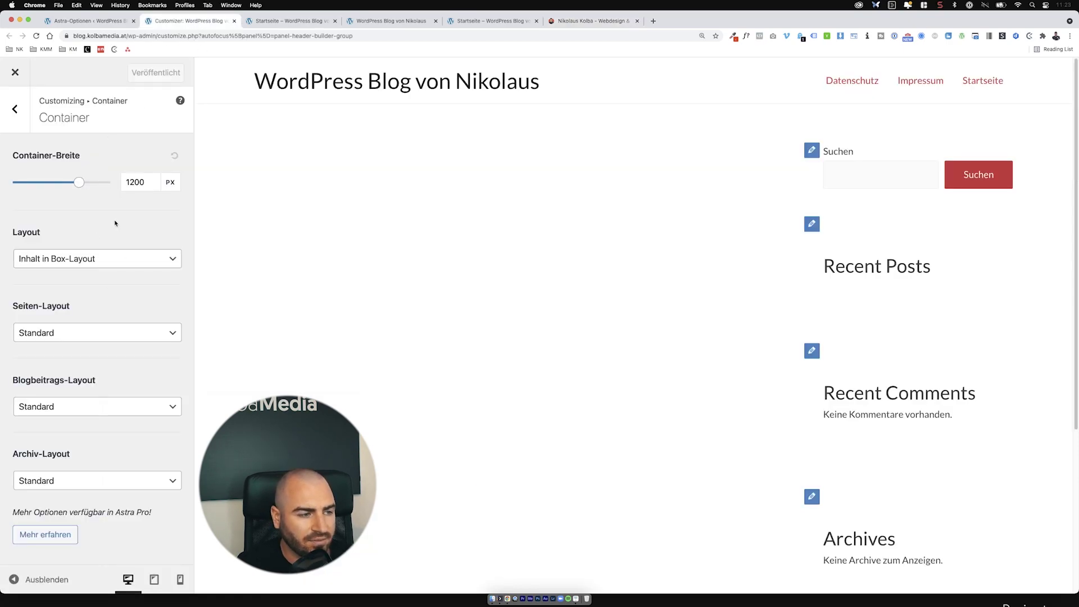
Step: Set the container layout to 'Volle Breite / Inhalt begrenzt', check against the live site, and return to Global
{"action": "left_click", "coordinate": [123, 264]}
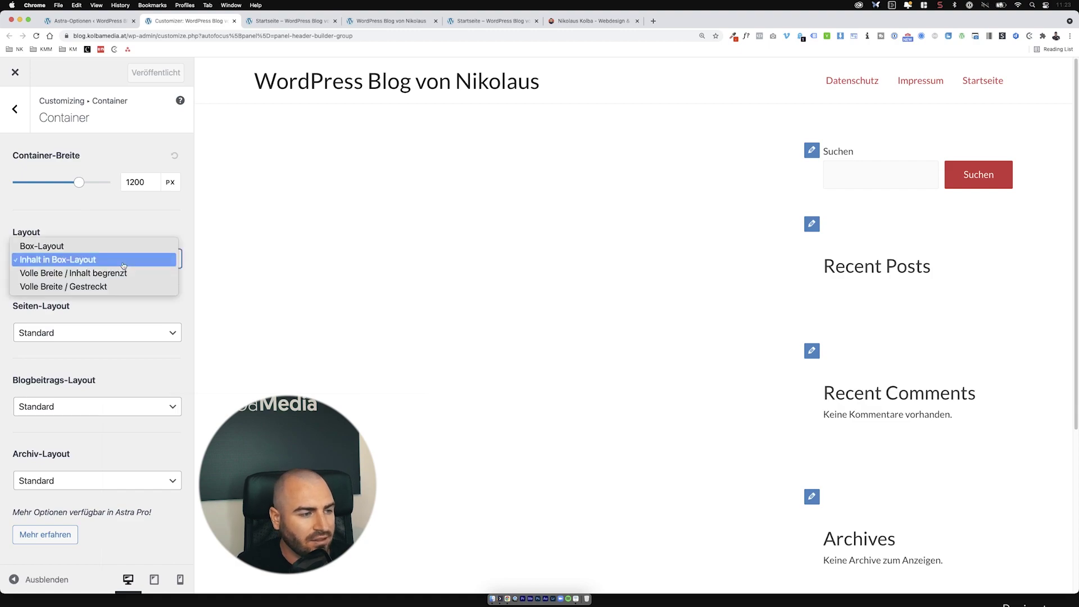
{"action": "left_click", "coordinate": [41, 274]}
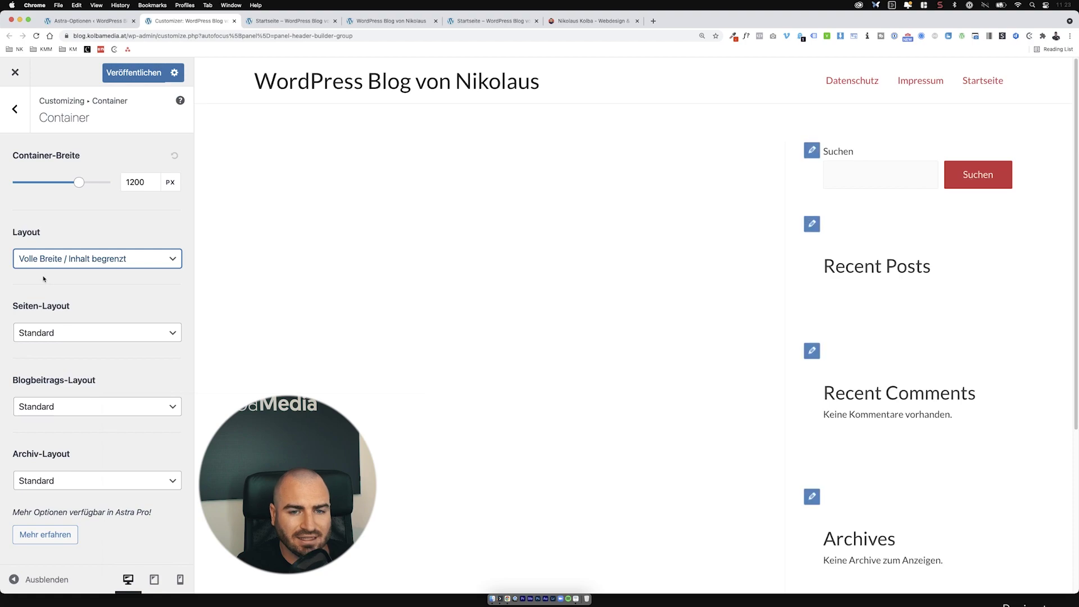
{"action": "left_click", "coordinate": [590, 21]}
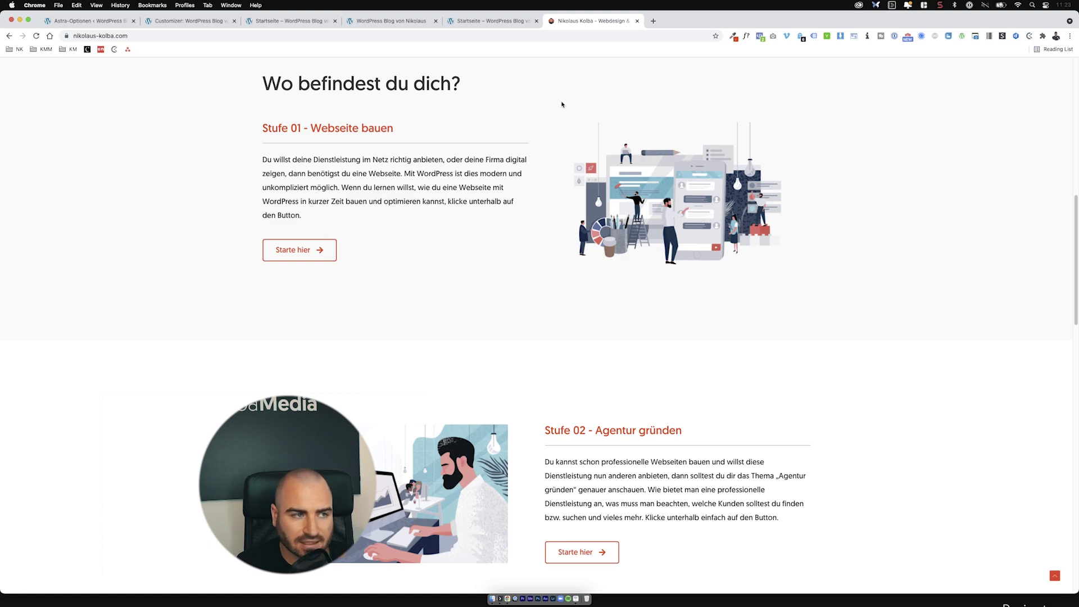
{"action": "left_click", "coordinate": [169, 21]}
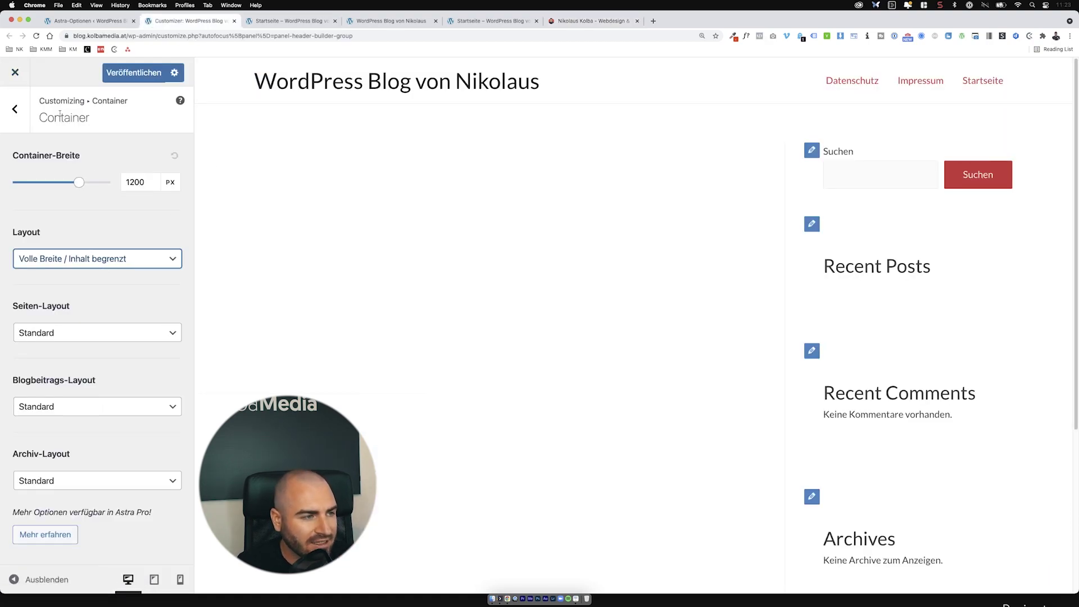
{"action": "left_click", "coordinate": [27, 111]}
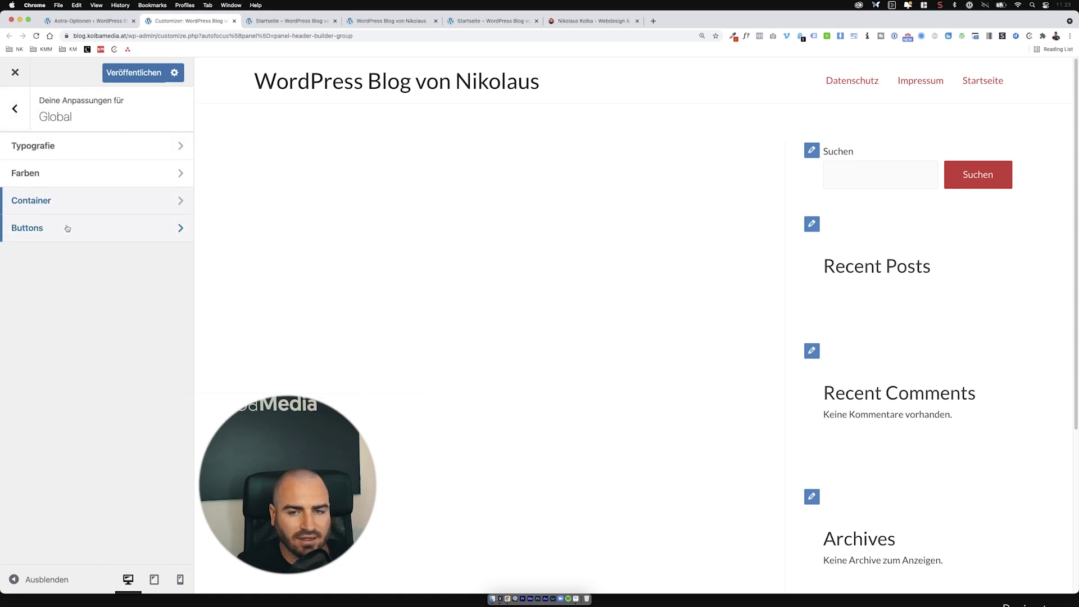
Step: Look at the Buttons settings, then go back to the main Customizer section list
{"action": "left_click", "coordinate": [67, 228]}
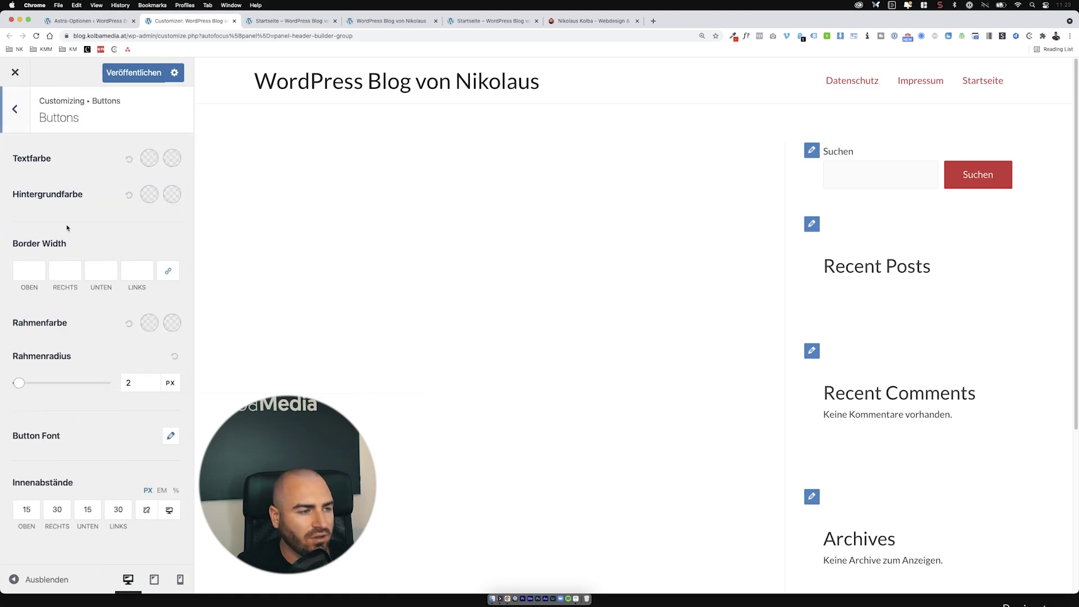
{"action": "left_click", "coordinate": [23, 119]}
{"action": "left_click", "coordinate": [22, 111]}
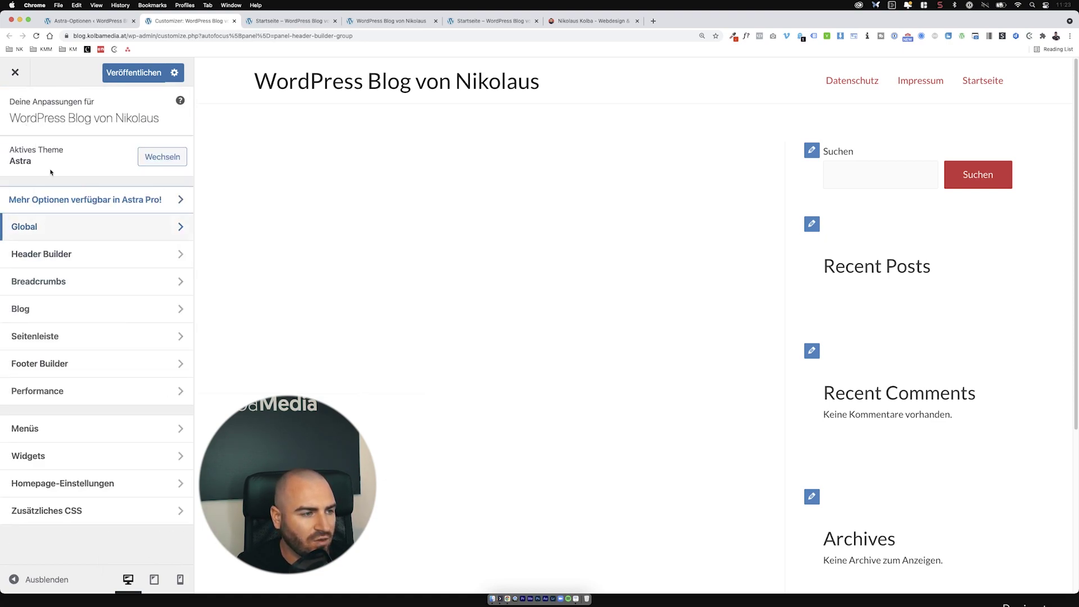
Step: Explore the Header Builder's design and element options, then open 'Site Identity & Logo'
{"action": "left_click", "coordinate": [82, 263]}
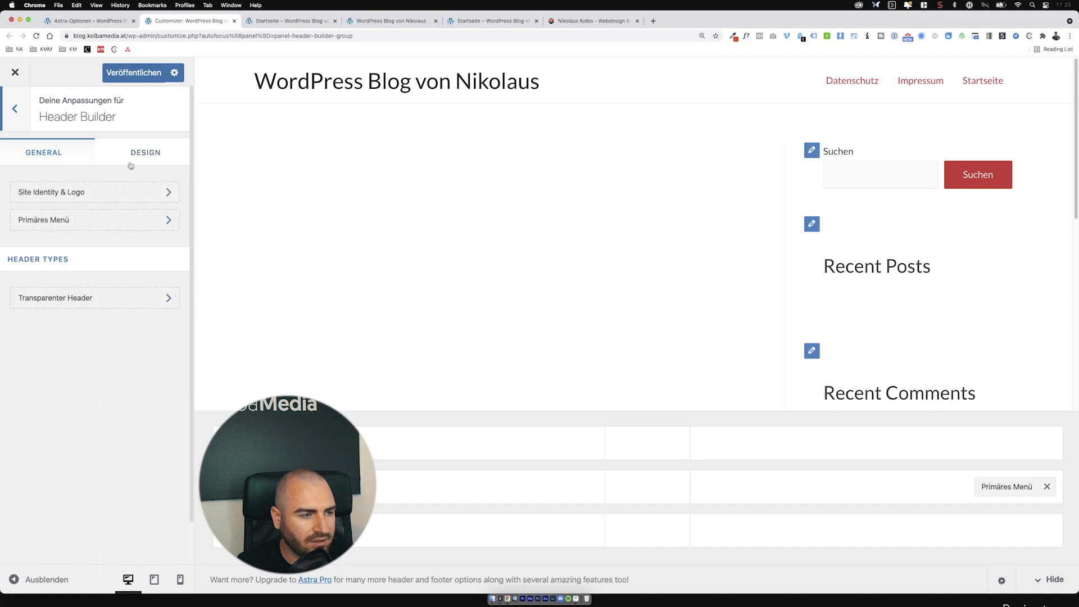
{"action": "left_click", "coordinate": [130, 163]}
{"action": "left_click", "coordinate": [78, 159]}
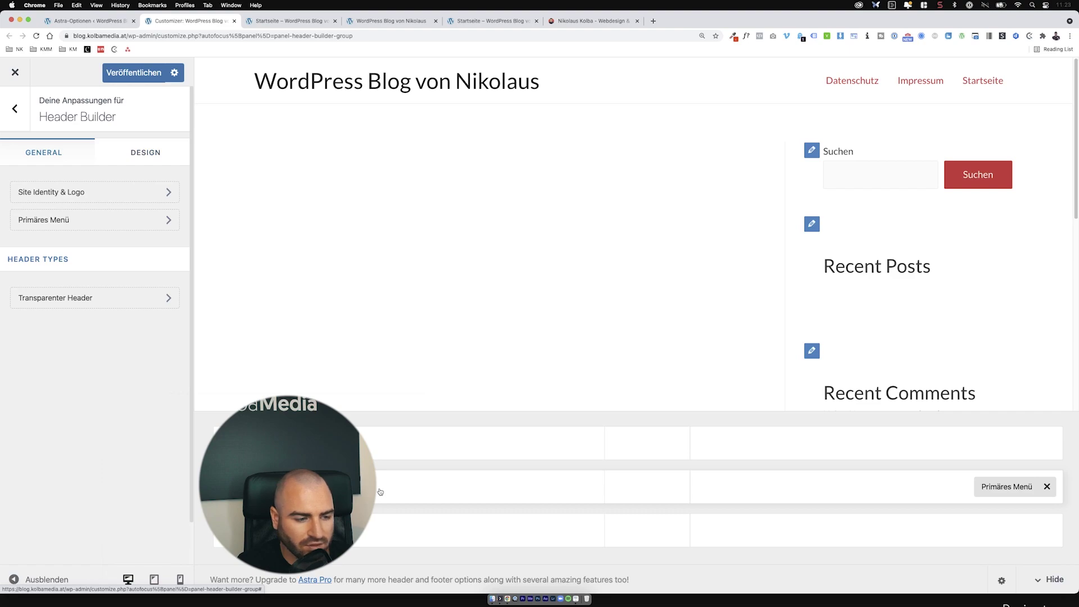
{"action": "left_click", "coordinate": [418, 485]}
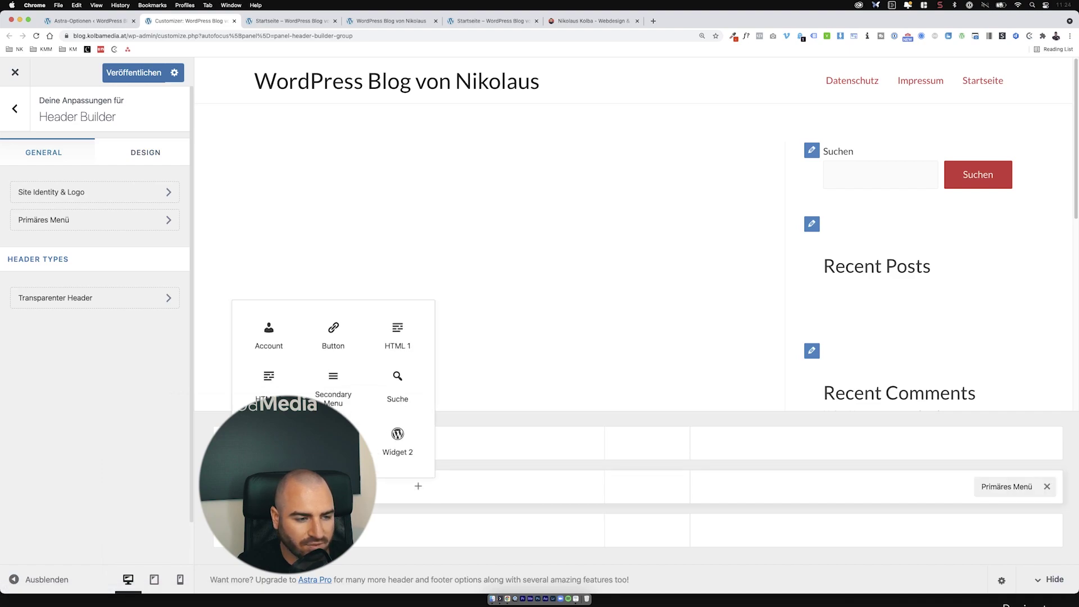
{"action": "left_click", "coordinate": [506, 475]}
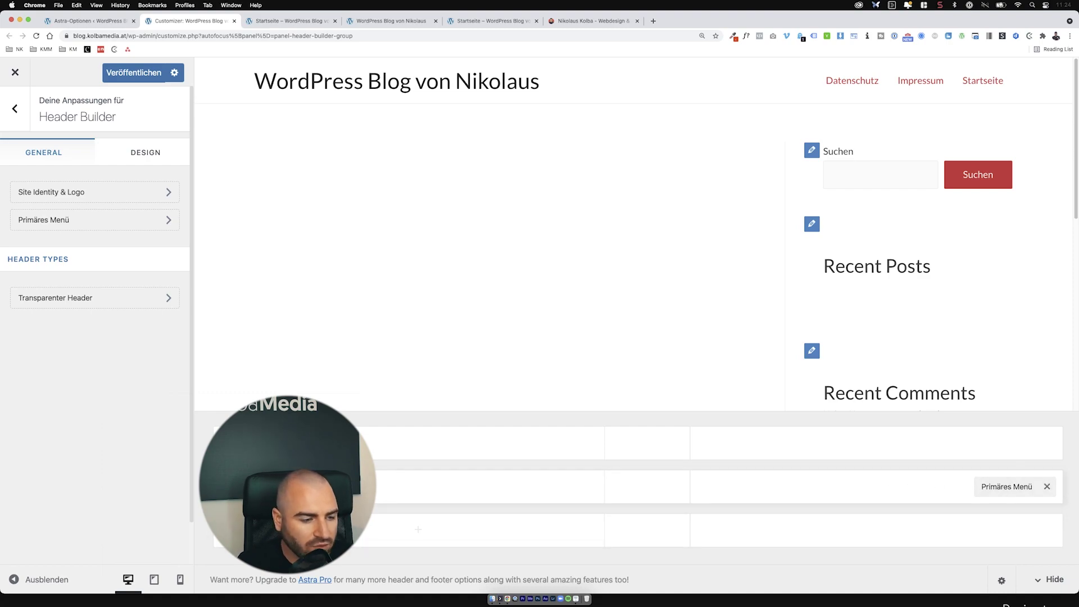
{"action": "left_click", "coordinate": [69, 193]}
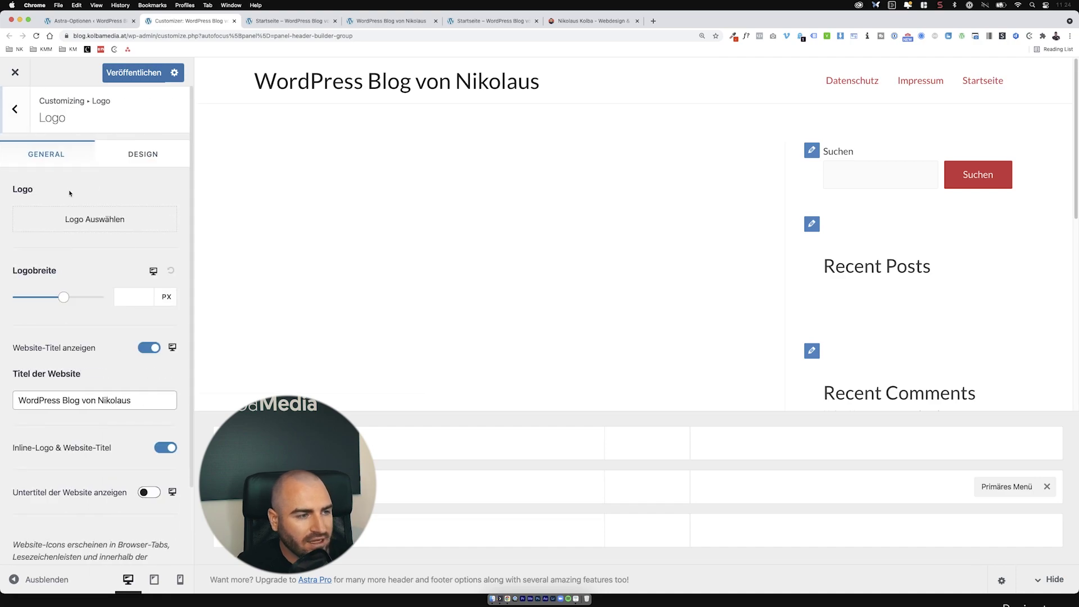
Step: Upload the NikolausKolba image and set it as the header logo without cropping
{"action": "left_click", "coordinate": [85, 223]}
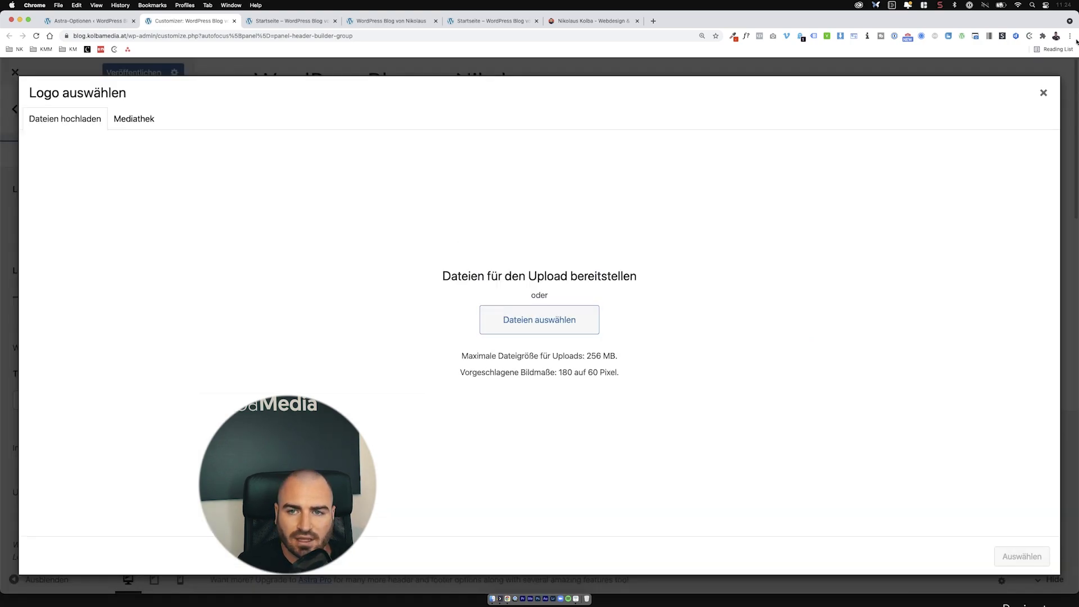
{"action": "mouse_move", "coordinate": [1074, 23]}
{"action": "left_click_drag", "start_coordinate": [1061, 28], "coordinate": [770, 309]}
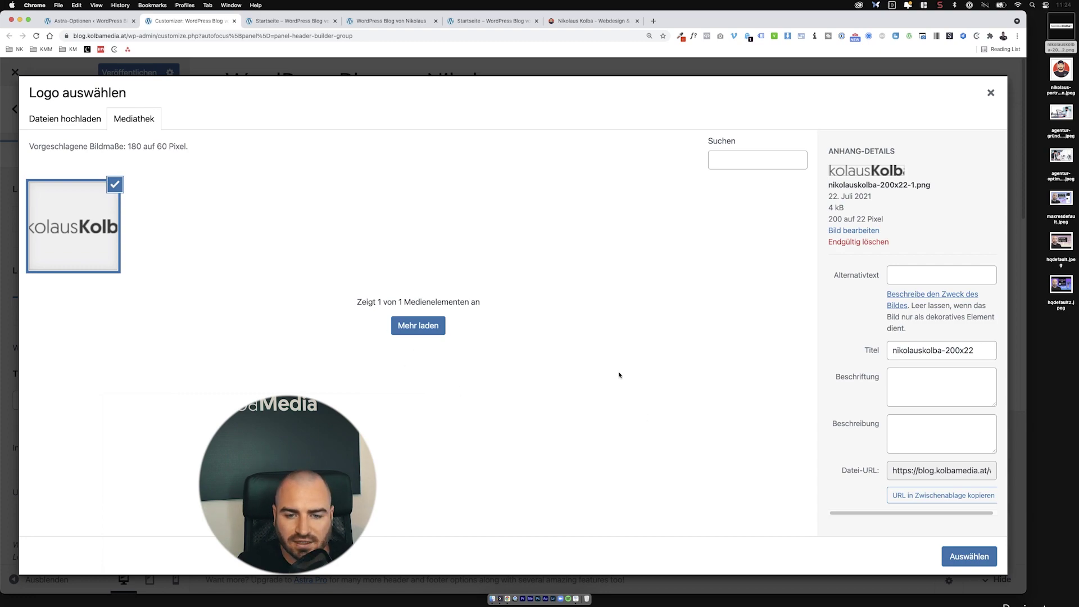
{"action": "left_click", "coordinate": [974, 558]}
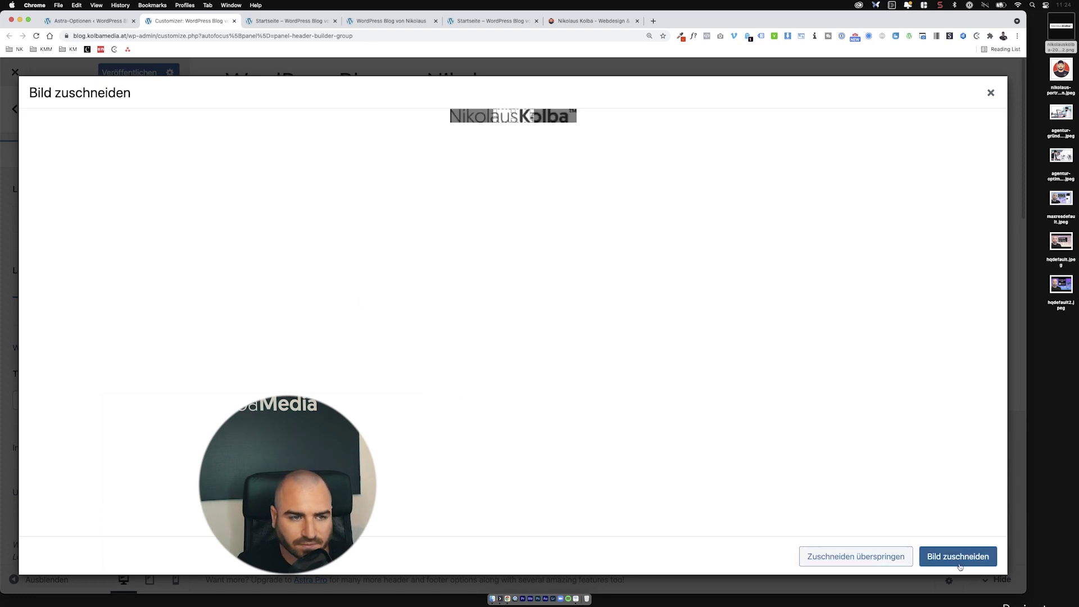
{"action": "left_click", "coordinate": [880, 557]}
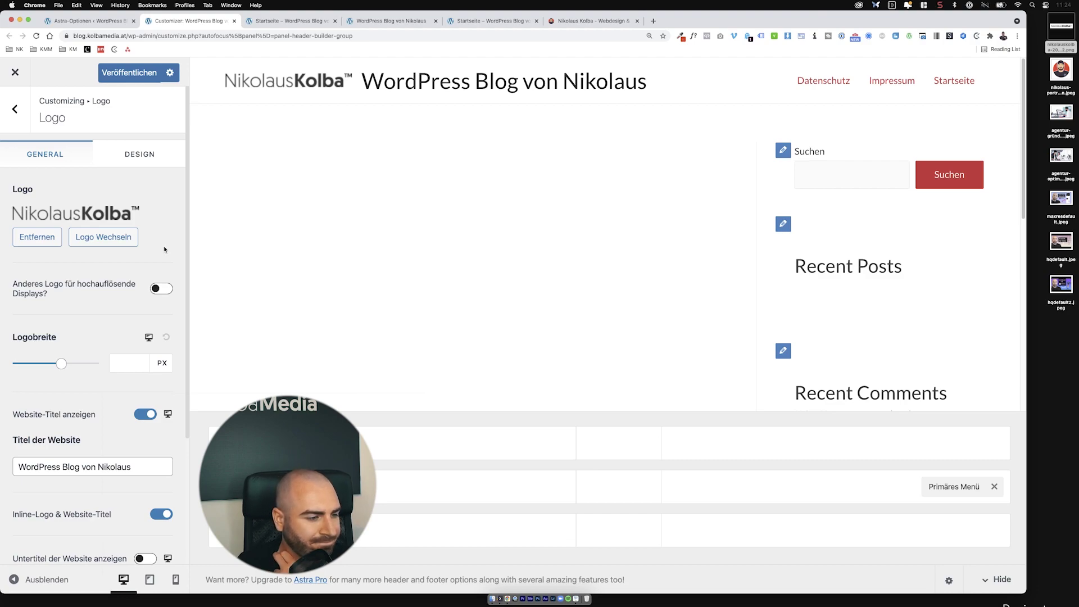
Step: Turn off 'Website-Titel anzeigen' and set the logo width to 120 px
{"action": "left_click", "coordinate": [139, 414]}
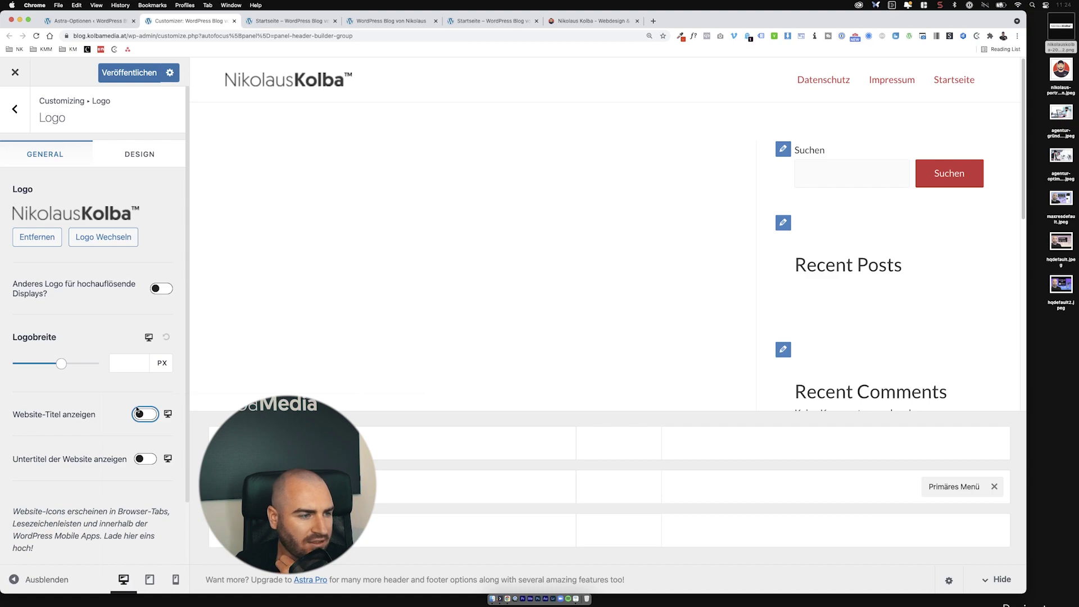
{"action": "left_click", "coordinate": [62, 363]}
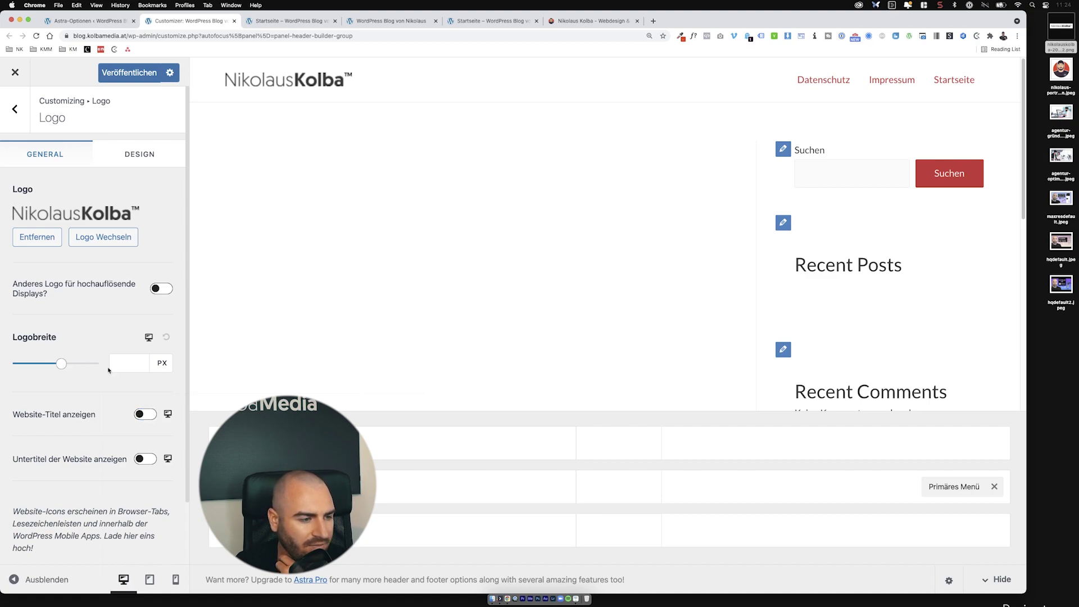
{"action": "left_click", "coordinate": [96, 364]}
{"action": "left_click_drag", "start_coordinate": [99, 367], "coordinate": [30, 367]}
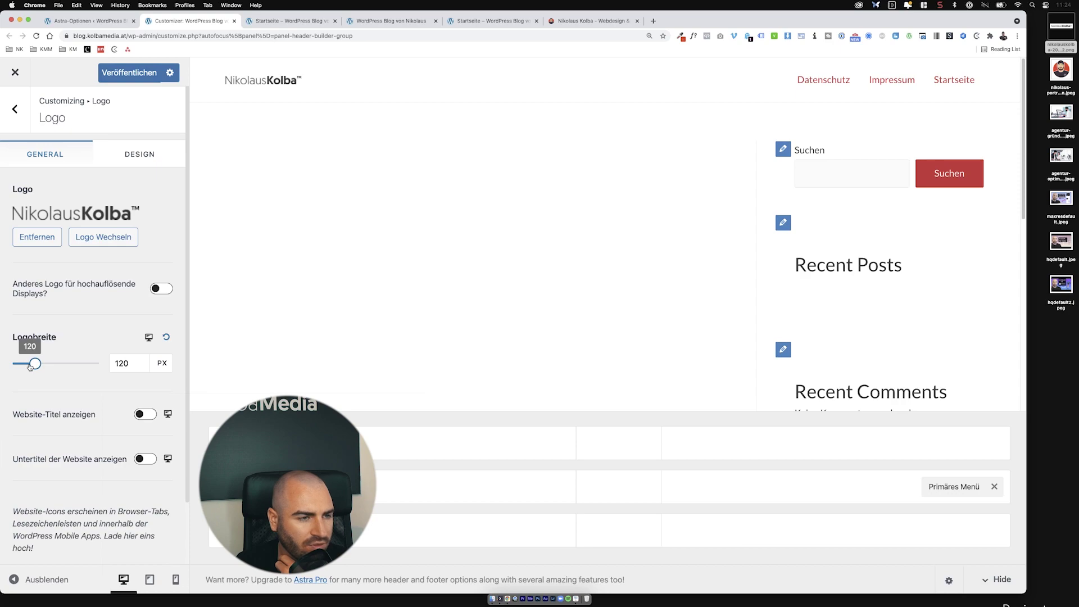
{"action": "scroll", "coordinate": [105, 335], "scroll_direction": "down", "scroll_amount": 1}
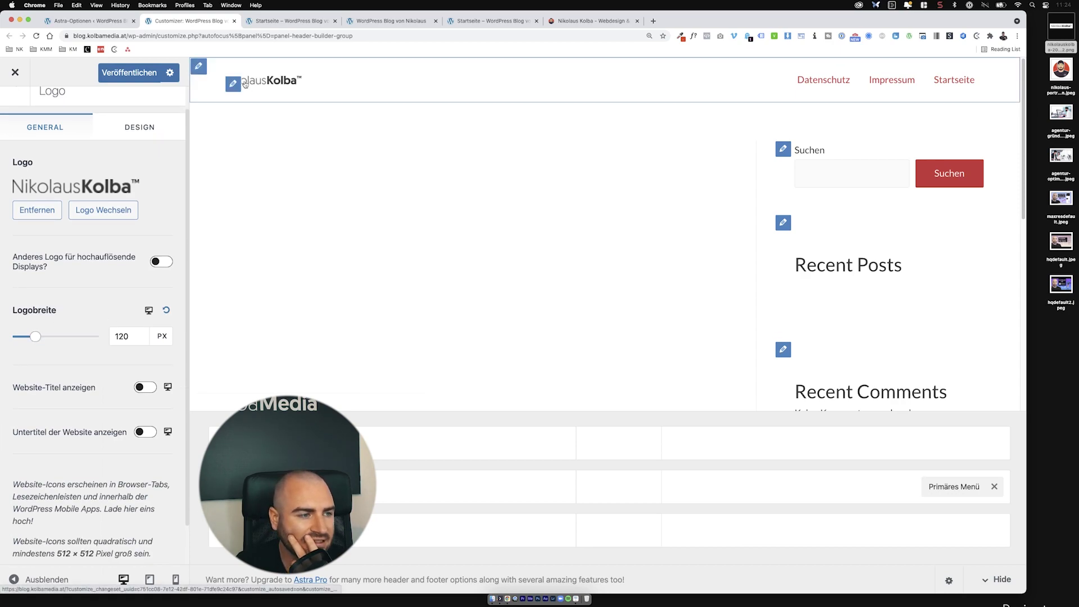
{"action": "scroll", "coordinate": [111, 329], "scroll_direction": "down", "scroll_amount": 2}
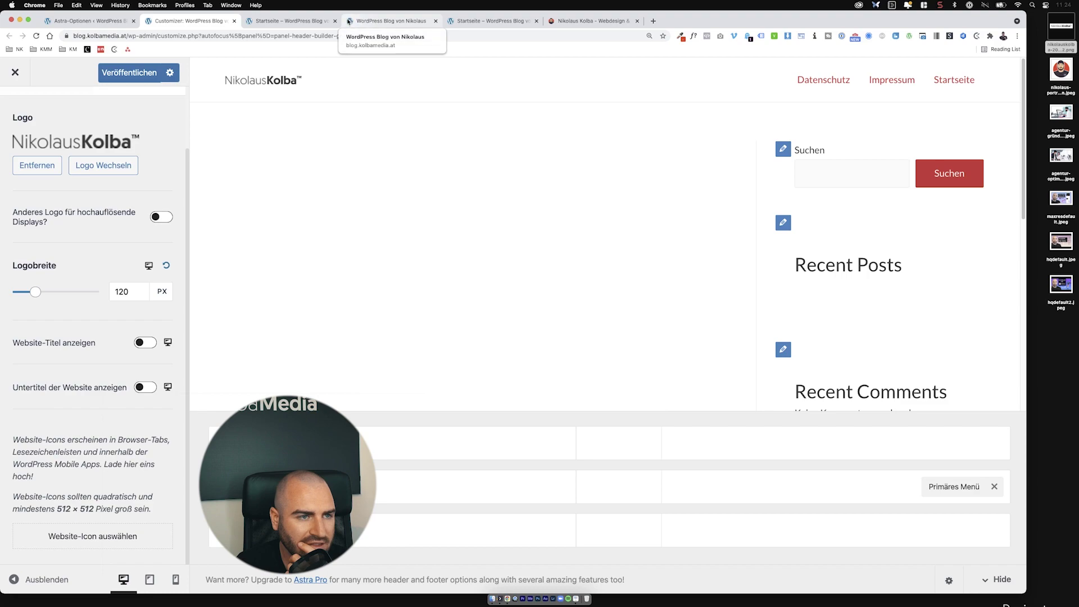
Step: Upload nikolaus-portrait-cartoon.jpeg as the site icon and crop it to a square
{"action": "left_click", "coordinate": [81, 535]}
{"action": "left_click_drag", "start_coordinate": [1061, 69], "coordinate": [618, 338]}
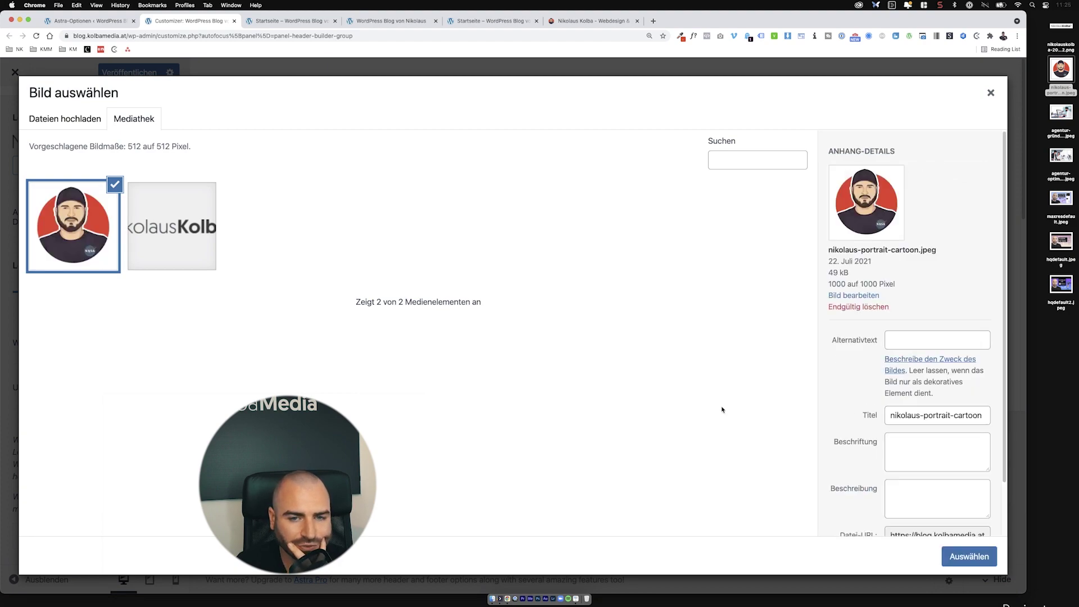
{"action": "left_click", "coordinate": [954, 557]}
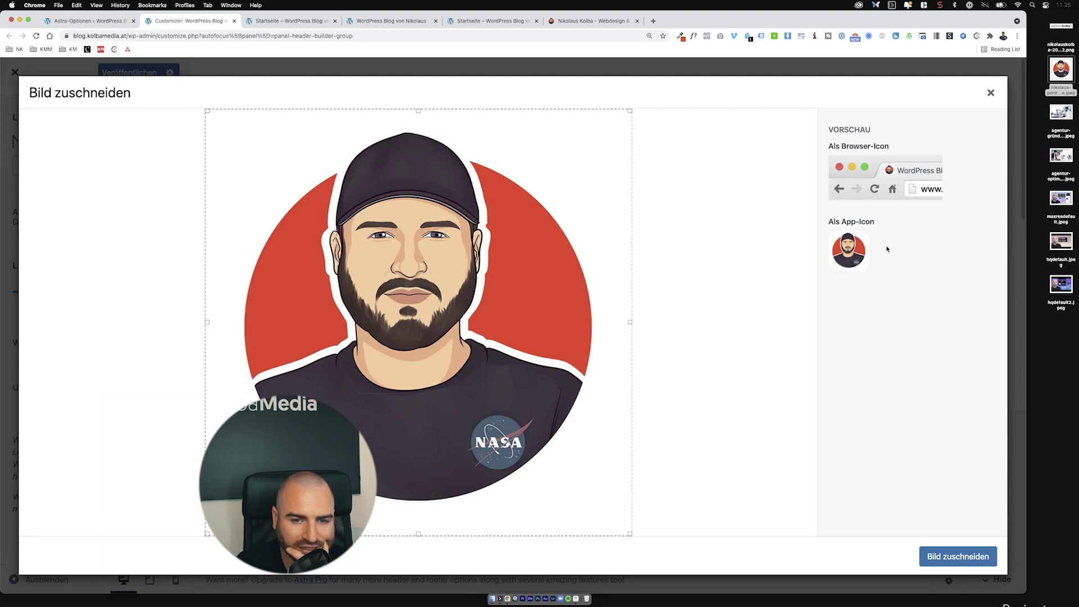
{"action": "left_click", "coordinate": [944, 551]}
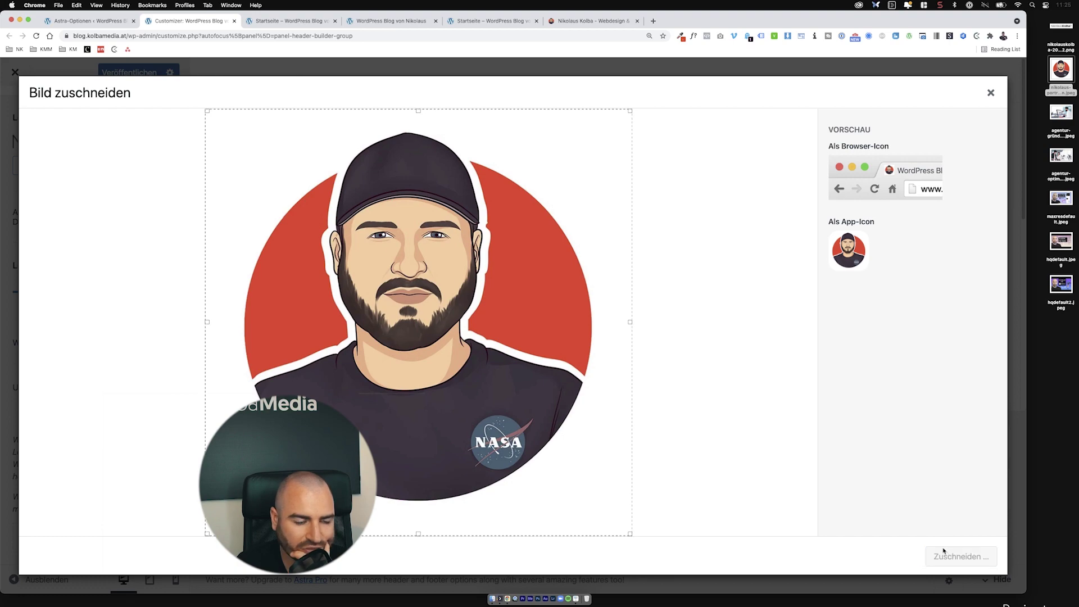
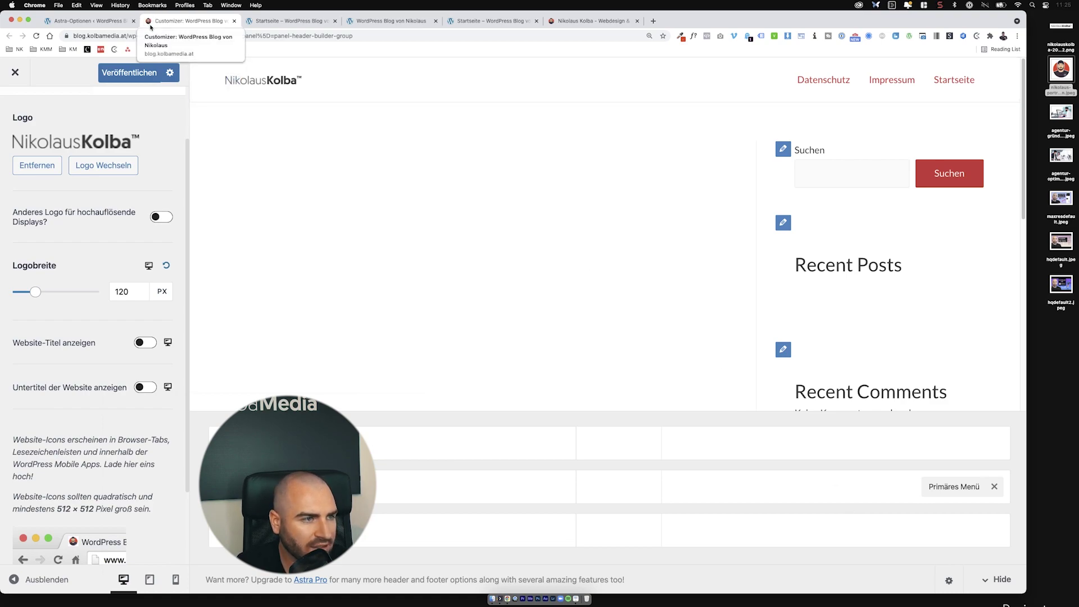
Step: Add the Social element, move it into the main header row right of Primäres Menü, and open its settings
{"action": "scroll", "coordinate": [106, 474], "scroll_direction": "down", "scroll_amount": 3}
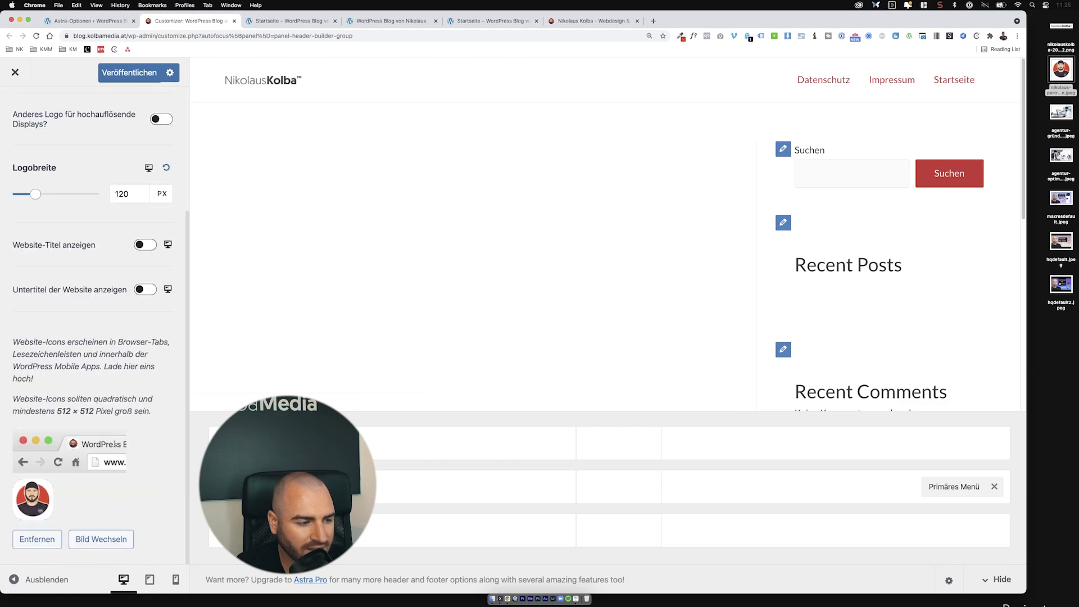
{"action": "scroll", "coordinate": [106, 474], "scroll_direction": "up", "scroll_amount": 2}
{"action": "scroll", "coordinate": [105, 474], "scroll_direction": "down", "scroll_amount": 3}
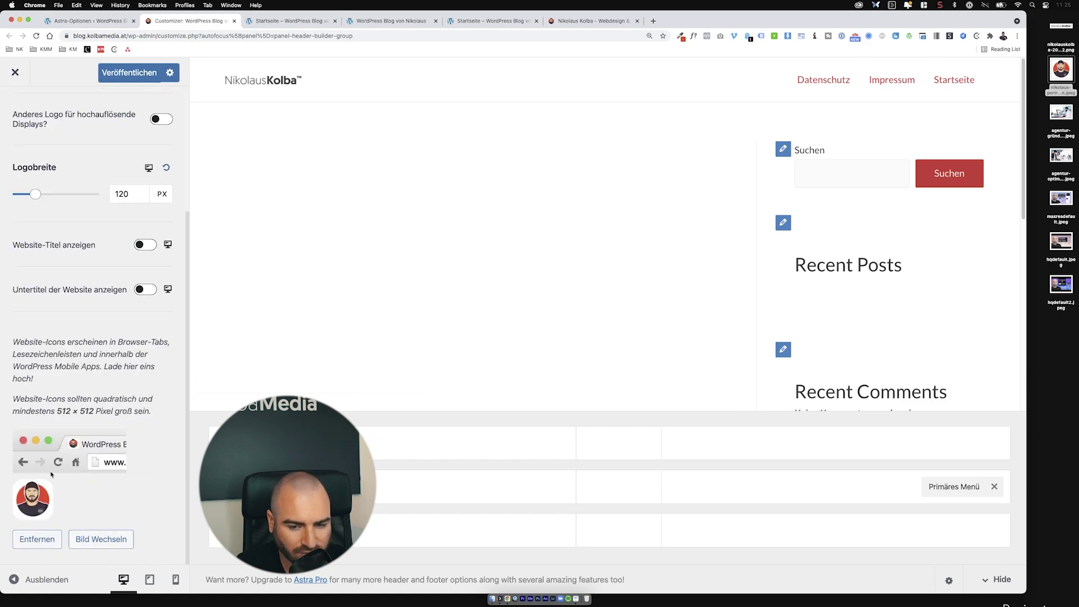
{"action": "scroll", "coordinate": [56, 475], "scroll_direction": "up", "scroll_amount": 5}
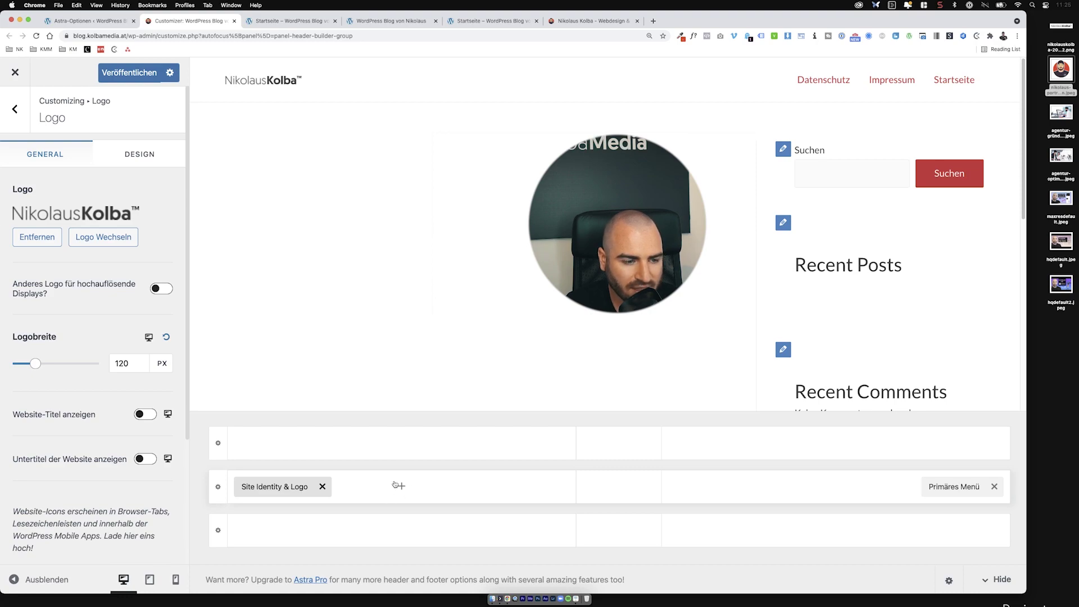
{"action": "left_click", "coordinate": [400, 445]}
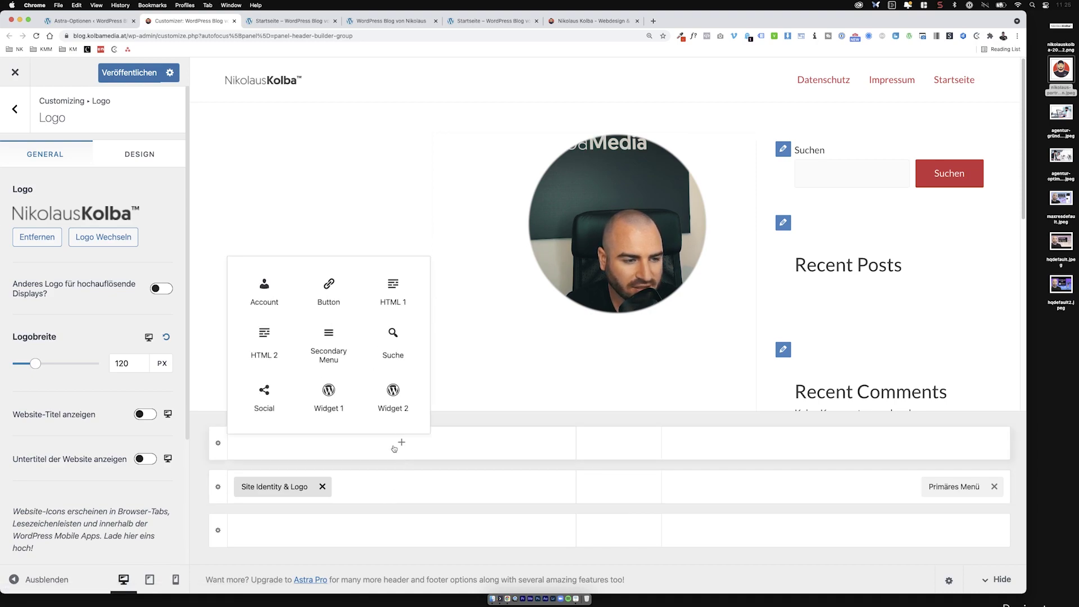
{"action": "left_click", "coordinate": [274, 399]}
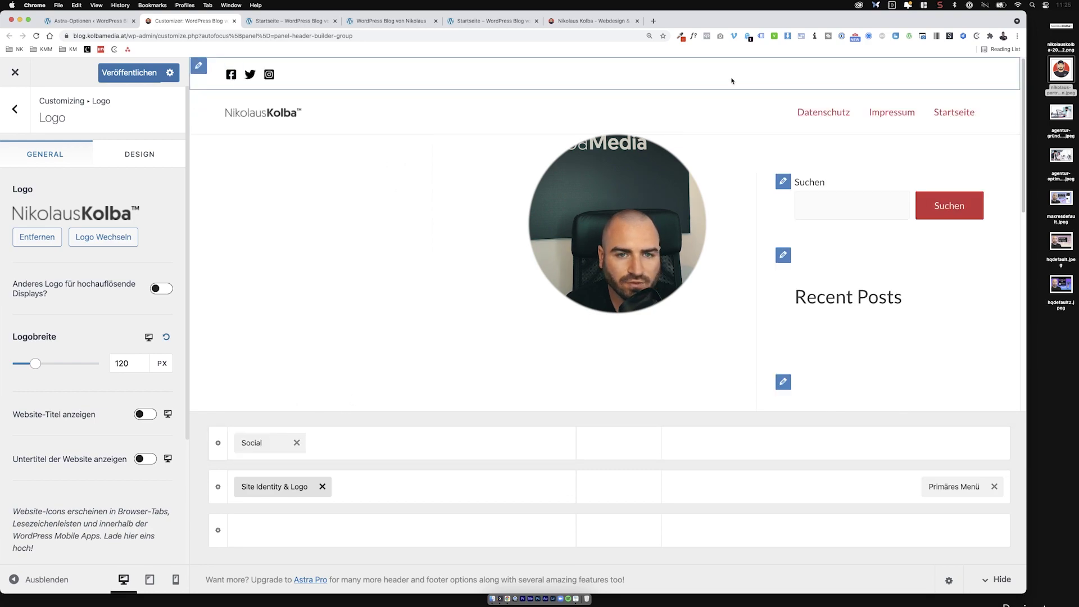
{"action": "left_click_drag", "start_coordinate": [266, 439], "coordinate": [854, 487]}
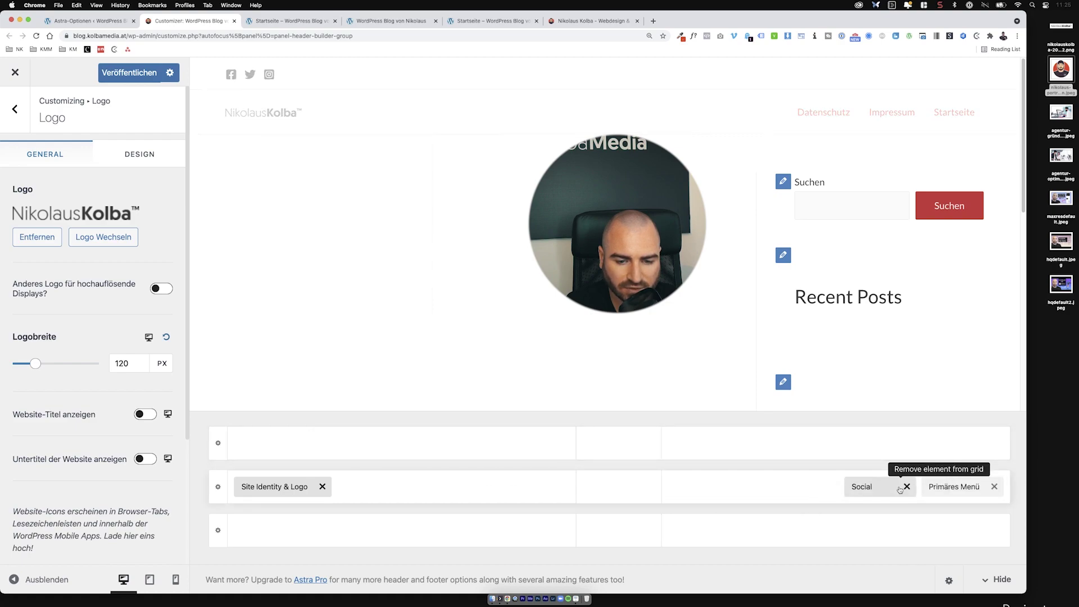
{"action": "left_click_drag", "start_coordinate": [952, 486], "coordinate": [842, 499]}
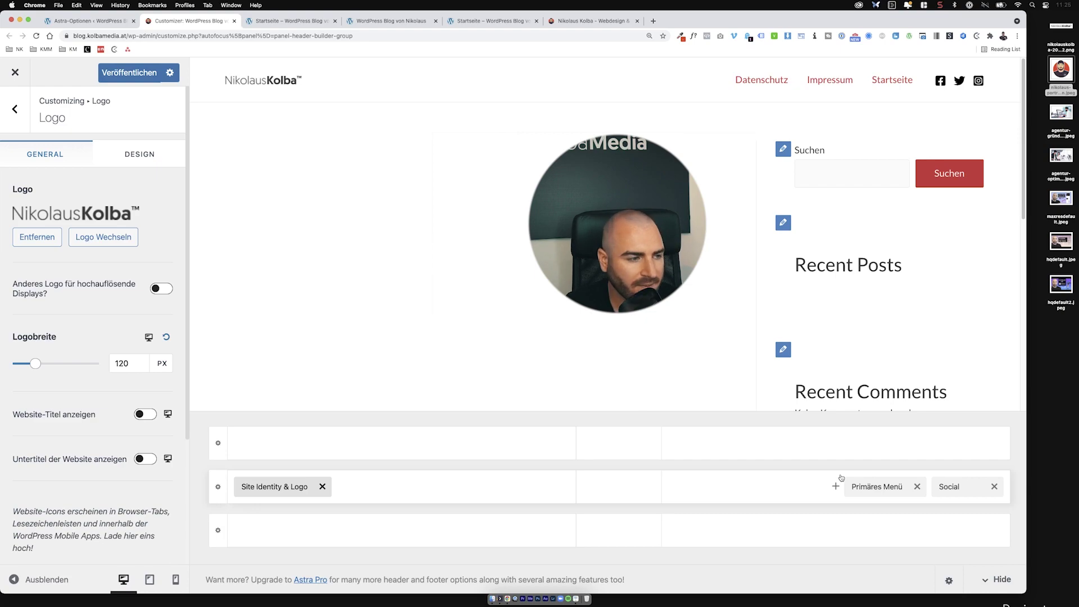
{"action": "left_click", "coordinate": [959, 485]}
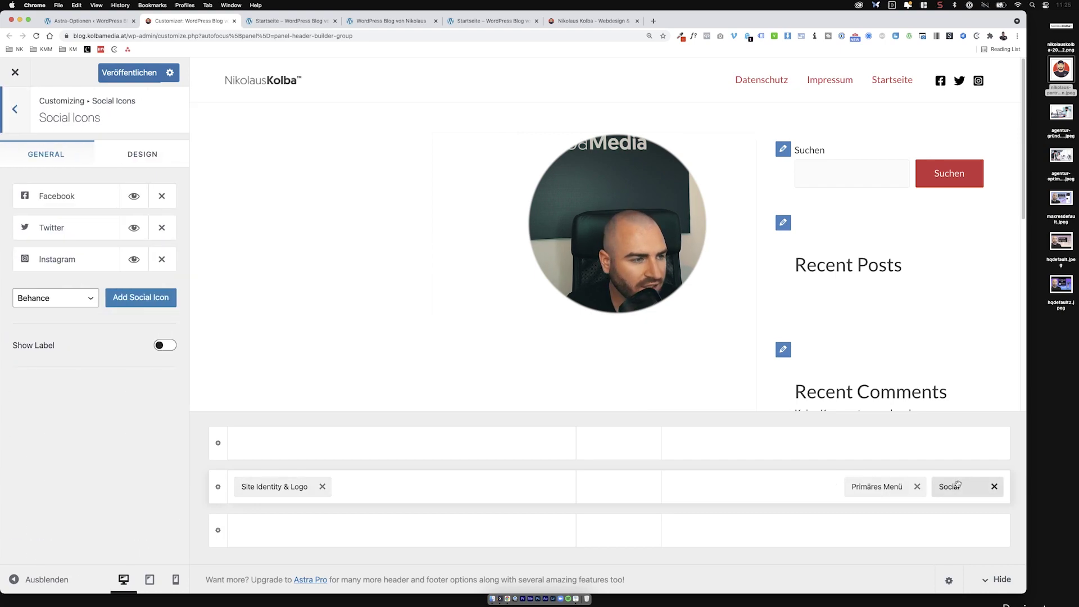
Step: Add an Email 1 social icon linked to a mailto: address with the owner's e-mail
{"action": "left_click", "coordinate": [73, 293]}
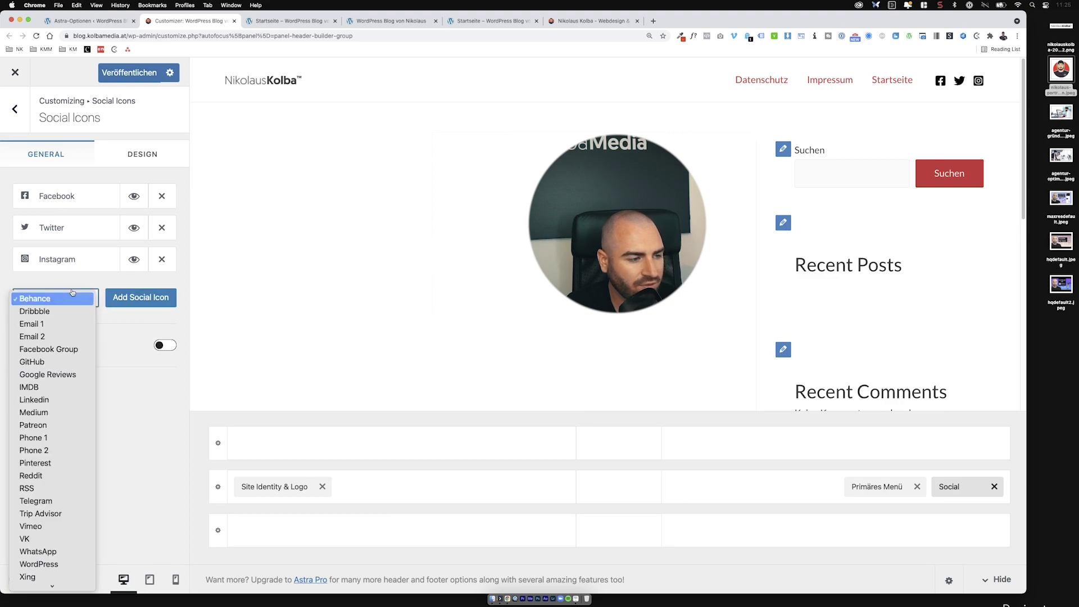
{"action": "left_click", "coordinate": [68, 324]}
{"action": "left_click", "coordinate": [116, 303]}
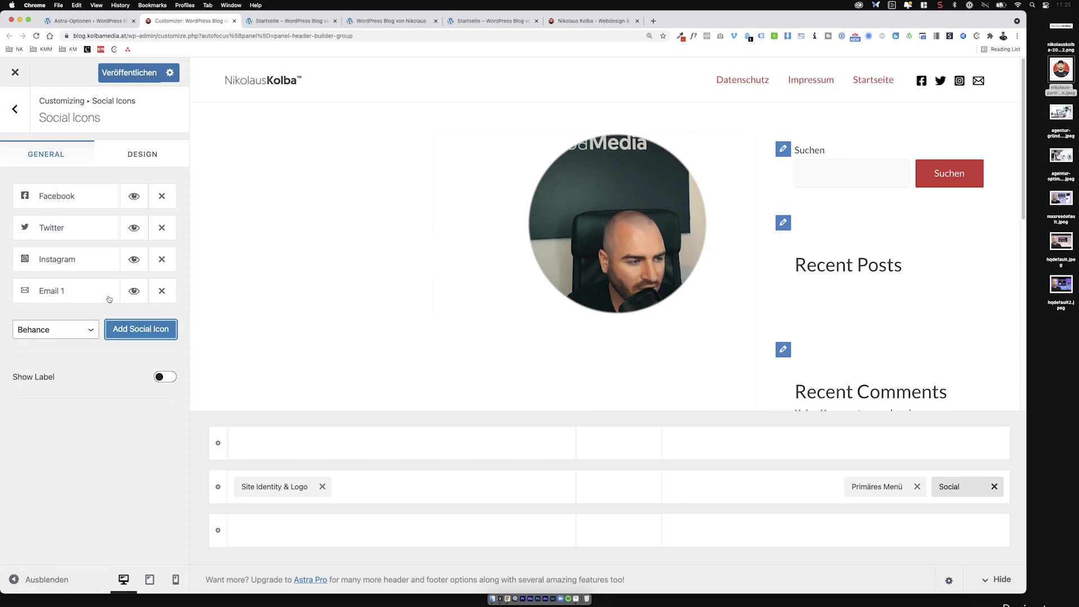
{"action": "left_click", "coordinate": [109, 299]}
{"action": "left_click", "coordinate": [81, 388]}
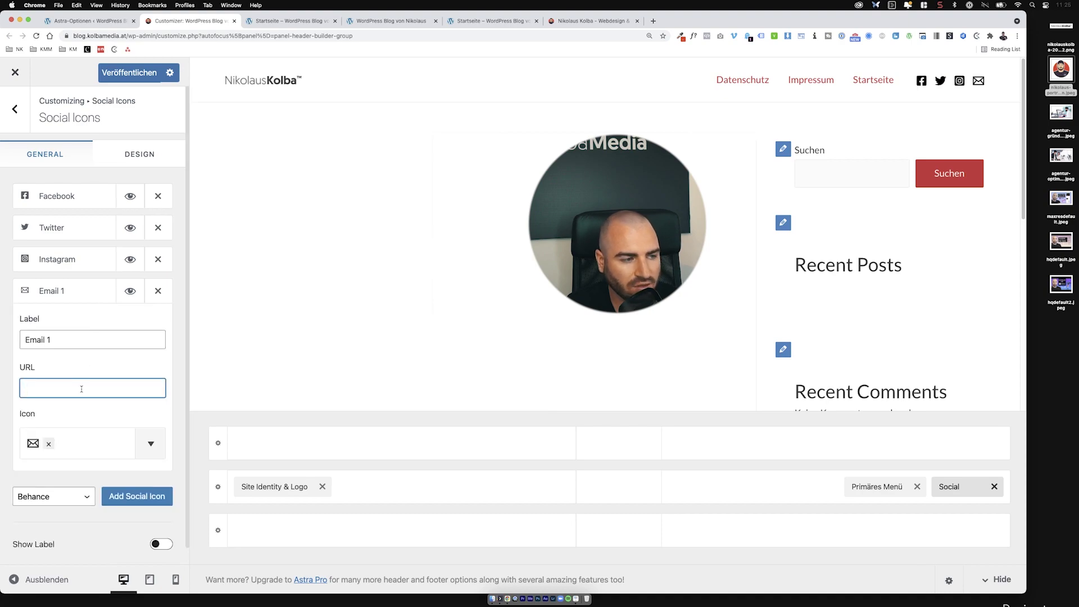
{"action": "left_click", "coordinate": [89, 339]}
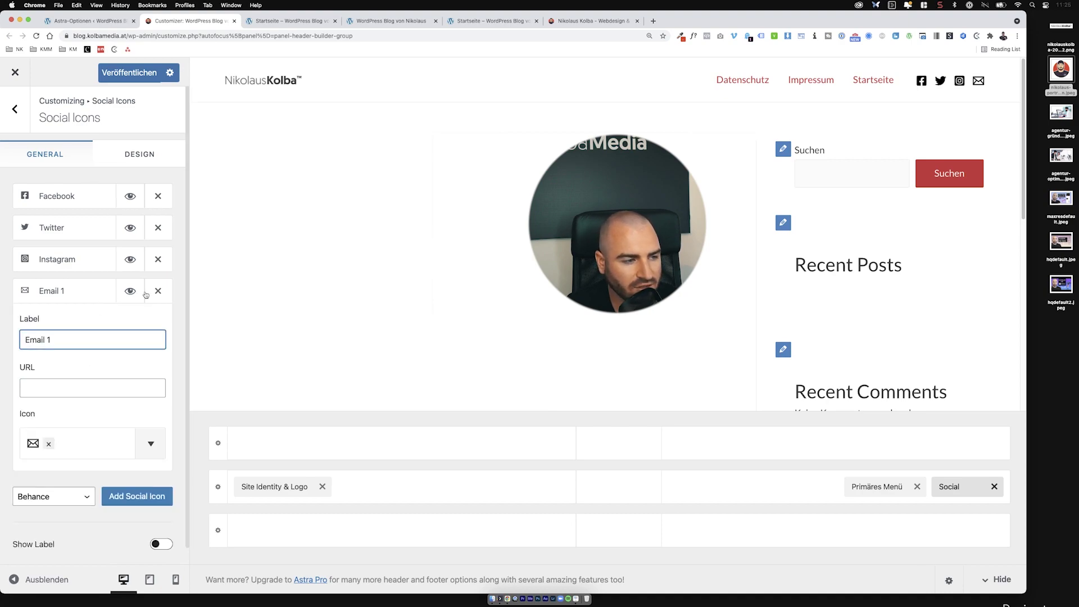
{"action": "left_click", "coordinate": [95, 390]}
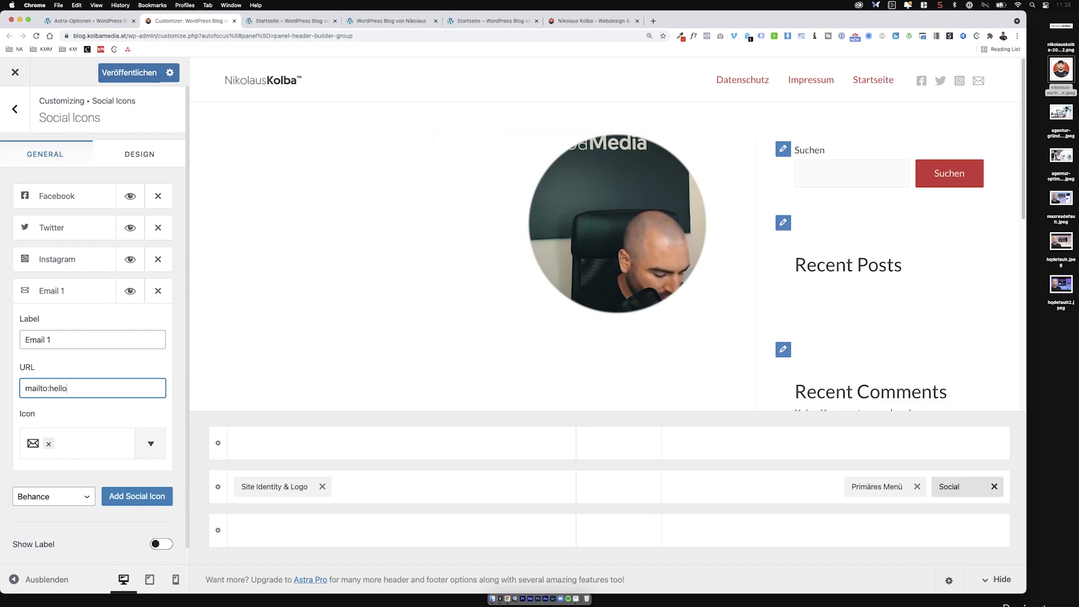
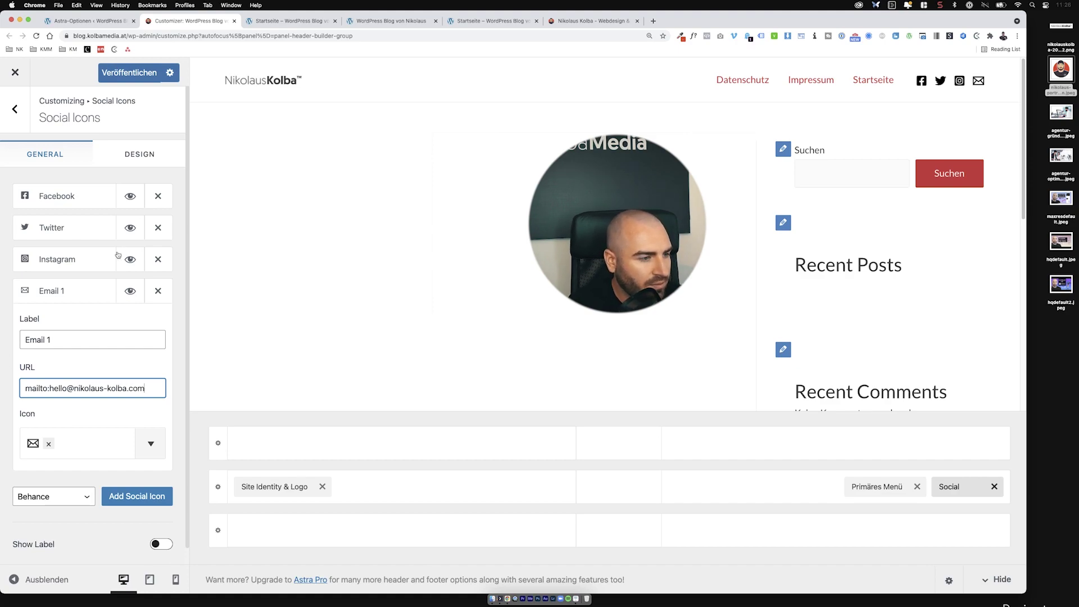
{"action": "left_click", "coordinate": [112, 255]}
{"action": "left_click", "coordinate": [75, 361]}
{"action": "type", "text": "www"}
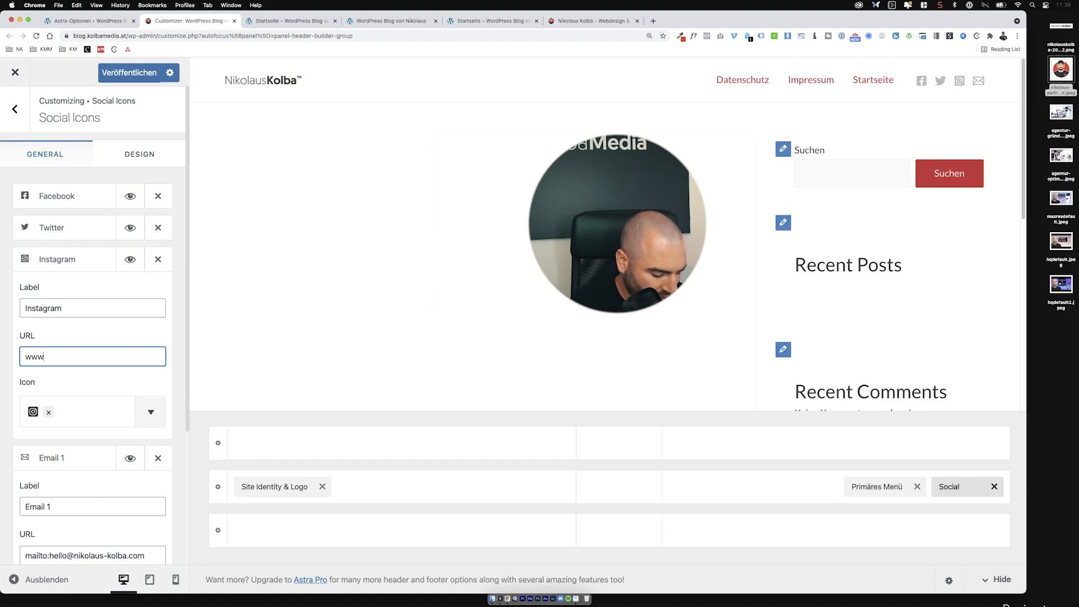
{"action": "type", "text": ".instagram.co"}
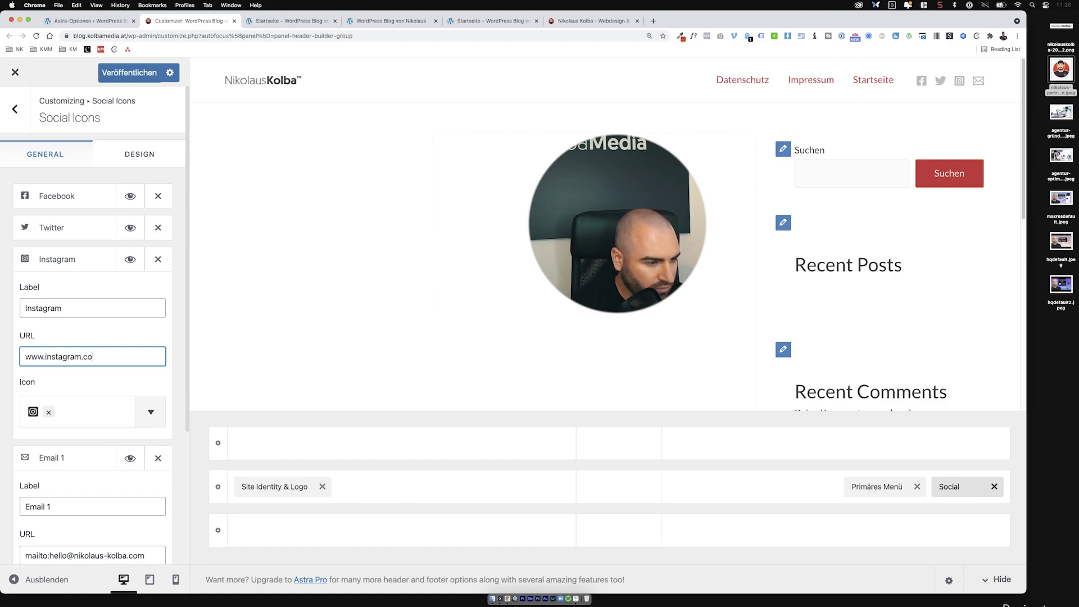
{"action": "type", "text": "m/"}
{"action": "key", "text": "BackSpace"}
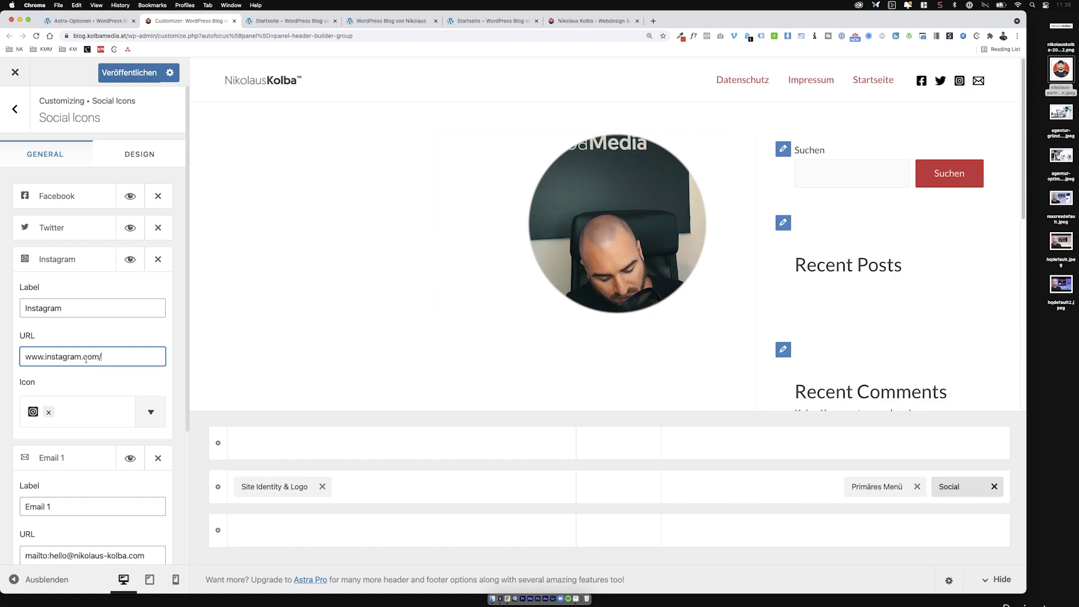
{"action": "left_click", "coordinate": [158, 227]}
{"action": "left_click", "coordinate": [158, 196]}
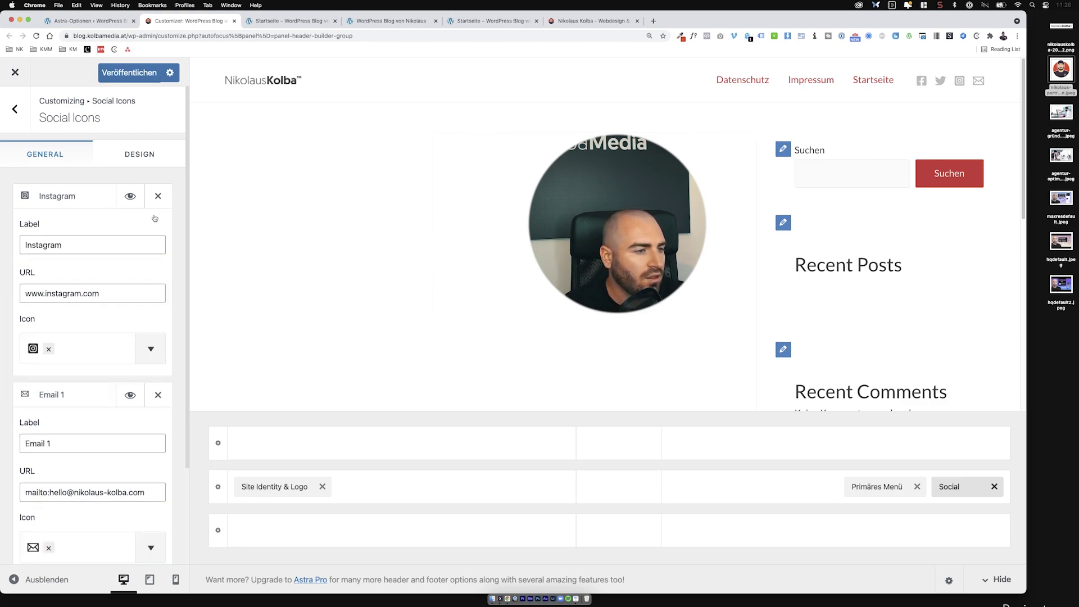
{"action": "left_click", "coordinate": [84, 200]}
{"action": "left_click", "coordinate": [83, 228]}
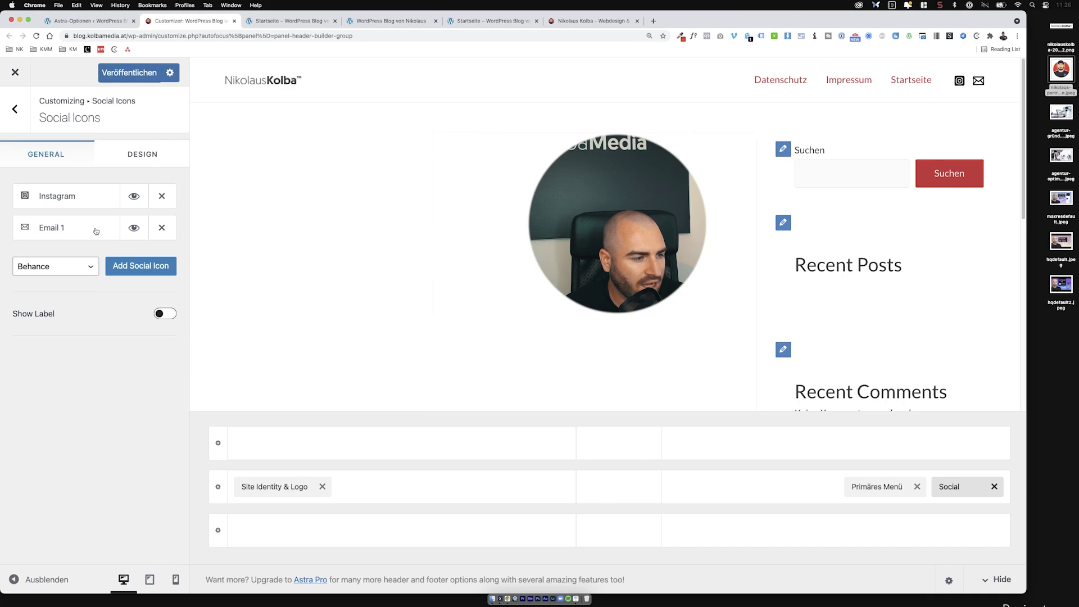
Step: In the Design settings, set icon spacing to 22 px and keep the default background spacing
{"action": "left_click", "coordinate": [145, 164]}
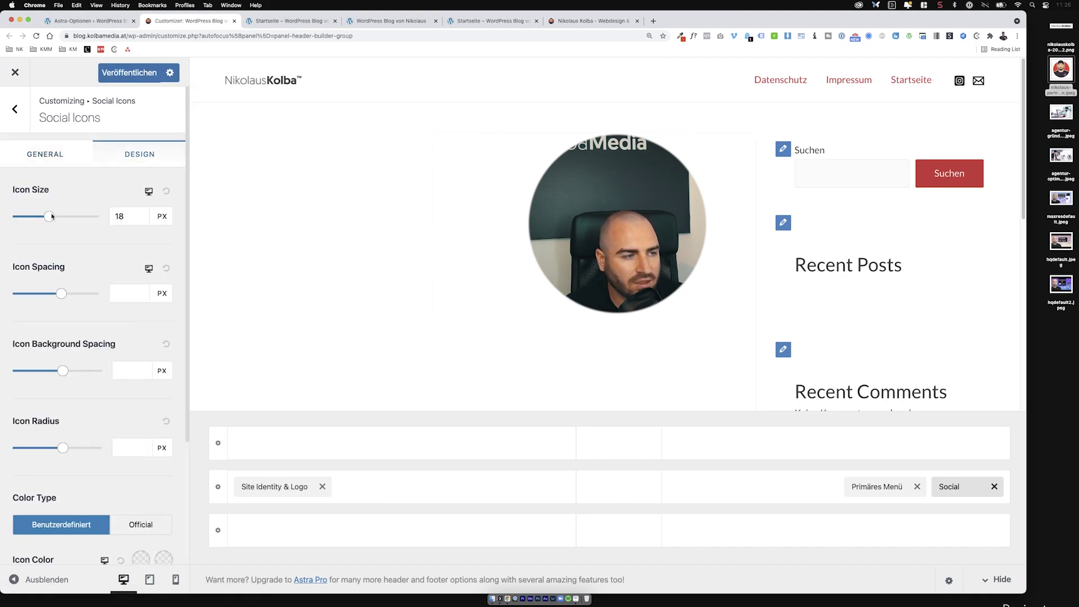
{"action": "mouse_move", "coordinate": [49, 215]}
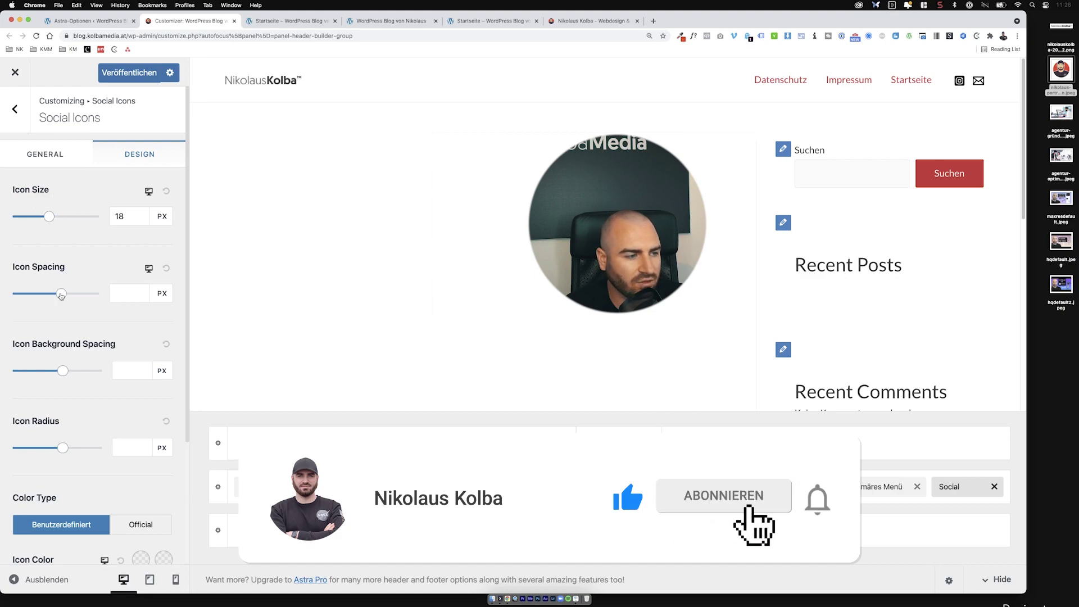
{"action": "left_click_drag", "start_coordinate": [61, 294], "coordinate": [56, 294]}
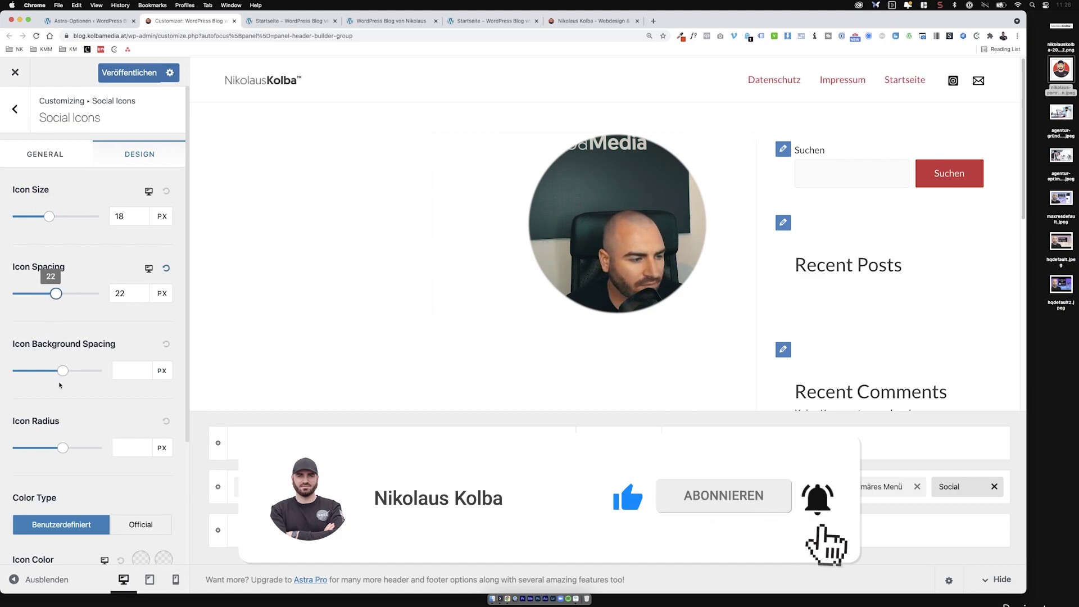
{"action": "left_click_drag", "start_coordinate": [63, 371], "coordinate": [31, 370]}
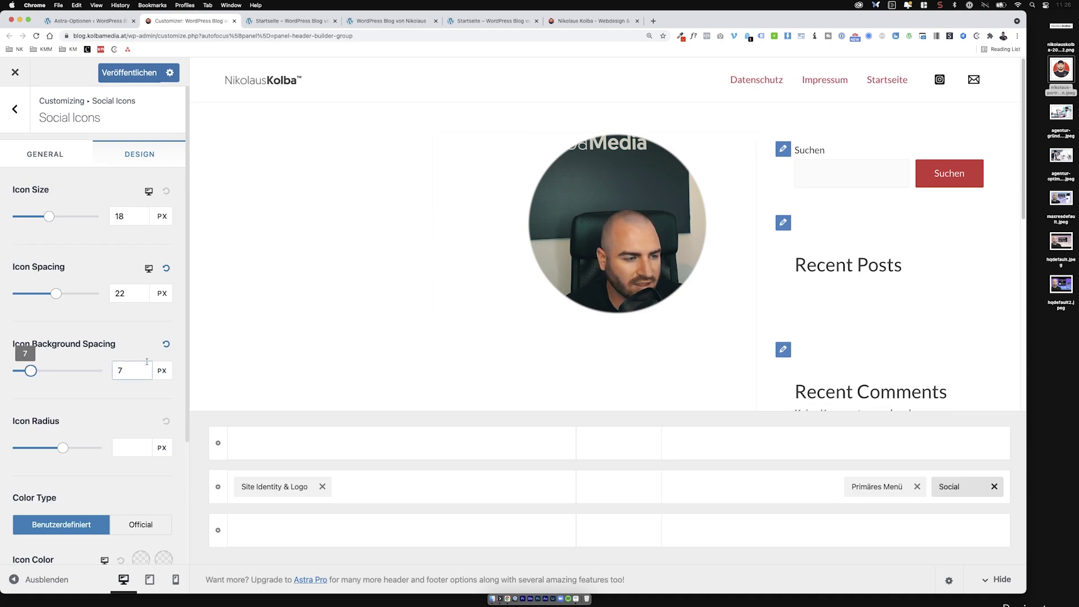
{"action": "left_click", "coordinate": [166, 344]}
{"action": "scroll", "coordinate": [105, 380], "scroll_direction": "down", "scroll_amount": 3}
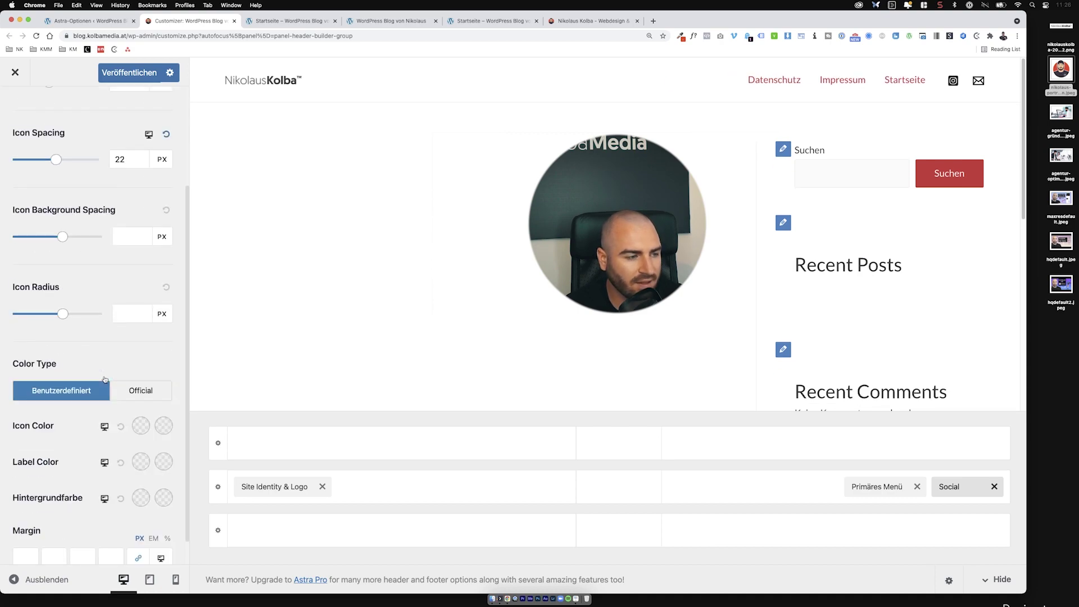
{"action": "scroll", "coordinate": [105, 380], "scroll_direction": "down", "scroll_amount": 1}
Step: Make the social icons grey with a white icon background
{"action": "left_click", "coordinate": [135, 396]}
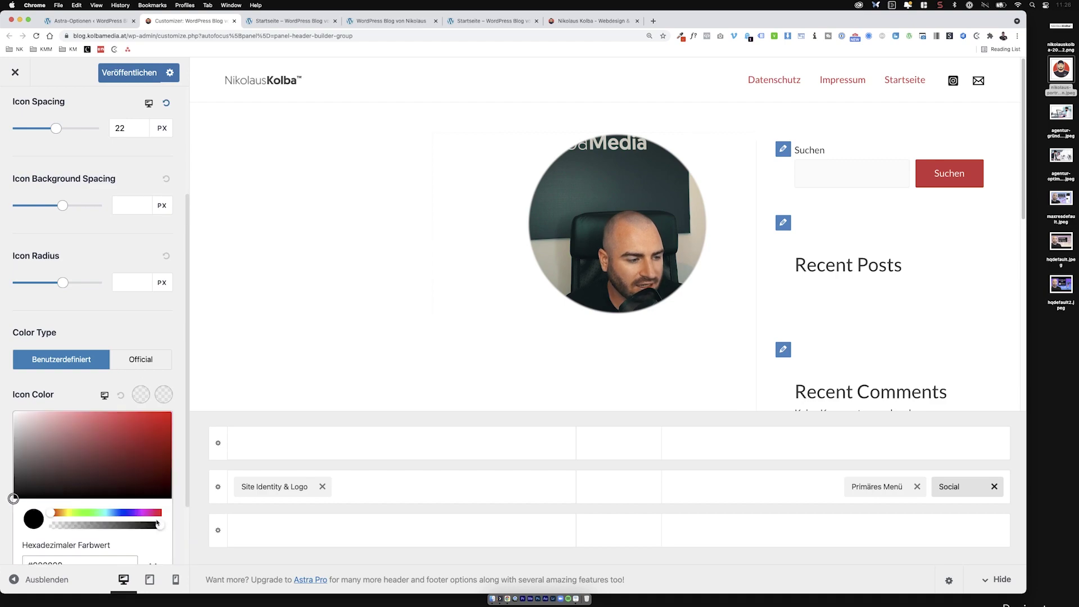
{"action": "scroll", "coordinate": [76, 429], "scroll_direction": "down", "scroll_amount": 3}
{"action": "mouse_move", "coordinate": [14, 360]}
{"action": "left_mouse_down"}
{"action": "mouse_move", "coordinate": [14, 381]}
{"action": "mouse_move", "coordinate": [13, 366]}
{"action": "left_mouse_up"}
{"action": "left_click", "coordinate": [140, 306]}
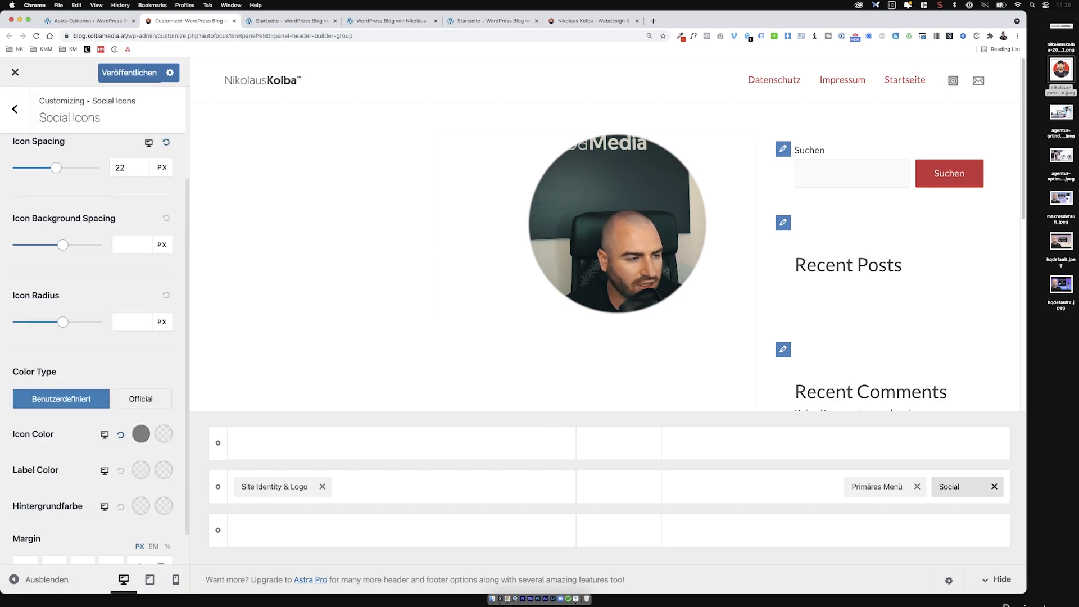
{"action": "scroll", "coordinate": [97, 287], "scroll_direction": "down", "scroll_amount": 2}
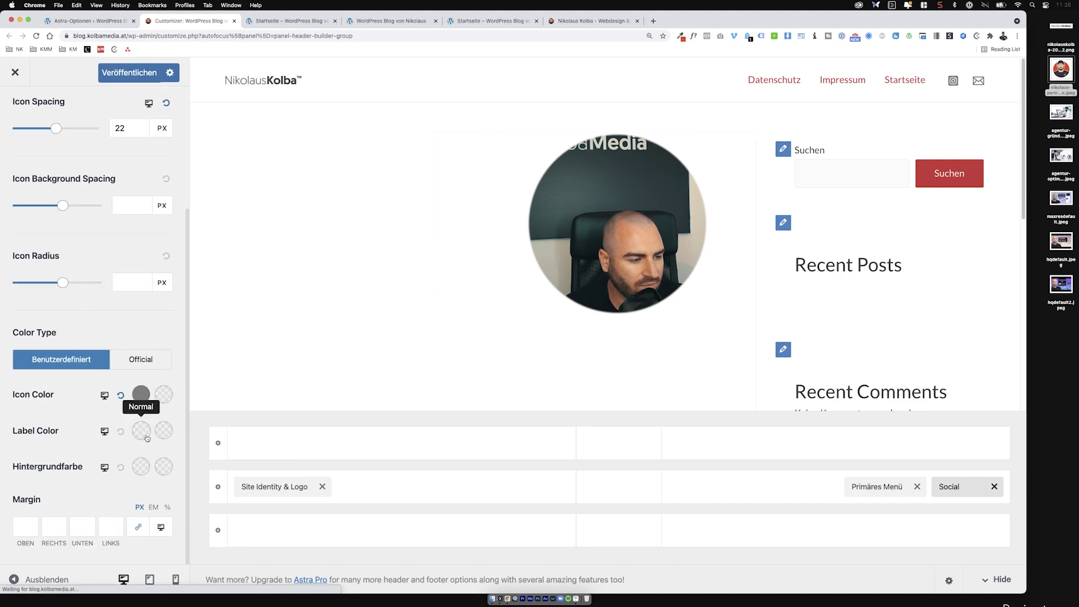
{"action": "left_click", "coordinate": [137, 473]}
{"action": "left_click", "coordinate": [14, 483]}
{"action": "left_click", "coordinate": [5, 463]}
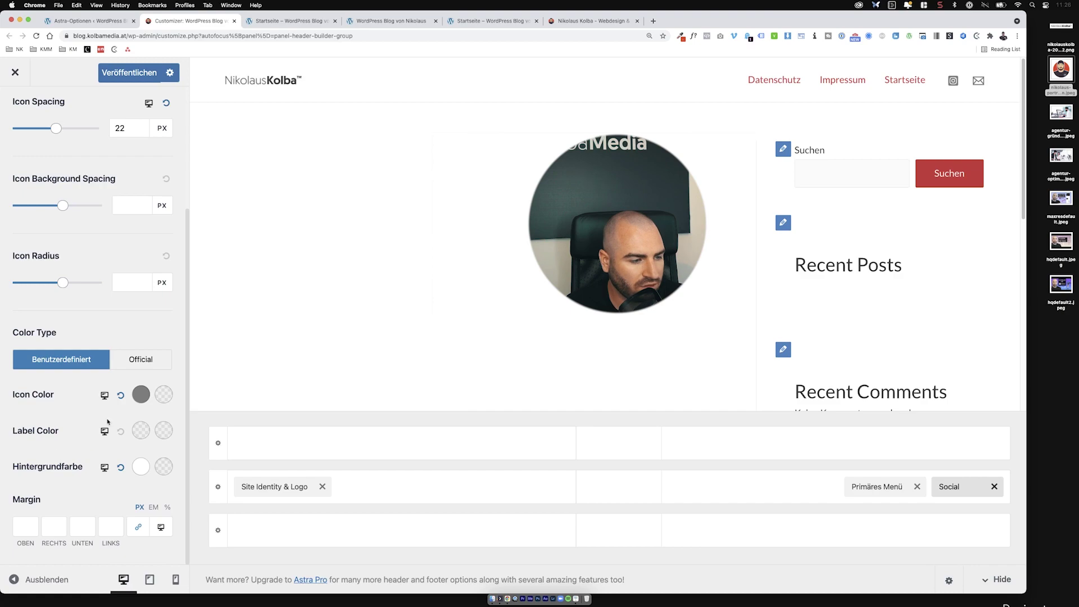
Step: Set the social label colour to red #d93232, then return to the General settings
{"action": "left_click", "coordinate": [144, 433]}
{"action": "left_click", "coordinate": [19, 454]}
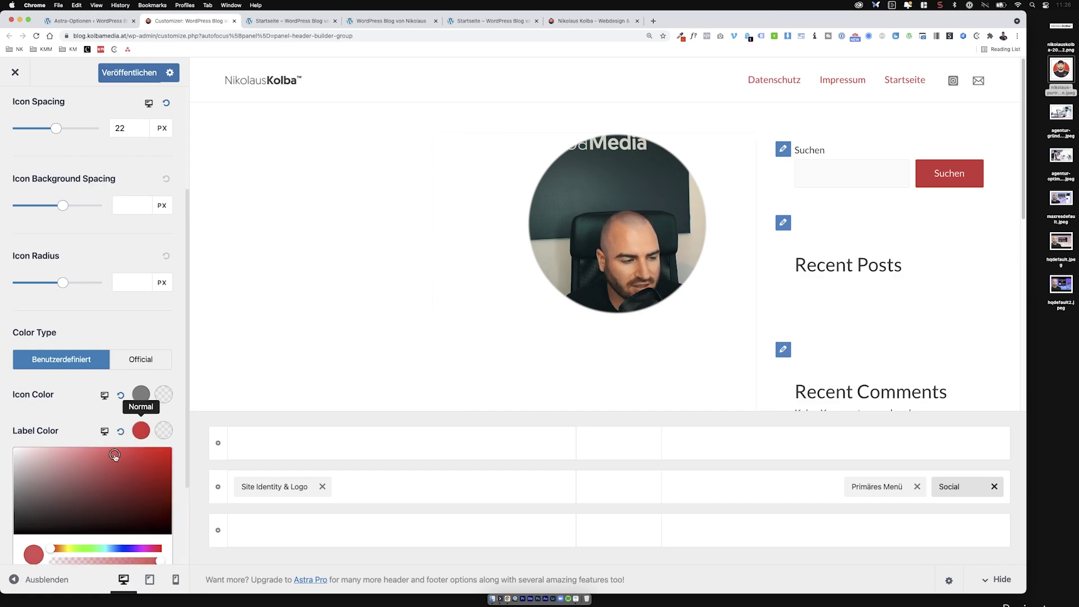
{"action": "scroll", "coordinate": [93, 483], "scroll_direction": "down", "scroll_amount": 3}
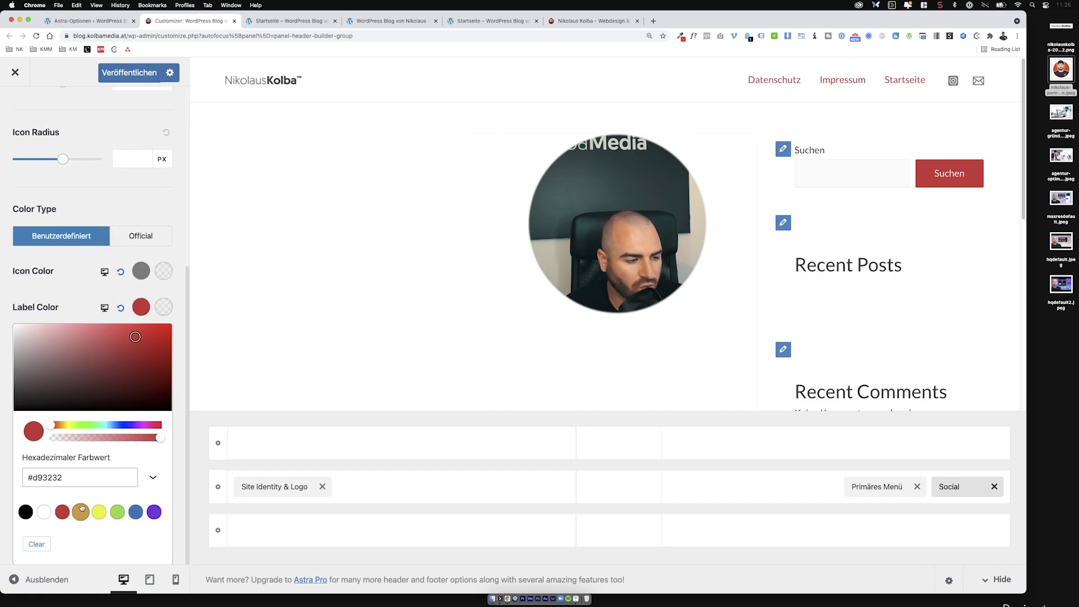
{"action": "left_click", "coordinate": [65, 512]}
{"action": "scroll", "coordinate": [84, 379], "scroll_direction": "up", "scroll_amount": 6}
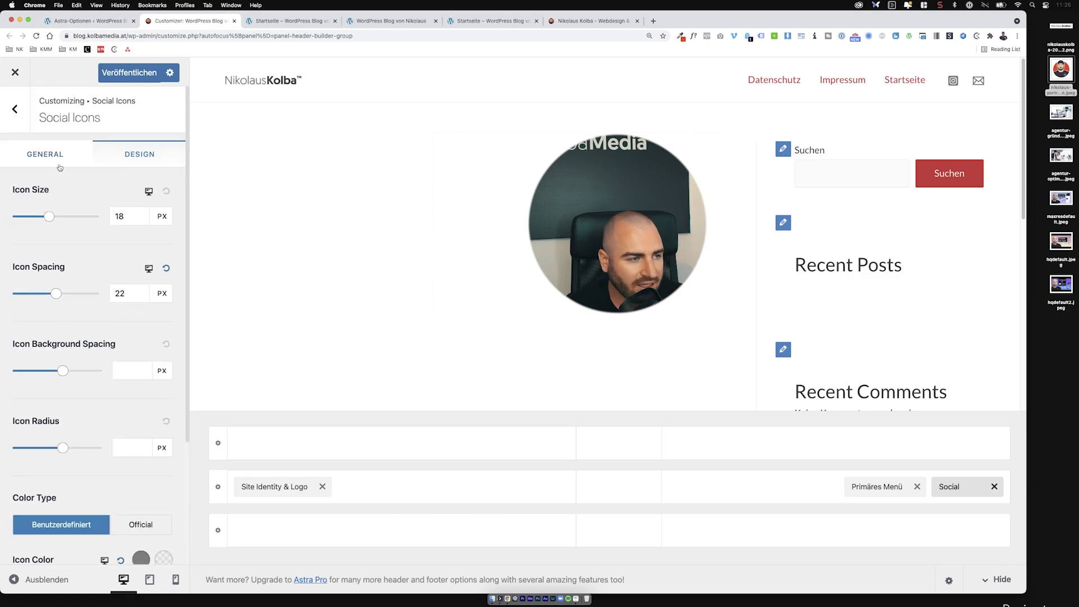
{"action": "left_click", "coordinate": [56, 163]}
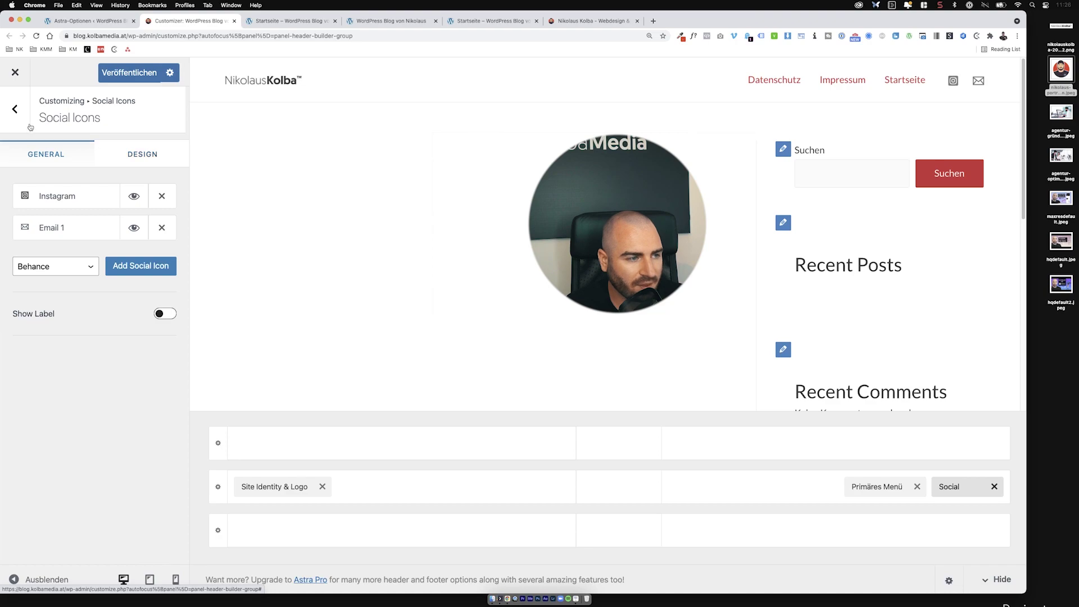
Step: In mobile preview, turn off Website-Titel anzeigen and Inline-Logo under Site Identity & Logo
{"action": "left_click", "coordinate": [15, 115]}
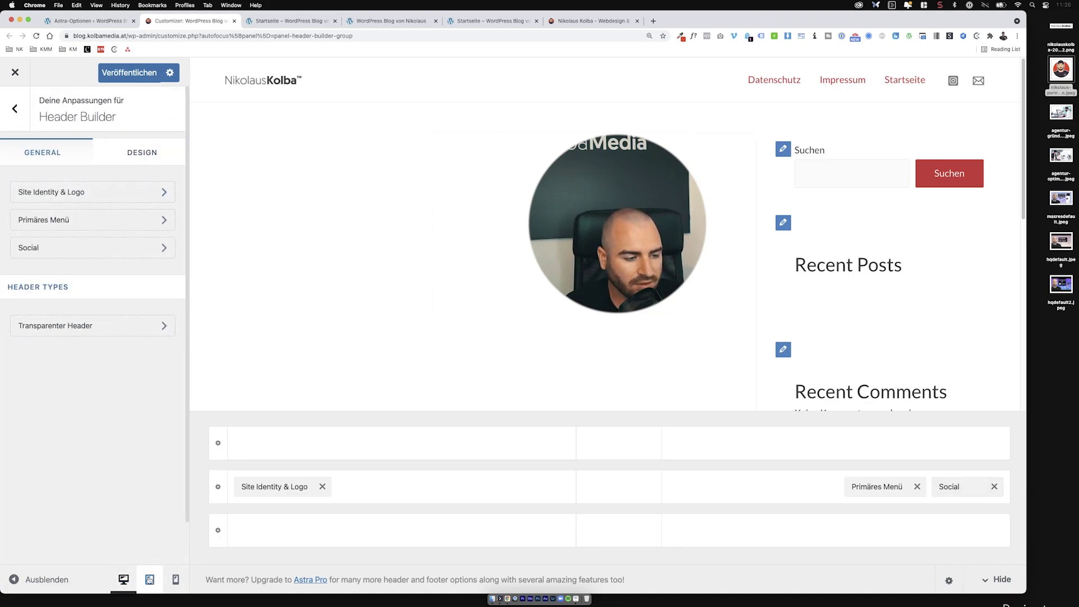
{"action": "left_click", "coordinate": [175, 579]}
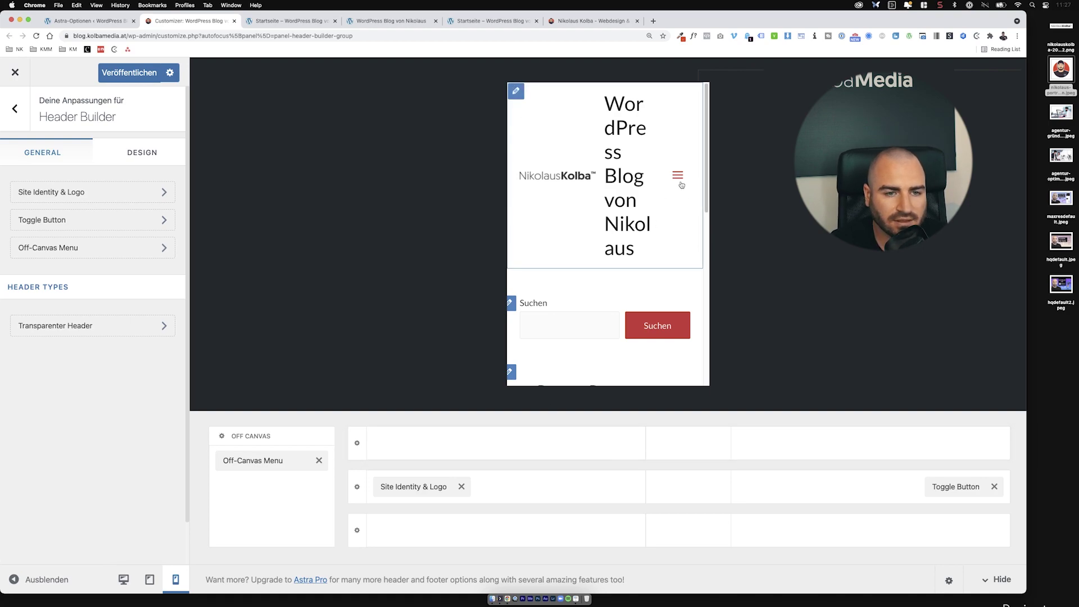
{"action": "left_click", "coordinate": [425, 486]}
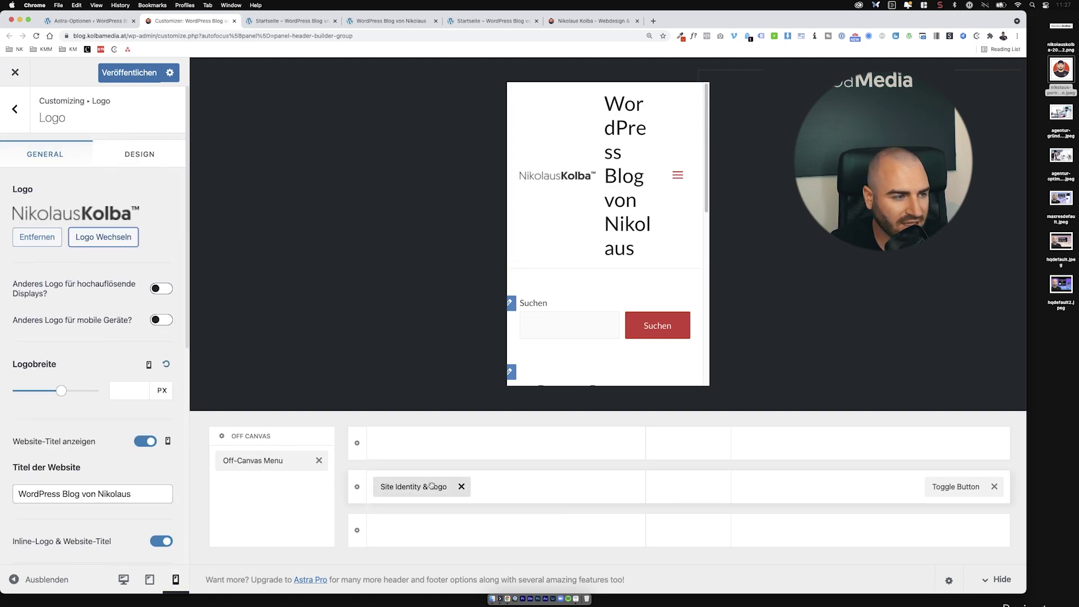
{"action": "scroll", "coordinate": [78, 369], "scroll_direction": "down", "scroll_amount": 3}
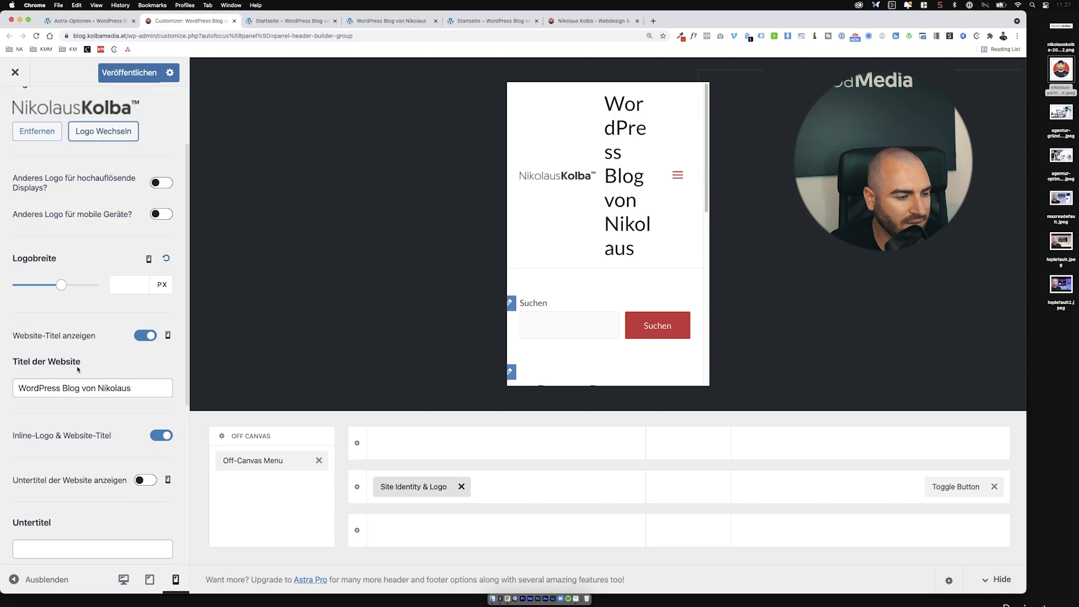
{"action": "left_click", "coordinate": [141, 336]}
{"action": "left_click", "coordinate": [156, 436]}
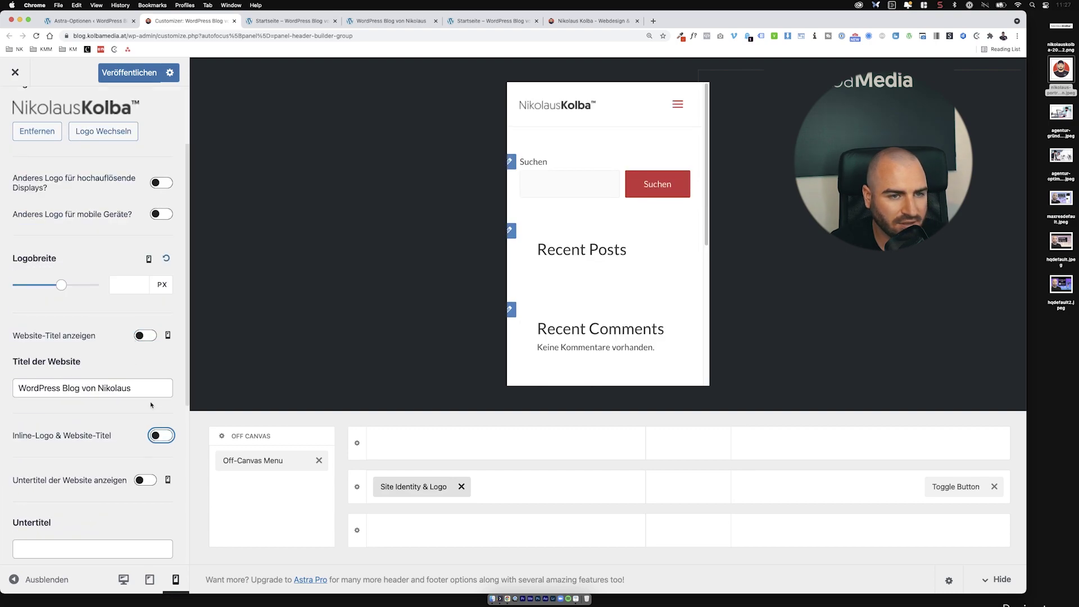
{"action": "scroll", "coordinate": [124, 362], "scroll_direction": "up", "scroll_amount": 3}
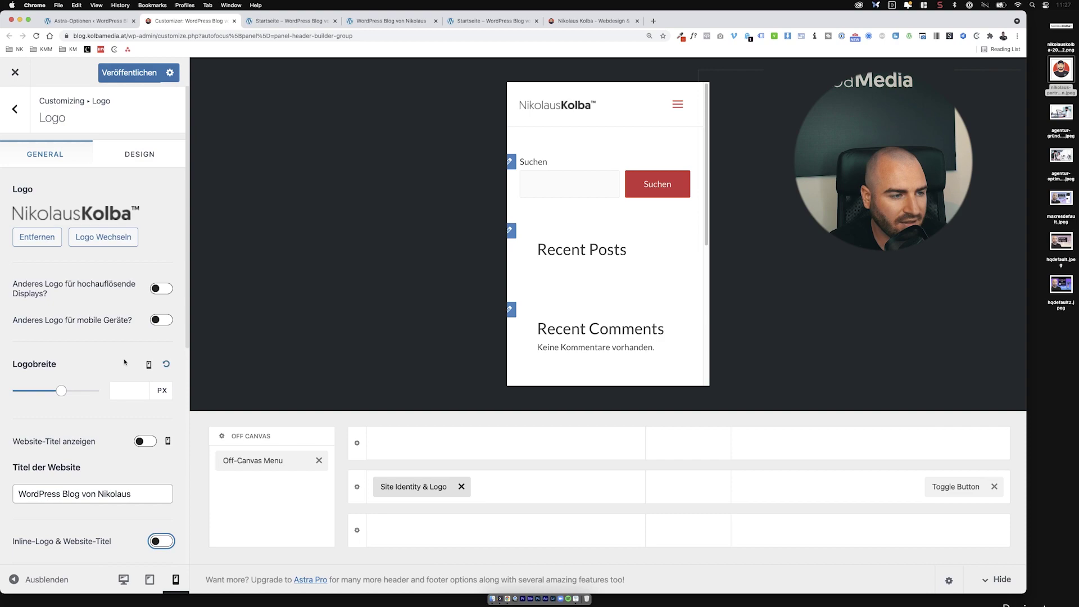
Step: Test the mobile off-canvas menu in the preview and look at its settings
{"action": "left_click", "coordinate": [677, 107]}
{"action": "left_click", "coordinate": [677, 106]}
{"action": "left_click", "coordinate": [677, 106]}
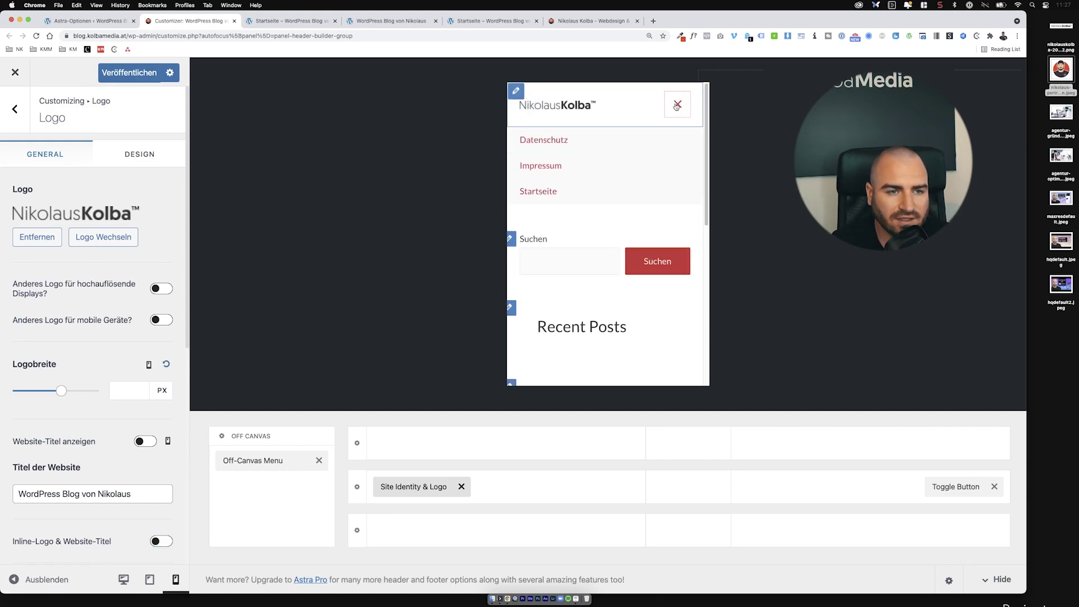
{"action": "left_click", "coordinate": [677, 106]}
{"action": "left_click", "coordinate": [265, 456]}
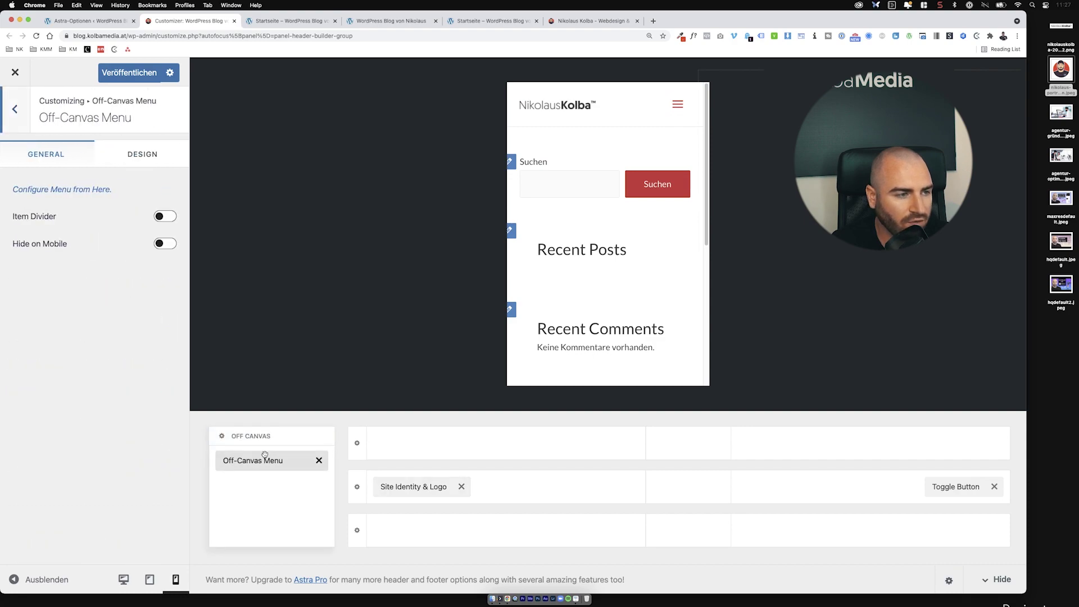
{"action": "left_click_drag", "start_coordinate": [259, 466], "coordinate": [807, 494]}
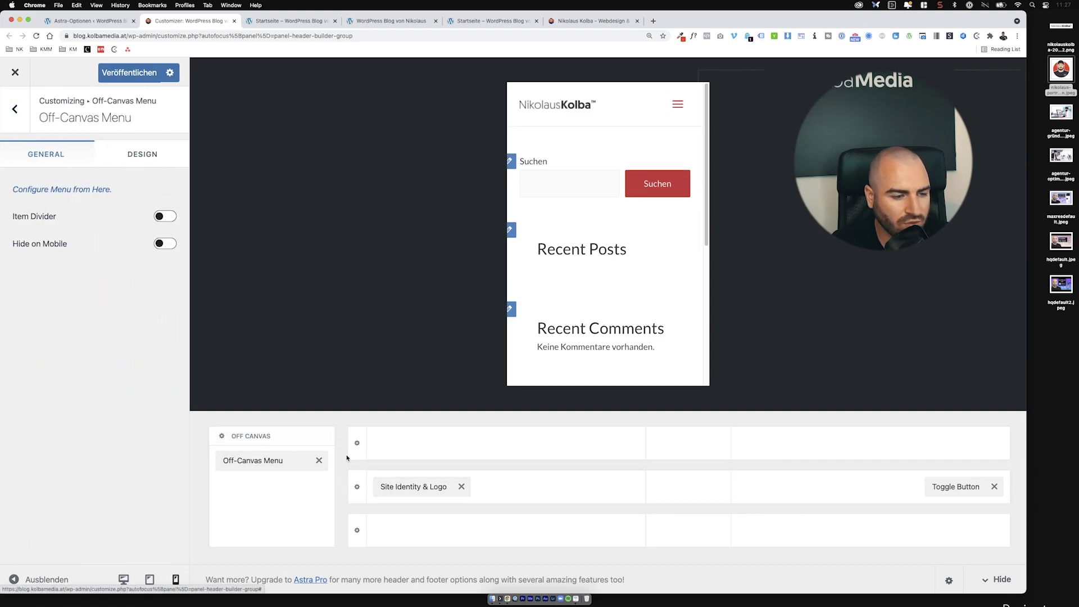
{"action": "left_click", "coordinate": [677, 104]}
{"action": "left_click", "coordinate": [677, 104]}
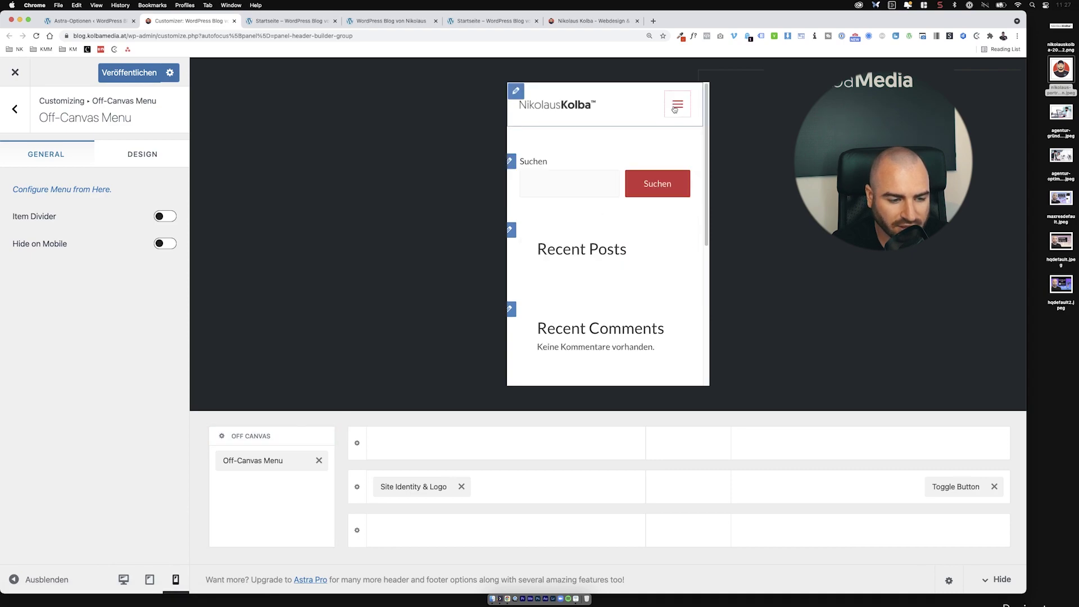
{"action": "scroll", "coordinate": [595, 257], "scroll_direction": "down", "scroll_amount": 5}
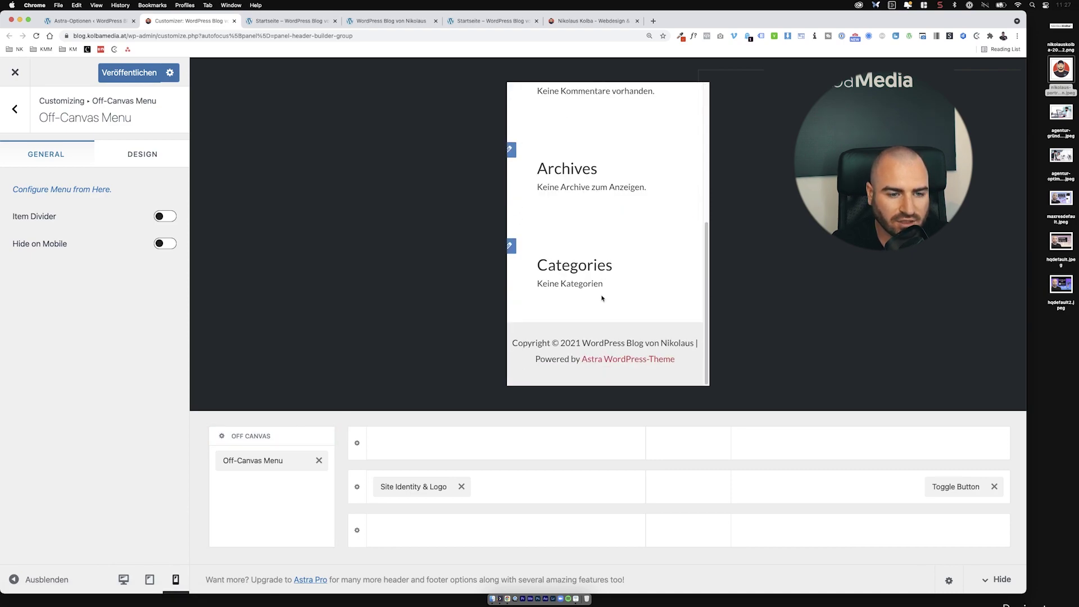
Step: In tablet preview, hide the site title next to the logo and check the tablet menu
{"action": "left_click", "coordinate": [150, 579]}
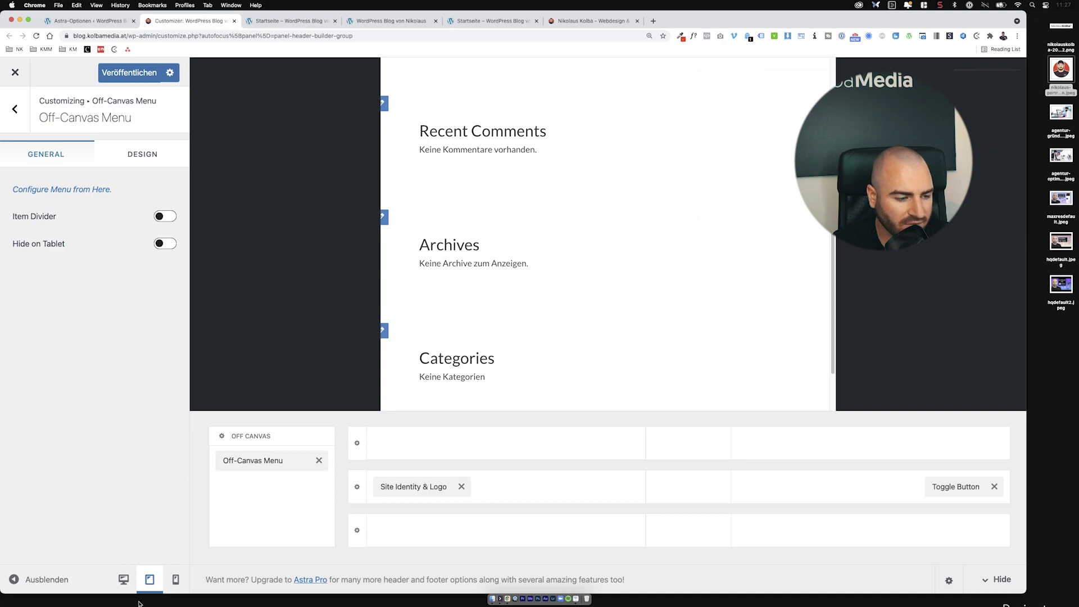
{"action": "scroll", "coordinate": [590, 223], "scroll_direction": "up", "scroll_amount": 4}
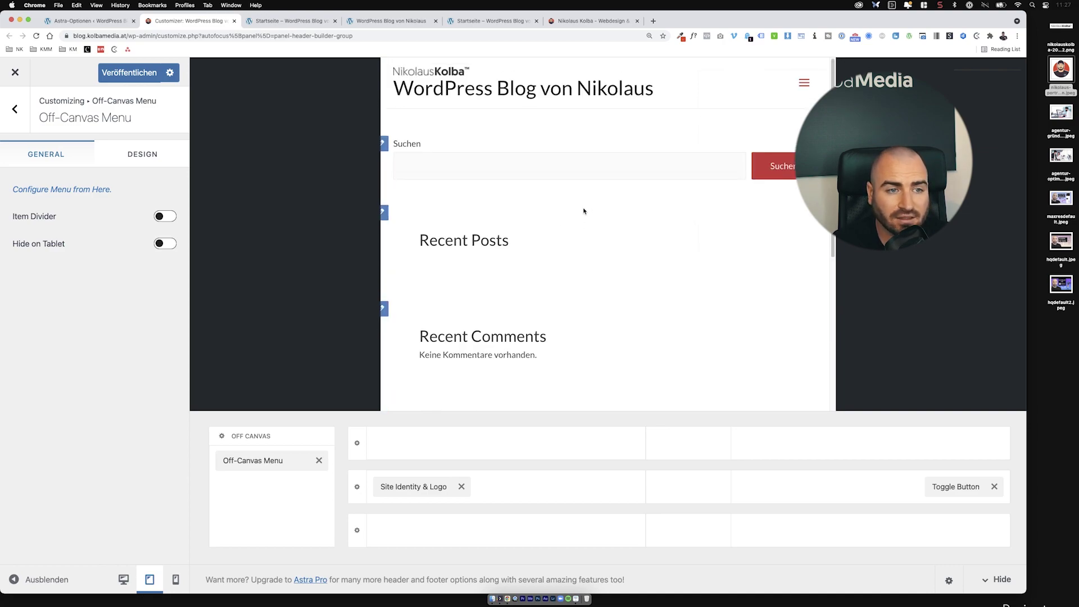
{"action": "left_click", "coordinate": [404, 487]}
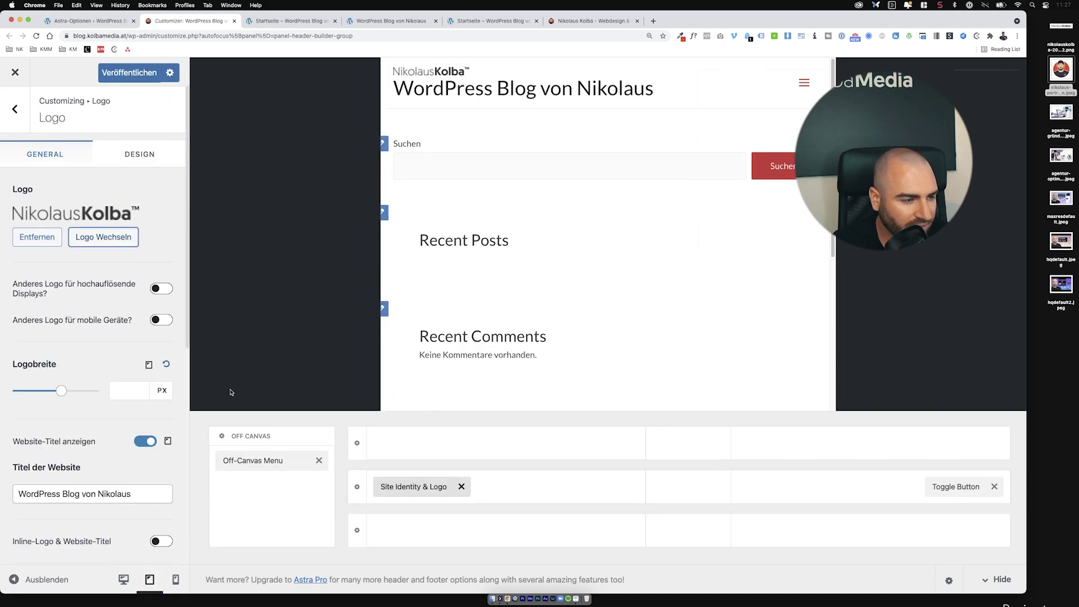
{"action": "left_click", "coordinate": [145, 442]}
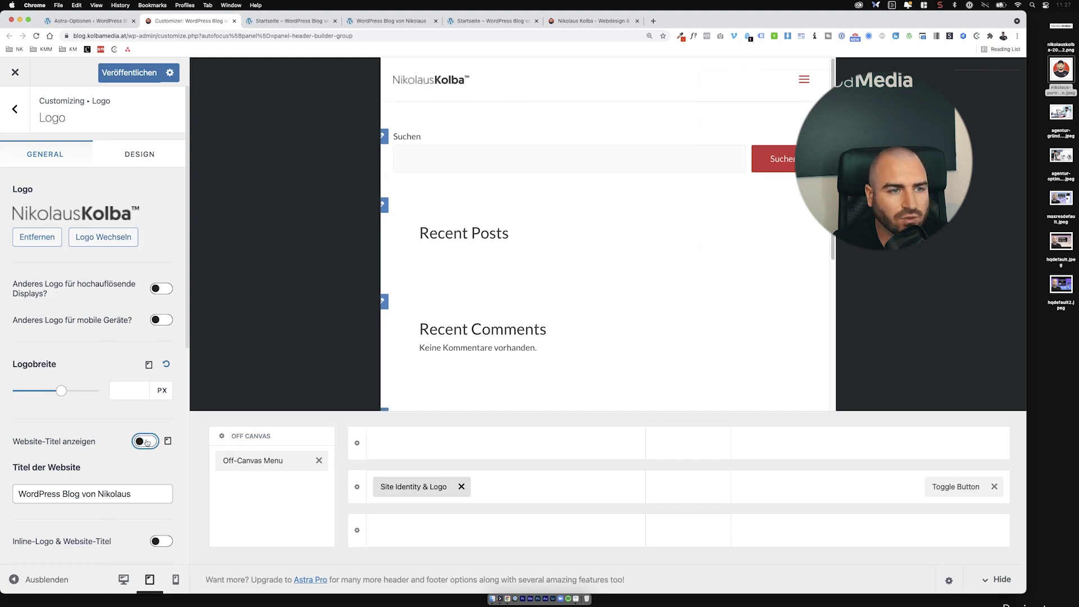
{"action": "left_click", "coordinate": [799, 82]}
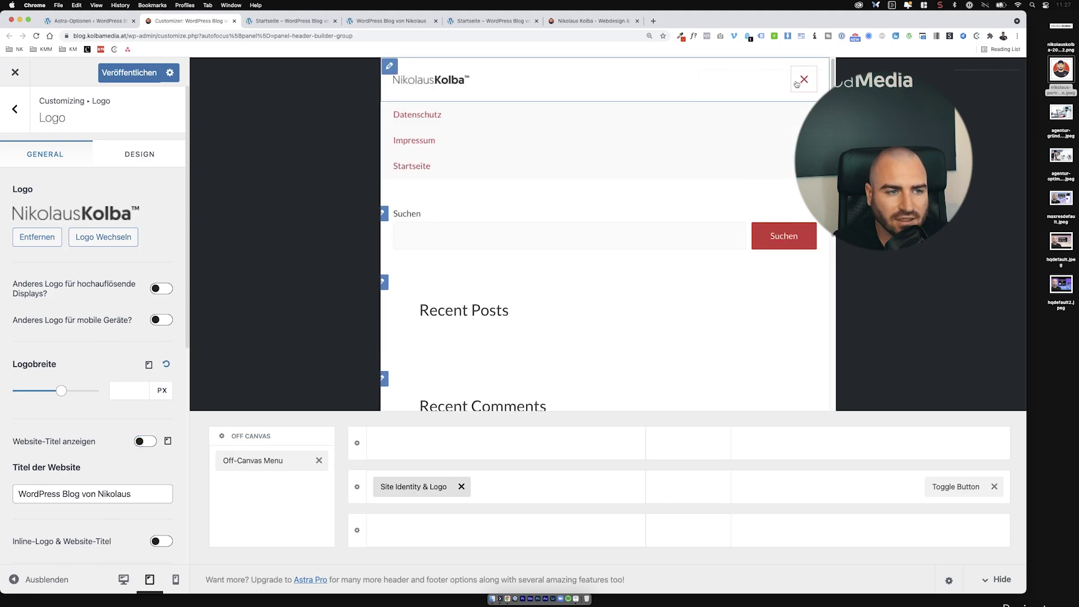
{"action": "left_click", "coordinate": [796, 83]}
{"action": "left_click", "coordinate": [798, 82]}
{"action": "left_click", "coordinate": [799, 82]}
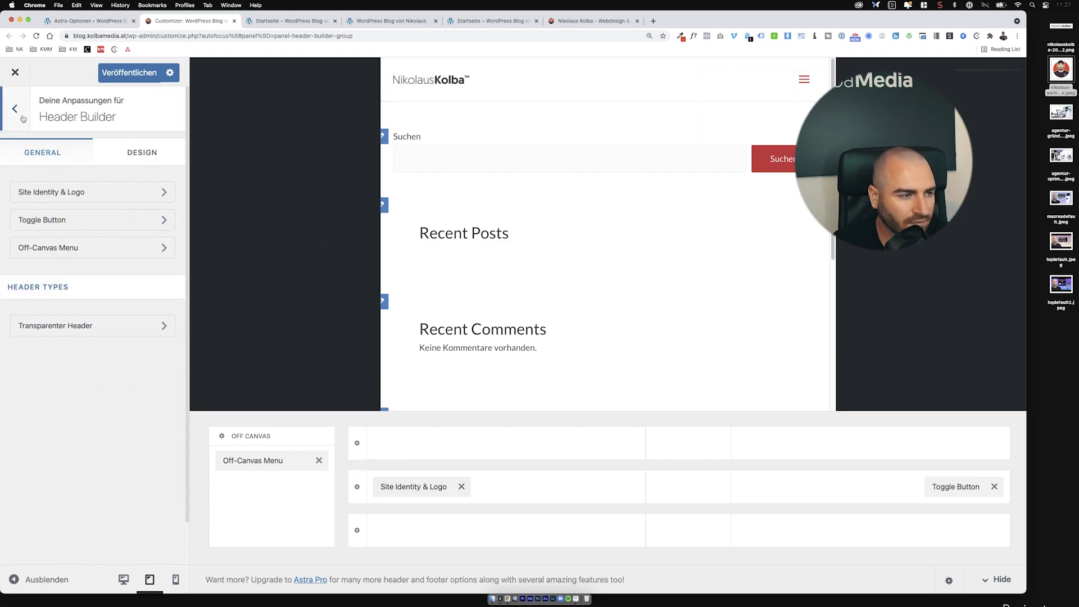
{"action": "key", "text": "Escape"}
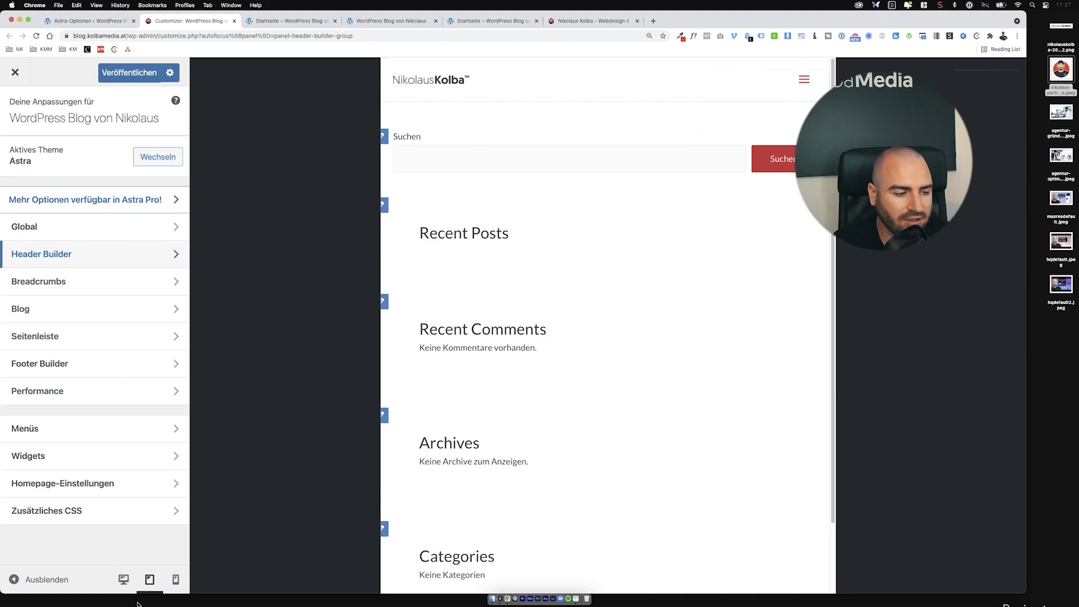
Step: Switch to desktop preview and look through Breadcrumbs, Blog / Archive and Seitenleiste settings without changes
{"action": "left_click", "coordinate": [122, 582]}
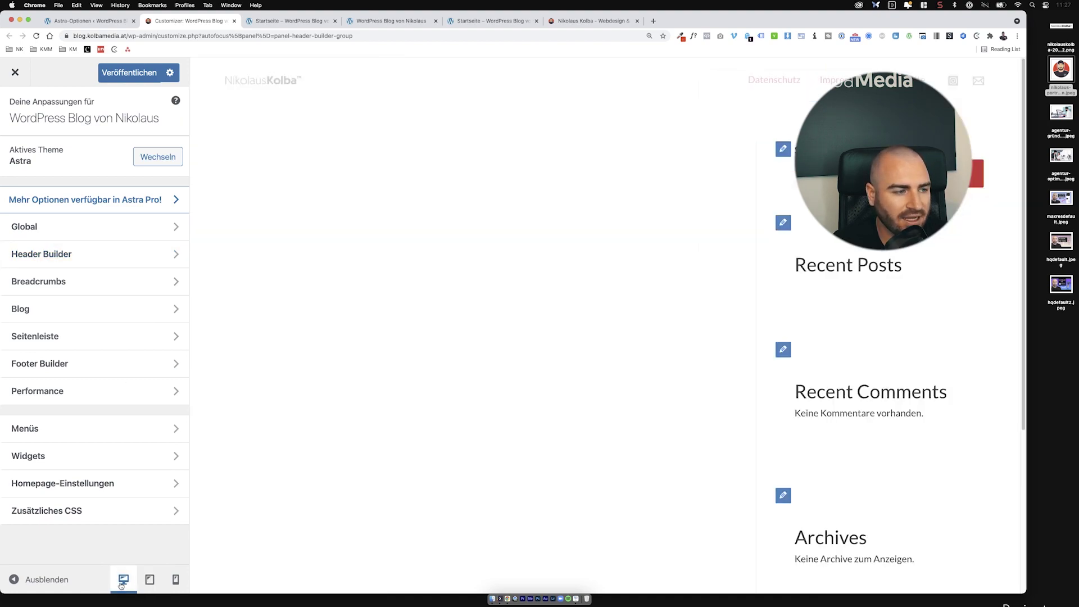
{"action": "left_click", "coordinate": [113, 278]}
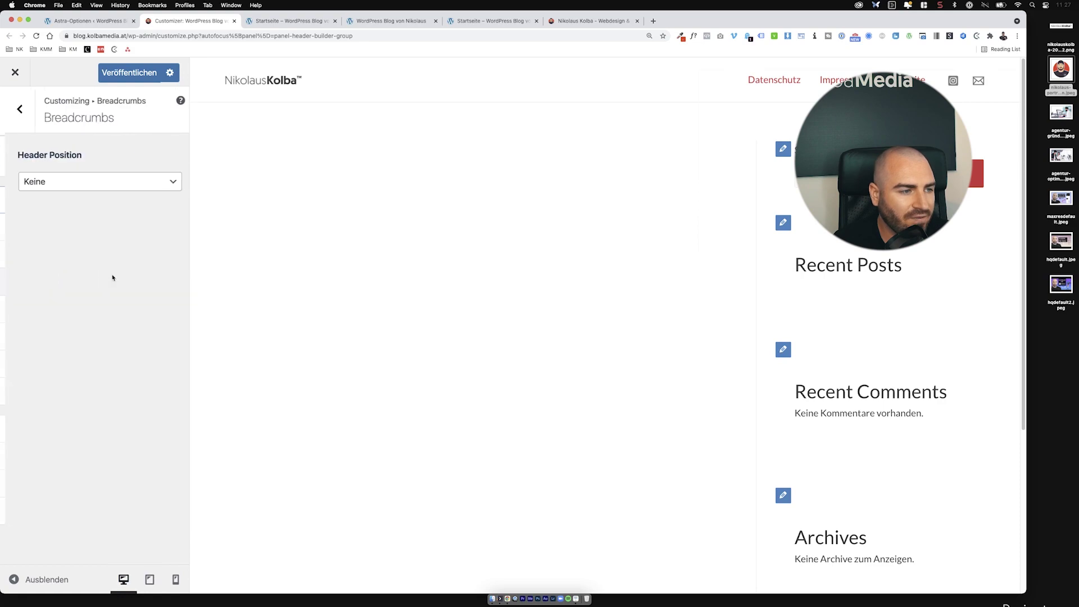
{"action": "left_click", "coordinate": [19, 113]}
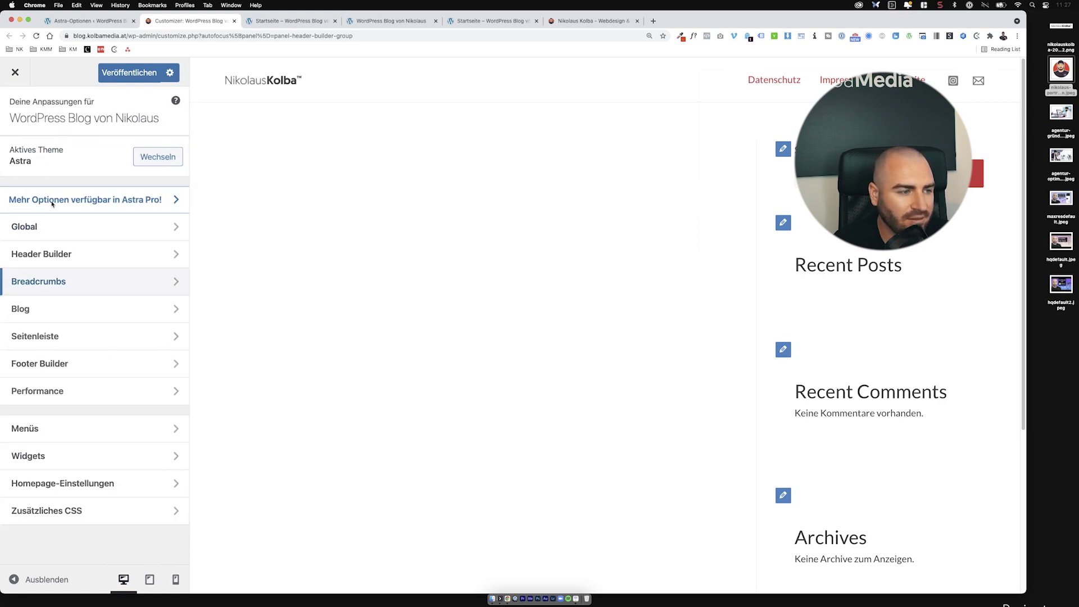
{"action": "left_click", "coordinate": [59, 305]}
{"action": "left_click", "coordinate": [109, 159]}
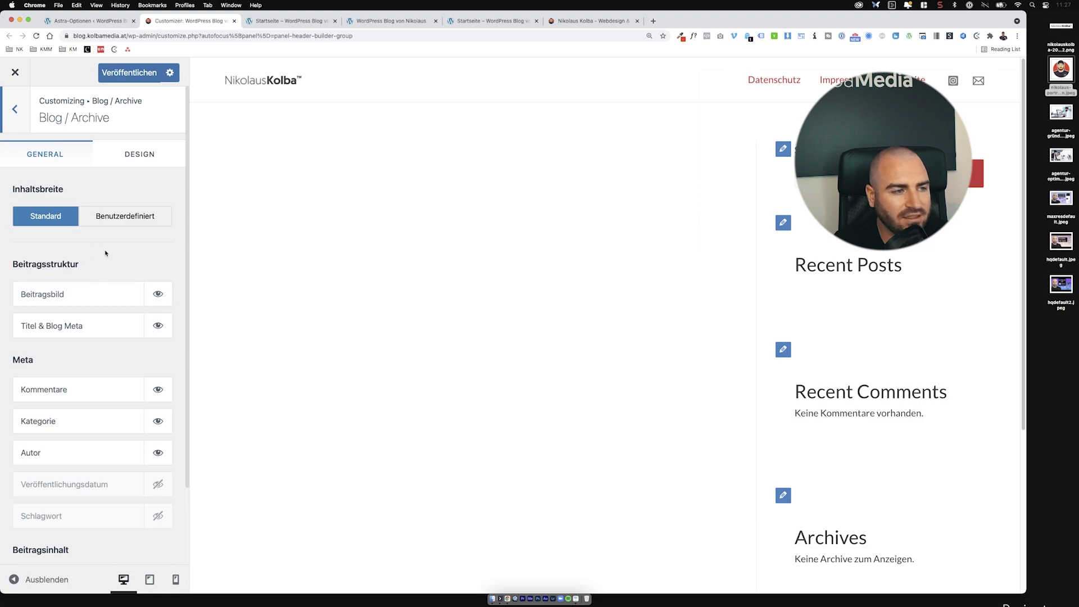
{"action": "left_click", "coordinate": [22, 106]}
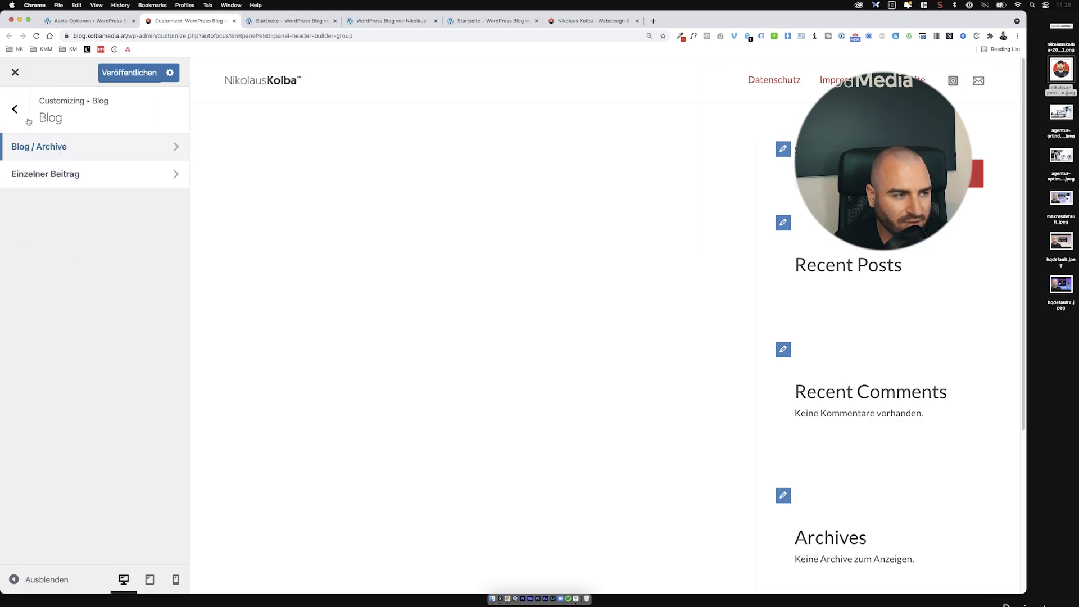
{"action": "left_click", "coordinate": [23, 110]}
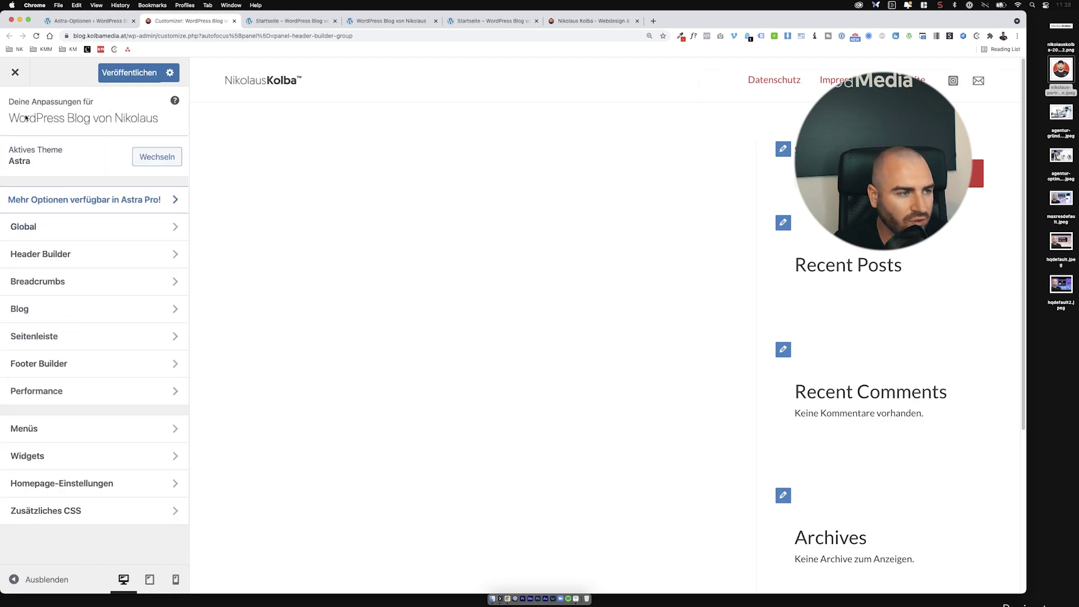
{"action": "left_click", "coordinate": [86, 338]}
{"action": "left_click", "coordinate": [15, 111]}
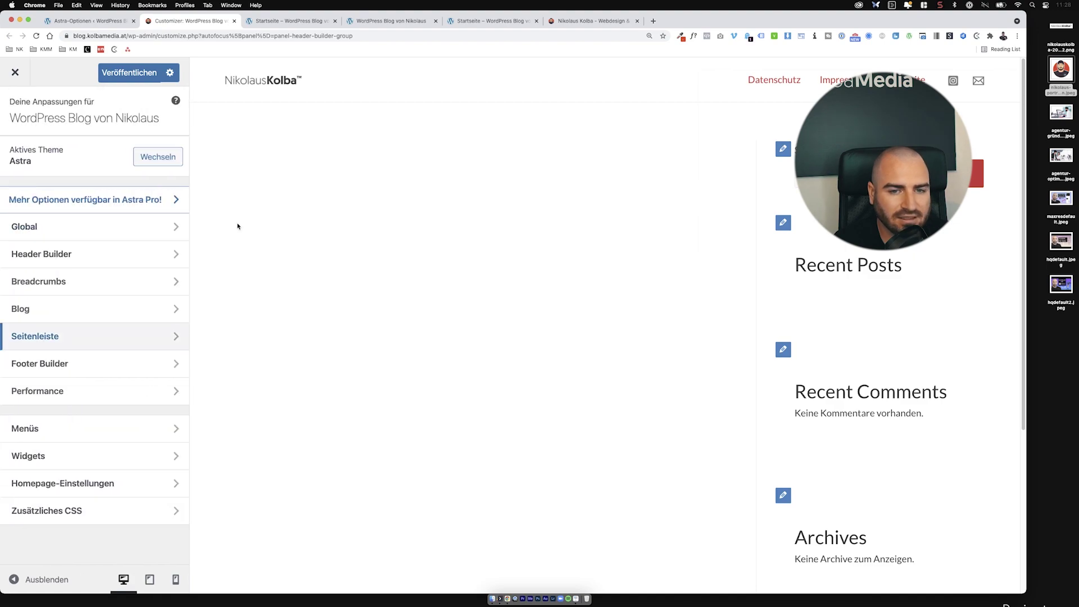
Step: Add Widget 1 with an embed block to the footer's middle row, then remove Widget 1 again
{"action": "left_click", "coordinate": [88, 367]}
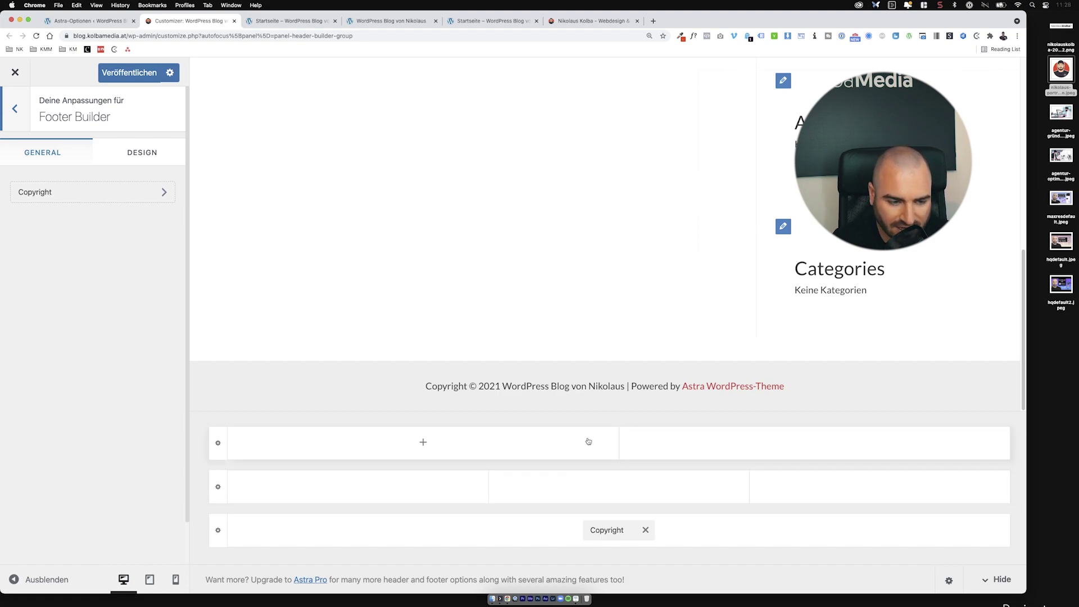
{"action": "left_click", "coordinate": [407, 488]}
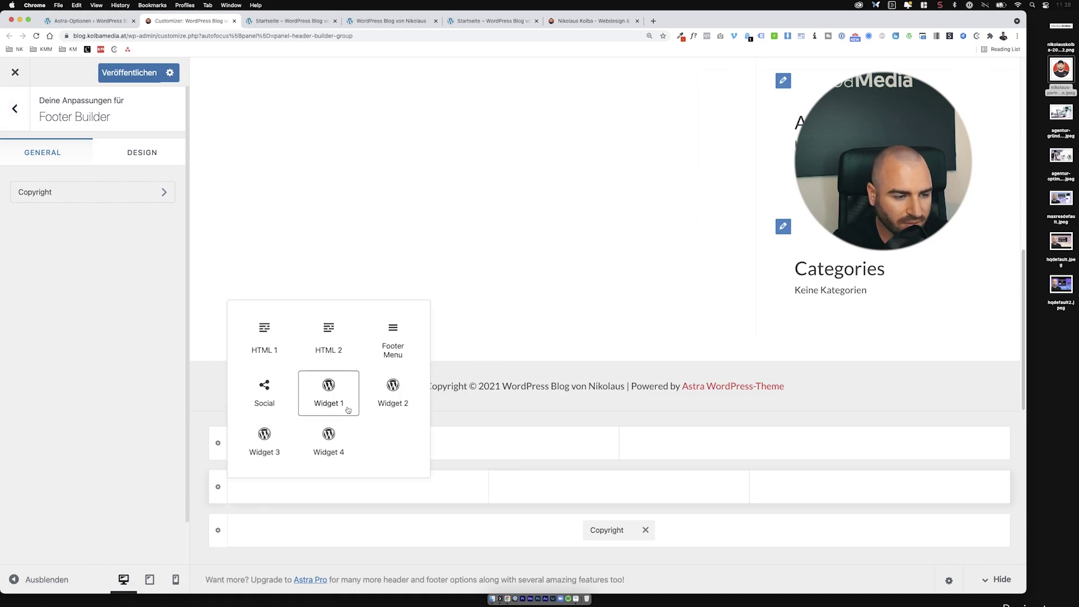
{"action": "left_click", "coordinate": [329, 388]}
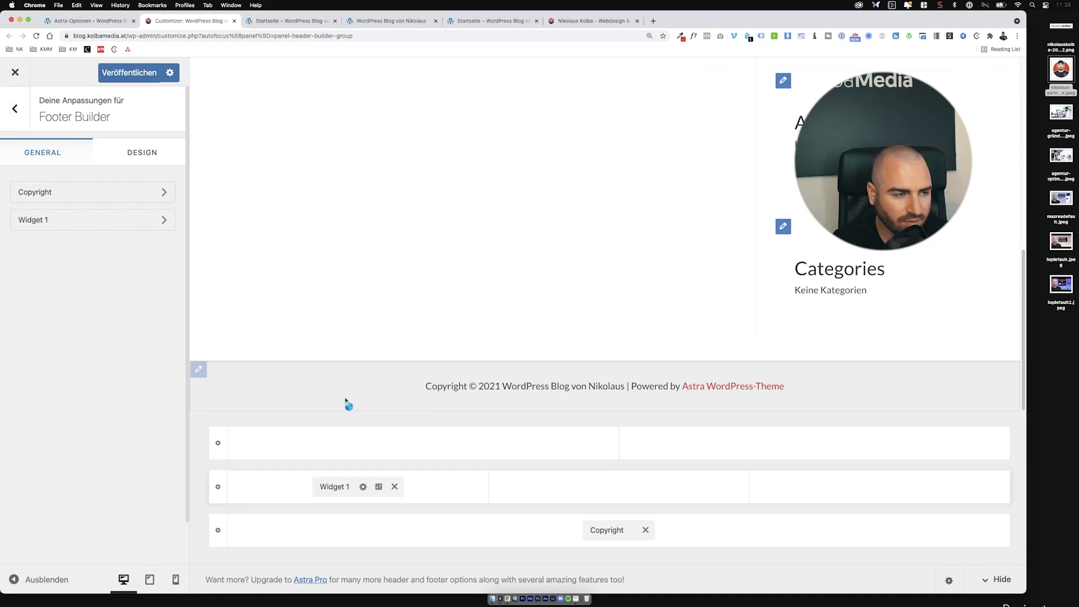
{"action": "left_click", "coordinate": [338, 489]}
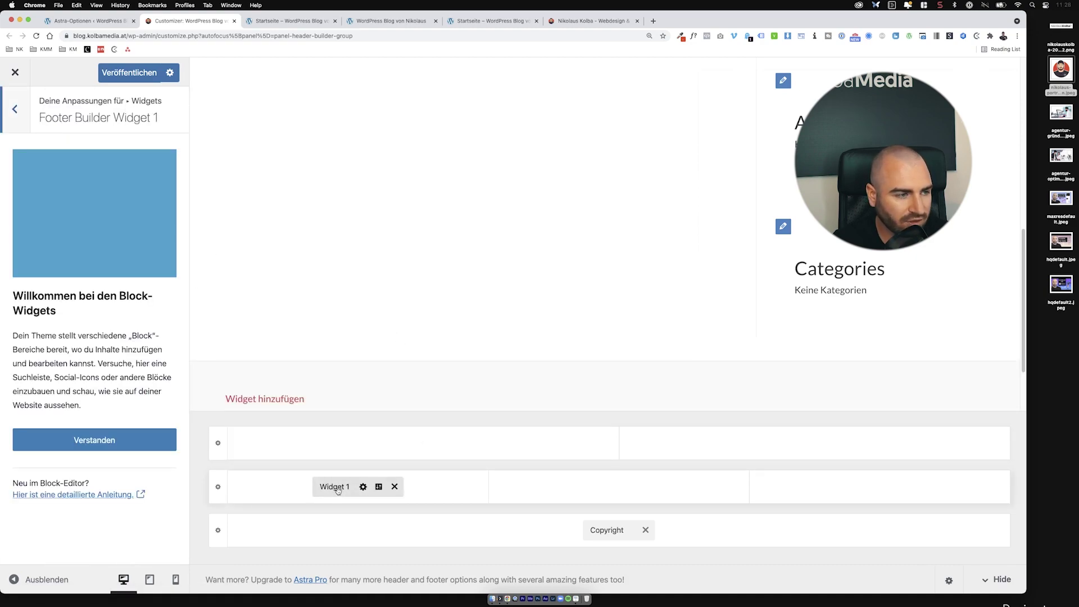
{"action": "left_click", "coordinate": [109, 439]}
{"action": "left_click", "coordinate": [107, 231]}
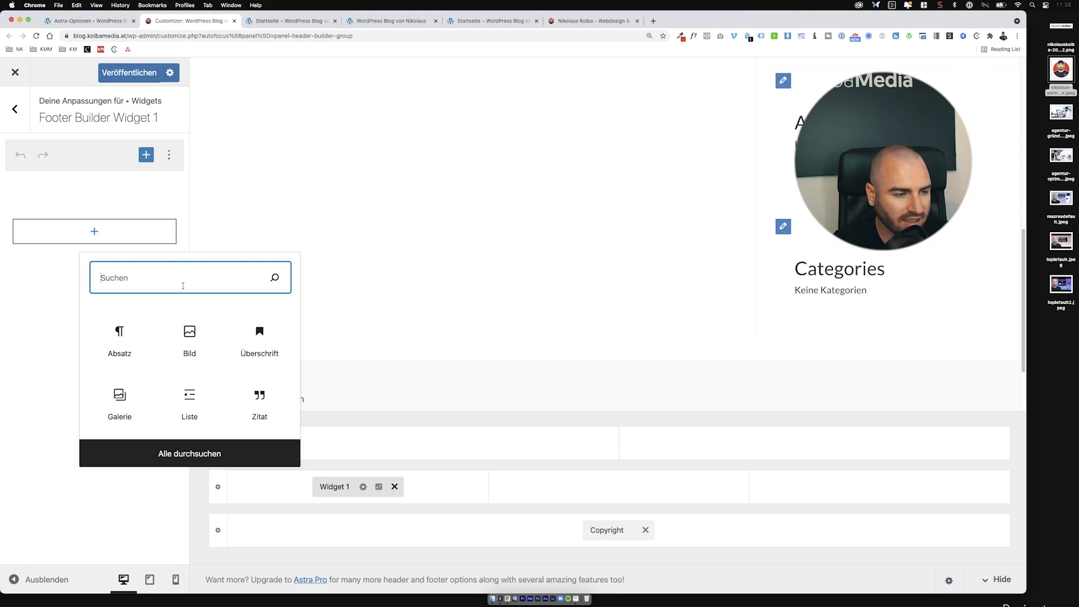
{"action": "type", "text": "blog"}
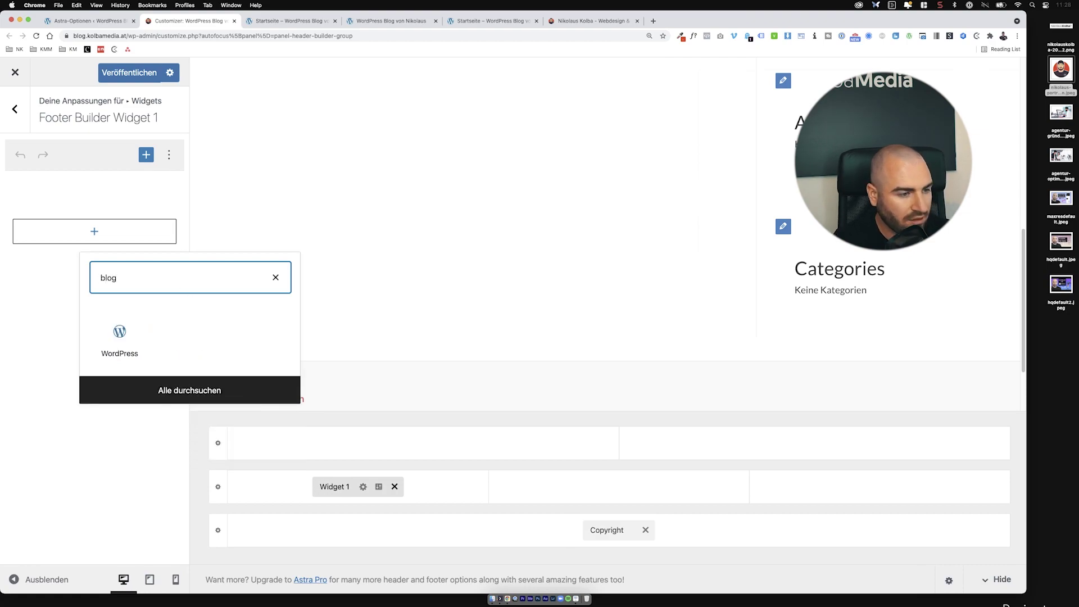
{"action": "left_click", "coordinate": [147, 335]}
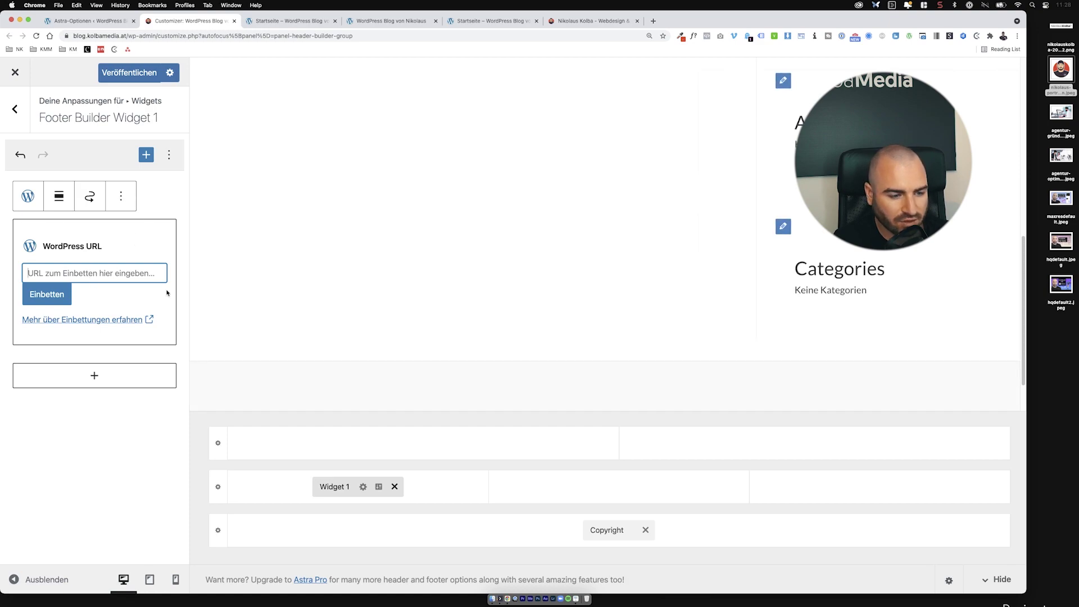
{"action": "left_click", "coordinate": [394, 487]}
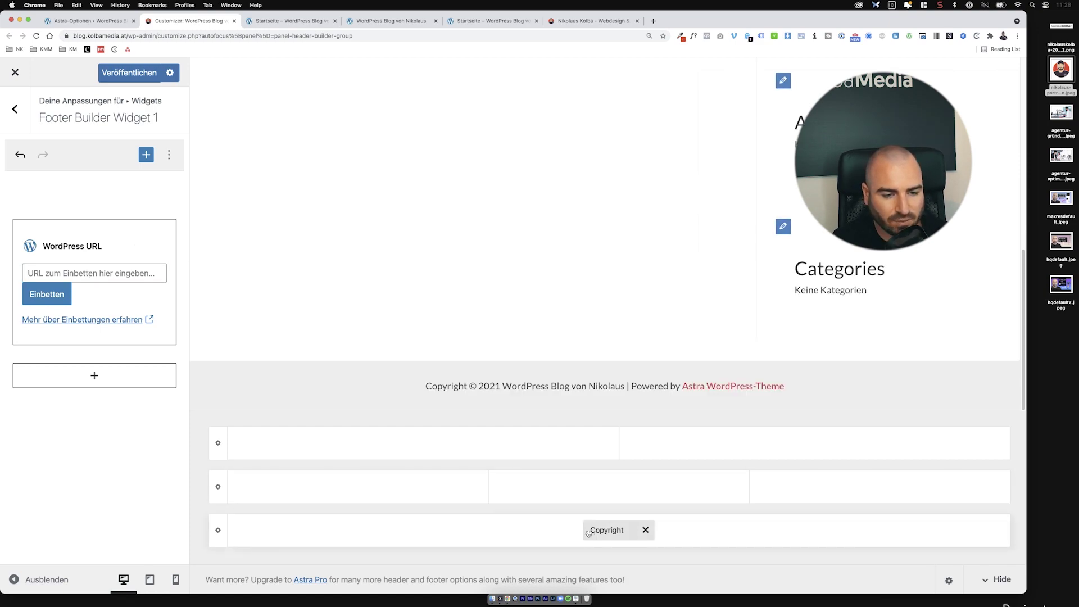
Step: Delete the 'Powered by [theme_author]' copyright line and set the bottom footer row to 2 columns
{"action": "left_click", "coordinate": [608, 528]}
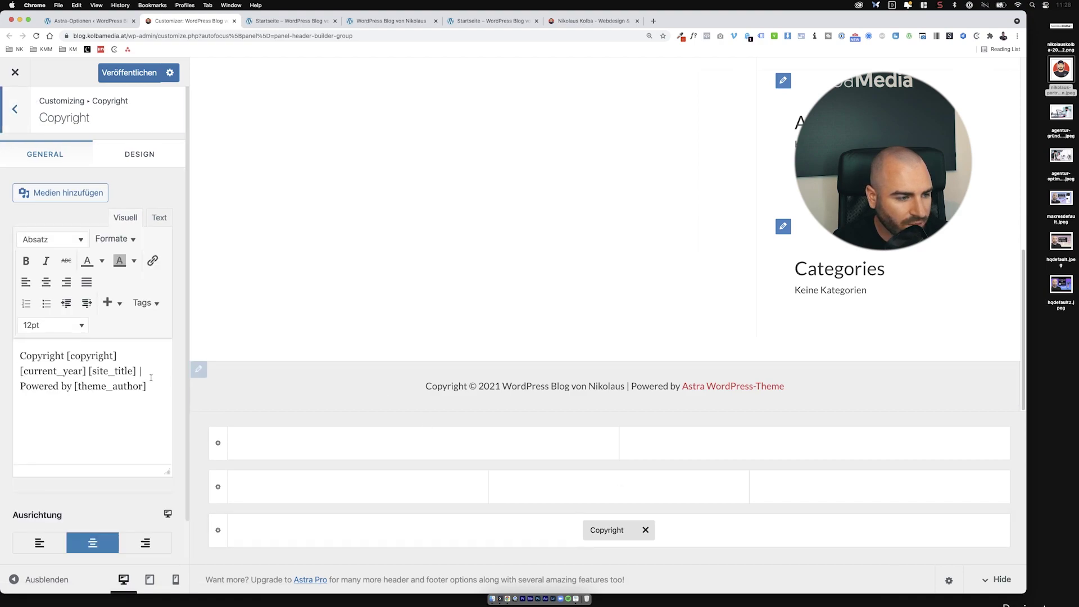
{"action": "left_click_drag", "start_coordinate": [149, 389], "coordinate": [17, 383]}
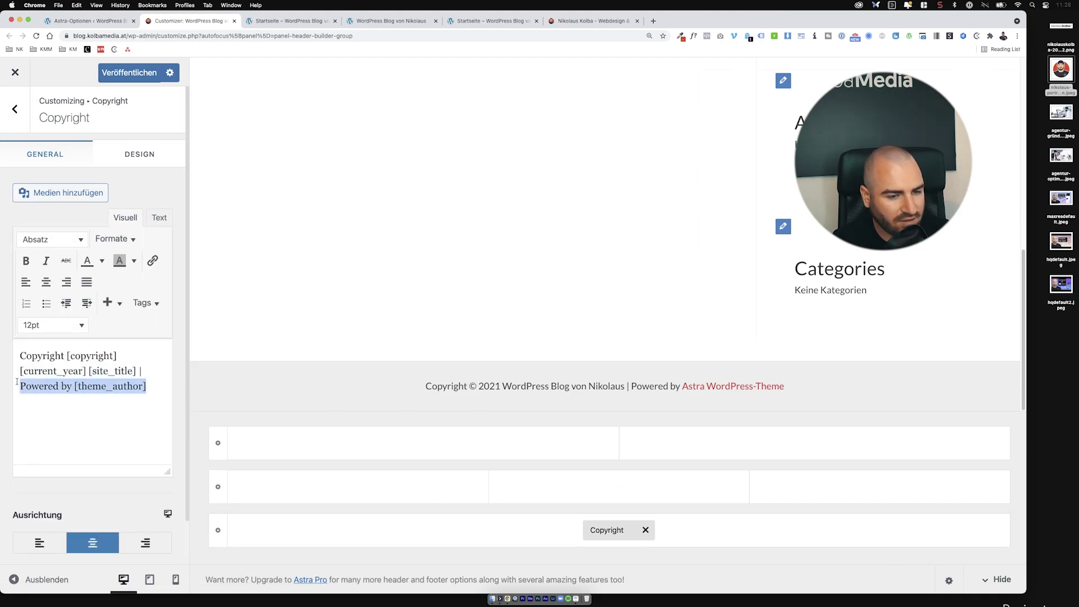
{"action": "key", "text": "BackSpace"}
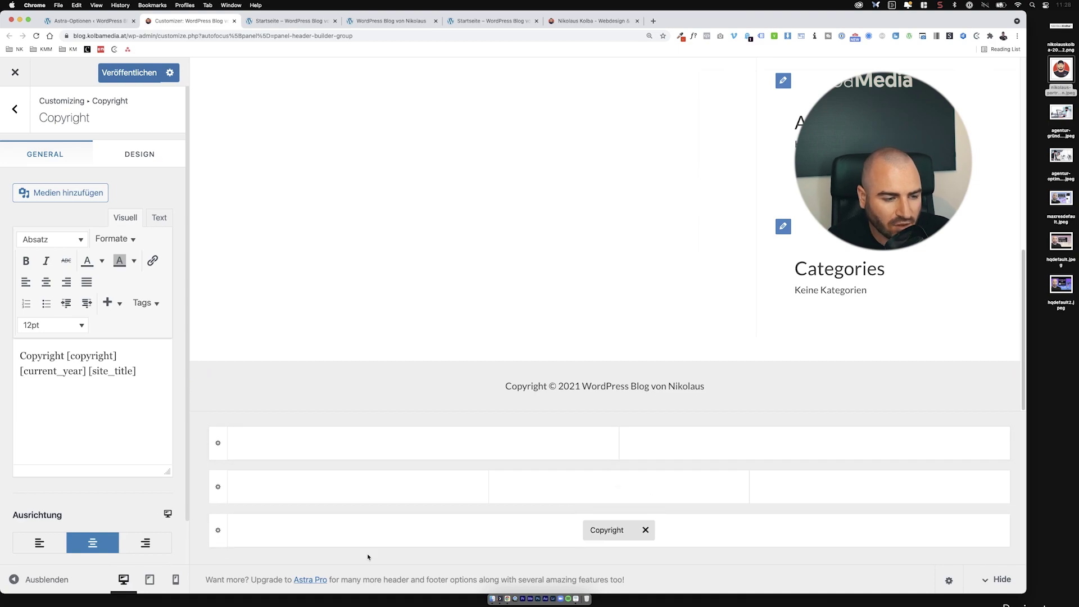
{"action": "left_click", "coordinate": [212, 536]}
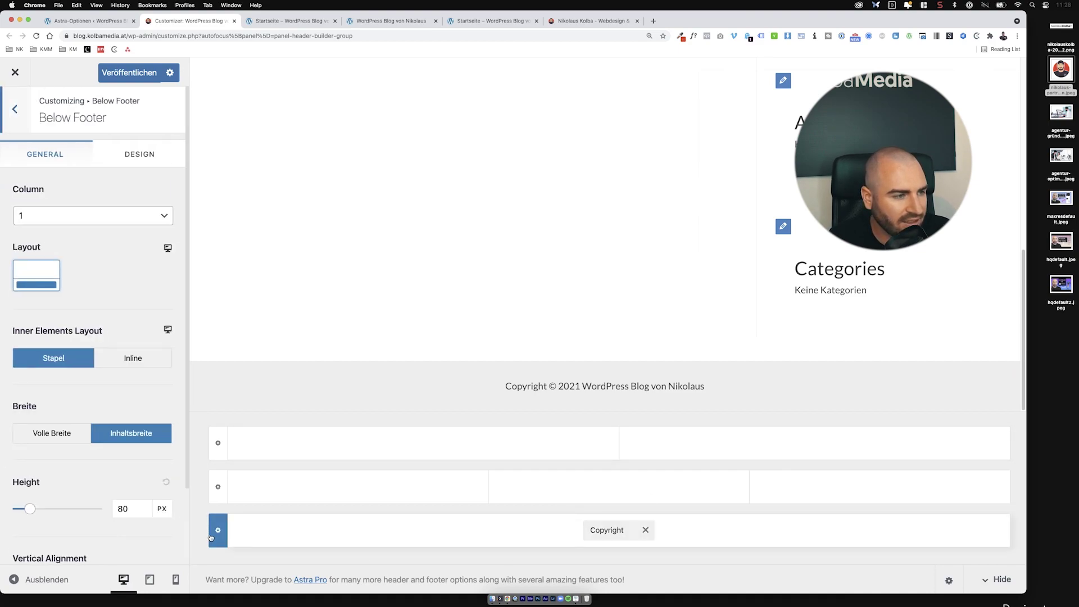
{"action": "left_click", "coordinate": [94, 221]}
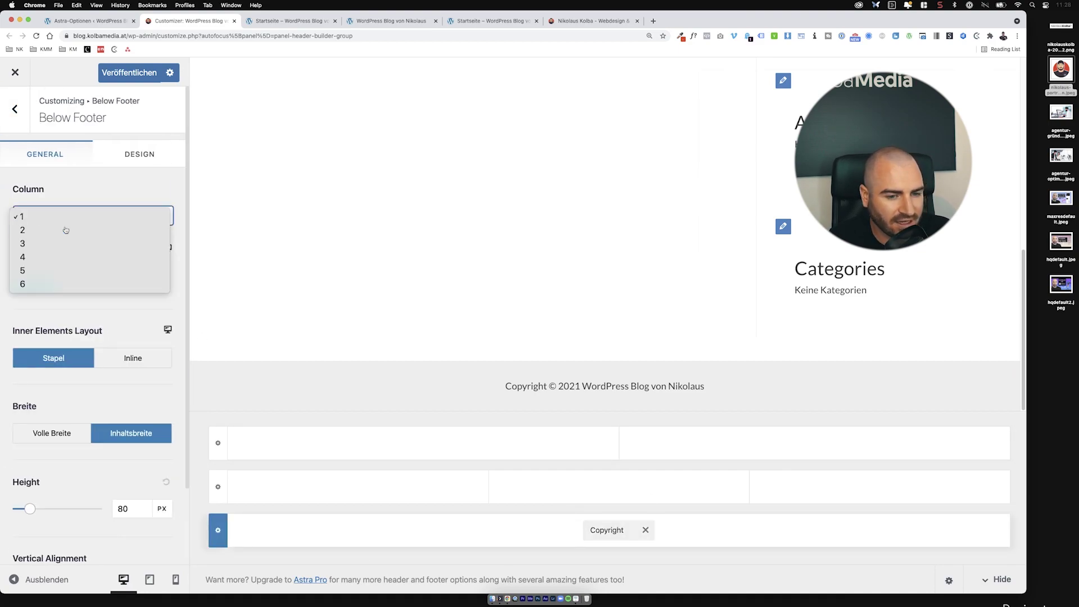
{"action": "left_click", "coordinate": [66, 230]}
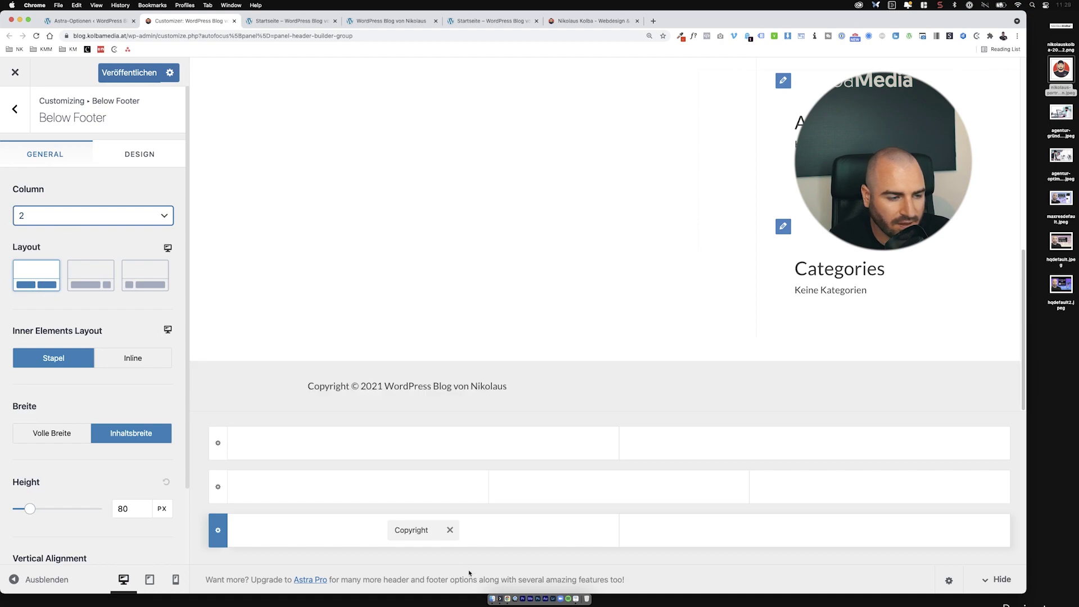
Step: Left-align the copyright, add a right-aligned Footer Menu in the right cell, and publish
{"action": "left_click", "coordinate": [401, 531]}
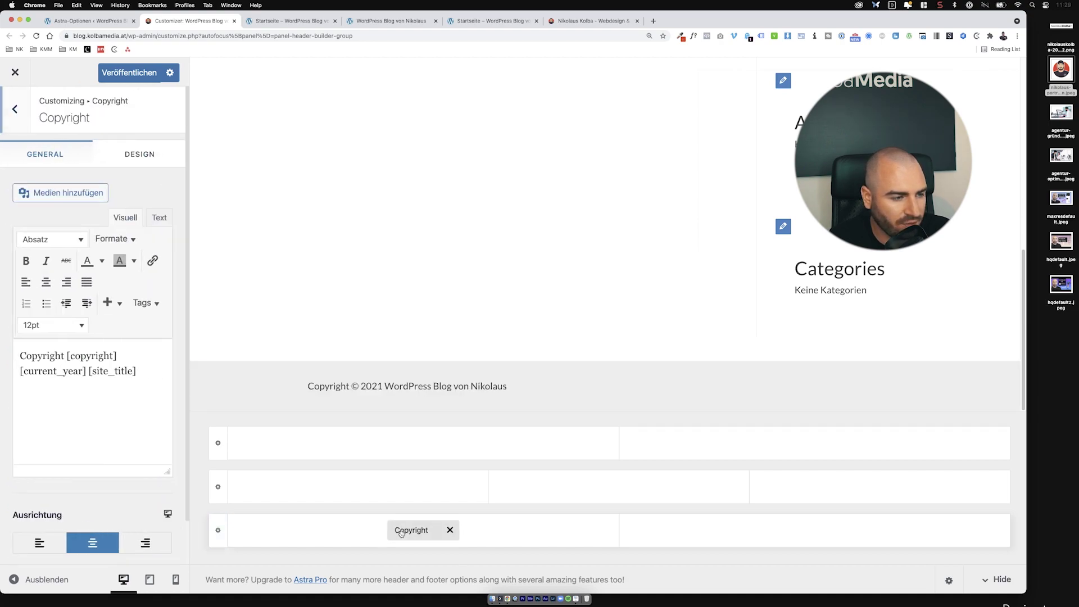
{"action": "left_click", "coordinate": [30, 543]}
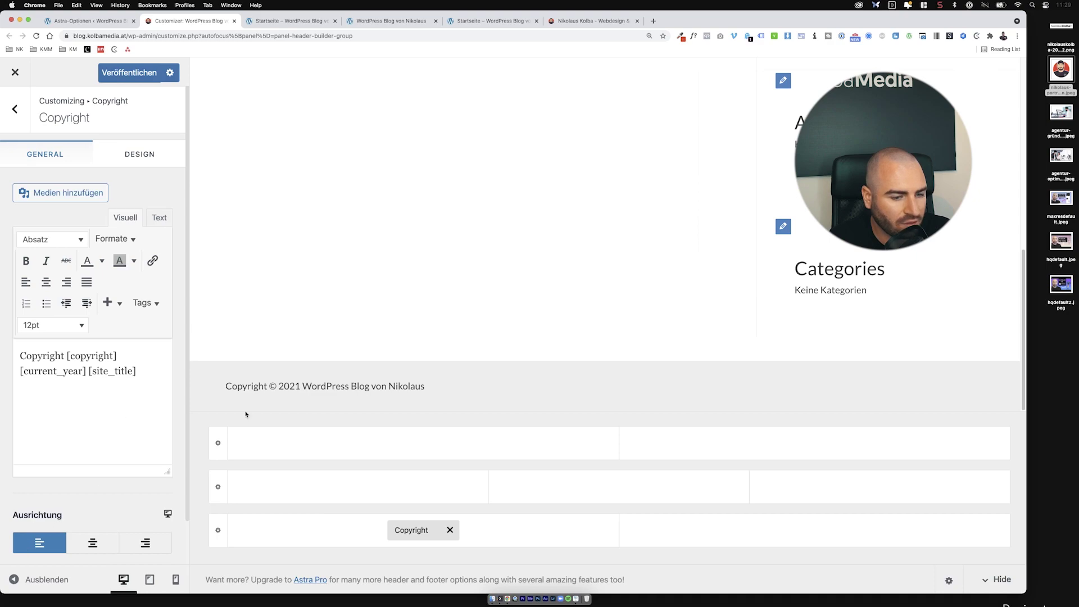
{"action": "left_click", "coordinate": [745, 532]}
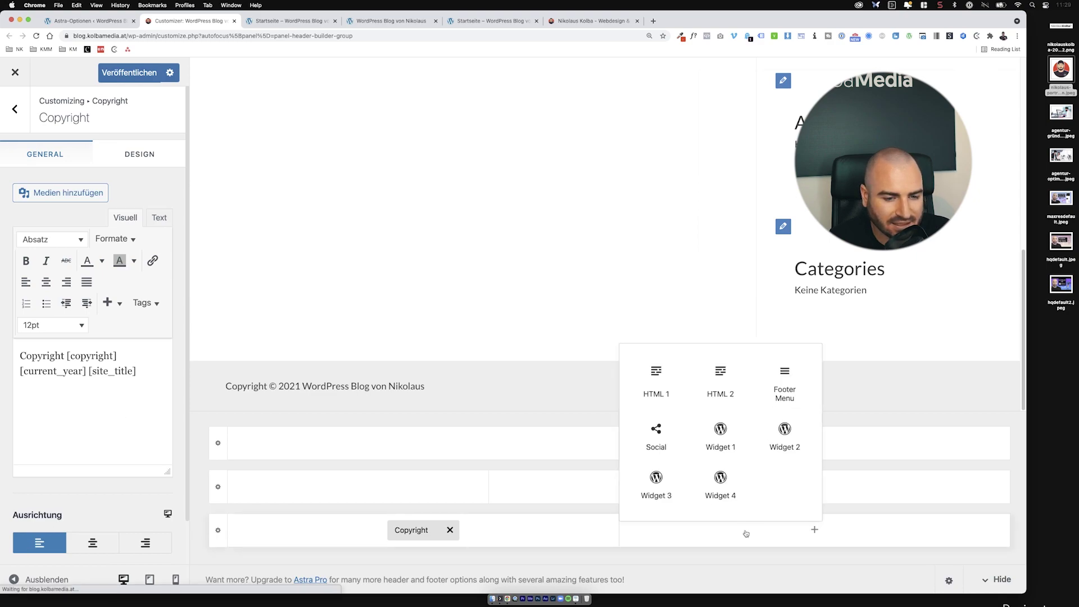
{"action": "left_click", "coordinate": [770, 390]}
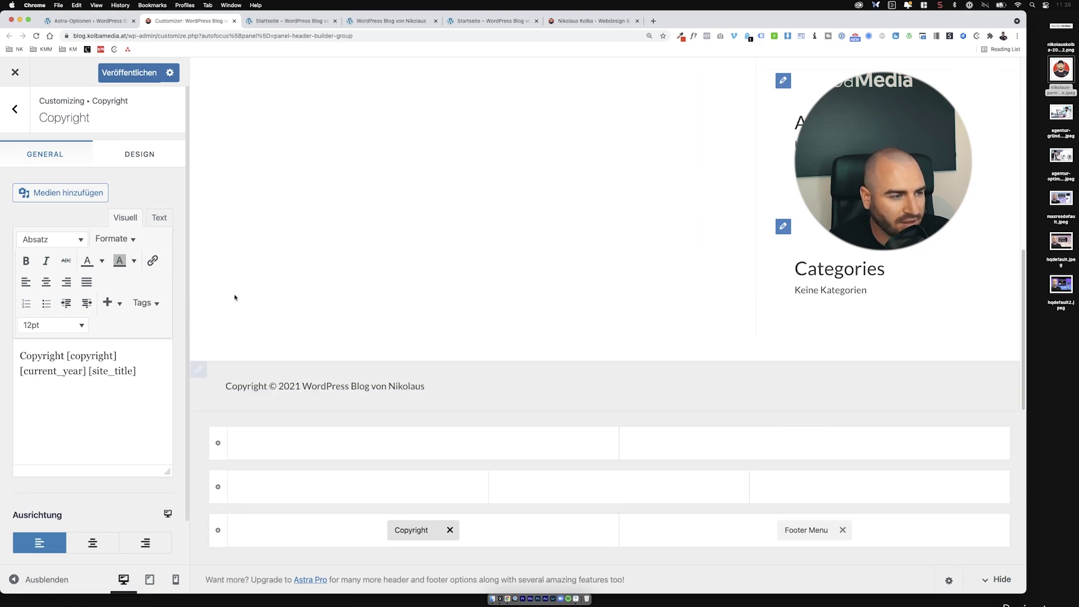
{"action": "left_click", "coordinate": [784, 531]}
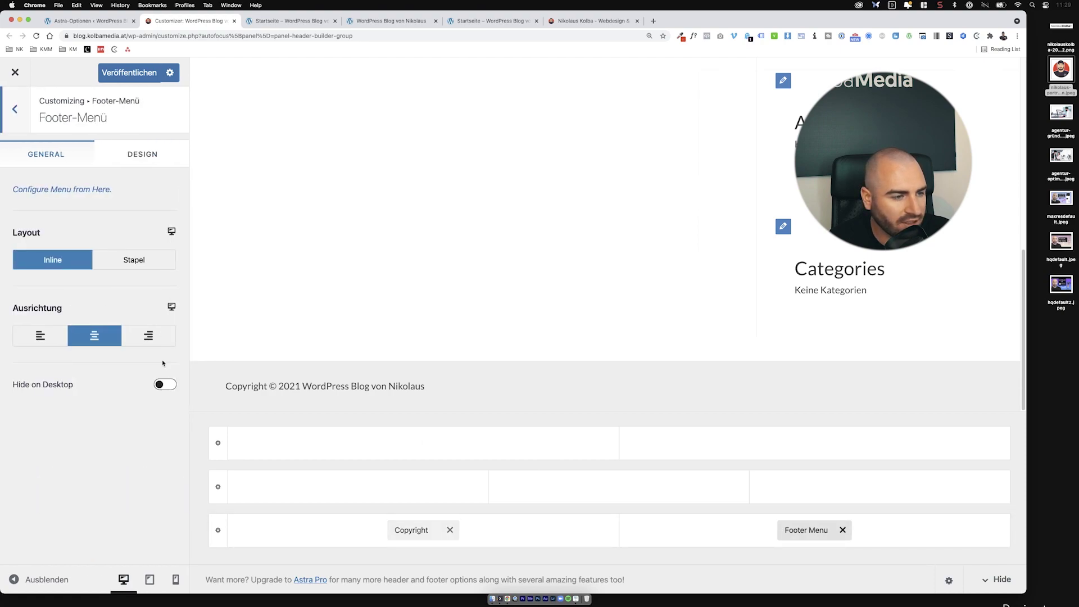
{"action": "left_click", "coordinate": [161, 339]}
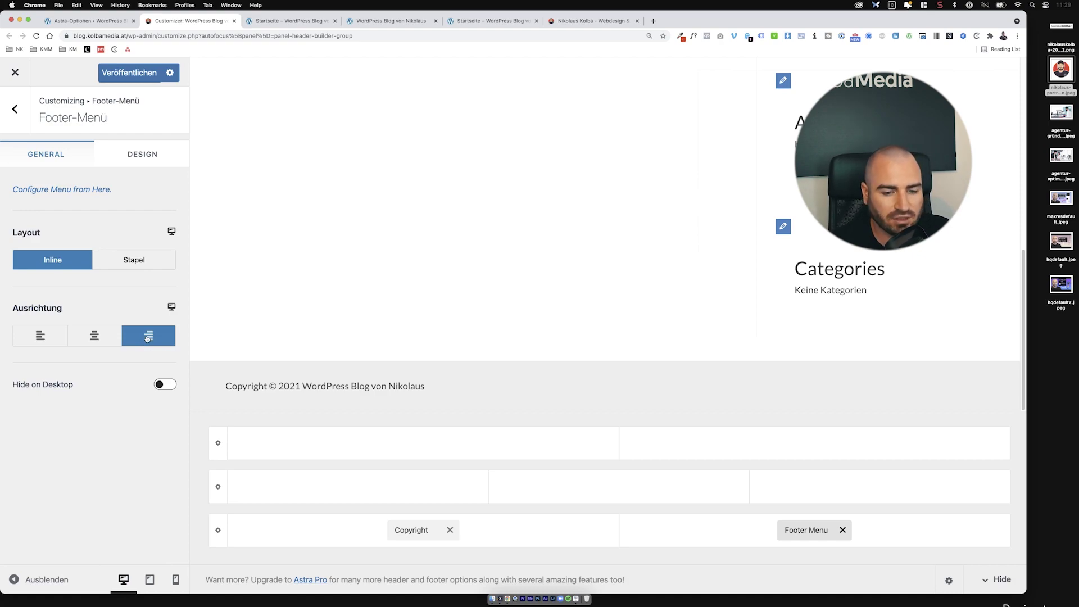
{"action": "left_click", "coordinate": [136, 82]}
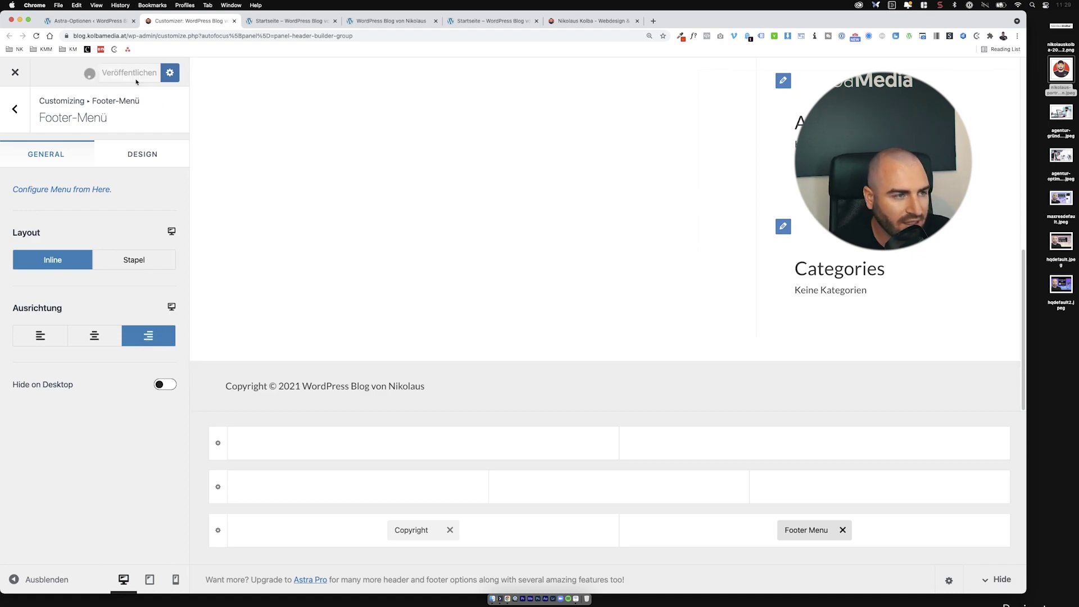
Step: Back out to the main Customizer panel, maximize the browser window, and close the Customizer
{"action": "left_click", "coordinate": [19, 119]}
{"action": "left_click", "coordinate": [18, 119]}
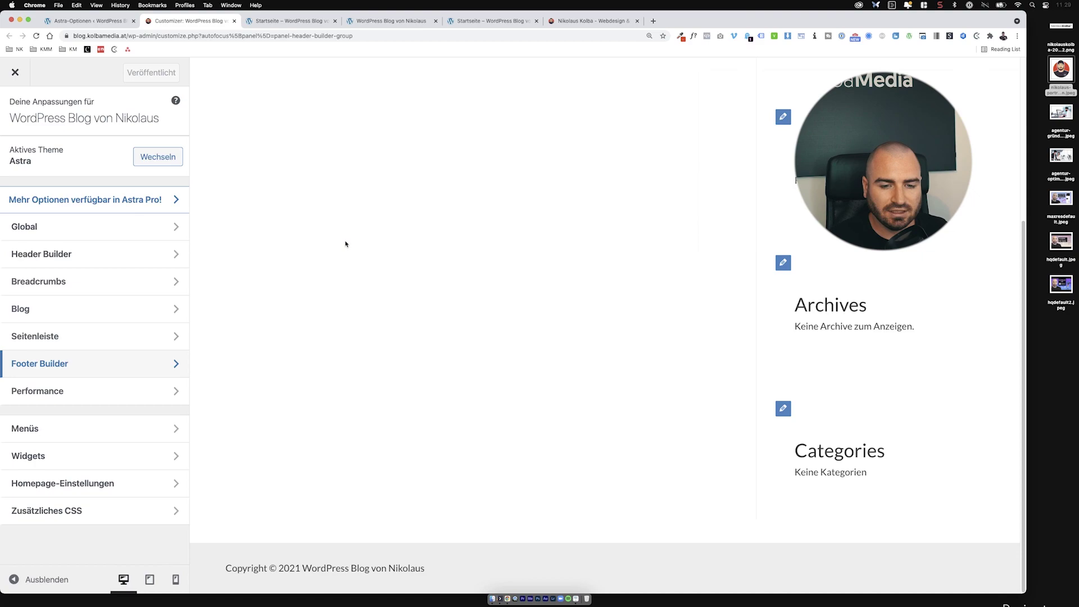
{"action": "scroll", "coordinate": [457, 231], "scroll_direction": "up", "scroll_amount": 5}
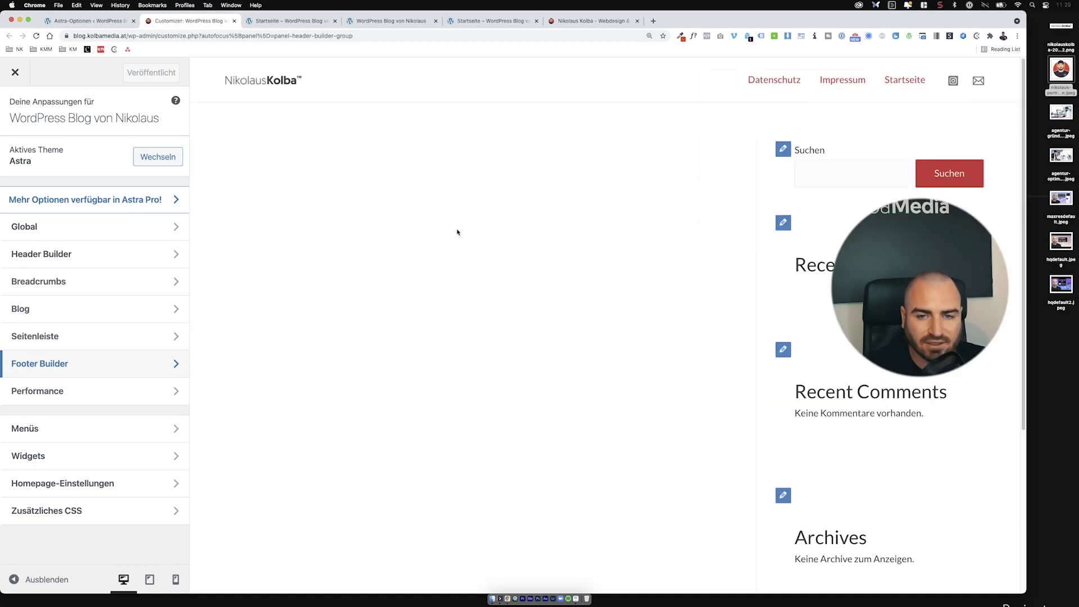
{"action": "double_click", "coordinate": [753, 24]}
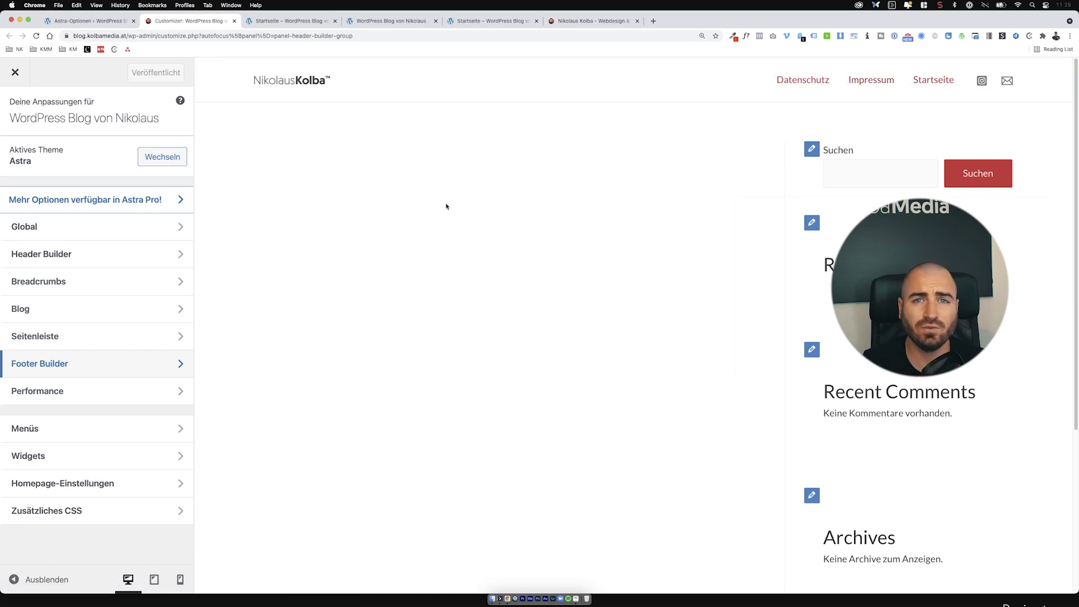
{"action": "left_click", "coordinate": [15, 72]}
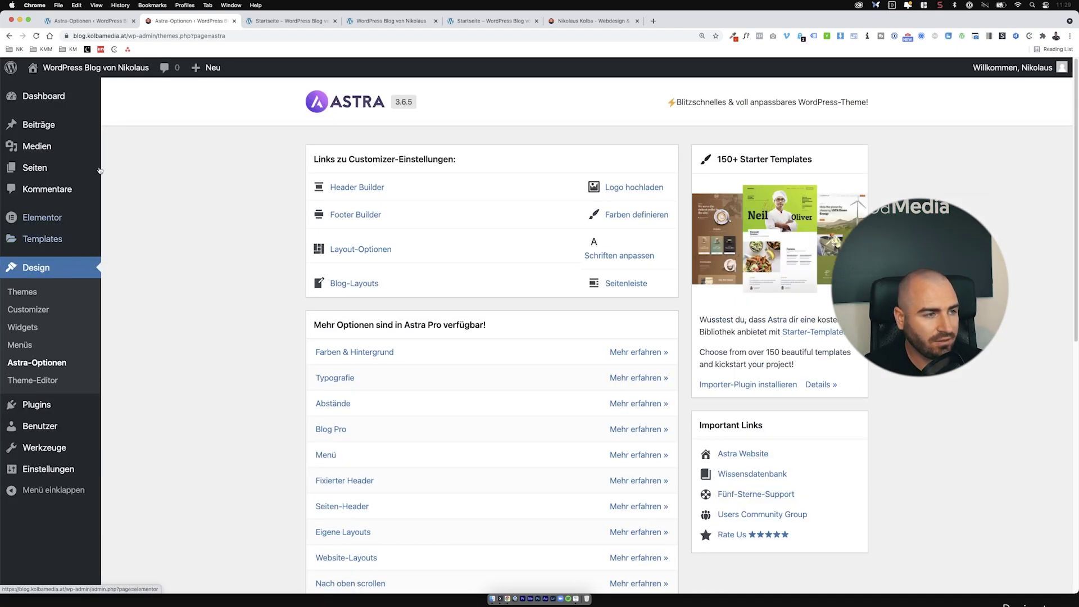
Step: Create a menu named 'Rechtliches' with Impressum above Datenschutz and save it
{"action": "left_click", "coordinate": [46, 345]}
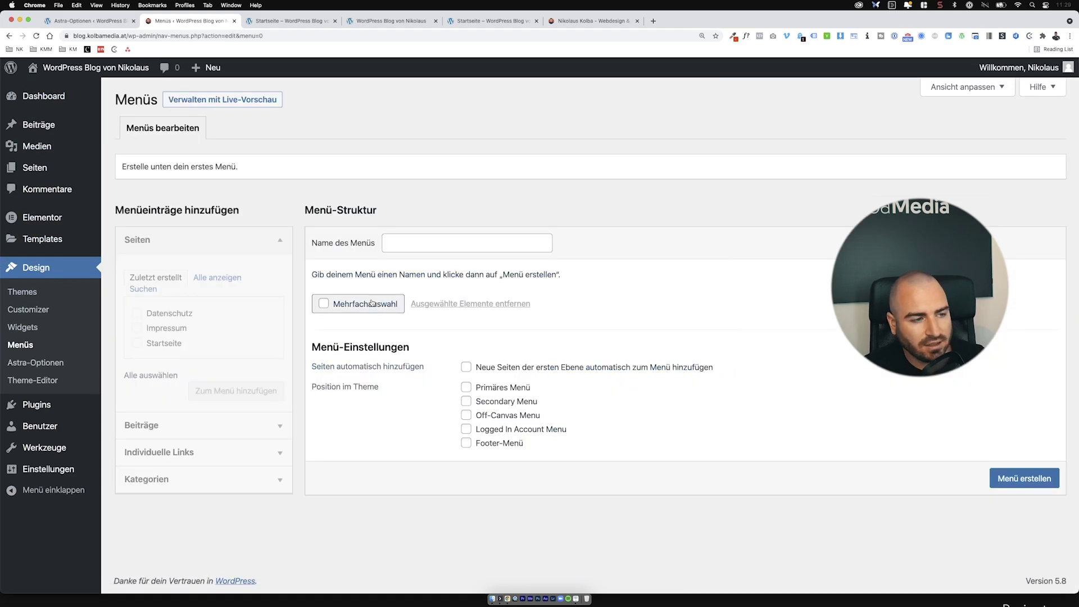
{"action": "left_click", "coordinate": [411, 243]}
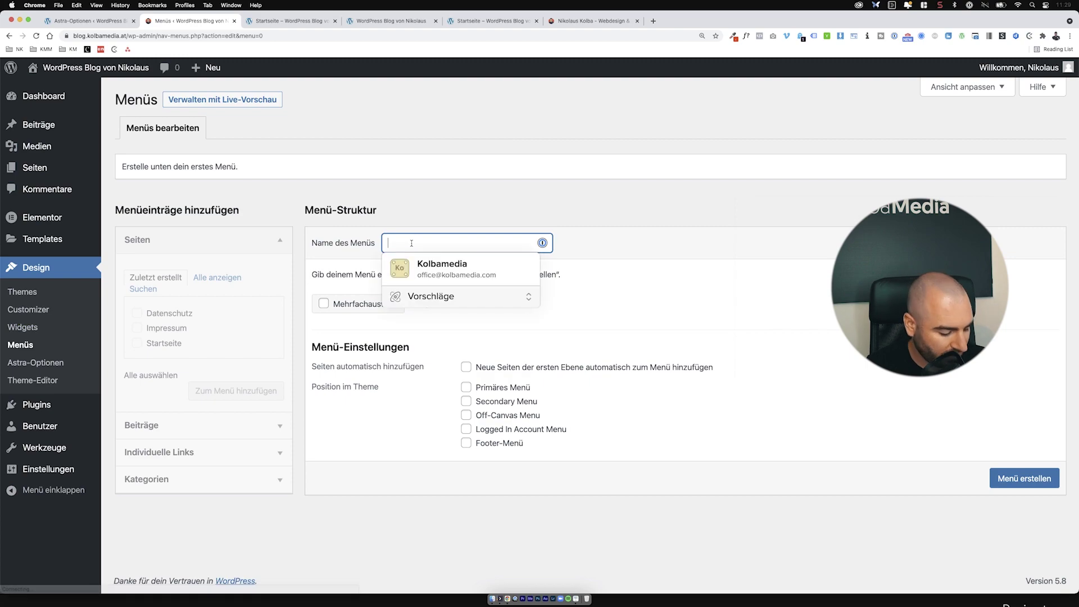
{"action": "type", "text": "Rechtliche"}
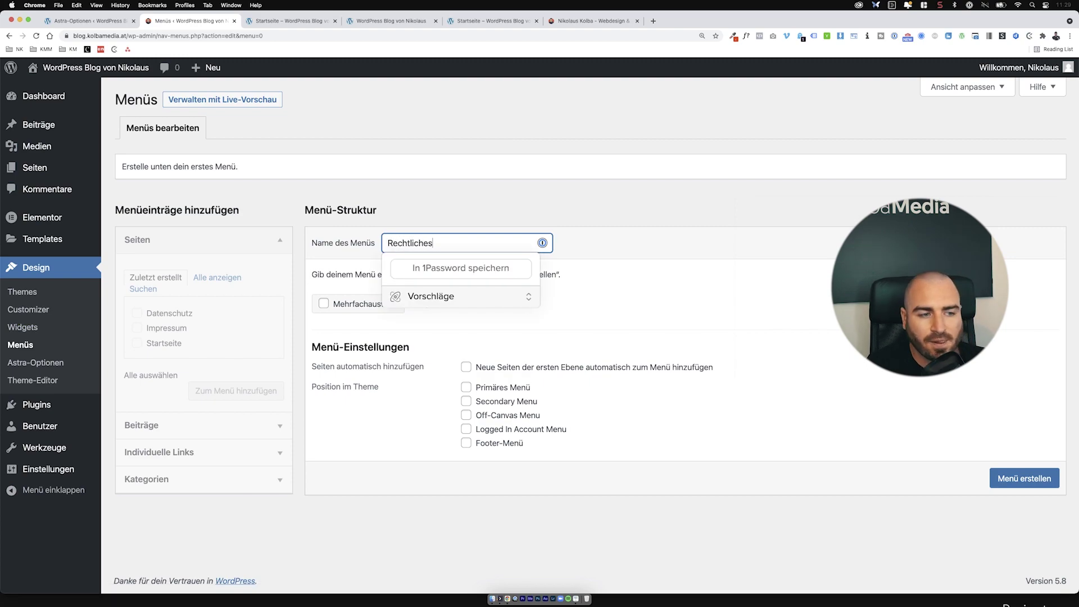
{"action": "type", "text": "s"}
{"action": "left_click", "coordinate": [724, 253]}
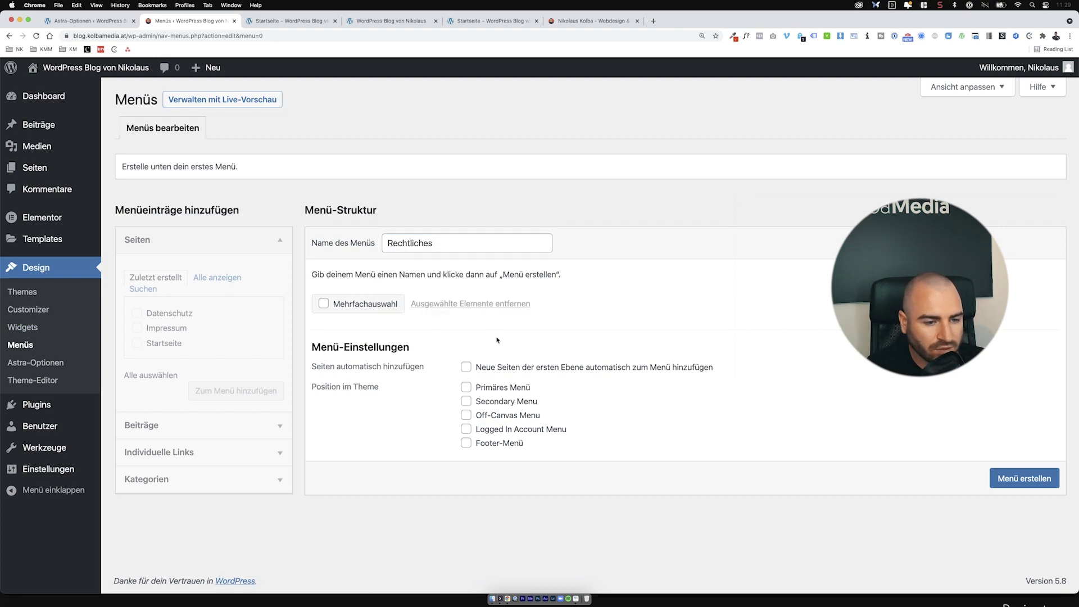
{"action": "left_click", "coordinate": [1006, 479]}
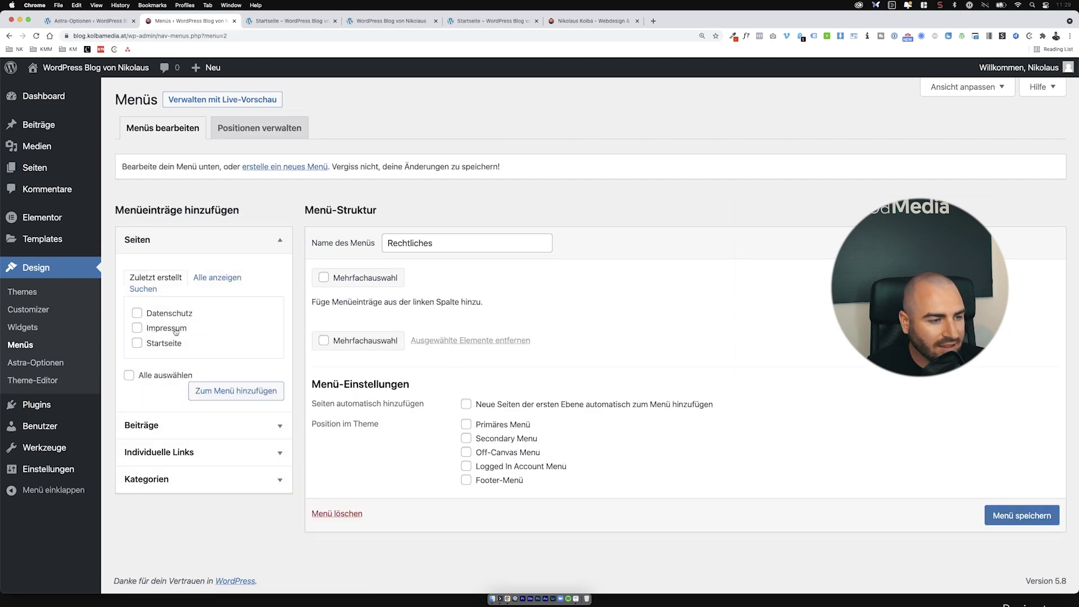
{"action": "left_click", "coordinate": [176, 331]}
{"action": "left_click", "coordinate": [176, 313]}
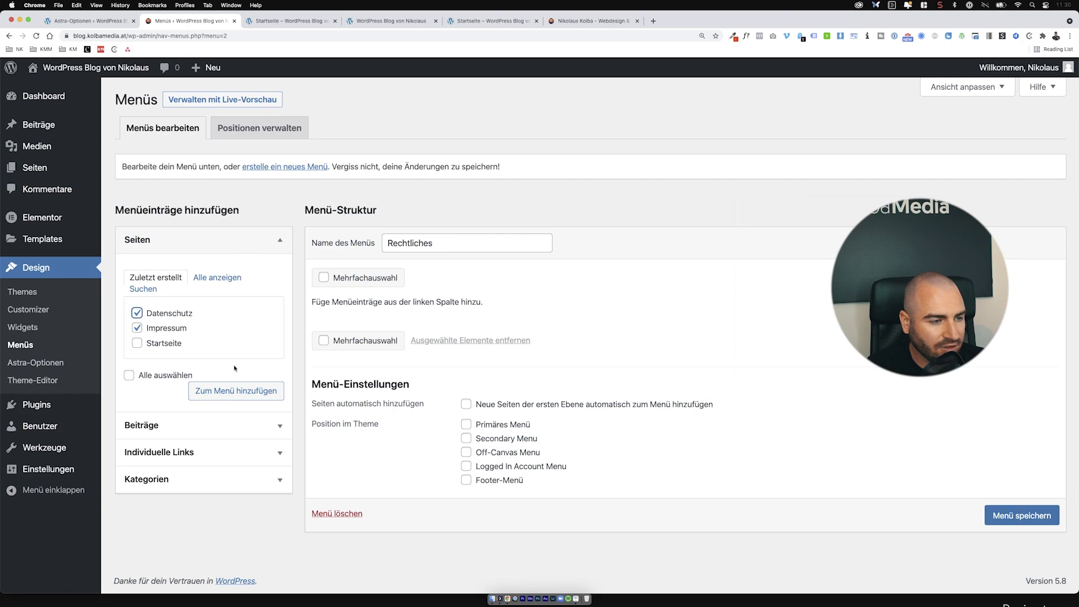
{"action": "left_click", "coordinate": [222, 389]}
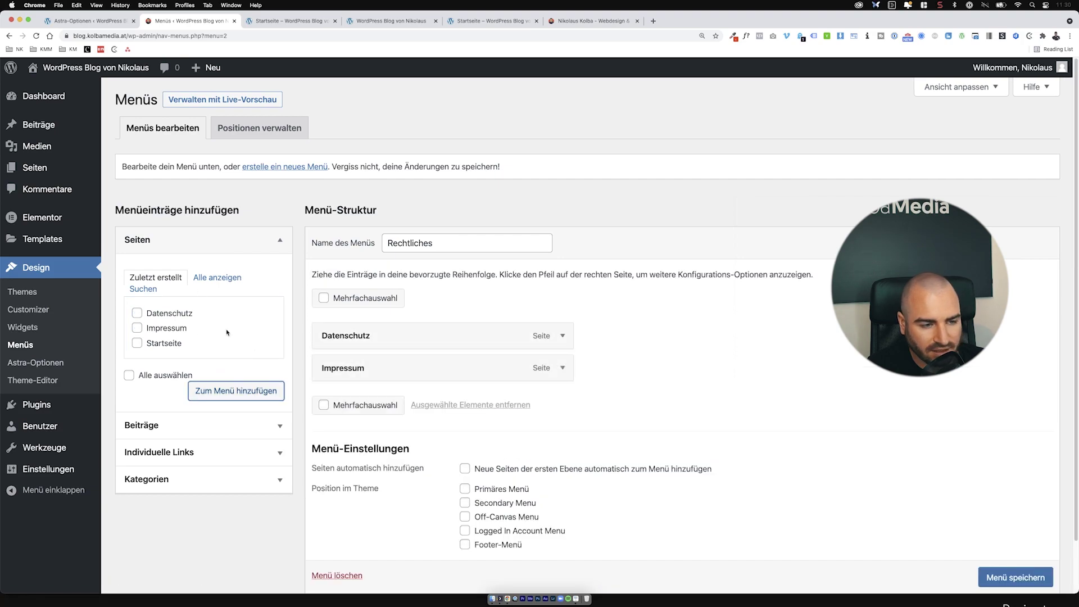
{"action": "left_click_drag", "start_coordinate": [363, 359], "coordinate": [410, 342]}
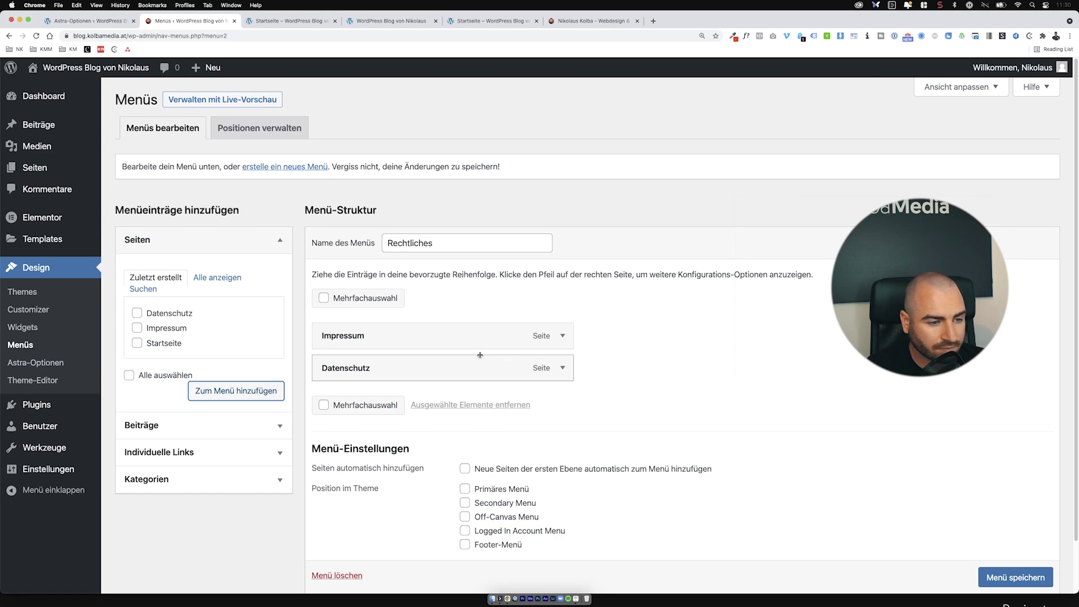
{"action": "left_click", "coordinate": [1028, 570]}
Step: Assign the Rechtliches menu to the Footer-Menü position and save
{"action": "scroll", "coordinate": [1028, 570], "scroll_direction": "down", "scroll_amount": 1}
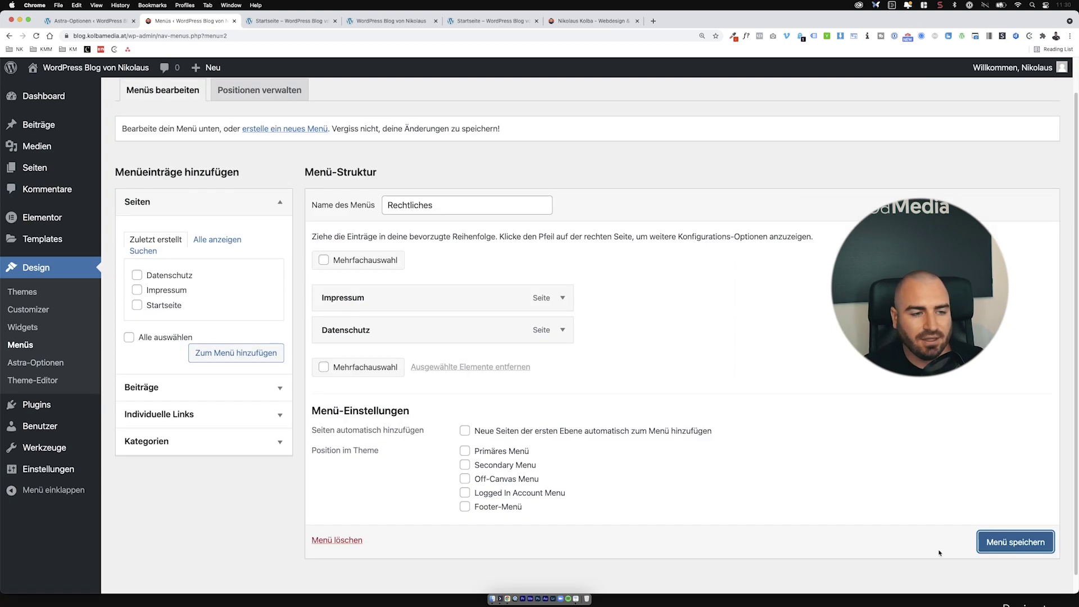
{"action": "scroll", "coordinate": [570, 426], "scroll_direction": "up", "scroll_amount": 1}
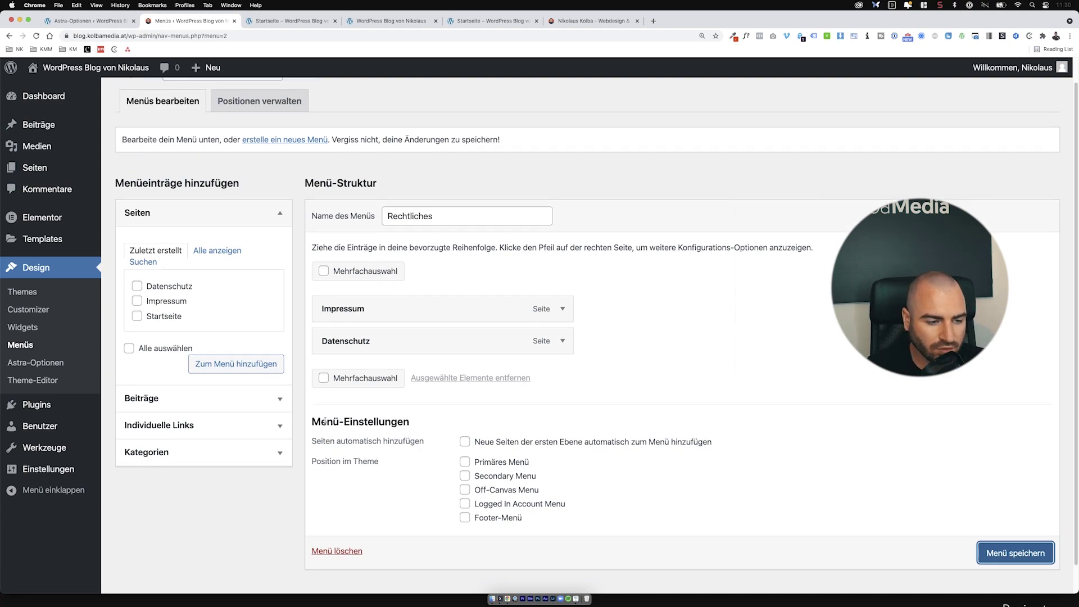
{"action": "left_click_drag", "start_coordinate": [324, 422], "coordinate": [554, 516]}
{"action": "left_click", "coordinate": [552, 516]}
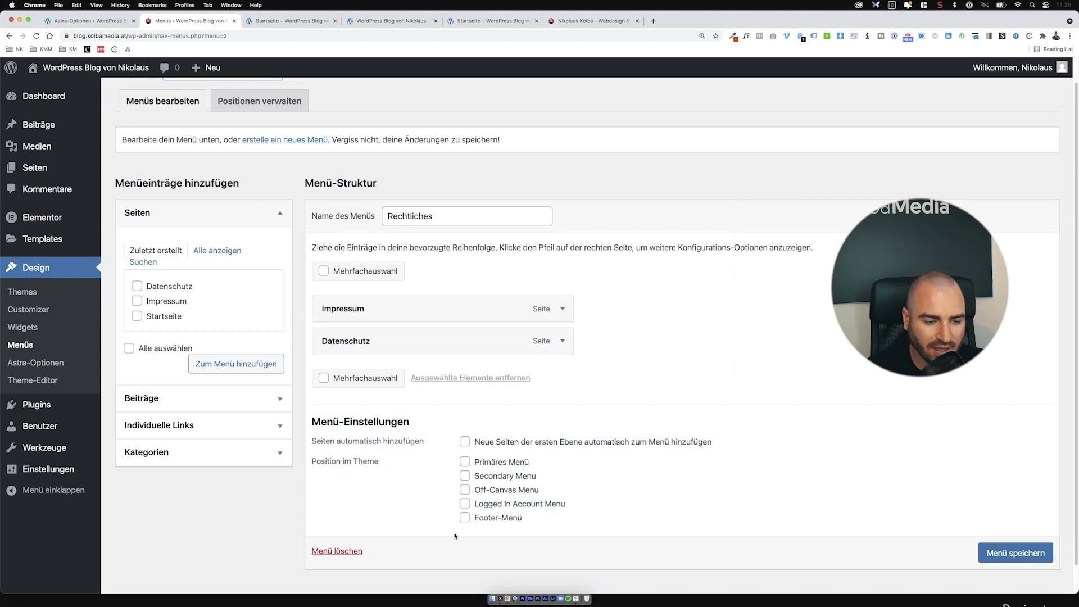
{"action": "left_click", "coordinate": [483, 519]}
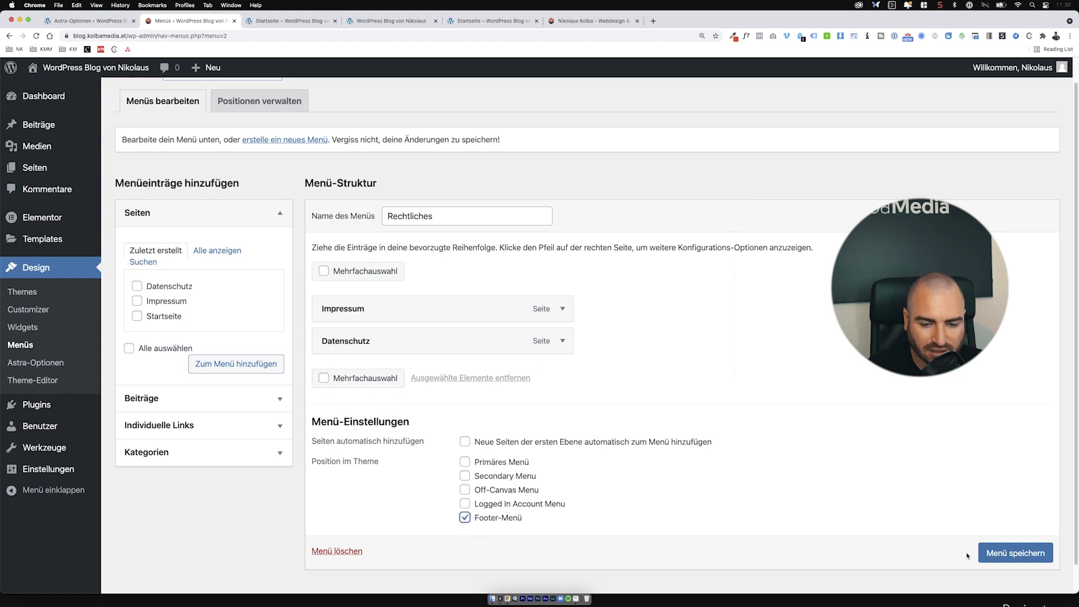
{"action": "left_click", "coordinate": [1049, 558]}
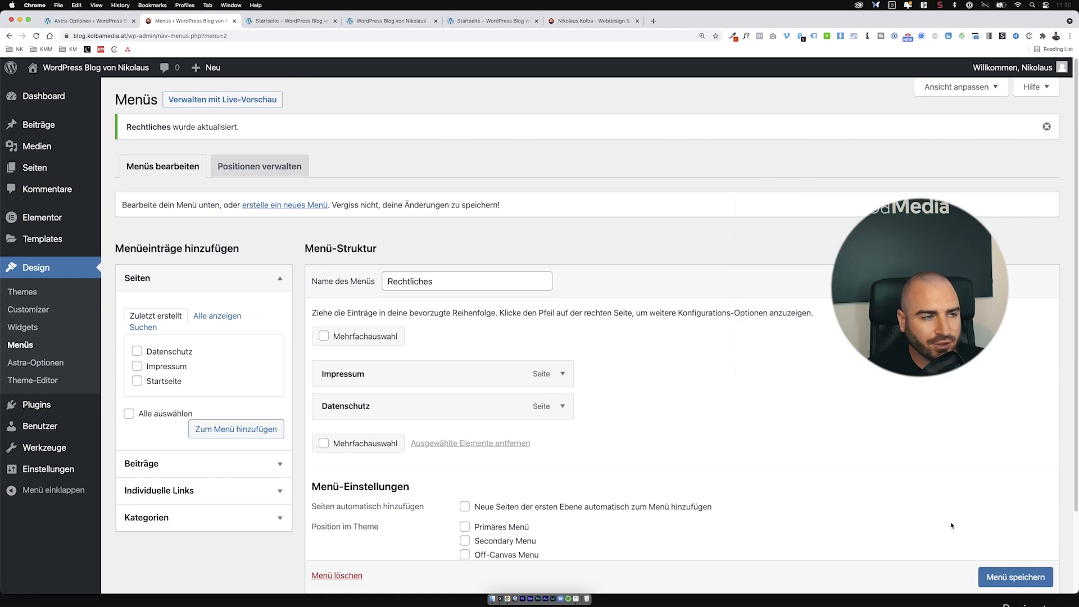
Step: Reload the Startseite tab and scroll to check the Impressum and Datenschutz footer links, then go back to Menüs
{"action": "left_click", "coordinate": [281, 25]}
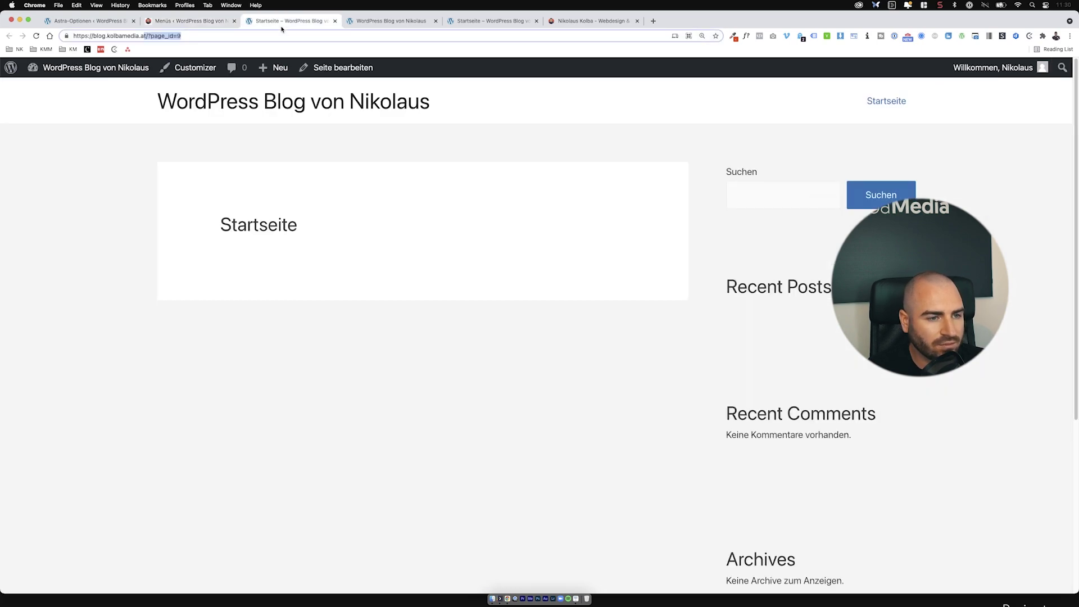
{"action": "left_click", "coordinate": [36, 35]}
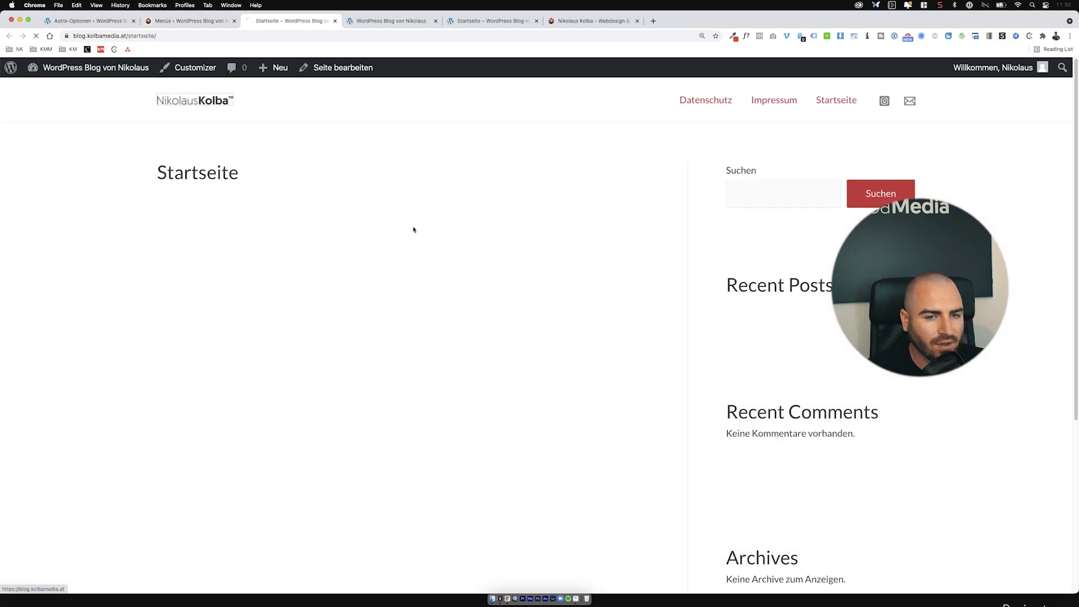
{"action": "scroll", "coordinate": [450, 298], "scroll_direction": "down", "scroll_amount": 5}
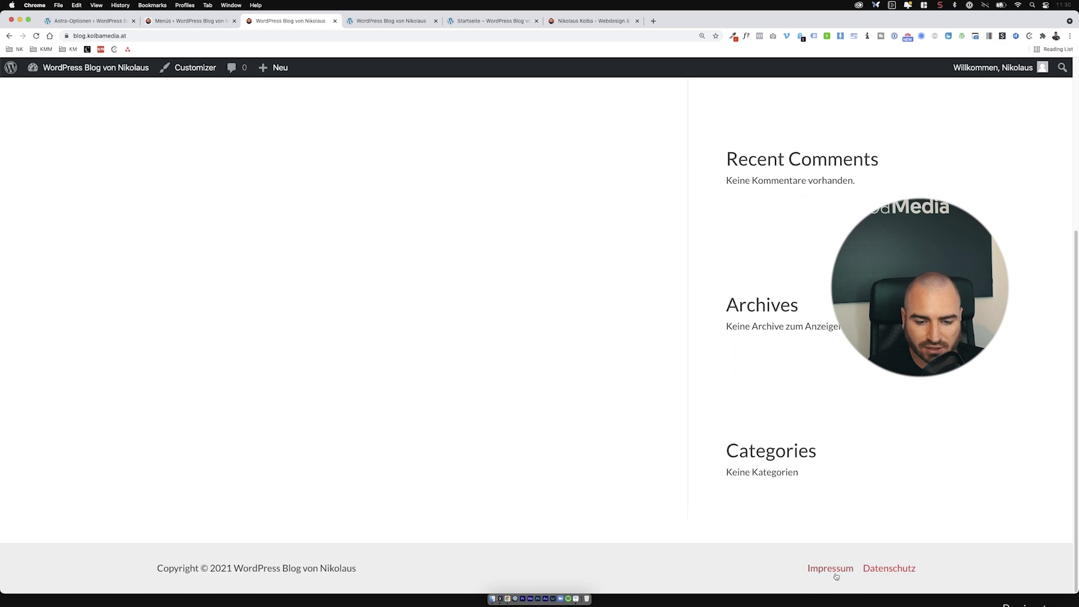
{"action": "scroll", "coordinate": [506, 360], "scroll_direction": "up", "scroll_amount": 5}
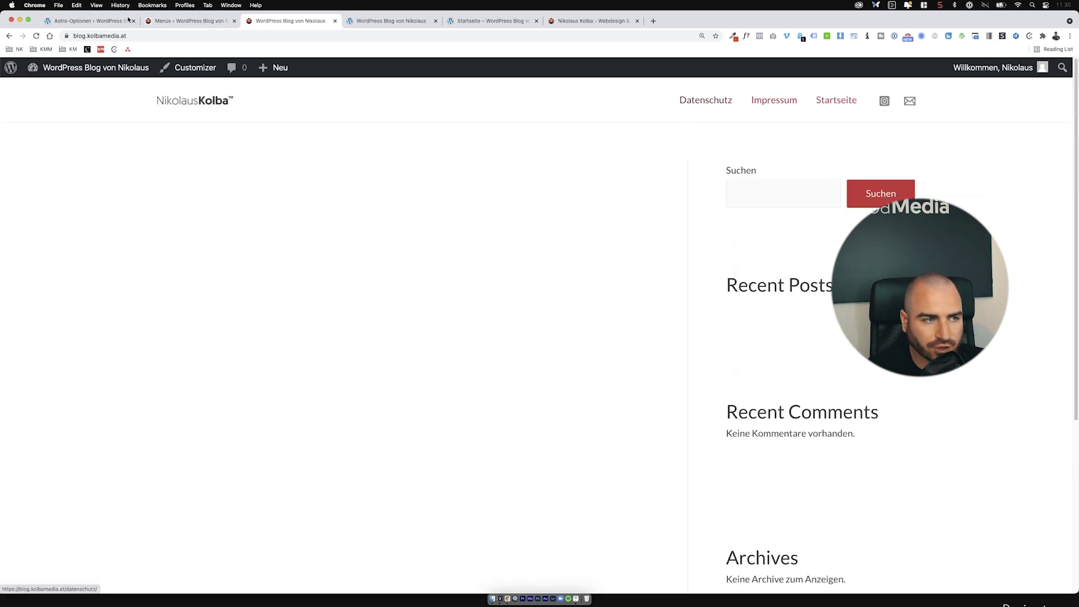
{"action": "left_click", "coordinate": [185, 20]}
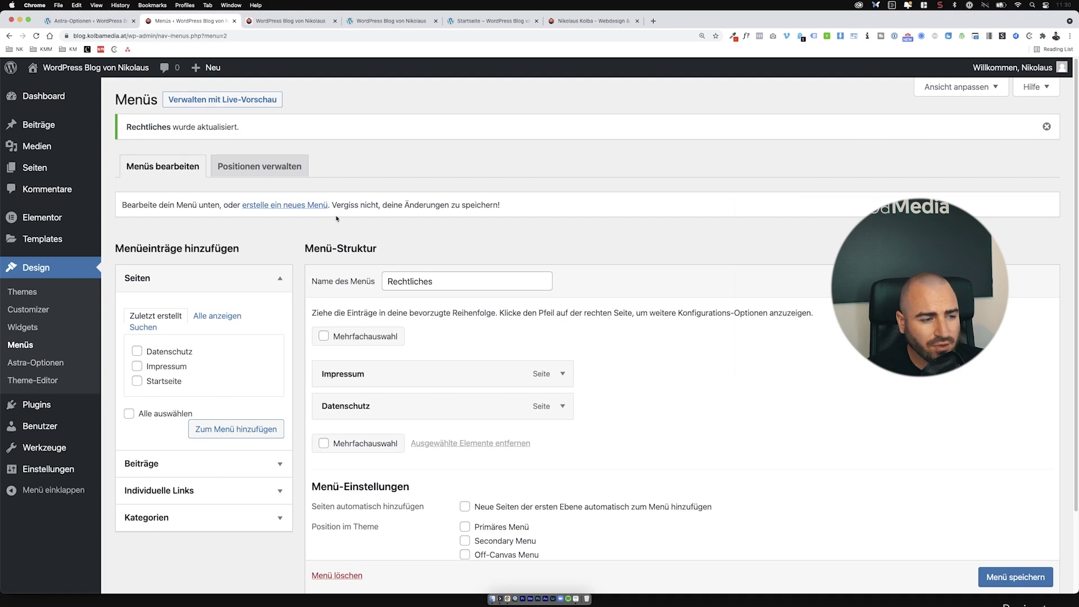
Step: Create a menu named 'Hauptmenü', add the Startseite page to it, and save it
{"action": "scroll", "coordinate": [540, 431], "scroll_direction": "down", "scroll_amount": 2}
{"action": "scroll", "coordinate": [525, 414], "scroll_direction": "up", "scroll_amount": 2}
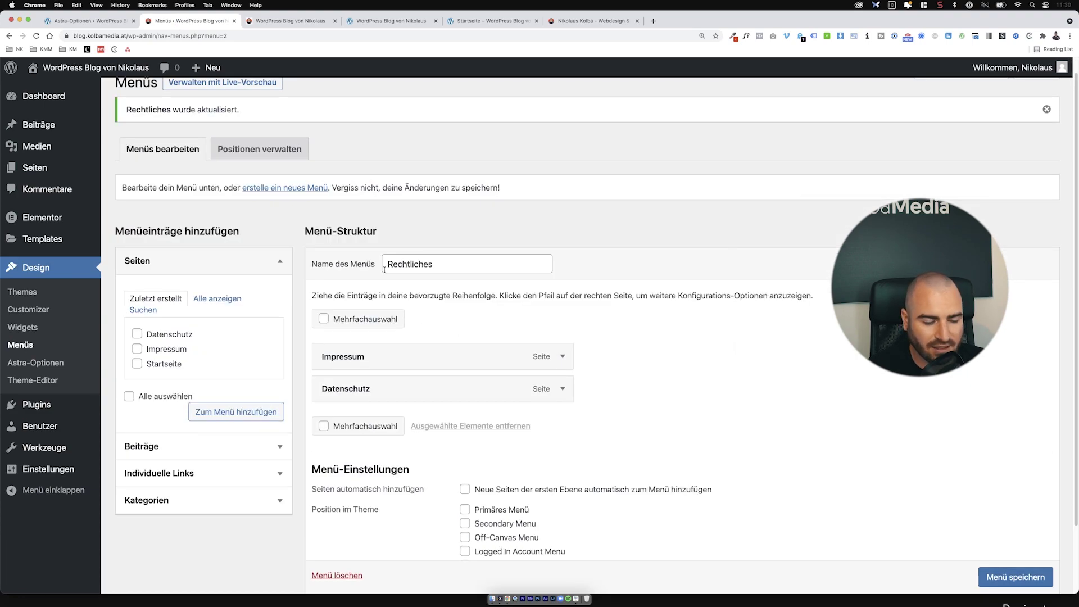
{"action": "left_click_drag", "start_coordinate": [133, 189], "coordinate": [219, 191]}
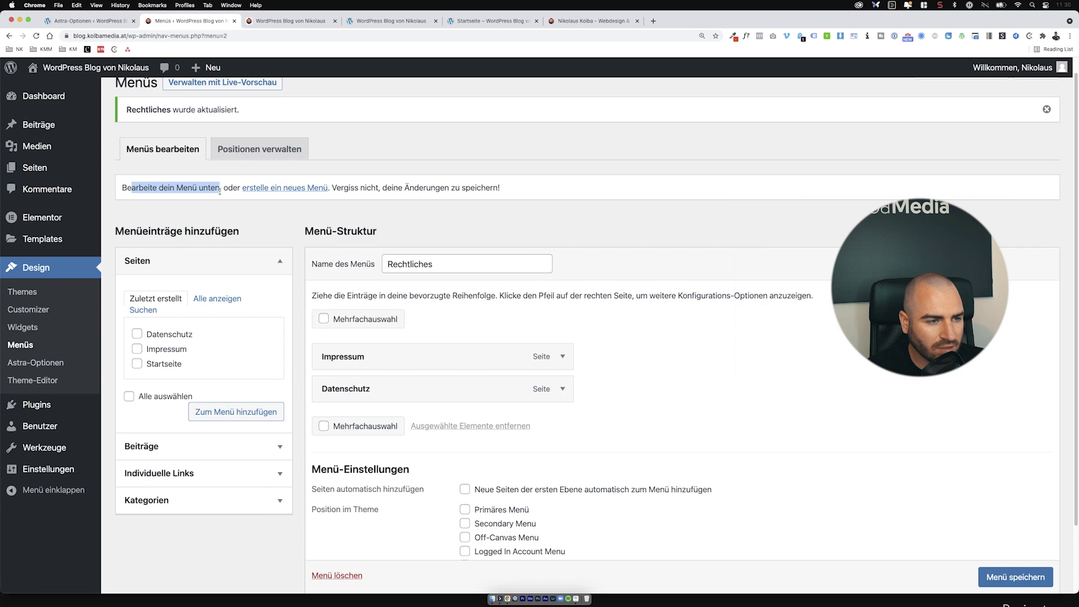
{"action": "left_click", "coordinate": [251, 191]}
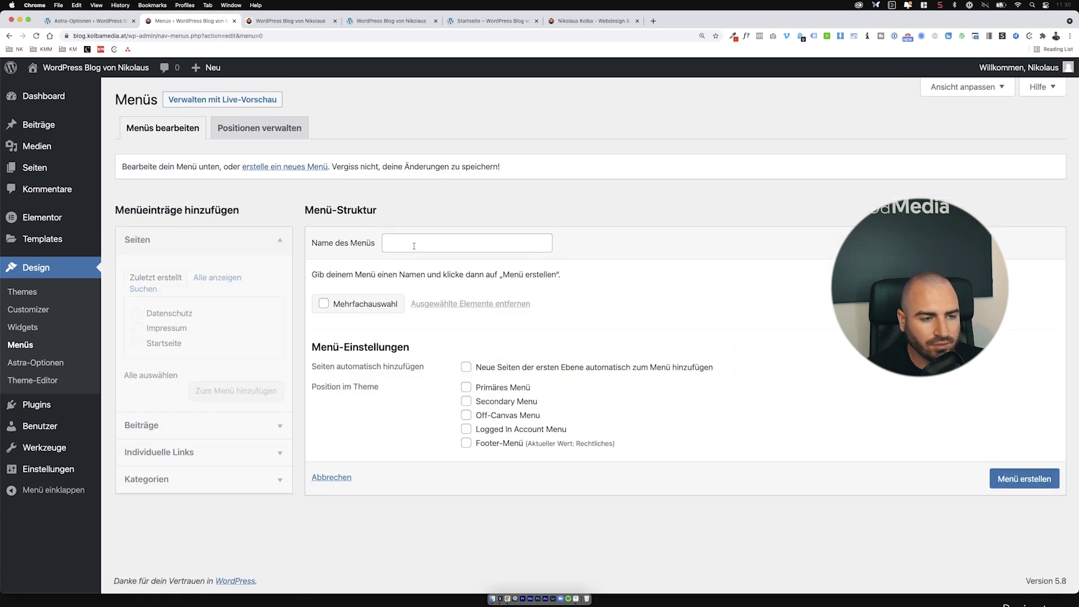
{"action": "left_click", "coordinate": [414, 244]}
{"action": "type", "text": "Hauptmenü"}
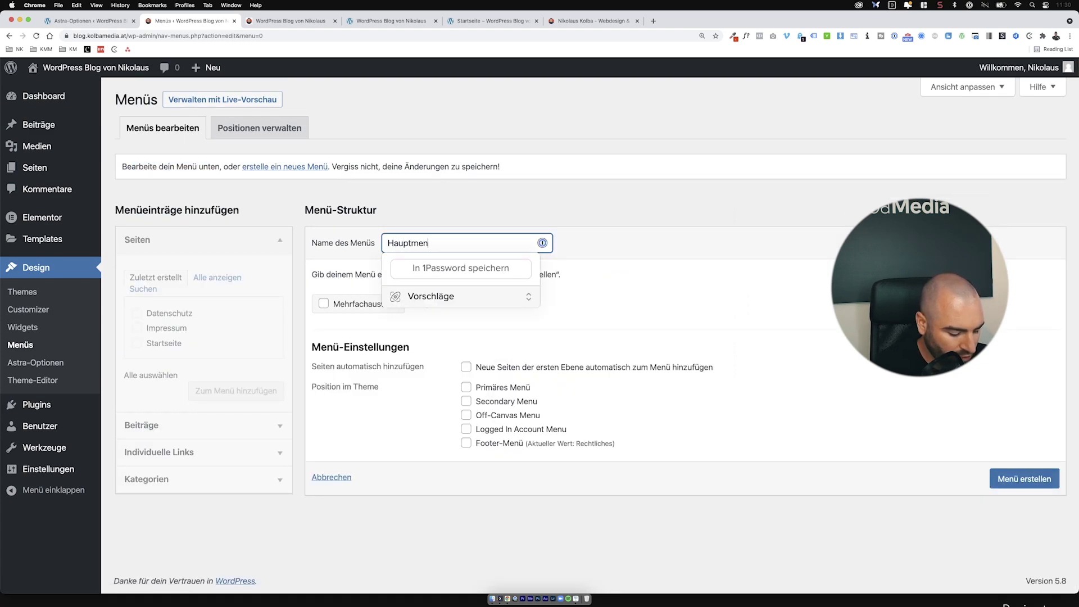
{"action": "left_click", "coordinate": [768, 228]}
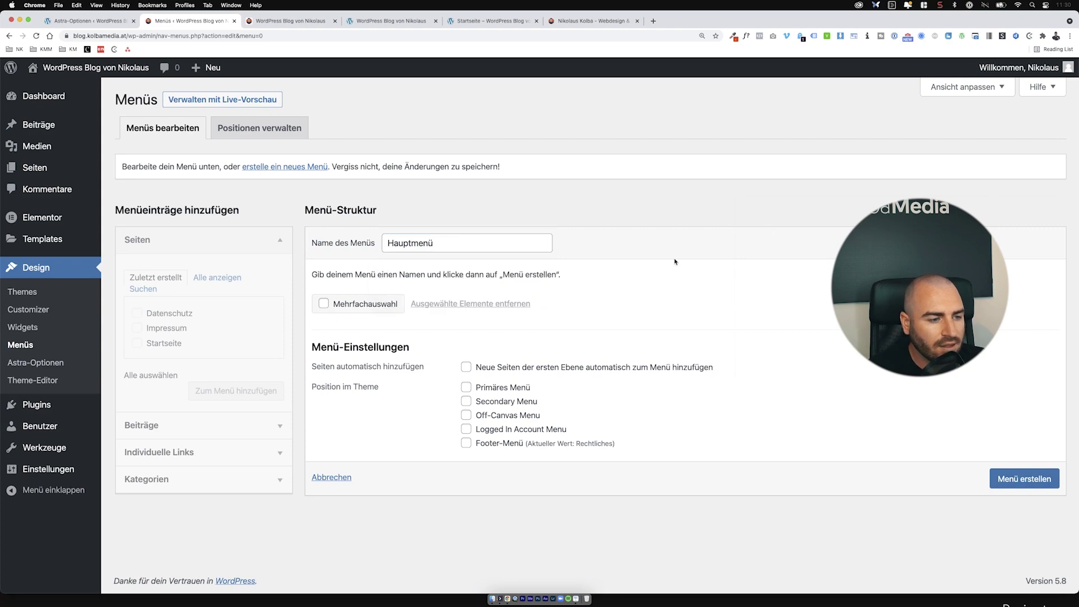
{"action": "left_click", "coordinate": [1009, 487]}
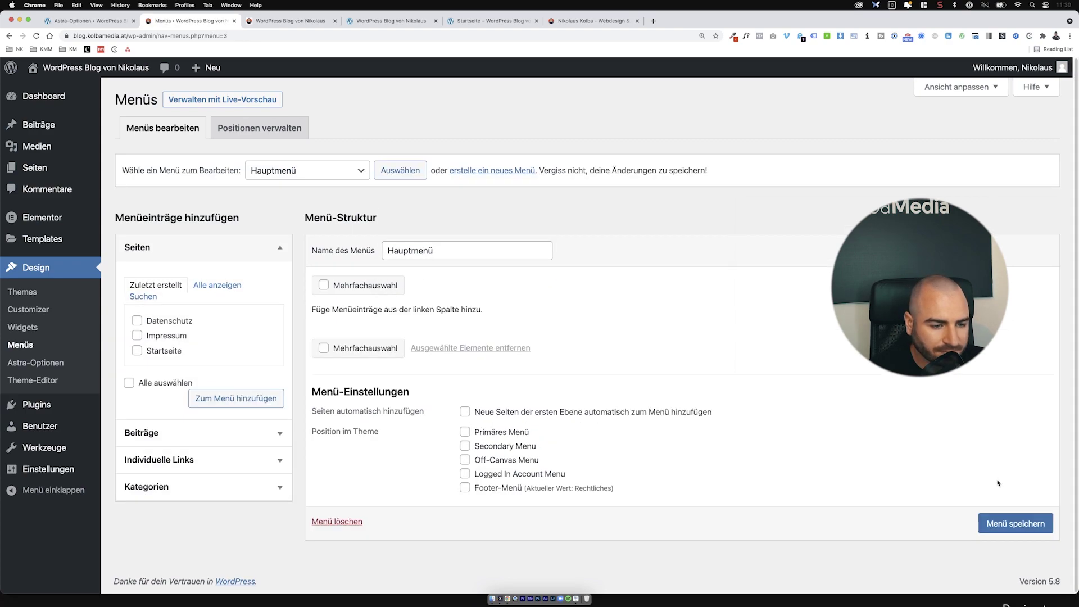
{"action": "left_click", "coordinate": [179, 350]}
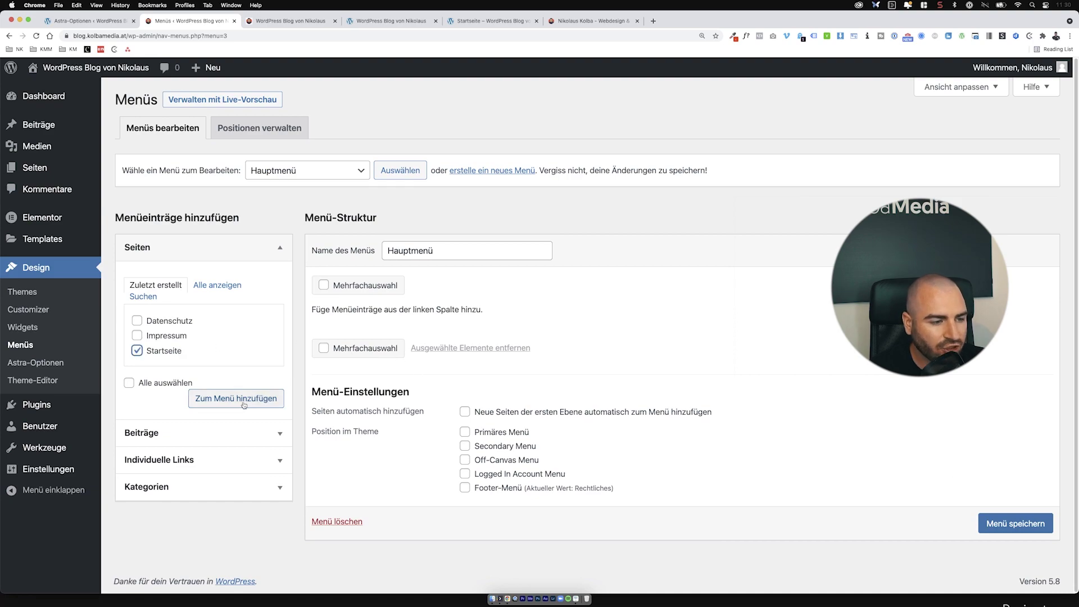
{"action": "left_click", "coordinate": [256, 398]}
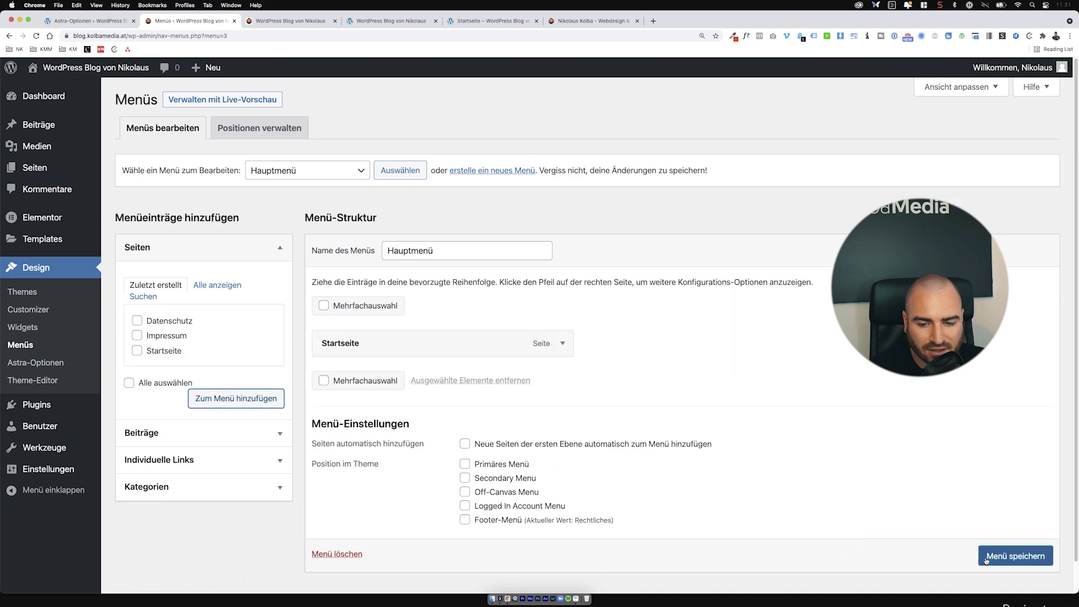
{"action": "scroll", "coordinate": [990, 554], "scroll_direction": "down", "scroll_amount": 1}
{"action": "left_click", "coordinate": [992, 547]}
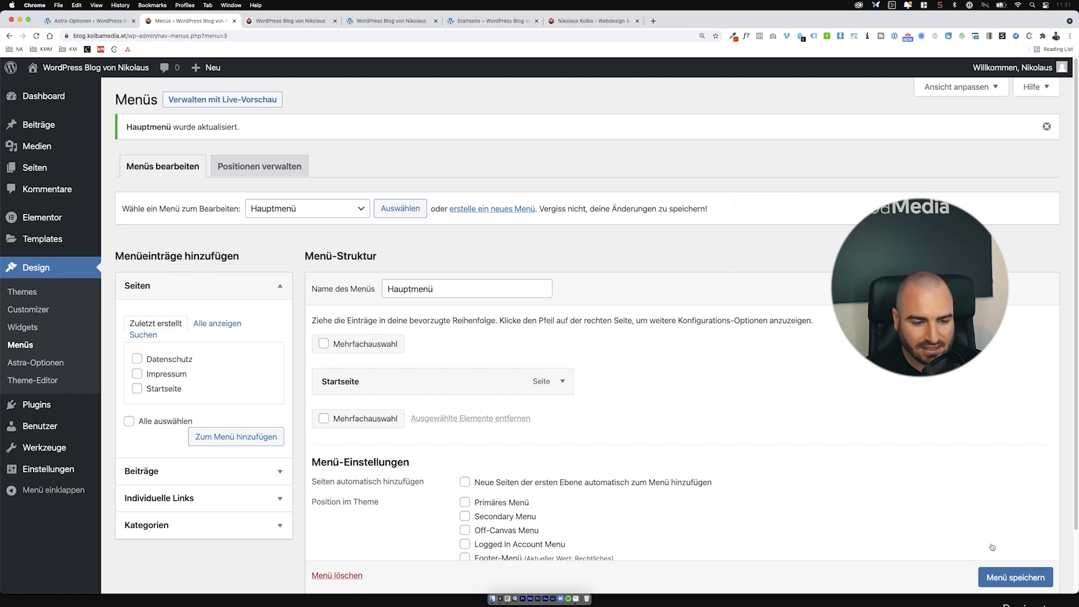
Step: Assign Hauptmenü to the Primäres Menü and Off-Canvas Menu positions, then reload the site
{"action": "left_click", "coordinate": [527, 502]}
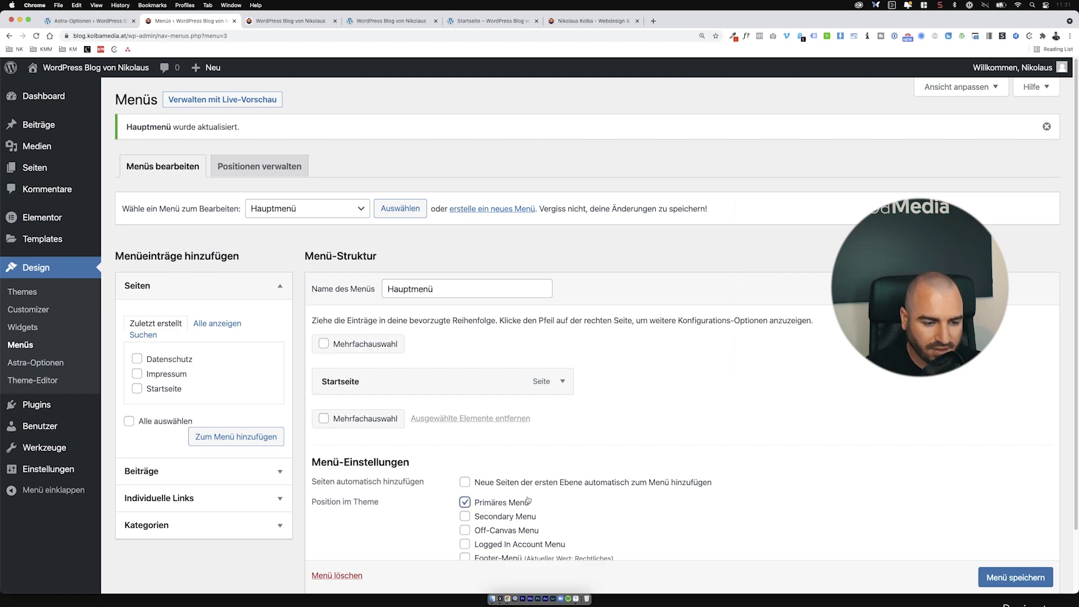
{"action": "scroll", "coordinate": [528, 501], "scroll_direction": "down", "scroll_amount": 3}
{"action": "left_click", "coordinate": [1033, 527]}
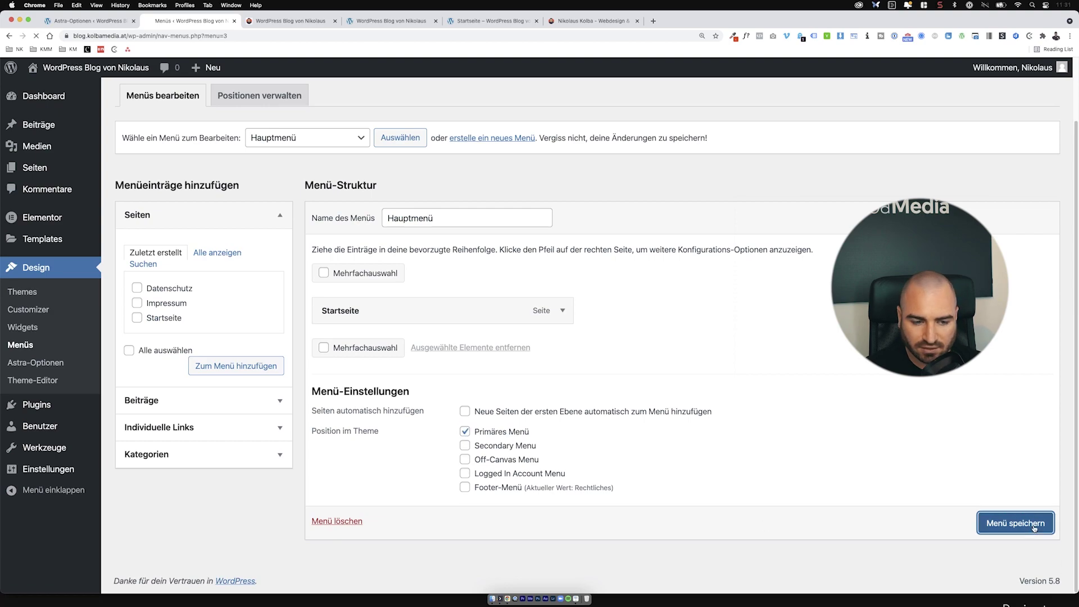
{"action": "left_click", "coordinate": [494, 461]}
{"action": "left_click", "coordinate": [1021, 521]}
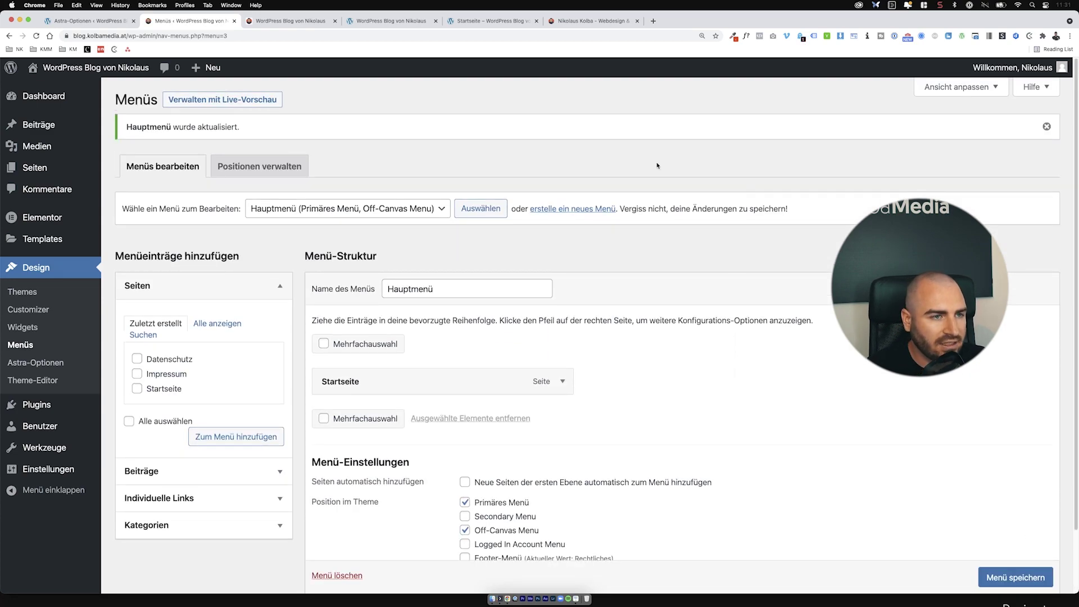
{"action": "left_click", "coordinate": [307, 23]}
{"action": "key", "text": "super+r"}
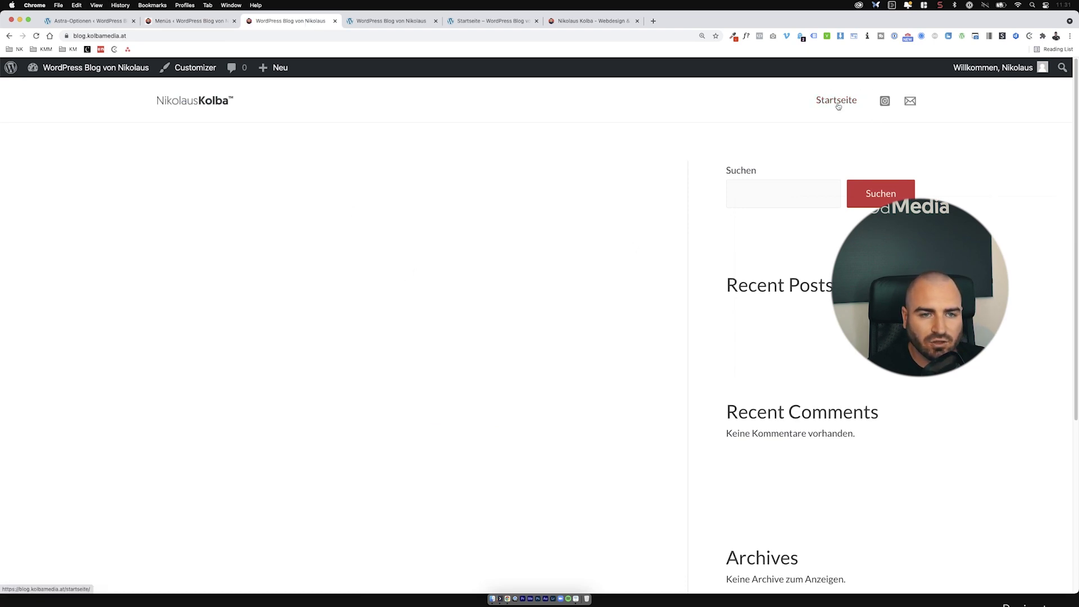
Step: Close three leftover browser tabs and the Menüs tab, then return to the Astra-Optionen tab
{"action": "left_click", "coordinate": [436, 21]}
{"action": "left_click", "coordinate": [436, 21]}
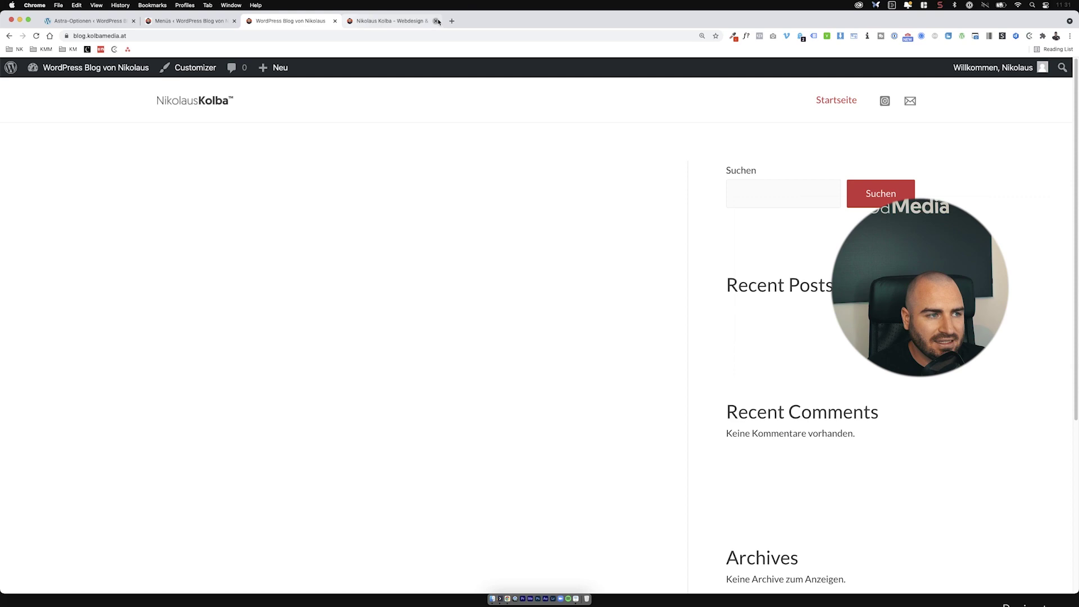
{"action": "left_click", "coordinate": [436, 21]}
{"action": "left_click", "coordinate": [234, 21]}
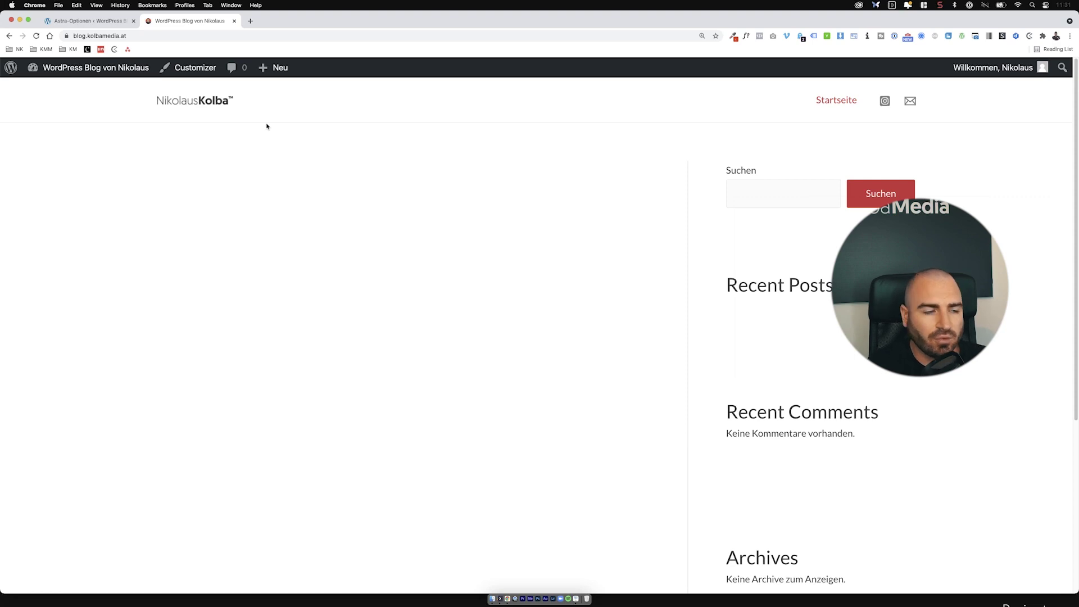
{"action": "left_click", "coordinate": [88, 21]}
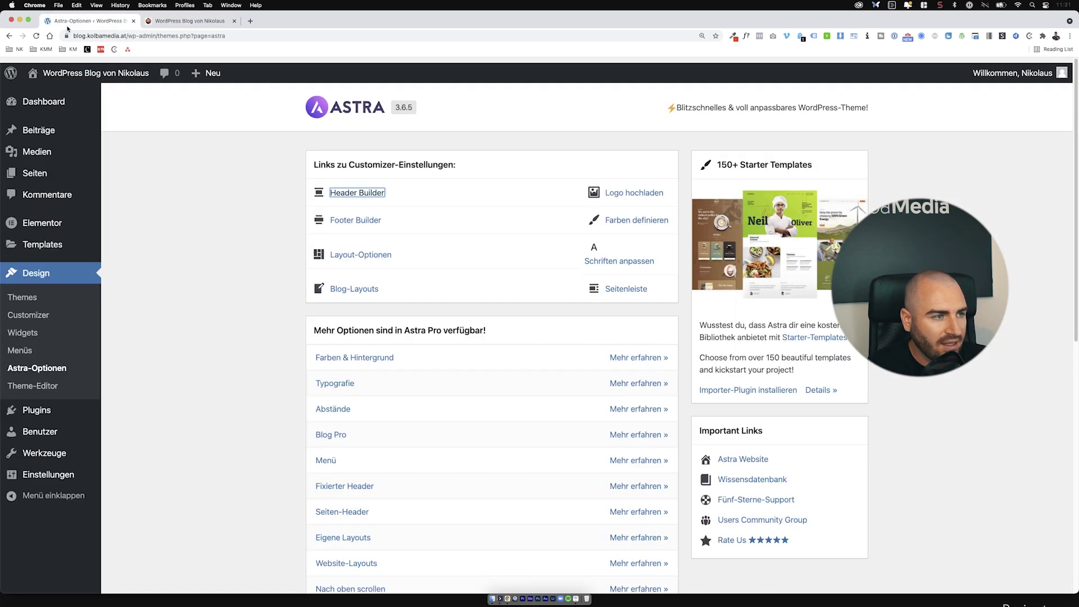
Step: Publish a new empty page titled 'Blog' and return to the pages list
{"action": "left_click", "coordinate": [45, 178]}
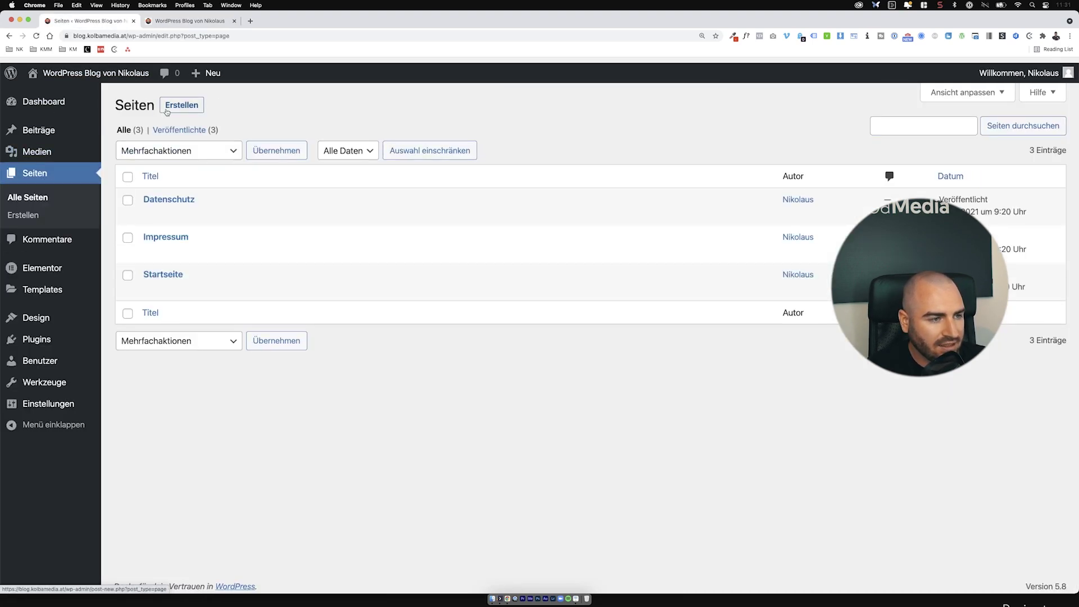
{"action": "left_click", "coordinate": [167, 111]}
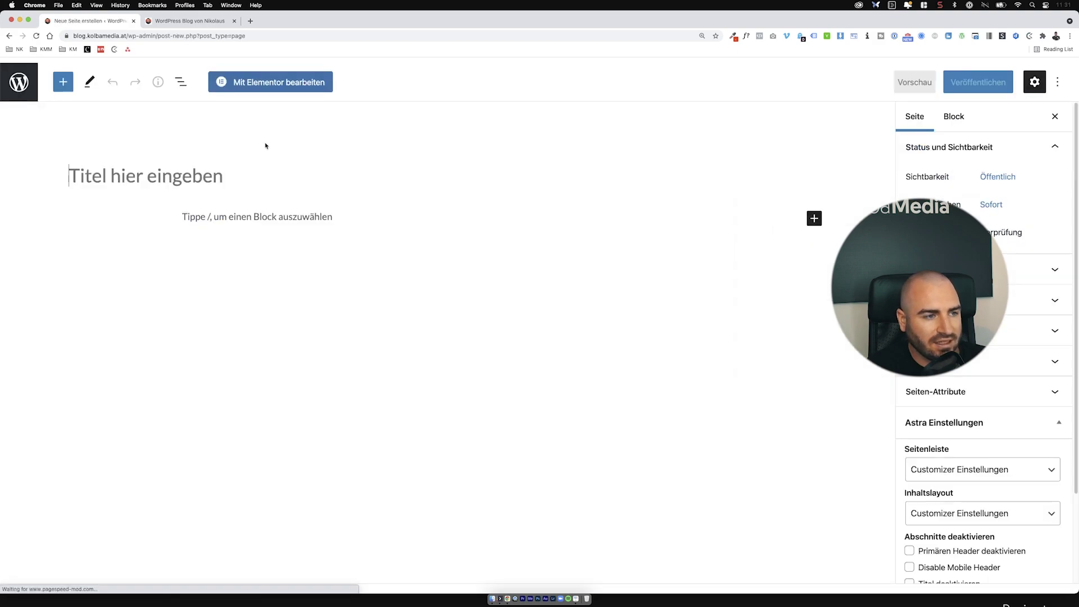
{"action": "type", "text": "Blog"}
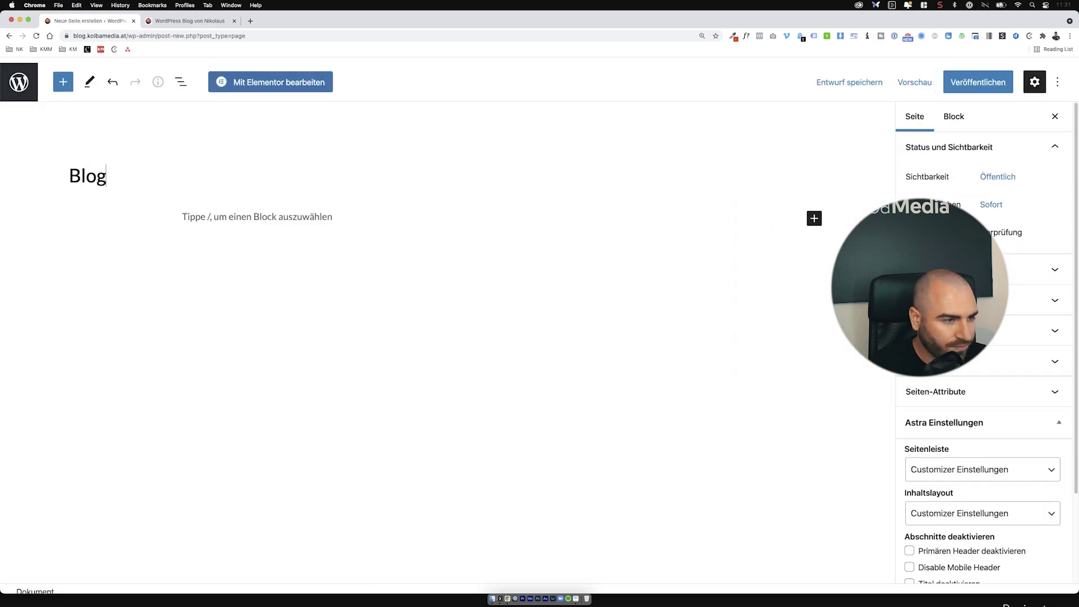
{"action": "left_click", "coordinate": [978, 85]}
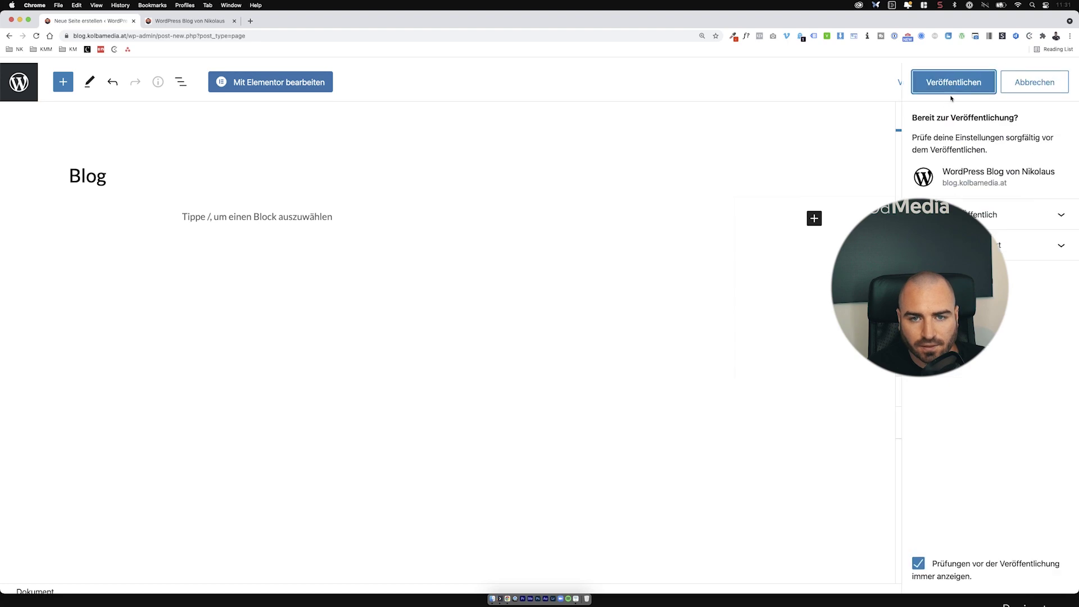
{"action": "left_click", "coordinate": [954, 92]}
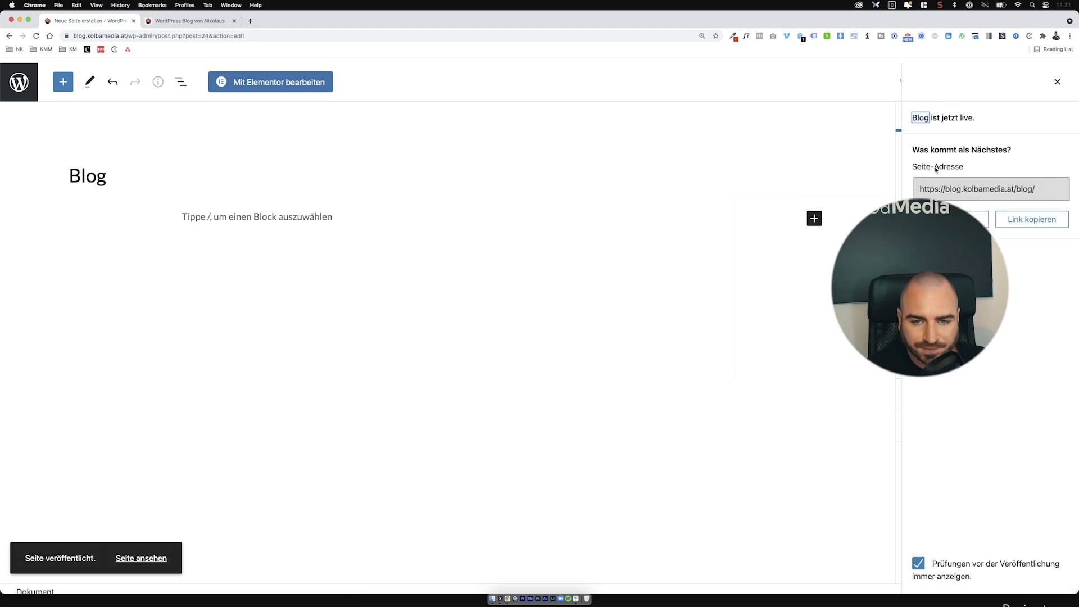
{"action": "left_click", "coordinate": [1057, 85]}
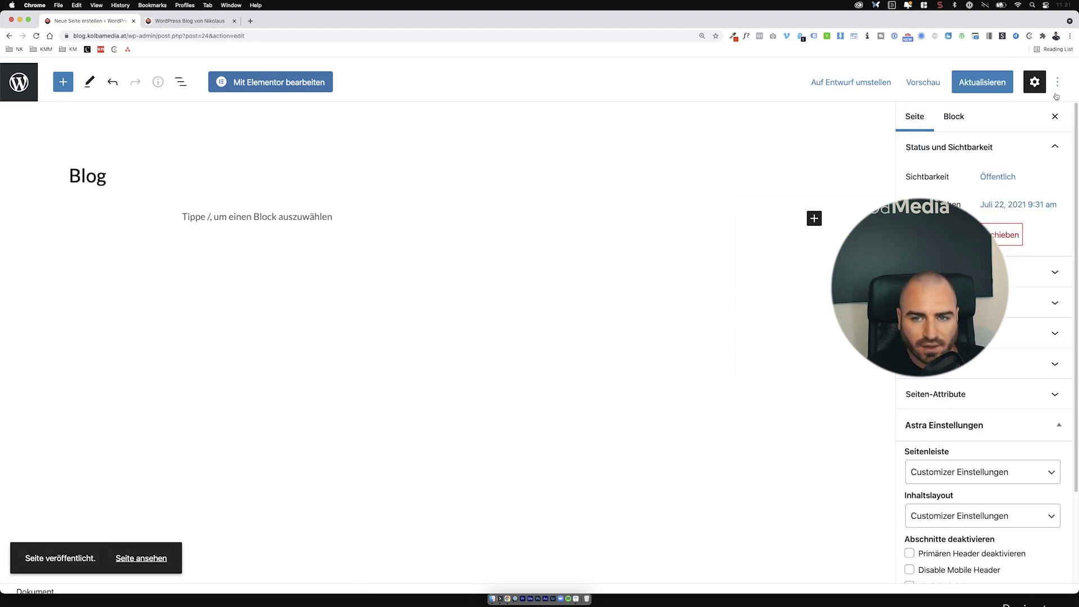
{"action": "left_click", "coordinate": [23, 72]}
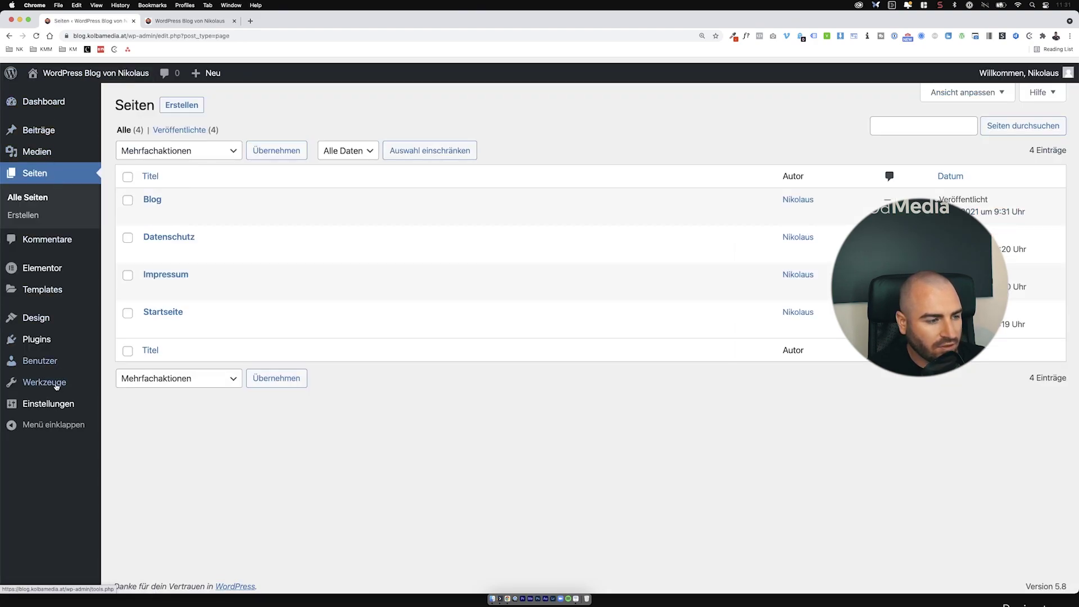
Step: In Lesen settings, set a static homepage Startseite with Blog as posts page, save, and view the site
{"action": "mouse_move", "coordinate": [72, 403]}
{"action": "left_click", "coordinate": [124, 442]}
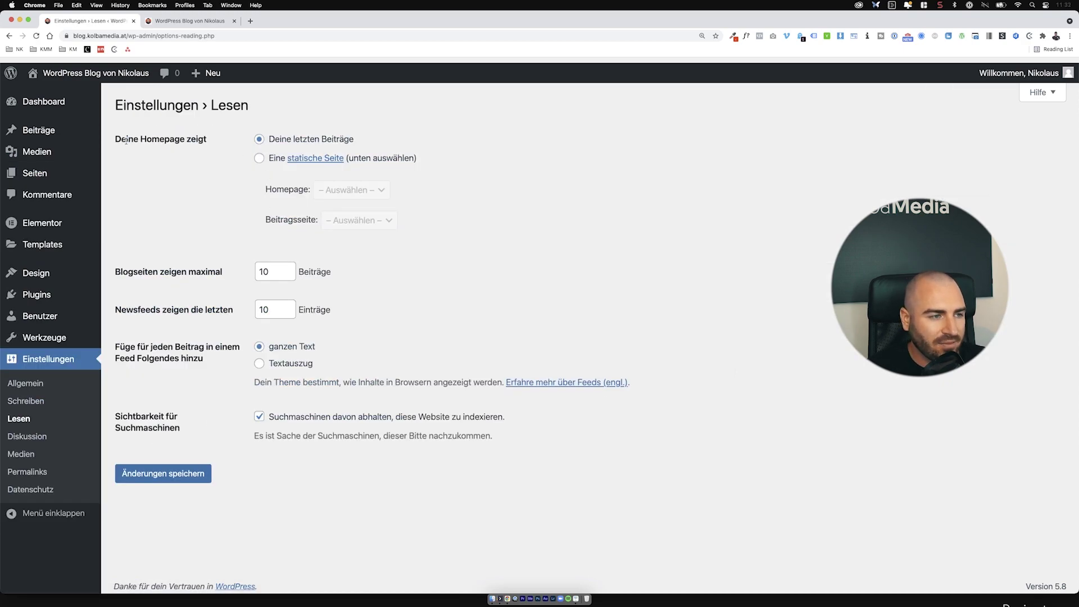
{"action": "left_click_drag", "start_coordinate": [126, 140], "coordinate": [281, 140]}
{"action": "left_click", "coordinate": [246, 158]}
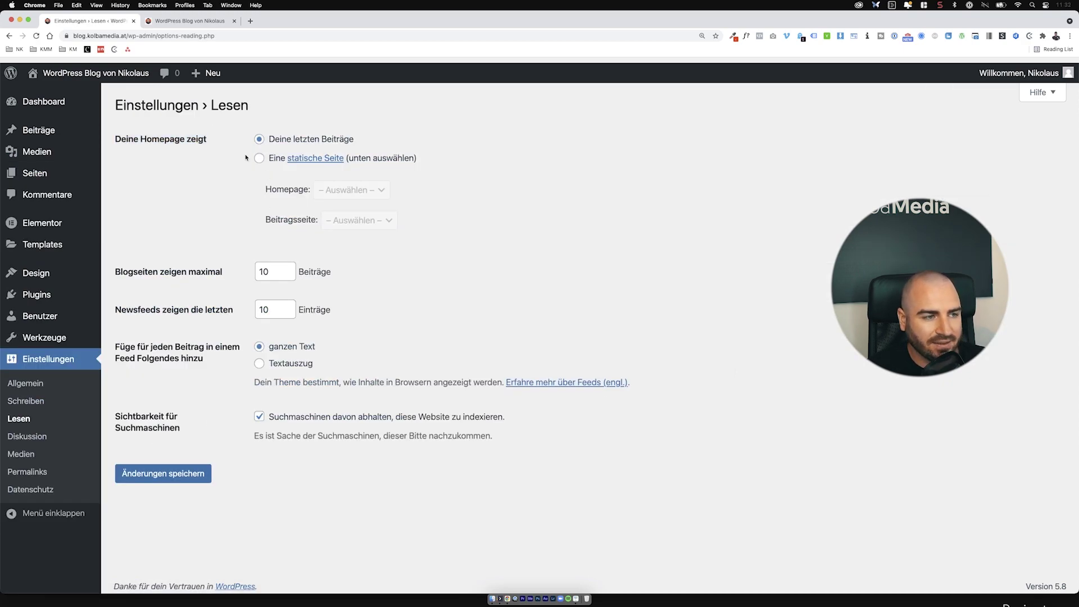
{"action": "left_click", "coordinate": [258, 158]}
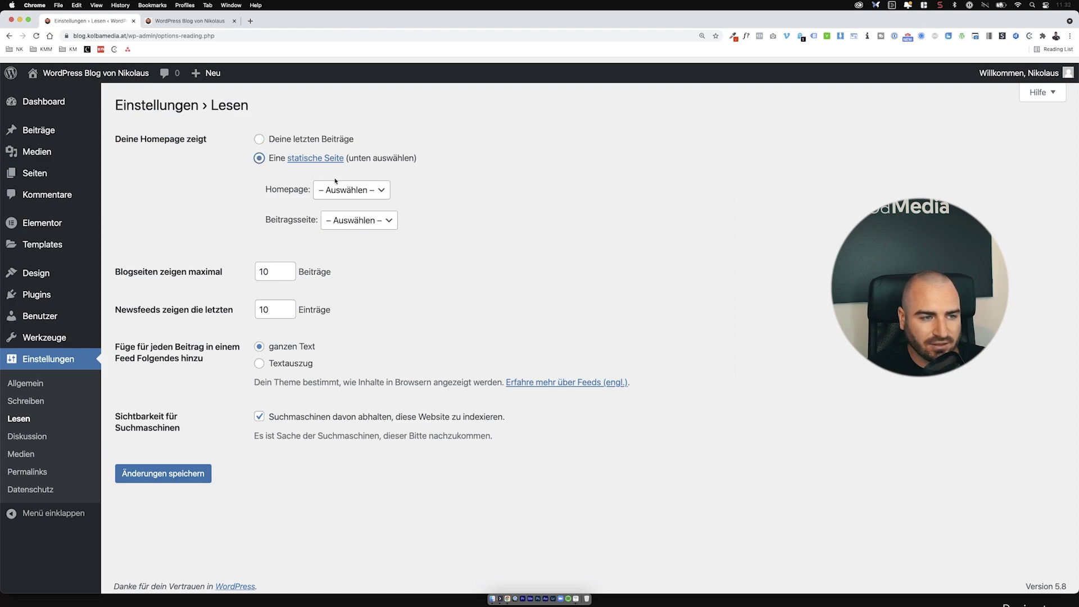
{"action": "left_click", "coordinate": [351, 190]}
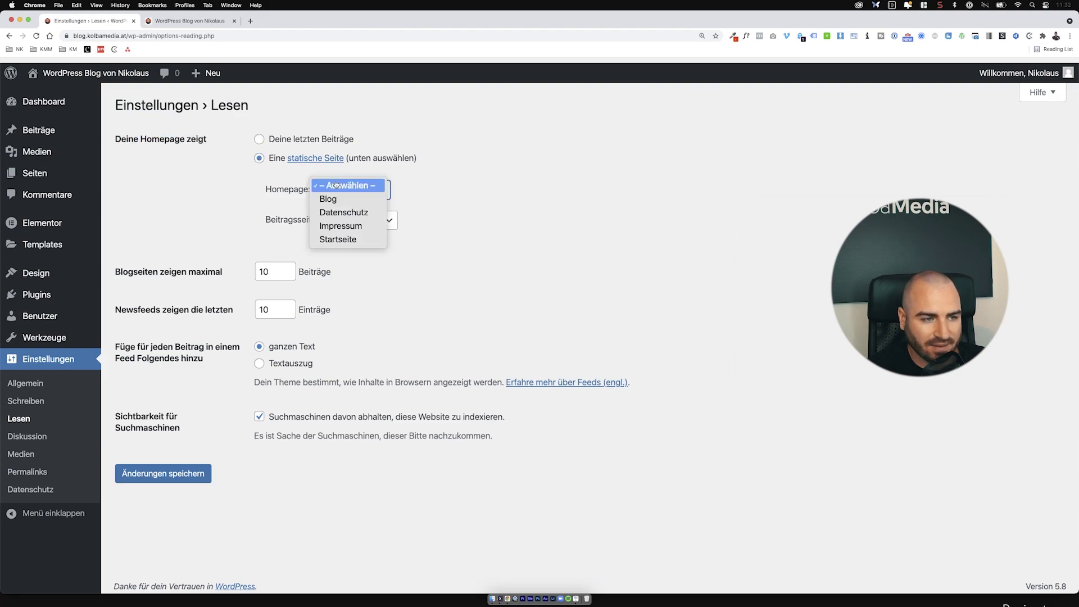
{"action": "left_click", "coordinate": [354, 240]}
{"action": "left_click", "coordinate": [356, 221]}
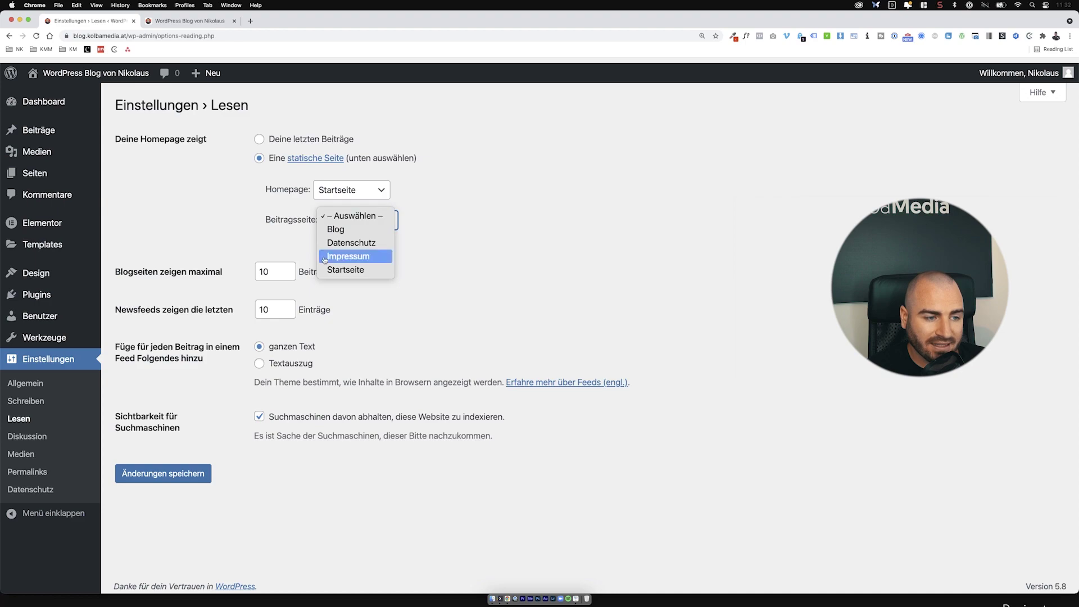
{"action": "left_click", "coordinate": [356, 229]}
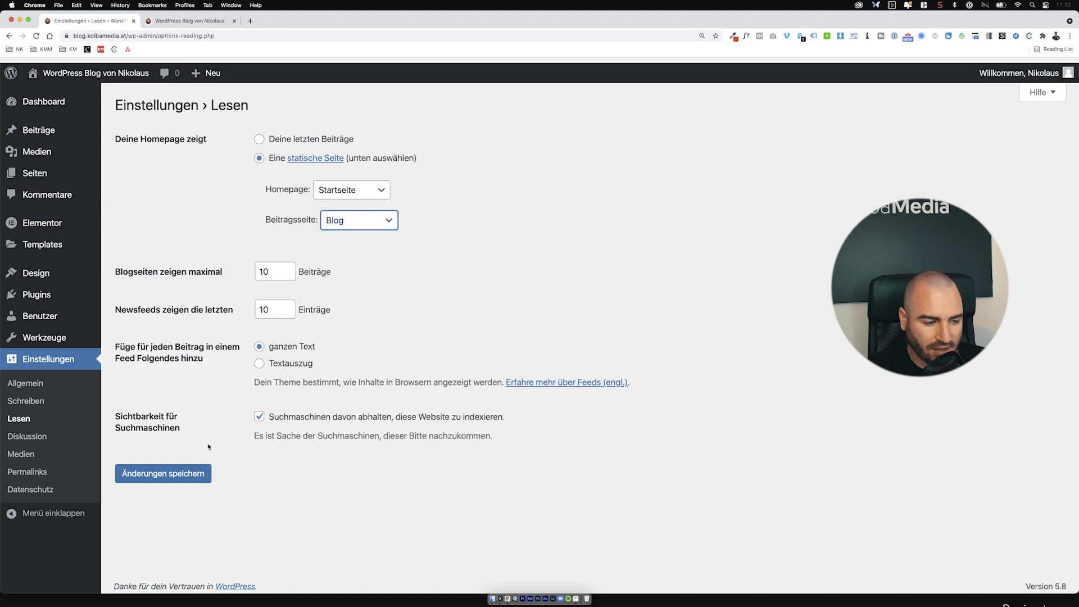
{"action": "left_click", "coordinate": [183, 474]}
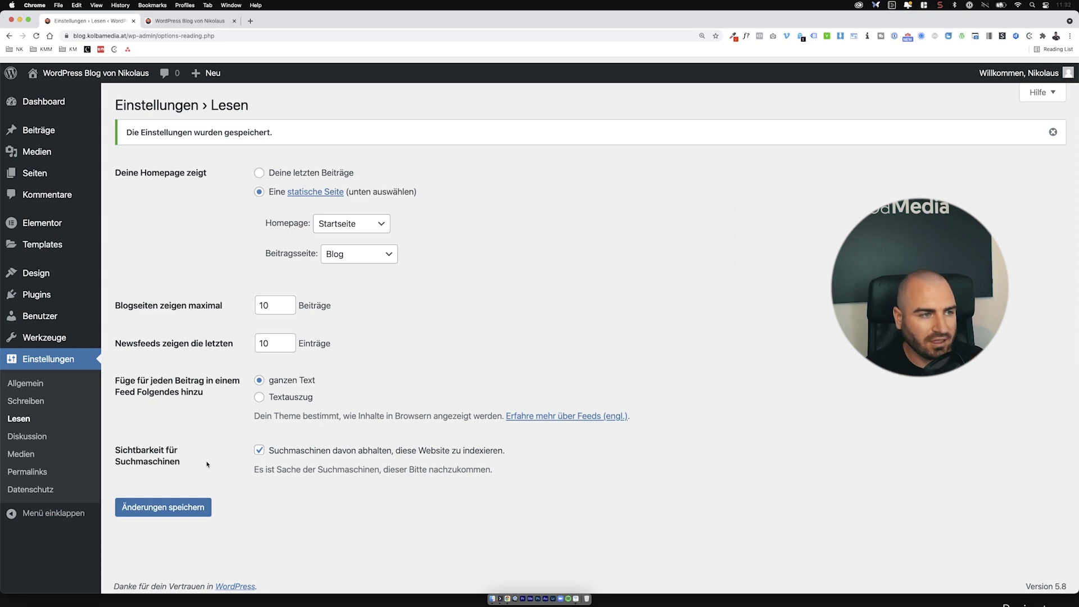
{"action": "left_click", "coordinate": [191, 22]}
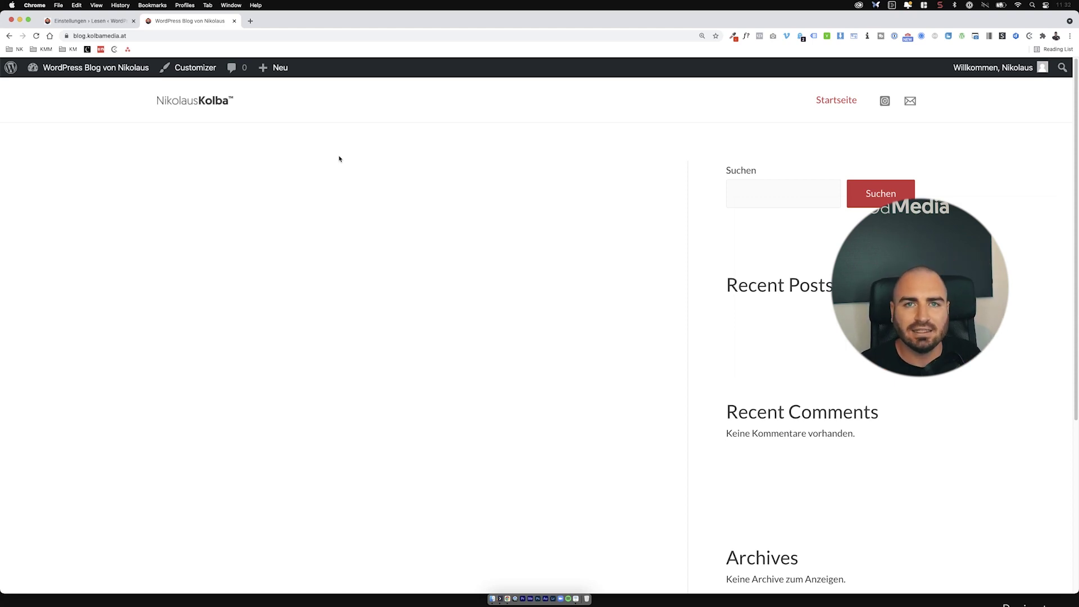
Step: Reload the site to confirm Startseite as homepage, then go to Design › Menüs in the admin
{"action": "key", "text": "super+r"}
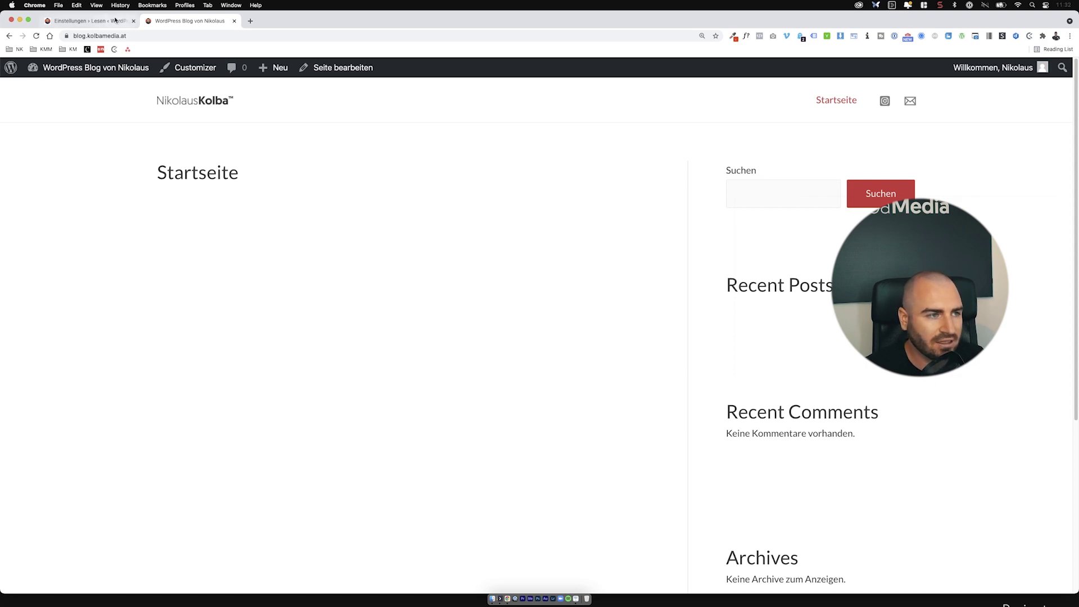
{"action": "left_click", "coordinate": [90, 21]}
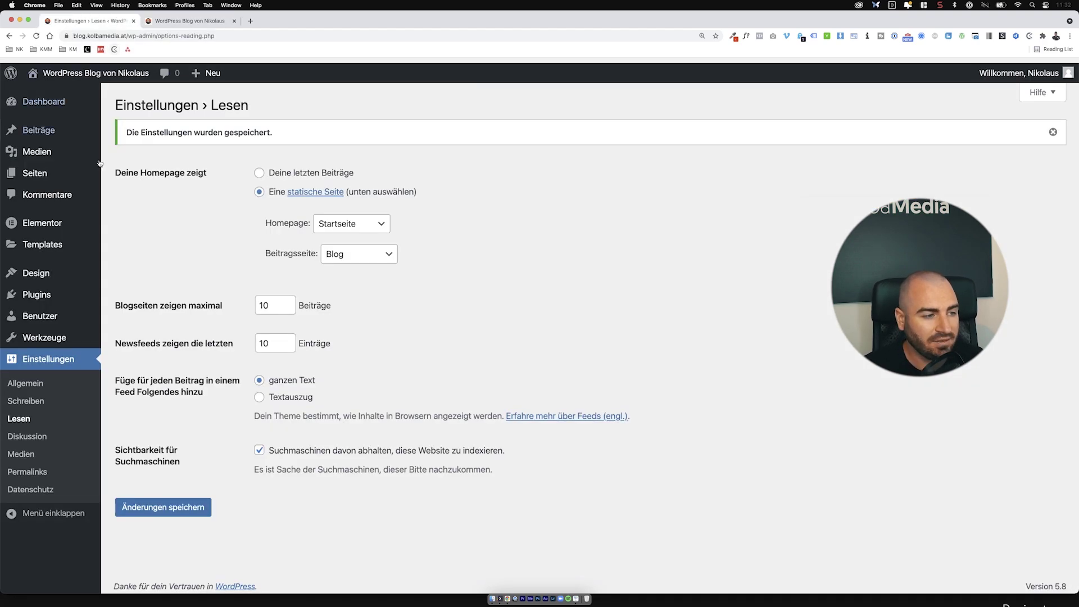
{"action": "mouse_move", "coordinate": [68, 272]}
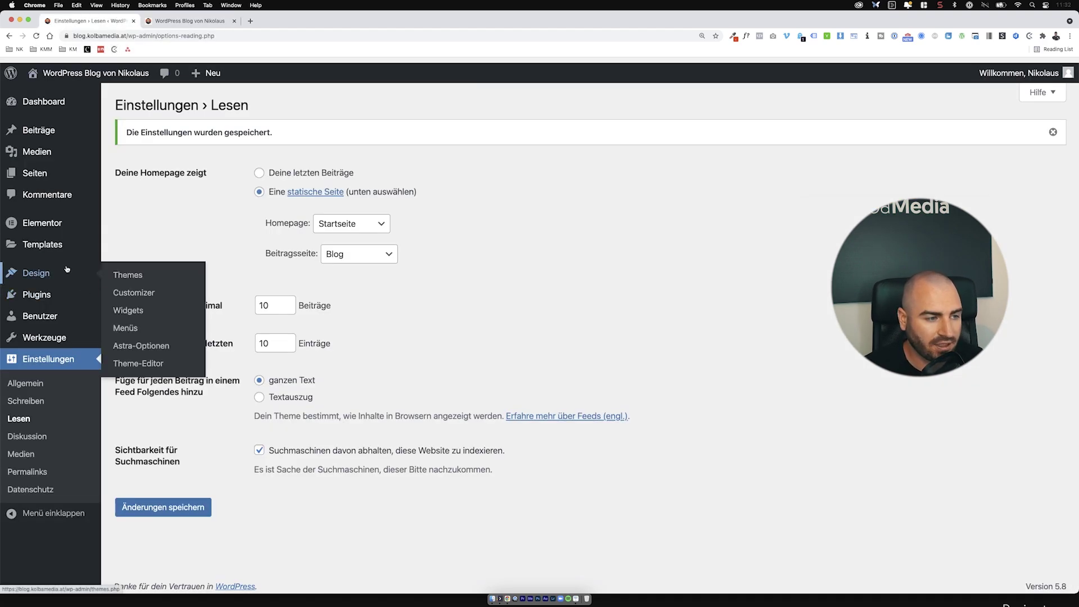
{"action": "left_click", "coordinate": [140, 332]}
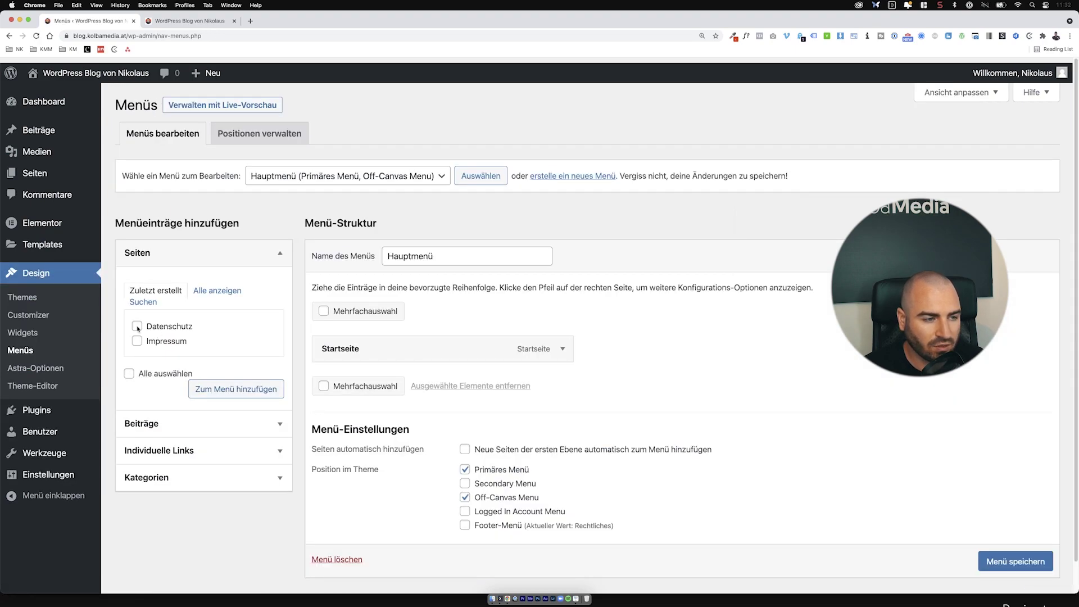
Step: Add the Blog page to Hauptmenü alongside Startseite and save the menu
{"action": "left_click", "coordinate": [224, 292]}
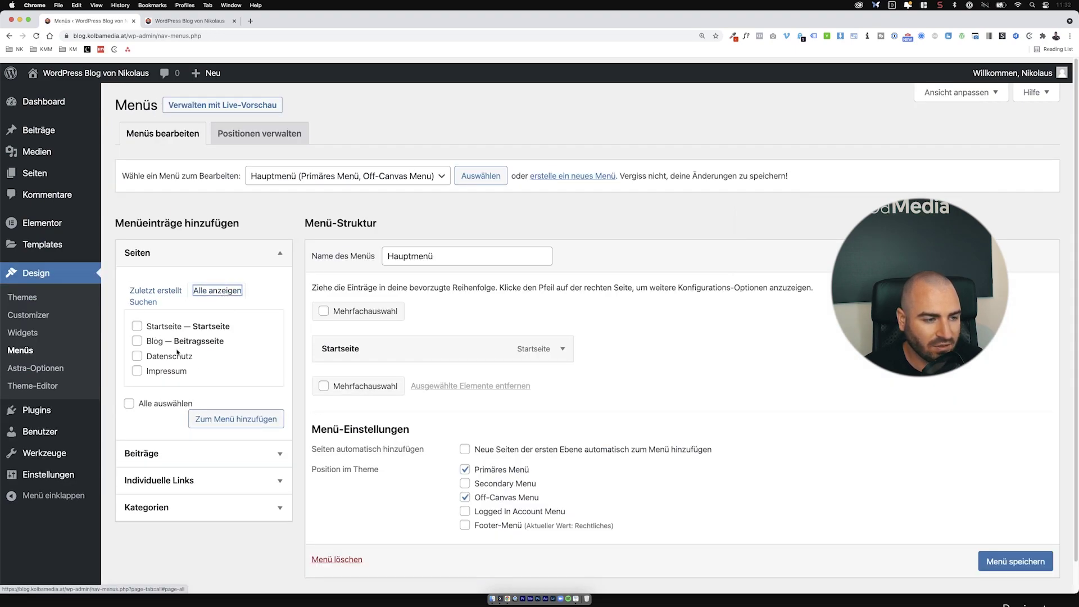
{"action": "left_click", "coordinate": [136, 340]}
{"action": "left_click", "coordinate": [252, 423]}
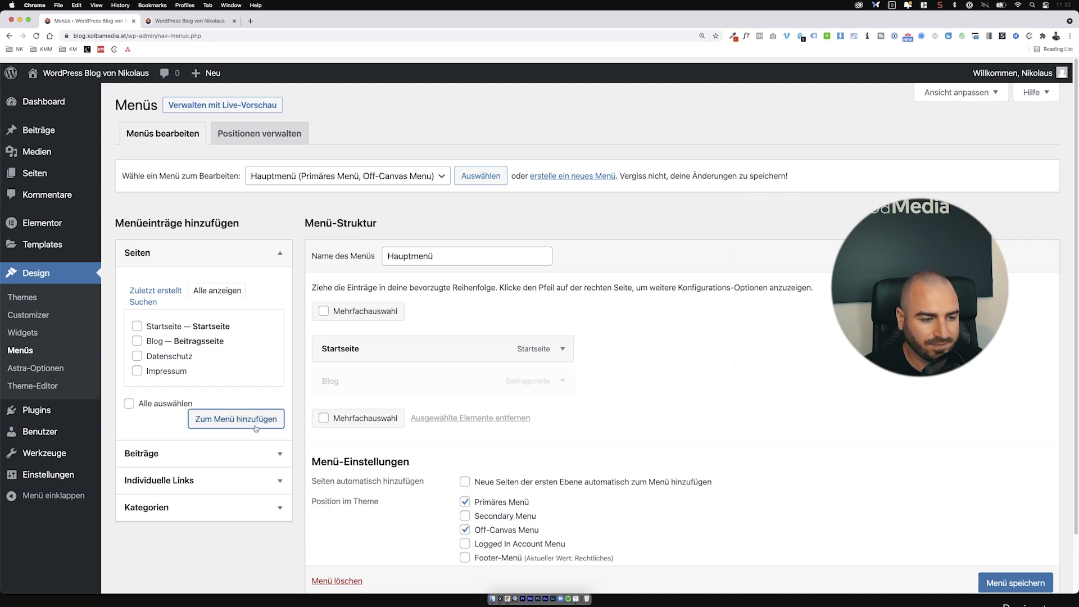
{"action": "scroll", "coordinate": [1012, 576], "scroll_direction": "down", "scroll_amount": 2}
{"action": "left_click", "coordinate": [1013, 562]}
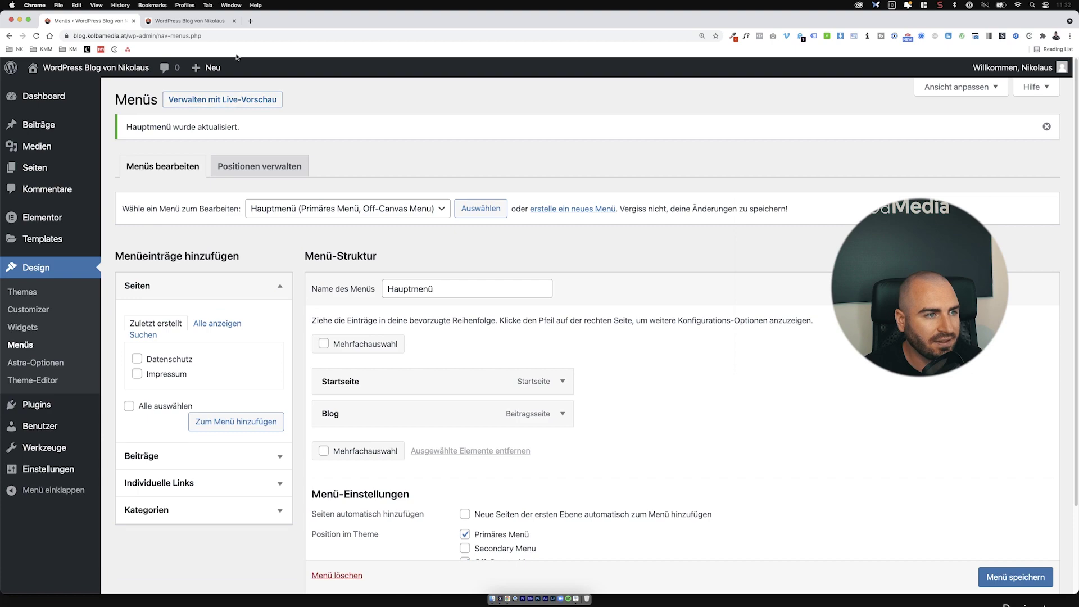
{"action": "left_click", "coordinate": [190, 21]}
Step: Reload the site, open Blog from the header menu, then return to the admin Dashboard
{"action": "left_click", "coordinate": [35, 36]}
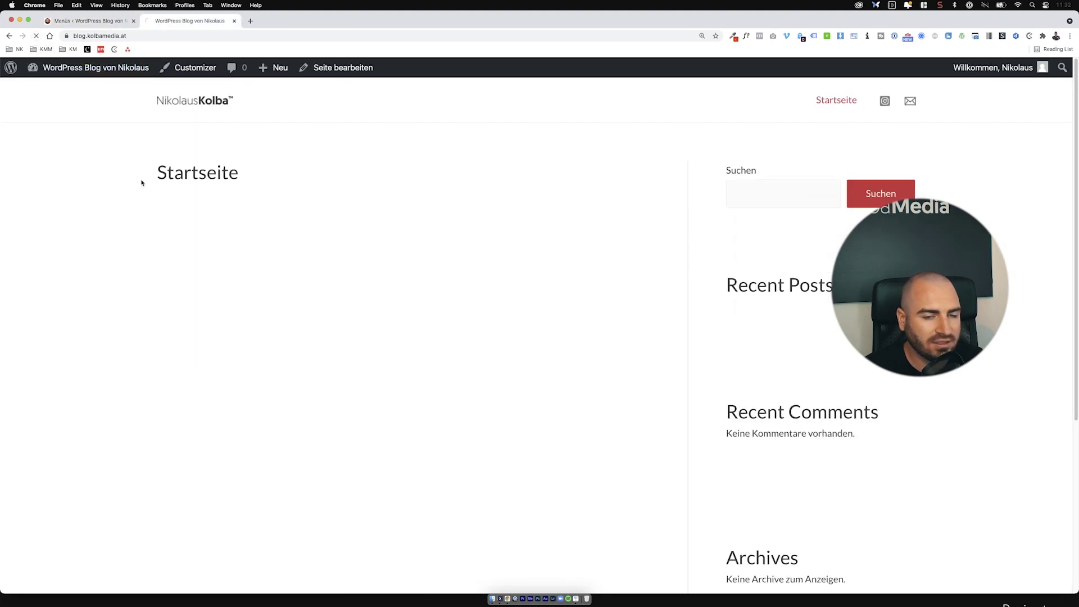
{"action": "left_click", "coordinate": [843, 102]}
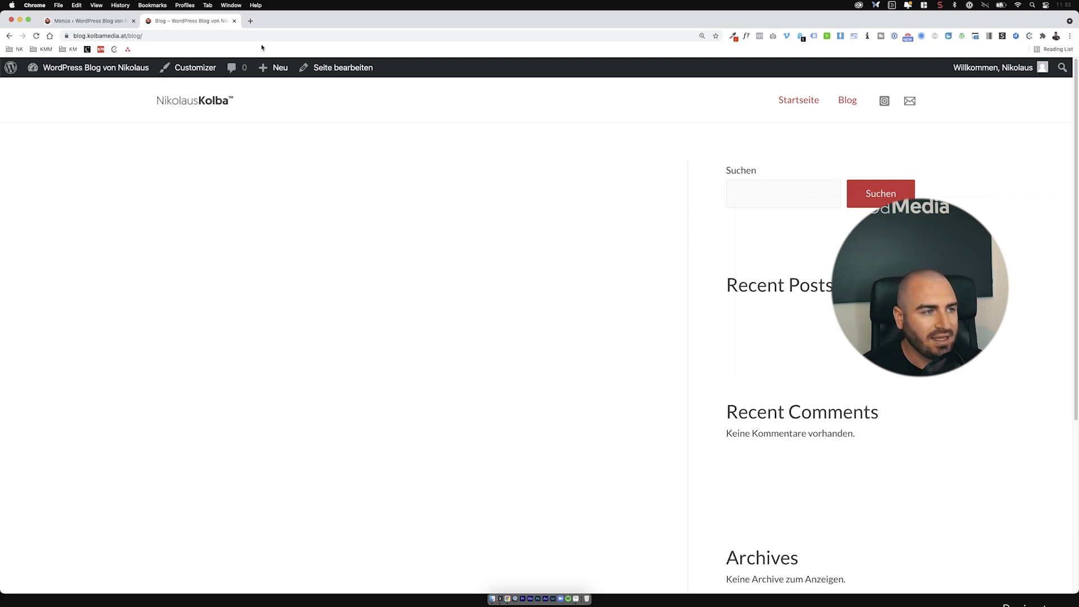
{"action": "left_click", "coordinate": [49, 74]}
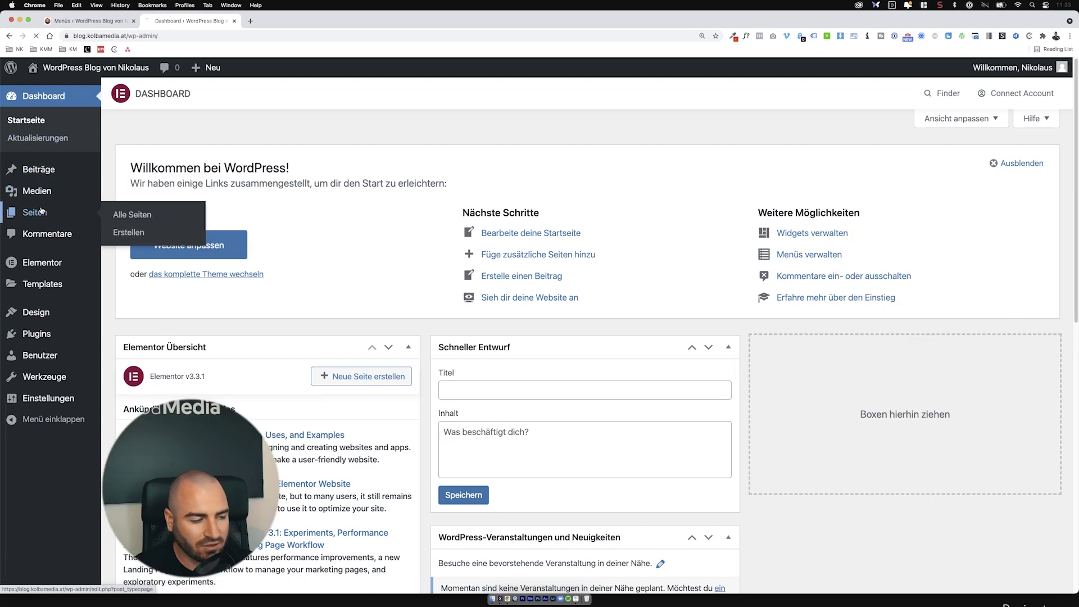
Step: Open Startseite in the block editor and keep its template on Standard-Template
{"action": "left_click", "coordinate": [44, 211]}
{"action": "left_click", "coordinate": [160, 306]}
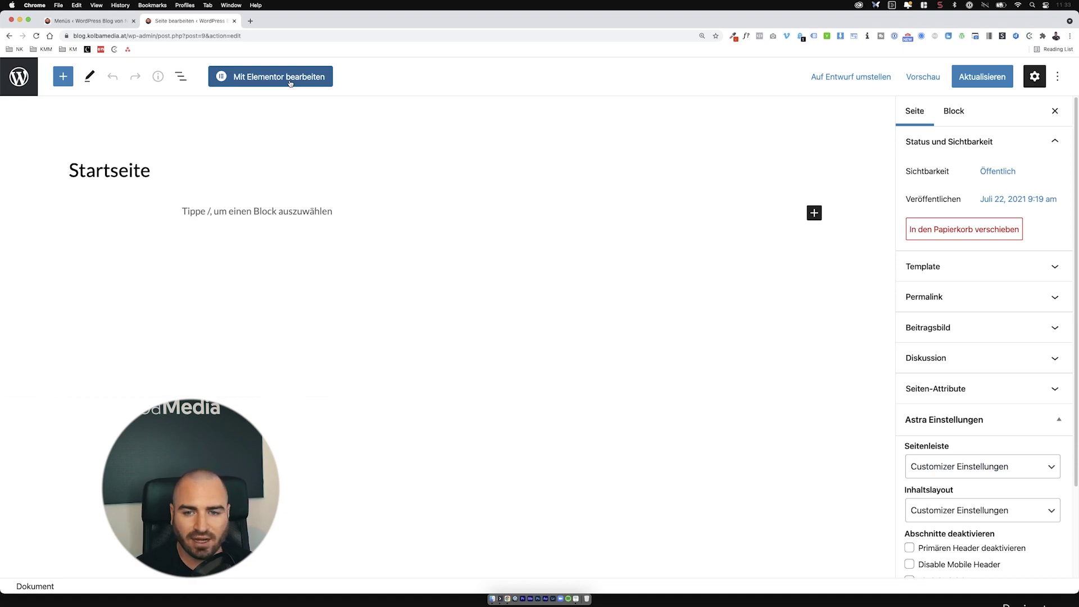
{"action": "left_click", "coordinate": [974, 272]}
{"action": "left_click", "coordinate": [982, 294]}
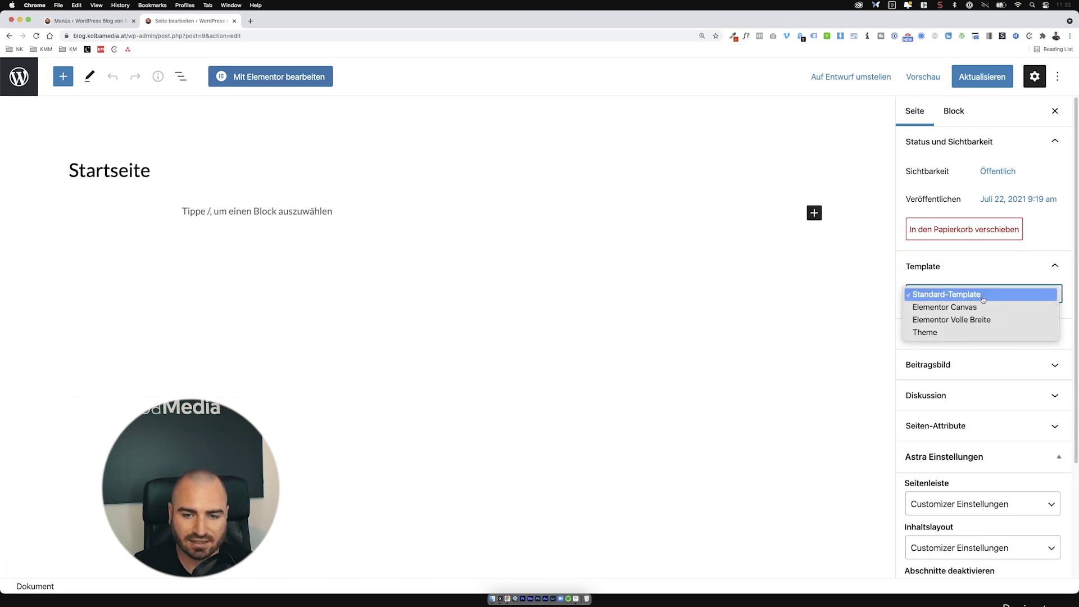
{"action": "left_click", "coordinate": [984, 287]}
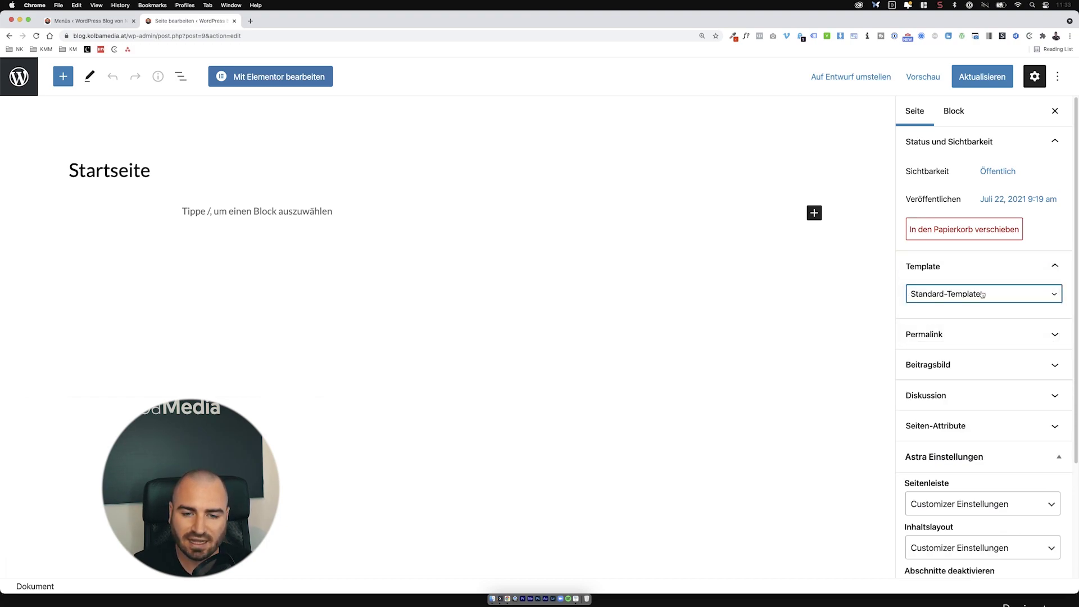
{"action": "scroll", "coordinate": [980, 308], "scroll_direction": "down", "scroll_amount": 1}
{"action": "scroll", "coordinate": [979, 309], "scroll_direction": "down", "scroll_amount": 3}
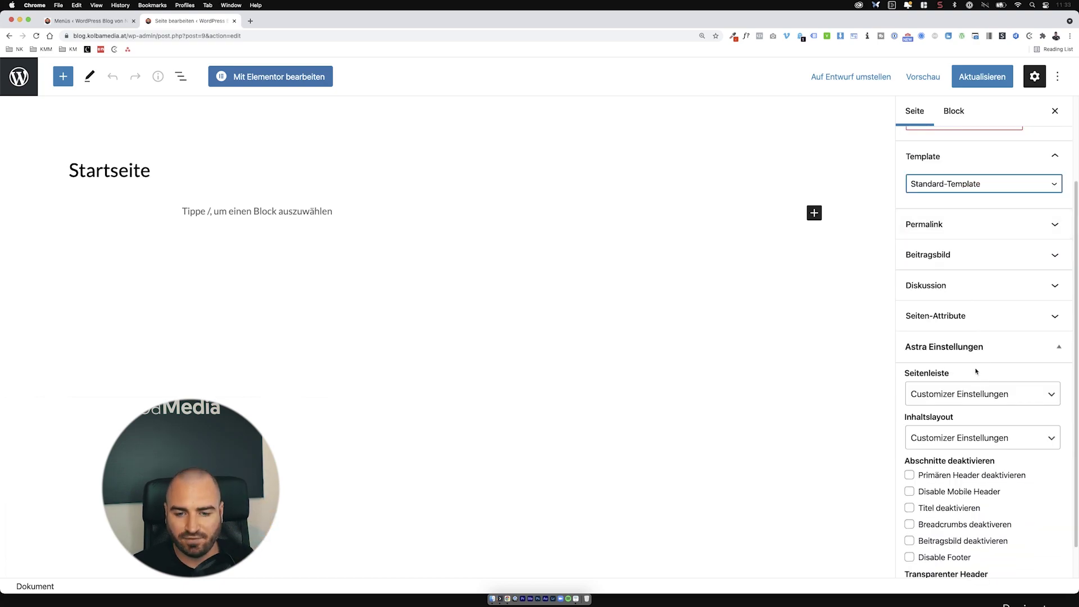
{"action": "scroll", "coordinate": [976, 372], "scroll_direction": "down", "scroll_amount": 1}
{"action": "scroll", "coordinate": [976, 371], "scroll_direction": "down", "scroll_amount": 2}
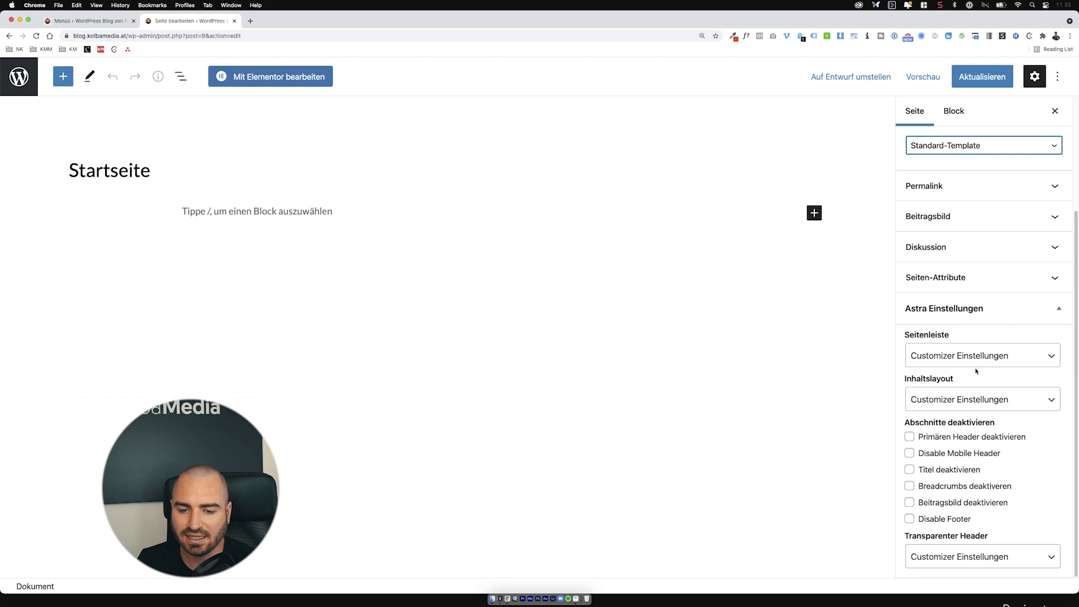
{"action": "scroll", "coordinate": [913, 357], "scroll_direction": "up", "scroll_amount": 1}
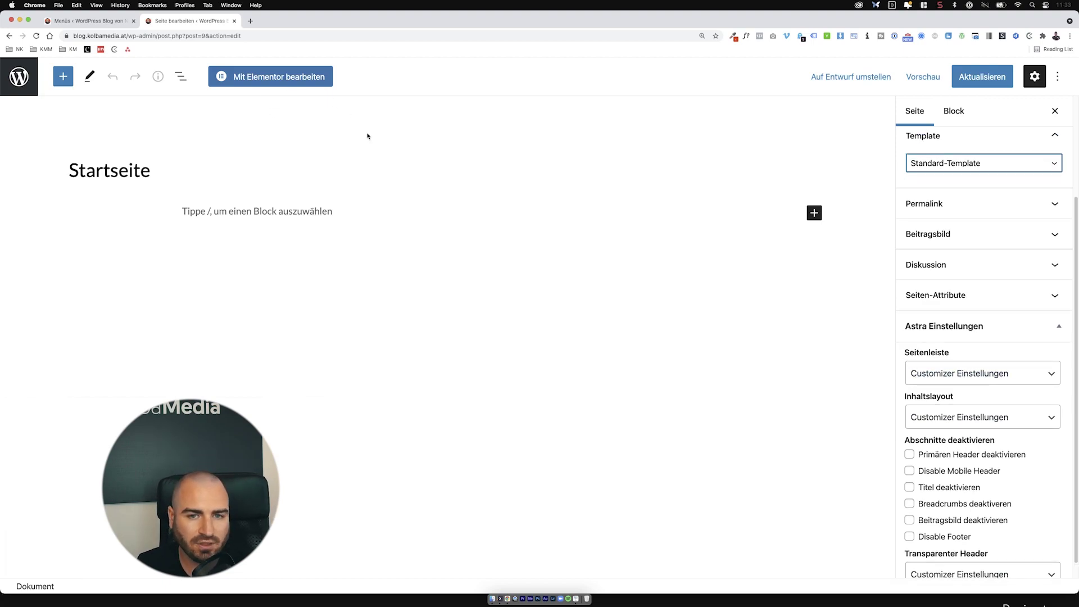
{"action": "left_click", "coordinate": [932, 79]}
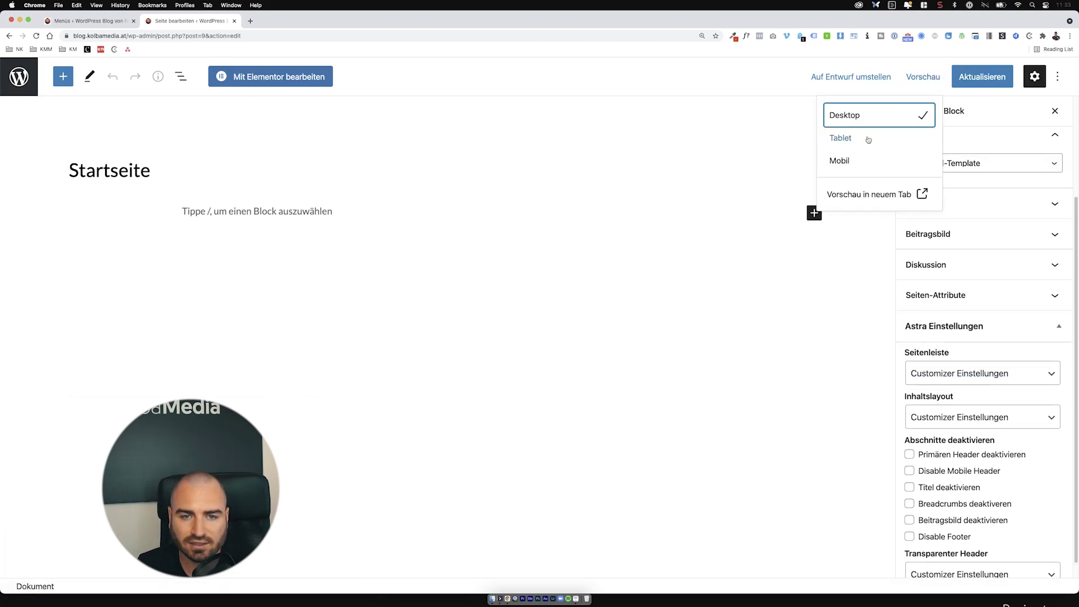
Step: Preview the Startseite page in a new browser tab
{"action": "left_click", "coordinate": [900, 194]}
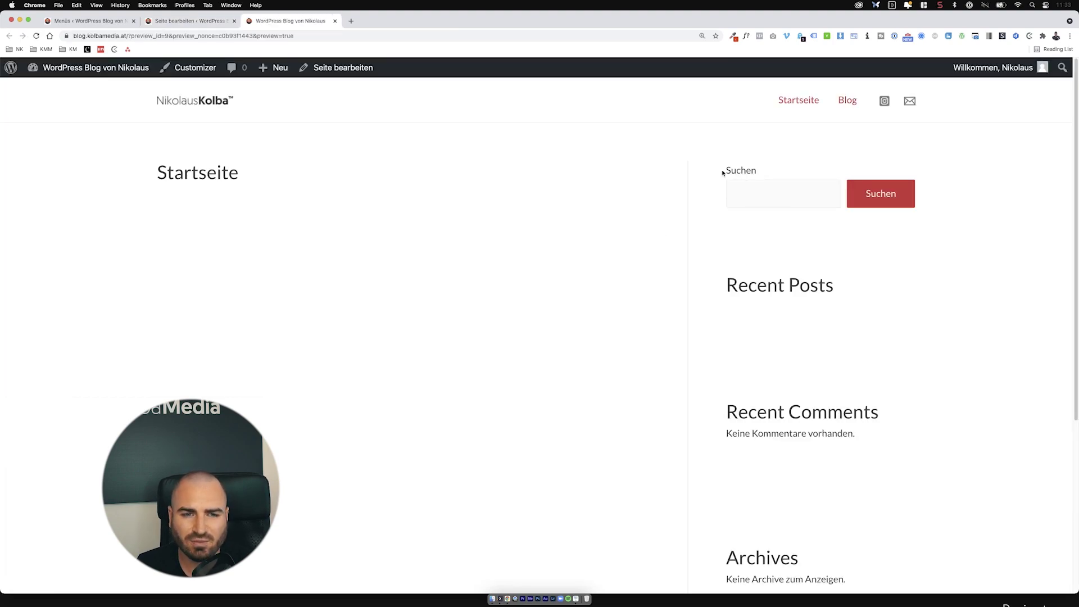
{"action": "left_click_drag", "start_coordinate": [723, 172], "coordinate": [860, 437]}
{"action": "left_click", "coordinate": [915, 498]}
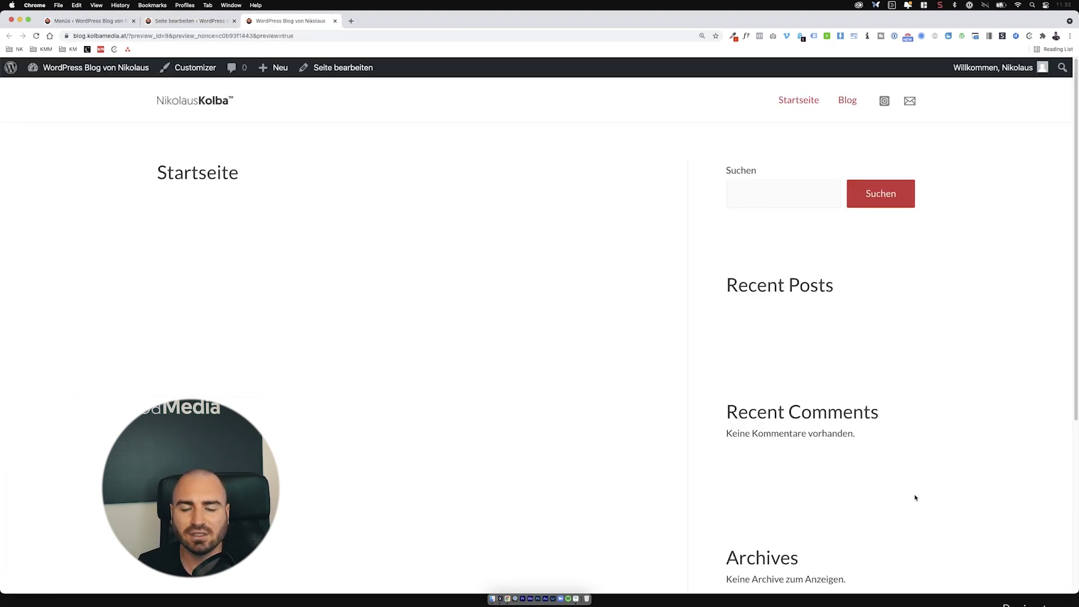
{"action": "scroll", "coordinate": [916, 498], "scroll_direction": "down", "scroll_amount": 5}
{"action": "scroll", "coordinate": [915, 498], "scroll_direction": "up", "scroll_amount": 5}
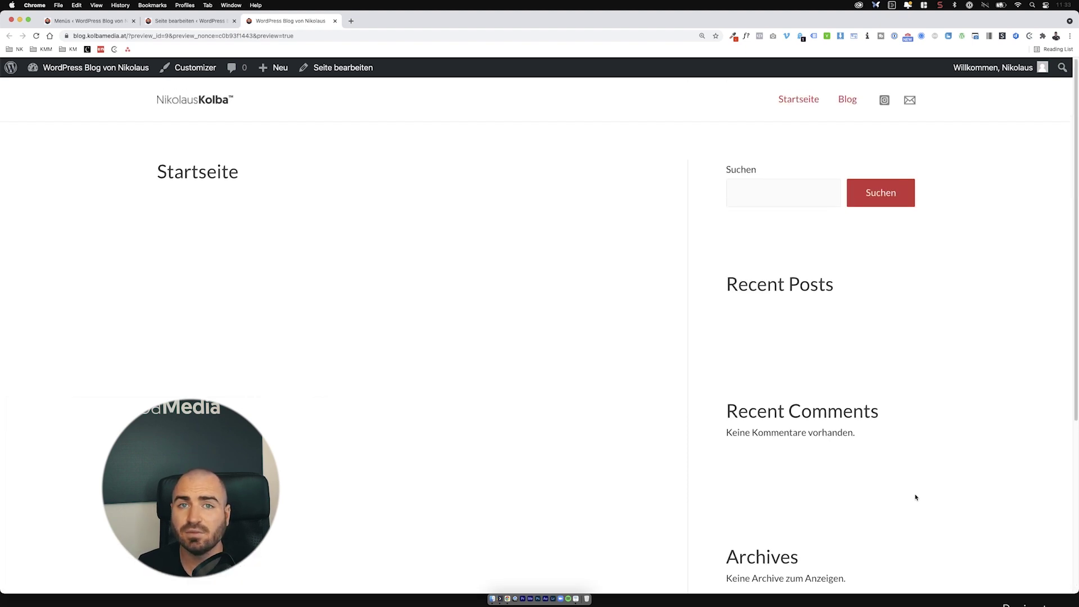
{"action": "left_click", "coordinate": [191, 23]}
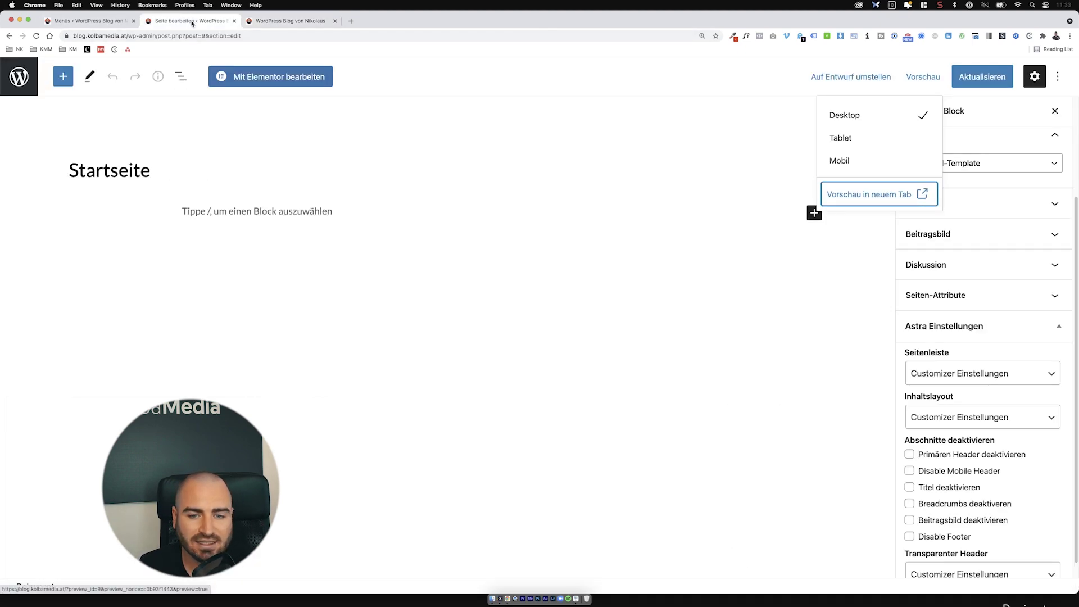
Step: Switch Startseite's template to Elementor Canvas, update the page, and check the blank front end
{"action": "left_click", "coordinate": [976, 388]}
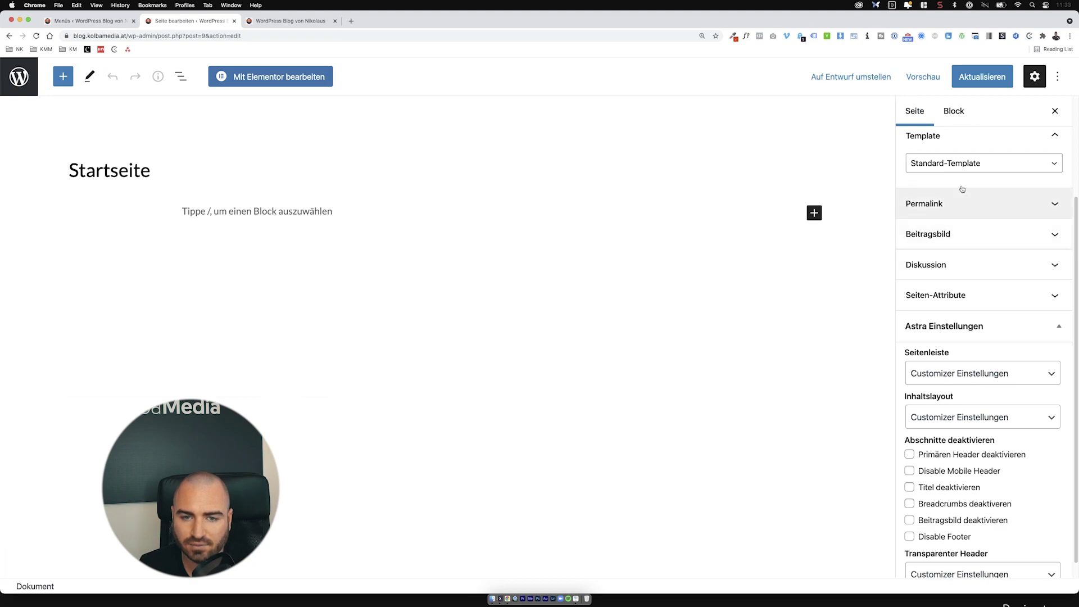
{"action": "left_click", "coordinate": [950, 144]}
{"action": "left_click", "coordinate": [950, 144]}
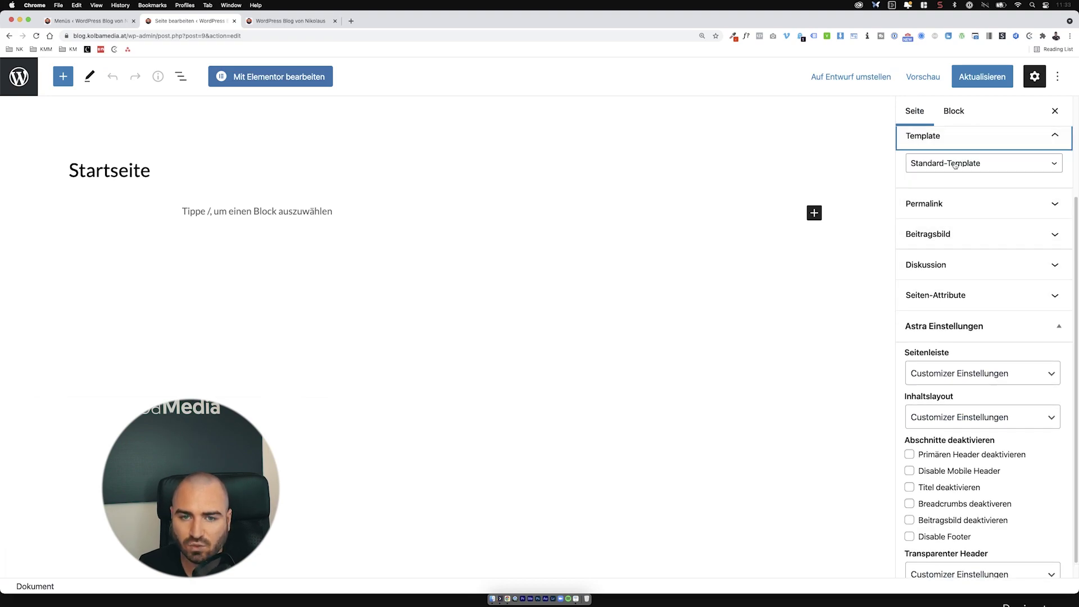
{"action": "left_click", "coordinate": [950, 163]}
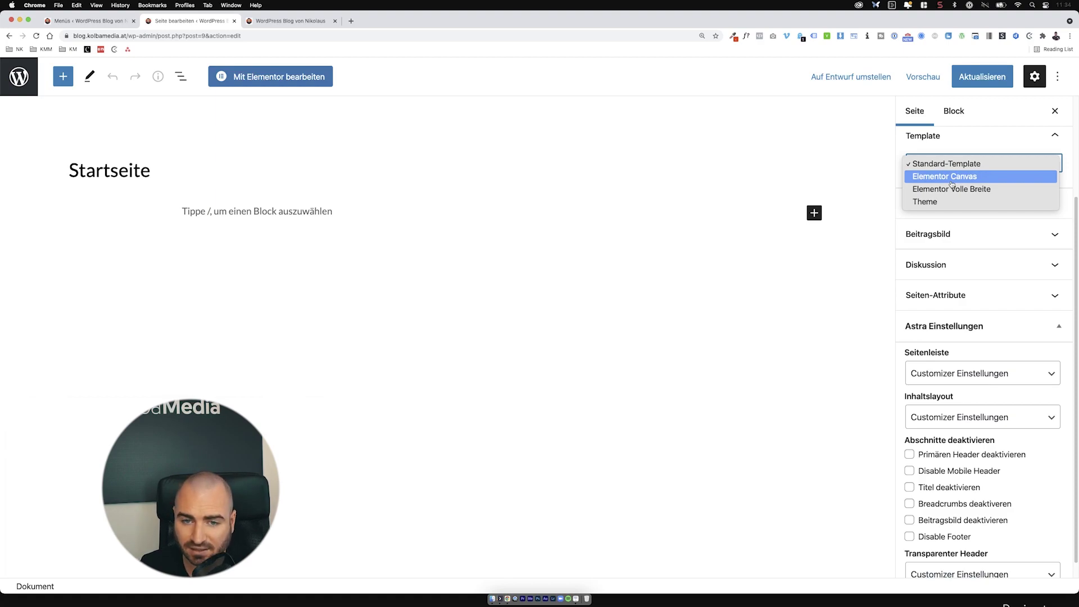
{"action": "left_click", "coordinate": [952, 182]}
{"action": "left_click", "coordinate": [968, 86]}
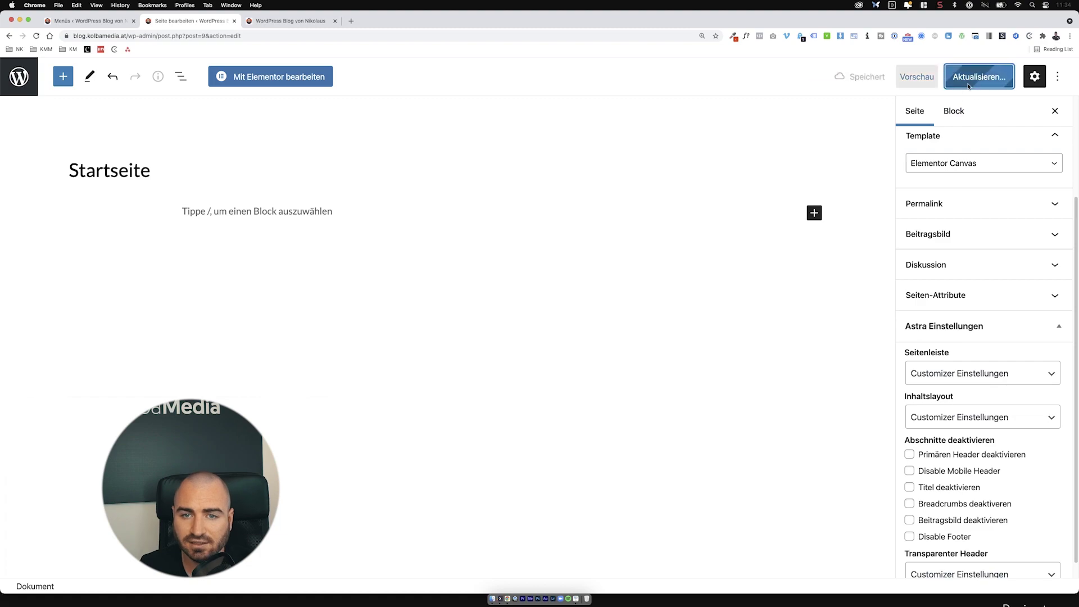
{"action": "left_click", "coordinate": [274, 24]}
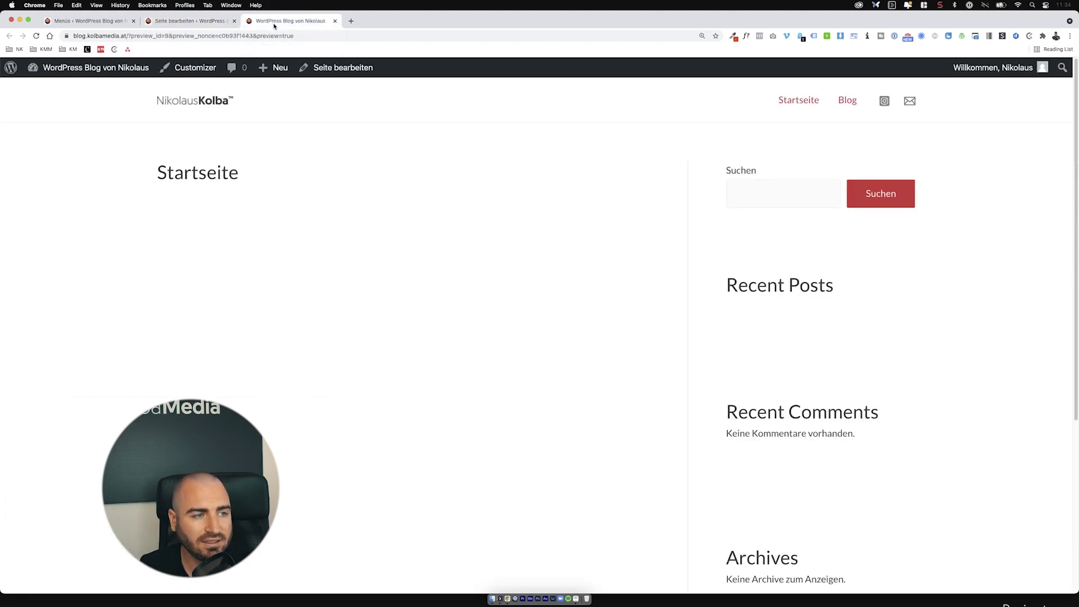
{"action": "left_click", "coordinate": [205, 107]}
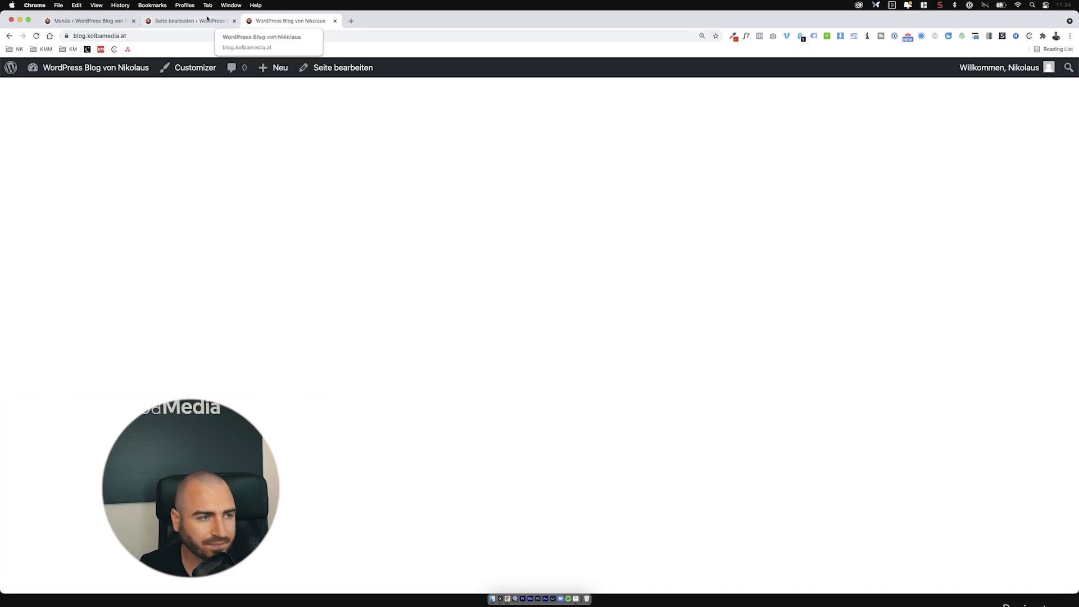
{"action": "left_click", "coordinate": [183, 20]}
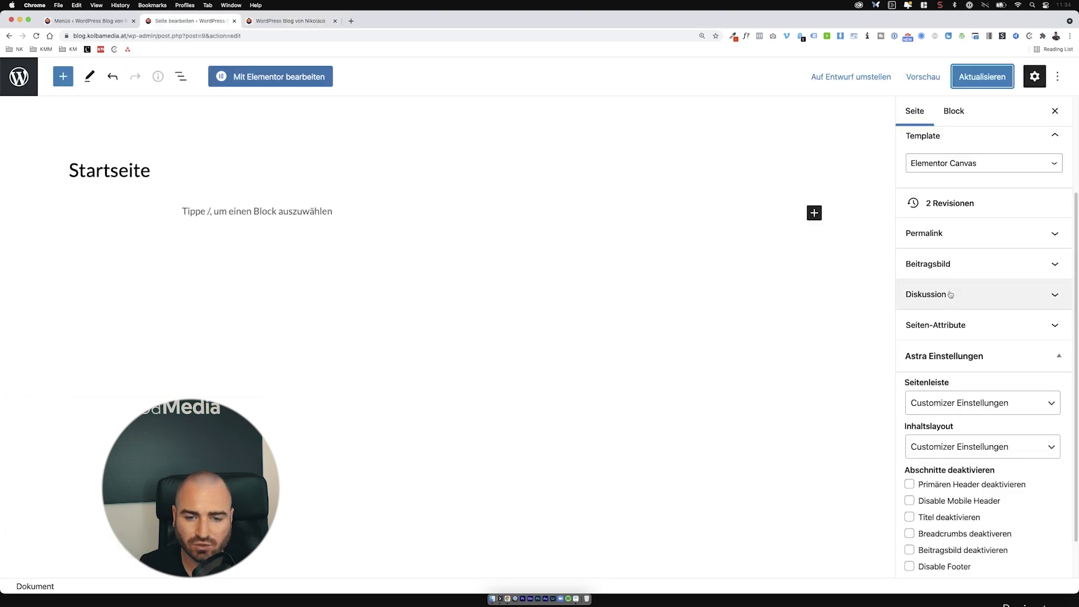
Step: Set Startseite back to Standard-Template with Keine Seitenleiste as the sidebar layout
{"action": "left_click", "coordinate": [973, 167]}
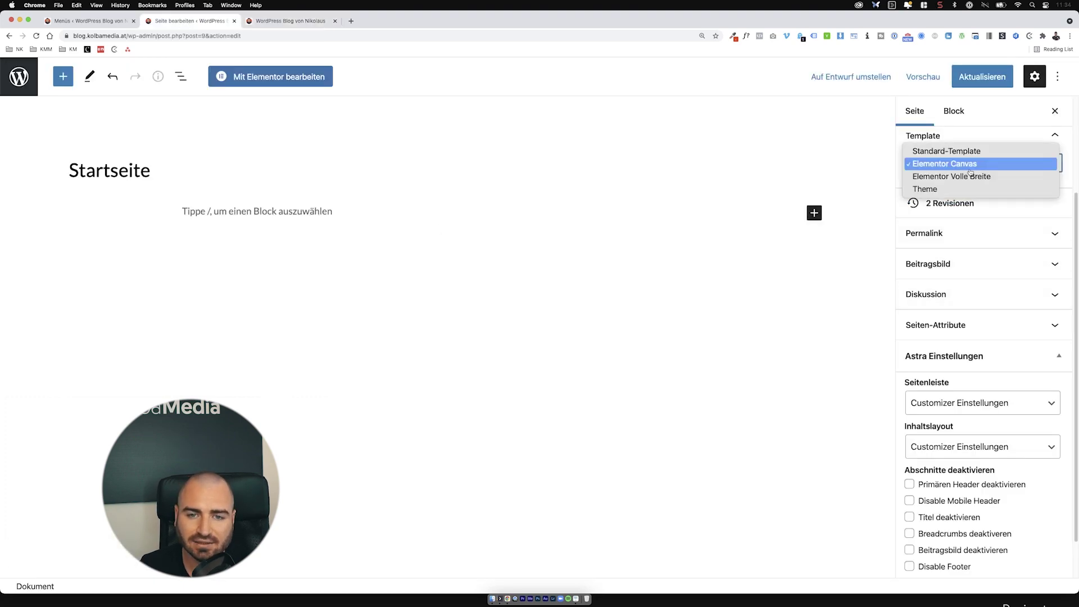
{"action": "left_click", "coordinate": [950, 150]}
{"action": "left_click", "coordinate": [952, 135]}
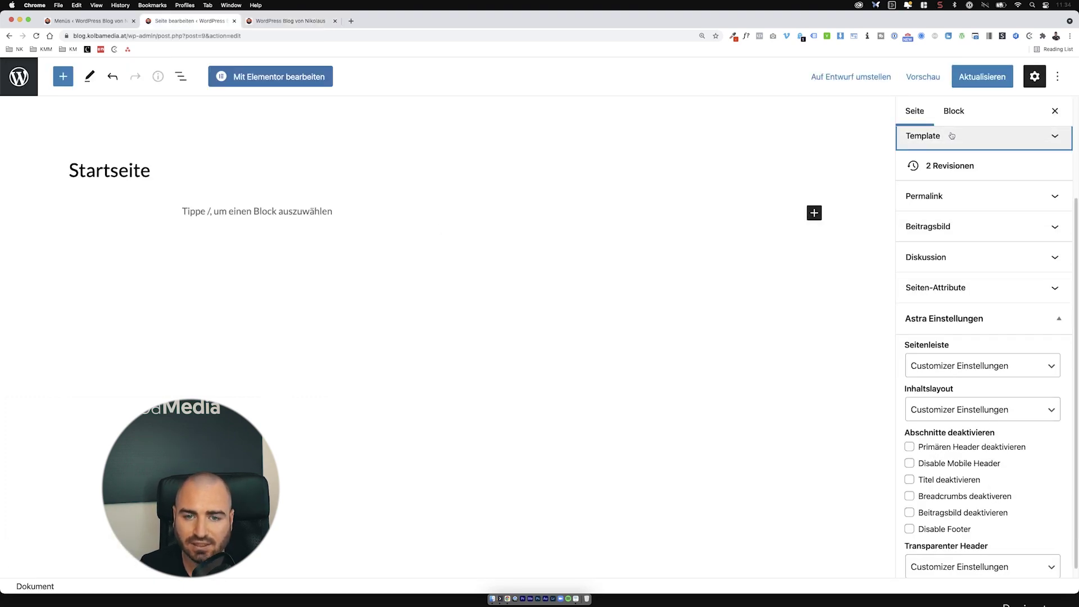
{"action": "scroll", "coordinate": [1011, 297], "scroll_direction": "down", "scroll_amount": 1}
{"action": "left_click", "coordinate": [962, 356]}
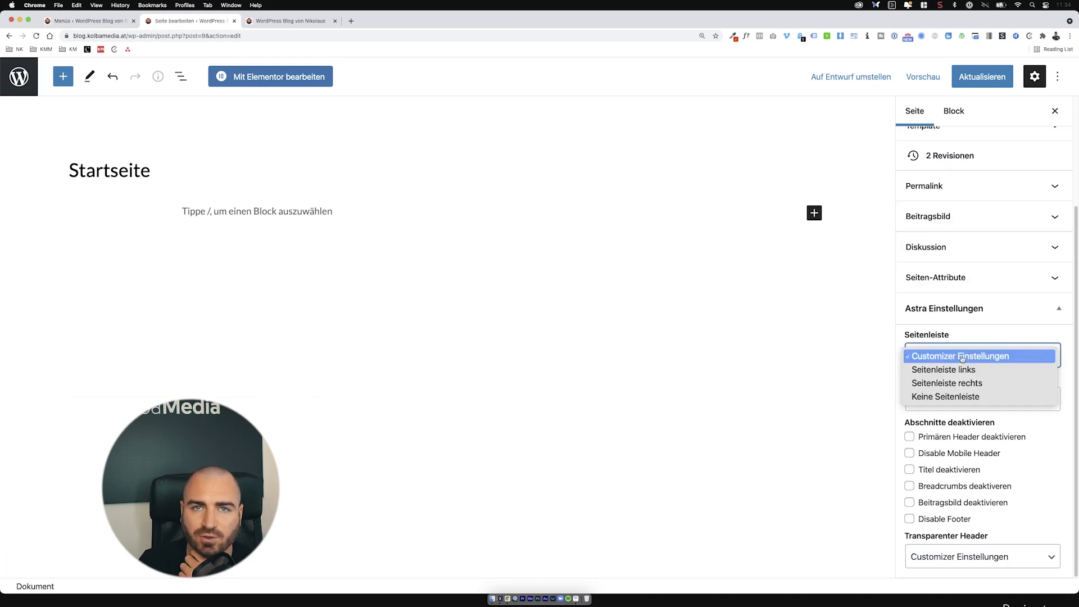
{"action": "left_click", "coordinate": [971, 397]}
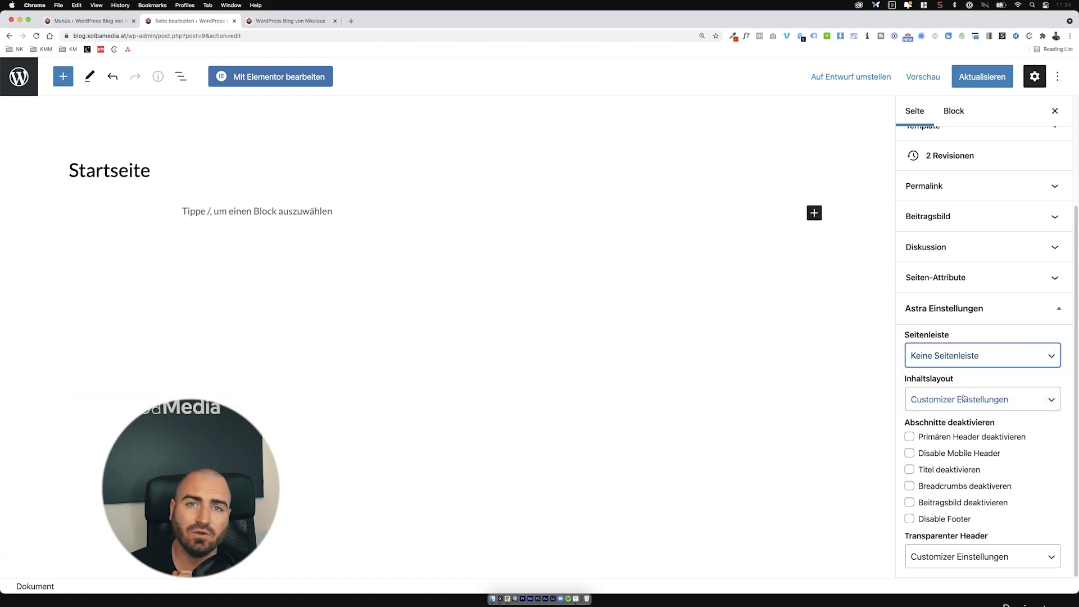
Step: Keep the default content layout and visible page title, update the page, and reload the front page
{"action": "left_click", "coordinate": [964, 399]}
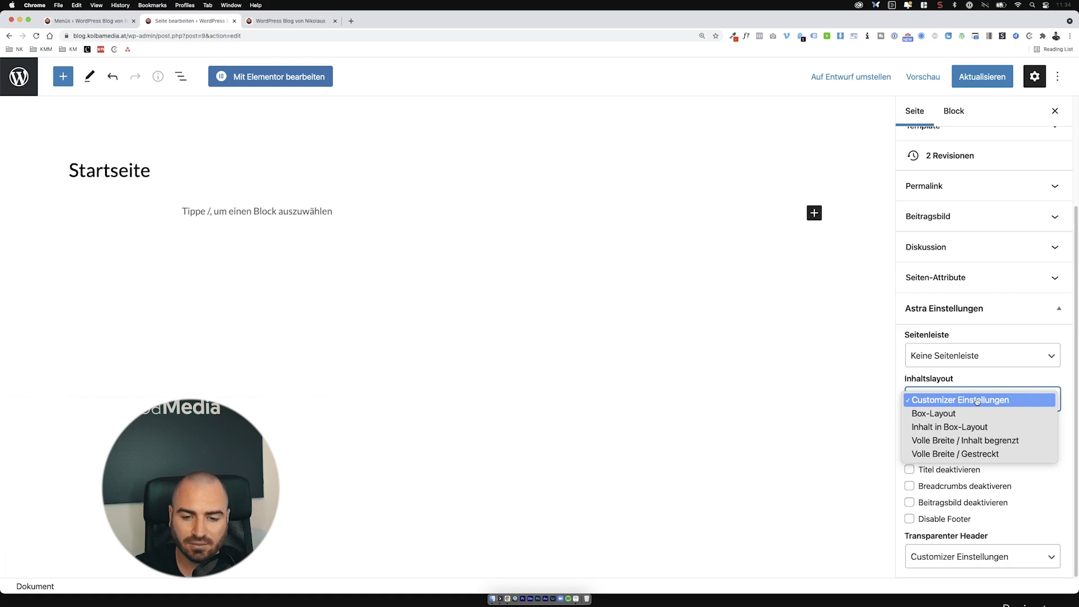
{"action": "left_click", "coordinate": [989, 379]}
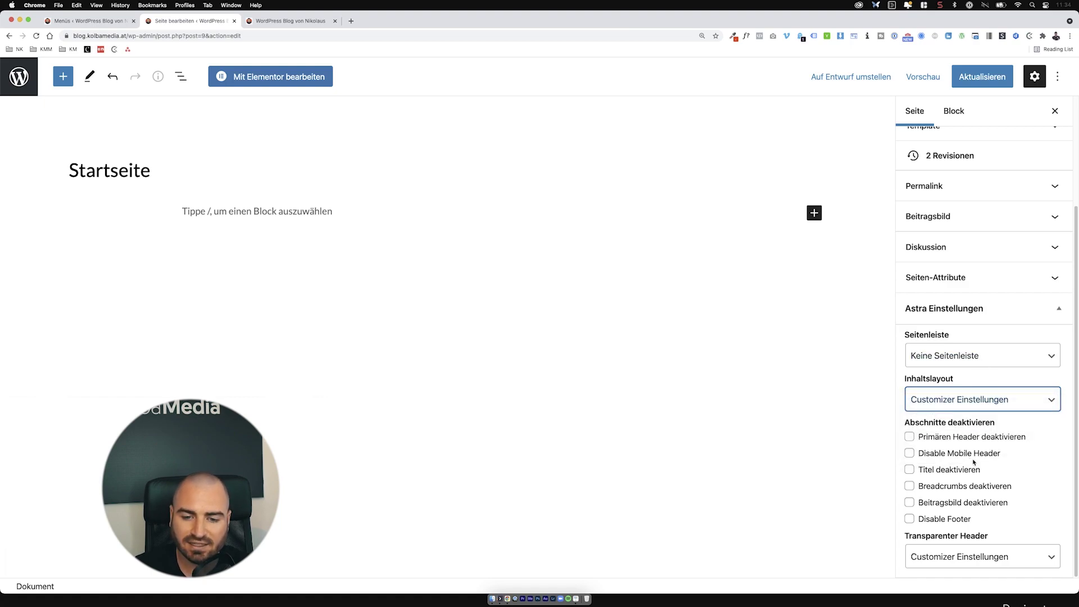
{"action": "left_click", "coordinate": [958, 467]}
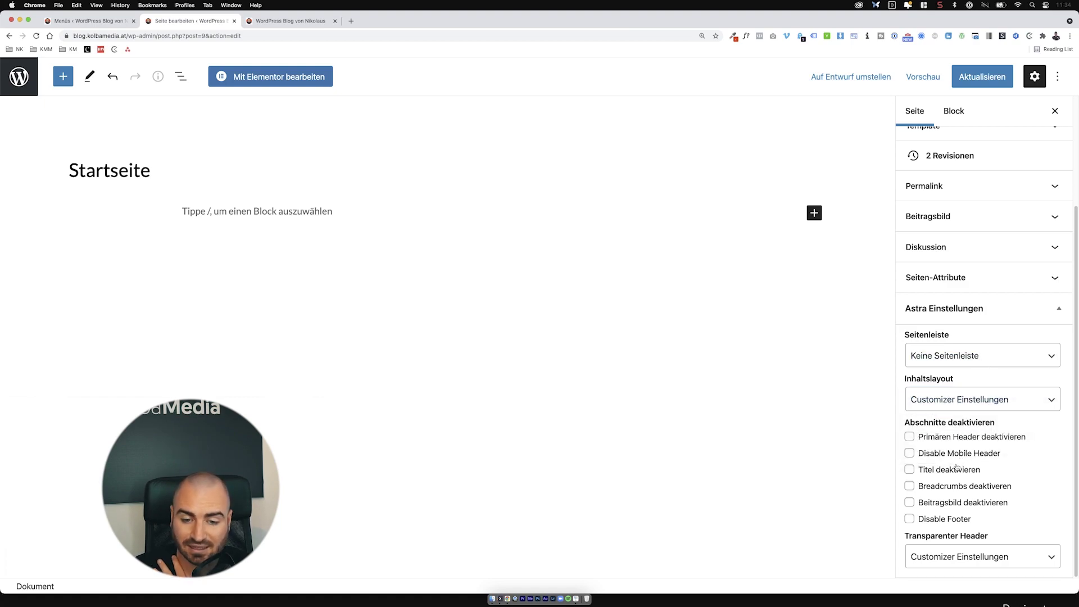
{"action": "left_click", "coordinate": [957, 467]}
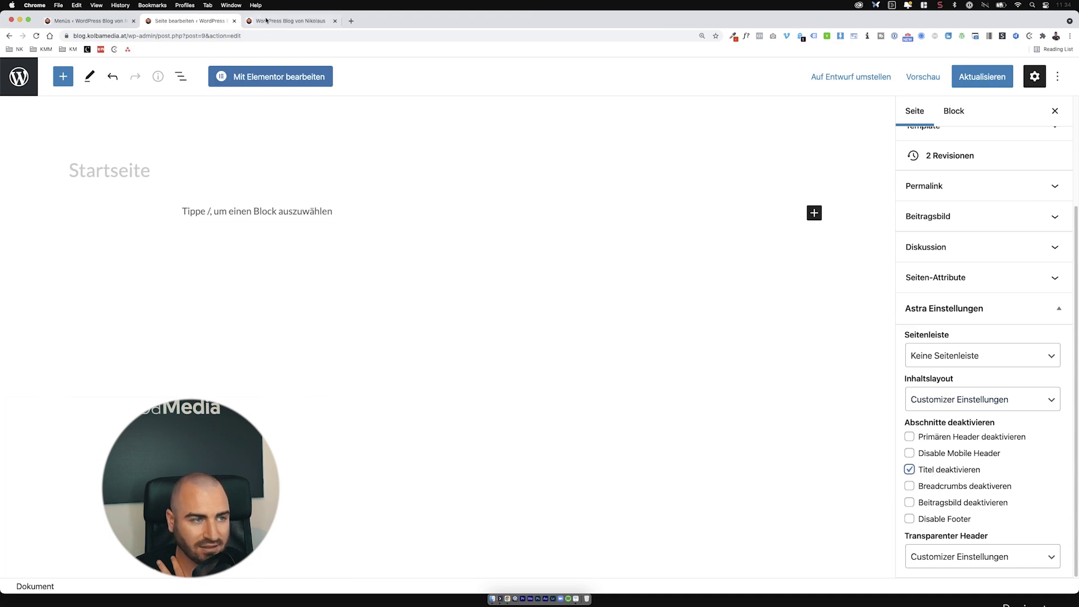
{"action": "left_click", "coordinate": [290, 21]}
{"action": "left_click", "coordinate": [208, 21]}
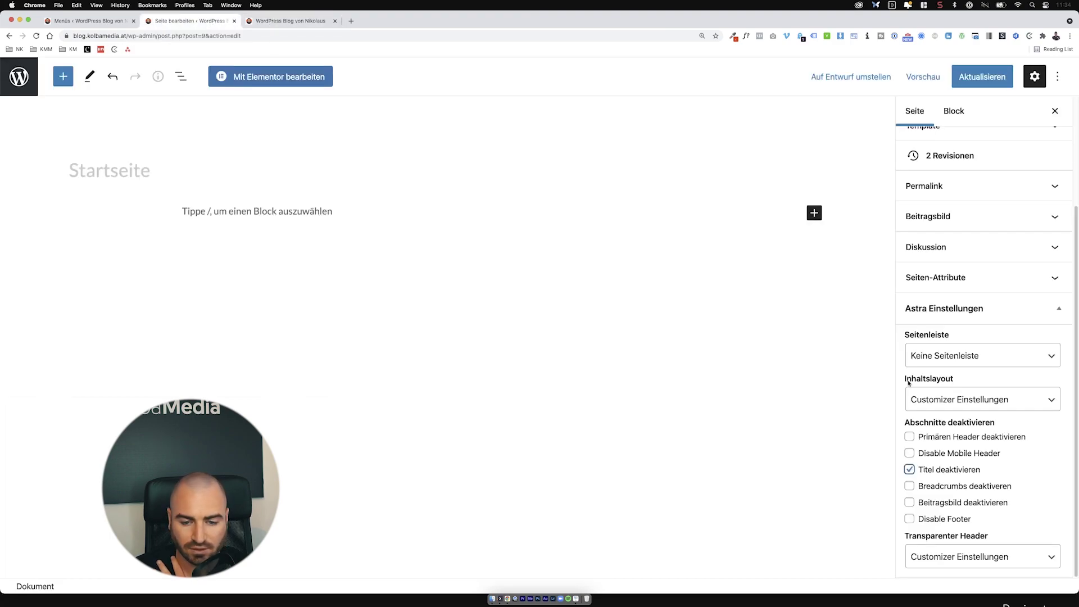
{"action": "left_click", "coordinate": [950, 470]}
{"action": "left_click", "coordinate": [982, 76]}
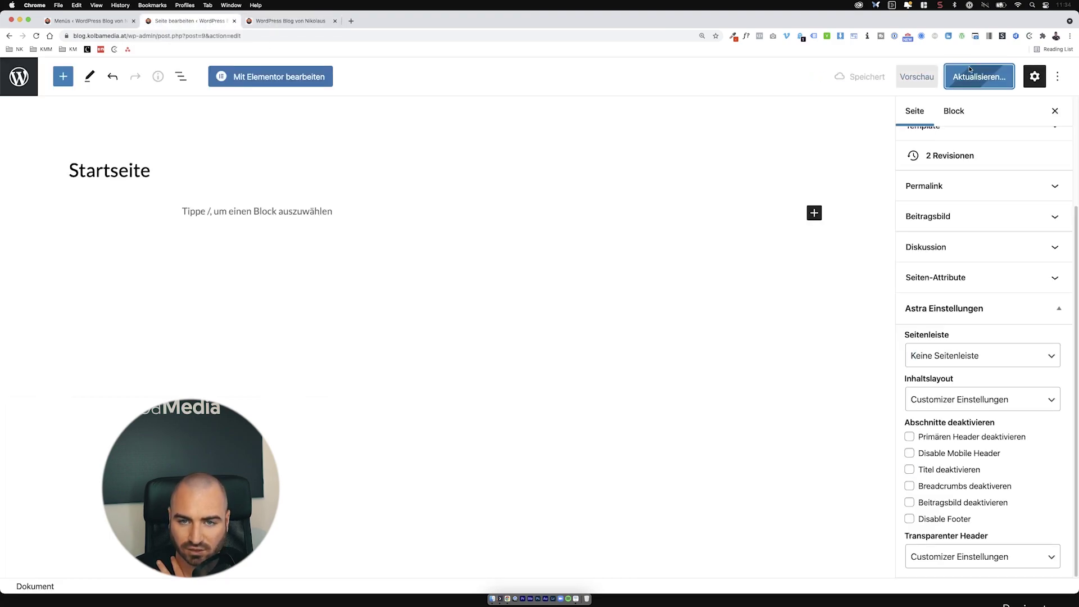
{"action": "left_click", "coordinate": [312, 25]}
{"action": "key", "text": "super+r"}
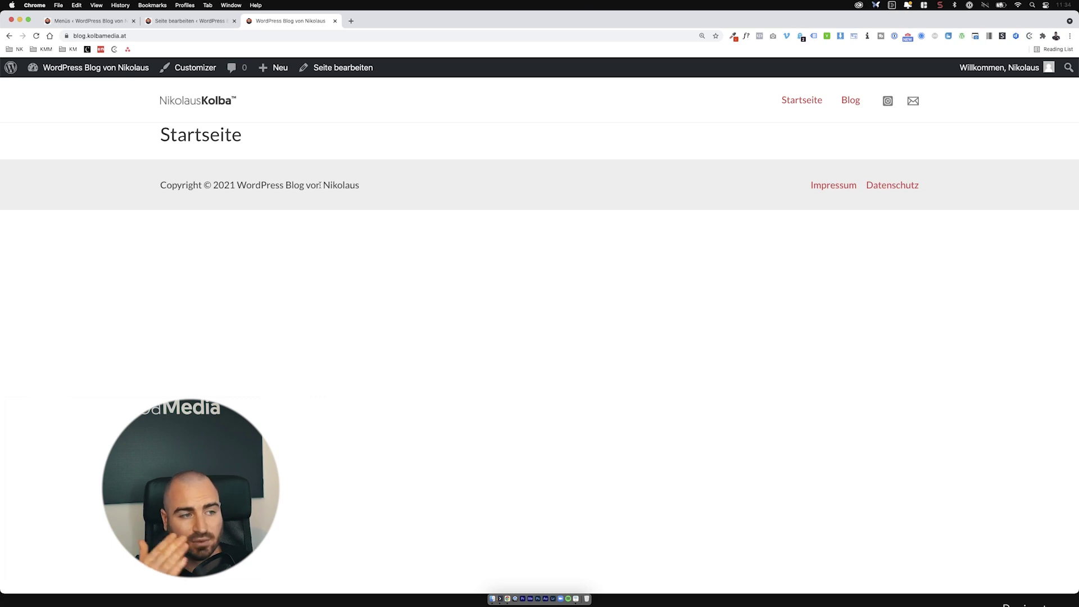
Step: Turn on Titel deaktivieren for Startseite in Astra settings and update the page
{"action": "left_click", "coordinate": [191, 21]}
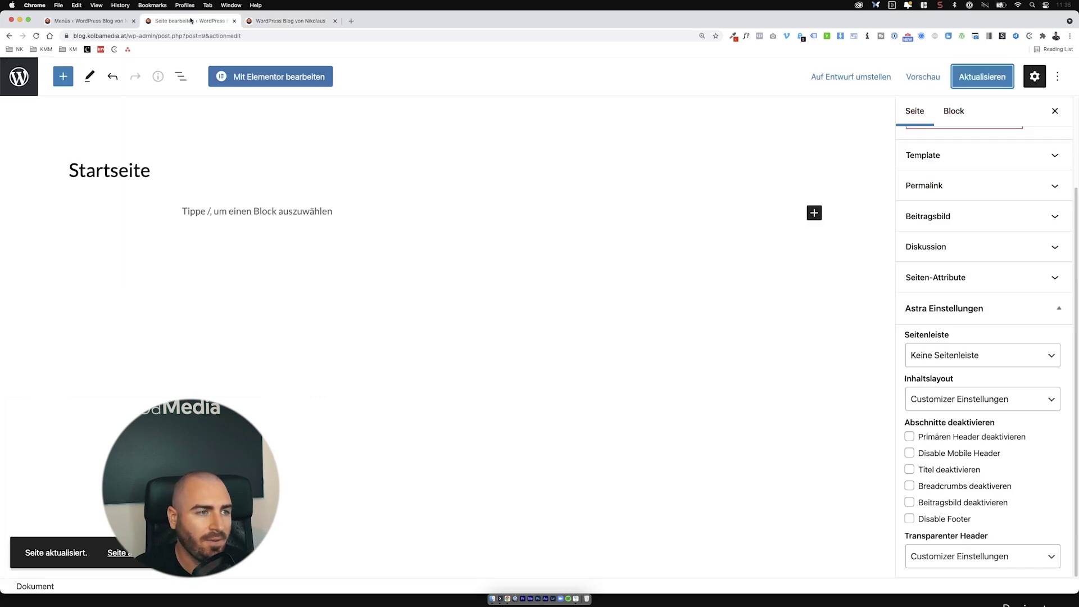
{"action": "left_click", "coordinate": [973, 470]}
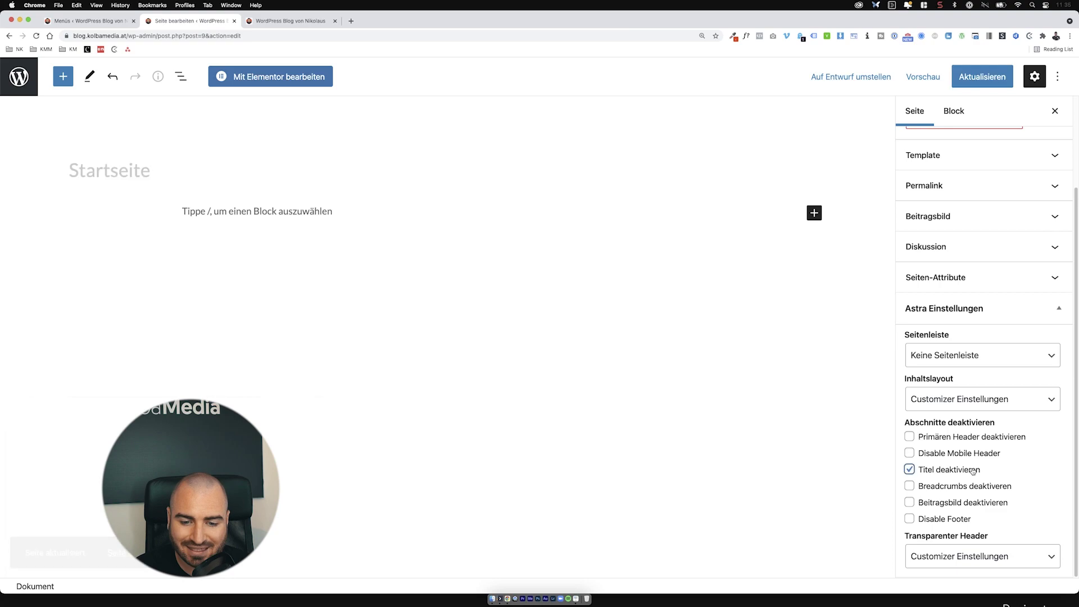
{"action": "left_click", "coordinate": [966, 80]}
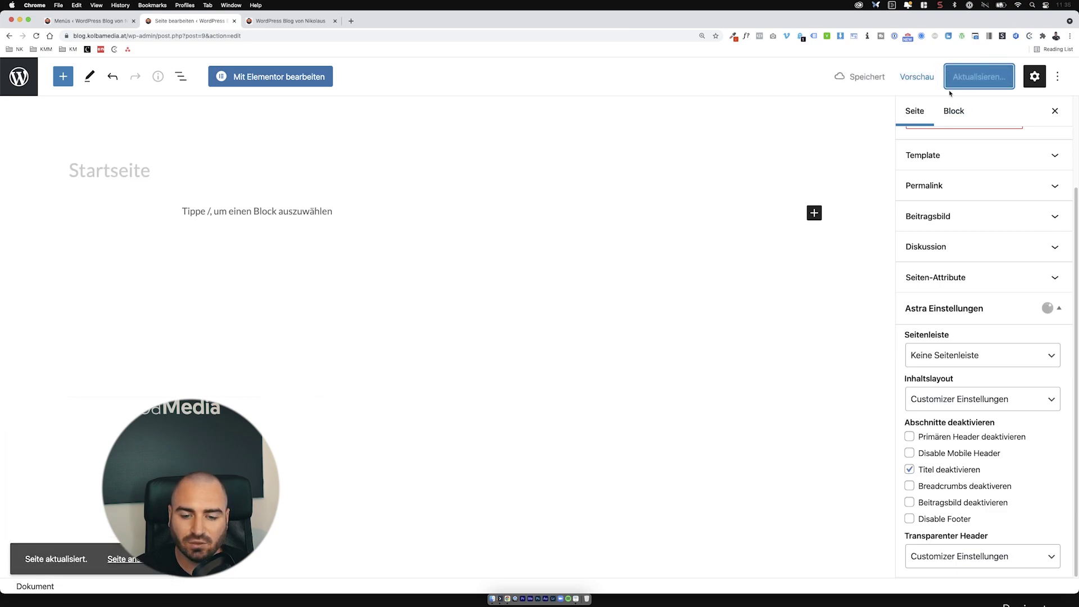
Step: Reload the front page to confirm the title is gone, then collapse the Astra page settings
{"action": "left_click", "coordinate": [300, 23]}
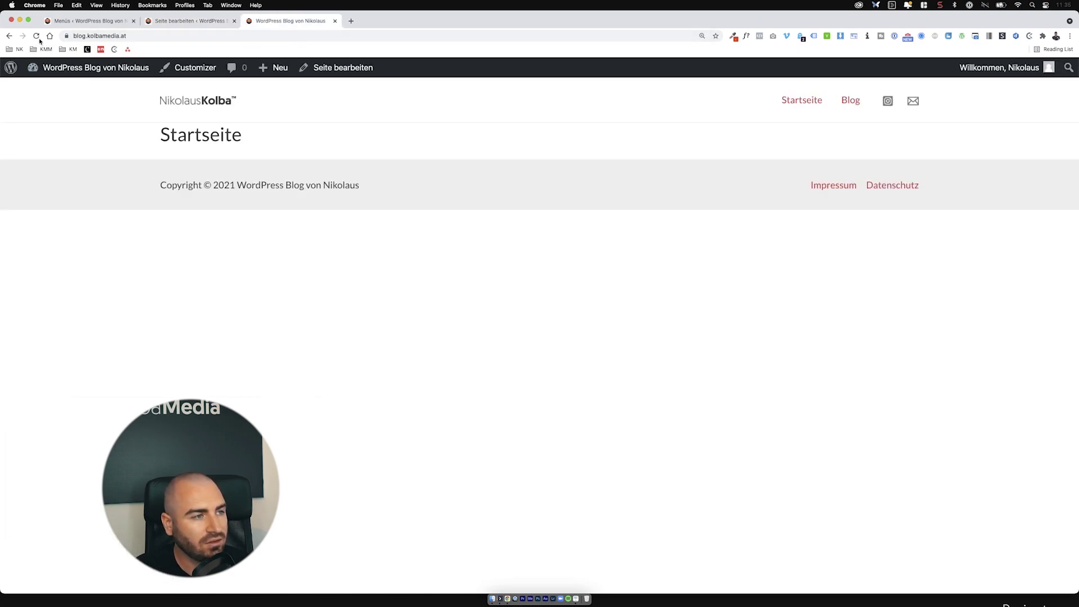
{"action": "left_click", "coordinate": [37, 36]}
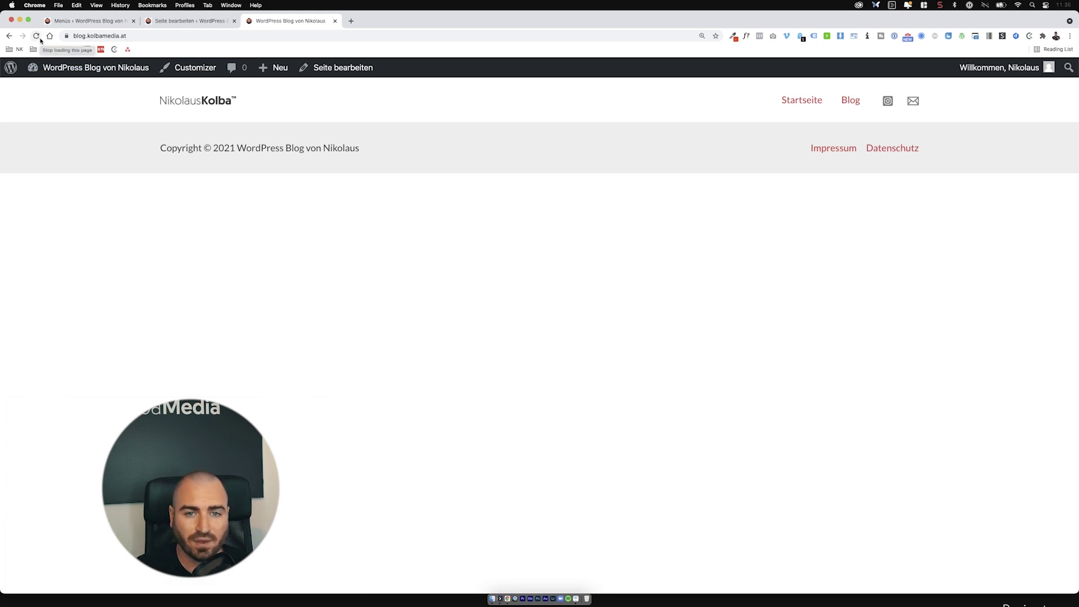
{"action": "left_click", "coordinate": [189, 21]}
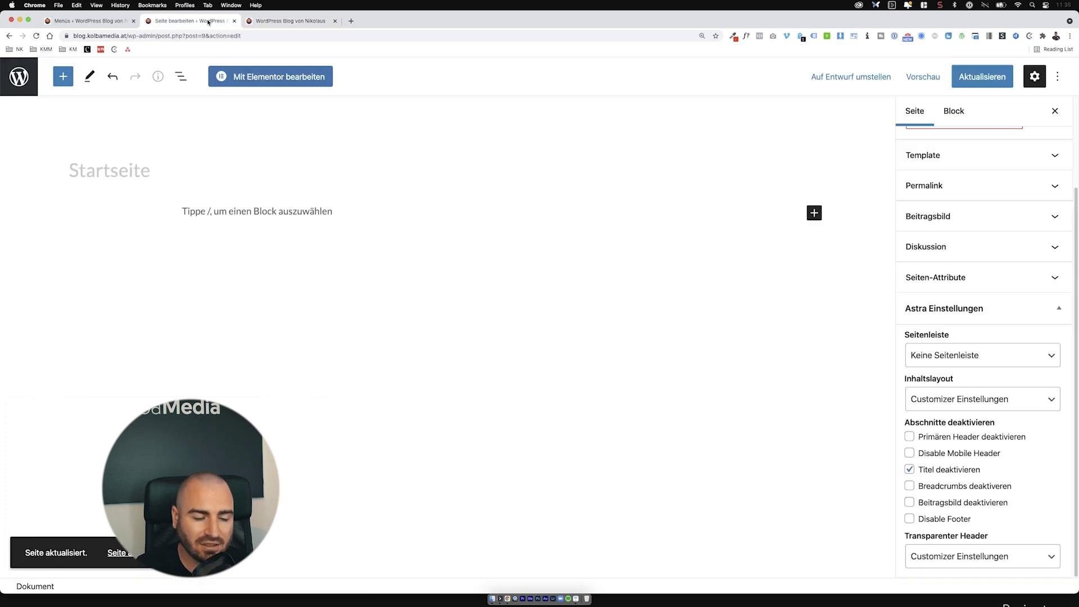
{"action": "left_click", "coordinate": [1028, 315]}
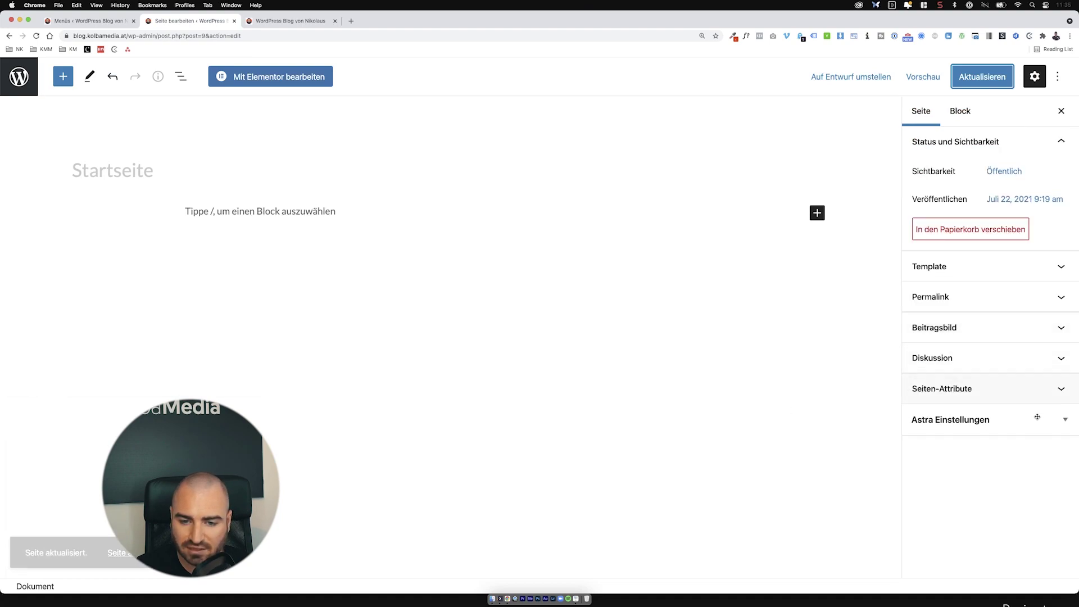
{"action": "left_click", "coordinate": [1019, 421]}
{"action": "double_click", "coordinate": [1017, 393]}
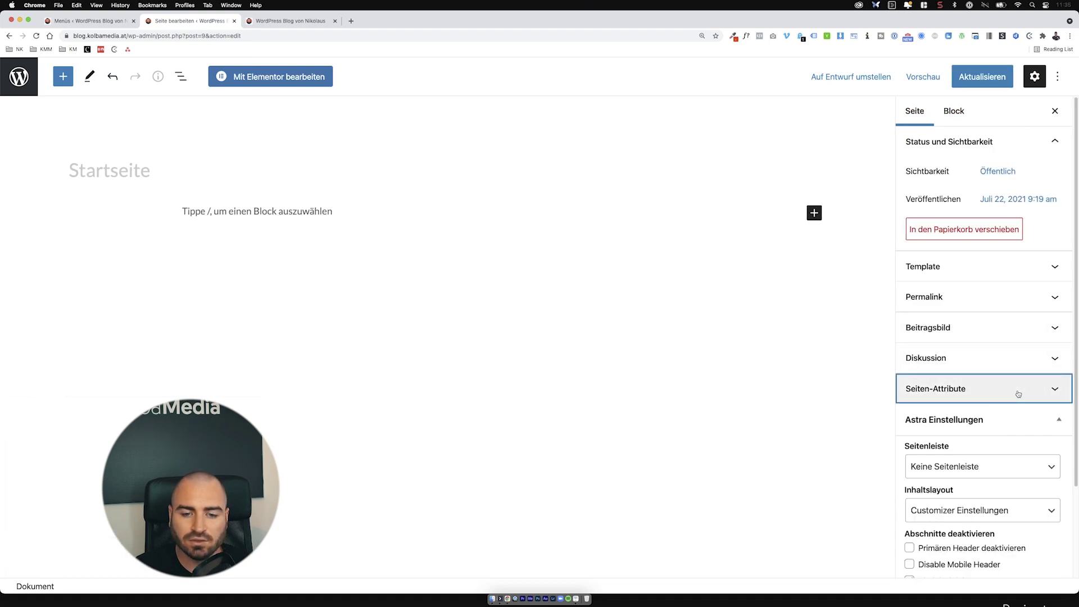
{"action": "left_click", "coordinate": [1009, 360]}
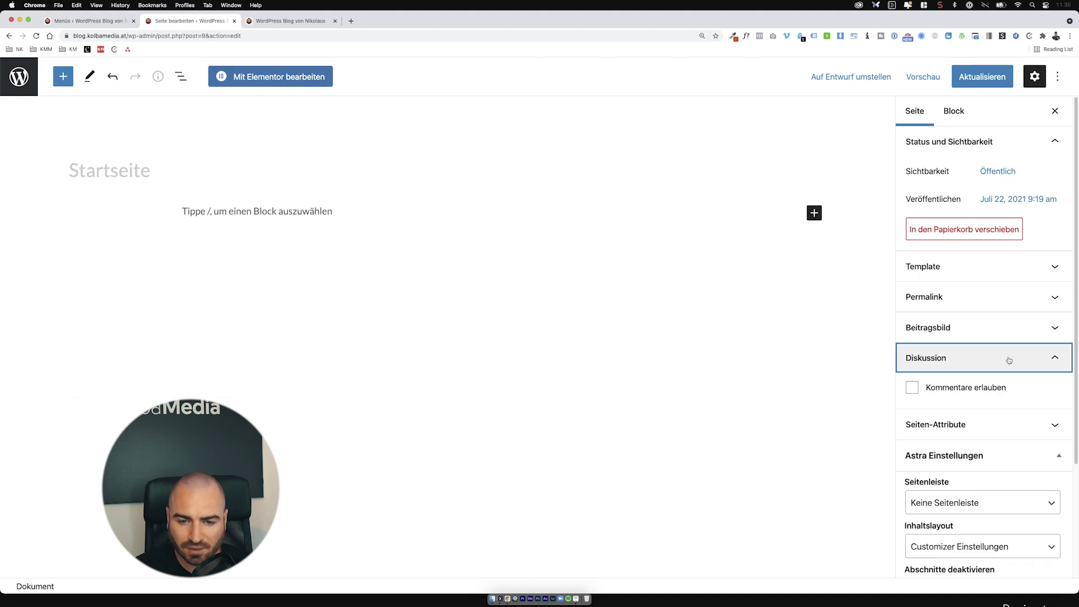
{"action": "left_click", "coordinate": [996, 363]}
{"action": "left_click", "coordinate": [987, 325]}
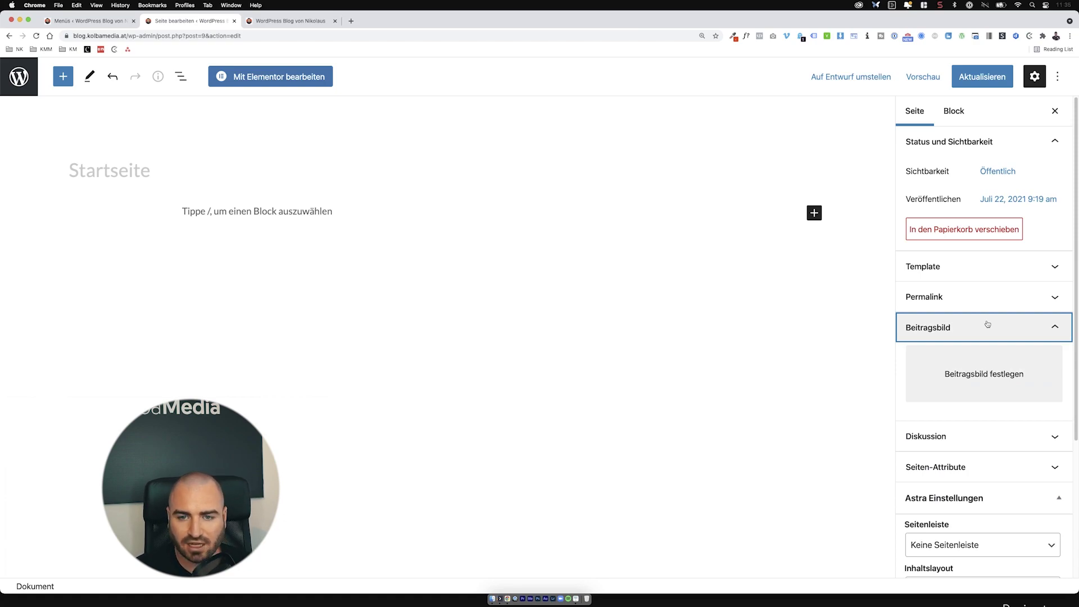
{"action": "left_click", "coordinate": [987, 325]}
{"action": "left_click", "coordinate": [965, 308]}
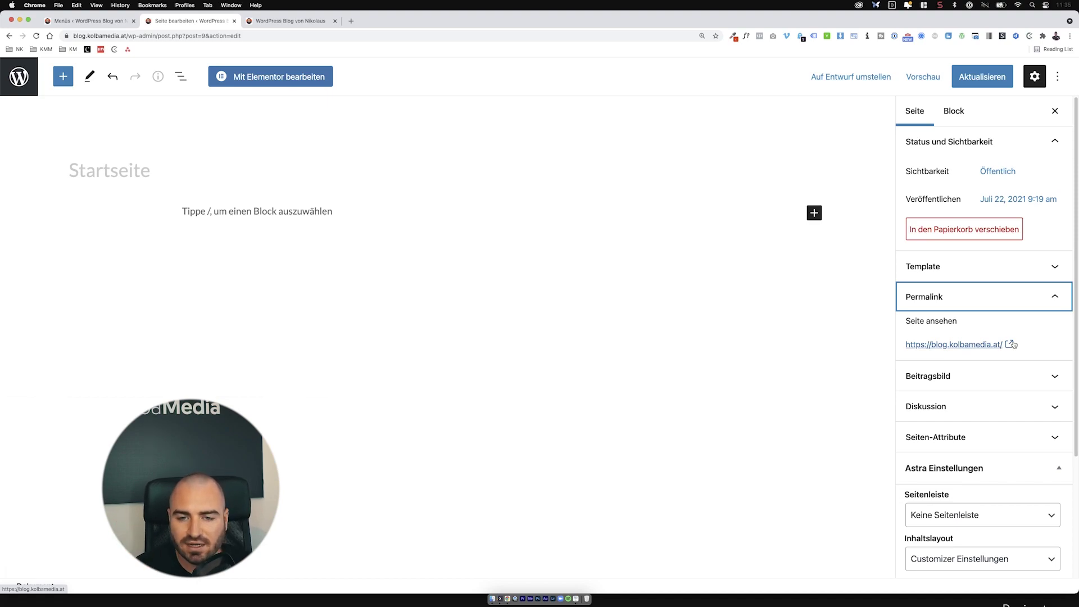
{"action": "left_click", "coordinate": [1021, 292]}
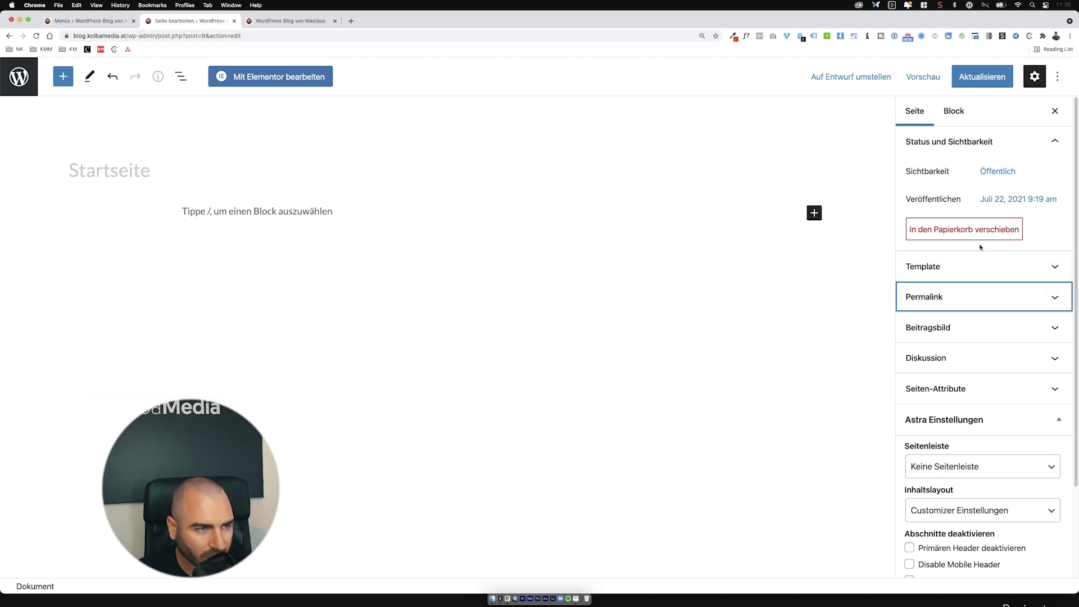
Step: Open Startseite in Elementor, close the front-end preview tab, and bring up the template library
{"action": "left_click", "coordinate": [268, 83]}
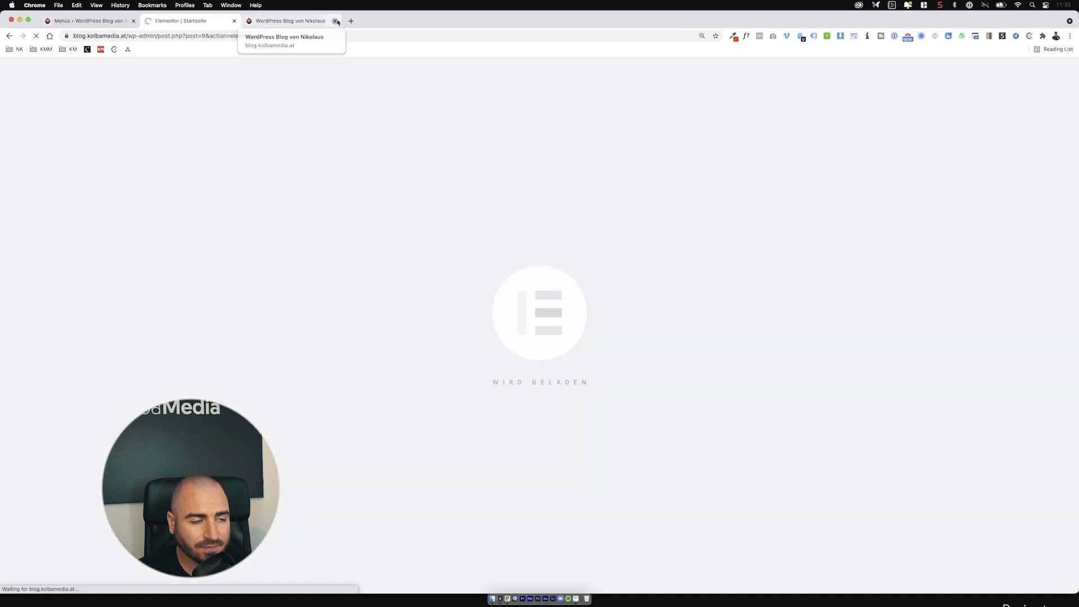
{"action": "left_click", "coordinate": [336, 22]}
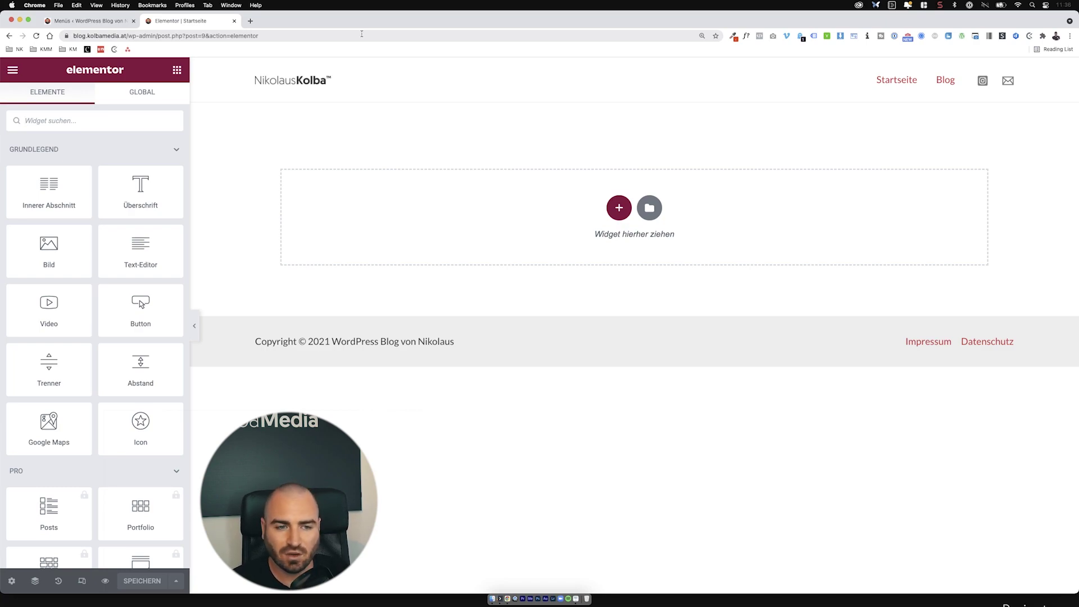
{"action": "left_click", "coordinate": [651, 208]}
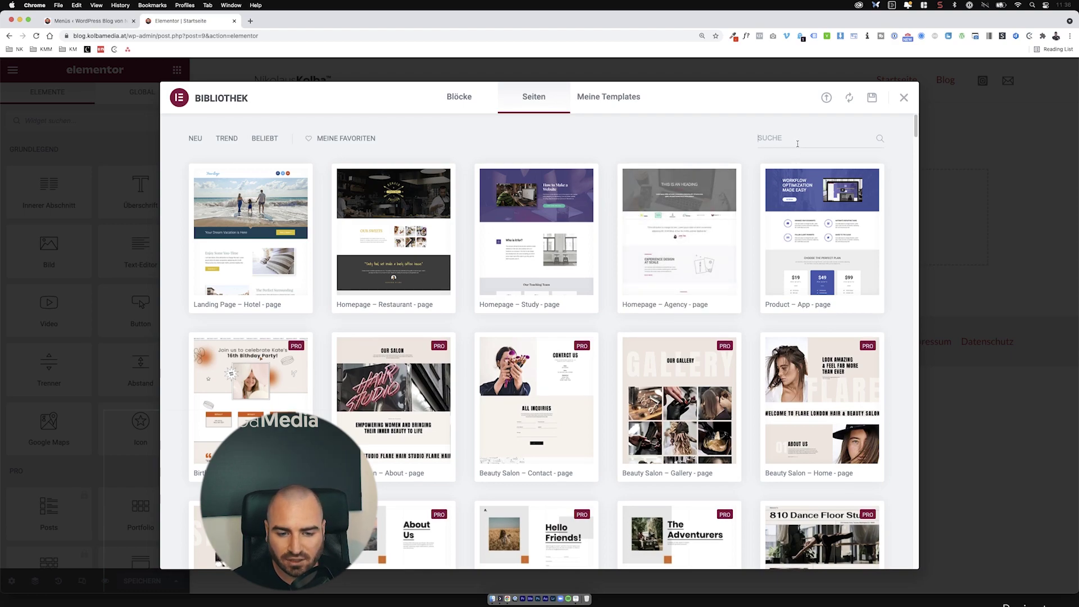
Step: Search the page templates for 'blog', then clear the search
{"action": "scroll", "coordinate": [822, 469], "scroll_direction": "down", "scroll_amount": 3}
{"action": "scroll", "coordinate": [815, 338], "scroll_direction": "up", "scroll_amount": 3}
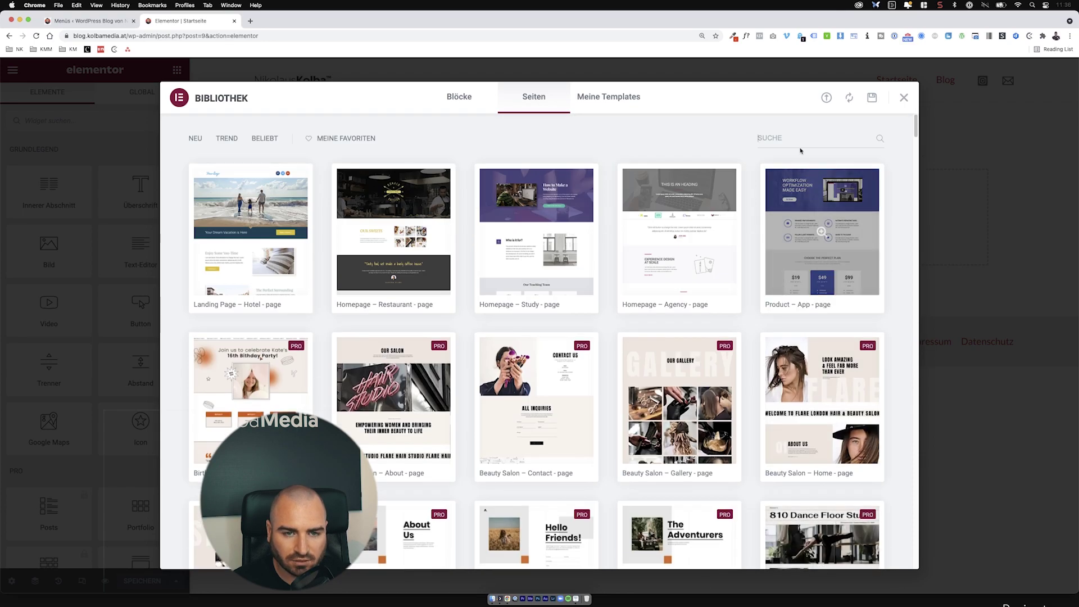
{"action": "left_click", "coordinate": [800, 140]}
{"action": "type", "text": "blog"}
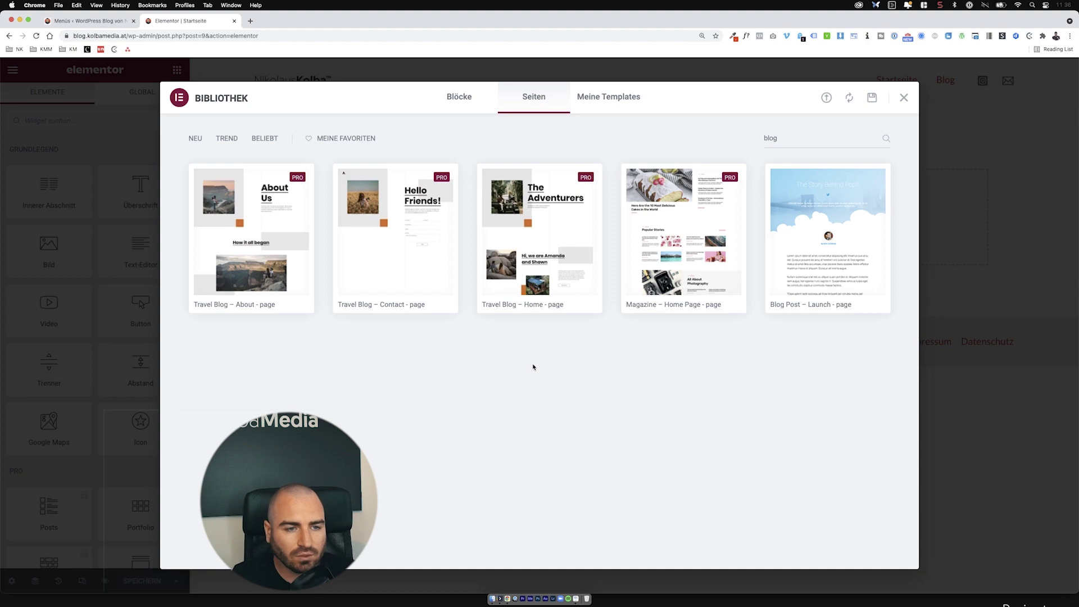
{"action": "mouse_move", "coordinate": [543, 220]}
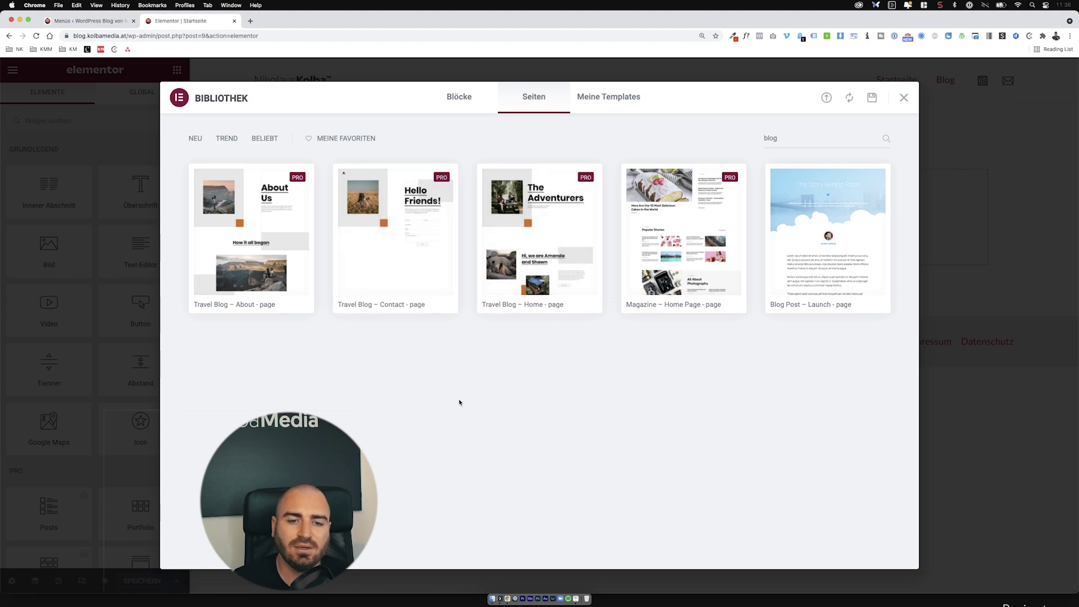
{"action": "mouse_move", "coordinate": [585, 179]}
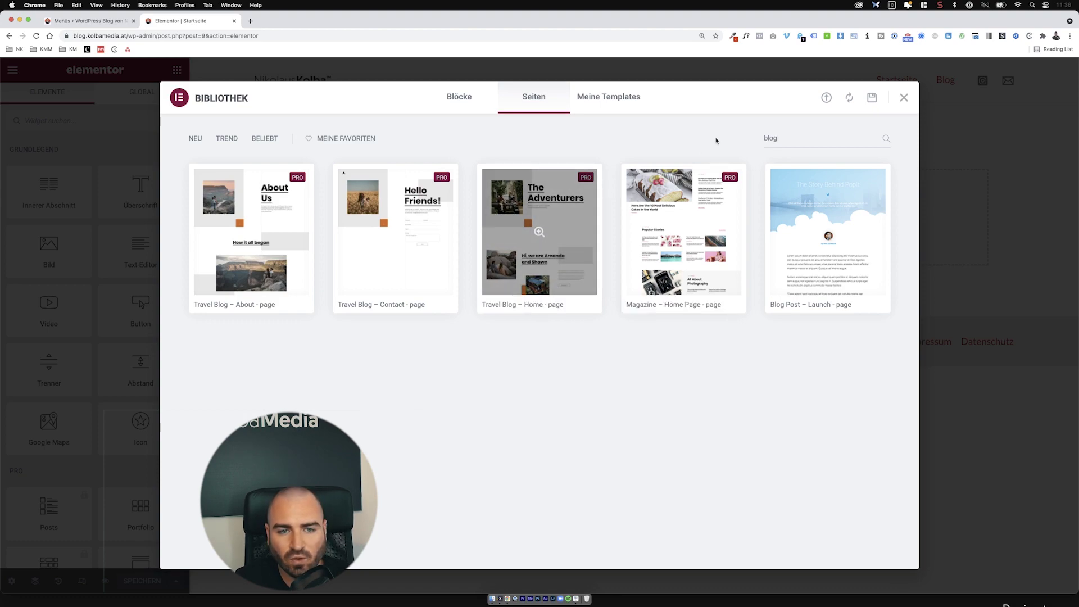
{"action": "key", "text": "BackSpace"}
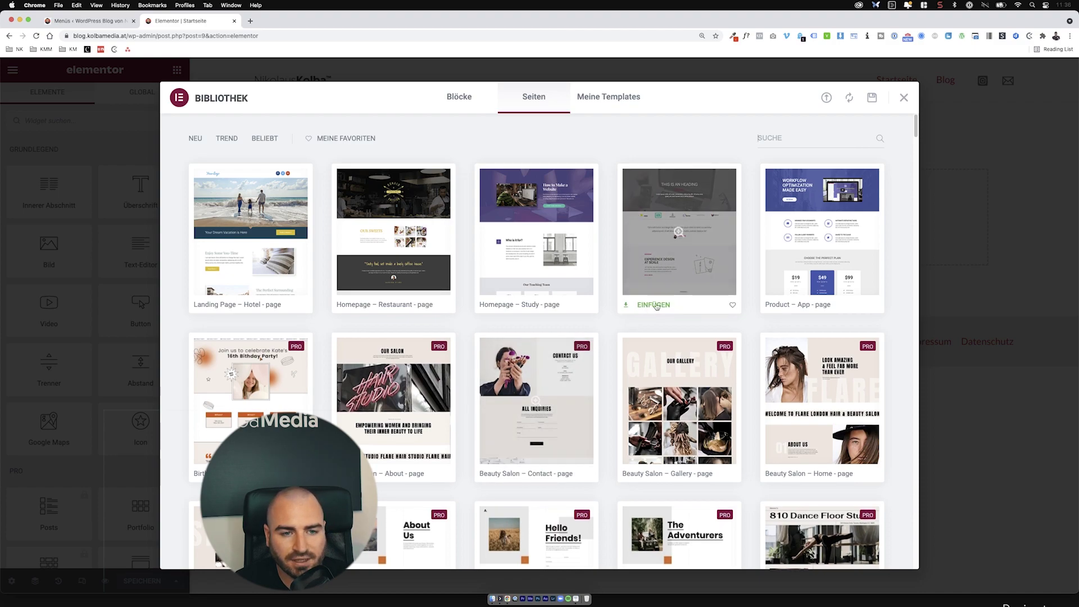
Step: Search the page templates for 'home' and preview the Homepage – Fitness template
{"action": "scroll", "coordinate": [754, 309], "scroll_direction": "down", "scroll_amount": 10}
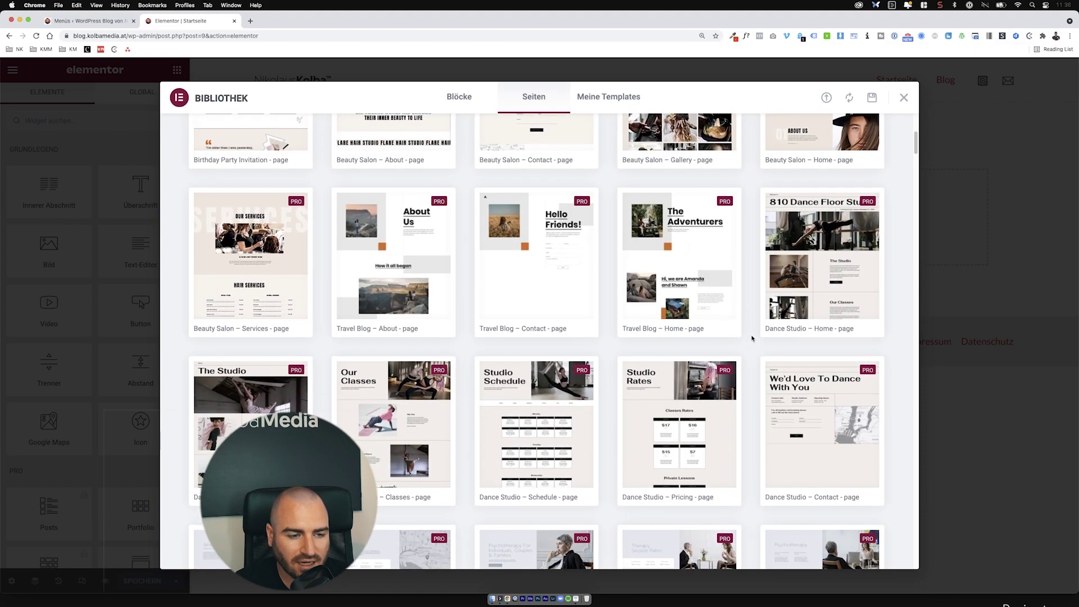
{"action": "scroll", "coordinate": [755, 343], "scroll_direction": "down", "scroll_amount": 15}
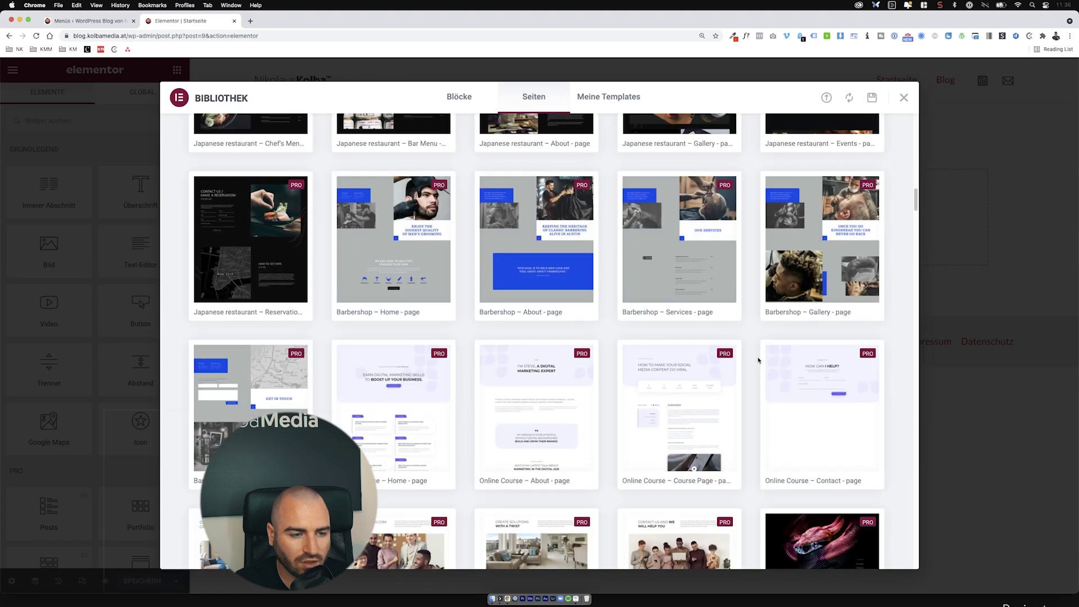
{"action": "scroll", "coordinate": [758, 361], "scroll_direction": "down", "scroll_amount": 20}
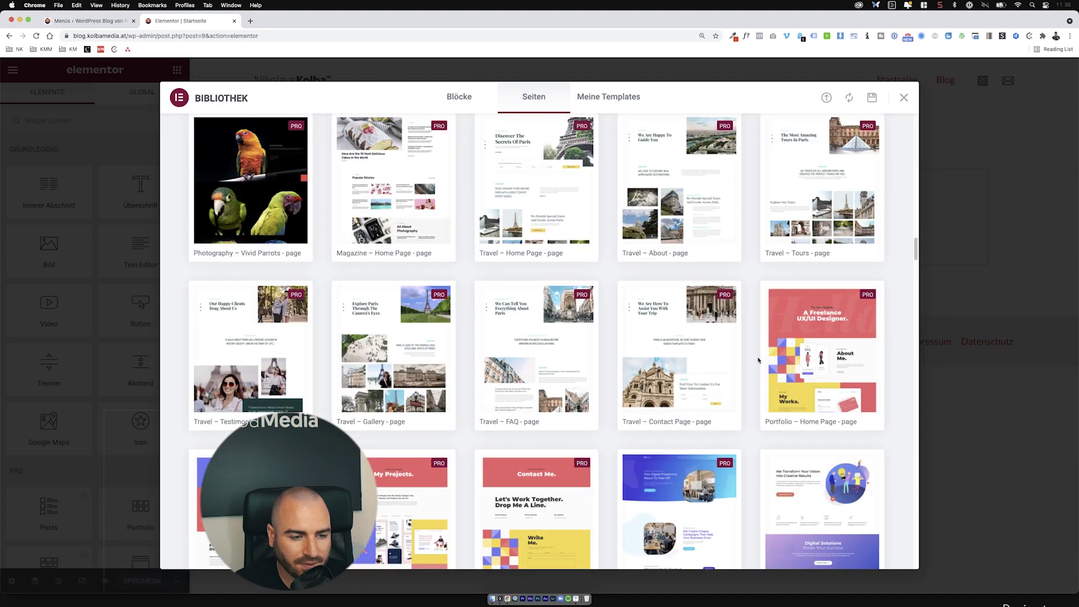
{"action": "scroll", "coordinate": [764, 365], "scroll_direction": "up", "scroll_amount": 20}
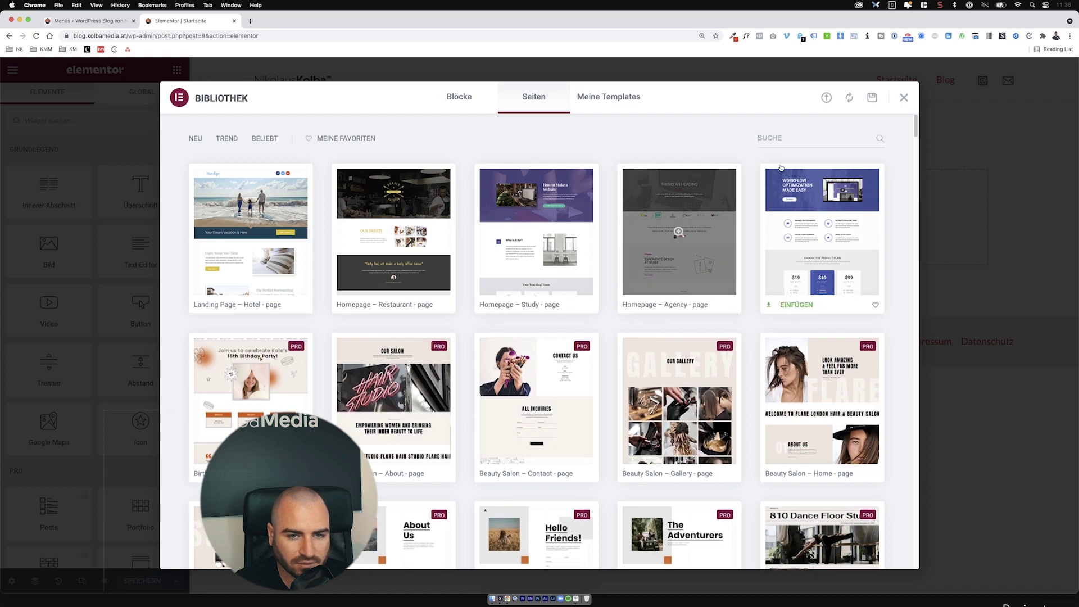
{"action": "left_click", "coordinate": [791, 137]}
{"action": "type", "text": "home"}
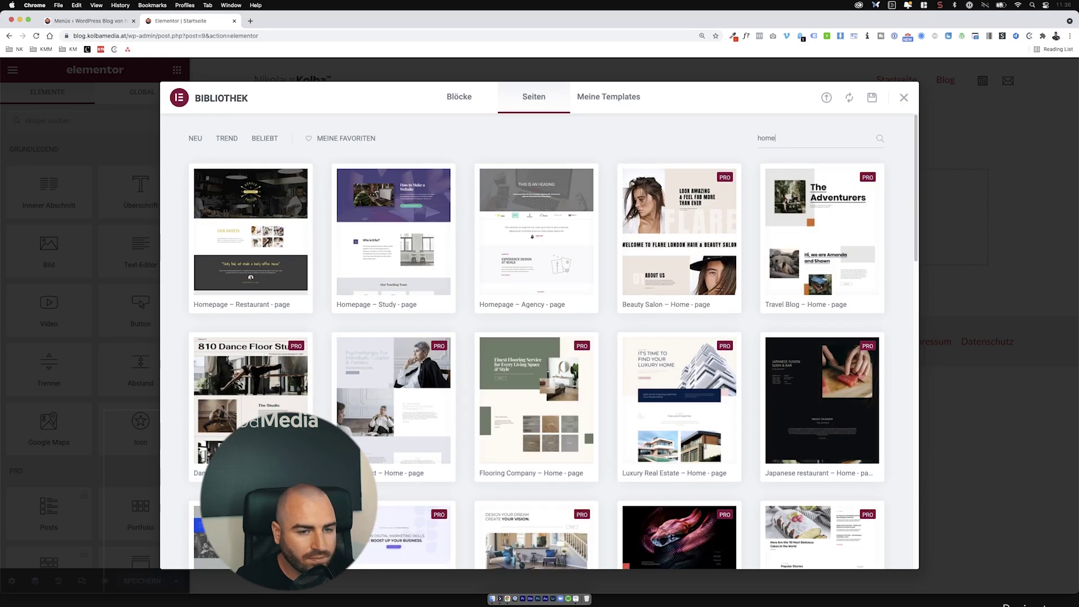
{"action": "scroll", "coordinate": [674, 168], "scroll_direction": "down", "scroll_amount": 5}
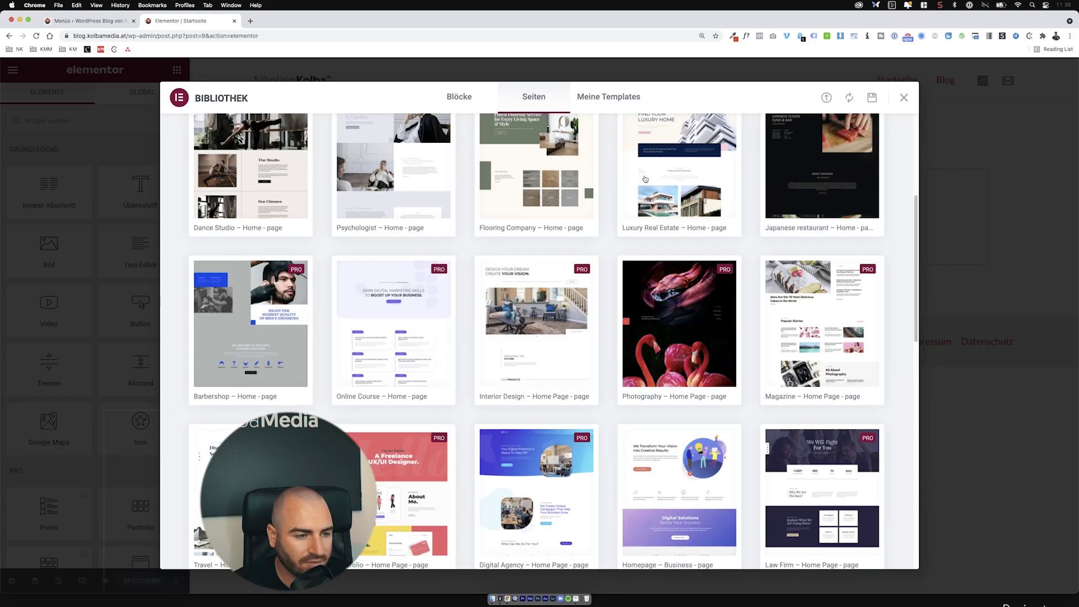
{"action": "scroll", "coordinate": [635, 197], "scroll_direction": "down", "scroll_amount": 5}
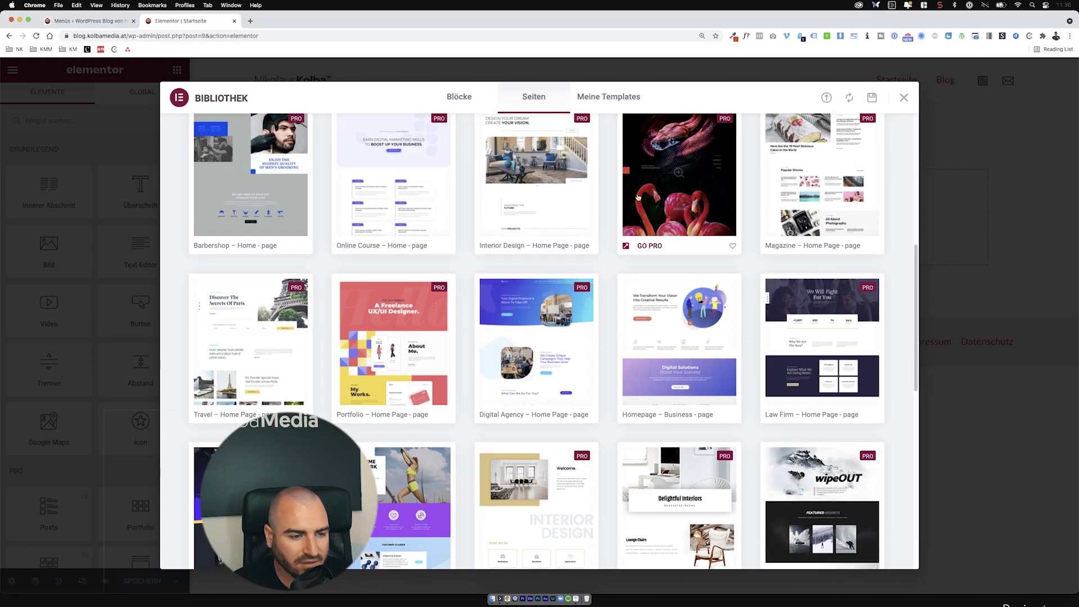
{"action": "scroll", "coordinate": [638, 198], "scroll_direction": "down", "scroll_amount": 2}
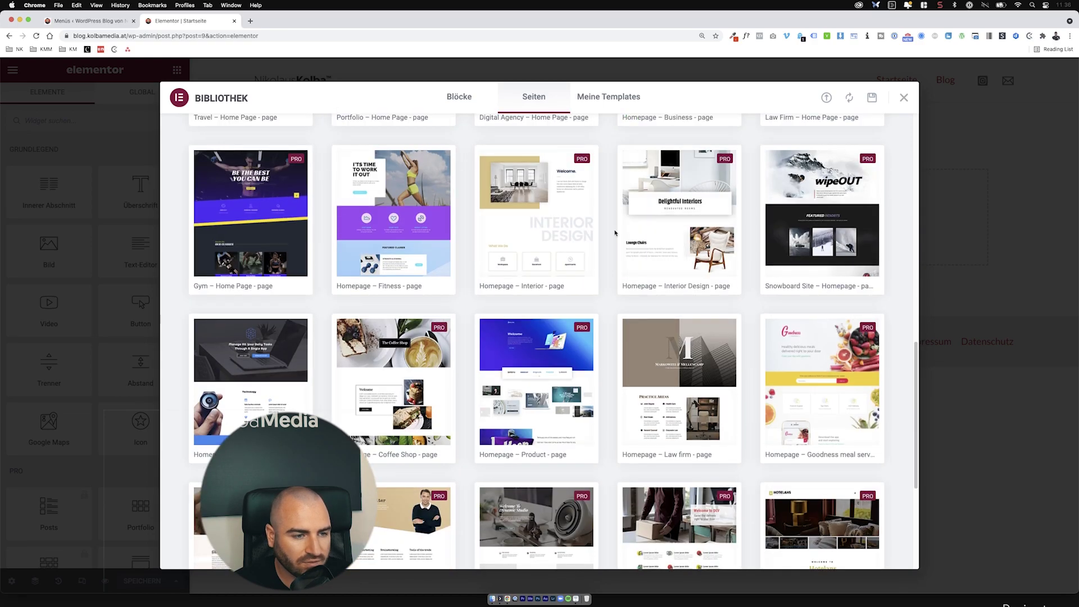
{"action": "left_click", "coordinate": [372, 223]}
Step: Leave the Fitness preview and return to the template library
{"action": "scroll", "coordinate": [470, 228], "scroll_direction": "down", "scroll_amount": 8}
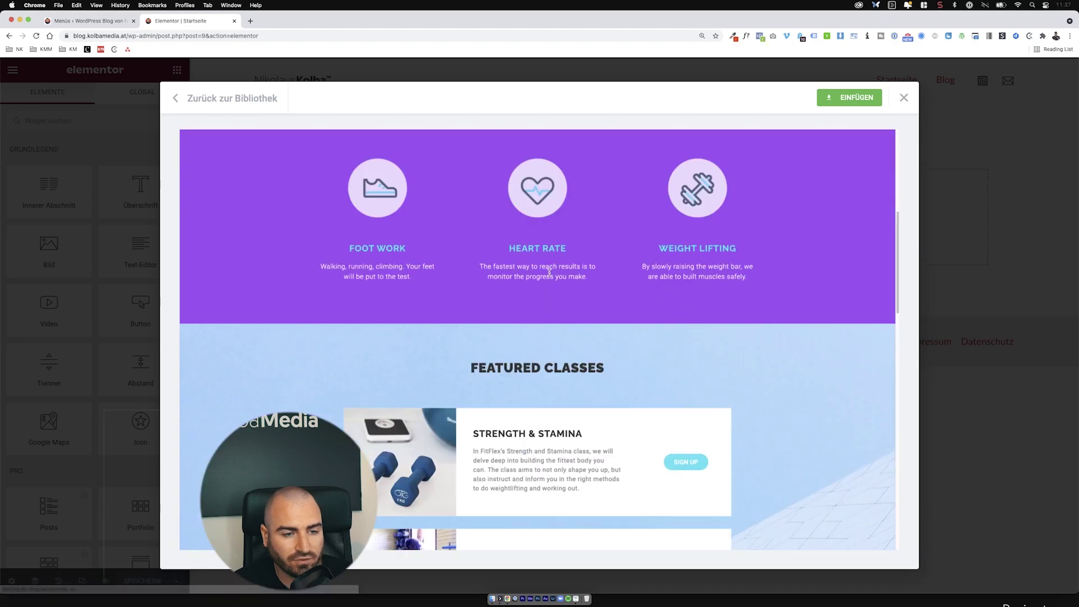
{"action": "scroll", "coordinate": [549, 269], "scroll_direction": "up", "scroll_amount": 8}
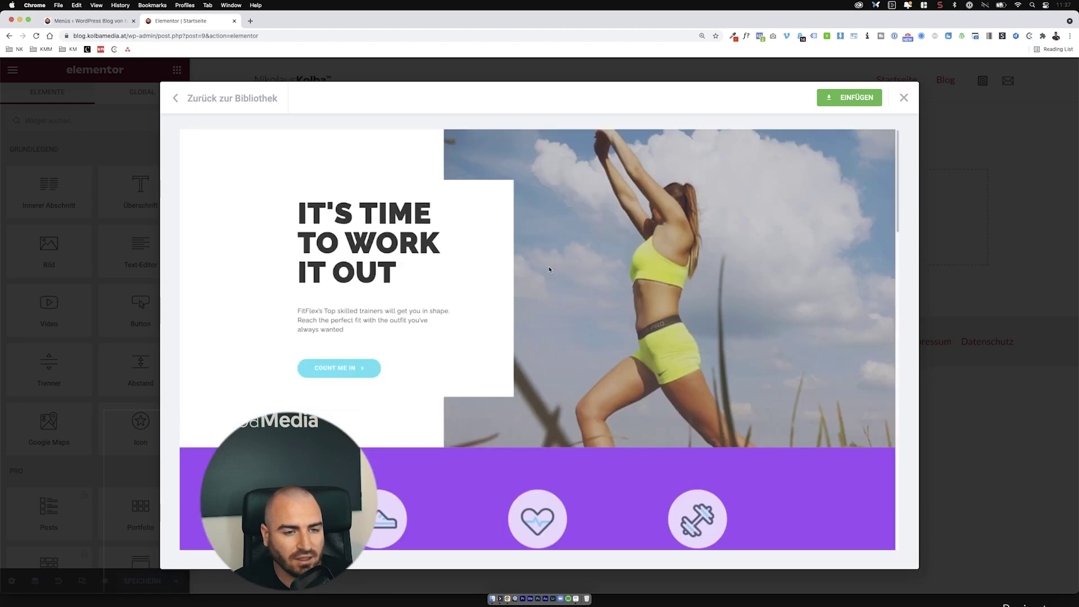
{"action": "left_click", "coordinate": [191, 99]}
{"action": "scroll", "coordinate": [518, 316], "scroll_direction": "down", "scroll_amount": 10}
{"action": "scroll", "coordinate": [518, 316], "scroll_direction": "down", "scroll_amount": 15}
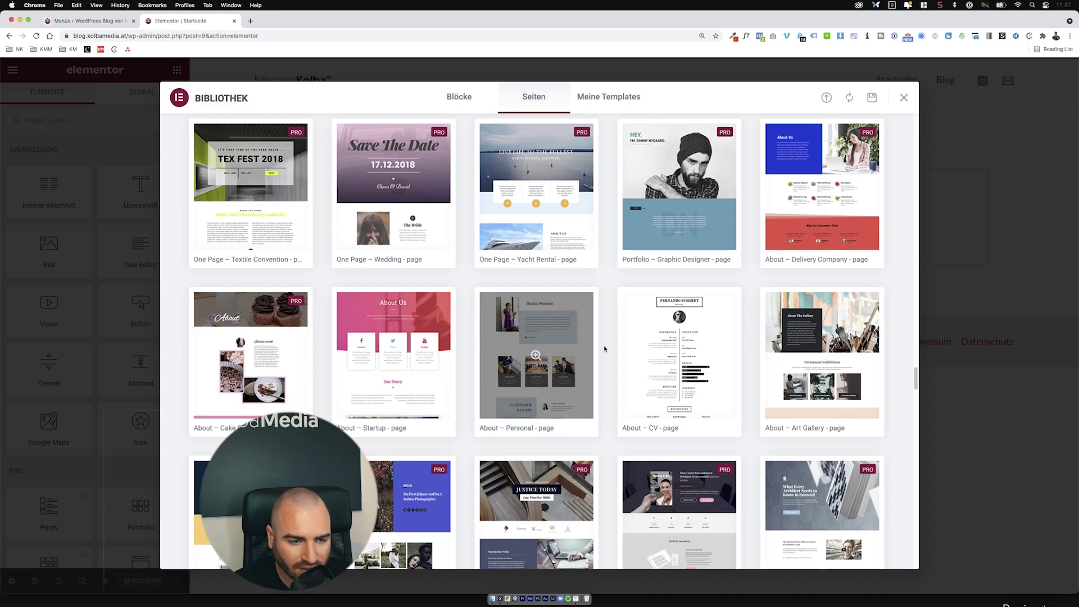
{"action": "scroll", "coordinate": [610, 351], "scroll_direction": "down", "scroll_amount": 1}
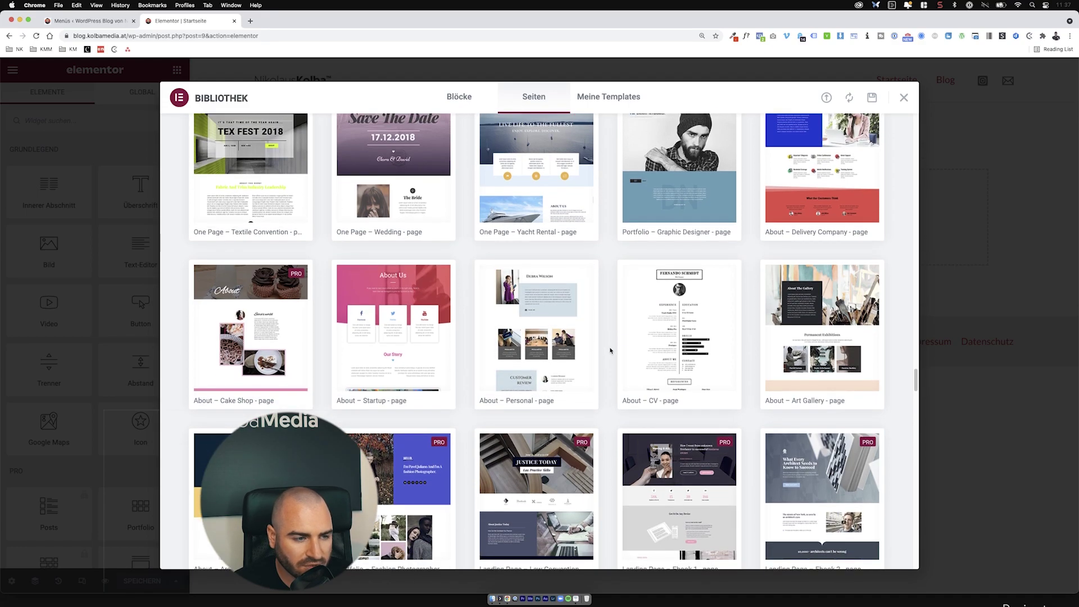
{"action": "scroll", "coordinate": [610, 351], "scroll_direction": "up", "scroll_amount": 20}
Step: Search the page templates for 'about' and preview the About – Personal template
{"action": "left_click", "coordinate": [815, 137]}
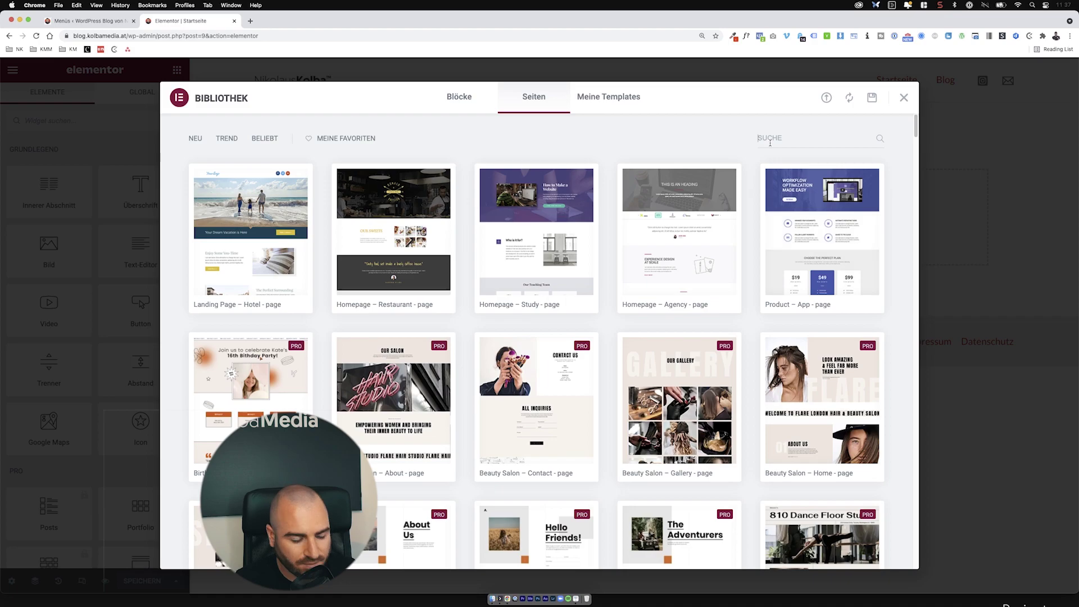
{"action": "type", "text": "about"}
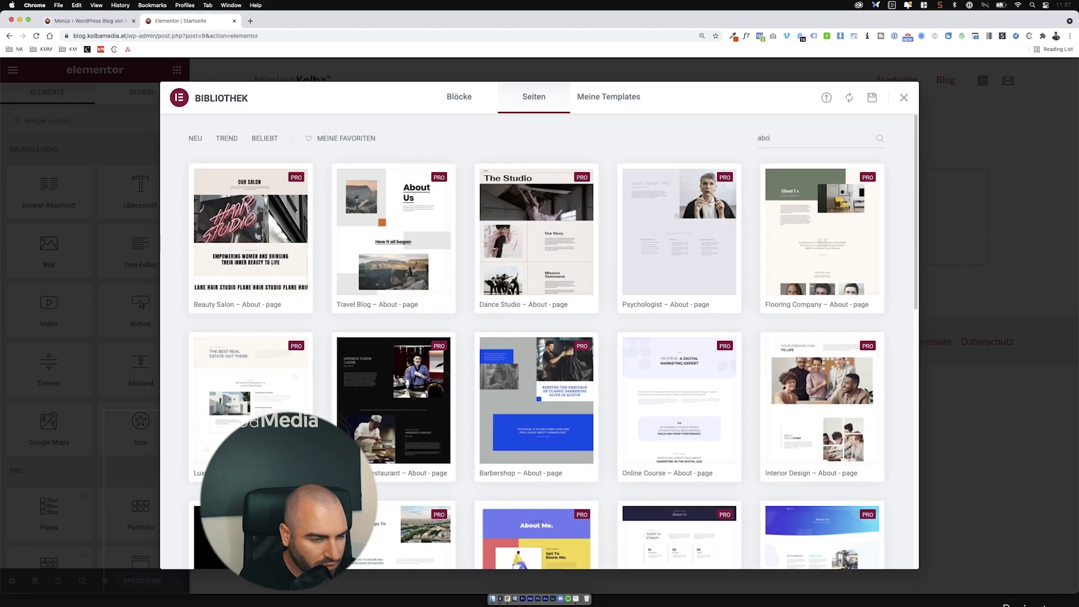
{"action": "scroll", "coordinate": [623, 280], "scroll_direction": "down", "scroll_amount": 15}
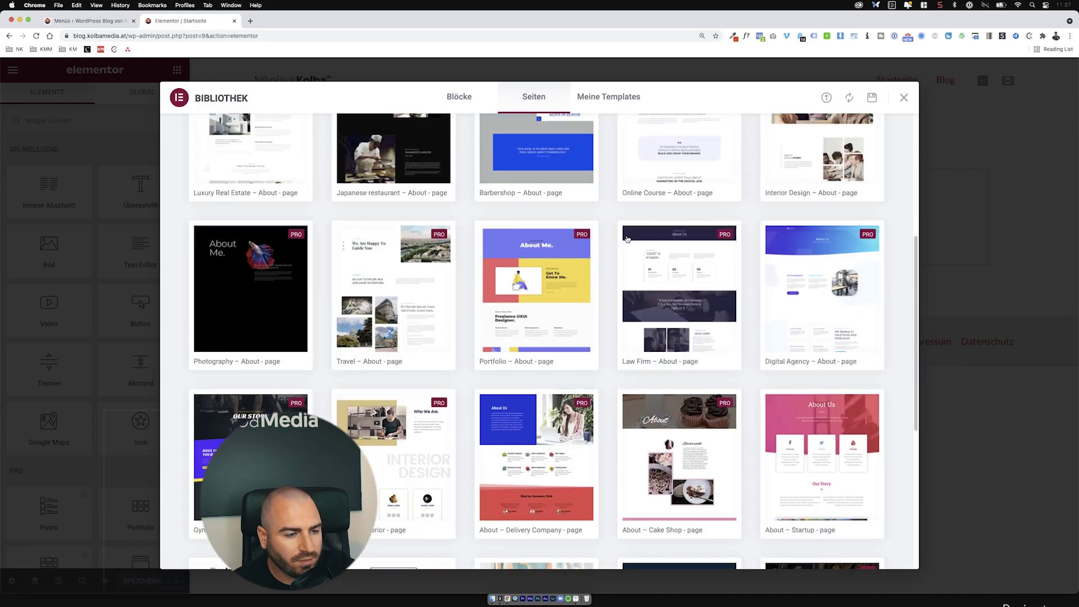
{"action": "scroll", "coordinate": [622, 280], "scroll_direction": "down", "scroll_amount": 2}
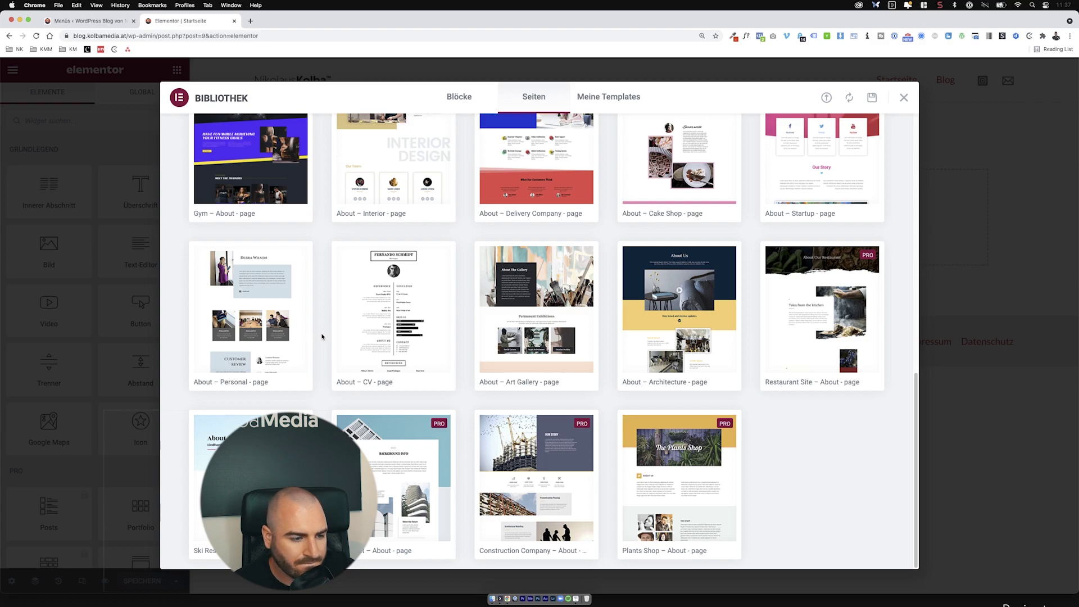
{"action": "left_click", "coordinate": [285, 291]}
Step: Insert the About – Personal template into the page
{"action": "scroll", "coordinate": [461, 344], "scroll_direction": "down", "scroll_amount": 5}
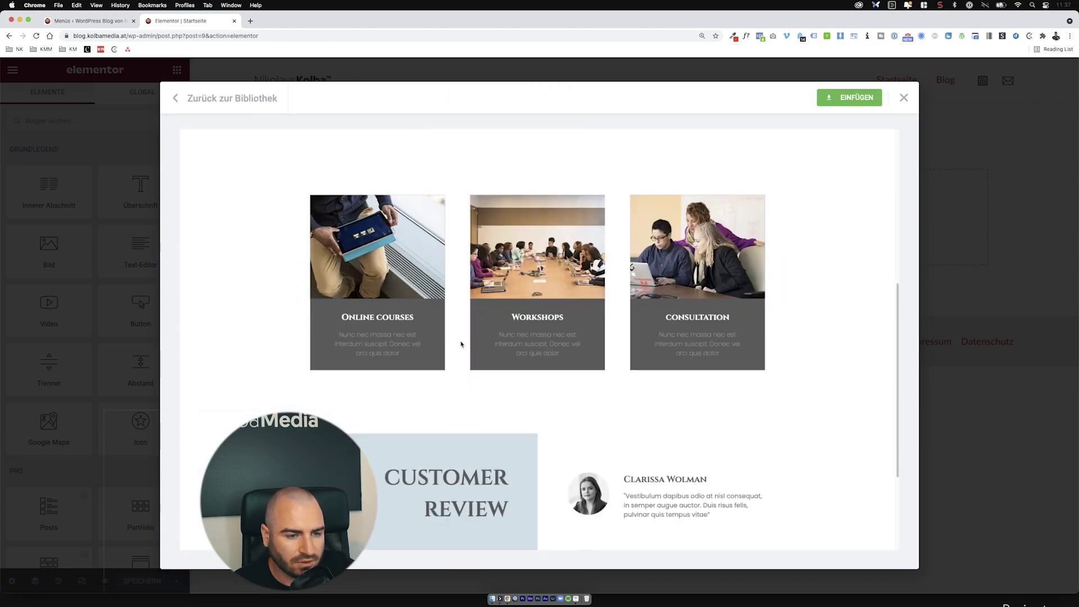
{"action": "scroll", "coordinate": [461, 344], "scroll_direction": "down", "scroll_amount": 3}
{"action": "scroll", "coordinate": [539, 399], "scroll_direction": "up", "scroll_amount": 9}
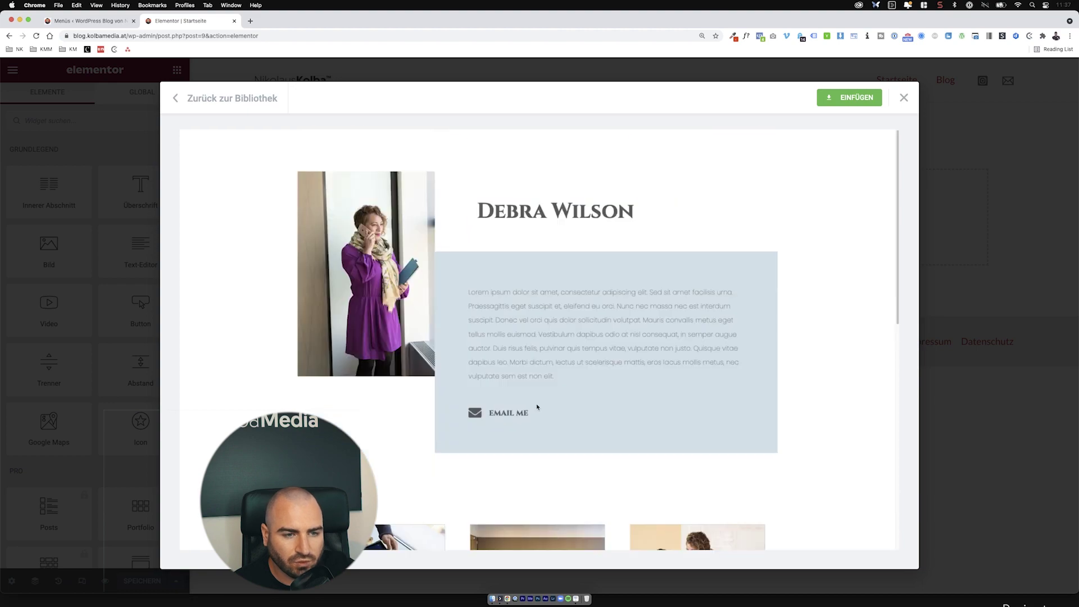
{"action": "left_click", "coordinate": [849, 98]}
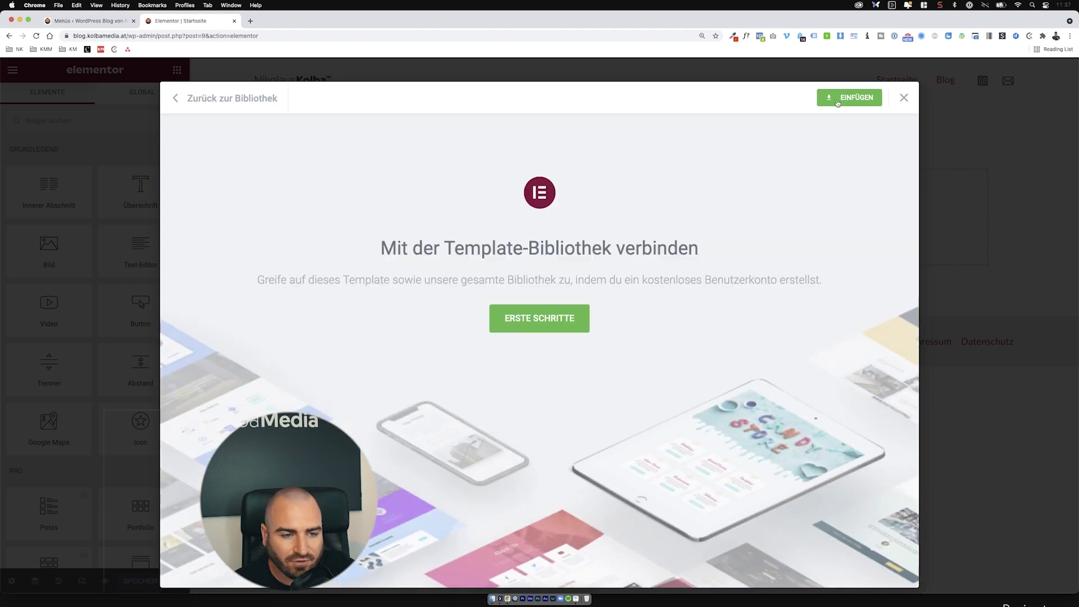
Step: Log in to my.elementor.com with the saved account credentials and connect the site to the library
{"action": "left_click", "coordinate": [557, 319]}
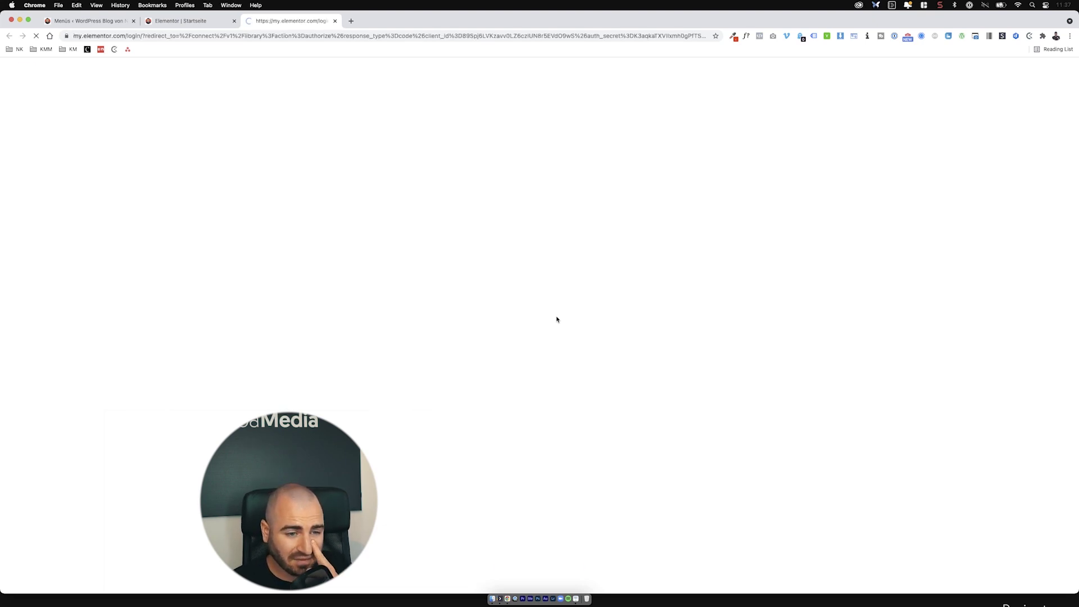
{"action": "left_click", "coordinate": [540, 300]}
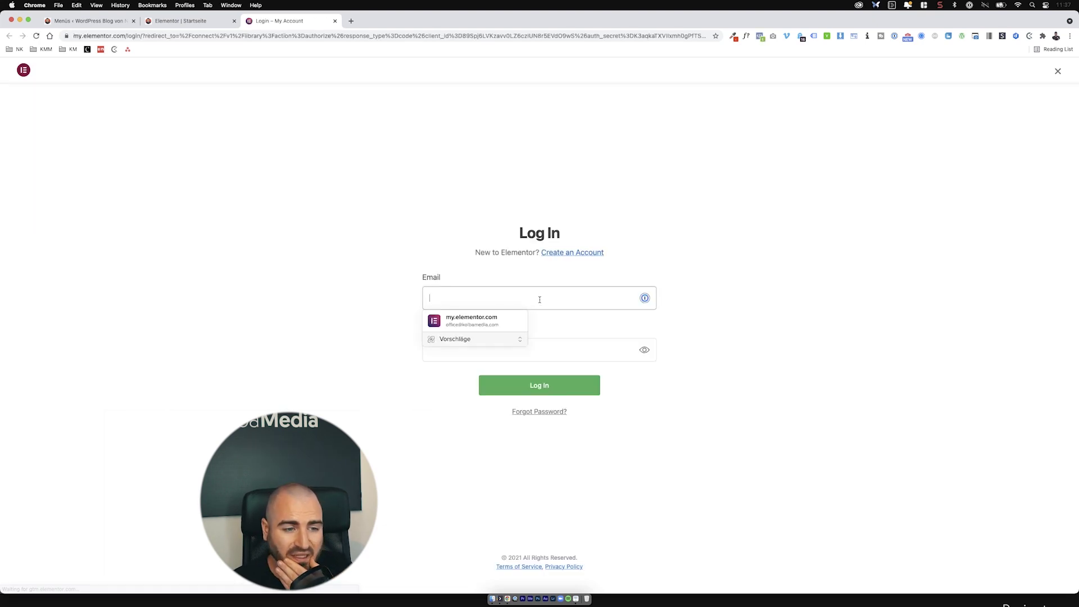
{"action": "left_click", "coordinate": [518, 321]}
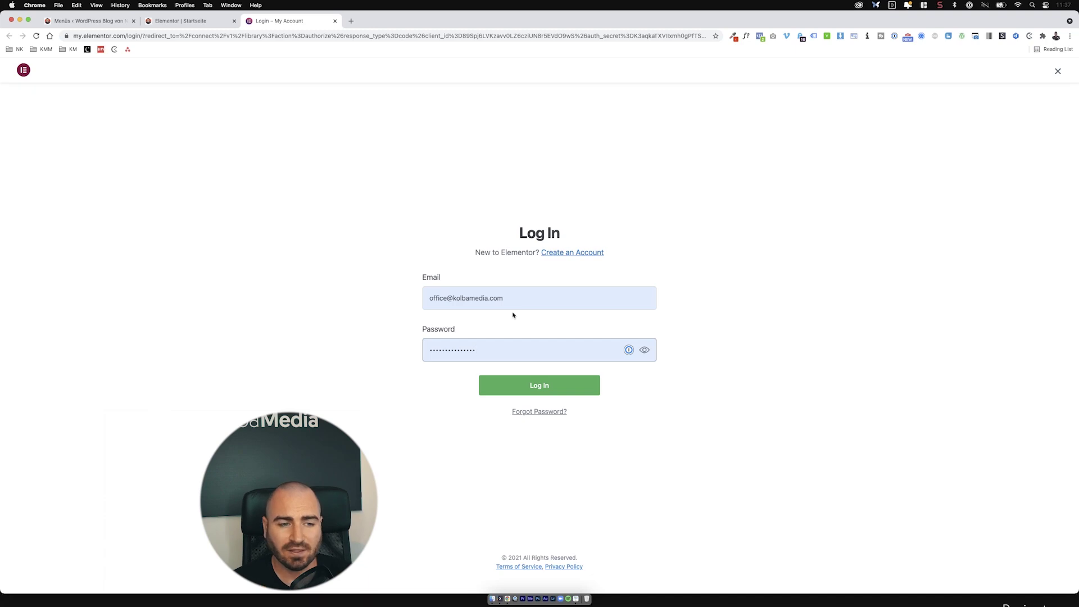
{"action": "left_click", "coordinate": [561, 376]}
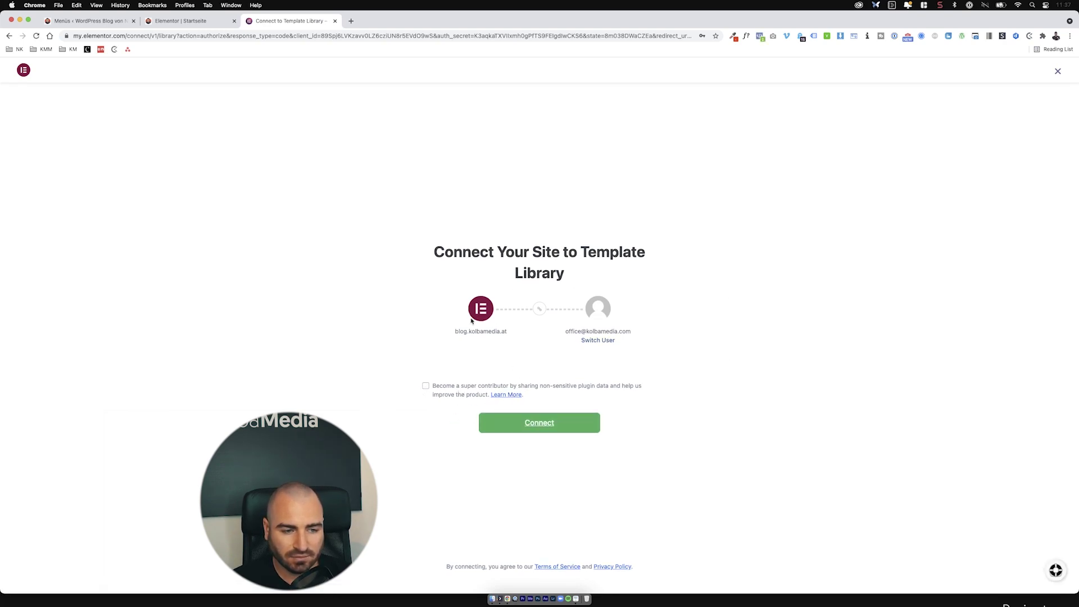
{"action": "left_click", "coordinate": [577, 425]}
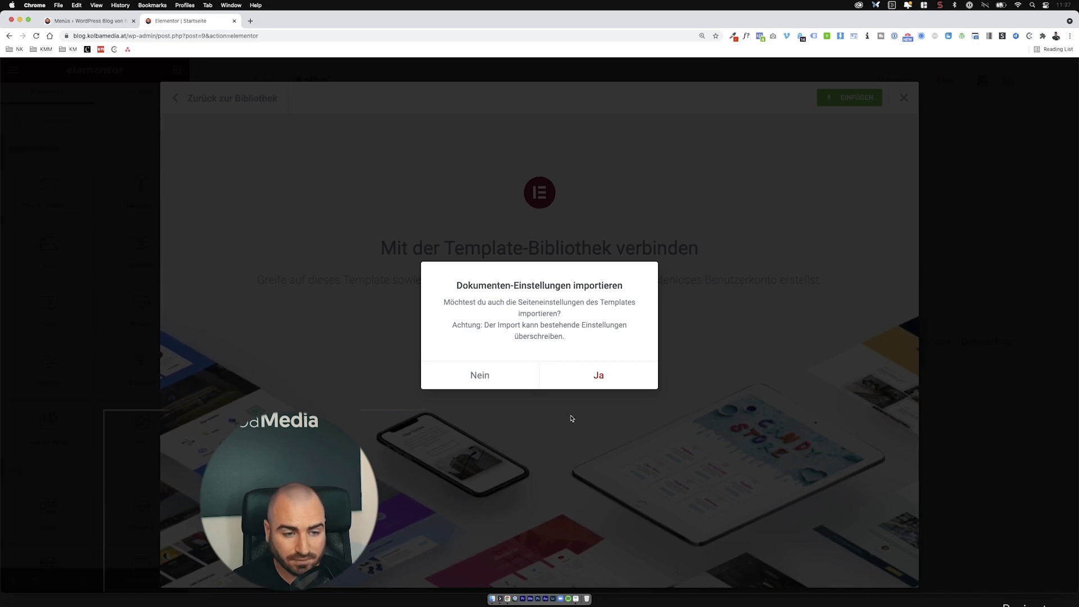
Step: Decline importing the template's document settings, inserting only its layout
{"action": "left_click", "coordinate": [489, 385]}
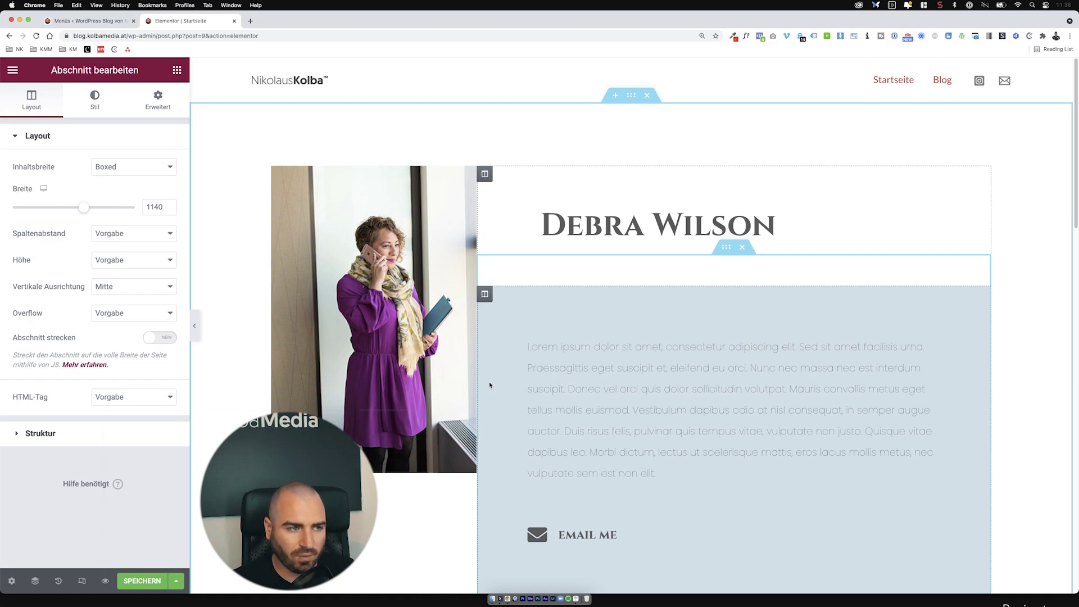
Step: Change the heading text to 'Der WordPress Blog von Nikolaus'
{"action": "left_click", "coordinate": [426, 323]}
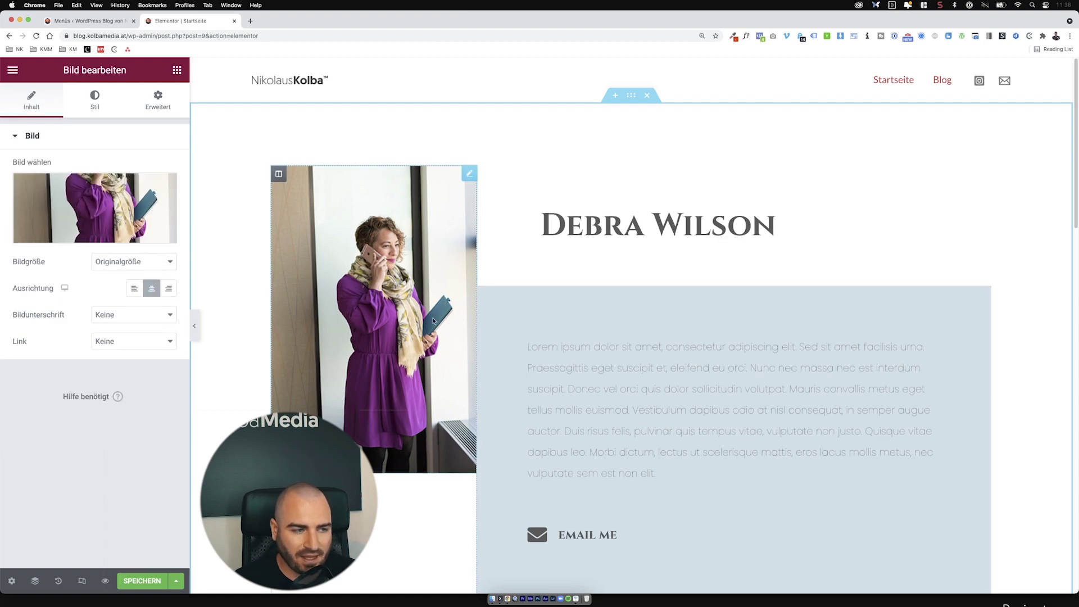
{"action": "left_click", "coordinate": [130, 202]}
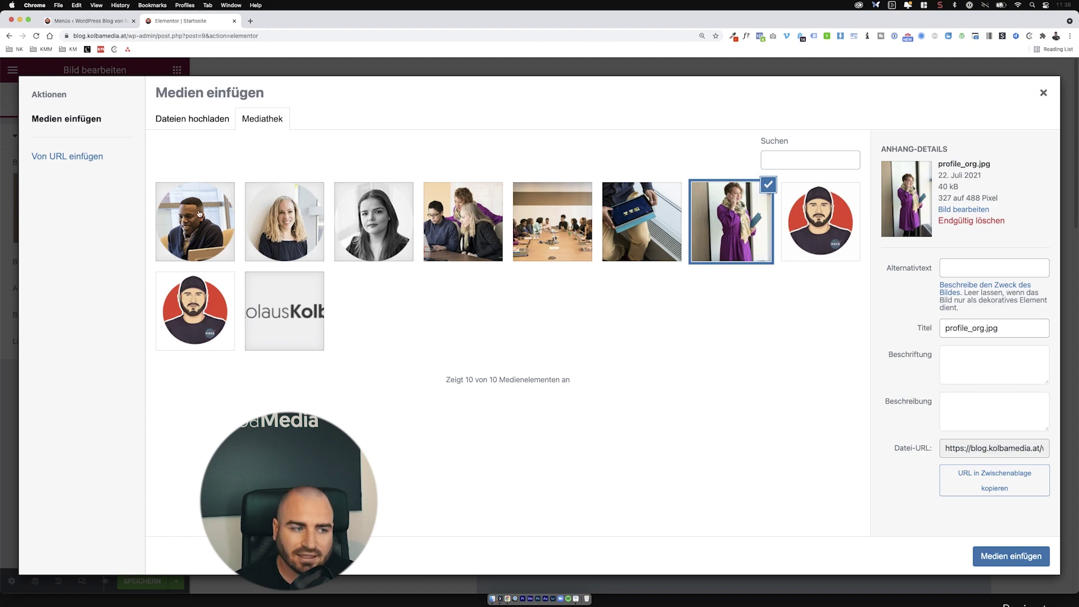
{"action": "left_click", "coordinate": [1036, 96]}
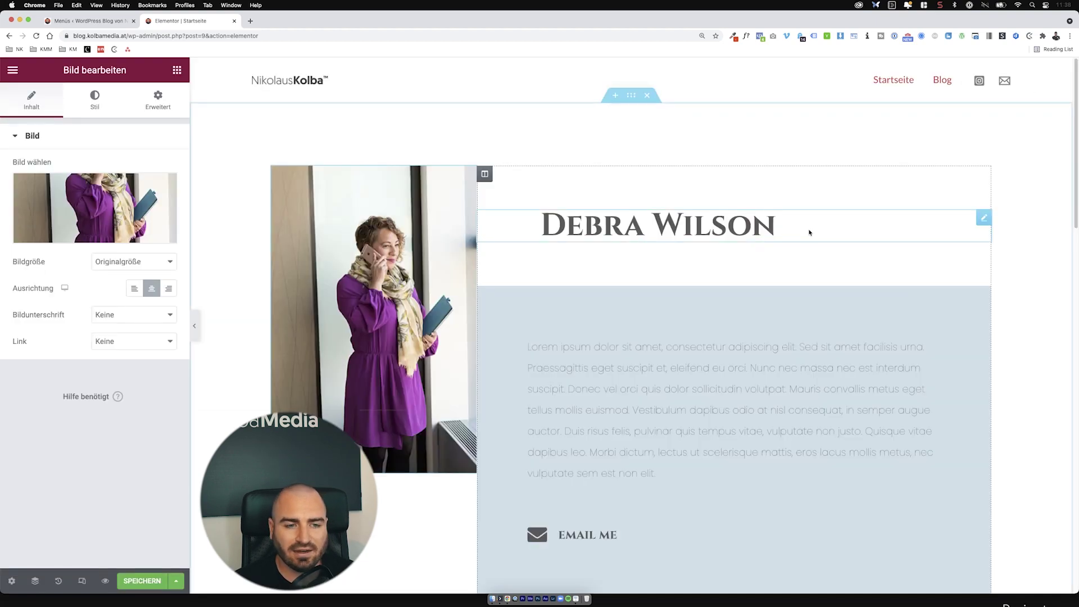
{"action": "left_click", "coordinate": [809, 232]}
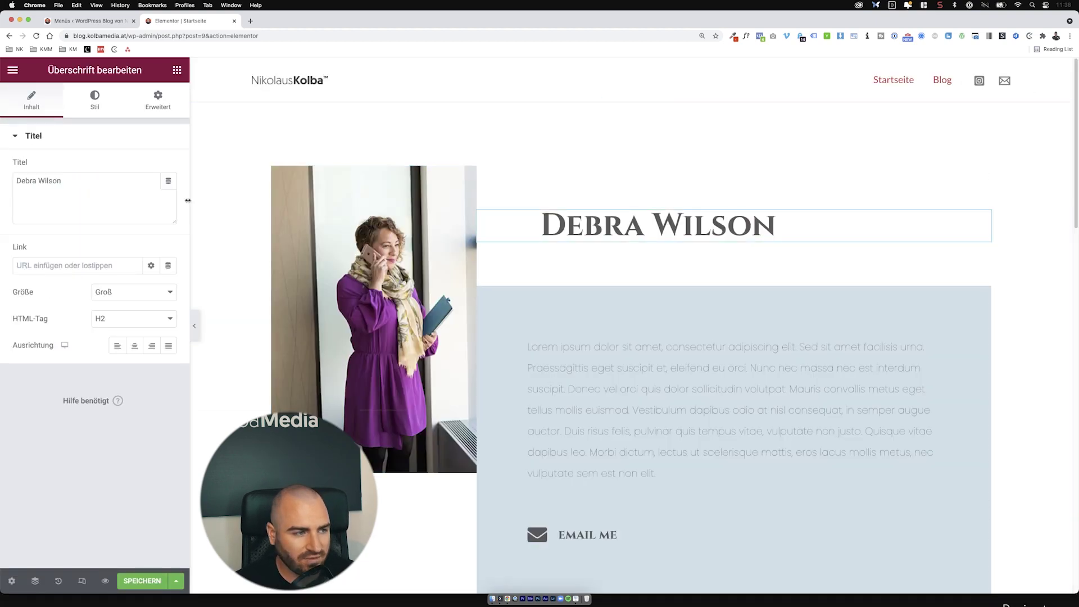
{"action": "left_click_drag", "start_coordinate": [64, 181], "coordinate": [3, 180]}
{"action": "type", "text": "Nikol"}
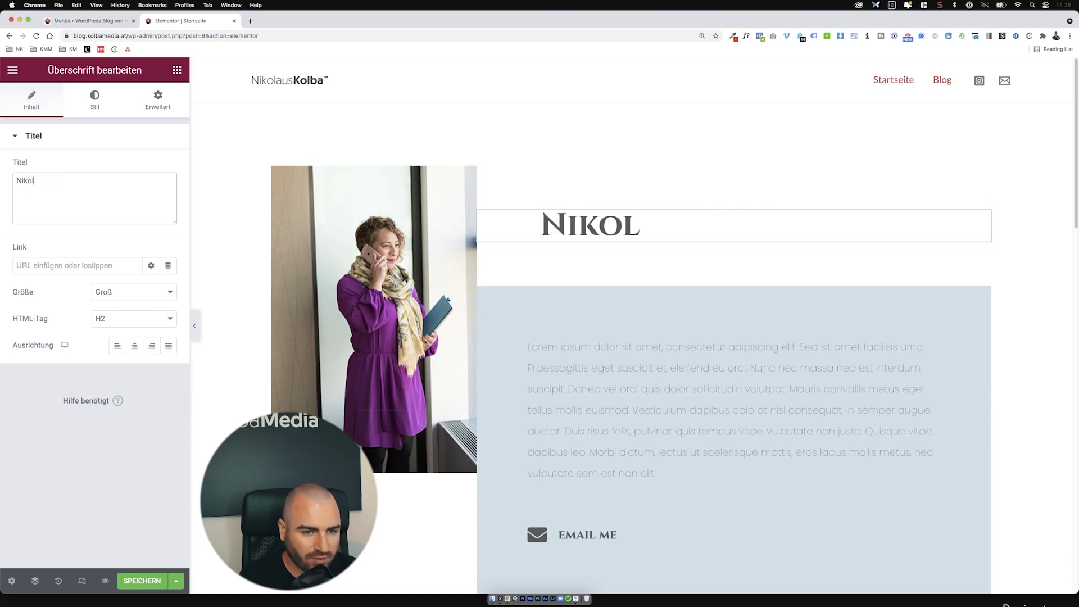
{"action": "type", "text": "aus Kol"}
{"action": "key", "text": "super+a"}
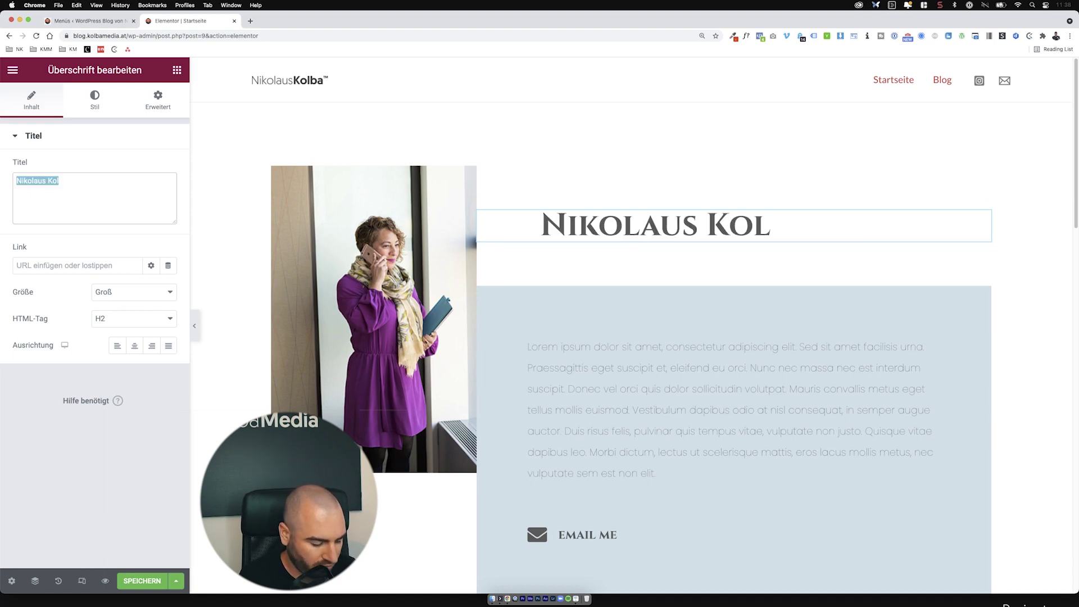
{"action": "type", "text": "Der WordPress "}
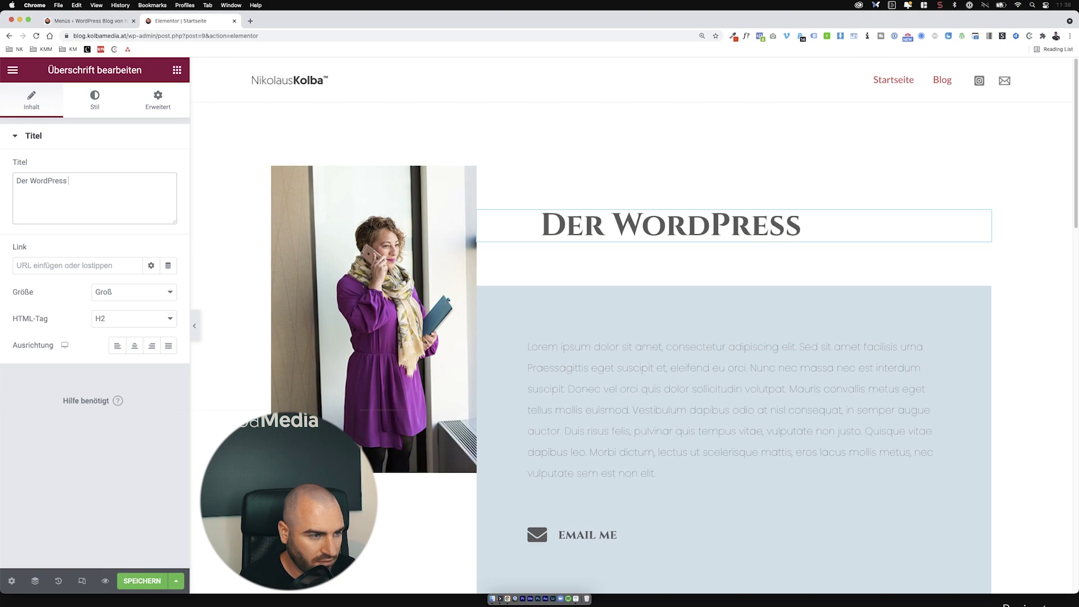
{"action": "type", "text": "Blog von Nikla"}
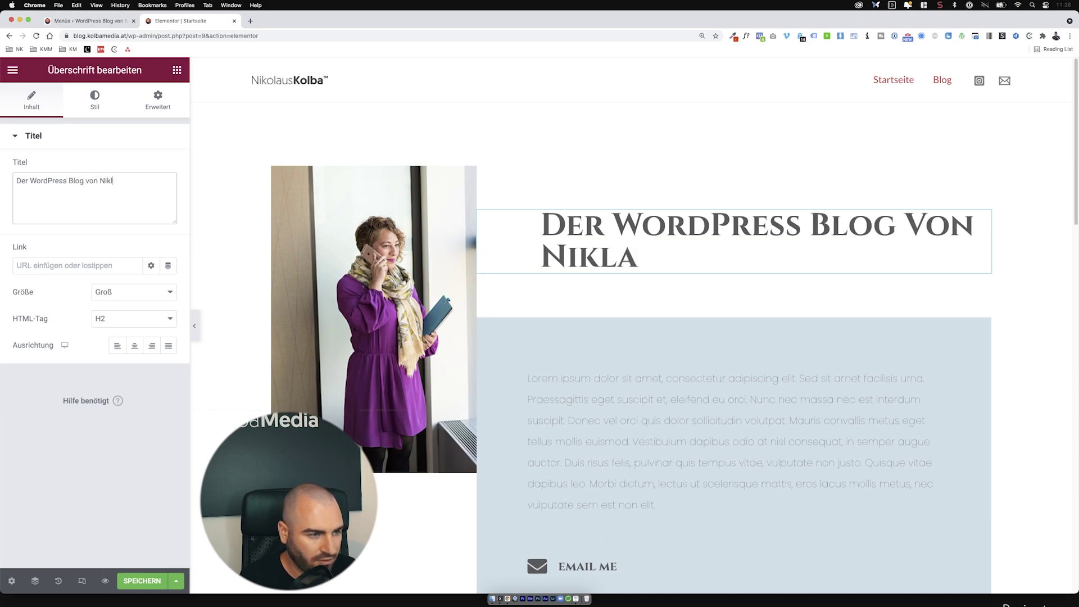
{"action": "key", "text": "BackSpace"}
{"action": "key", "text": "BackSpace"}
{"action": "type", "text": "ol"}
{"action": "key", "text": "BackSpace"}
{"action": "key", "text": "BackSpace"}
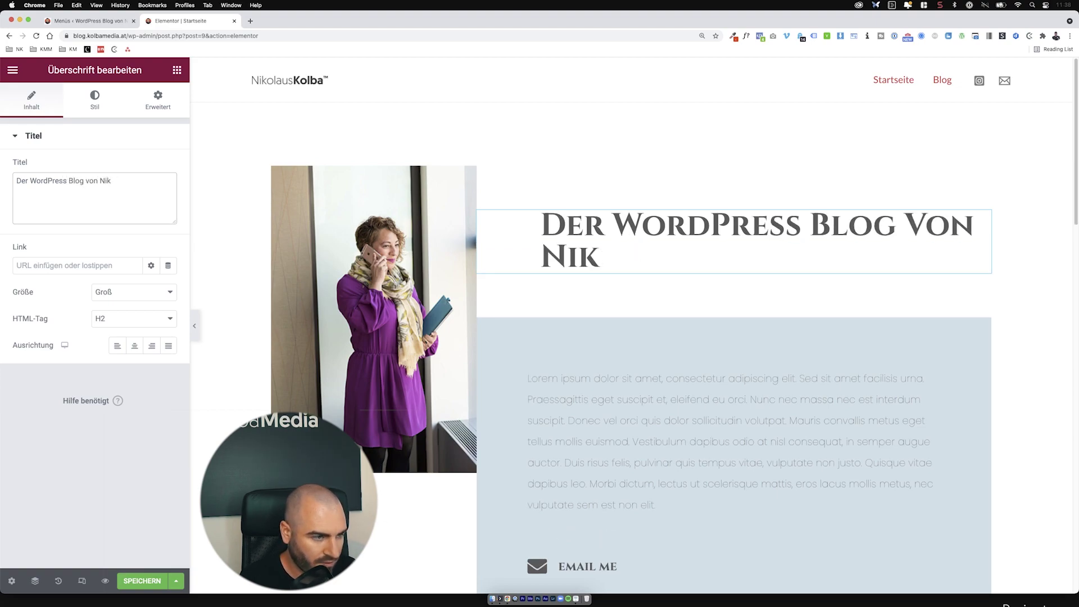
{"action": "type", "text": "olaus"}
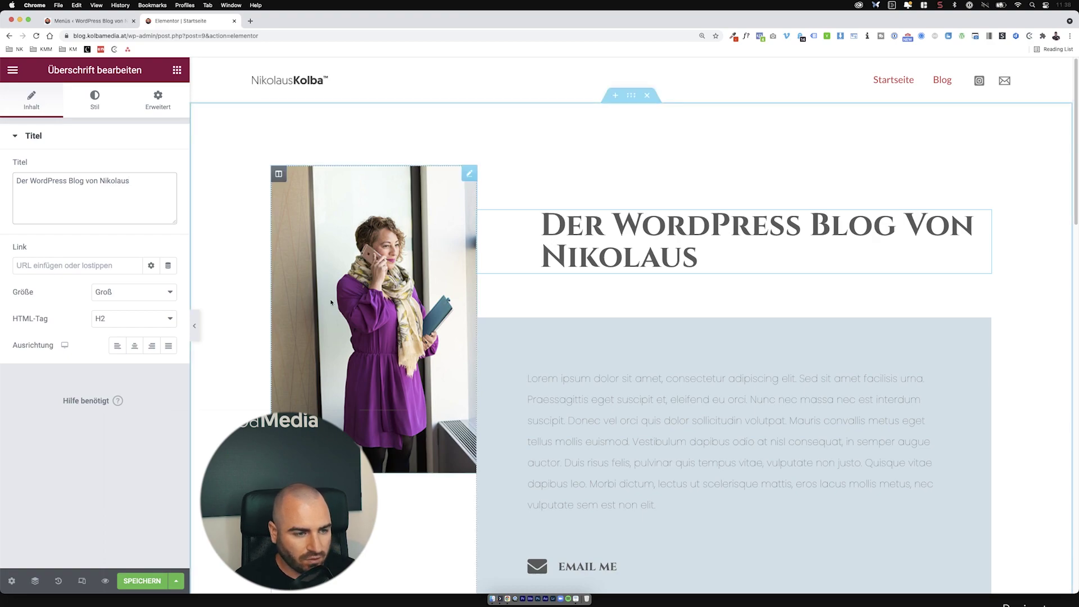
Step: Replace the portrait photo with the cartoon portrait from the media library
{"action": "left_click", "coordinate": [332, 303]}
{"action": "left_click", "coordinate": [90, 222]}
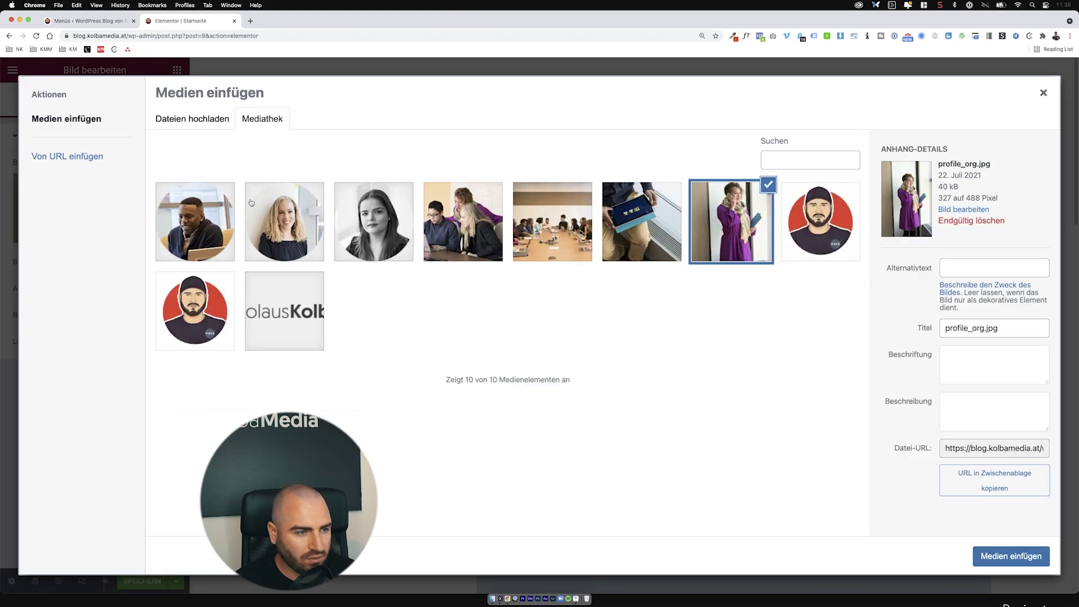
{"action": "left_click", "coordinate": [226, 318]}
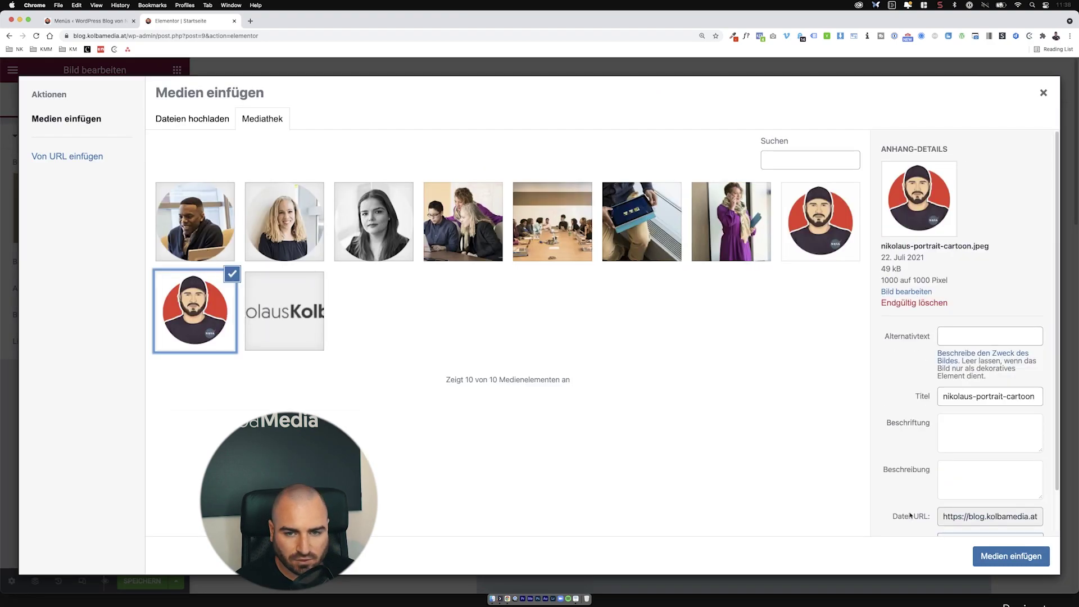
{"action": "left_click", "coordinate": [1031, 557]}
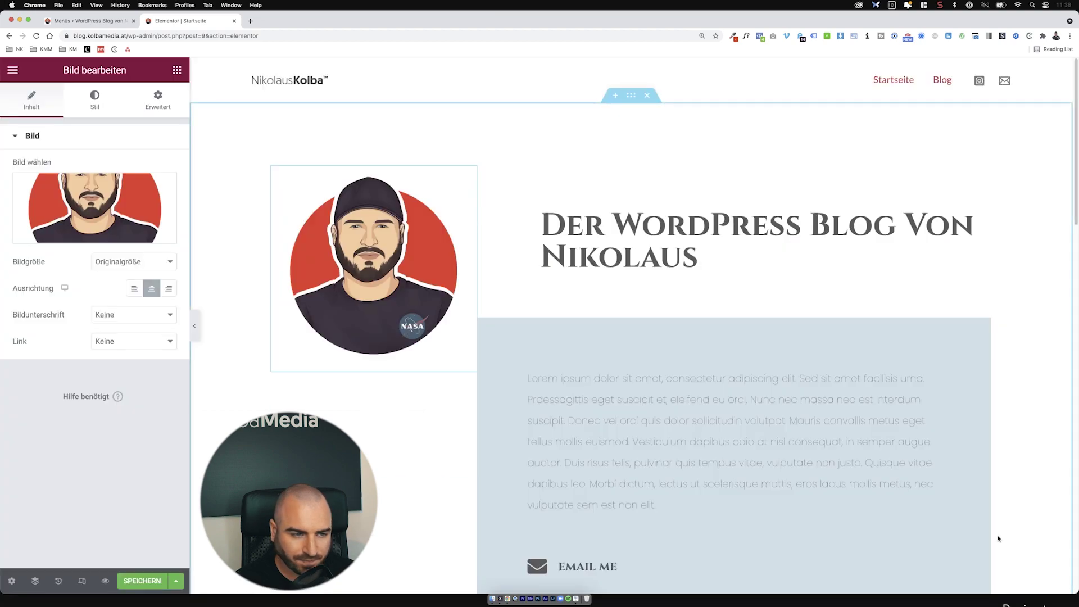
Step: Reset the heading's typography to the default global font
{"action": "left_click", "coordinate": [619, 263]}
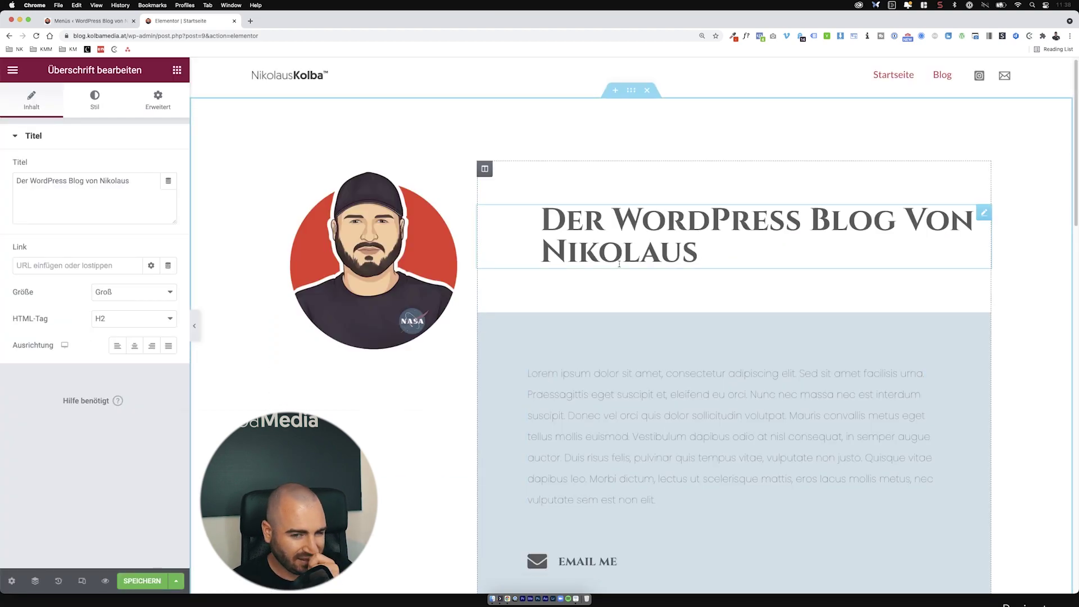
{"action": "left_click", "coordinate": [105, 113]}
{"action": "left_click", "coordinate": [168, 193]}
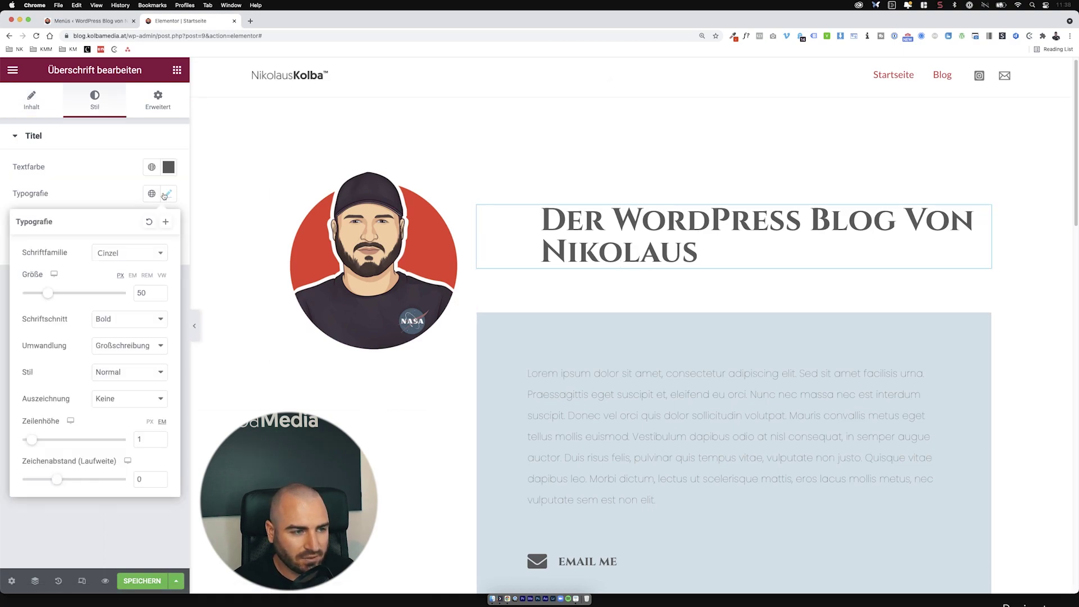
{"action": "left_click", "coordinate": [148, 223]}
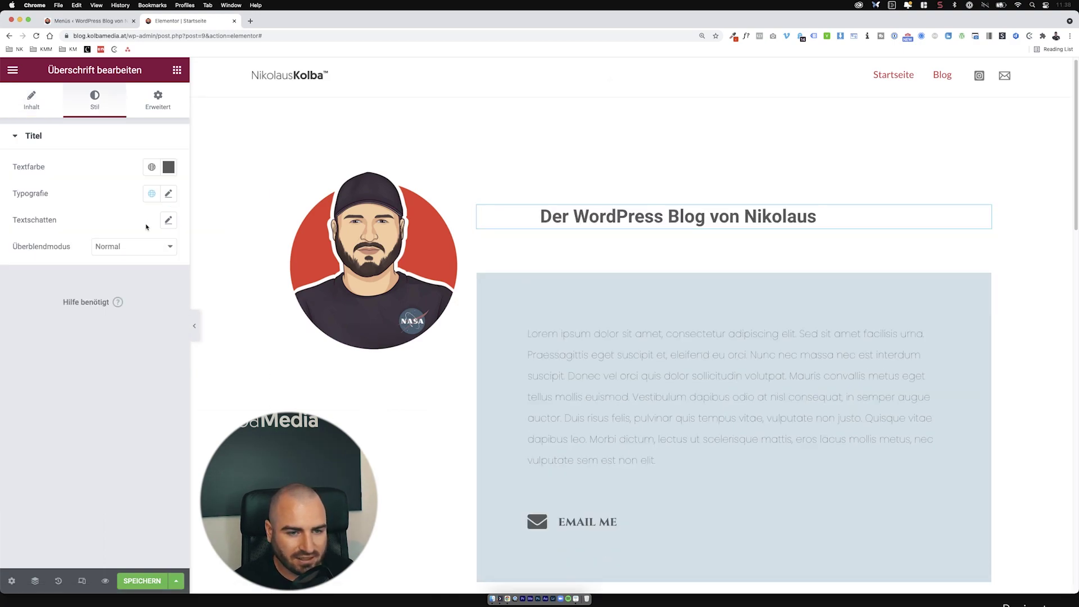
{"action": "left_click", "coordinate": [150, 194]}
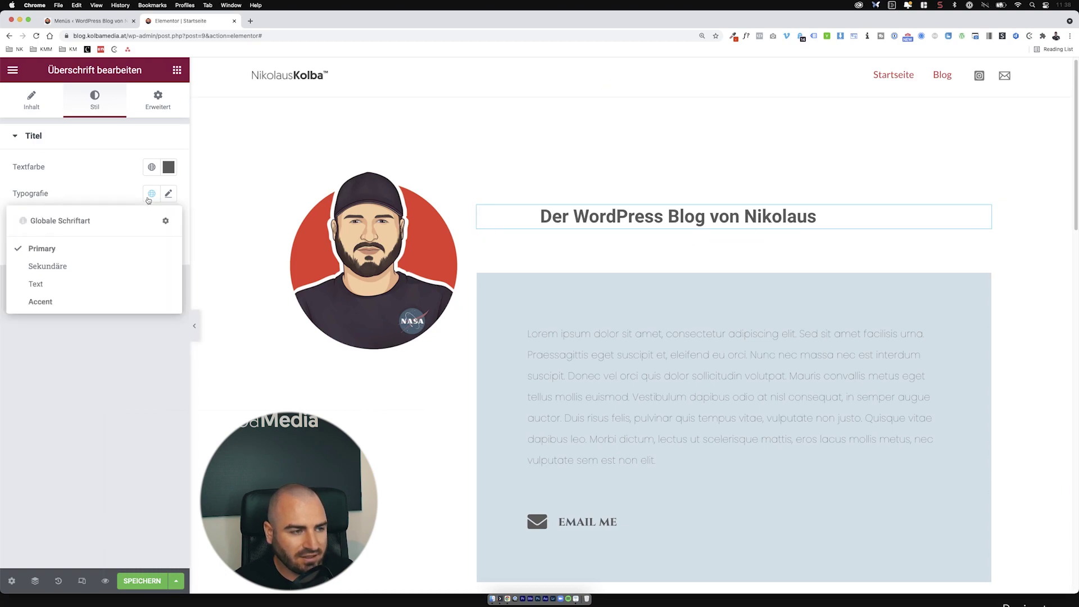
{"action": "left_click", "coordinate": [109, 187]}
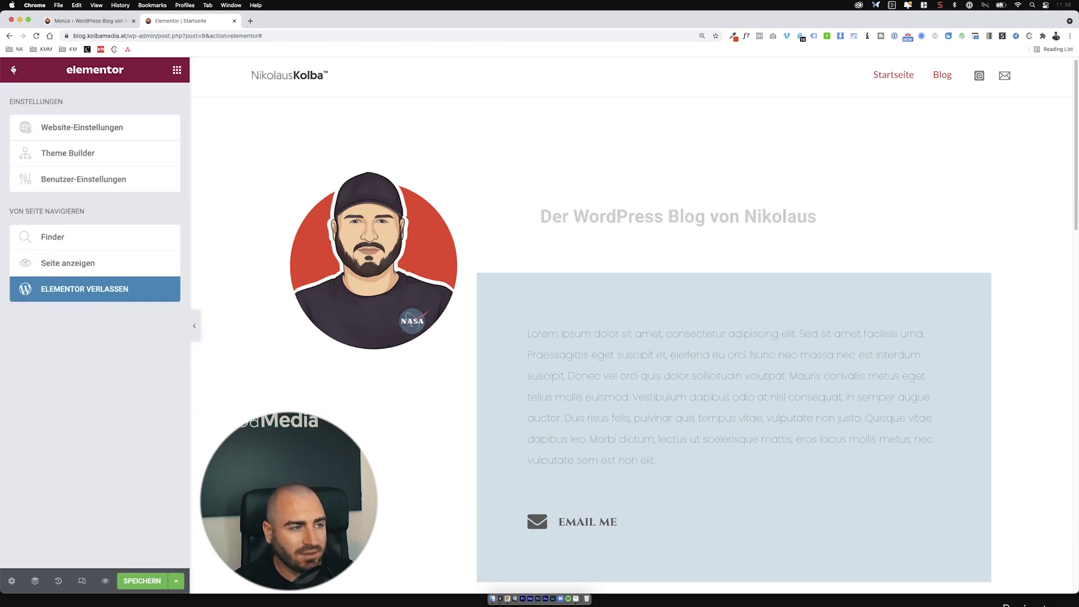
Step: Open the site's global colours and shift the Primary colour to a red hue
{"action": "left_click", "coordinate": [13, 69]}
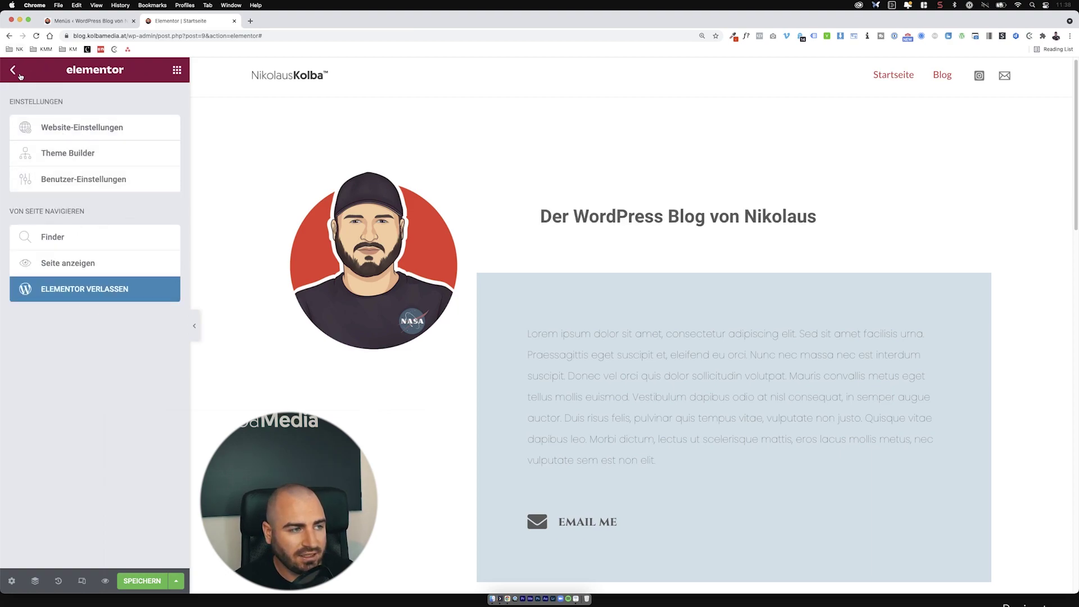
{"action": "left_click", "coordinate": [19, 75]}
{"action": "left_click", "coordinate": [19, 74]}
{"action": "left_click", "coordinate": [55, 120]}
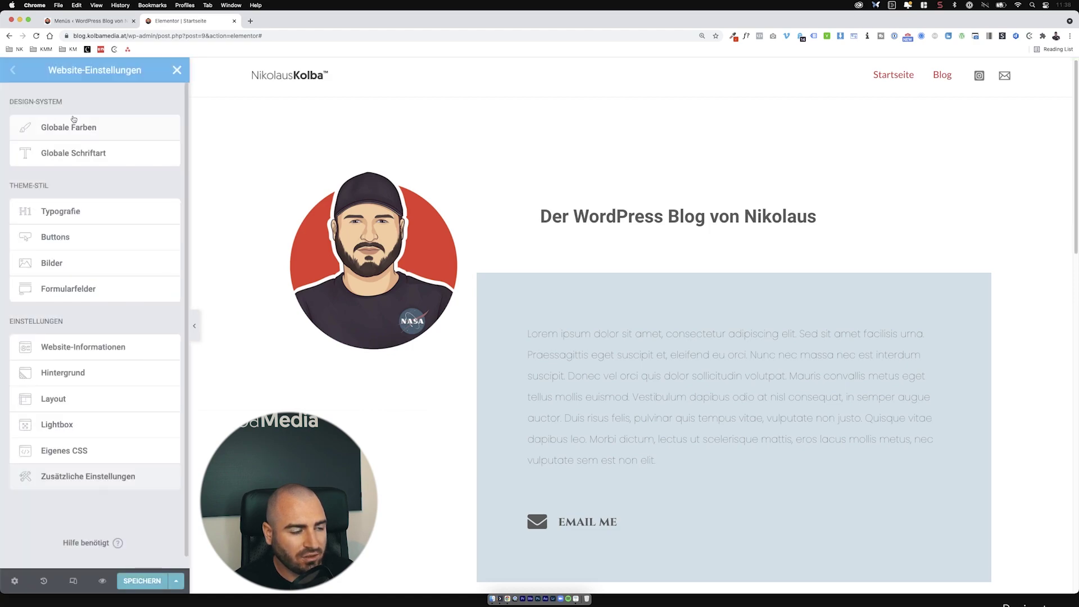
{"action": "left_click", "coordinate": [82, 133]}
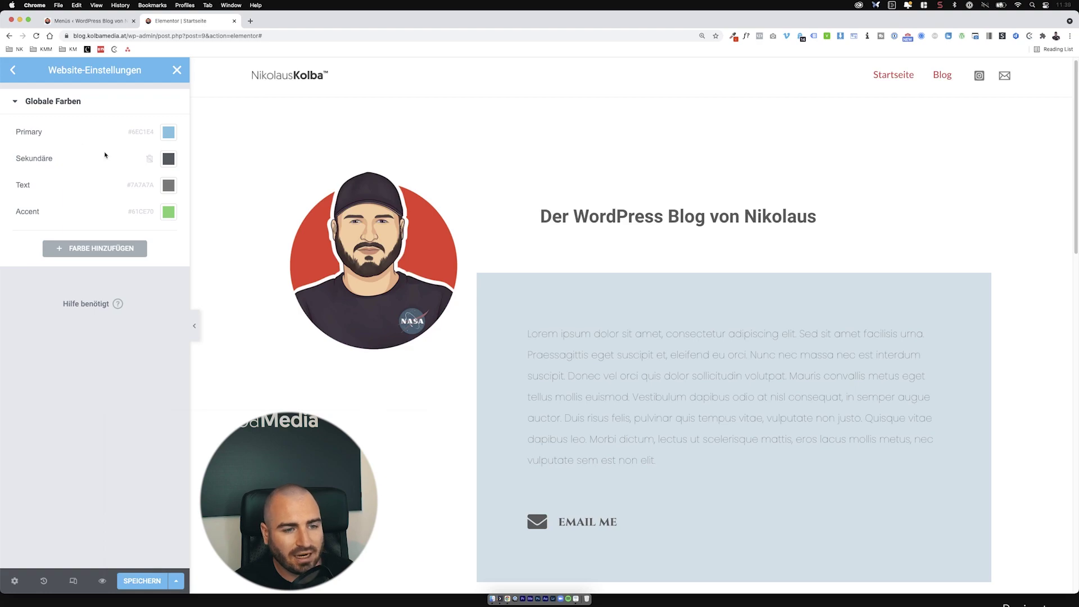
{"action": "left_click", "coordinate": [169, 132]}
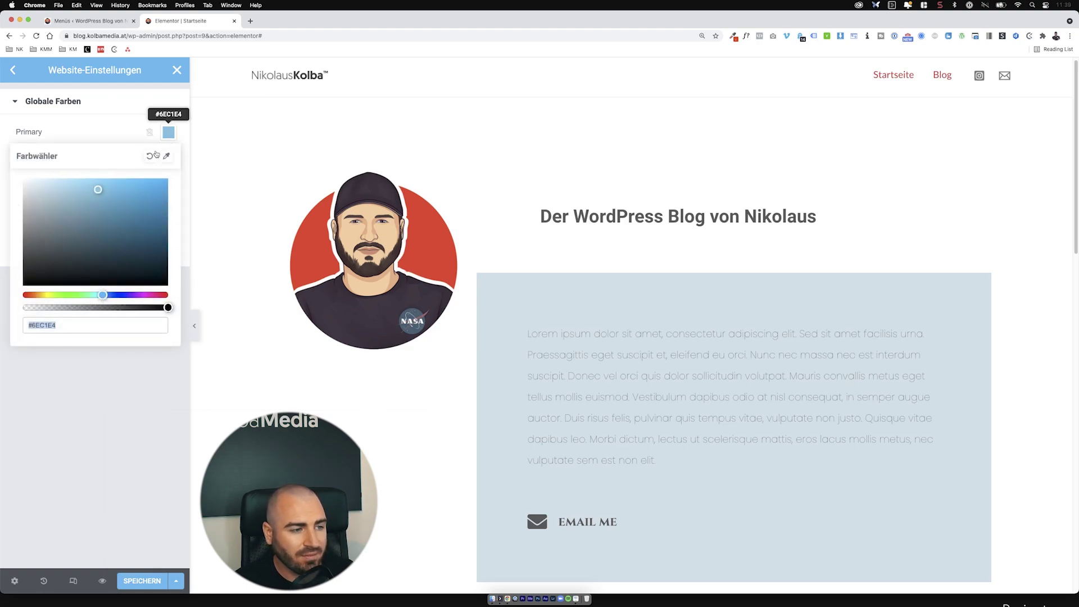
{"action": "left_click_drag", "start_coordinate": [54, 291], "coordinate": [23, 294]}
{"action": "left_click", "coordinate": [94, 354]}
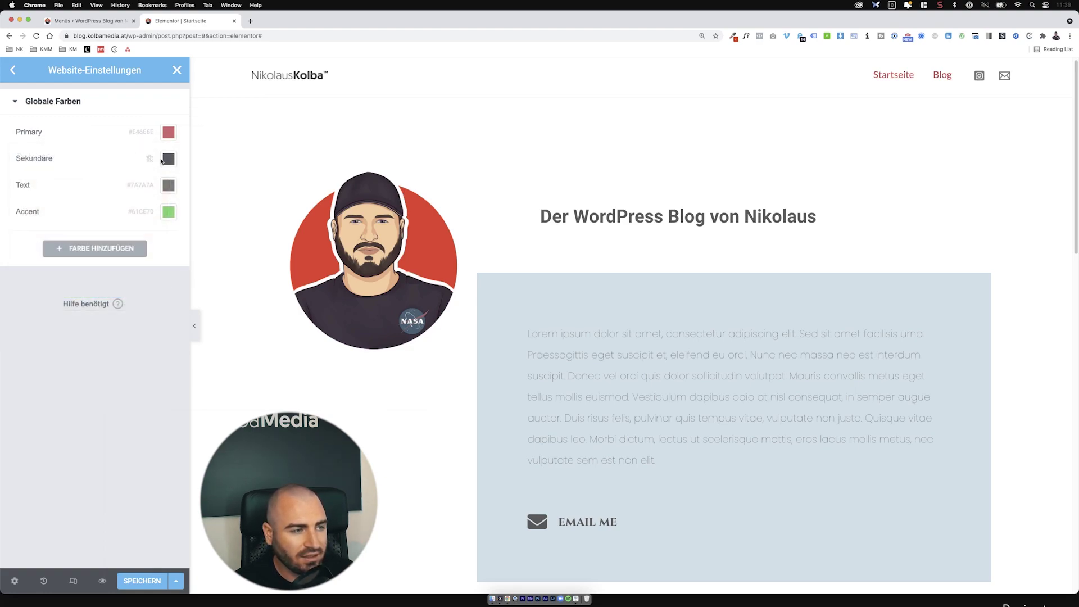
Step: Set the Accent global colour to the portrait's red #FA3E26 via the eyedropper
{"action": "left_click", "coordinate": [169, 212]}
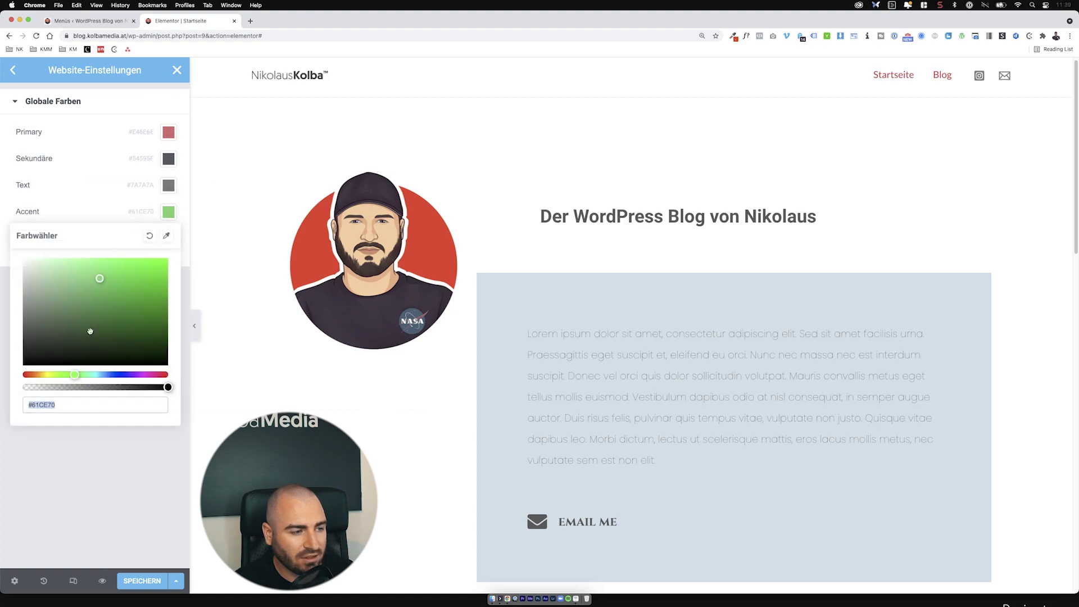
{"action": "left_click_drag", "start_coordinate": [38, 375], "coordinate": [23, 374]}
{"action": "left_click_drag", "start_coordinate": [36, 261], "coordinate": [154, 262]}
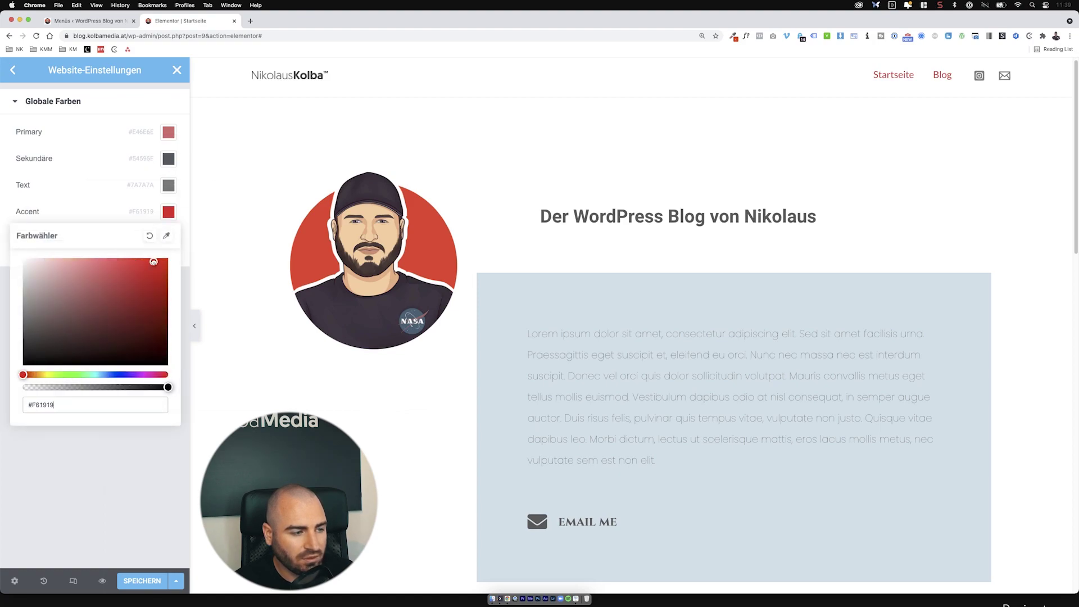
{"action": "left_click", "coordinate": [169, 132]}
{"action": "key", "text": "Escape"}
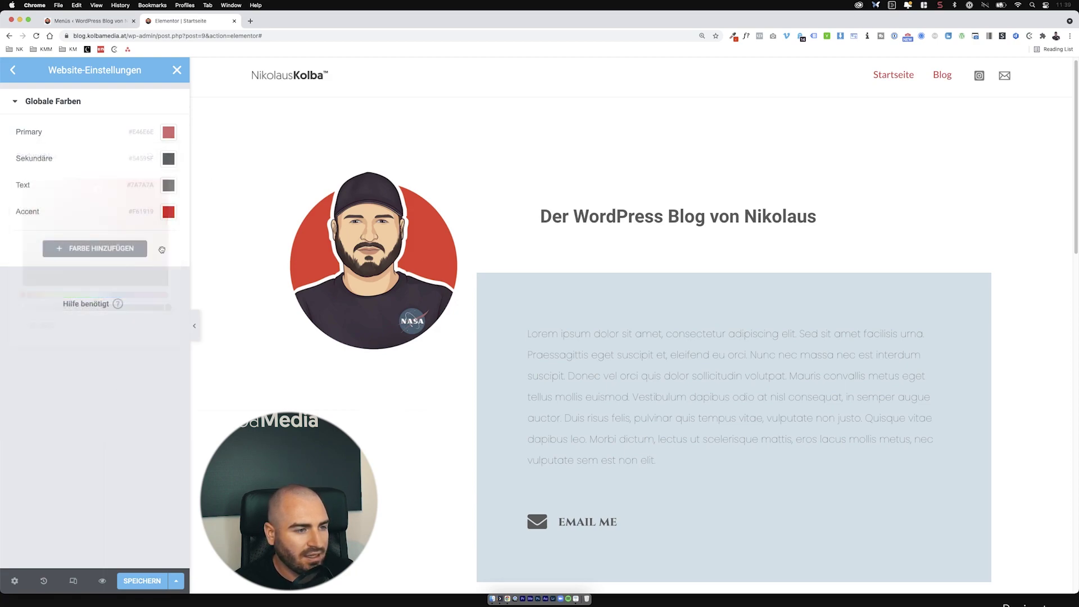
{"action": "left_click", "coordinate": [169, 212]}
{"action": "left_click", "coordinate": [96, 470]}
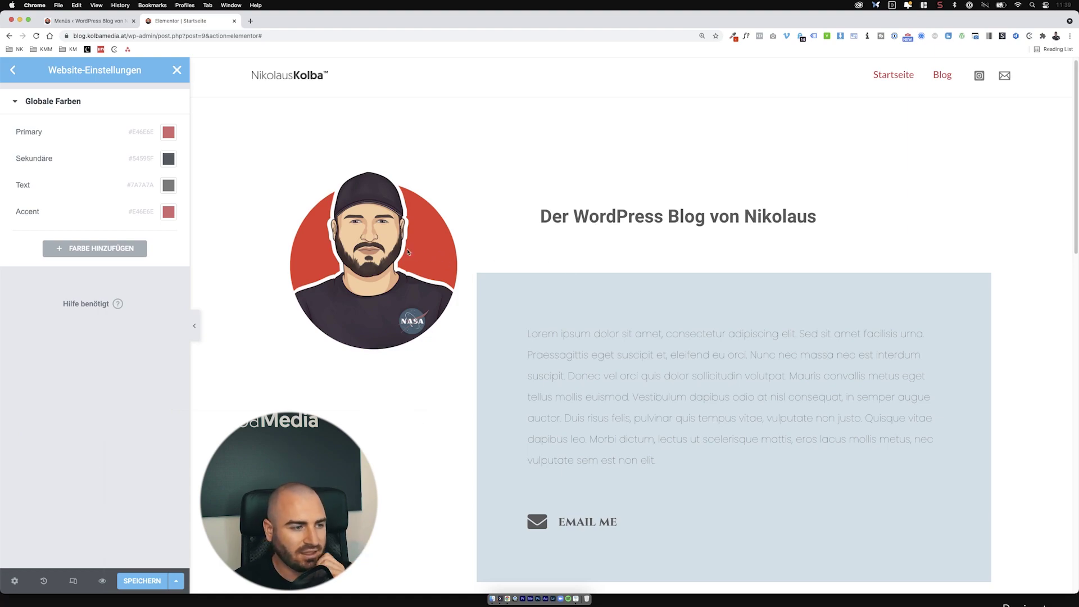
{"action": "left_click", "coordinate": [169, 212]}
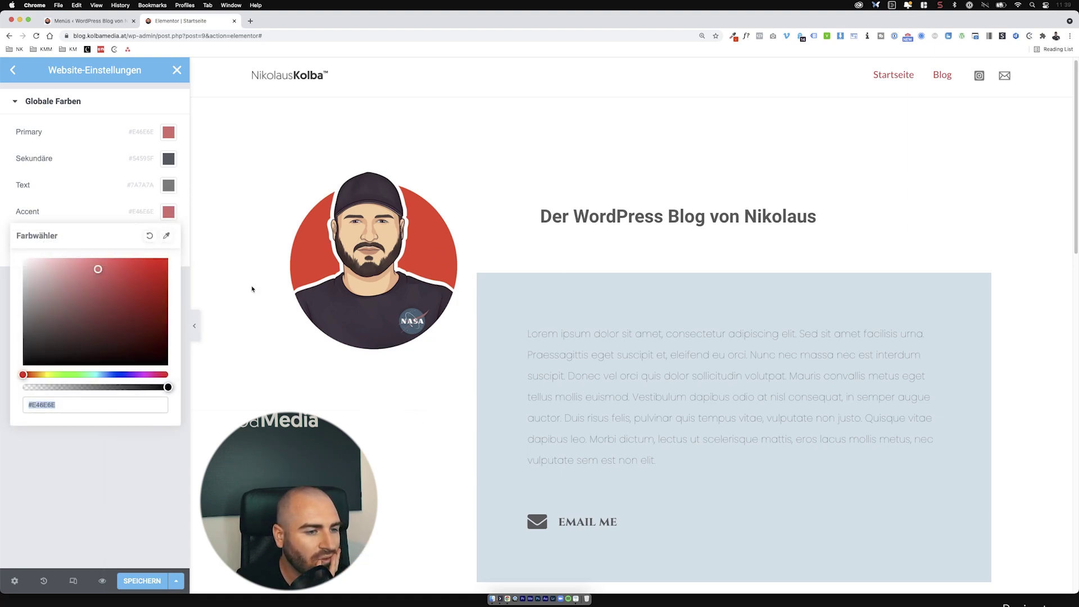
{"action": "left_click", "coordinate": [166, 236]}
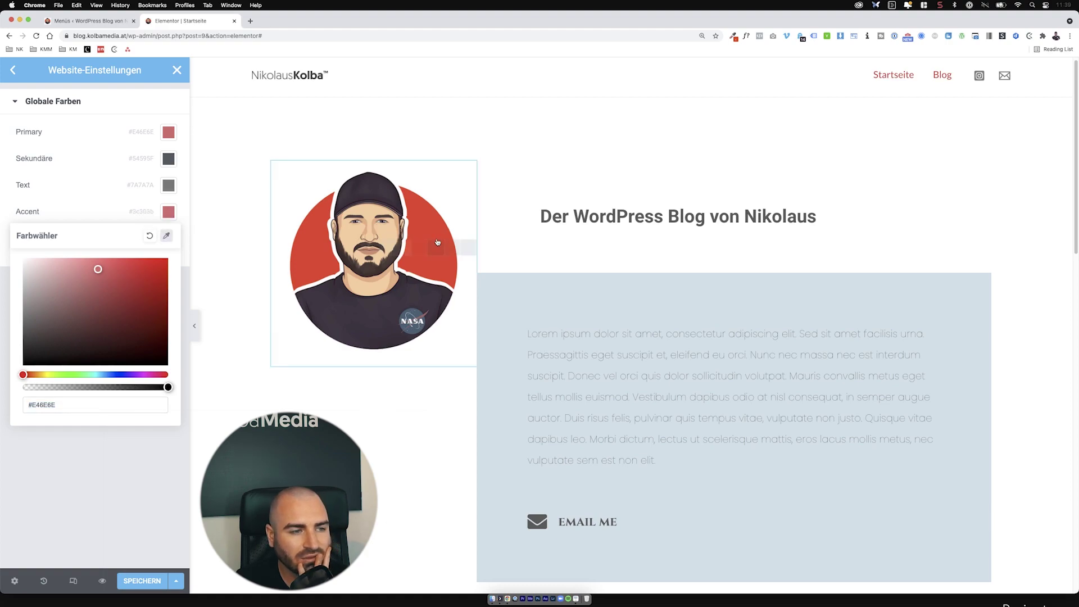
{"action": "mouse_move", "coordinate": [436, 243]}
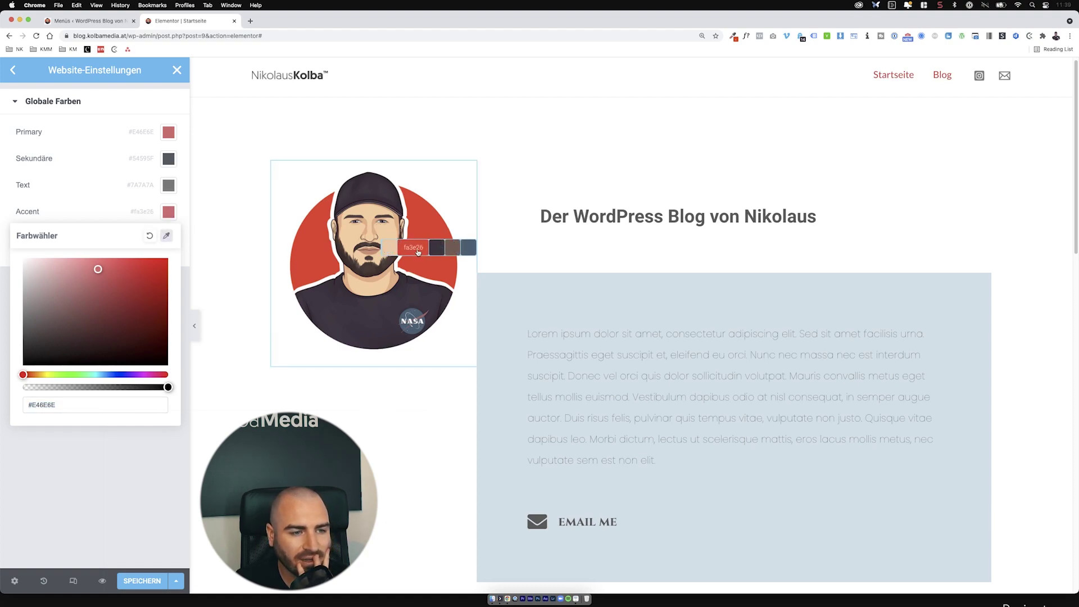
{"action": "left_click", "coordinate": [419, 252]}
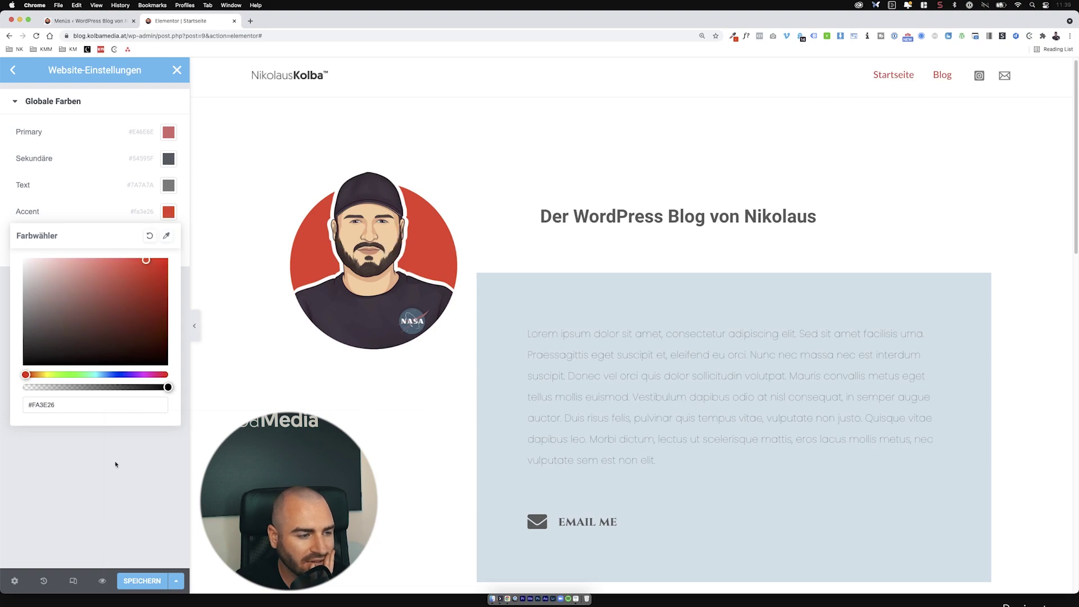
{"action": "left_click", "coordinate": [127, 458]}
Step: Sample the avatar's red #FA3E26 for the Primary colour and return to the settings overview
{"action": "left_click", "coordinate": [169, 133]}
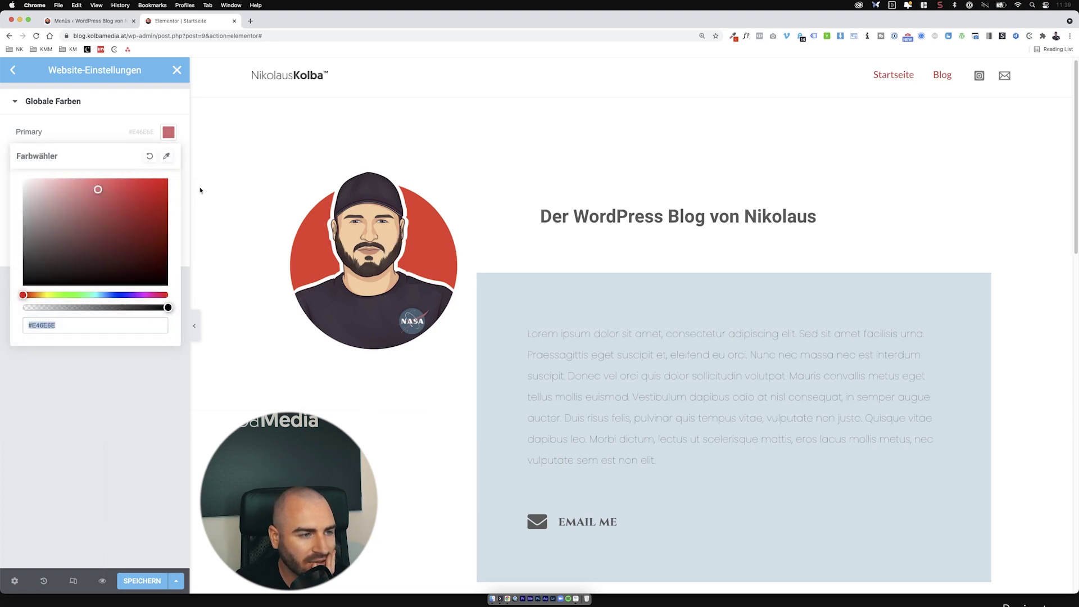
{"action": "left_click", "coordinate": [166, 157]}
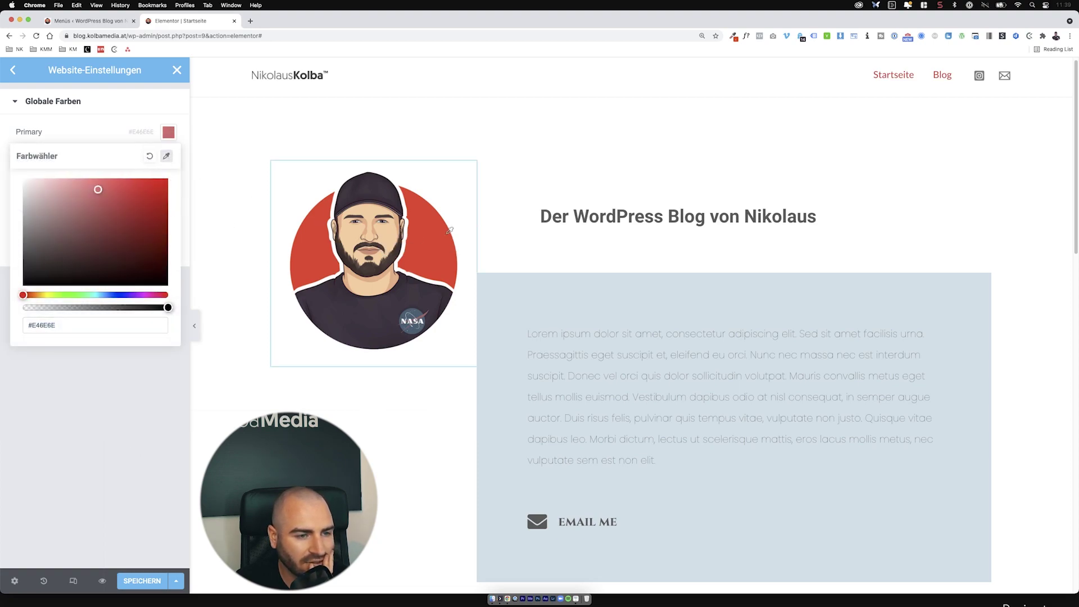
{"action": "left_click", "coordinate": [446, 228]}
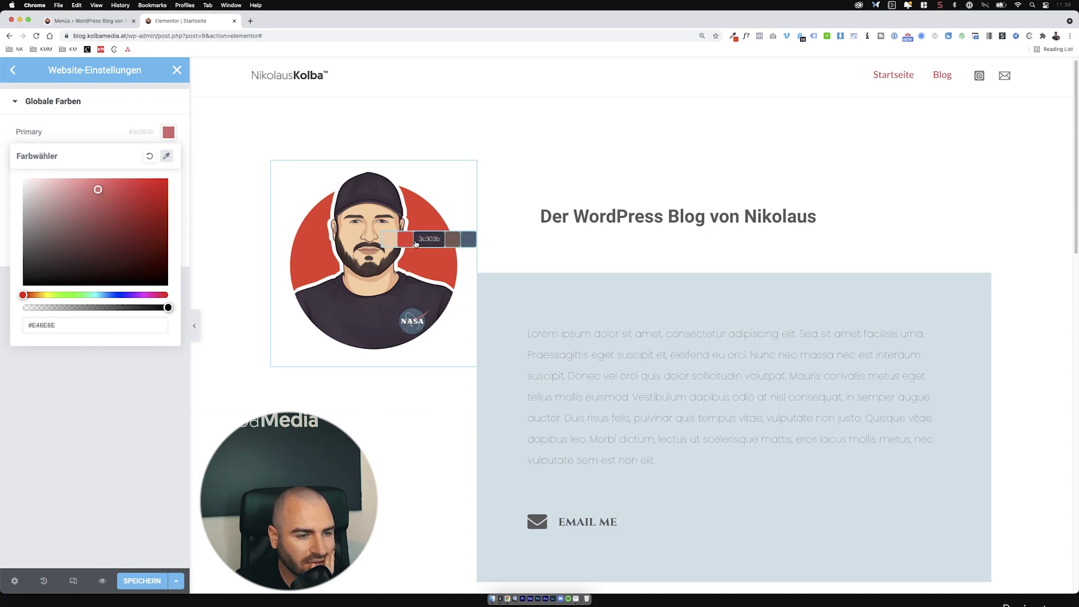
{"action": "left_click", "coordinate": [407, 239]}
{"action": "left_click", "coordinate": [44, 429]}
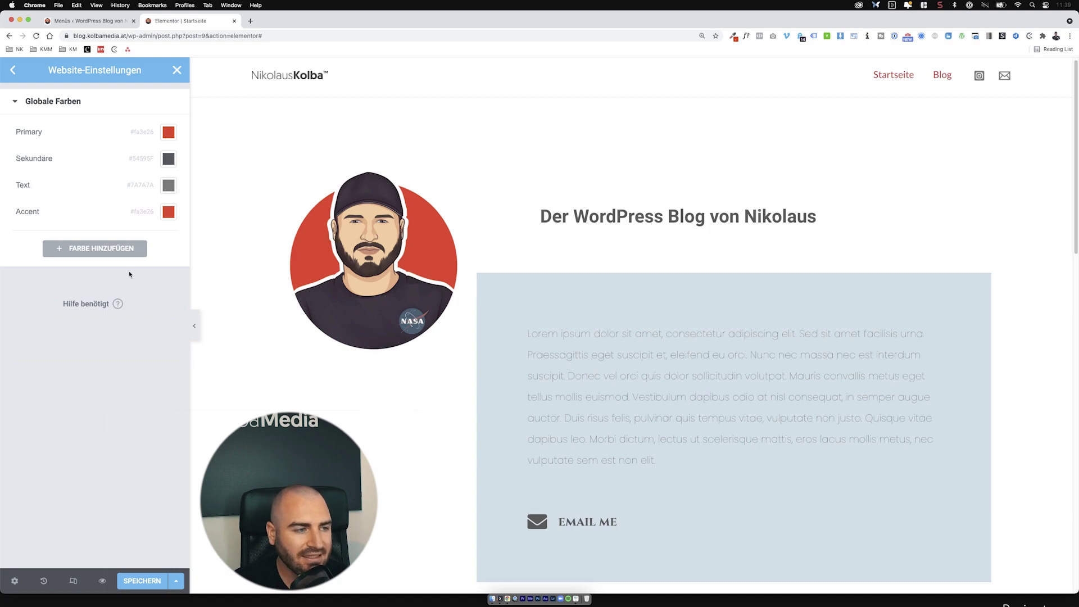
{"action": "left_click", "coordinate": [13, 70]}
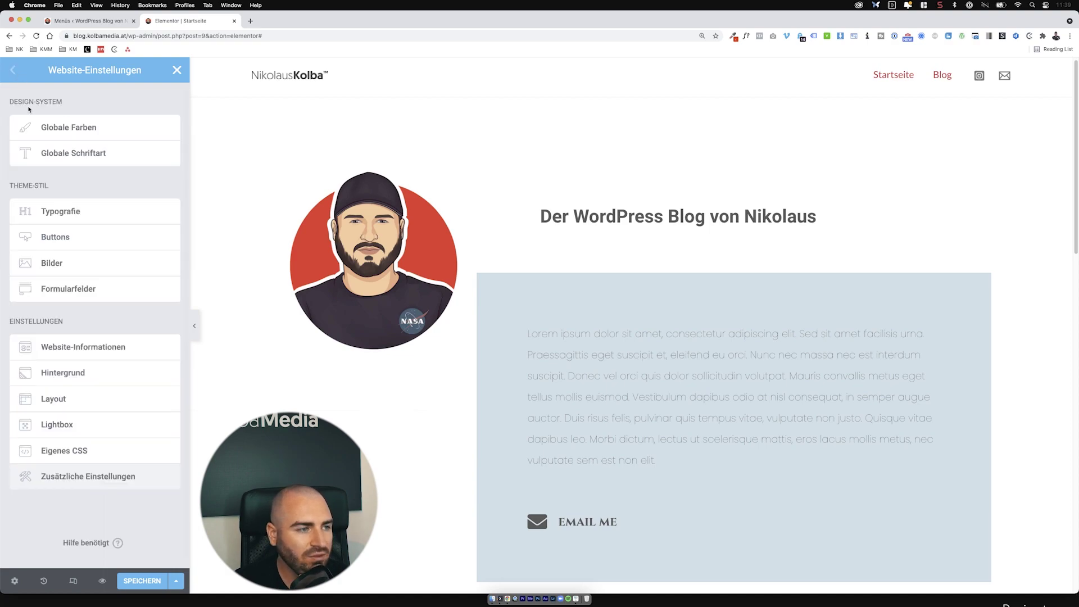
Step: Set the Primary and Sekundäre global fonts to Lato
{"action": "left_click", "coordinate": [80, 160]}
{"action": "left_click", "coordinate": [169, 132]}
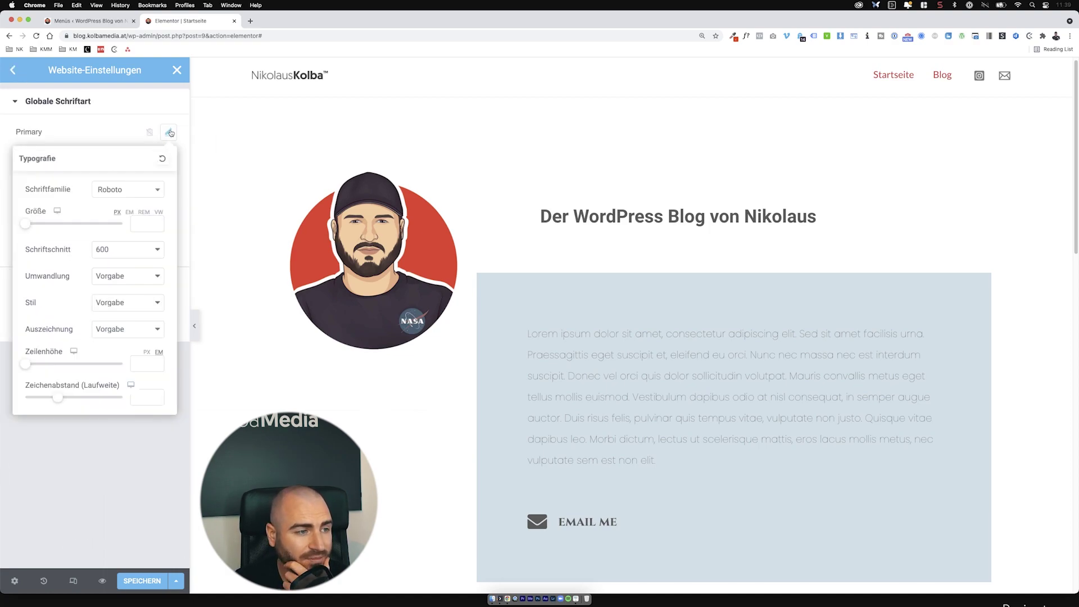
{"action": "left_click", "coordinate": [133, 197]}
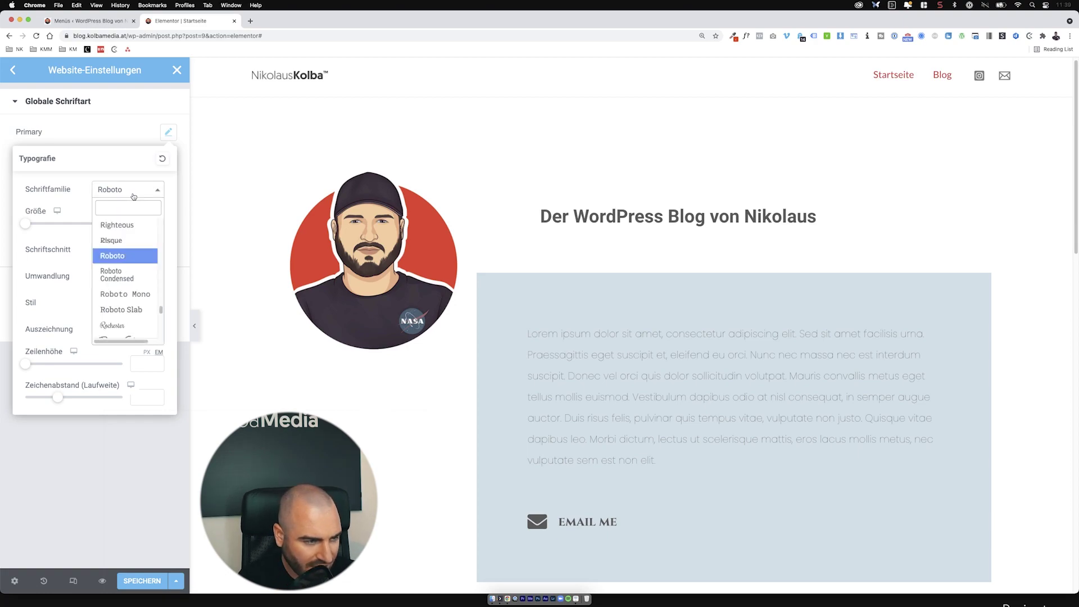
{"action": "type", "text": "Lato"}
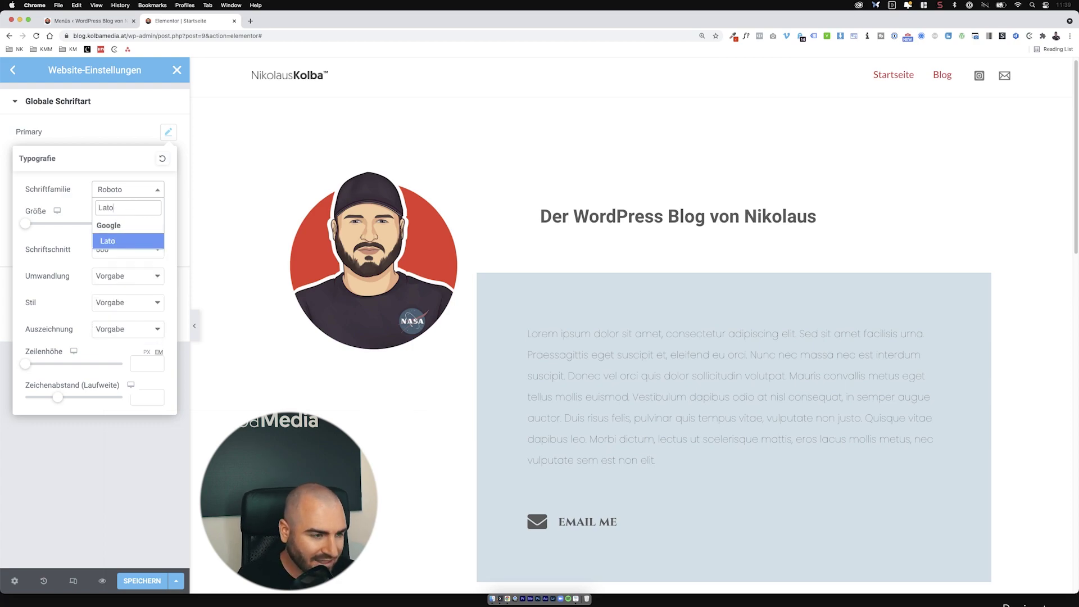
{"action": "key", "text": "Return"}
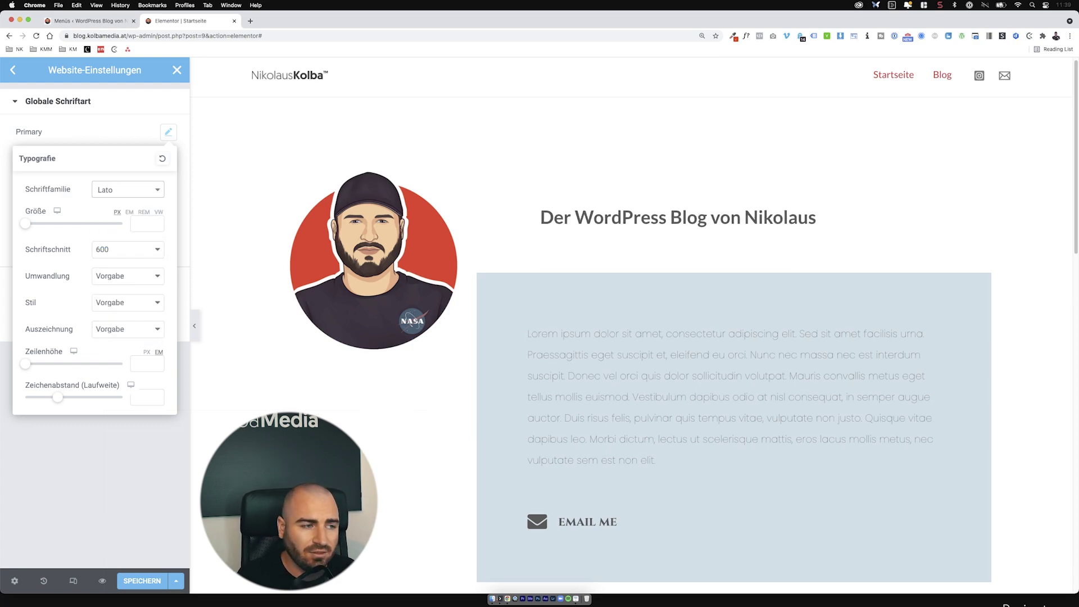
{"action": "left_click", "coordinate": [129, 123]}
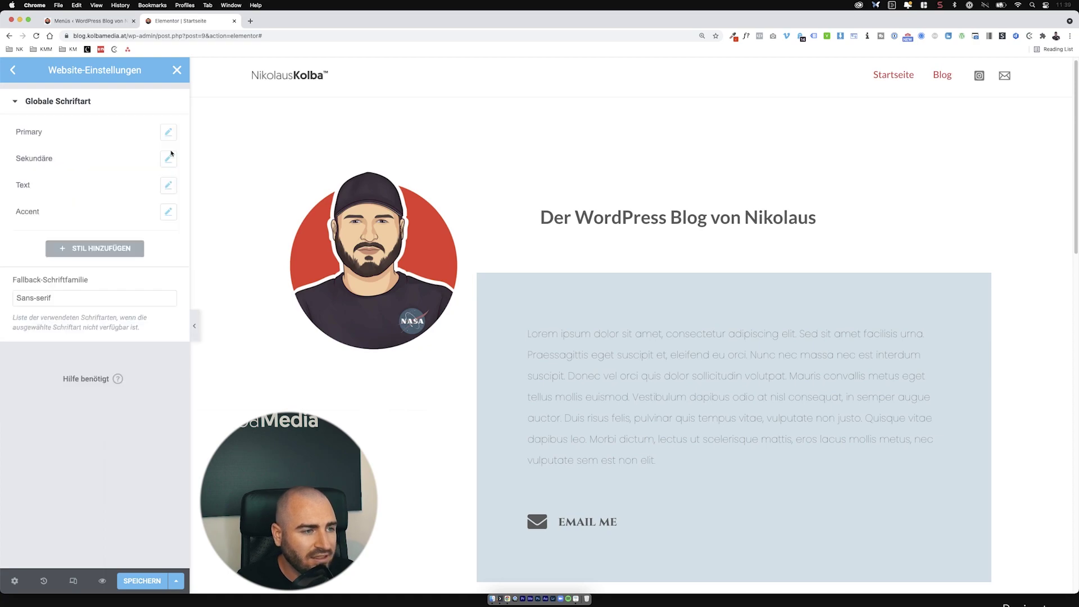
{"action": "left_click", "coordinate": [168, 159]}
{"action": "left_click", "coordinate": [133, 217]}
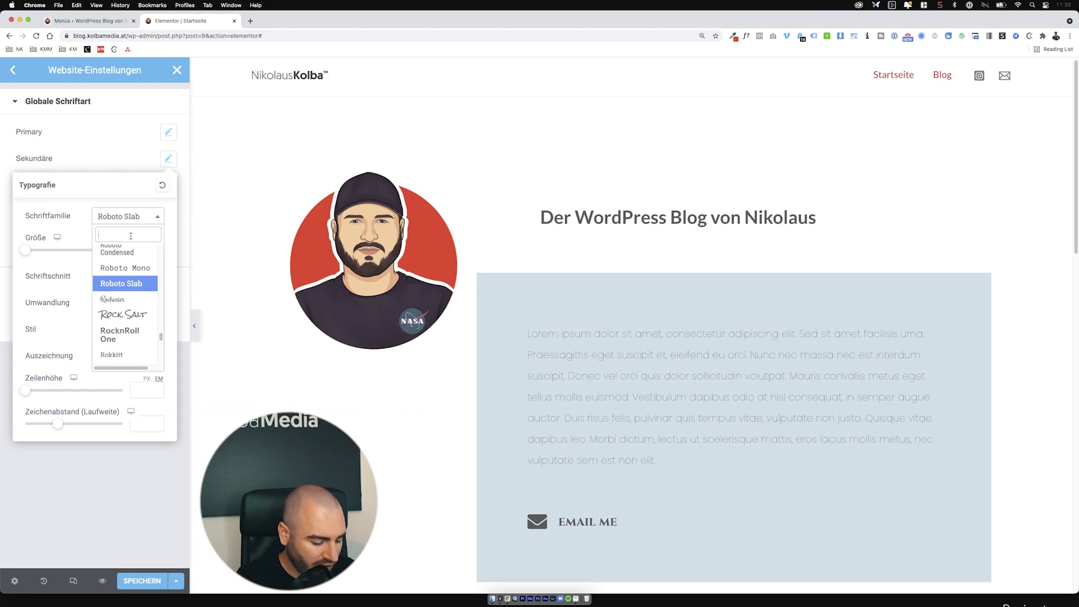
{"action": "type", "text": "Lato"}
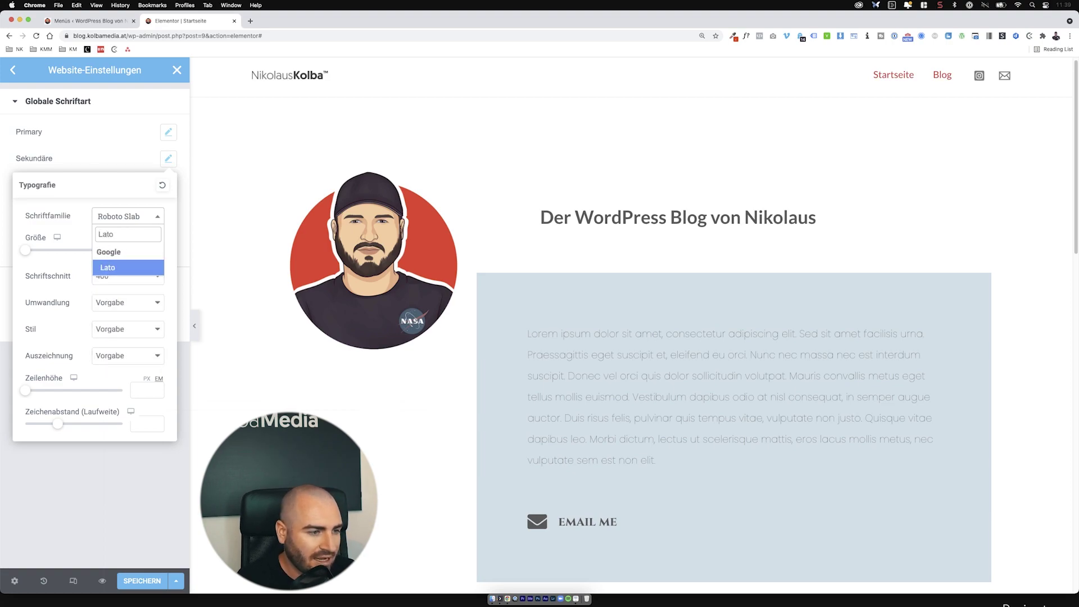
{"action": "left_click", "coordinate": [141, 265]}
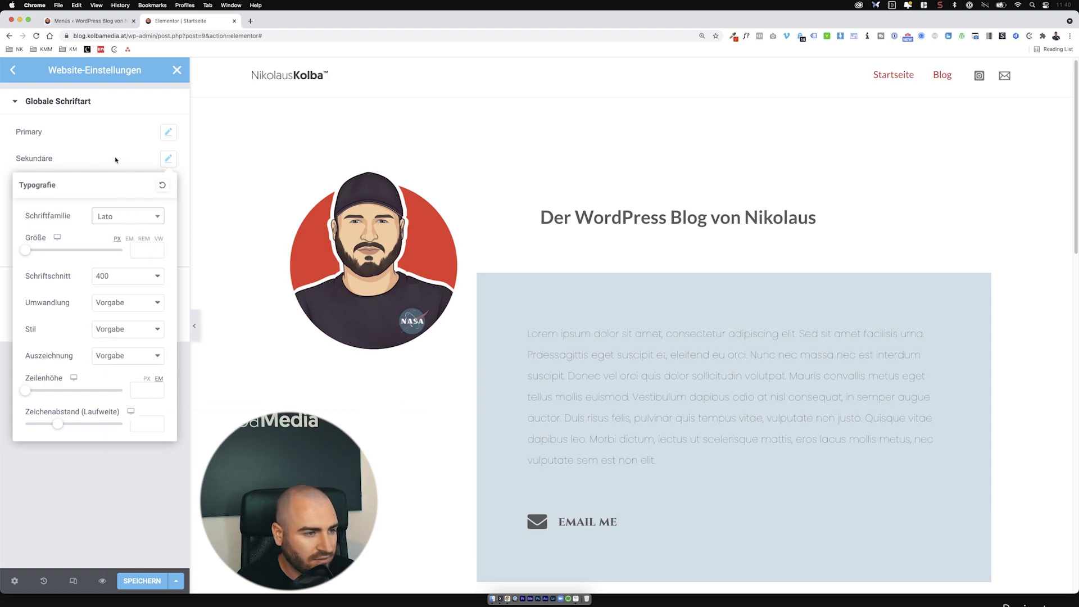
{"action": "left_click", "coordinate": [115, 161]}
Step: Set the Text and Accent global fonts to Lato and save the site settings
{"action": "left_click", "coordinate": [168, 185]}
{"action": "left_click", "coordinate": [131, 243]}
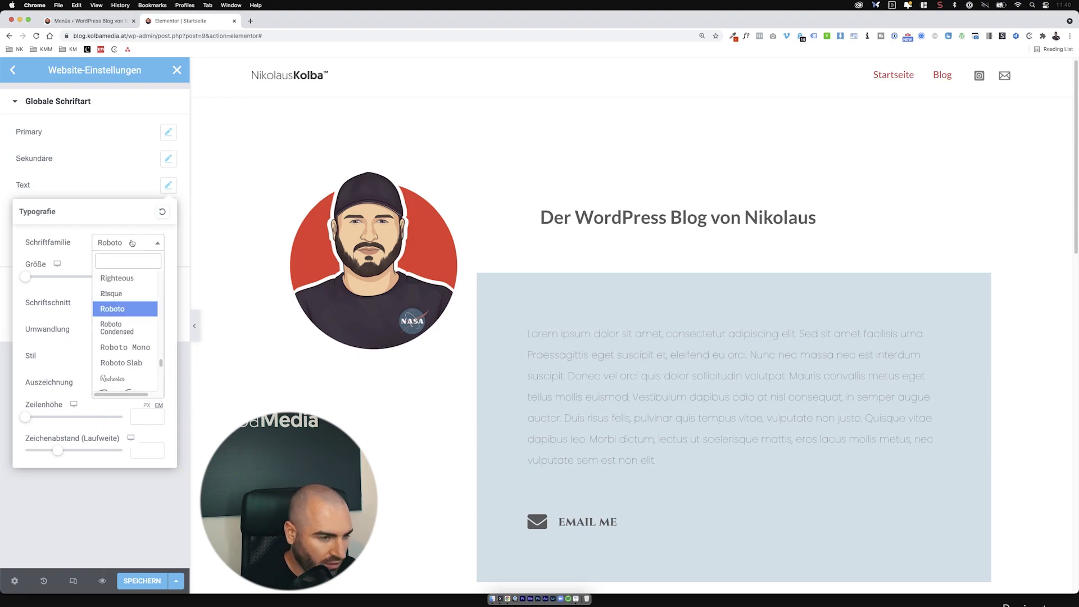
{"action": "left_click", "coordinate": [131, 243]}
{"action": "left_click", "coordinate": [129, 245]}
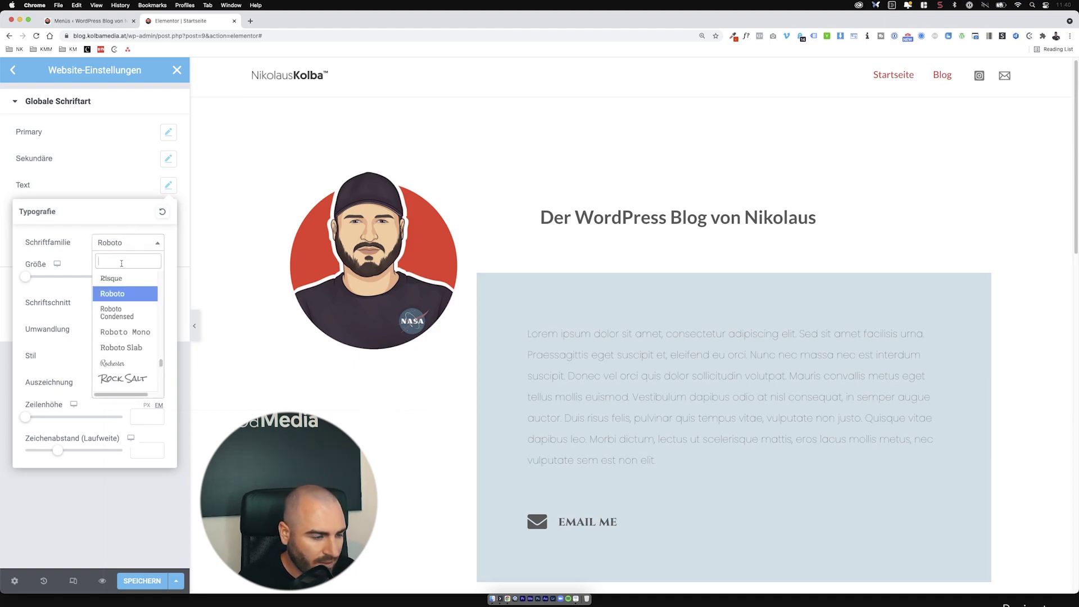
{"action": "type", "text": "Lato"}
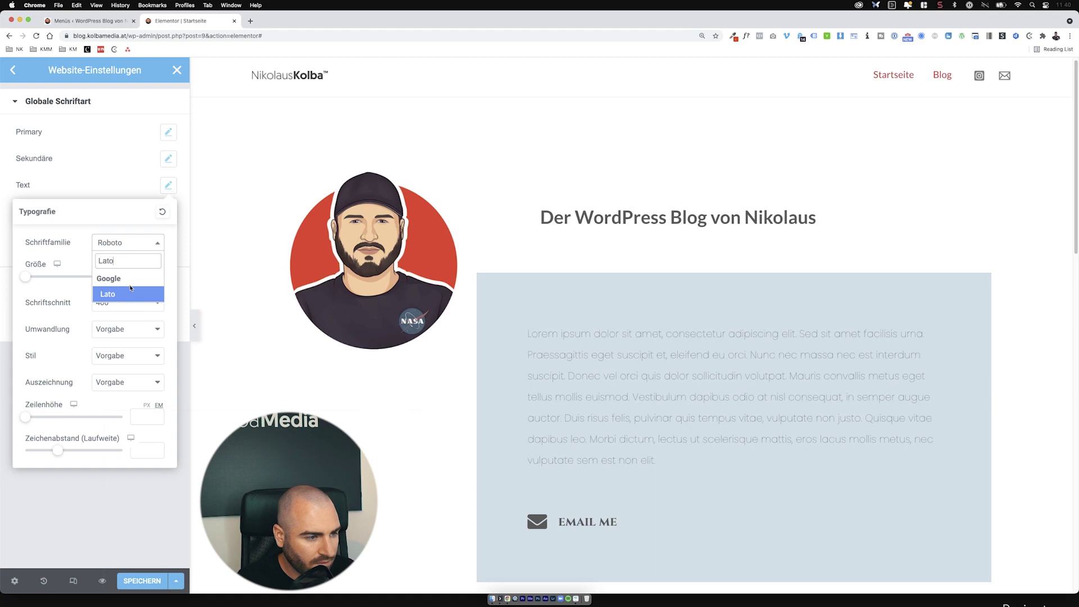
{"action": "left_click", "coordinate": [130, 292]}
{"action": "left_click", "coordinate": [168, 185]}
{"action": "left_click", "coordinate": [168, 211]}
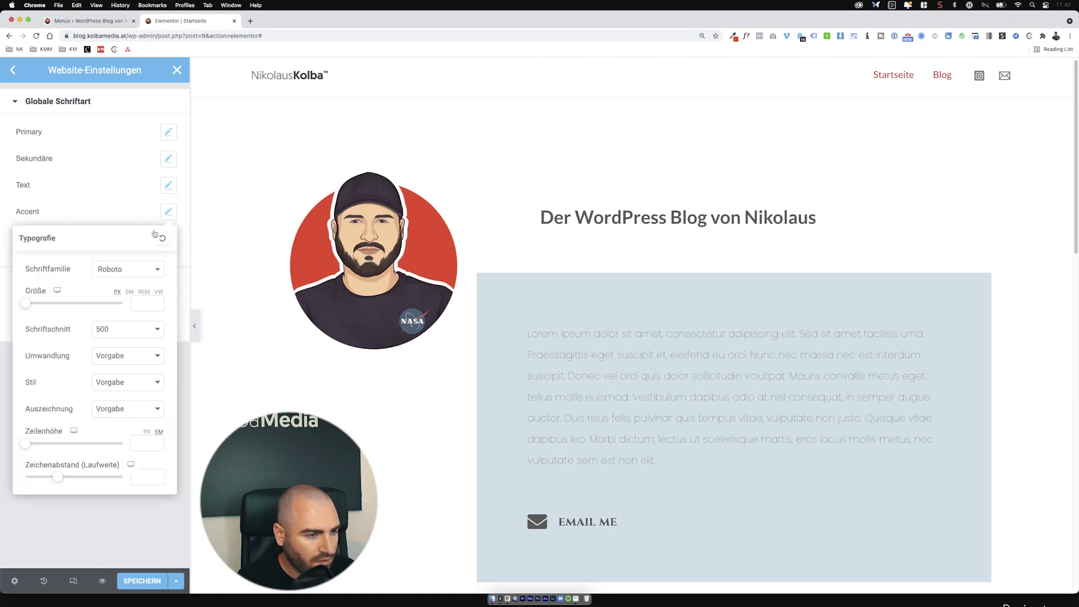
{"action": "left_click", "coordinate": [126, 266]}
{"action": "type", "text": "Lato"}
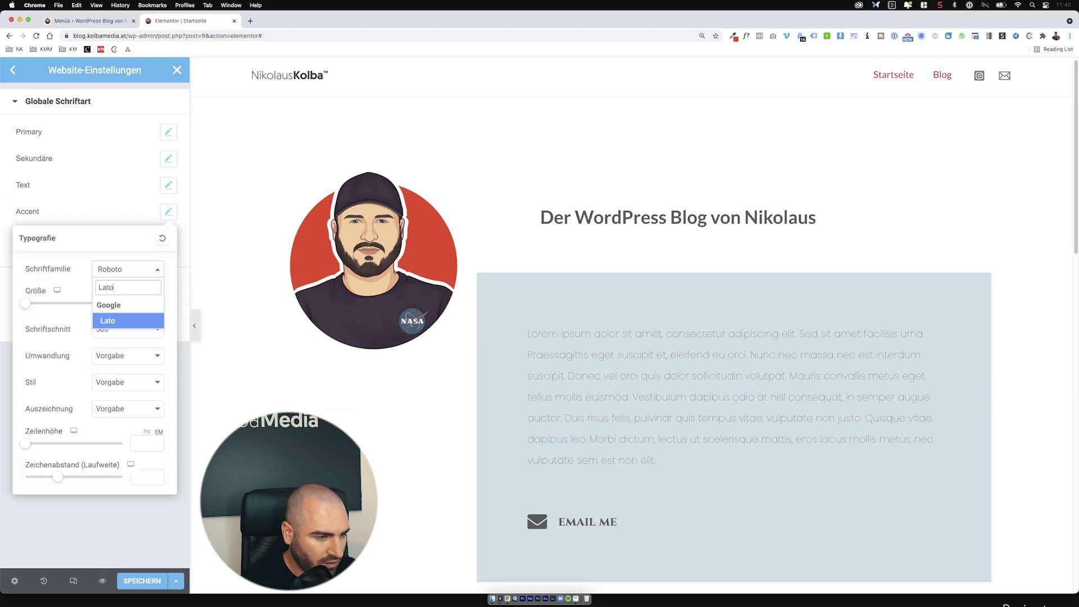
{"action": "left_click", "coordinate": [114, 318]}
{"action": "left_click", "coordinate": [122, 440]}
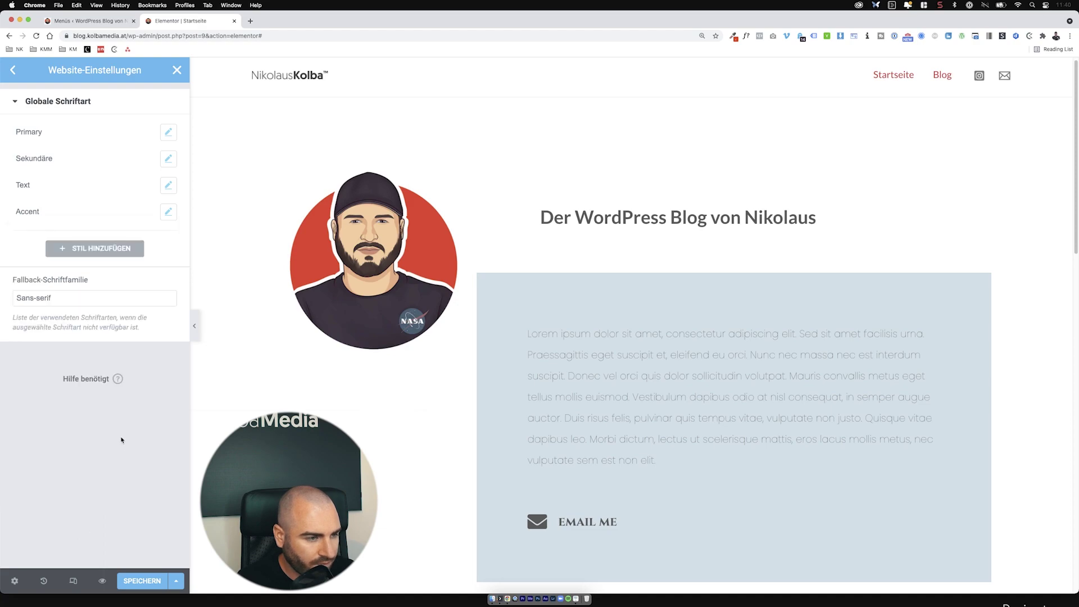
{"action": "left_click", "coordinate": [142, 582]}
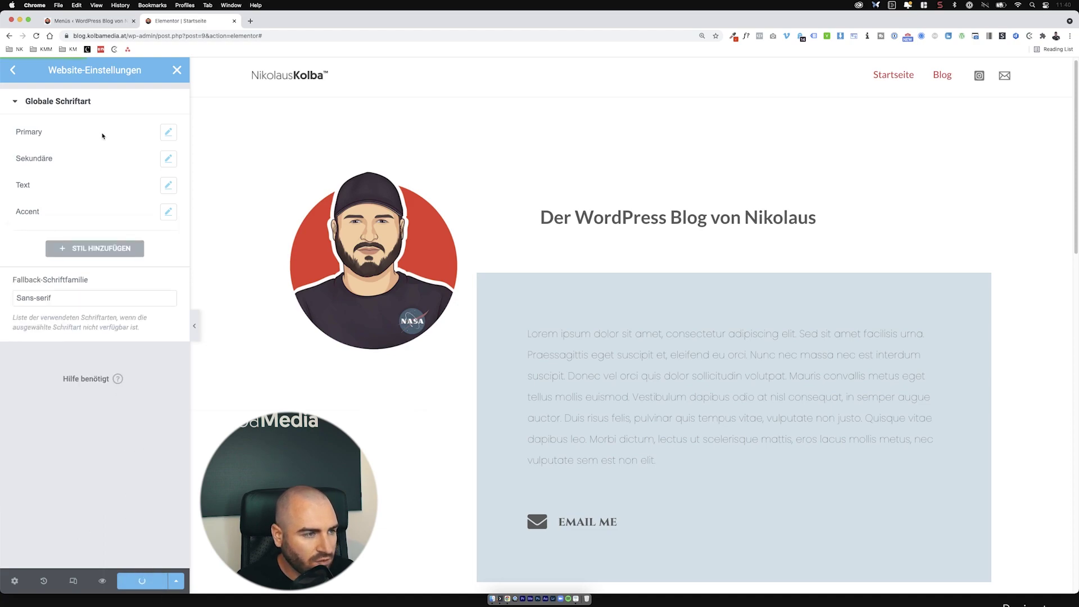
{"action": "left_click", "coordinate": [13, 69]}
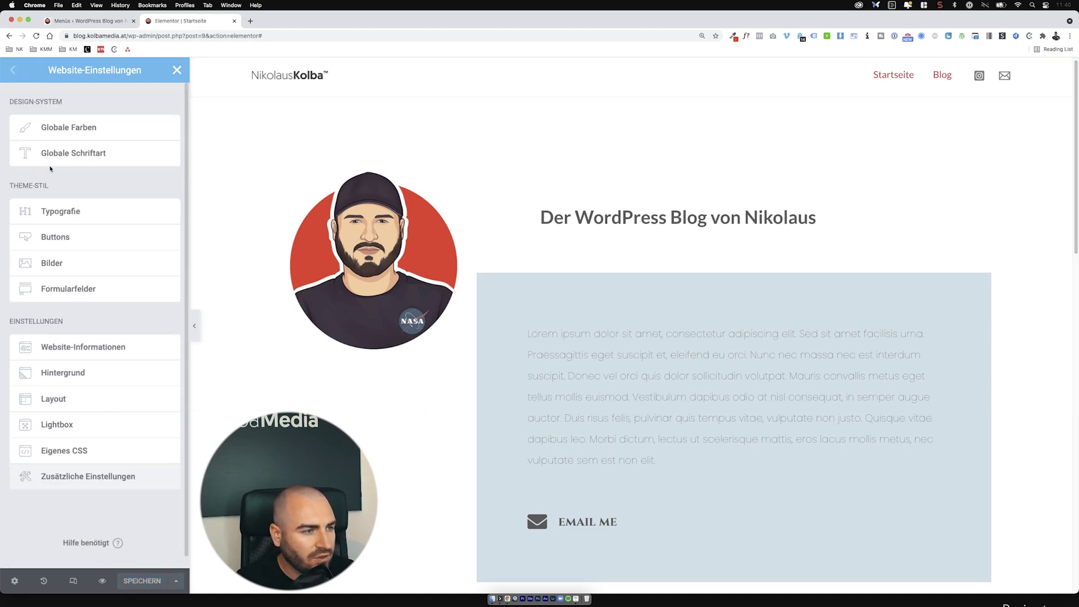
{"action": "left_click", "coordinate": [90, 208]}
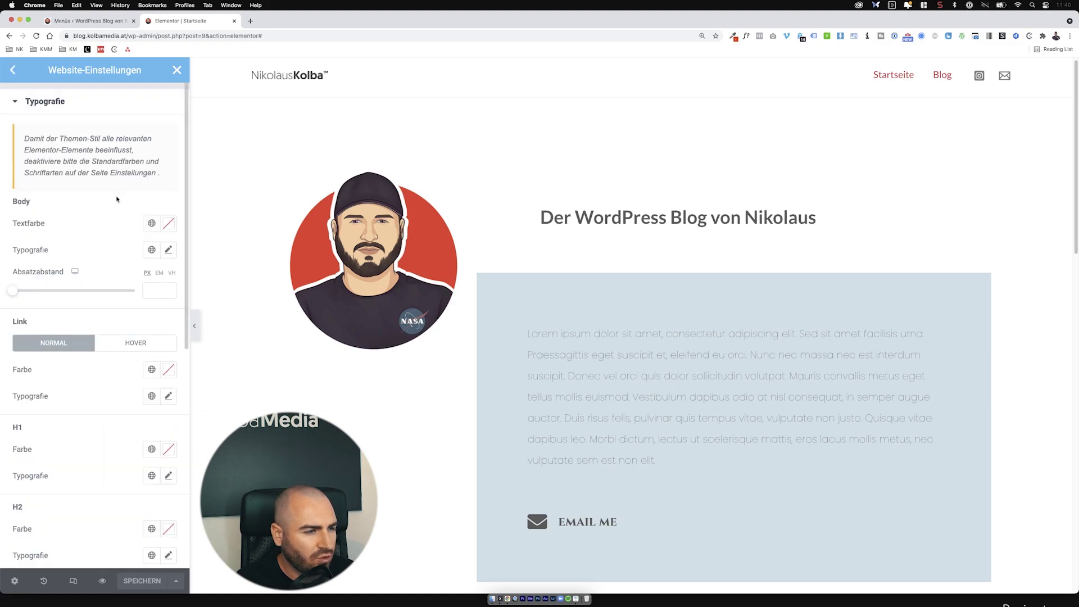
{"action": "left_click", "coordinate": [169, 250]}
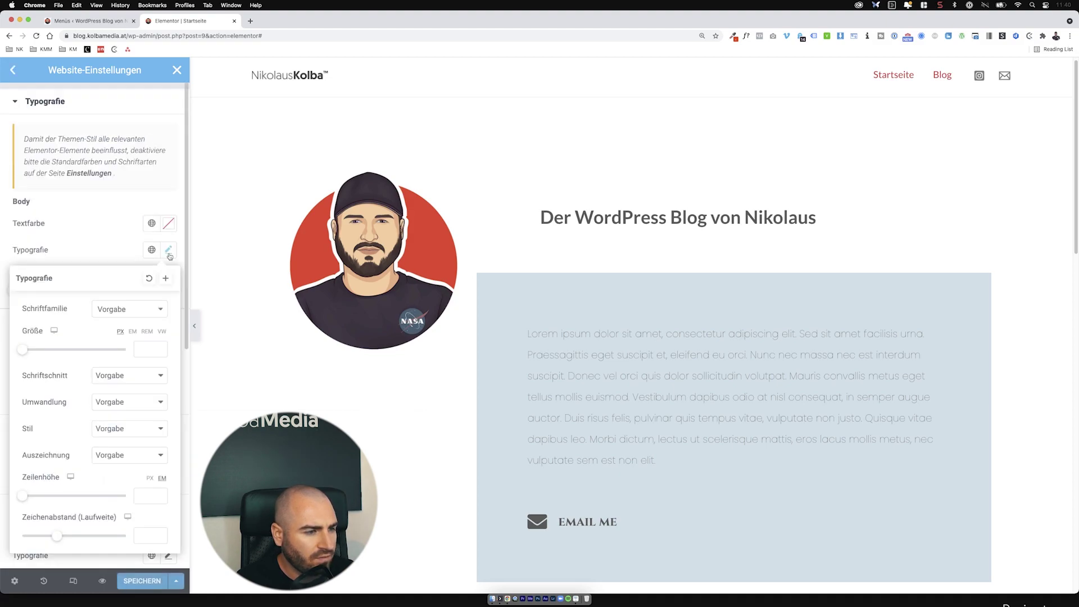
{"action": "left_click", "coordinate": [141, 249]}
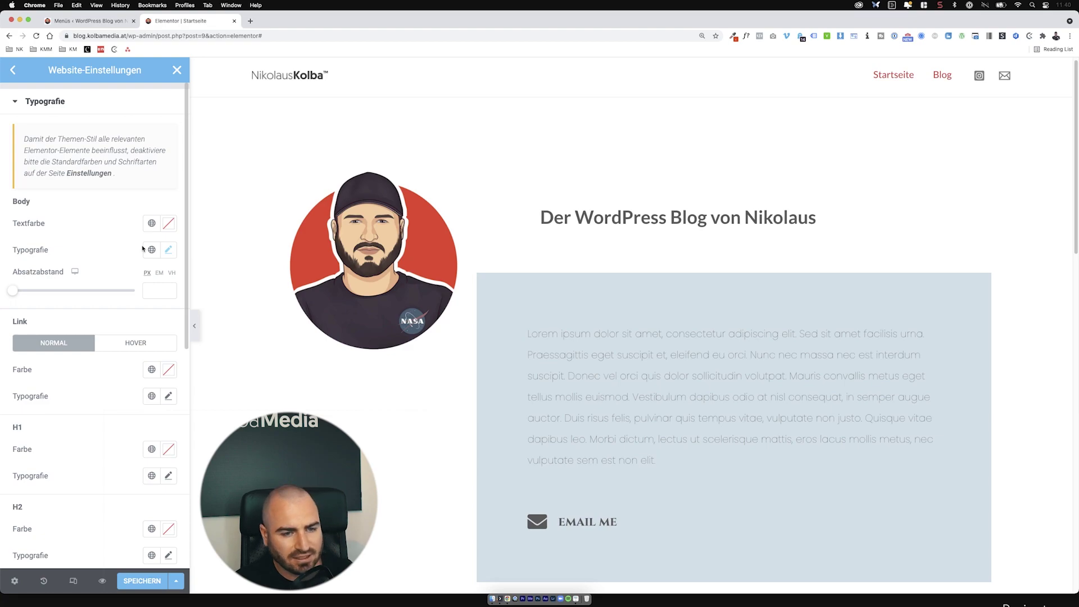
{"action": "scroll", "coordinate": [142, 249], "scroll_direction": "down", "scroll_amount": 10}
{"action": "scroll", "coordinate": [143, 249], "scroll_direction": "up", "scroll_amount": 10}
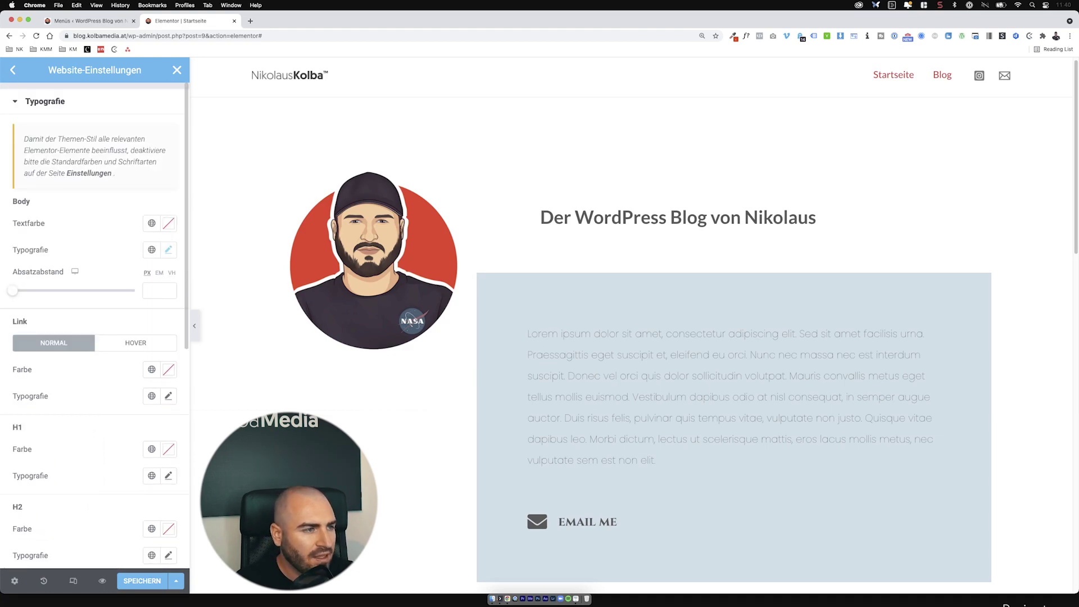
{"action": "left_click", "coordinate": [12, 70]}
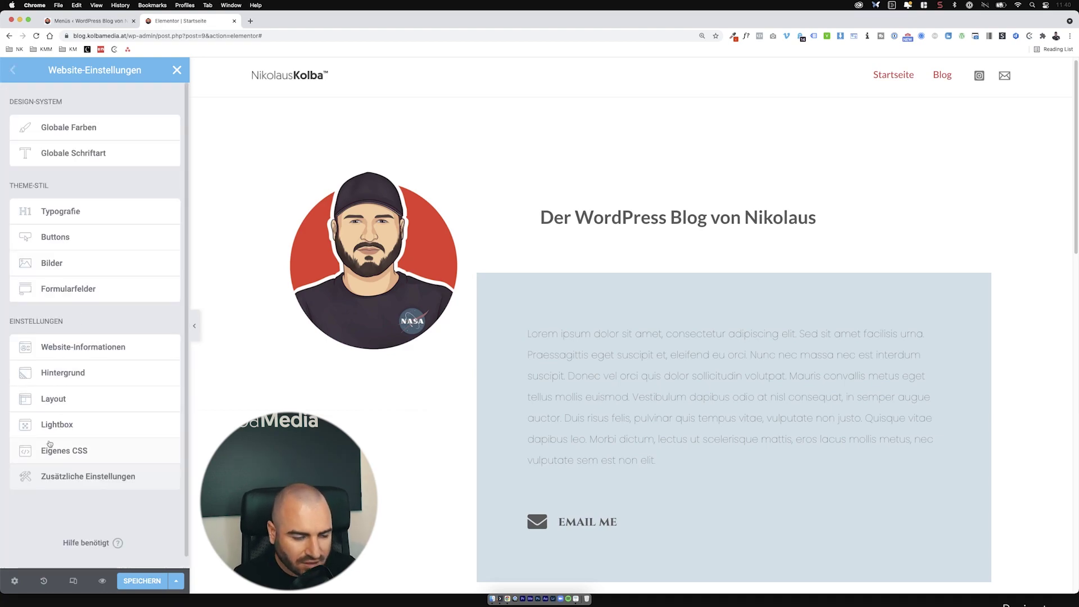
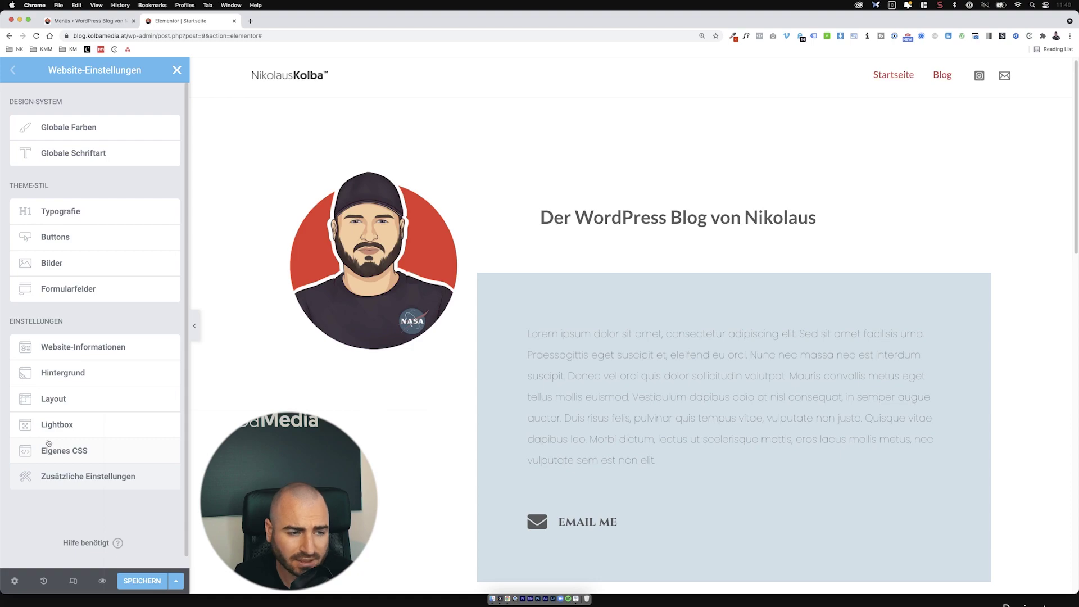
Step: Save and close the Website-Einstellungen, then select the homepage's Lorem ipsum text widget
{"action": "scroll", "coordinate": [658, 385], "scroll_direction": "down", "scroll_amount": 3}
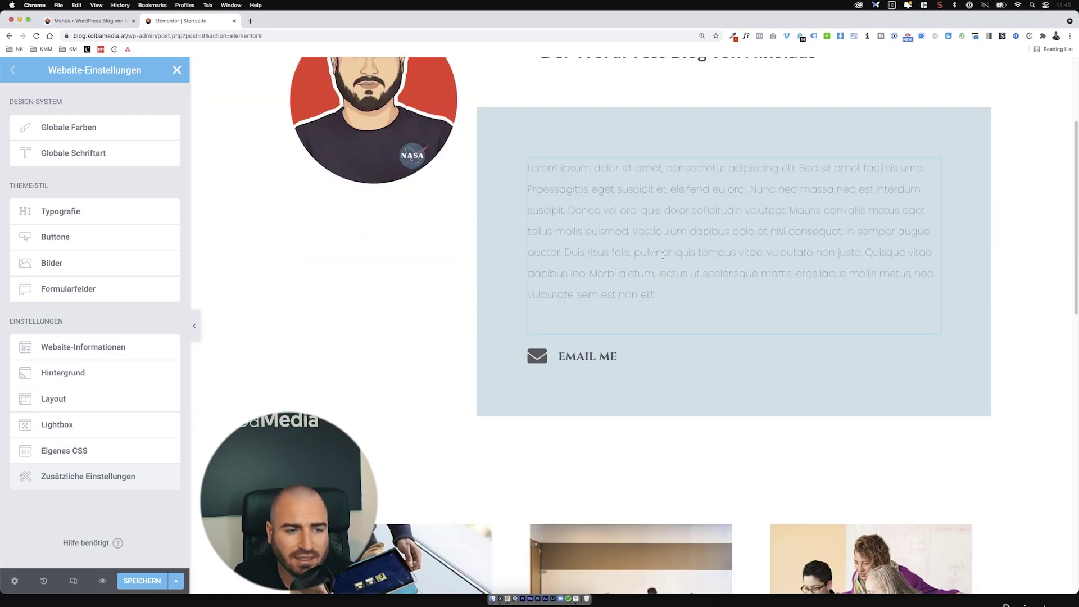
{"action": "scroll", "coordinate": [626, 257], "scroll_direction": "up", "scroll_amount": 2}
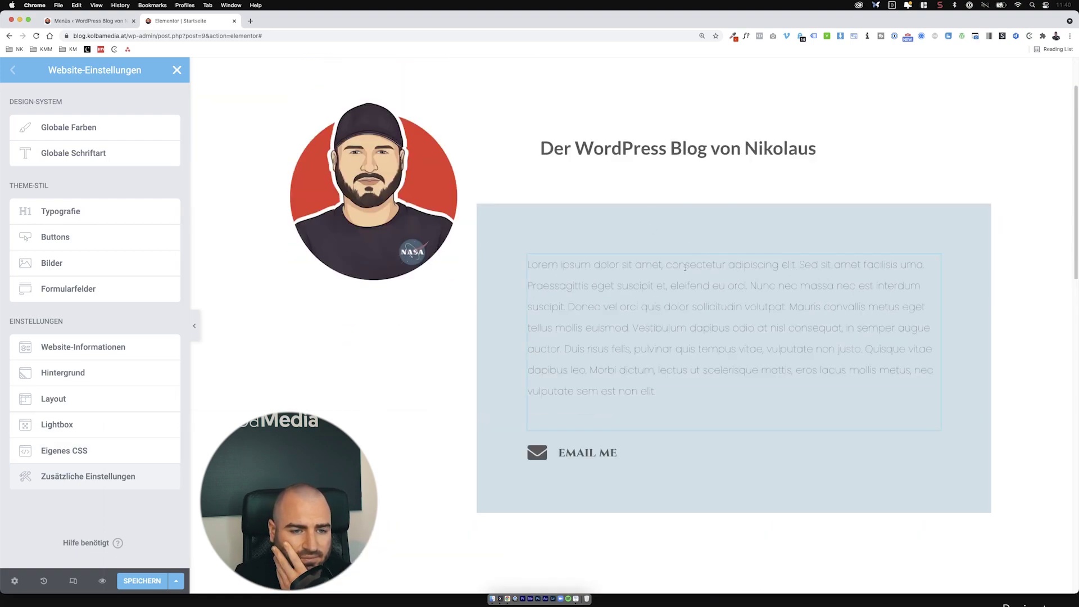
{"action": "left_click", "coordinate": [142, 581]}
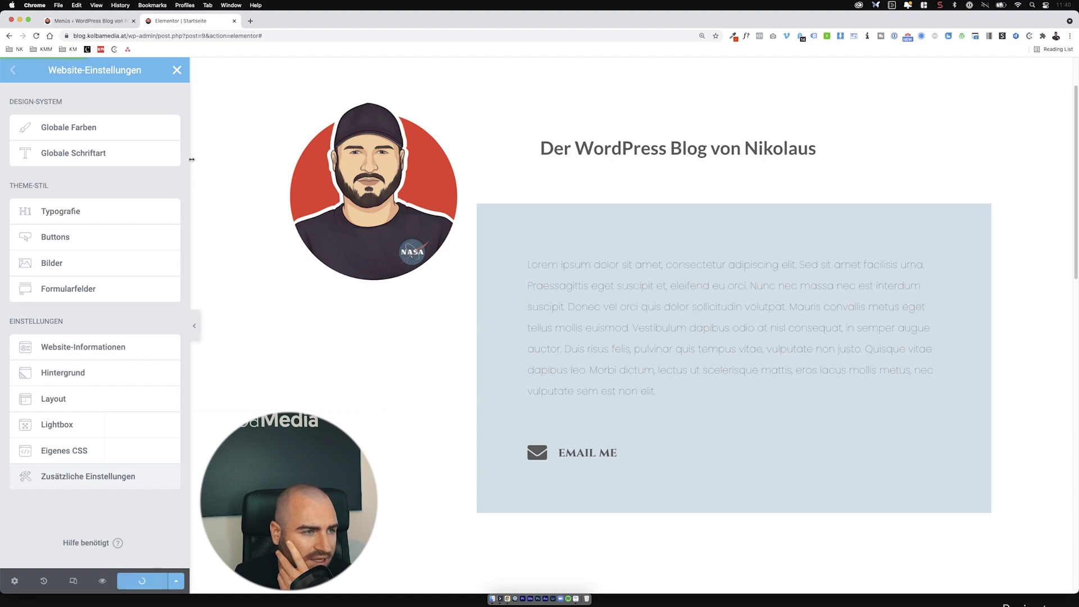
{"action": "left_click", "coordinate": [177, 70]}
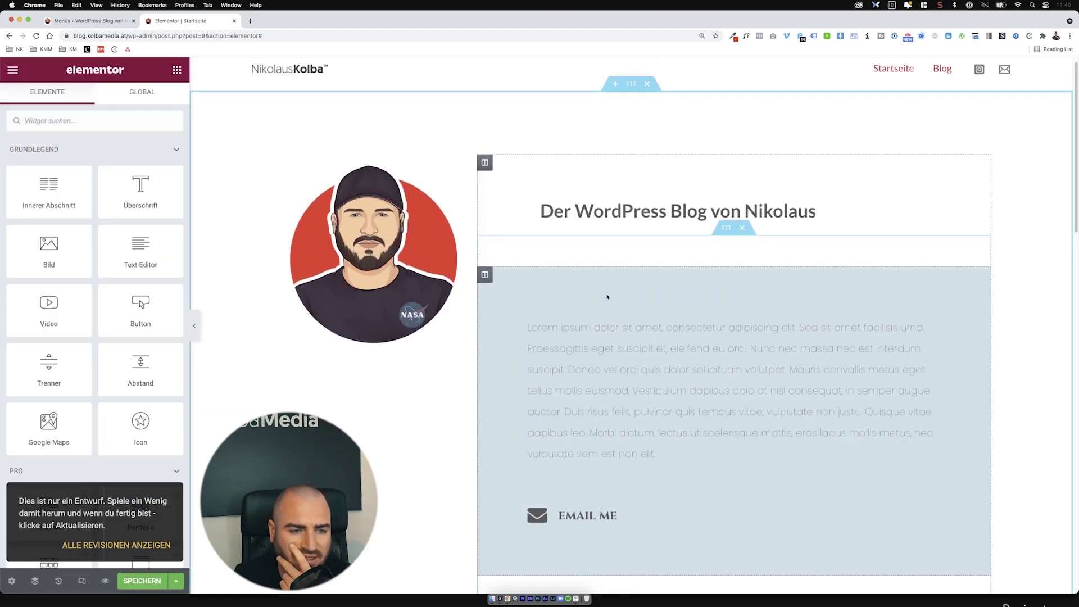
{"action": "left_click", "coordinate": [607, 299]}
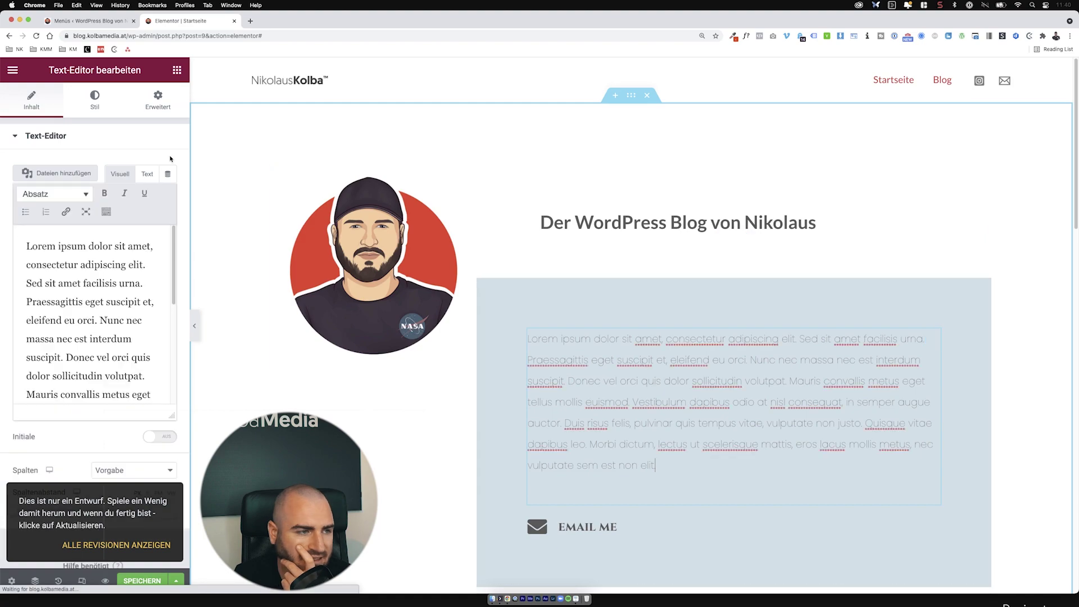
Step: Reset the intro text's typography to the default
{"action": "left_click", "coordinate": [95, 100]}
{"action": "left_click", "coordinate": [168, 220]}
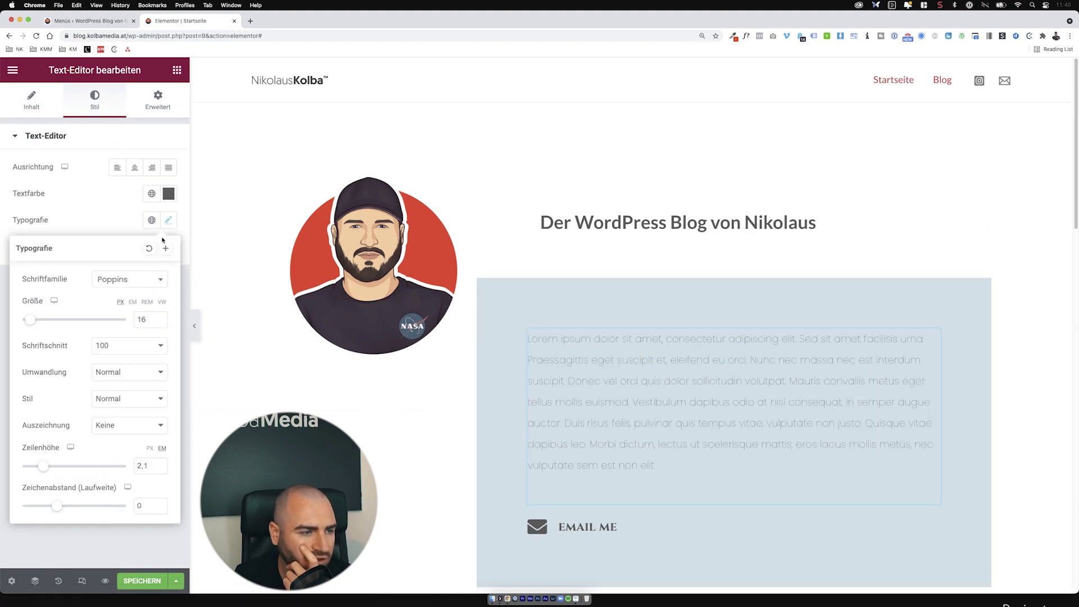
{"action": "left_click", "coordinate": [149, 248]}
Step: Give the 'email me' list item's text the global Primary font
{"action": "left_click", "coordinate": [626, 481]}
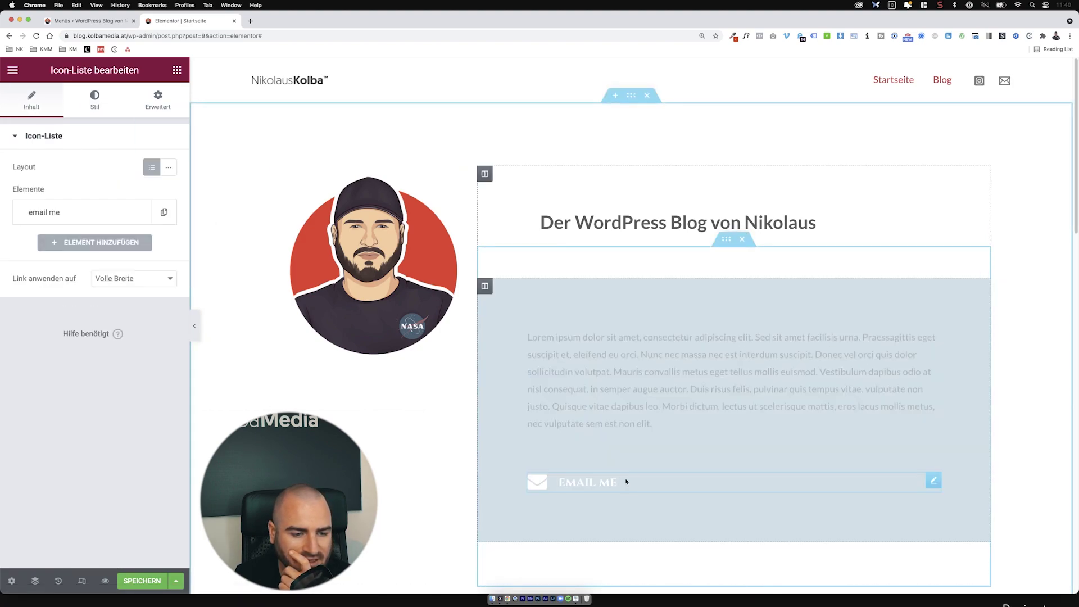
{"action": "left_click", "coordinate": [94, 100]}
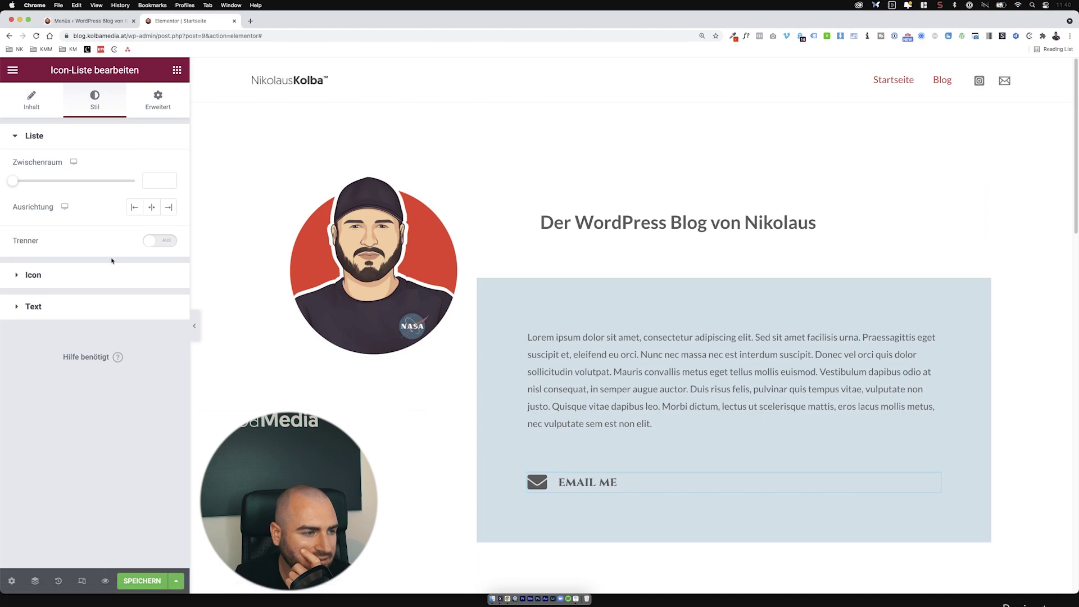
{"action": "left_click", "coordinate": [103, 302]}
{"action": "left_click", "coordinate": [152, 322]}
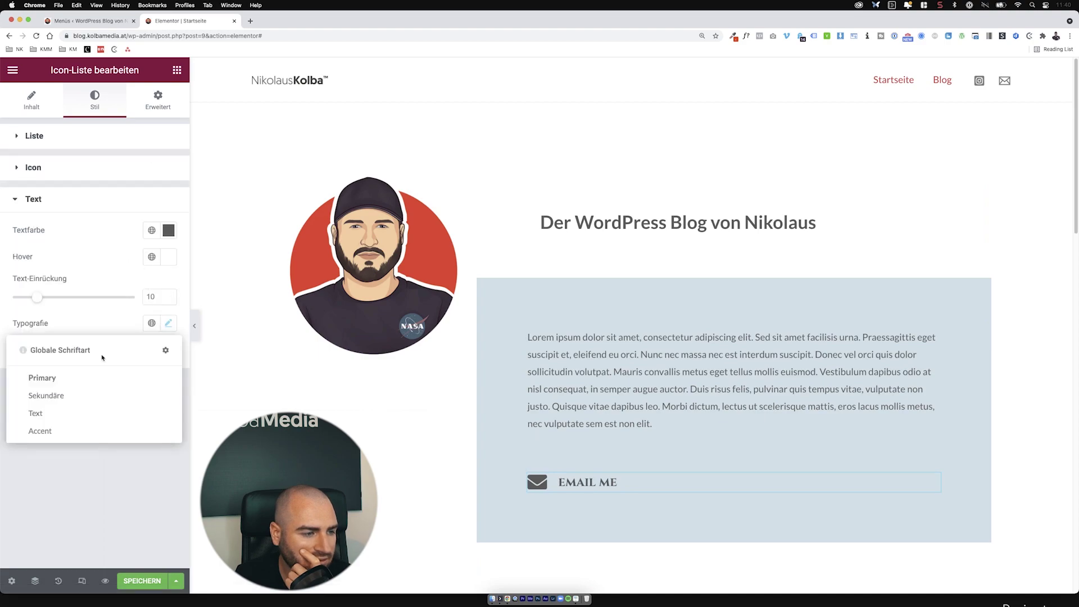
{"action": "left_click", "coordinate": [93, 373]}
Step: Delete the Online courses and Customer Review sections
{"action": "scroll", "coordinate": [622, 344], "scroll_direction": "down", "scroll_amount": 9}
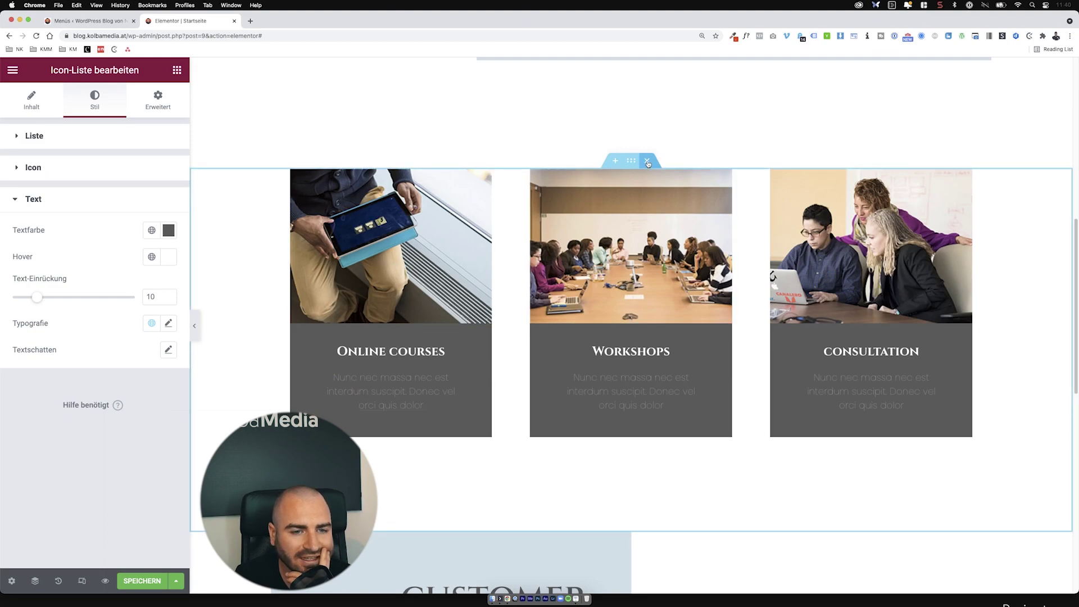
{"action": "left_click", "coordinate": [648, 162]}
{"action": "left_click", "coordinate": [647, 164]}
{"action": "scroll", "coordinate": [619, 309], "scroll_direction": "up", "scroll_amount": 5}
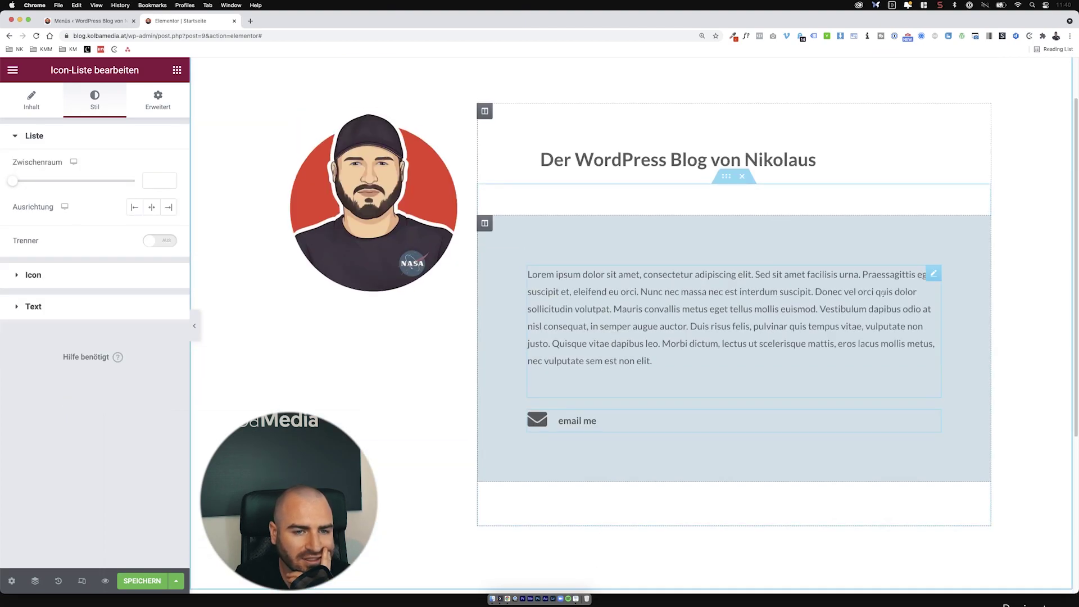
{"action": "scroll", "coordinate": [489, 270], "scroll_direction": "up", "scroll_amount": 2}
{"action": "scroll", "coordinate": [602, 407], "scroll_direction": "down", "scroll_amount": 6}
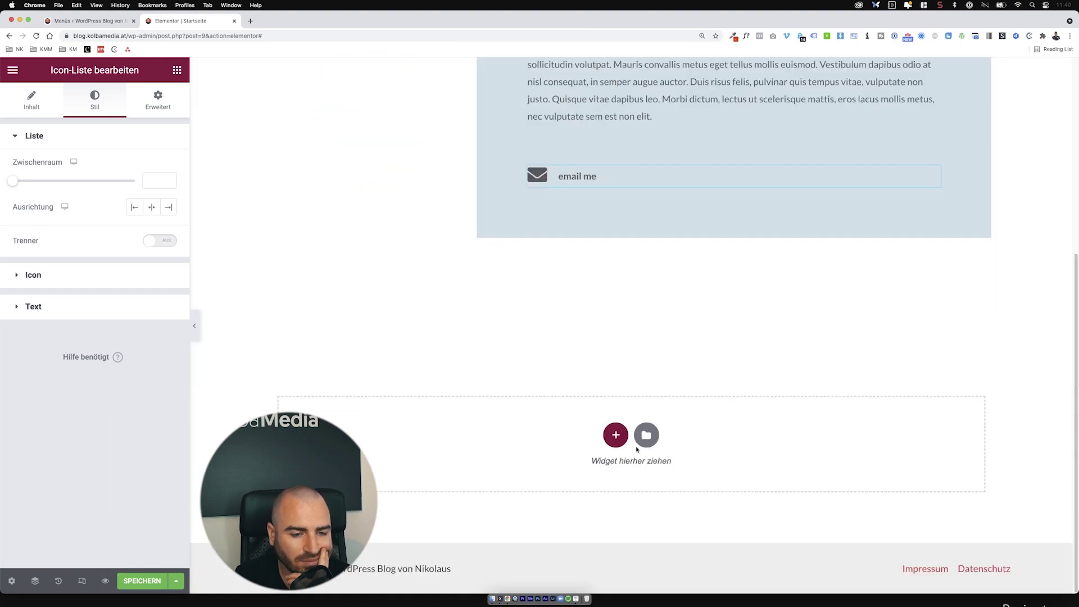
Step: Search the widgets for 'post', dismiss the Posts Pro popup, and cancel the new section
{"action": "left_click", "coordinate": [614, 436]}
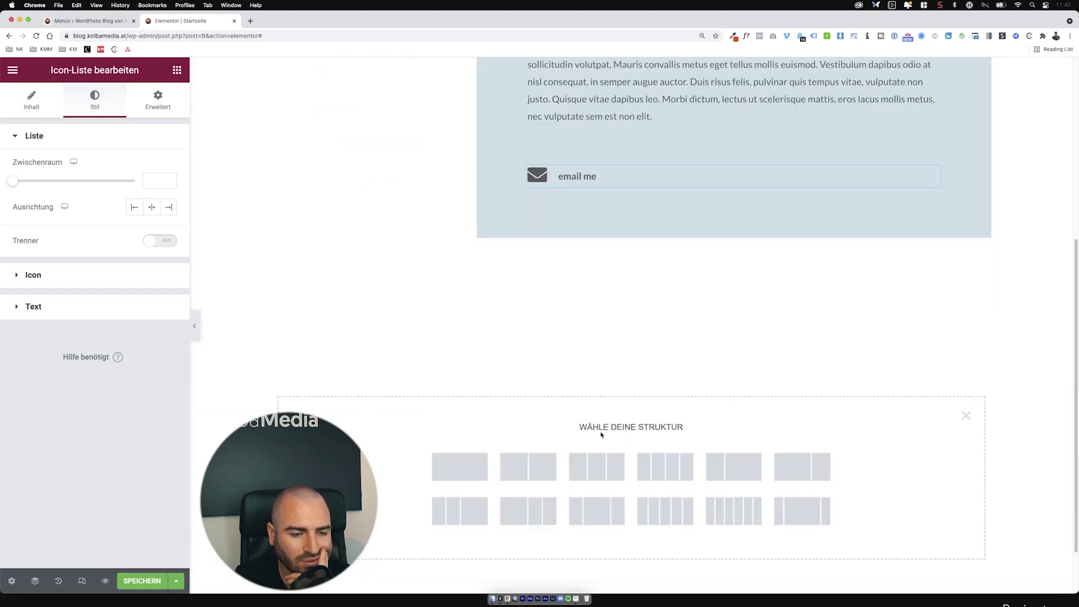
{"action": "left_click", "coordinate": [177, 70]}
{"action": "left_click", "coordinate": [108, 120]}
{"action": "type", "text": "p"}
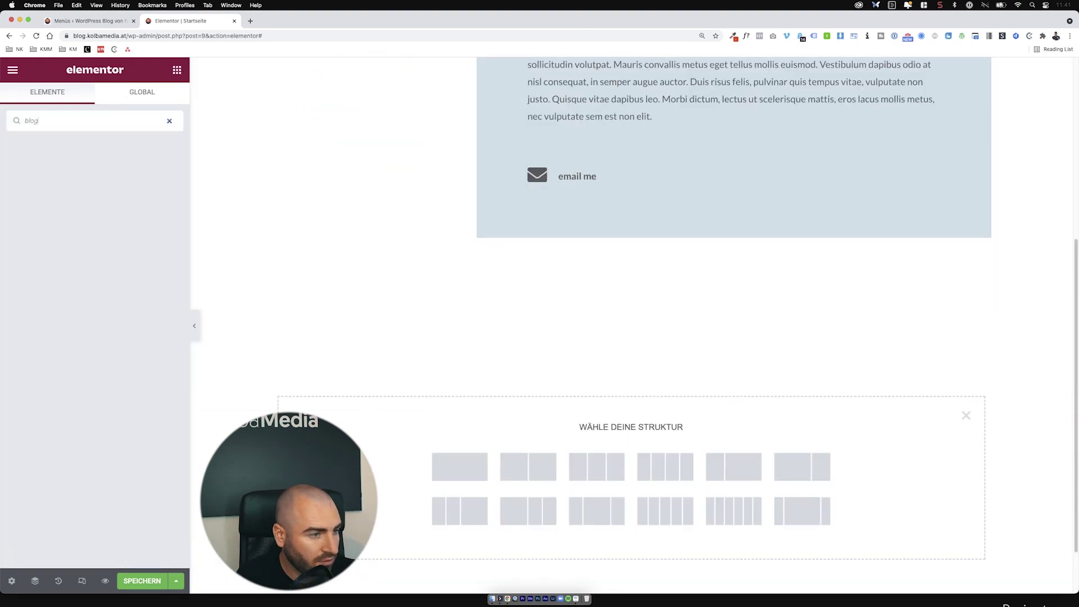
{"action": "type", "text": "ost"}
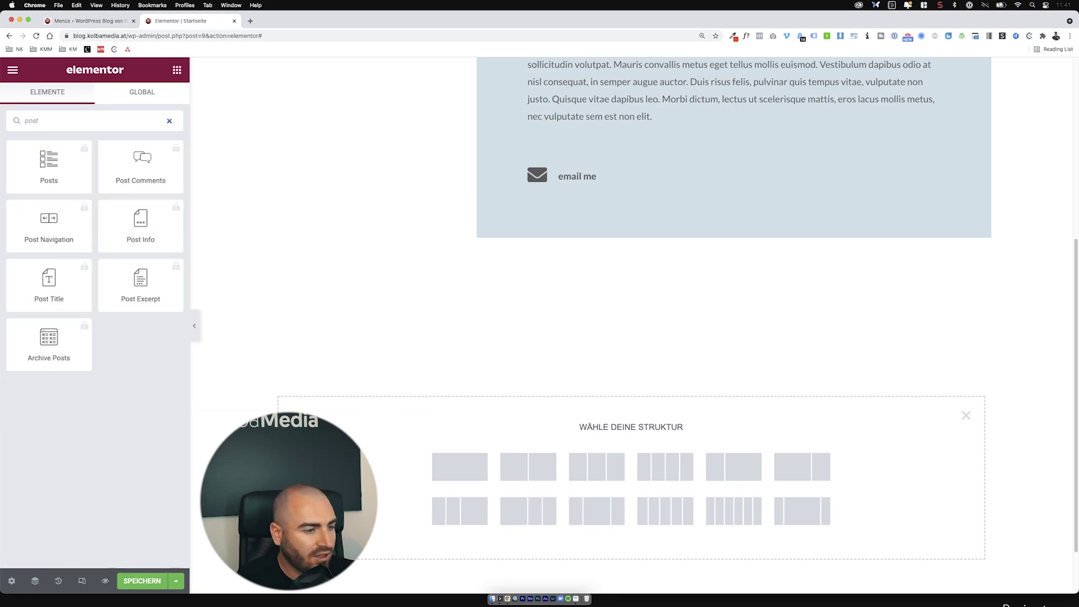
{"action": "left_click", "coordinate": [48, 167]}
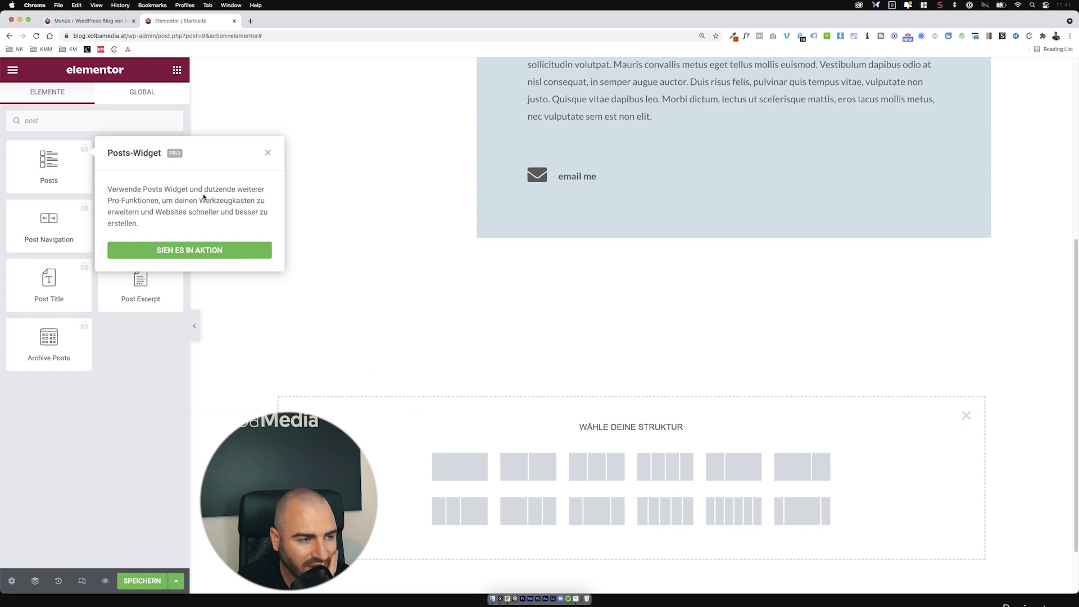
{"action": "left_click", "coordinate": [267, 152]}
{"action": "double_click", "coordinate": [31, 118]}
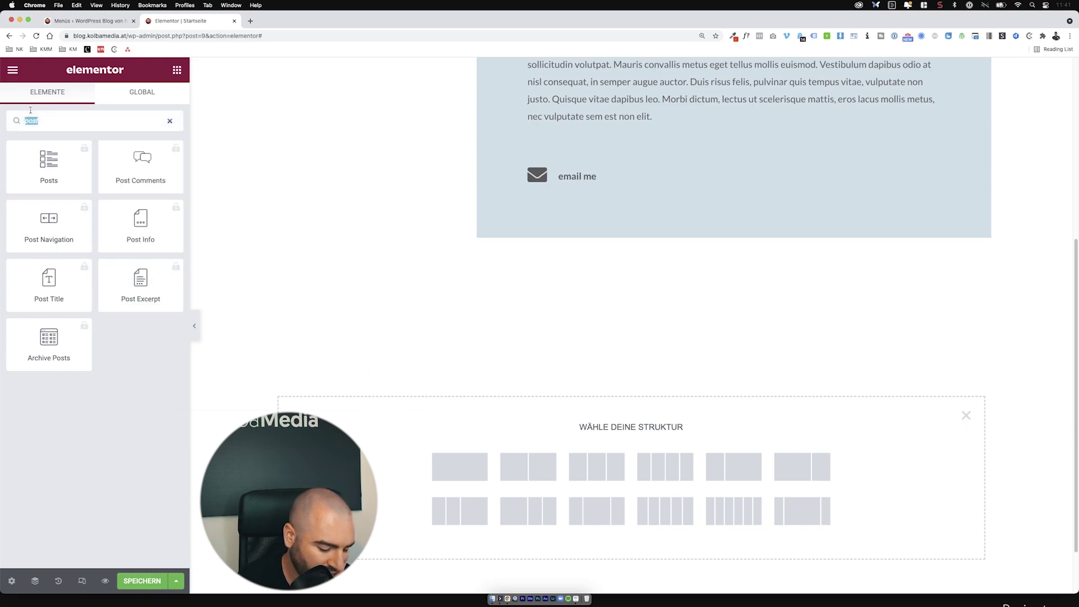
{"action": "key", "text": "BackSpace"}
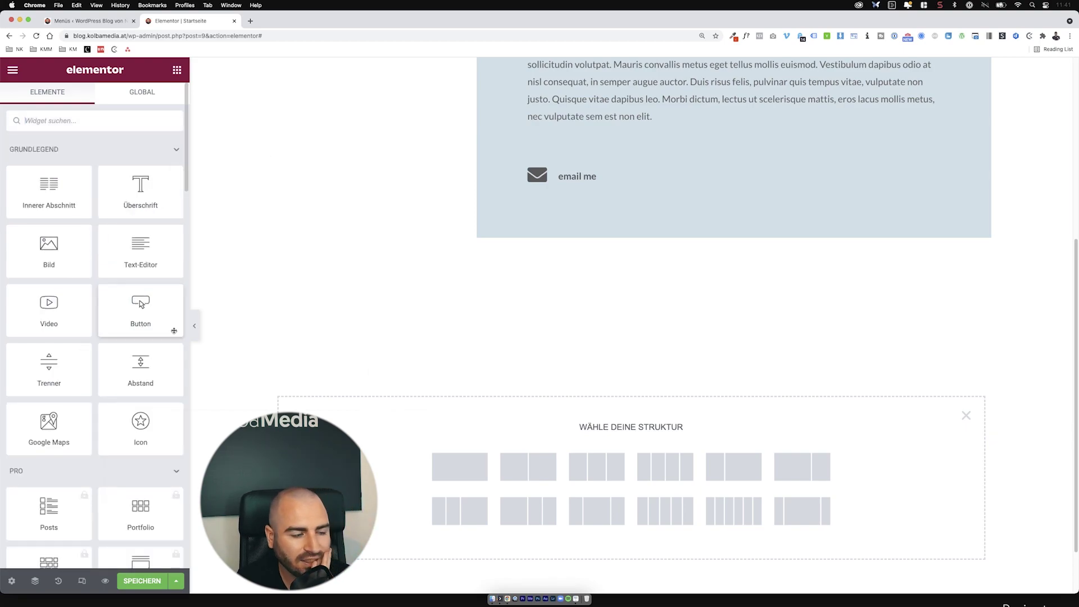
{"action": "left_click", "coordinate": [965, 415]}
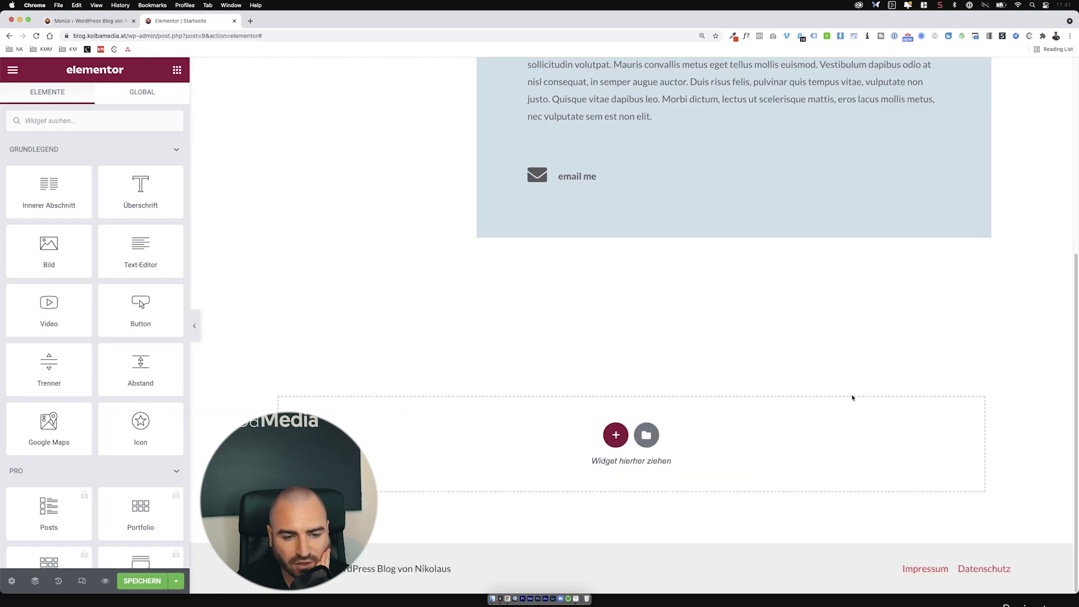
Step: Collapse the Grundlegend widget category and save the homepage
{"action": "scroll", "coordinate": [571, 347], "scroll_direction": "up", "scroll_amount": 8}
{"action": "scroll", "coordinate": [522, 489], "scroll_direction": "down", "scroll_amount": 5}
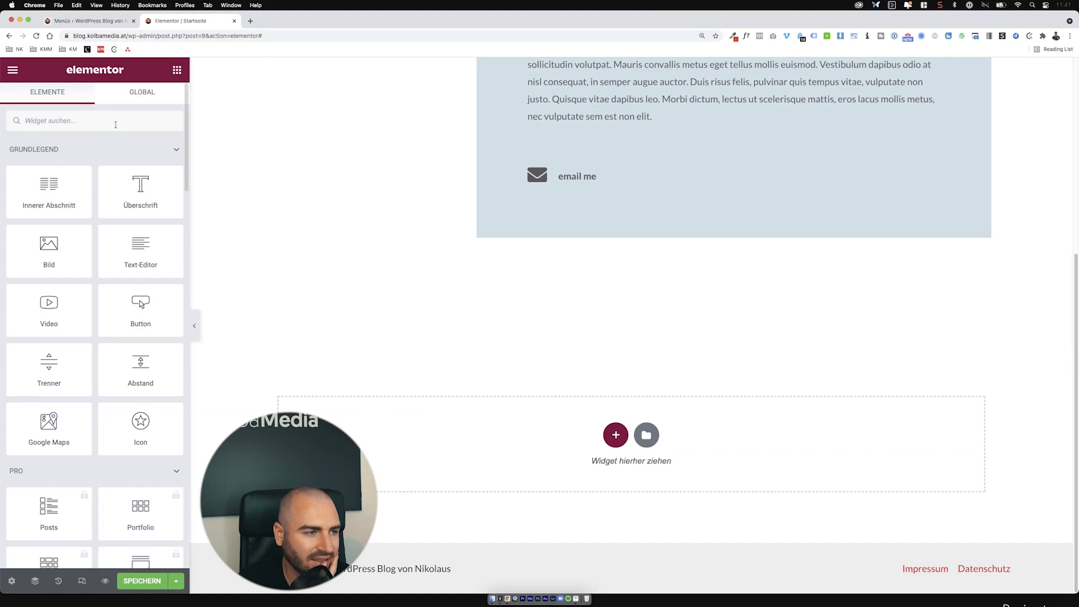
{"action": "scroll", "coordinate": [112, 362], "scroll_direction": "down", "scroll_amount": 10}
{"action": "scroll", "coordinate": [113, 362], "scroll_direction": "up", "scroll_amount": 10}
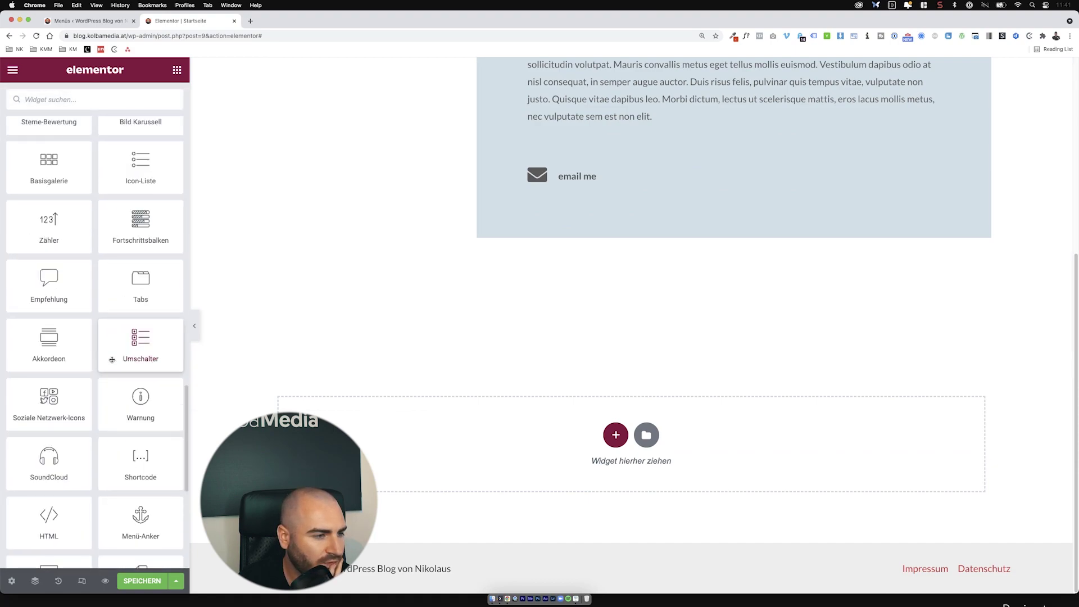
{"action": "scroll", "coordinate": [113, 362], "scroll_direction": "up", "scroll_amount": 3}
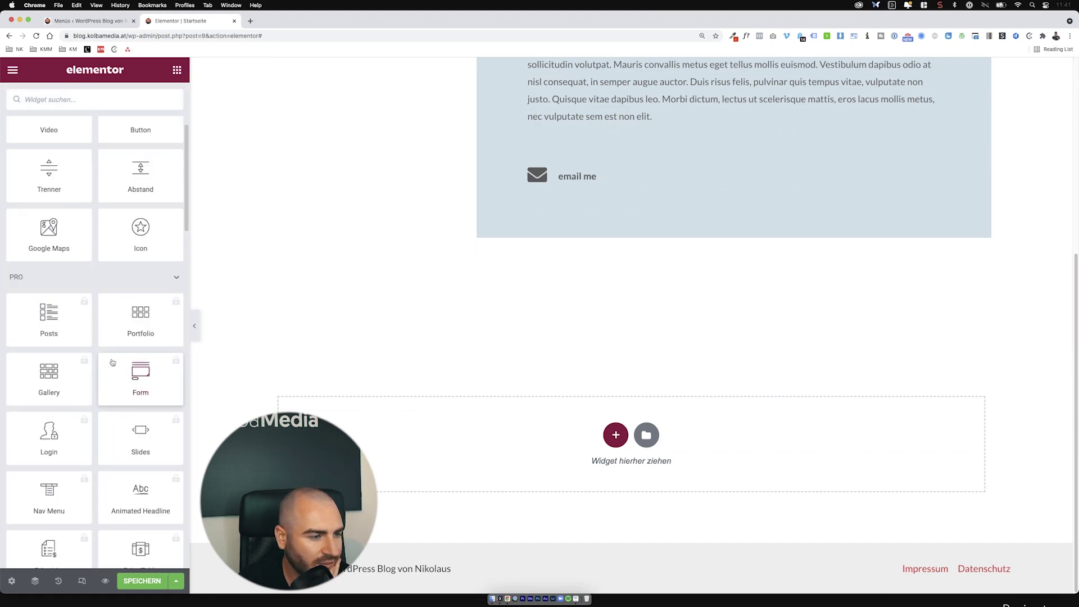
{"action": "scroll", "coordinate": [84, 337], "scroll_direction": "up", "scroll_amount": 4}
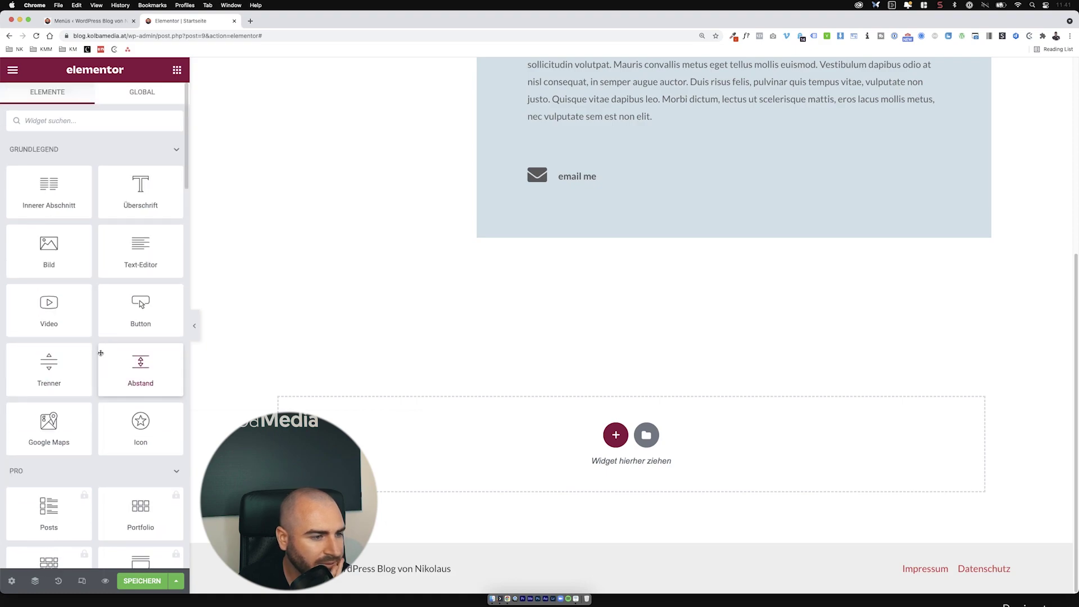
{"action": "left_click", "coordinate": [67, 149]}
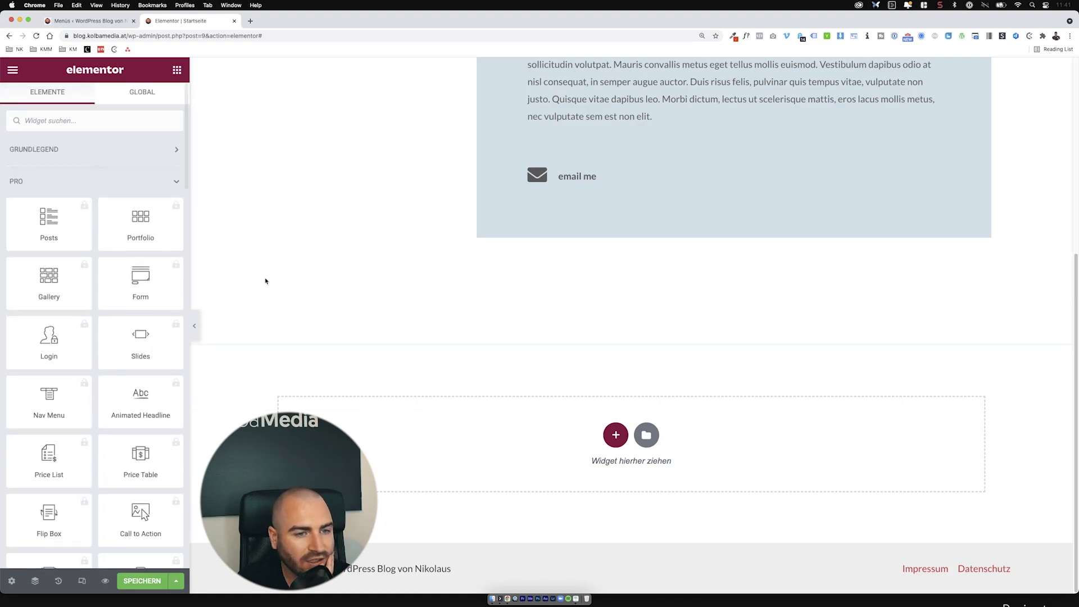
{"action": "scroll", "coordinate": [265, 279], "scroll_direction": "up", "scroll_amount": 5}
{"action": "left_click", "coordinate": [142, 581]}
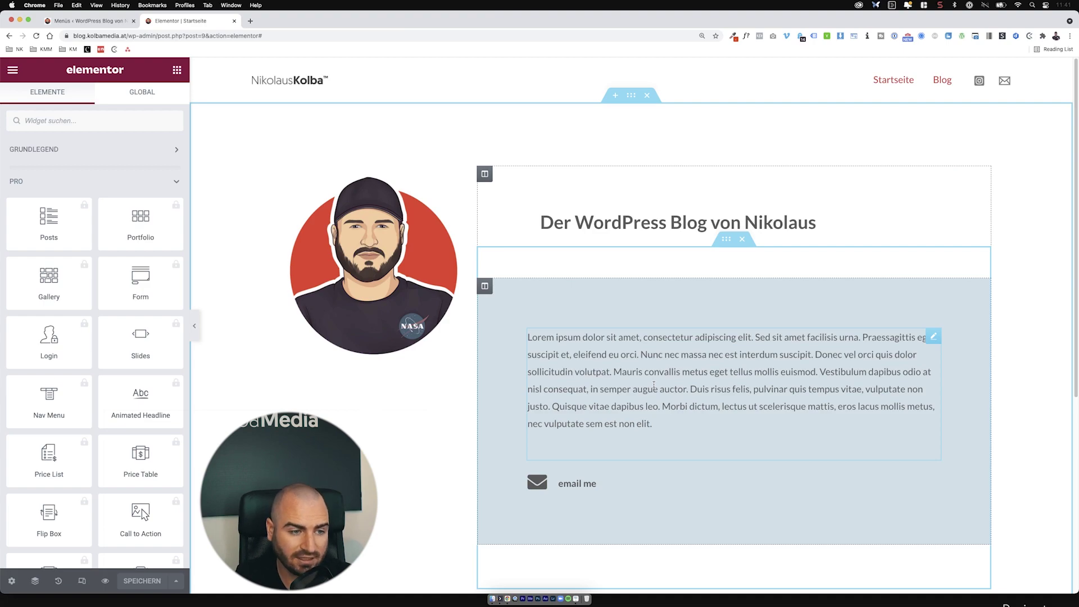
{"action": "scroll", "coordinate": [653, 384], "scroll_direction": "down", "scroll_amount": 5}
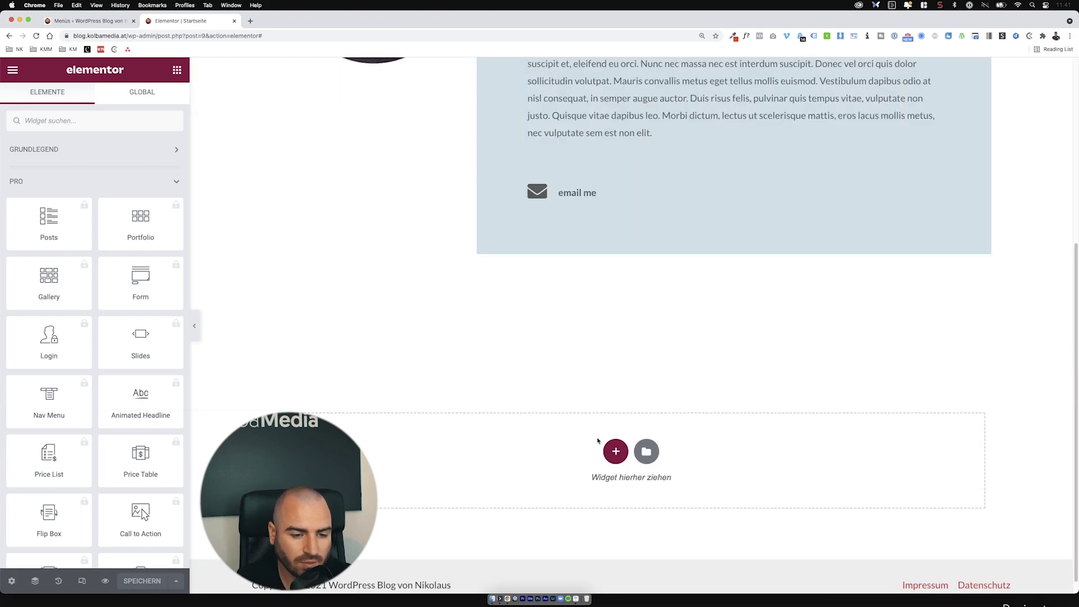
Step: Add a two-column section and drop an image and a heading into its left column
{"action": "left_click", "coordinate": [614, 450]}
{"action": "left_click", "coordinate": [548, 472]}
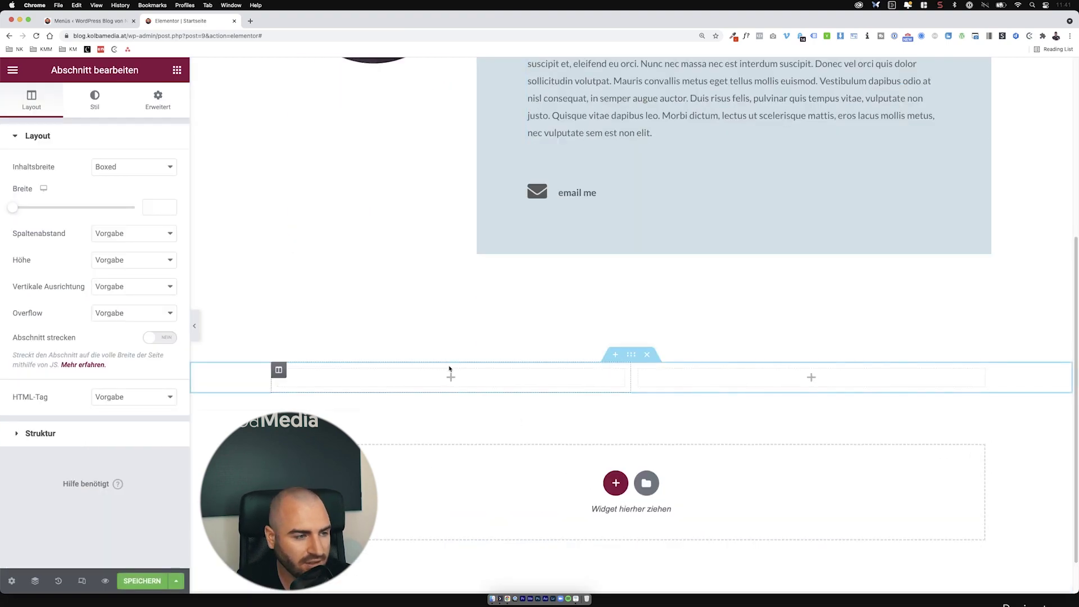
{"action": "left_click", "coordinate": [177, 71]}
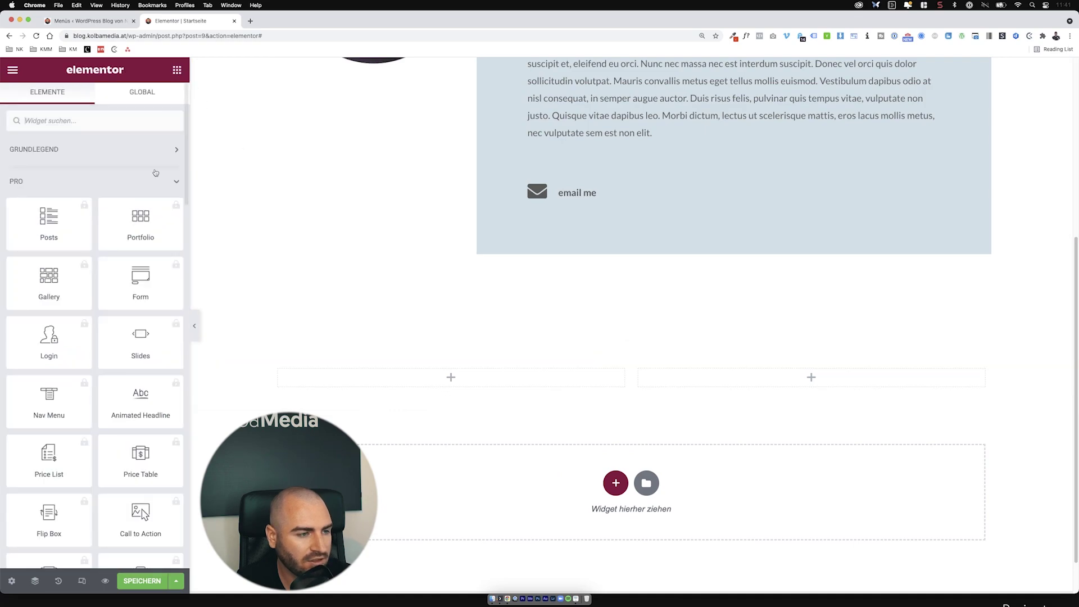
{"action": "left_click", "coordinate": [108, 150]}
{"action": "left_click_drag", "start_coordinate": [50, 245], "coordinate": [439, 364]}
{"action": "left_click_drag", "start_coordinate": [170, 208], "coordinate": [508, 387]}
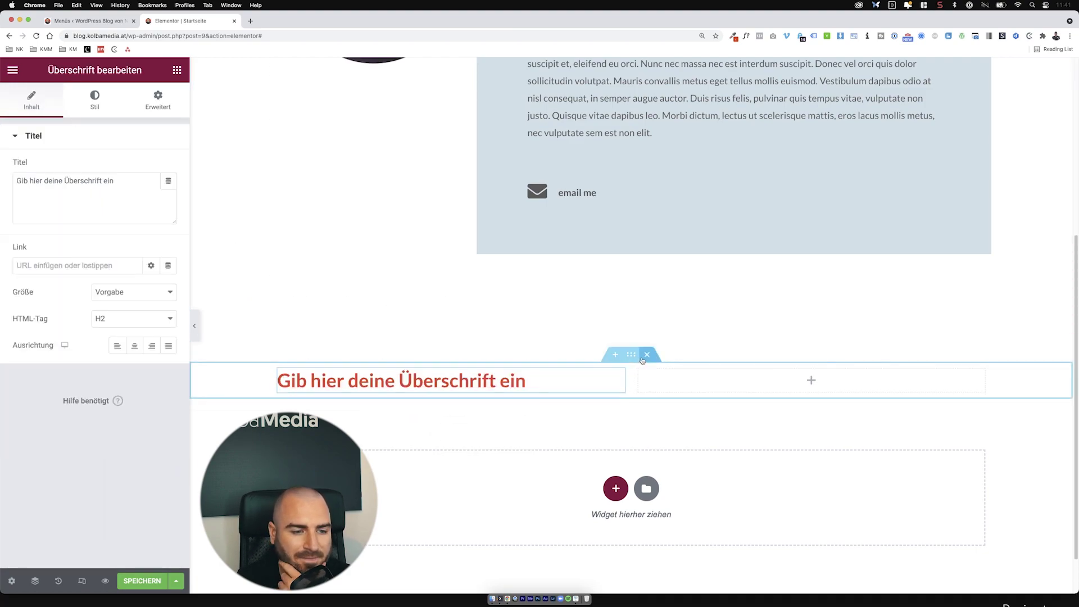
Step: Delete the trial two-column section and save the homepage
{"action": "left_click", "coordinate": [564, 362]}
{"action": "scroll", "coordinate": [576, 383], "scroll_direction": "up", "scroll_amount": 5}
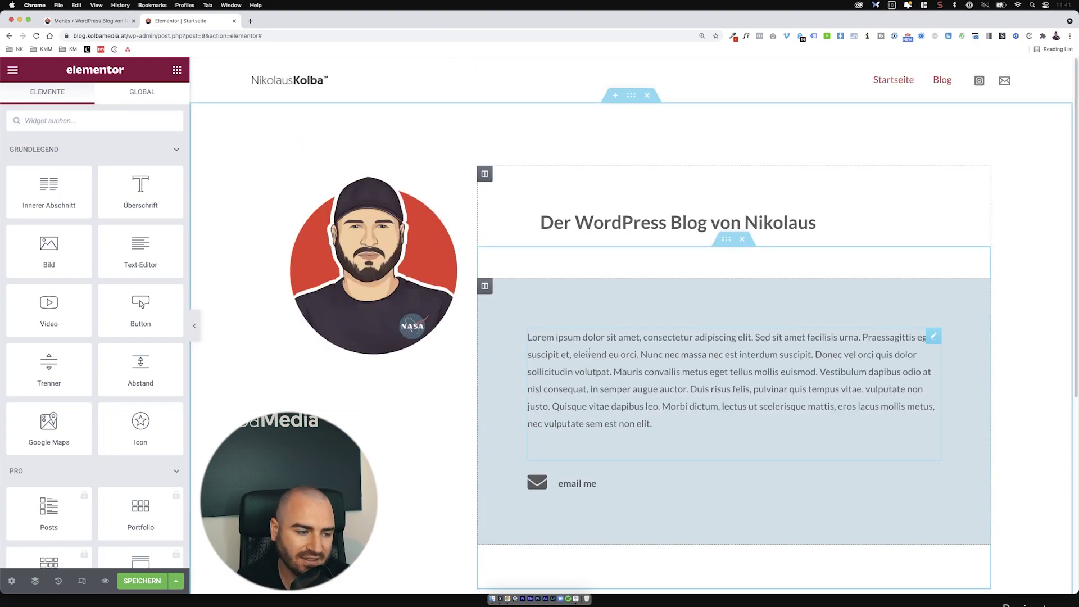
{"action": "left_click", "coordinate": [134, 587]}
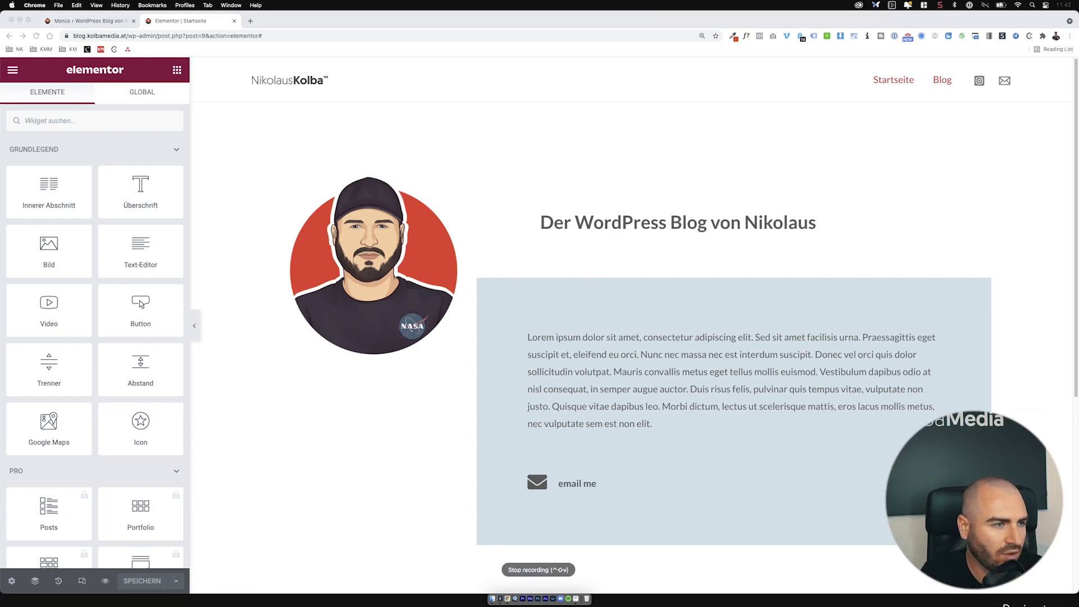
Step: Close the Elementor editor tab and go to Beiträge > Kategorien
{"action": "left_click", "coordinate": [90, 21]}
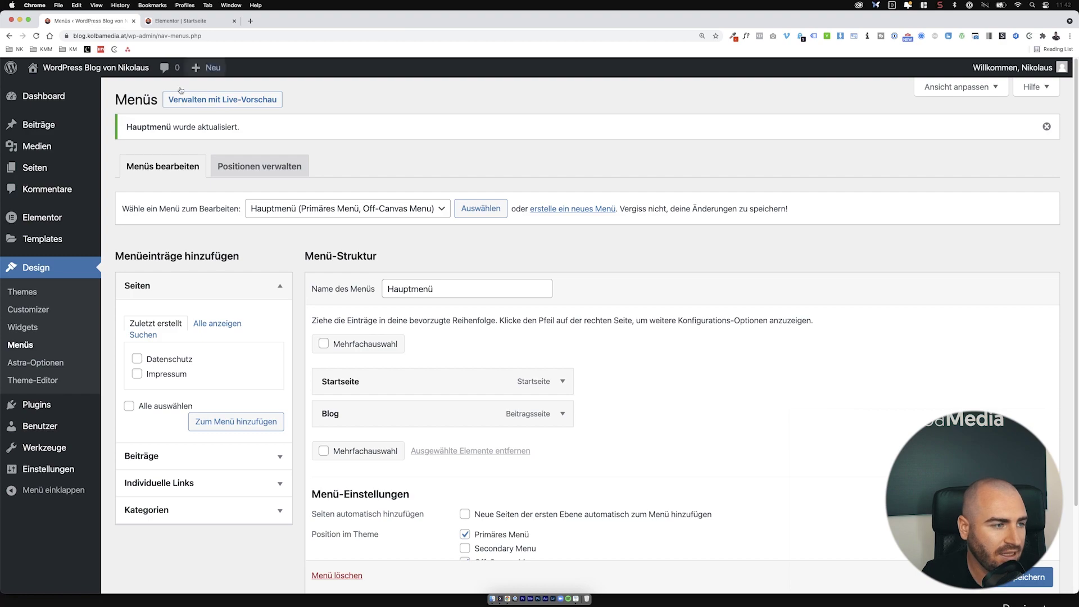
{"action": "left_click", "coordinate": [92, 132]}
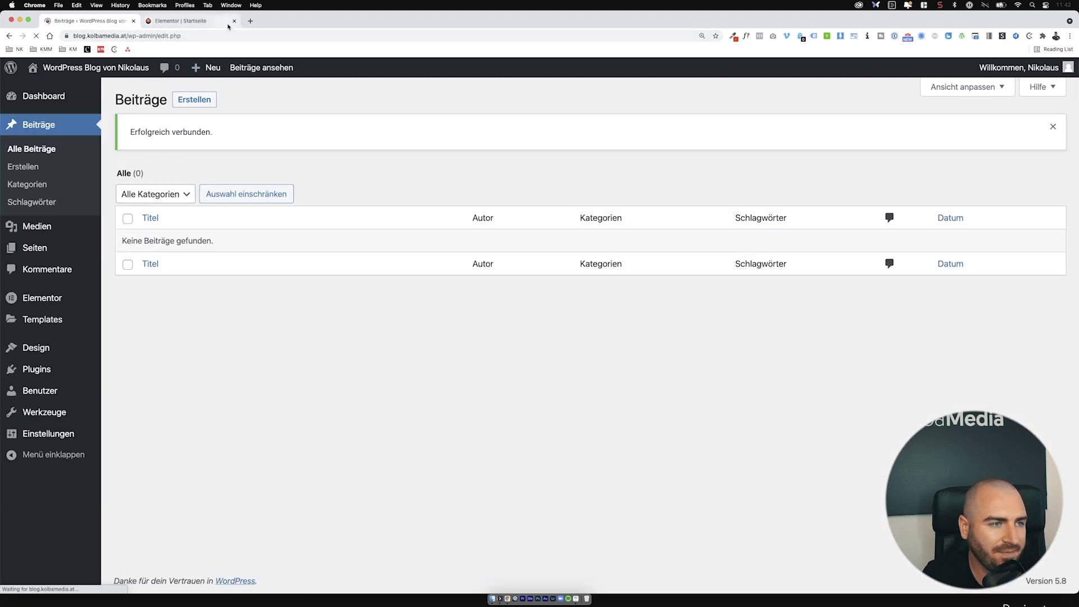
{"action": "left_click", "coordinate": [234, 21]}
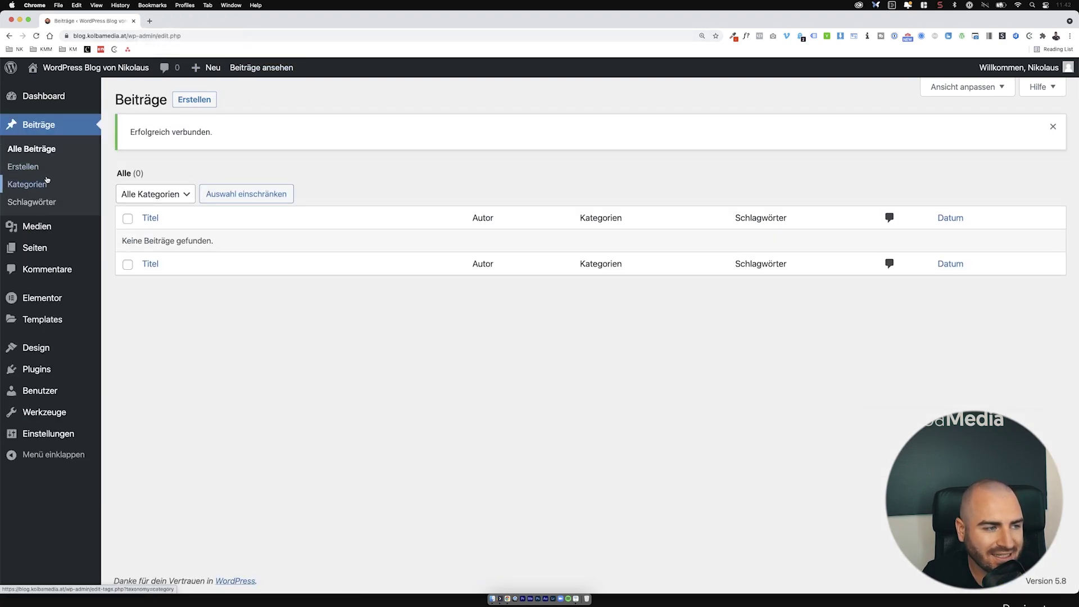
{"action": "left_click", "coordinate": [28, 184]}
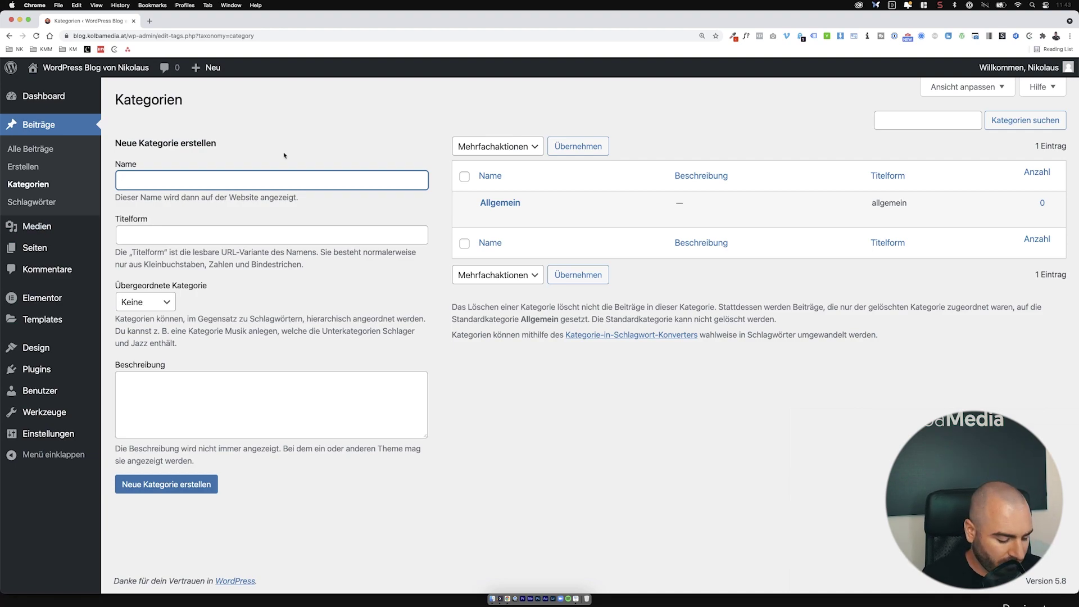
Step: Create the category WordPress and a subcategory Themes under it
{"action": "type", "text": "WordPress"}
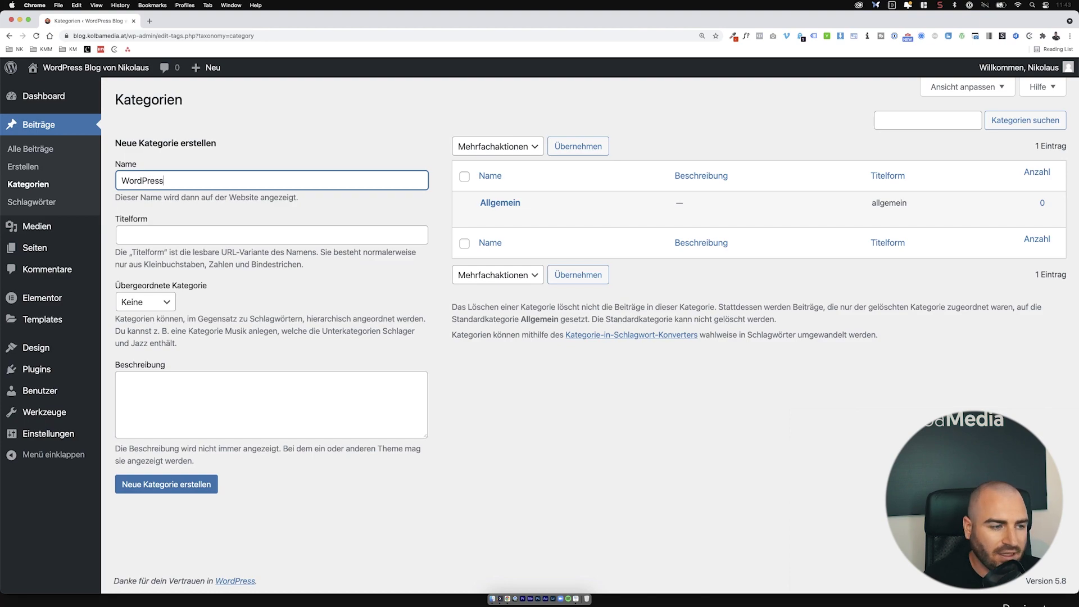
{"action": "left_click", "coordinate": [194, 484]}
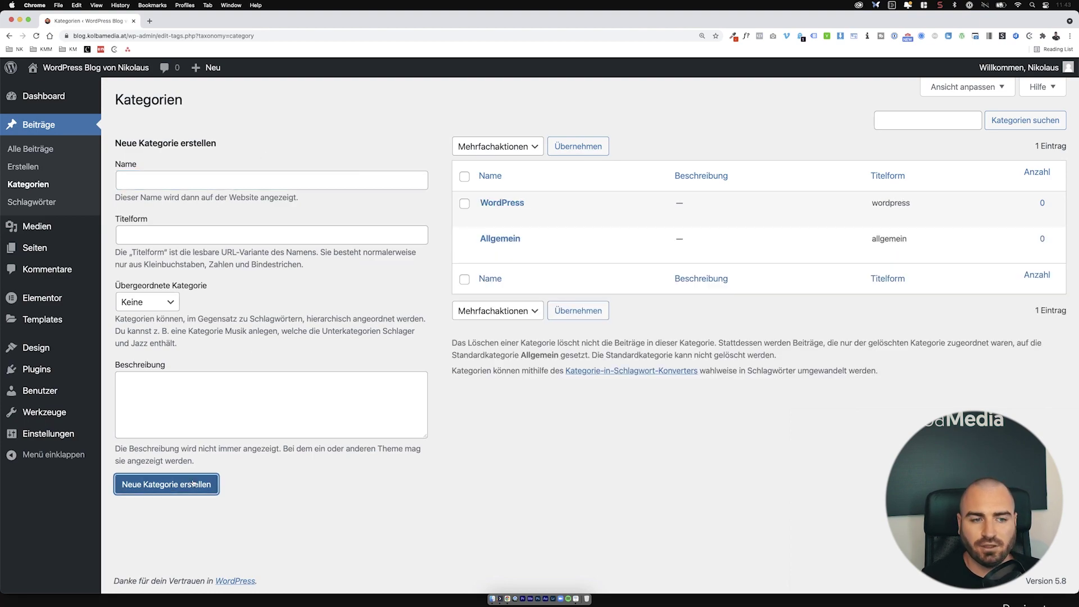
{"action": "left_click", "coordinate": [184, 185]}
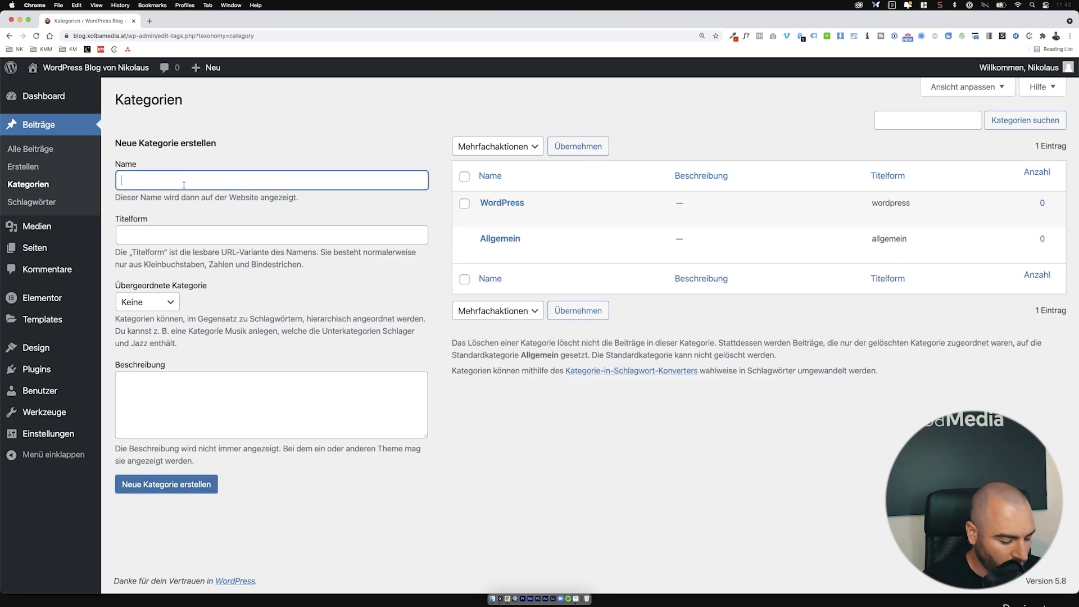
{"action": "type", "text": "Themes"}
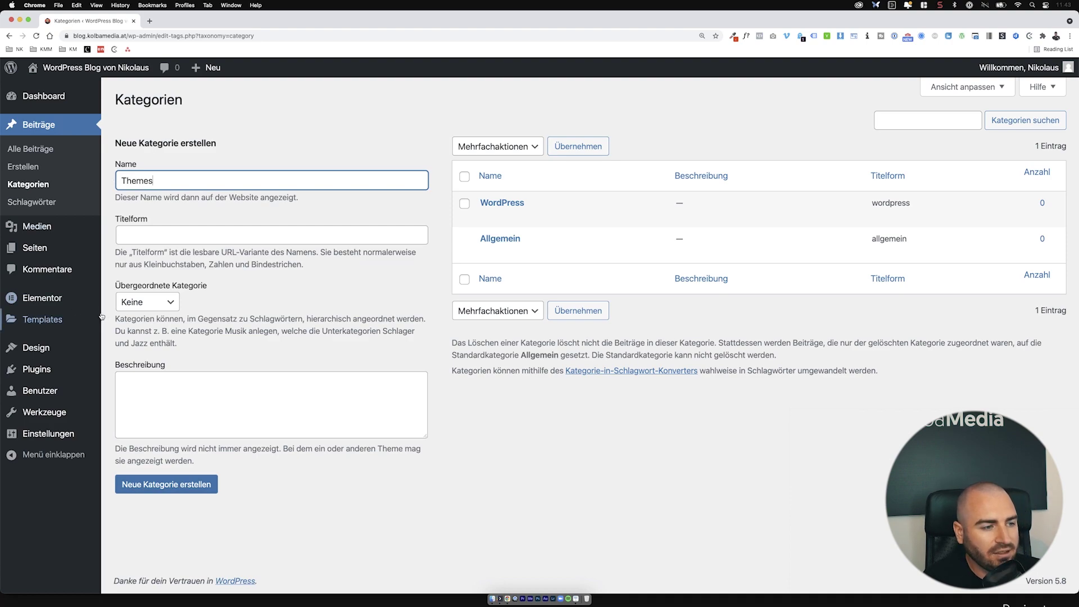
{"action": "left_click", "coordinate": [148, 302]}
{"action": "left_click", "coordinate": [144, 317]}
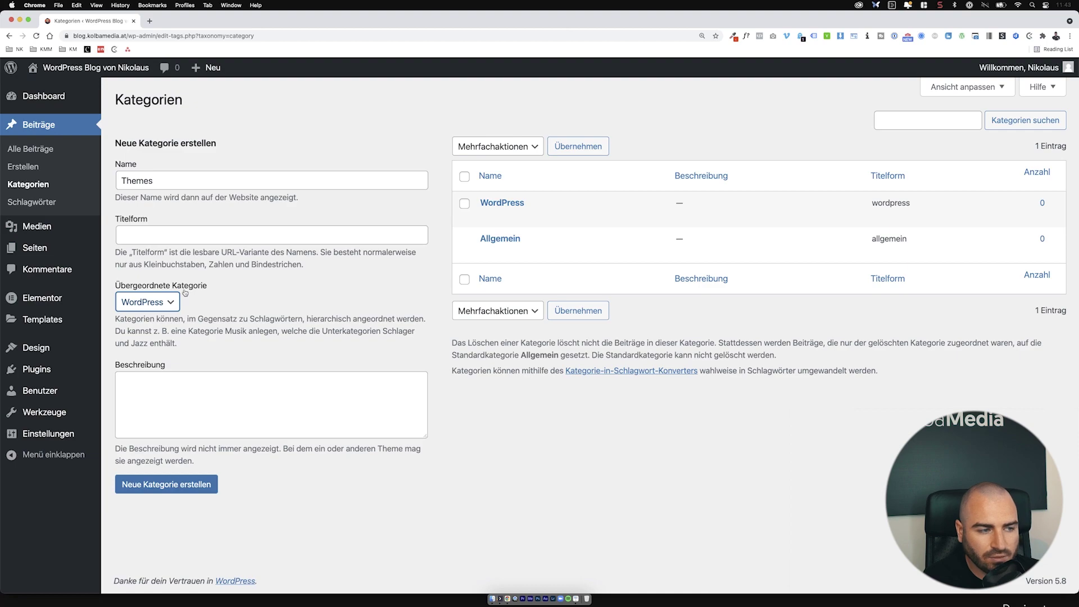
{"action": "left_click", "coordinate": [193, 489]}
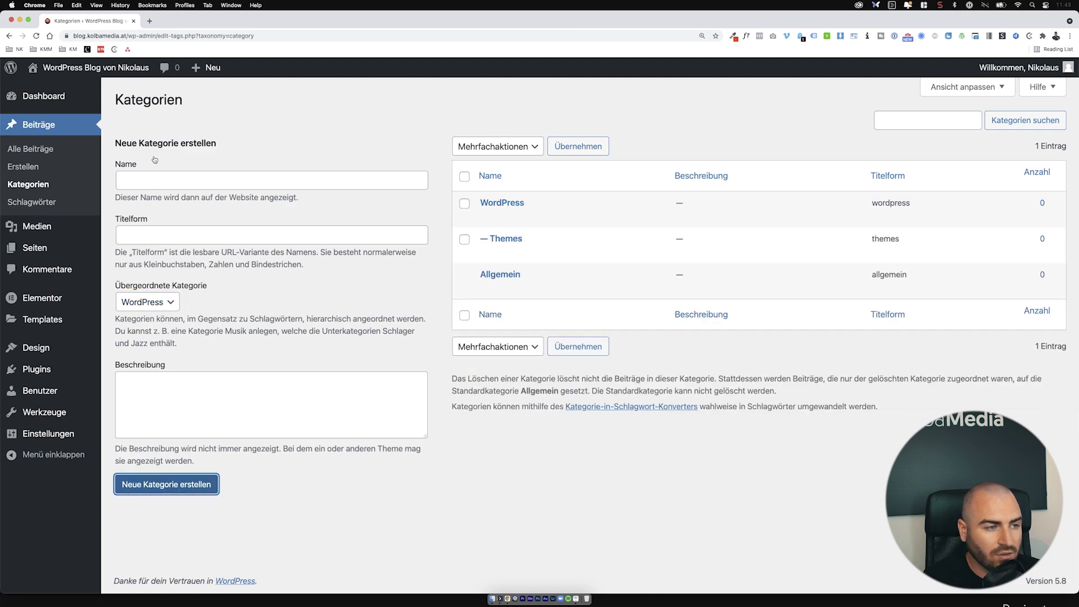
Step: Add Plugins and Marketing as WordPress subcategories, then show all posts
{"action": "left_click", "coordinate": [150, 186]}
{"action": "type", "text": "Plugins"}
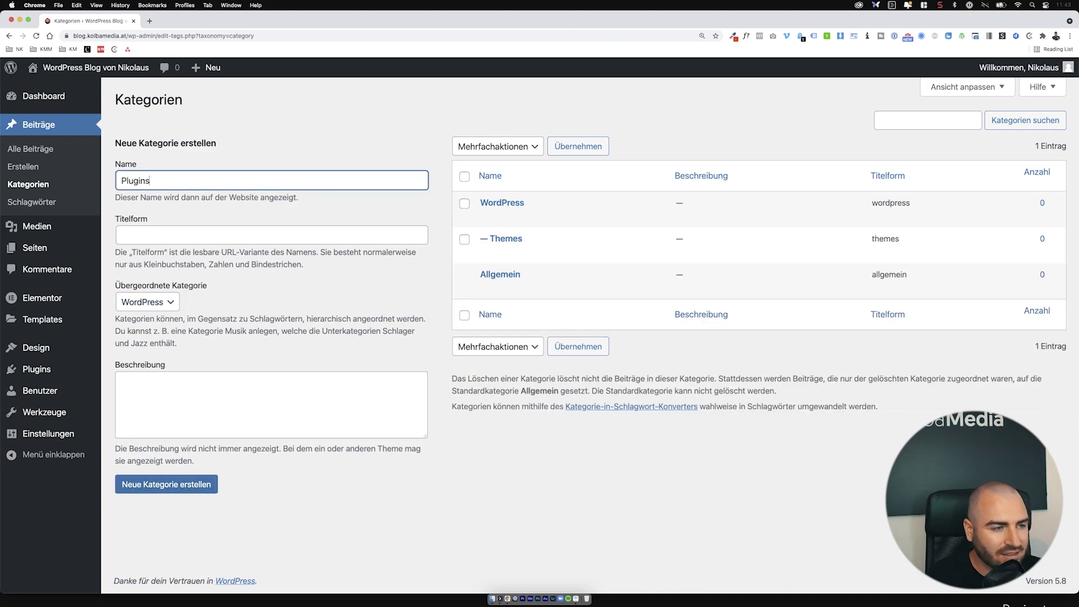
{"action": "left_click", "coordinate": [198, 480]}
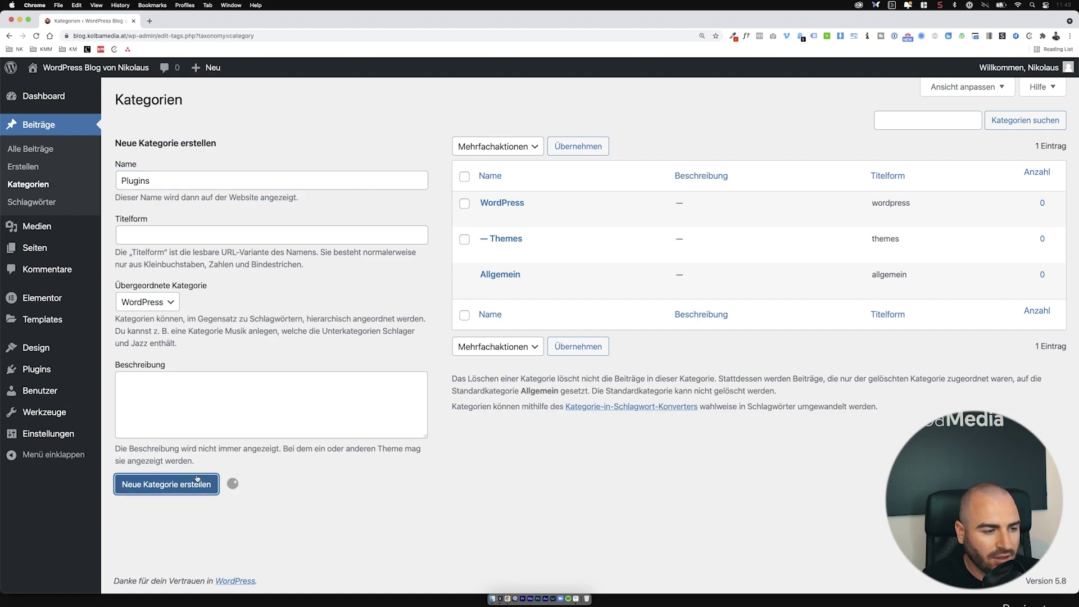
{"action": "left_click", "coordinate": [217, 186]}
{"action": "type", "text": "Marketing"}
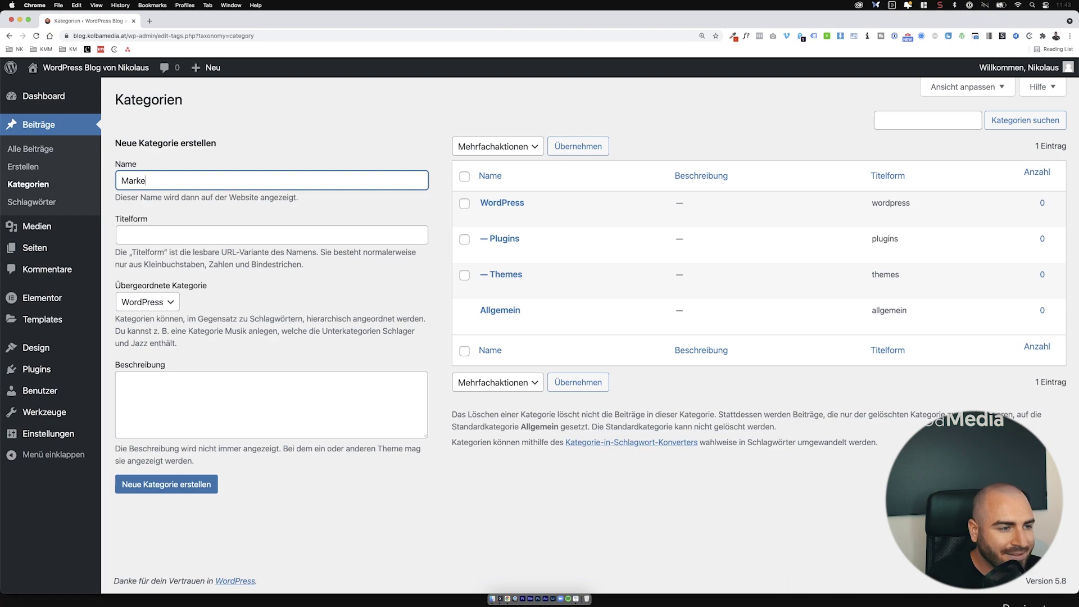
{"action": "left_click", "coordinate": [194, 483]}
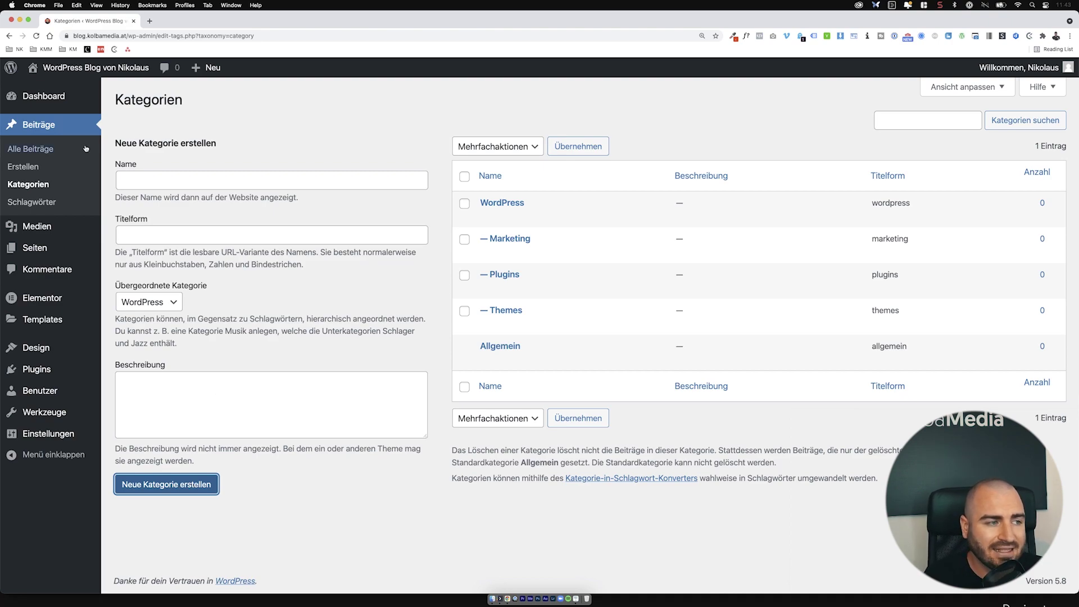
{"action": "left_click", "coordinate": [53, 153]}
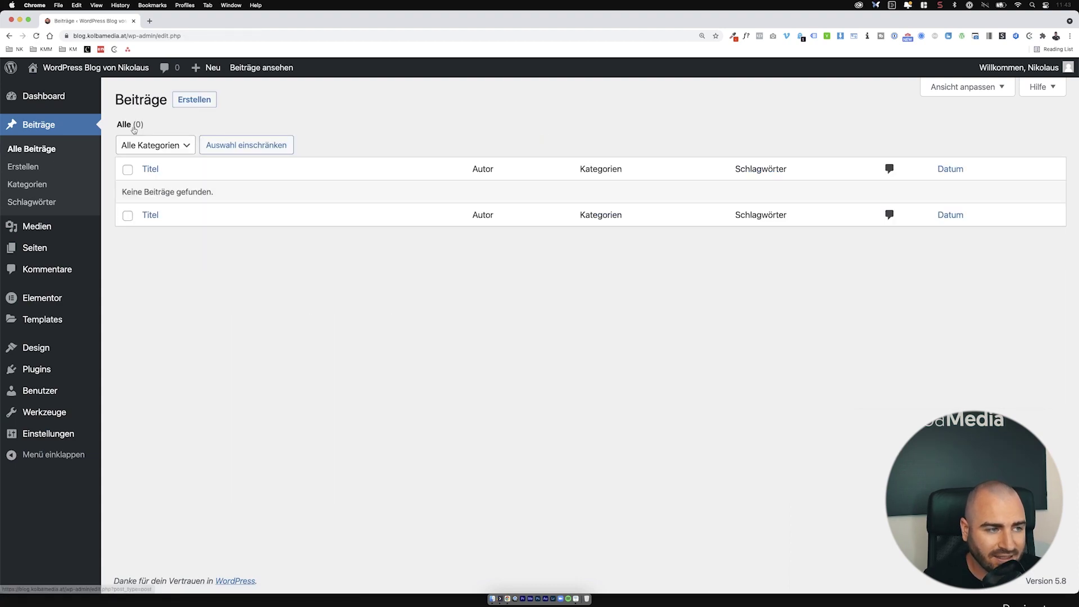
Step: Create a new post titled 'One Page Webseite mit Elementor erstellen'
{"action": "left_click", "coordinate": [205, 104]}
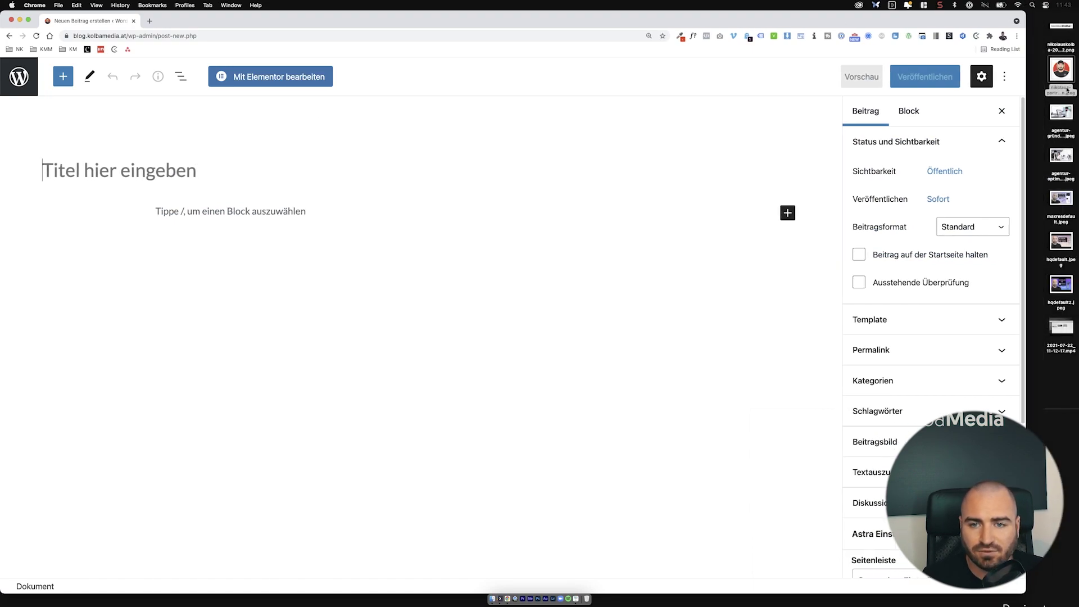
{"action": "left_click", "coordinate": [1060, 201]}
{"action": "key", "text": "space"}
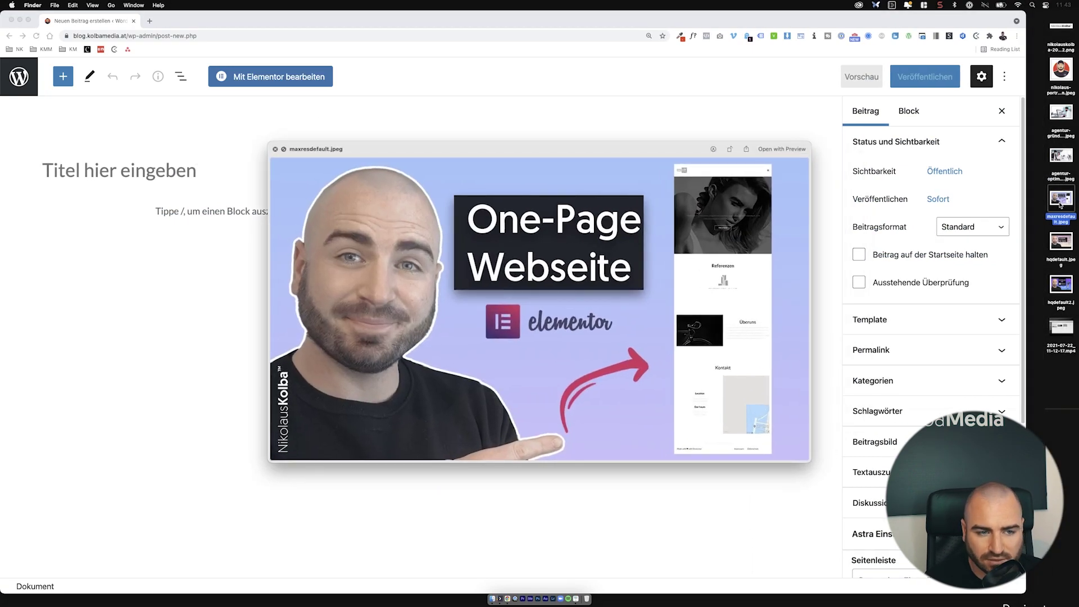
{"action": "key", "text": "space"}
{"action": "left_click", "coordinate": [220, 169]}
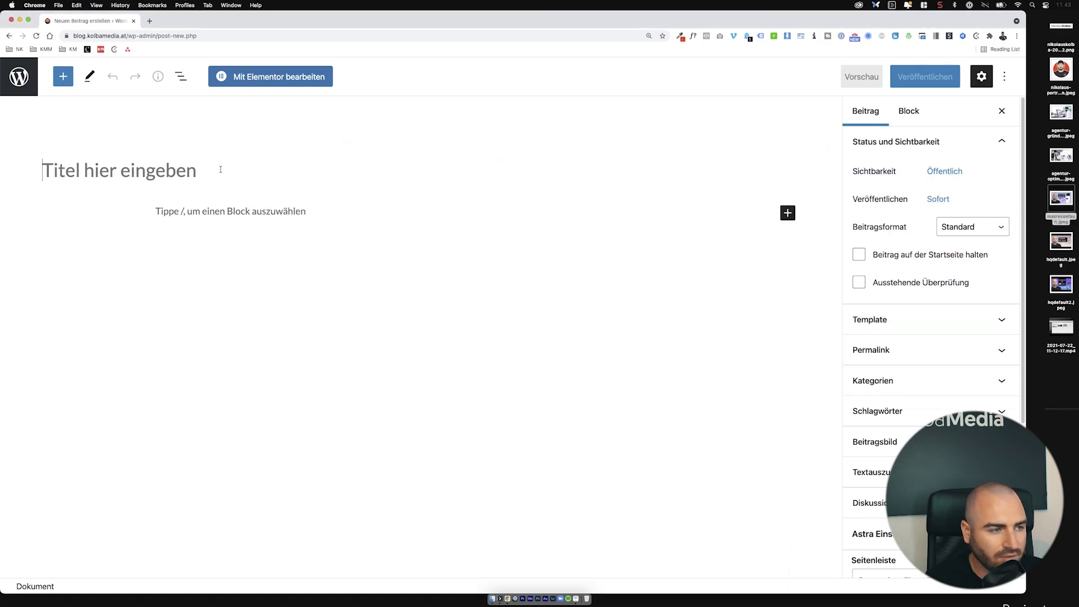
{"action": "type", "text": "One"}
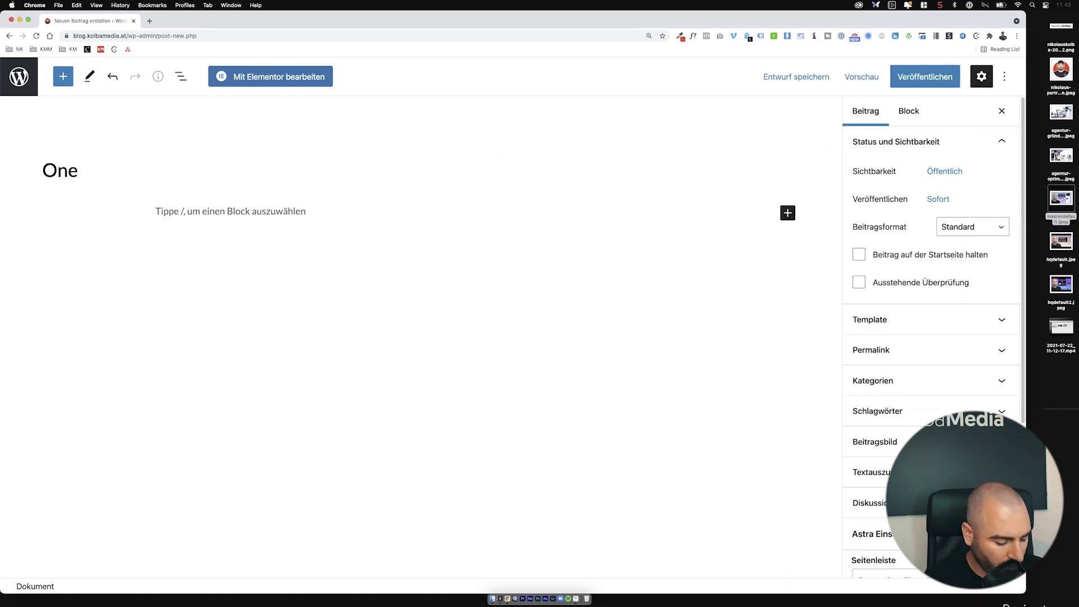
{"action": "type", "text": " Pag"}
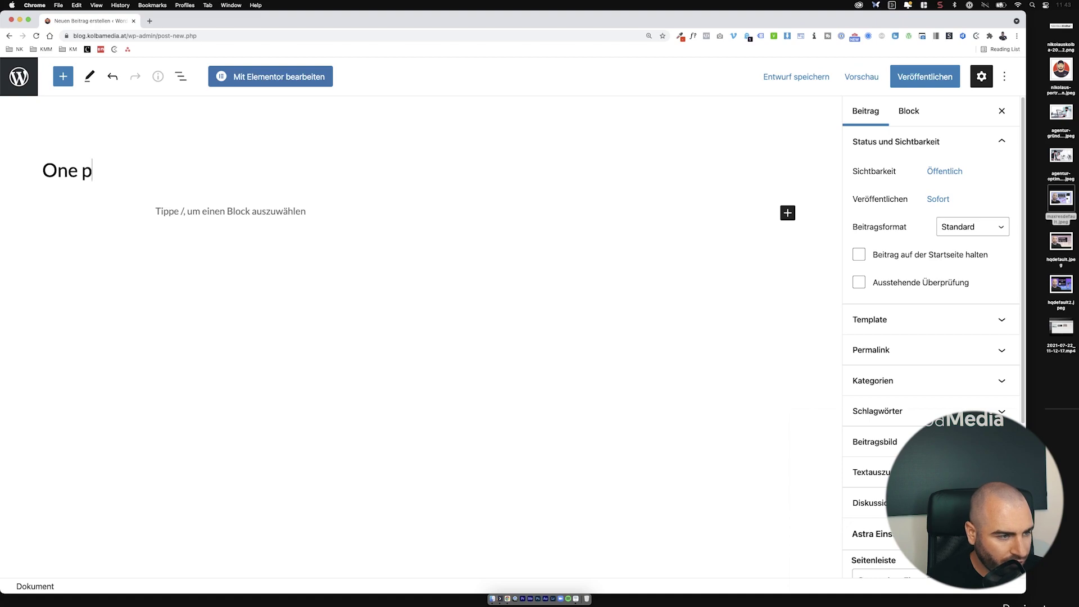
{"action": "type", "text": "e"}
{"action": "key", "text": "BackSpace"}
{"action": "type", "text": "ge W"}
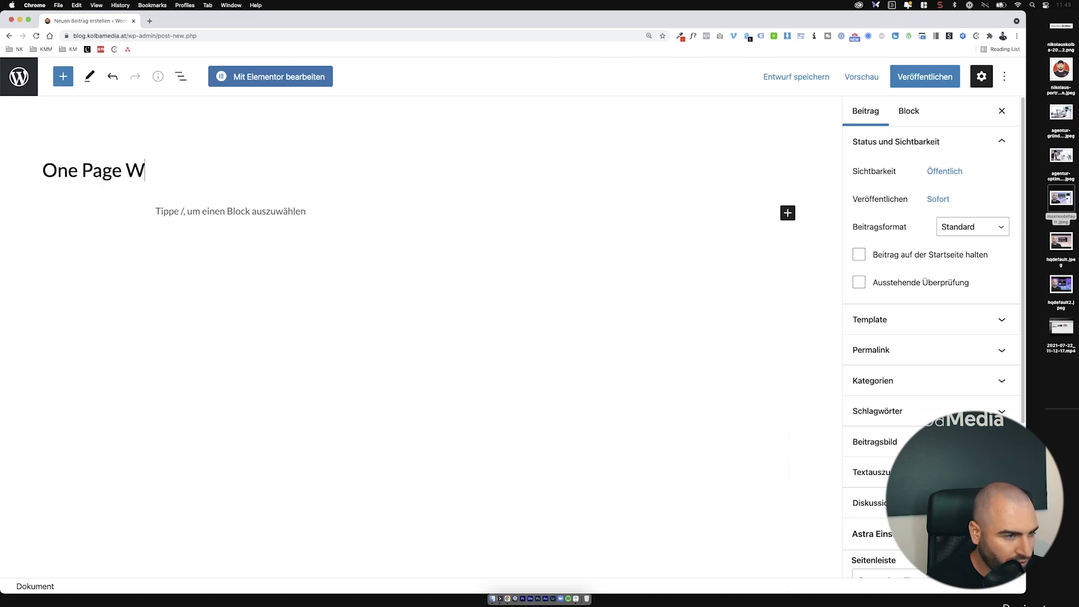
{"action": "type", "text": "ebseite mit Element"}
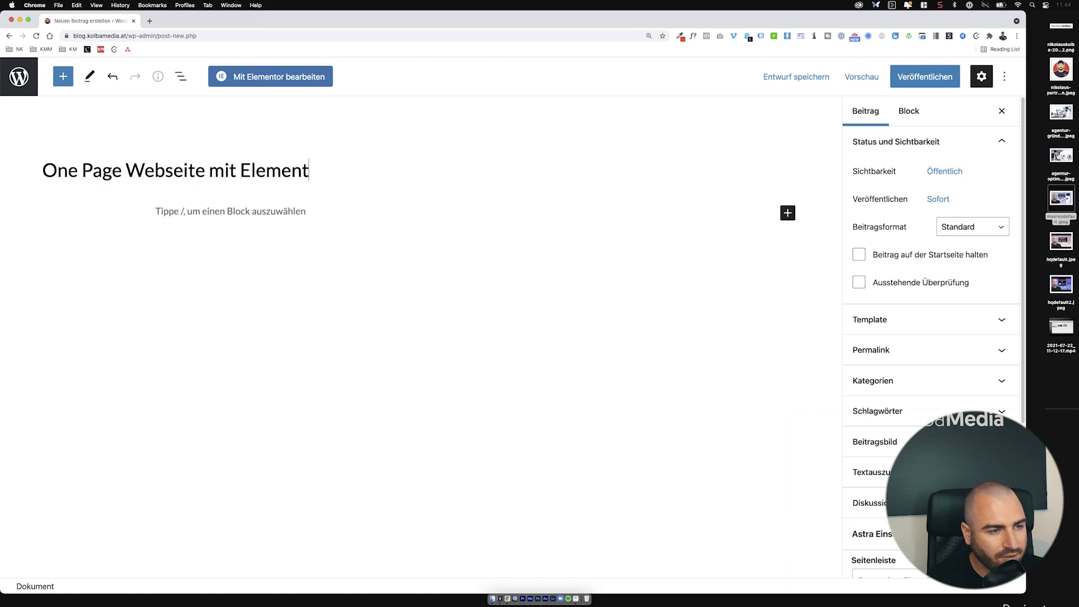
{"action": "type", "text": "or erstellen"}
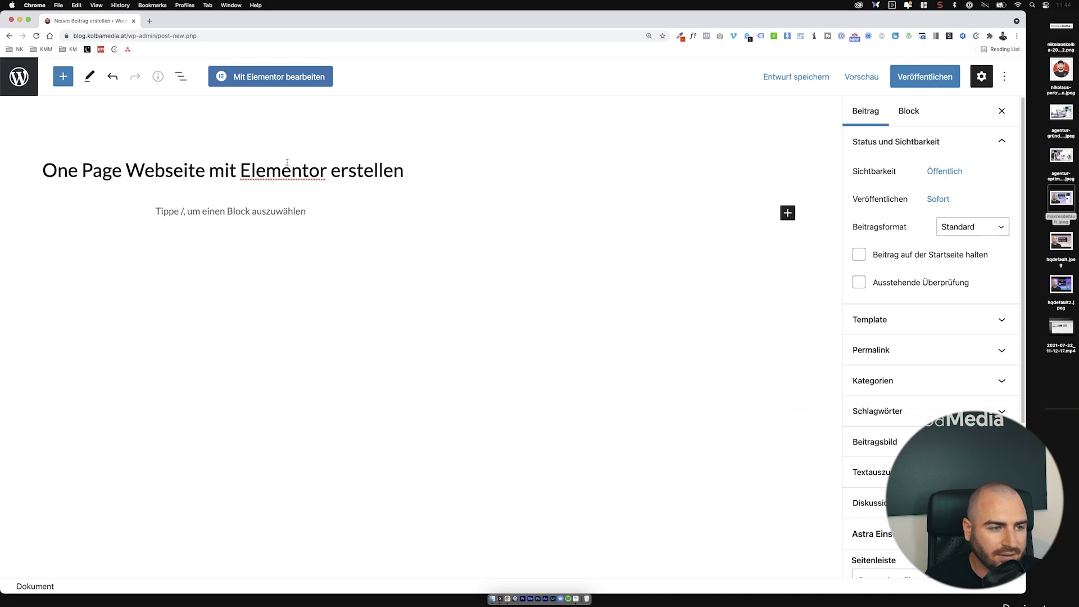
Step: File the post under the WordPress, Themes and Plugins categories
{"action": "scroll", "coordinate": [824, 292], "scroll_direction": "down", "scroll_amount": 1}
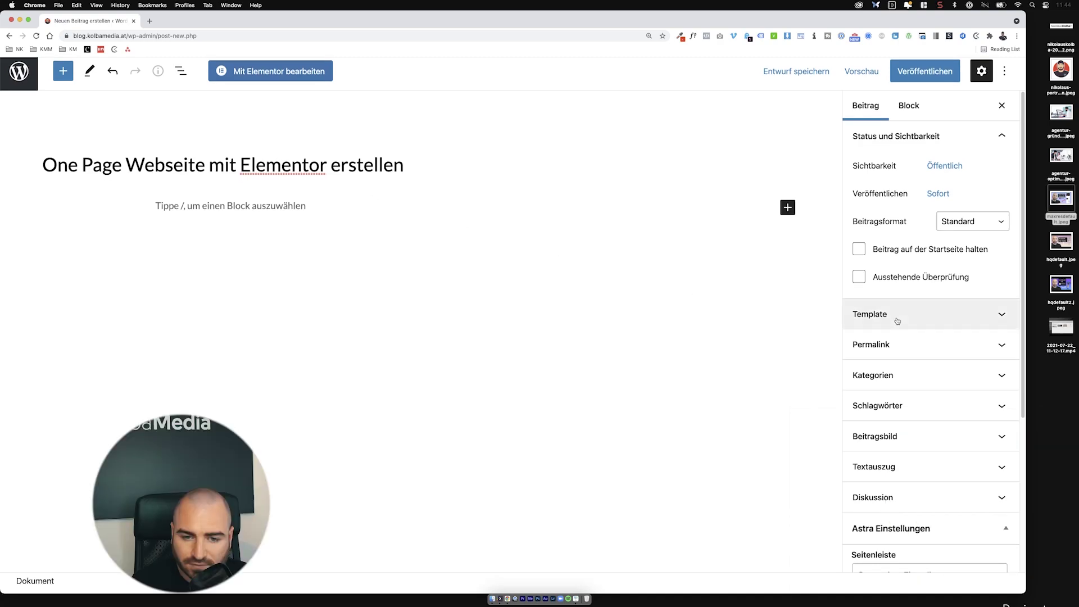
{"action": "scroll", "coordinate": [894, 320], "scroll_direction": "down", "scroll_amount": 1}
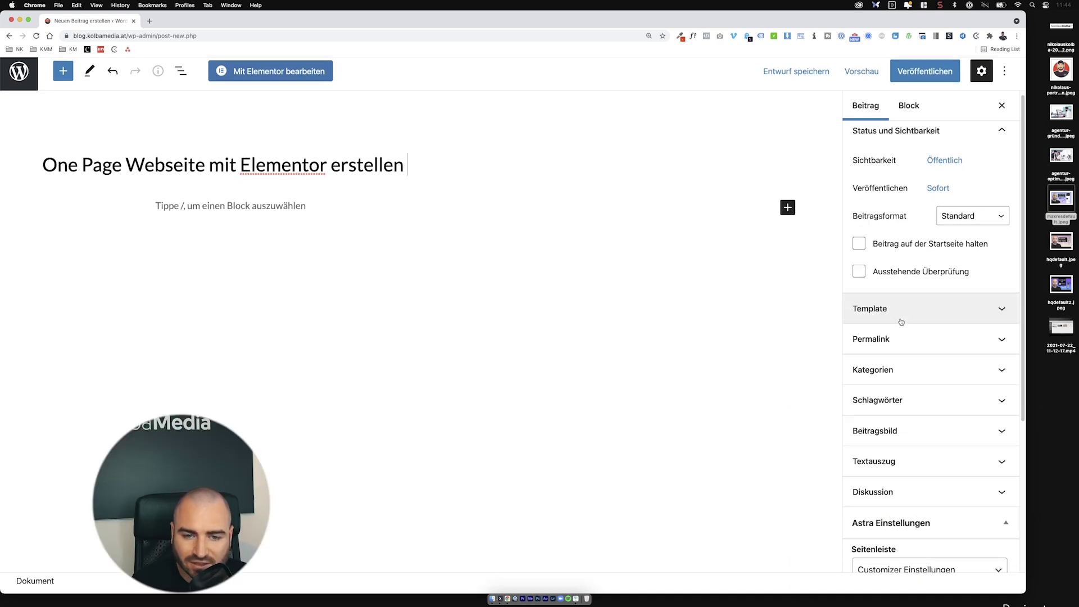
{"action": "left_click", "coordinate": [907, 365]}
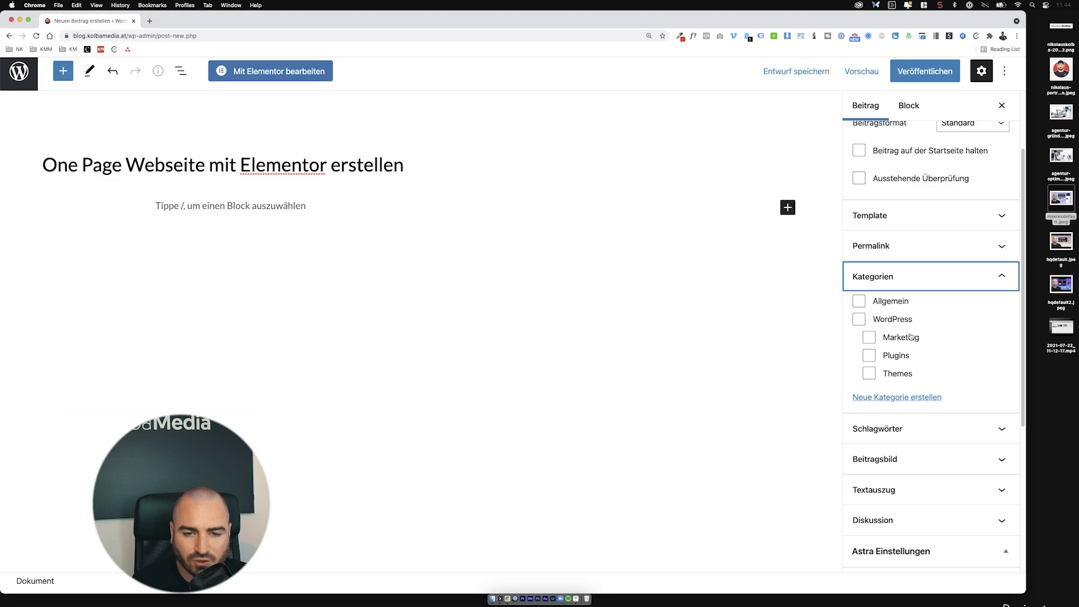
{"action": "left_click", "coordinate": [891, 320]}
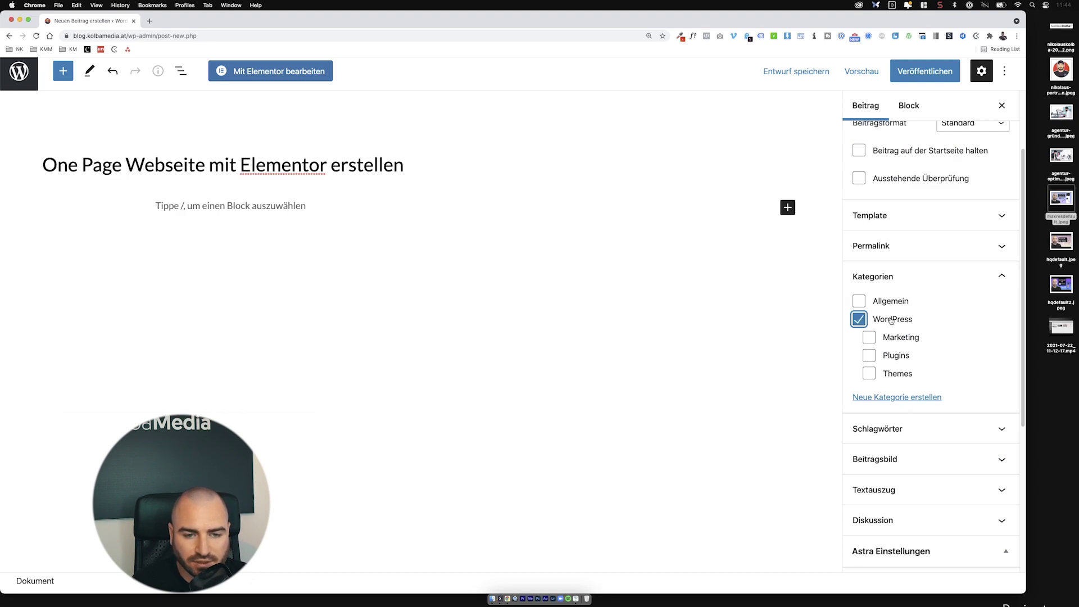
{"action": "left_click", "coordinate": [897, 374]}
{"action": "left_click", "coordinate": [897, 356]}
Step: Create a new category Elementor with Plugins as its parent
{"action": "left_click", "coordinate": [904, 396]}
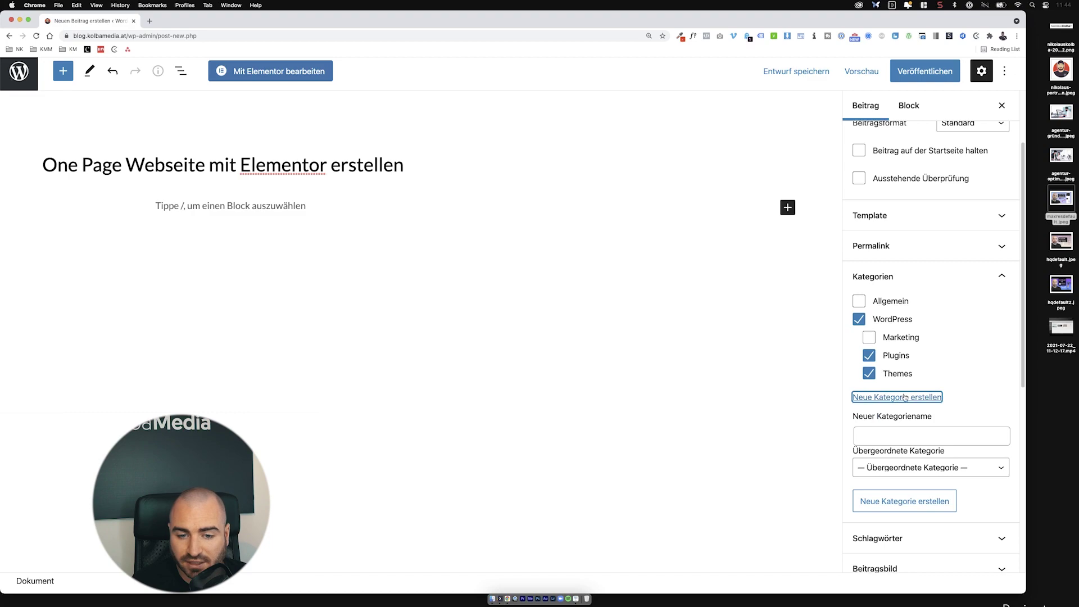
{"action": "left_click", "coordinate": [903, 434]}
{"action": "type", "text": "Elementor"}
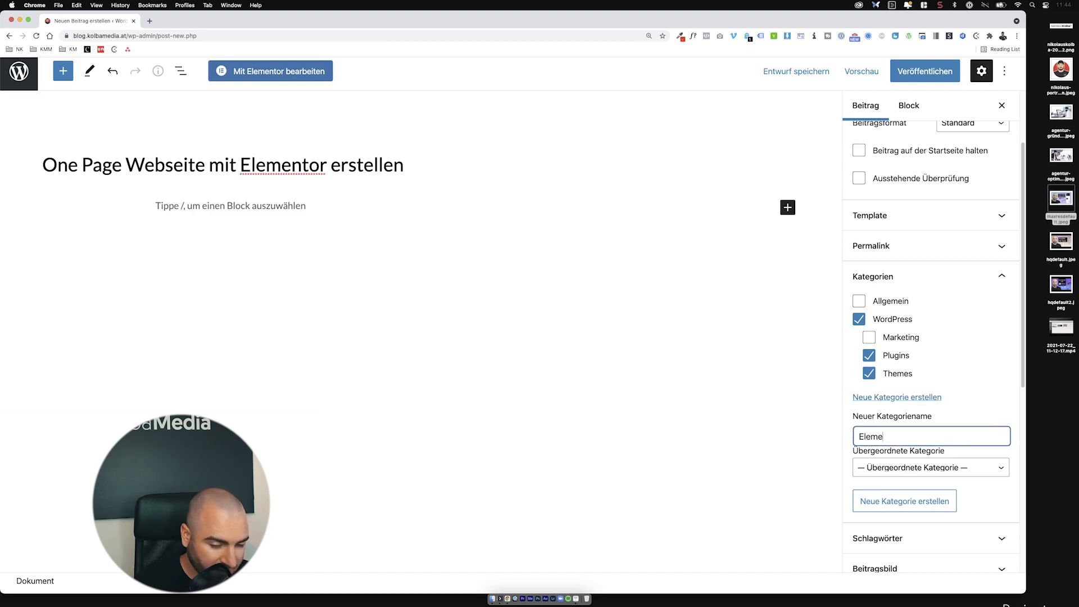
{"action": "left_click", "coordinate": [909, 469]}
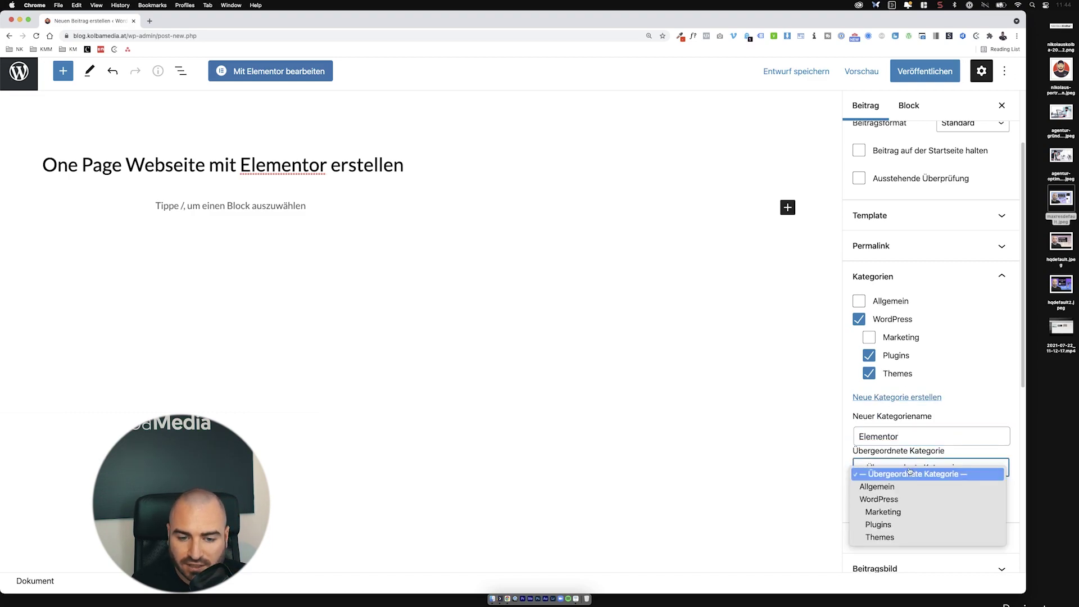
{"action": "left_click", "coordinate": [887, 525]}
{"action": "left_click", "coordinate": [905, 505]}
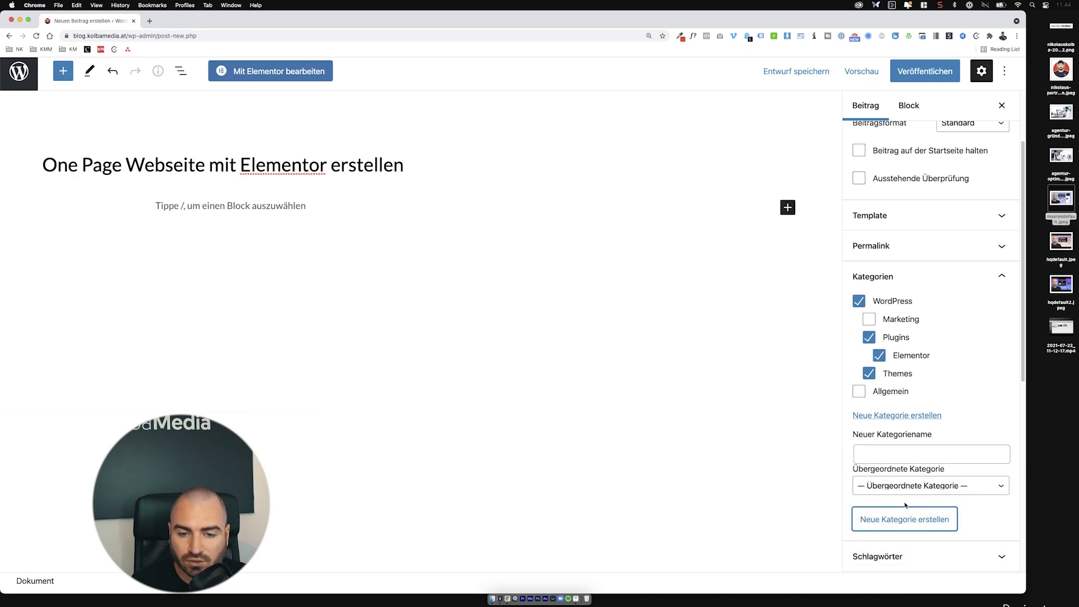
Step: Collapse the Kategorien panel and expand the Beitragsbild settings
{"action": "left_click", "coordinate": [891, 275]}
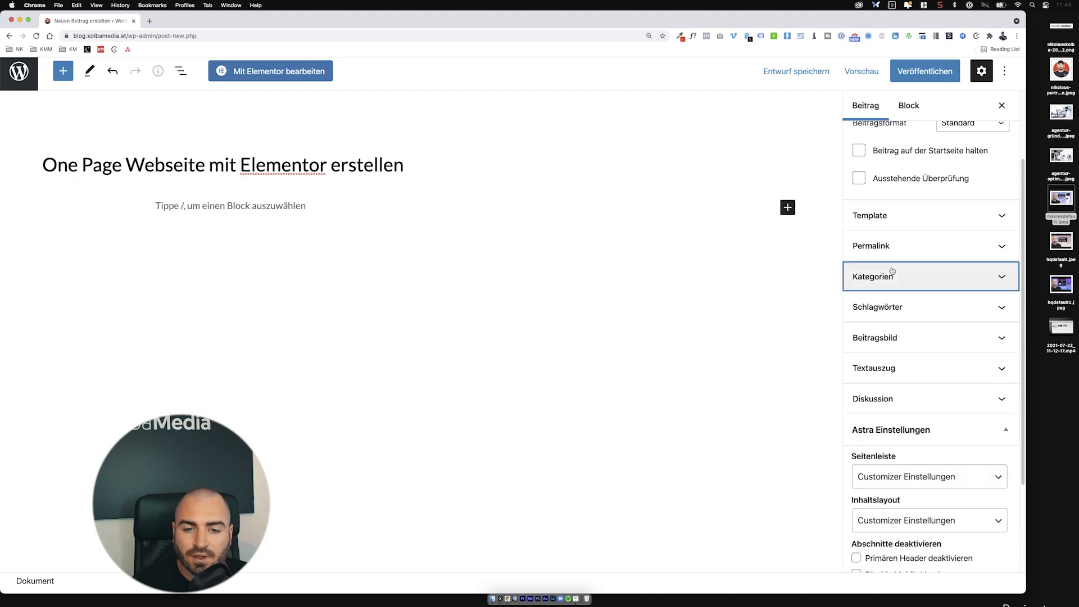
{"action": "scroll", "coordinate": [892, 309], "scroll_direction": "down", "scroll_amount": 1}
{"action": "left_click", "coordinate": [895, 313]}
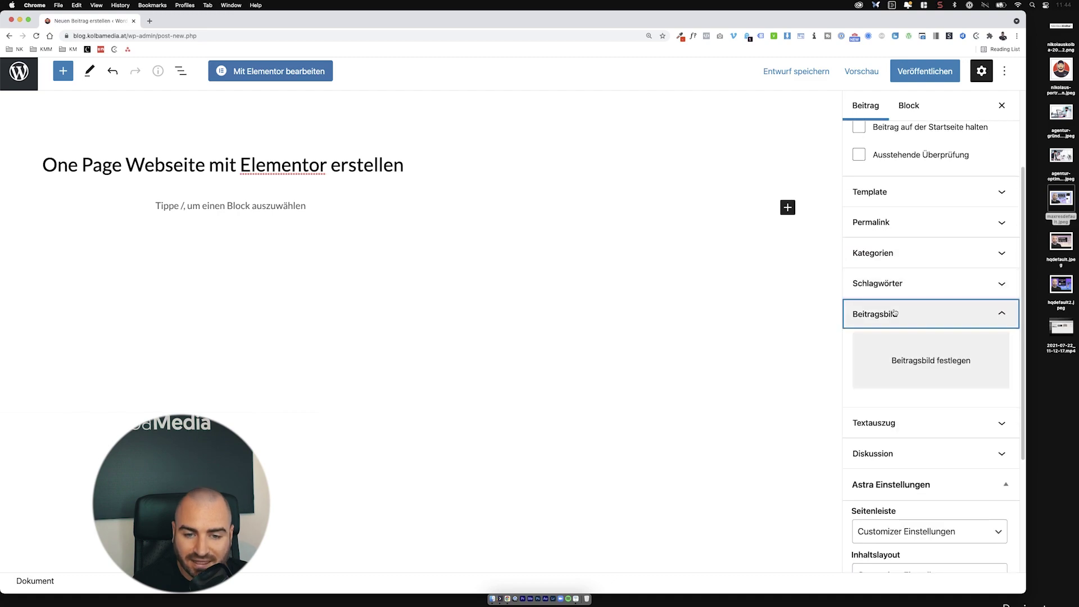
Step: Upload maxresdefault.jpeg and set its title and alt text to 'one-page-webseite-elementor-erstellen'
{"action": "left_click", "coordinate": [904, 347]}
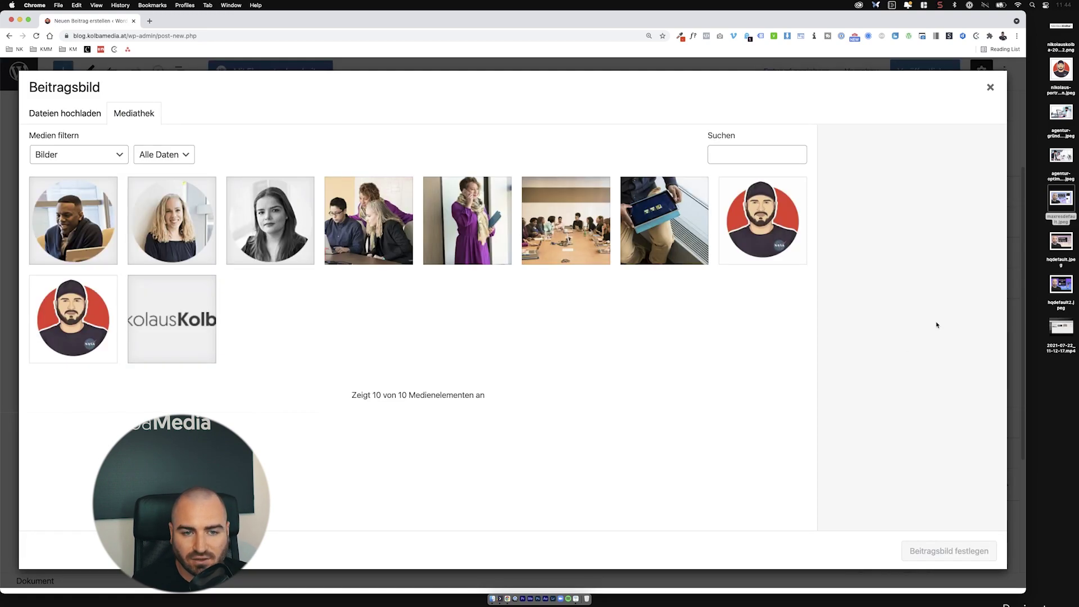
{"action": "left_click_drag", "start_coordinate": [1067, 211], "coordinate": [872, 243]}
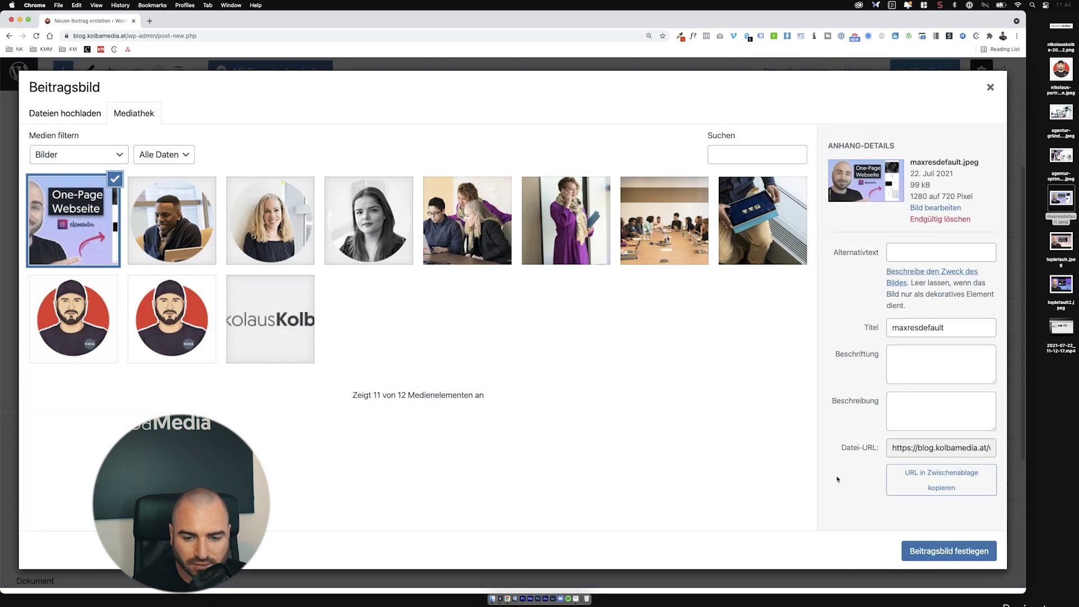
{"action": "double_click", "coordinate": [940, 329]}
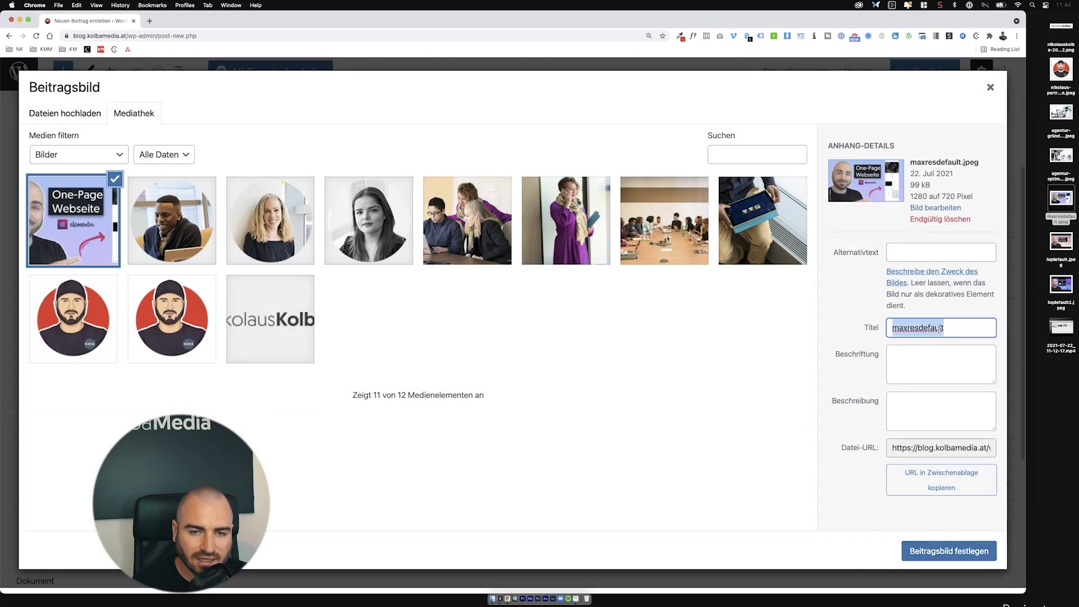
{"action": "type", "text": "one"}
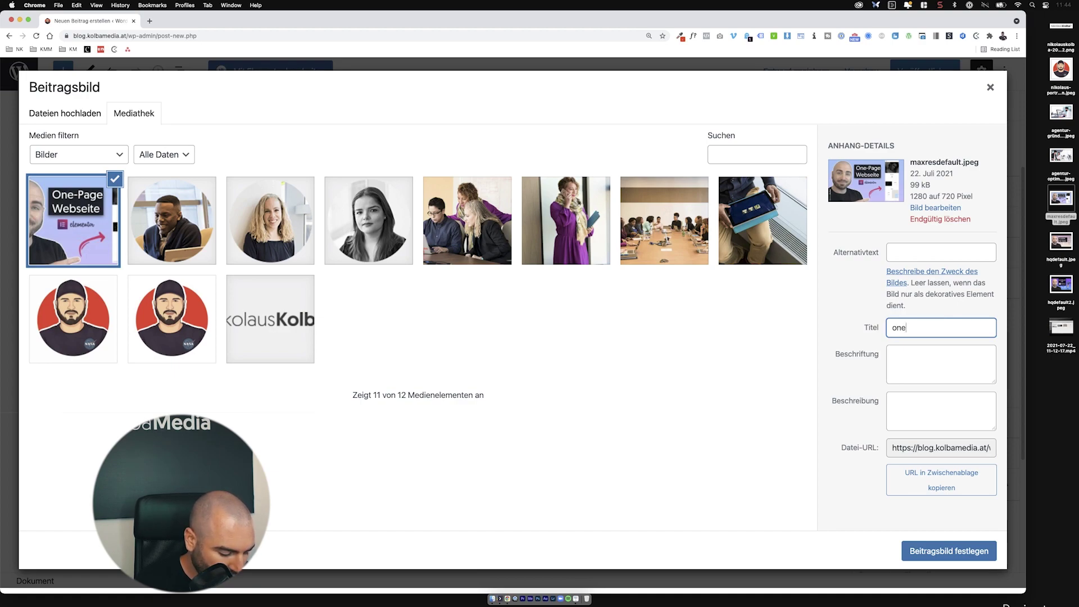
{"action": "type", "text": "-page-webs"}
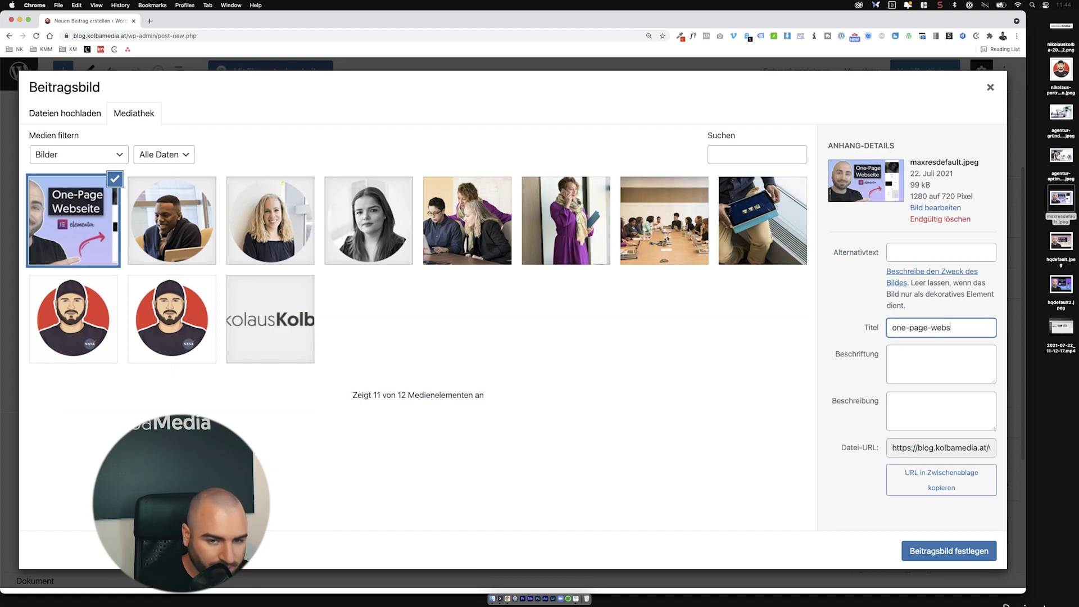
{"action": "type", "text": "eite-elem"}
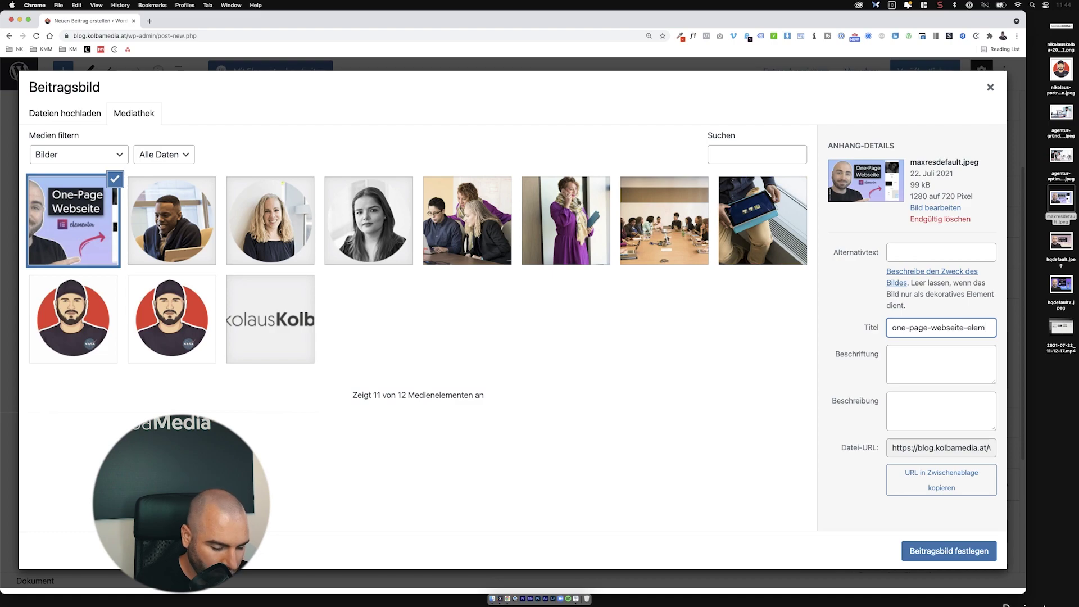
{"action": "type", "text": "entor-erstellen"}
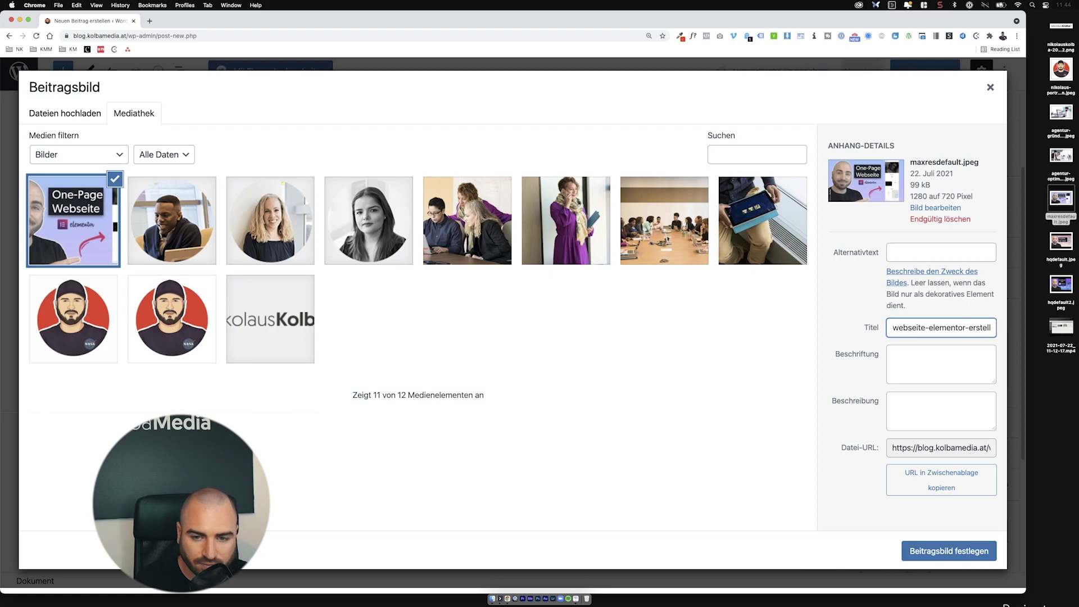
{"action": "key", "text": "super+a"}
{"action": "key", "text": "super+c"}
{"action": "left_click", "coordinate": [981, 251]}
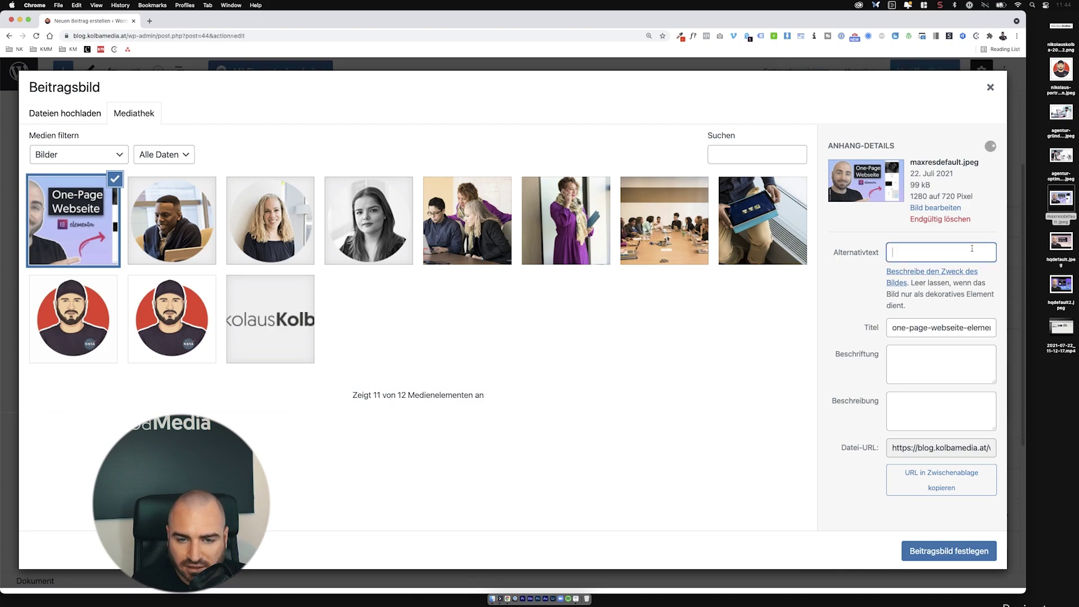
{"action": "key", "text": "super+v"}
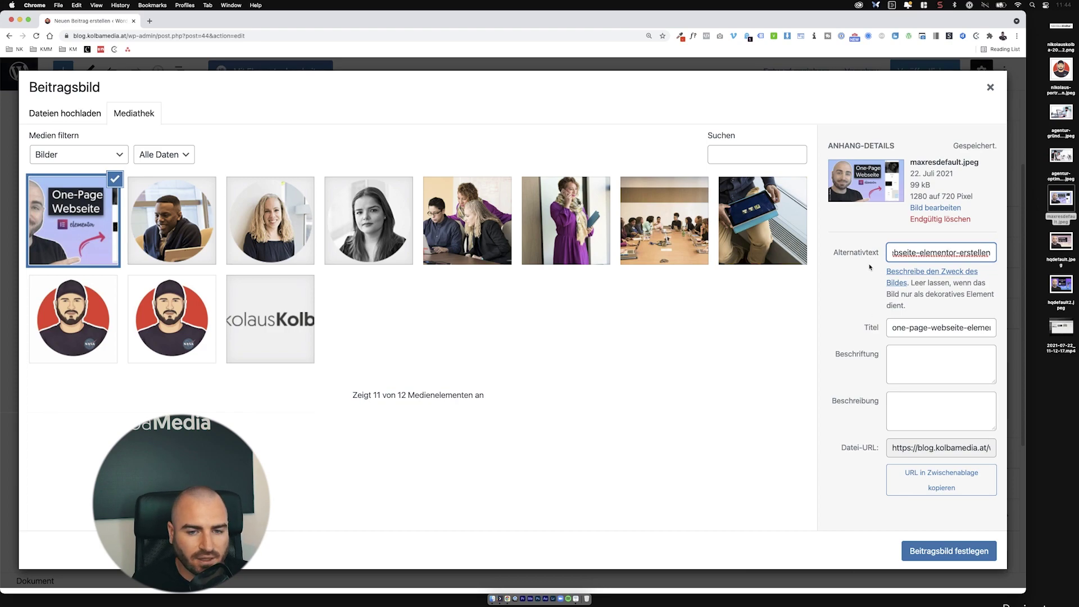
Step: Make the uploaded image the featured image and publish the post
{"action": "left_click", "coordinate": [946, 556]}
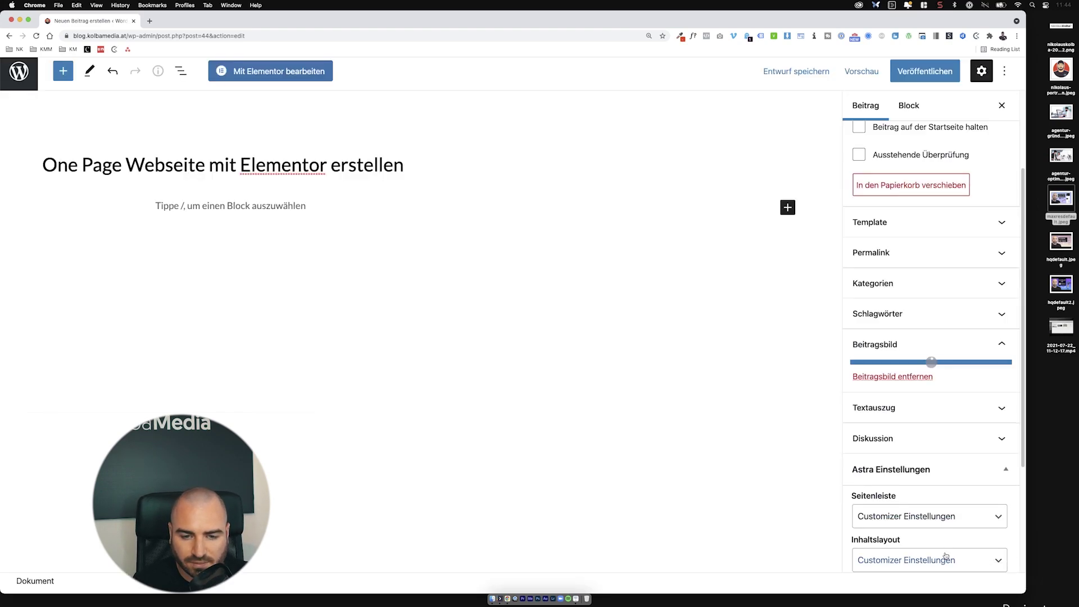
{"action": "scroll", "coordinate": [950, 483], "scroll_direction": "down", "scroll_amount": 5}
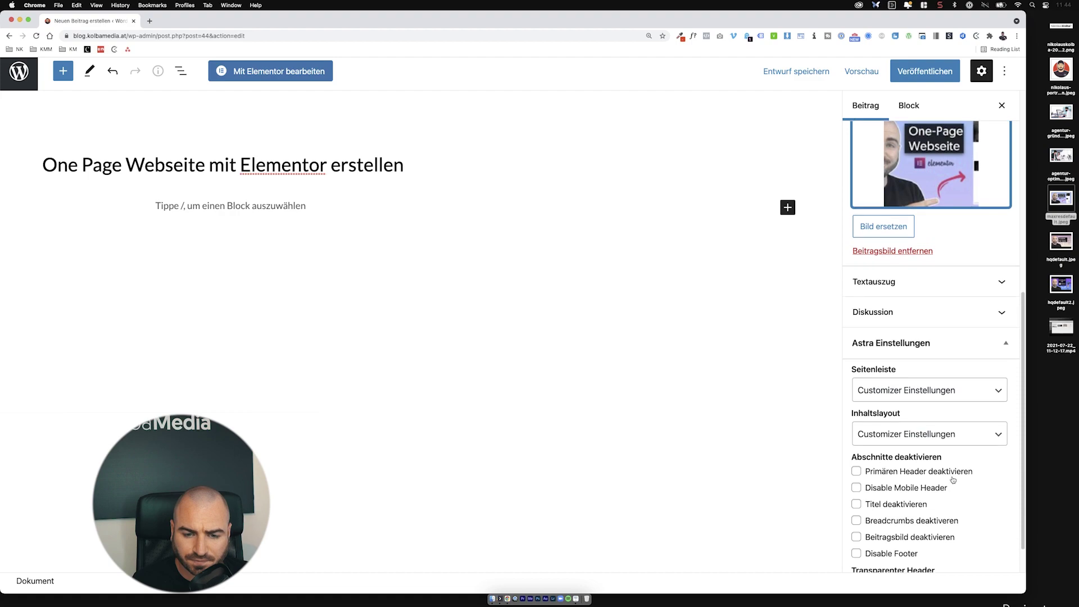
{"action": "scroll", "coordinate": [952, 479], "scroll_direction": "up", "scroll_amount": 10}
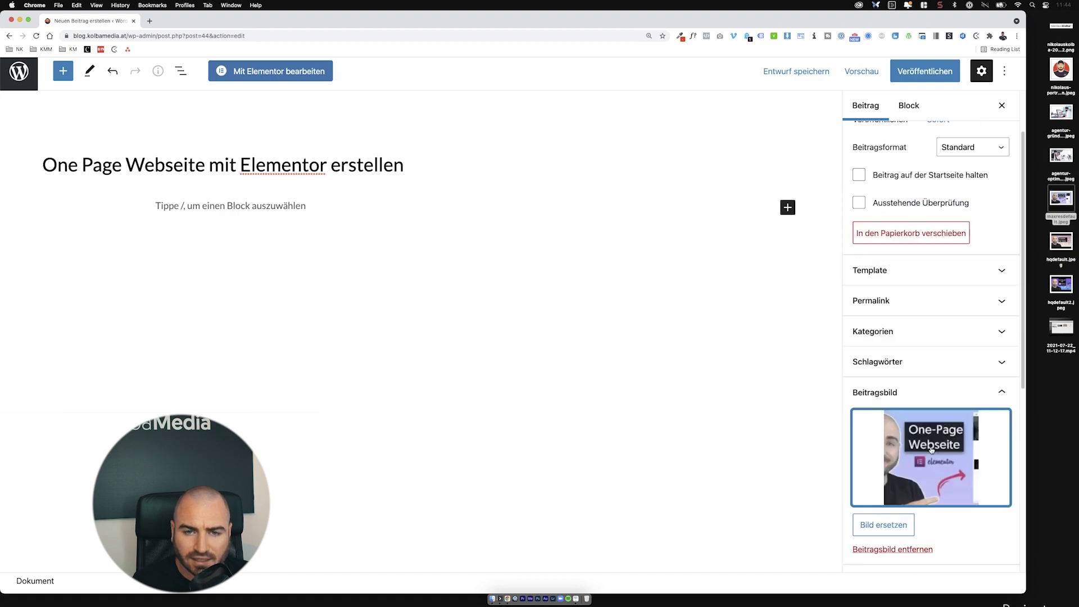
{"action": "left_click", "coordinate": [956, 72]}
{"action": "left_click", "coordinate": [900, 70]}
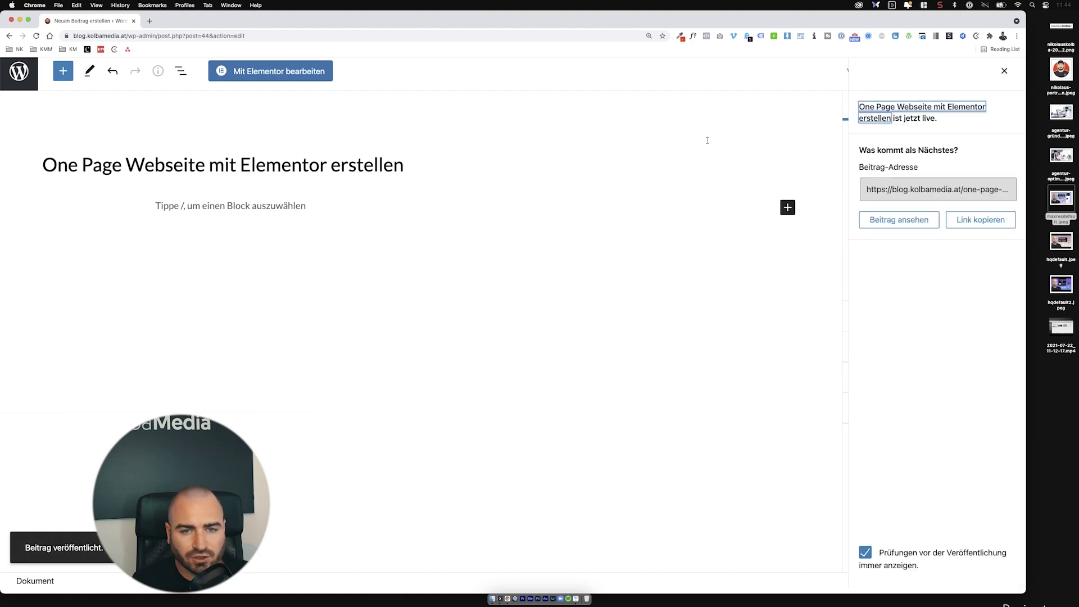
Step: View the published post on the blog, then go back to its editor
{"action": "left_click", "coordinate": [930, 223]}
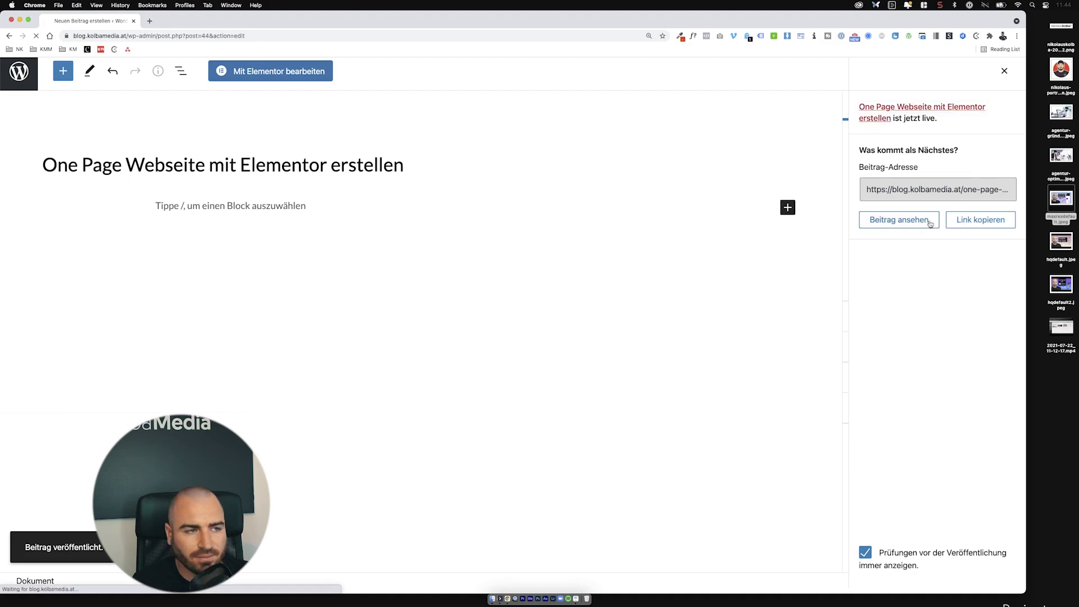
{"action": "scroll", "coordinate": [302, 297], "scroll_direction": "down", "scroll_amount": 3}
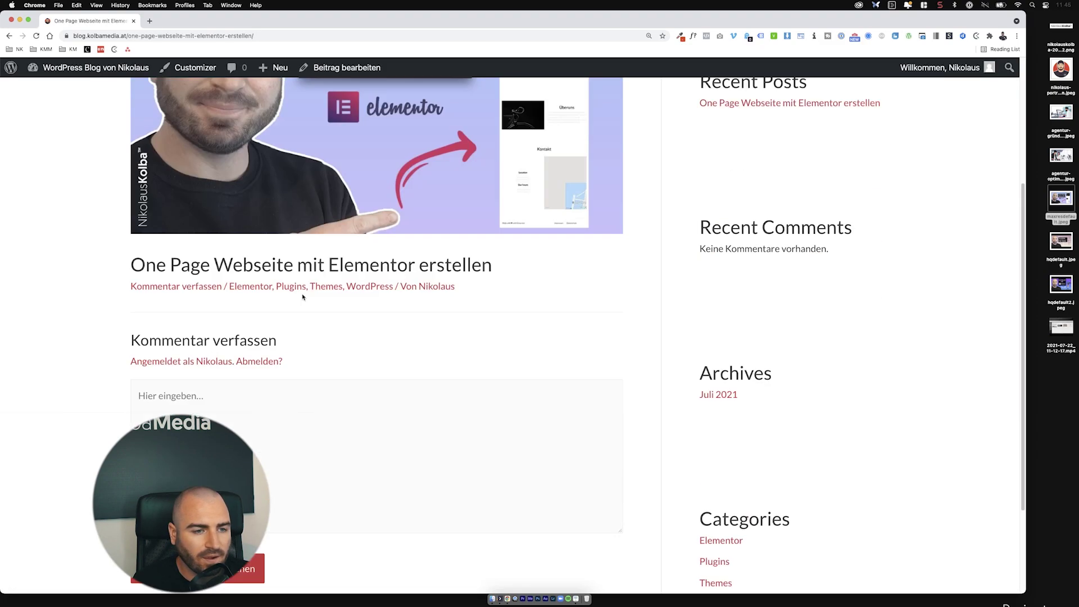
{"action": "scroll", "coordinate": [306, 282], "scroll_direction": "down", "scroll_amount": 3}
{"action": "scroll", "coordinate": [331, 255], "scroll_direction": "up", "scroll_amount": 6}
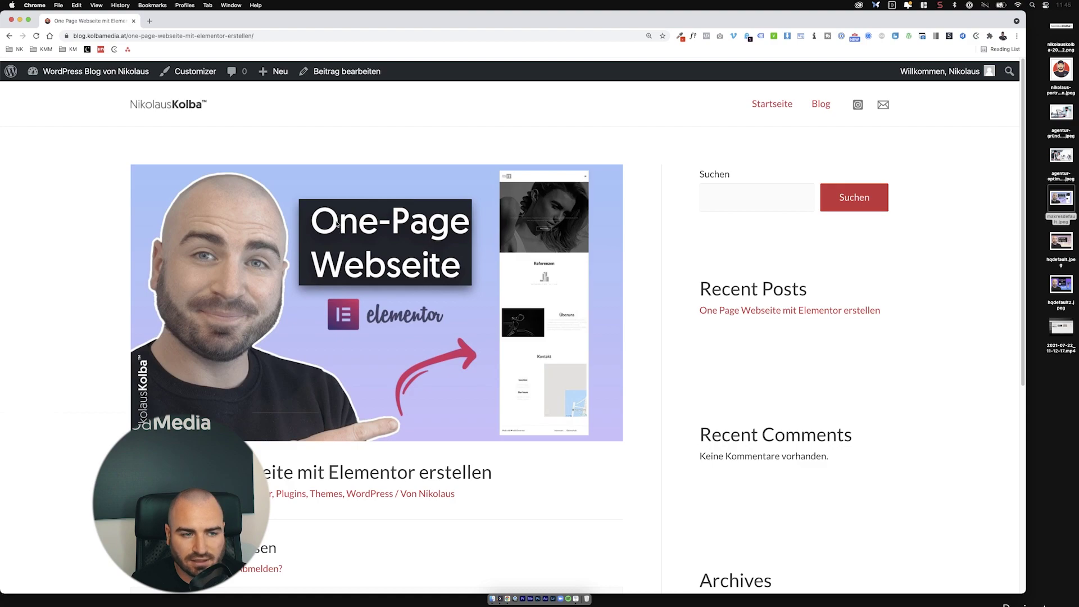
{"action": "scroll", "coordinate": [332, 239], "scroll_direction": "down", "scroll_amount": 3}
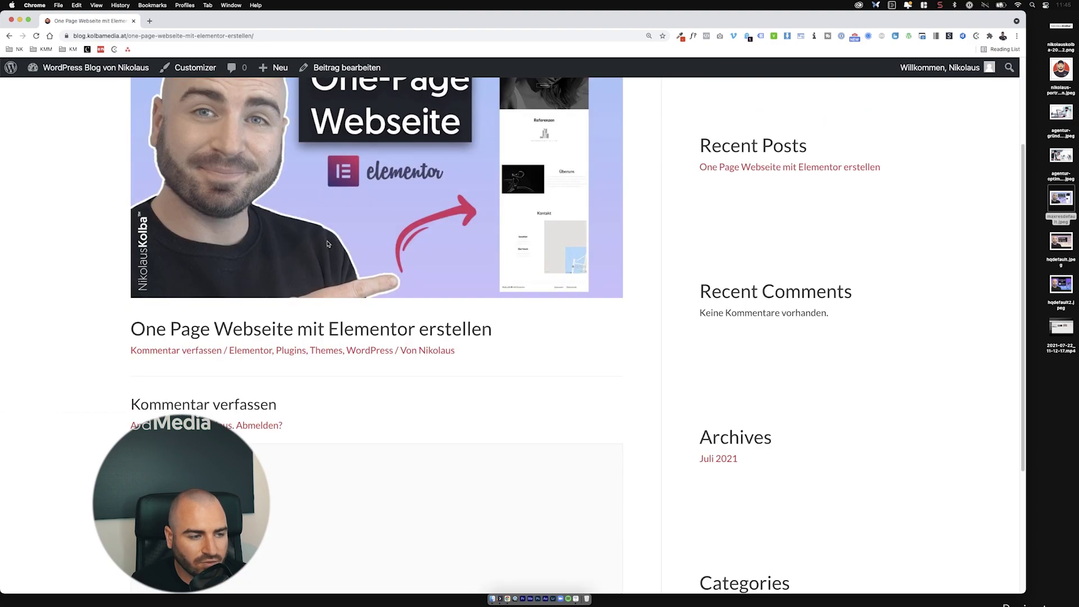
{"action": "left_click", "coordinate": [8, 36]}
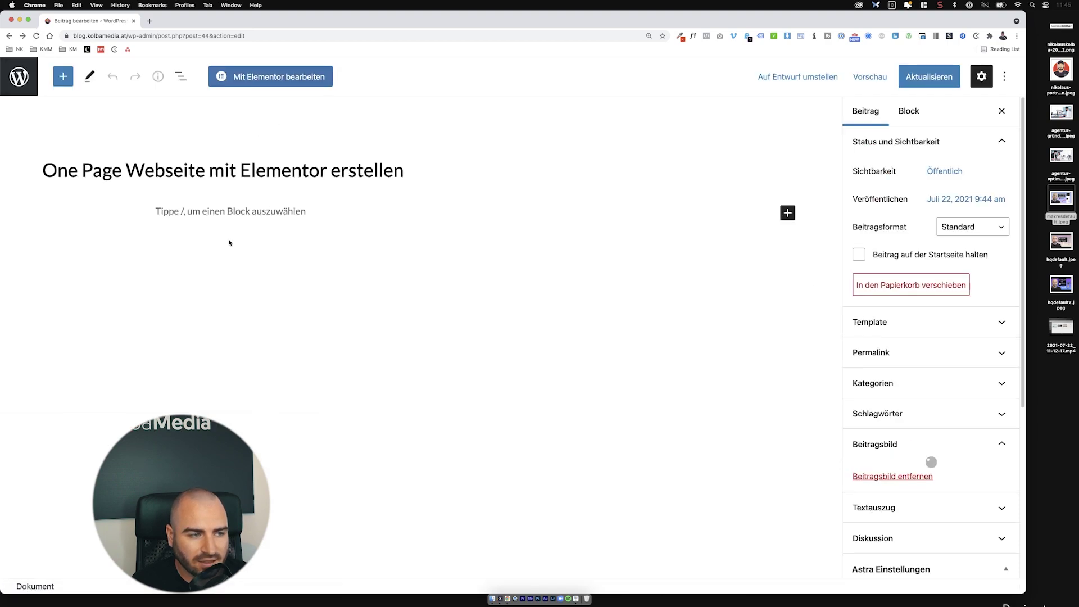
Step: Open the published post in Elementor via Mit Elementor bearbeiten, confirming the Leave site? prompt
{"action": "left_click", "coordinate": [183, 211]}
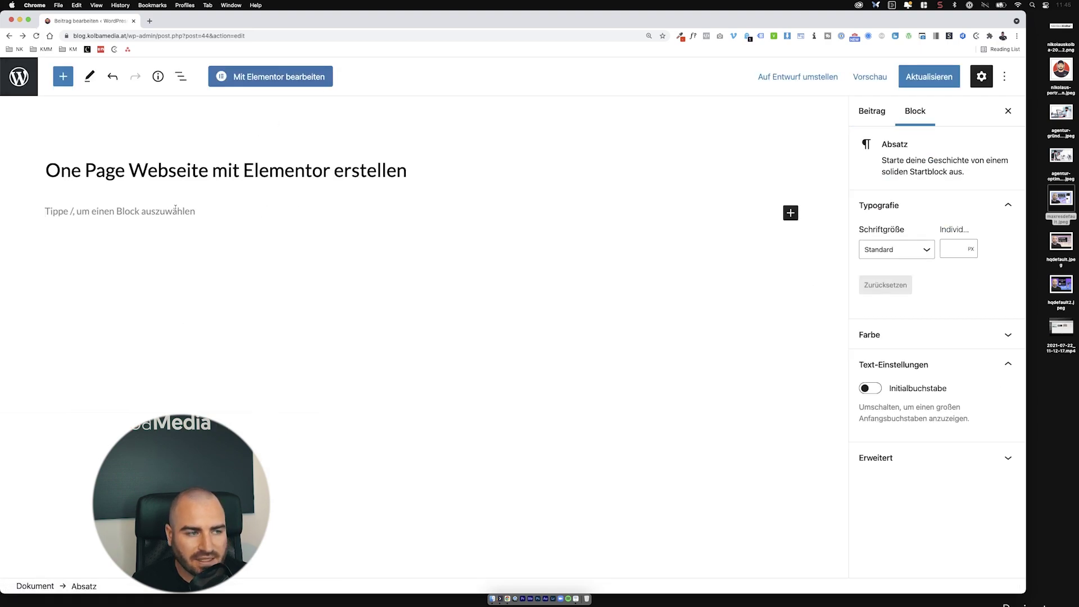
{"action": "left_click", "coordinate": [246, 84]}
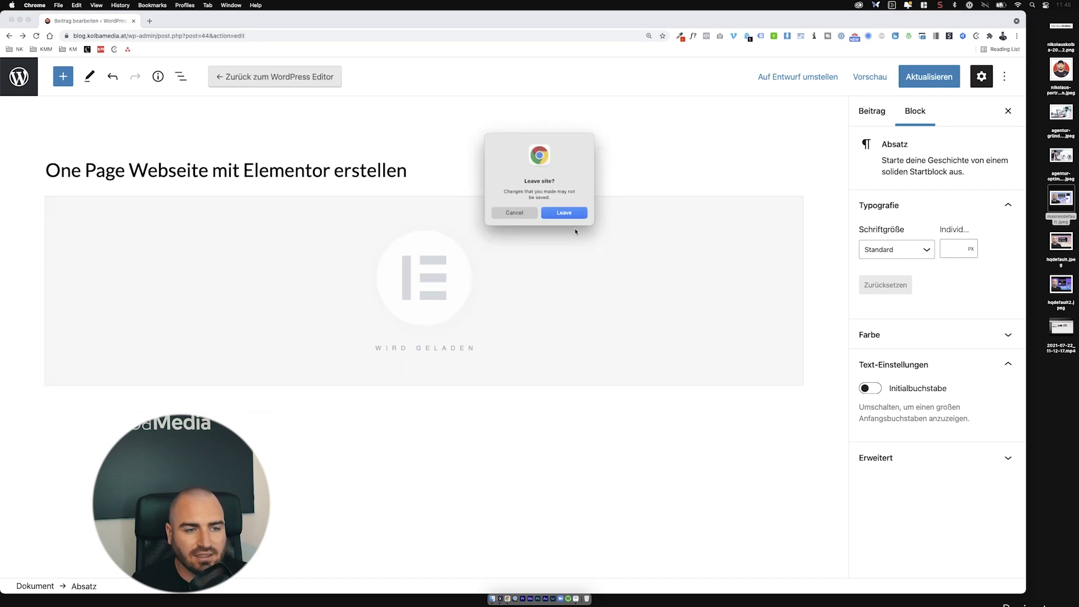
{"action": "left_click", "coordinate": [563, 213]}
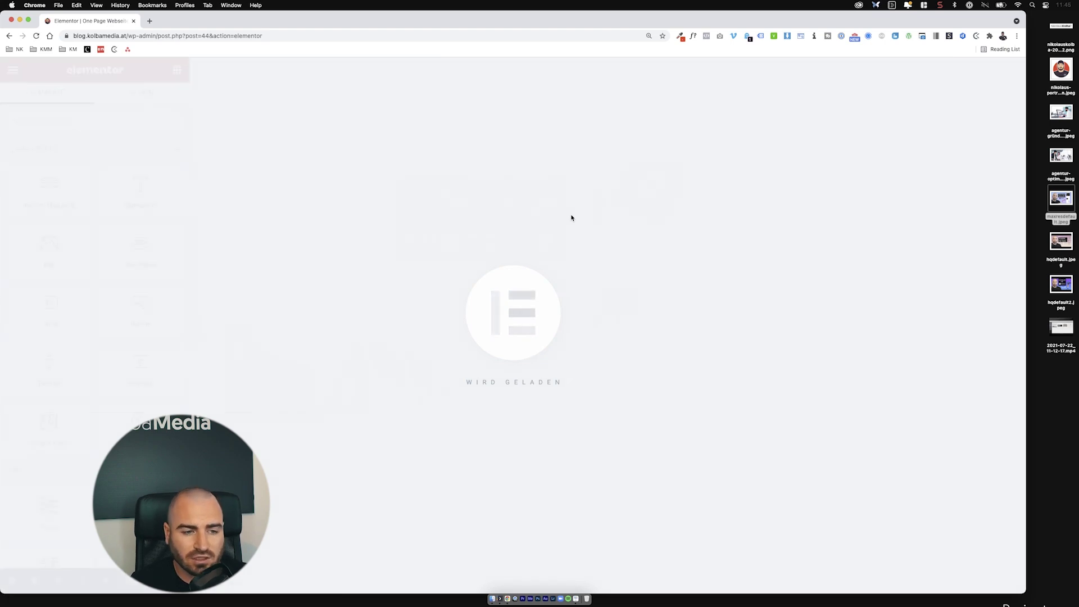
{"action": "scroll", "coordinate": [515, 277], "scroll_direction": "down", "scroll_amount": 4}
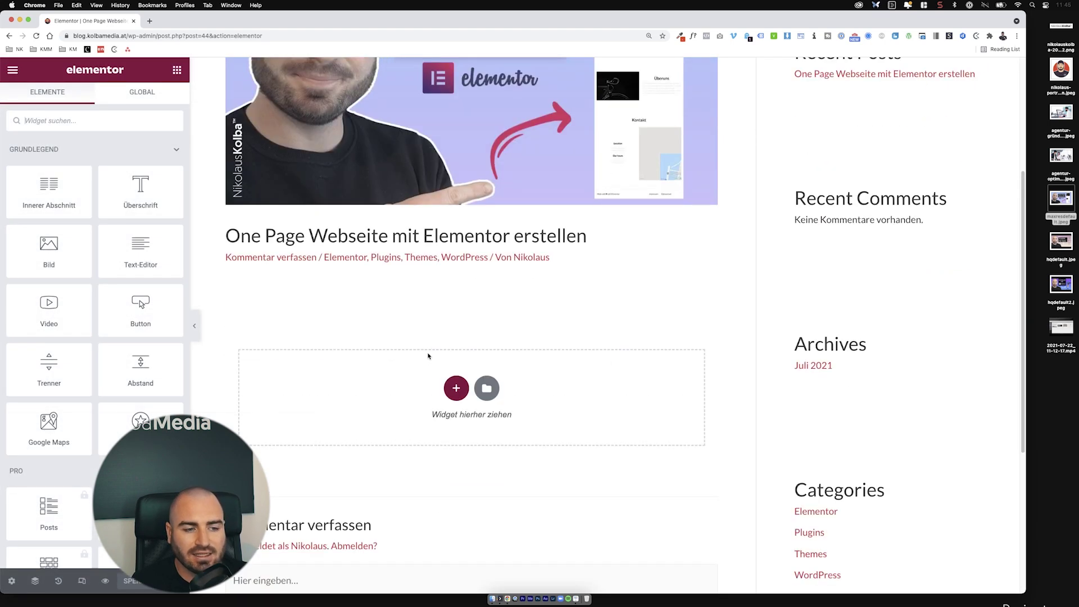
Step: Add a single-column section below the title containing a Text-Editor widget
{"action": "left_click", "coordinate": [450, 383]}
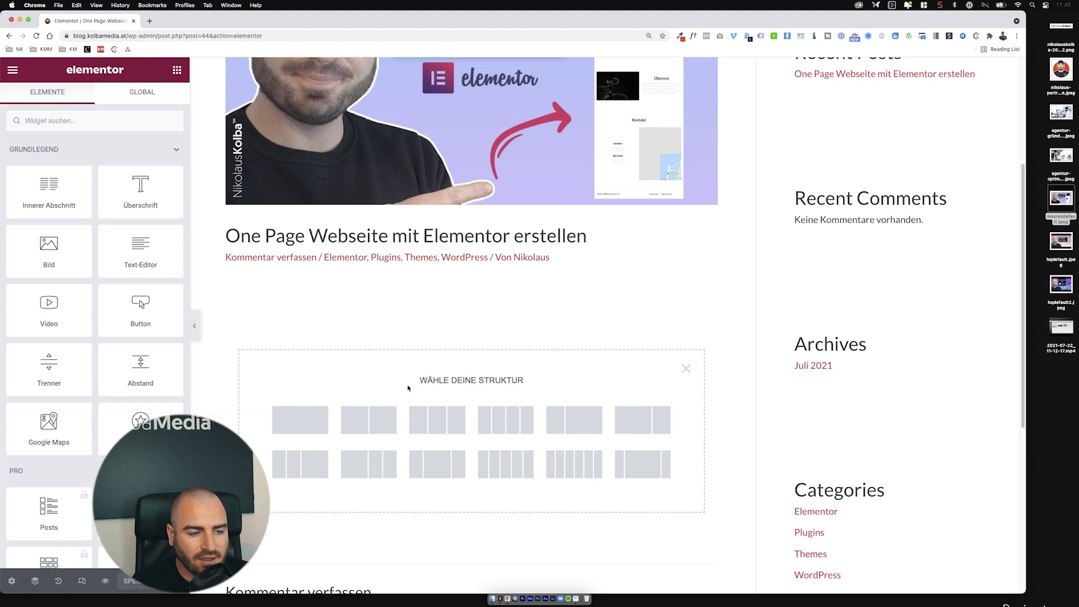
{"action": "left_click", "coordinate": [301, 420]}
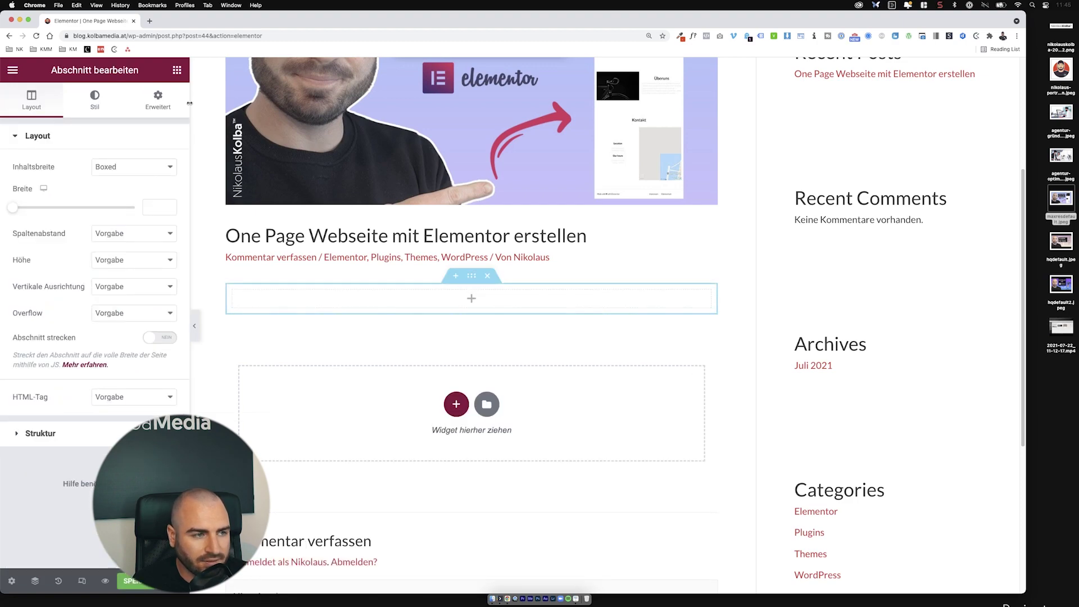
{"action": "left_click", "coordinate": [177, 69]}
{"action": "left_click_drag", "start_coordinate": [139, 259], "coordinate": [422, 304]}
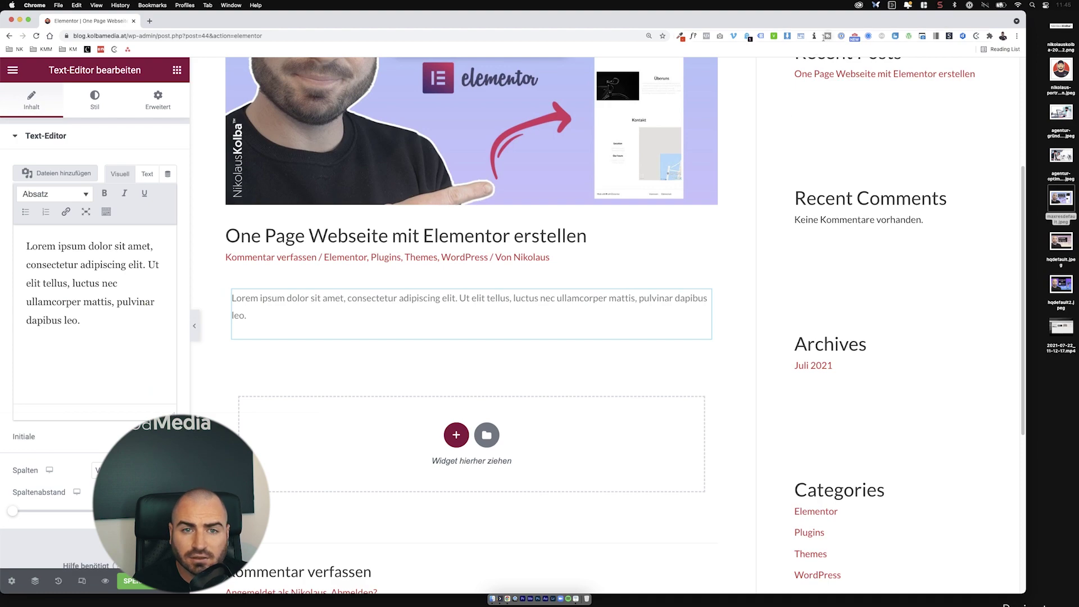
Step: Replace the text block's short placeholder with longer Lorem ipsum text from the generator extension
{"action": "left_click", "coordinate": [814, 37]}
{"action": "left_click", "coordinate": [725, 123]}
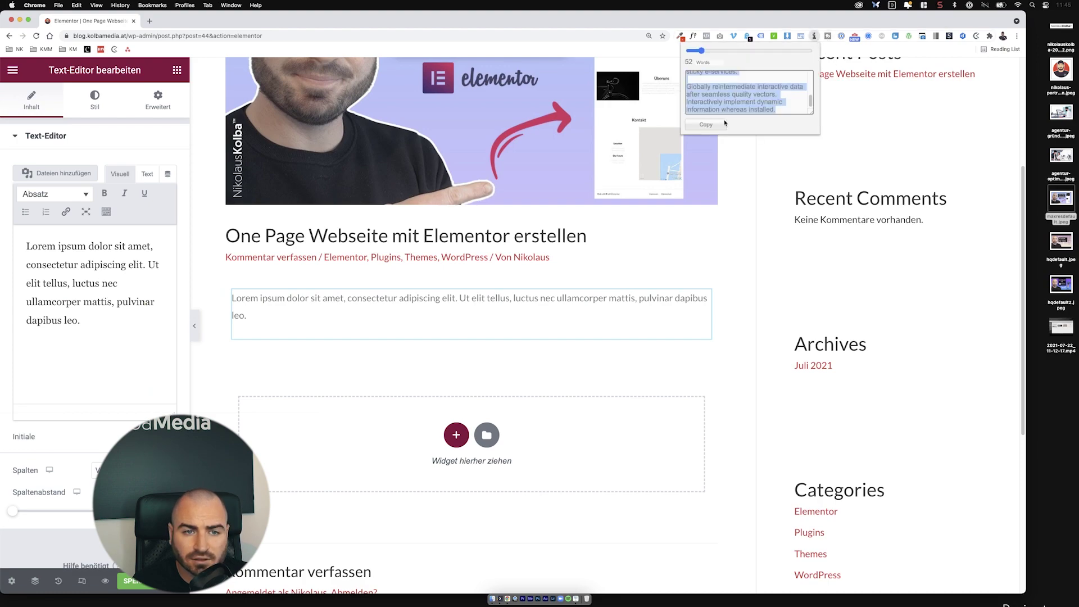
{"action": "left_click", "coordinate": [541, 298]}
{"action": "key", "text": "ctrl+a"}
{"action": "key", "text": "ctrl+v"}
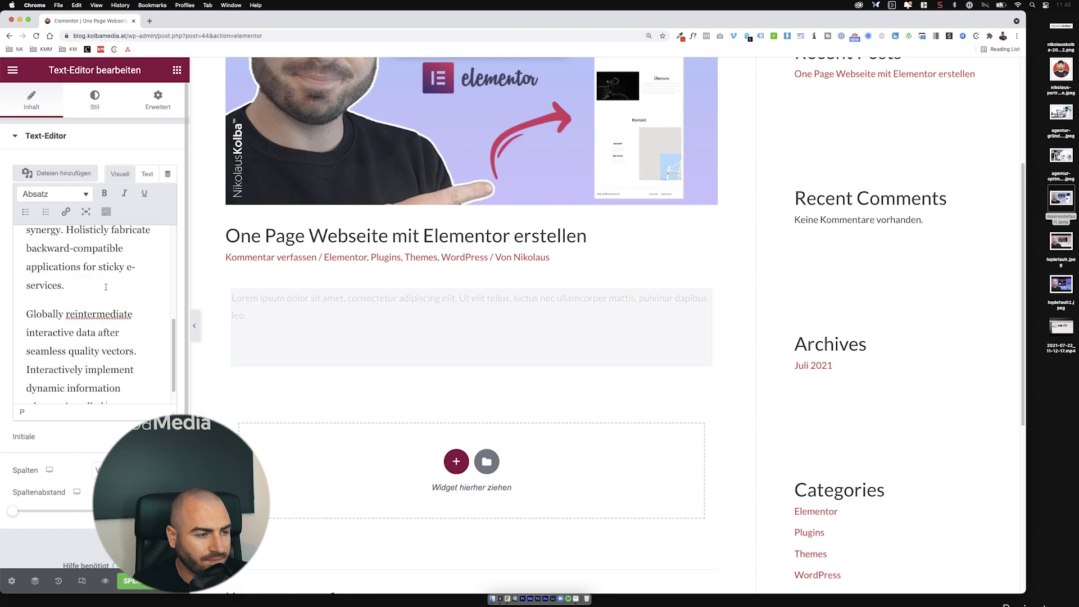
Step: Add a two-column section below the text with an image widget in its left column
{"action": "left_click", "coordinate": [454, 442]}
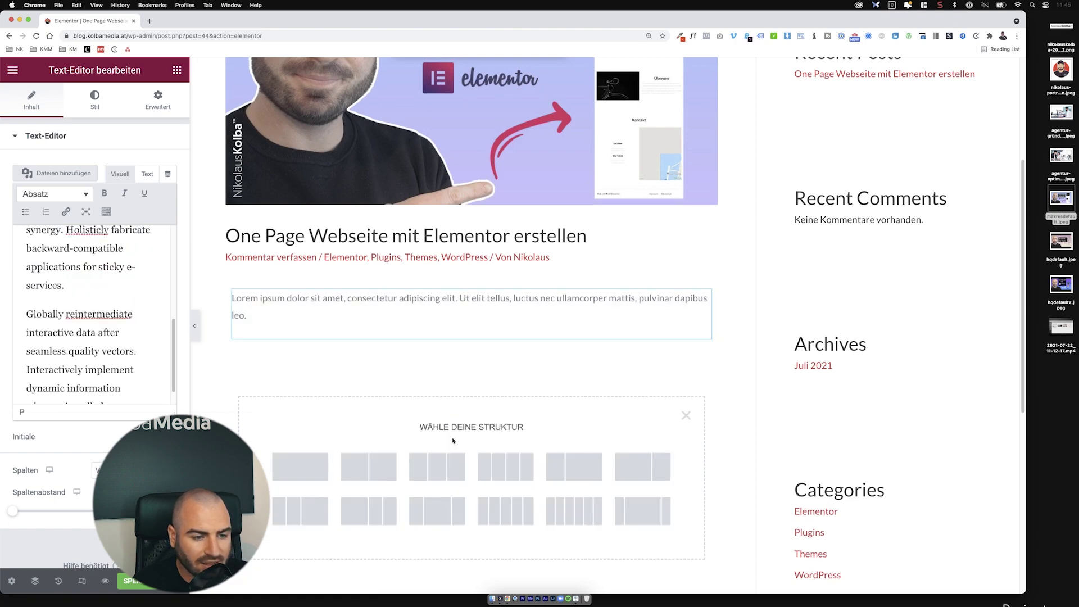
{"action": "left_click", "coordinate": [349, 470]}
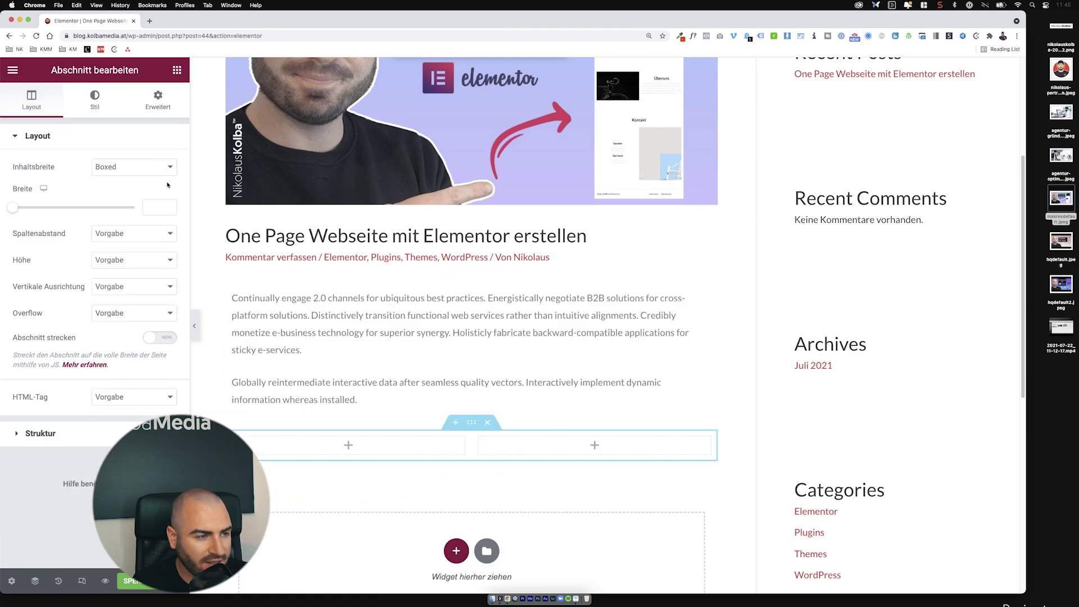
{"action": "left_click", "coordinate": [178, 70]}
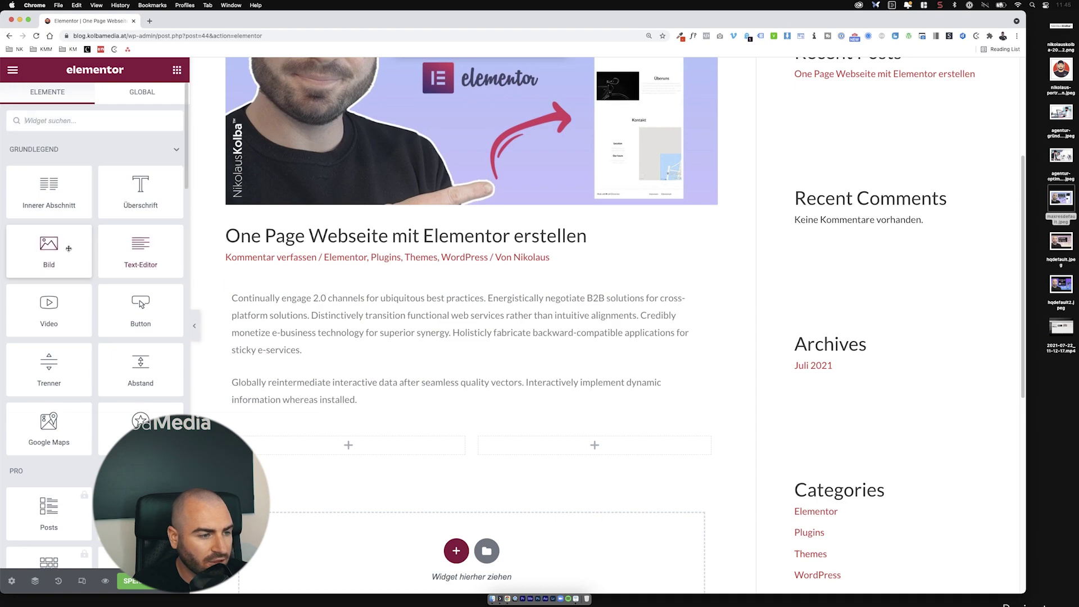
{"action": "left_click_drag", "start_coordinate": [49, 247], "coordinate": [354, 453]}
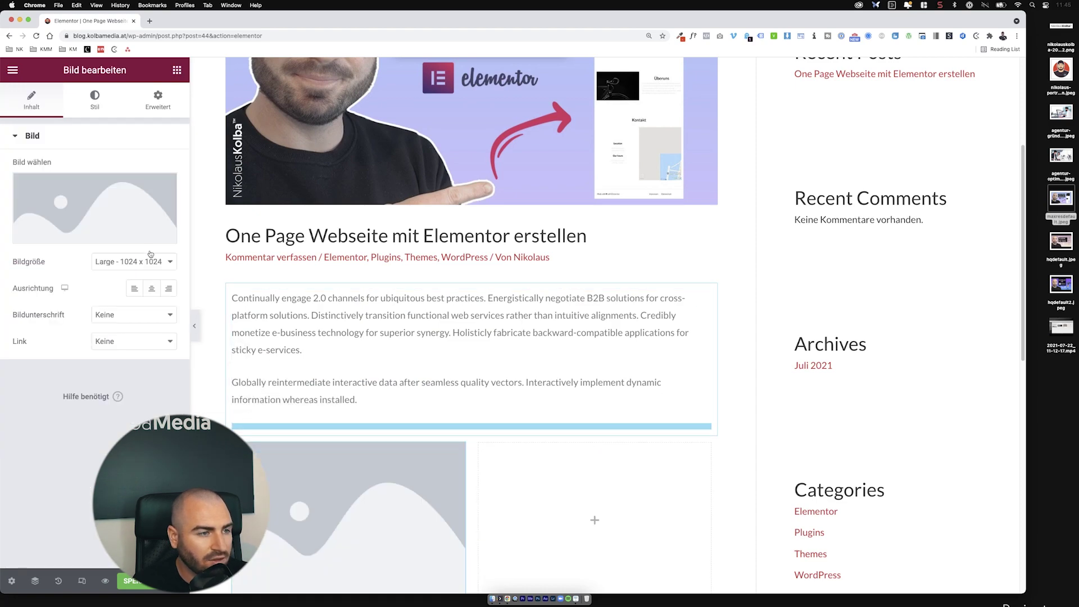
Step: Place a button in the right column and insert the cartoon portrait into the left image widget
{"action": "left_click", "coordinate": [177, 70]}
{"action": "left_click_drag", "start_coordinate": [140, 310], "coordinate": [584, 517]}
{"action": "scroll", "coordinate": [494, 447], "scroll_direction": "down", "scroll_amount": 3}
{"action": "left_click", "coordinate": [303, 253]}
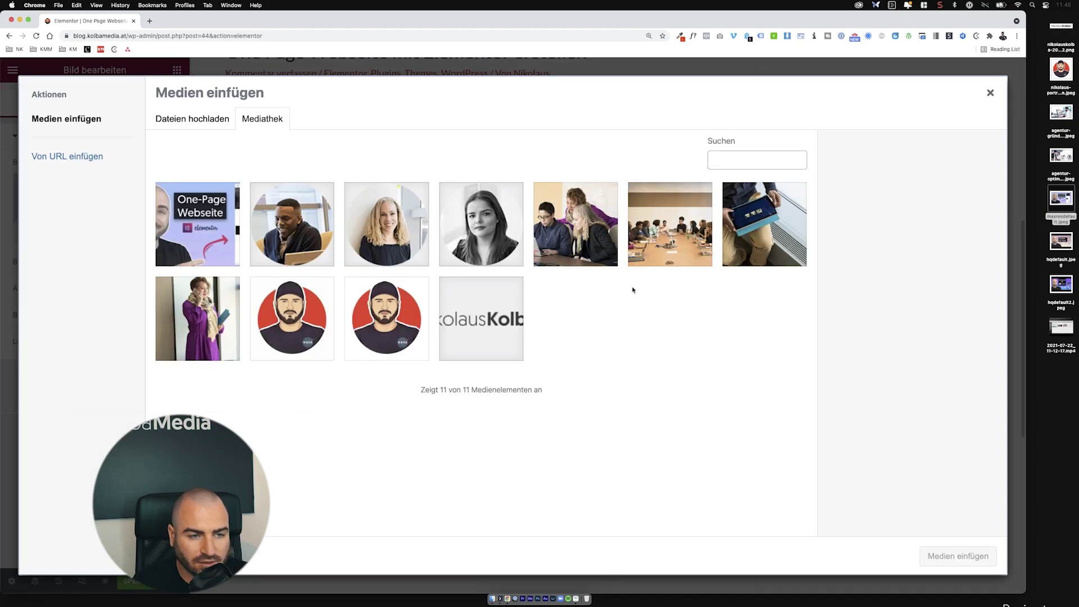
{"action": "left_click", "coordinate": [419, 346]}
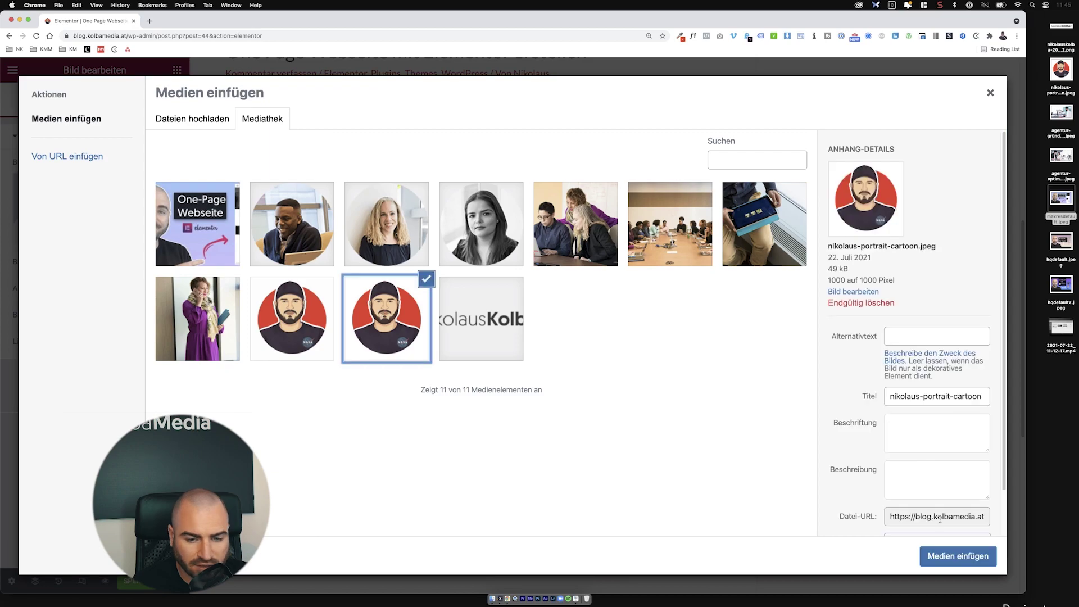
{"action": "left_click", "coordinate": [958, 556]}
Step: Select the Hier Klicken button and save the post with Cmd+S
{"action": "left_click", "coordinate": [600, 297]}
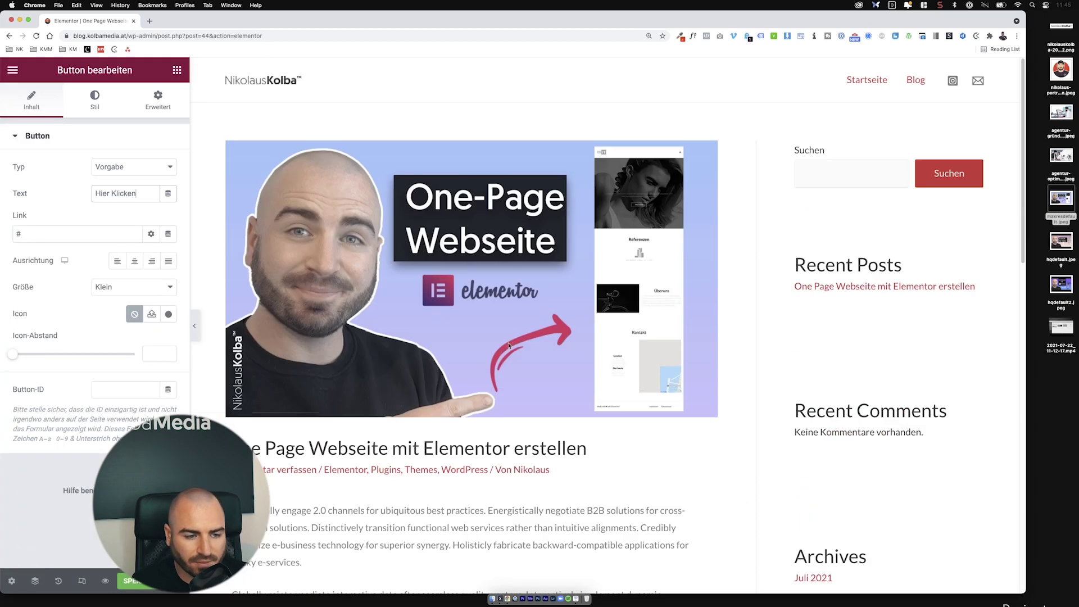
{"action": "key", "text": "super+s"}
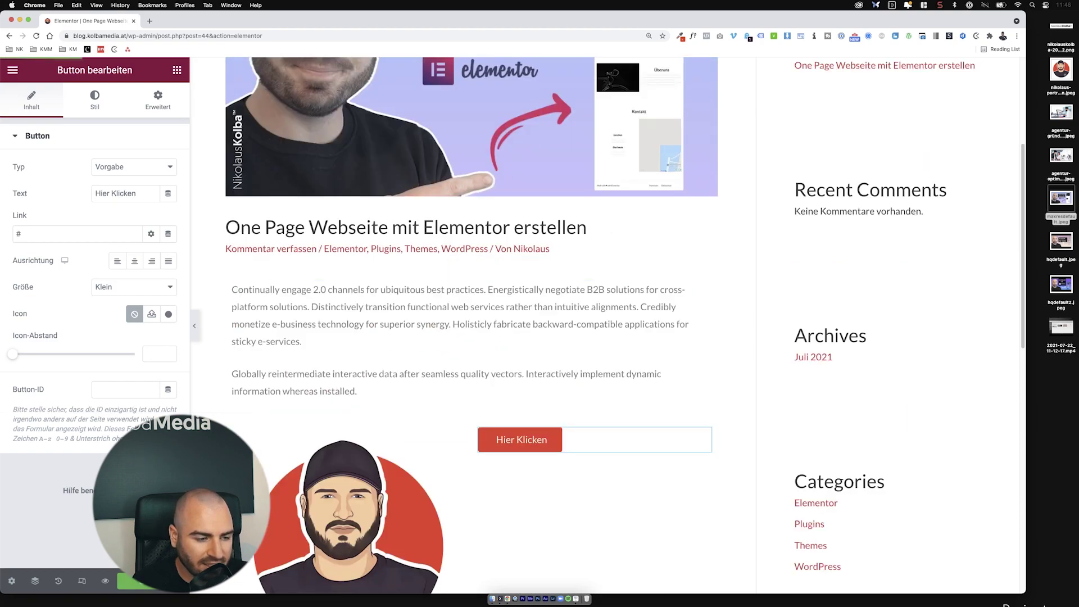
{"action": "scroll", "coordinate": [417, 338], "scroll_direction": "down", "scroll_amount": 10}
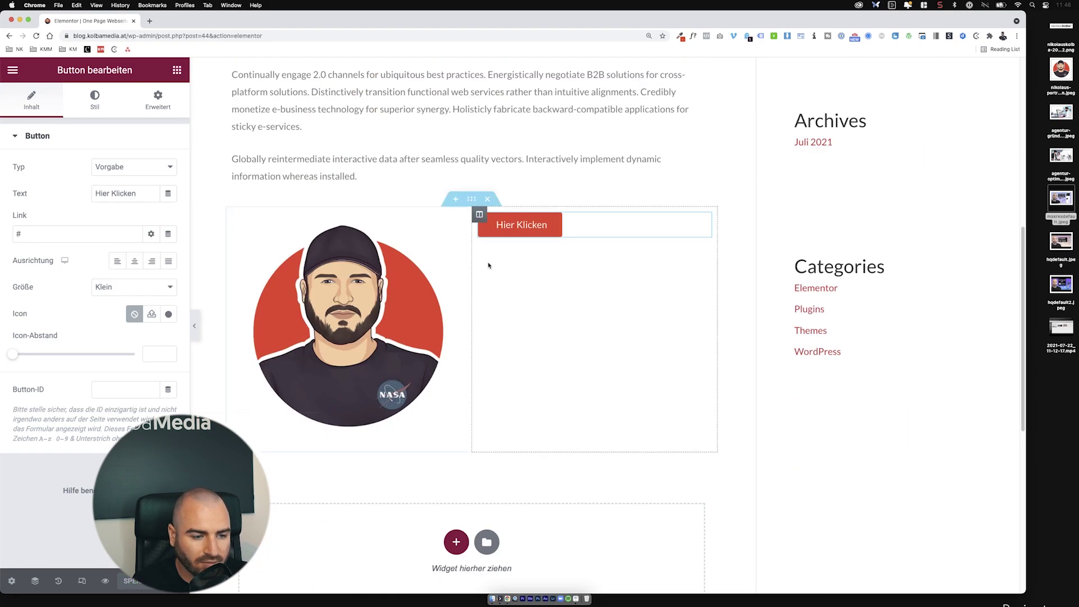
{"action": "scroll", "coordinate": [417, 422], "scroll_direction": "down", "scroll_amount": 5}
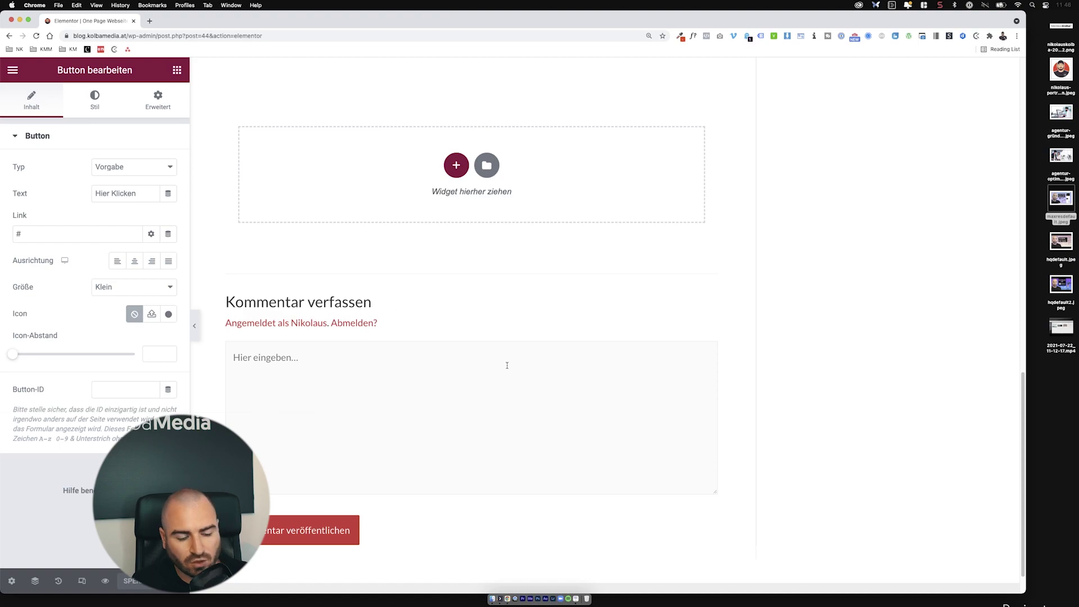
{"action": "scroll", "coordinate": [507, 365], "scroll_direction": "up", "scroll_amount": 15}
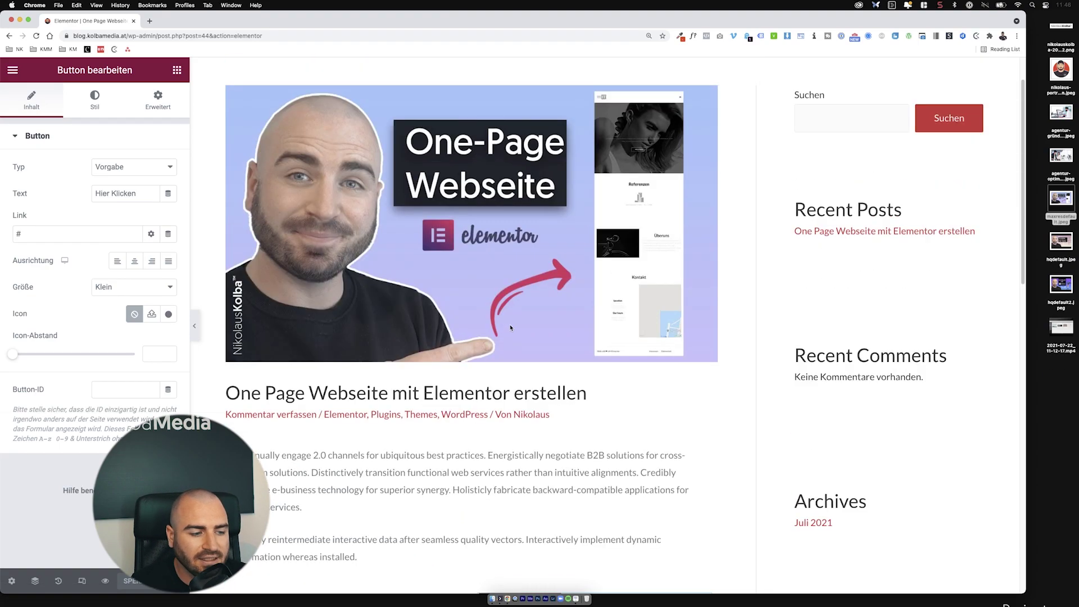
{"action": "scroll", "coordinate": [511, 327], "scroll_direction": "up", "scroll_amount": 3}
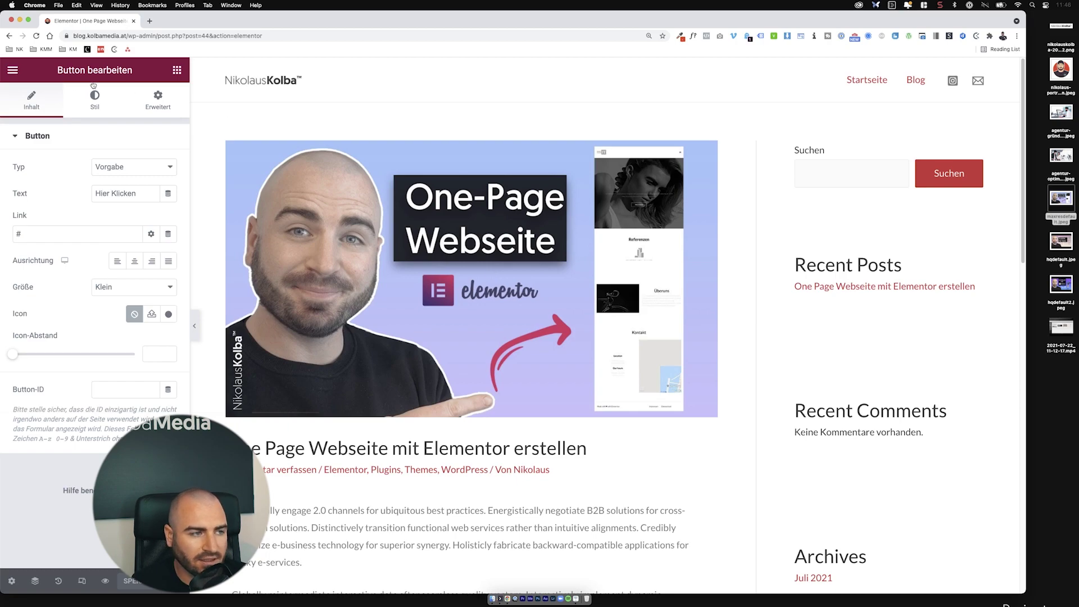
{"action": "left_click", "coordinate": [19, 72]}
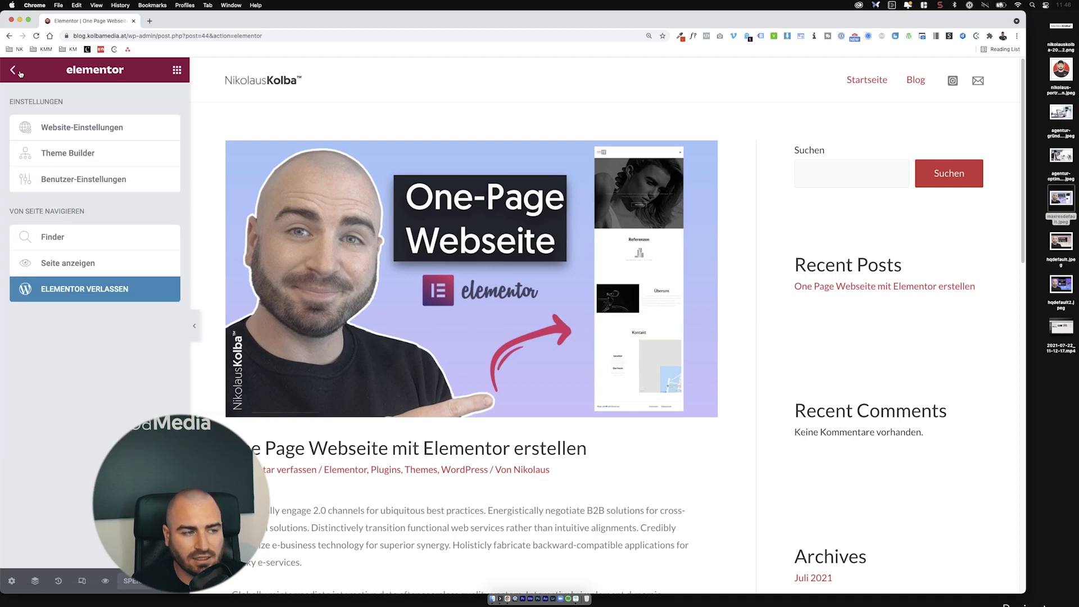
Step: Exit Elementor and start a new post from the Beiträge list
{"action": "left_click", "coordinate": [88, 291]}
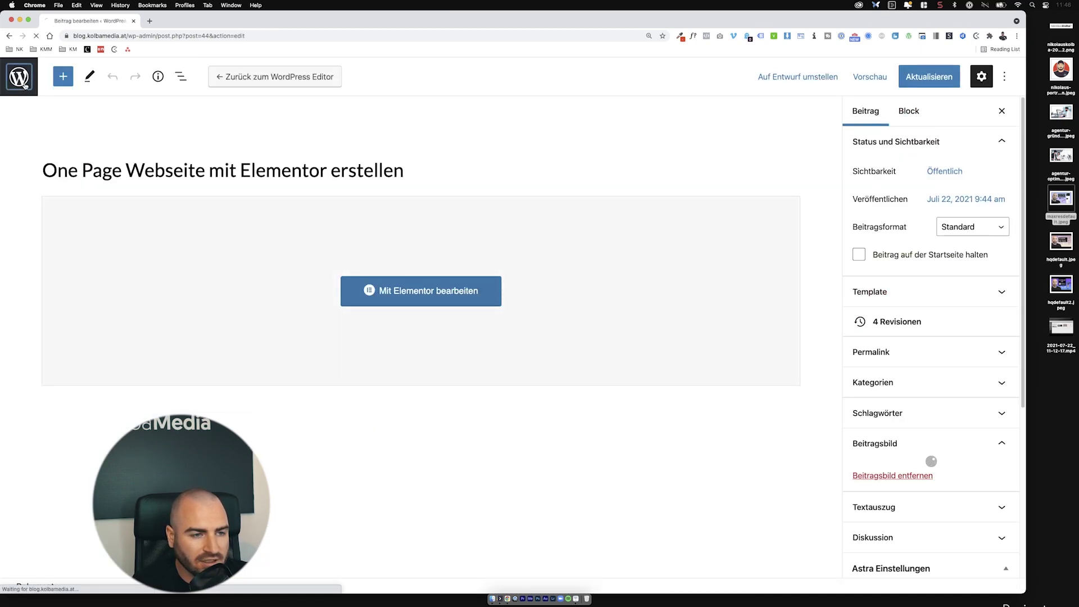
{"action": "left_click", "coordinate": [24, 86]}
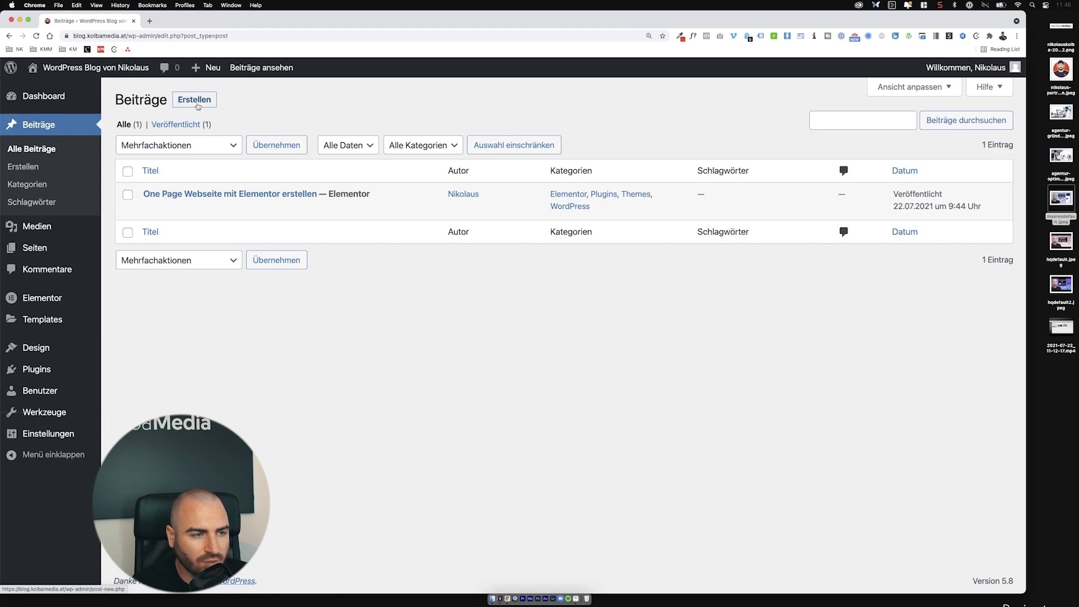
{"action": "left_click", "coordinate": [199, 101]}
Step: Preview hqdefault.jpeg and hqdefault2.jpeg on the desktop in Quick Look
{"action": "left_click", "coordinate": [1062, 241]}
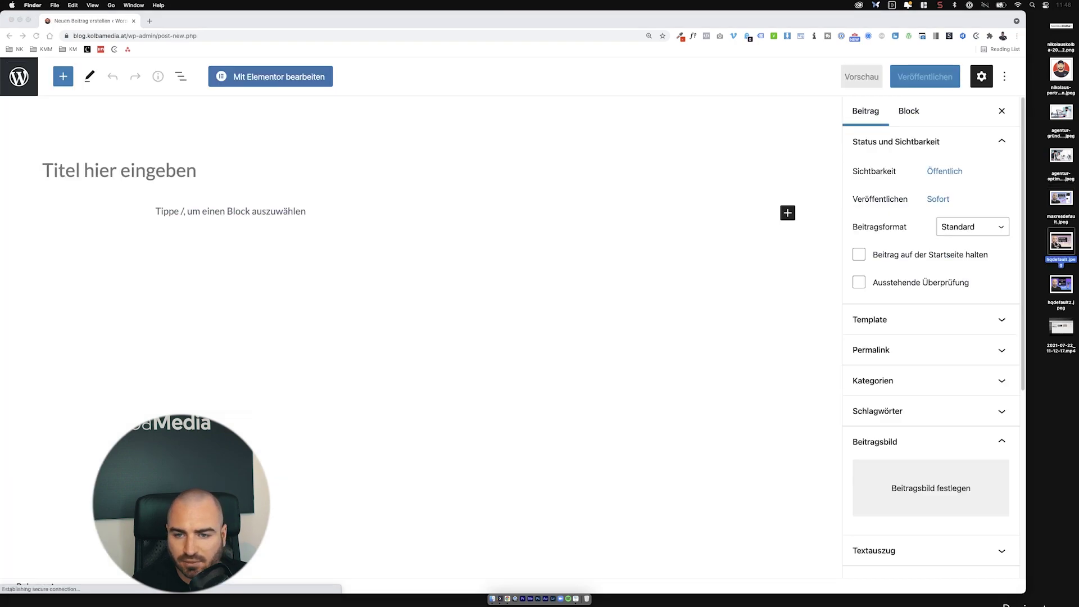
{"action": "key", "text": "space"}
{"action": "key", "text": "space"}
{"action": "left_click", "coordinate": [1072, 289]}
{"action": "key", "text": "space"}
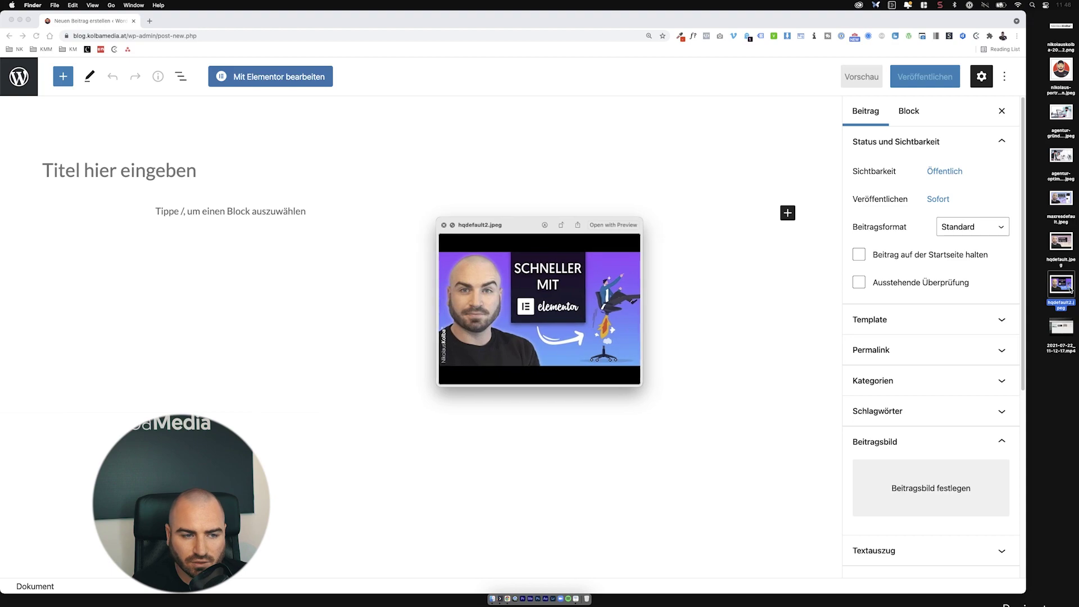
{"action": "key", "text": "space"}
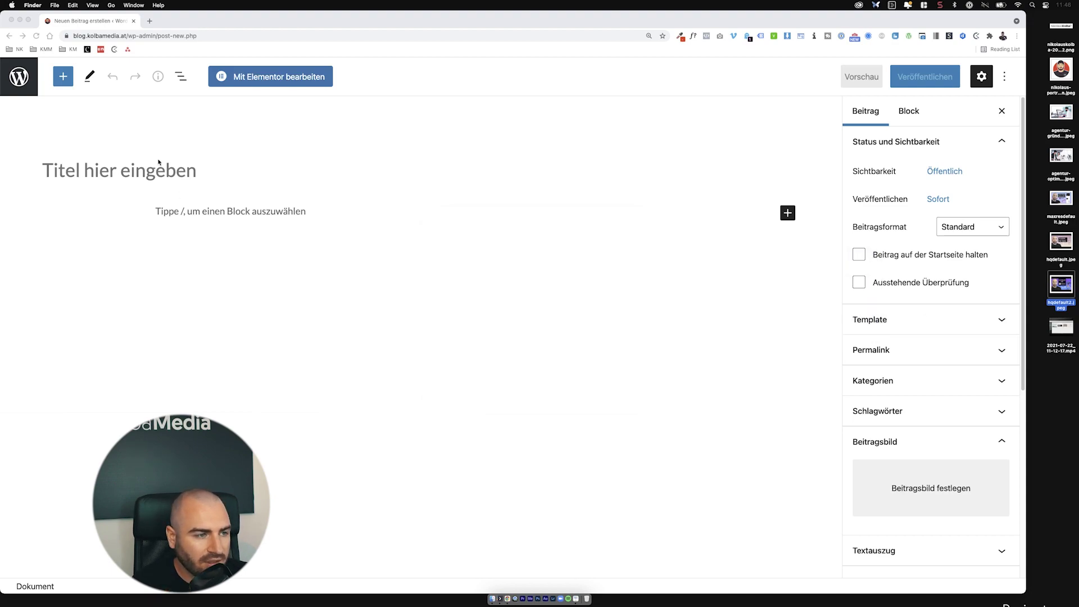
Step: Enter the post title 'Schneller mit Elementor arbeiten'
{"action": "left_click", "coordinate": [159, 163]}
{"action": "type", "text": "Schneller mot"}
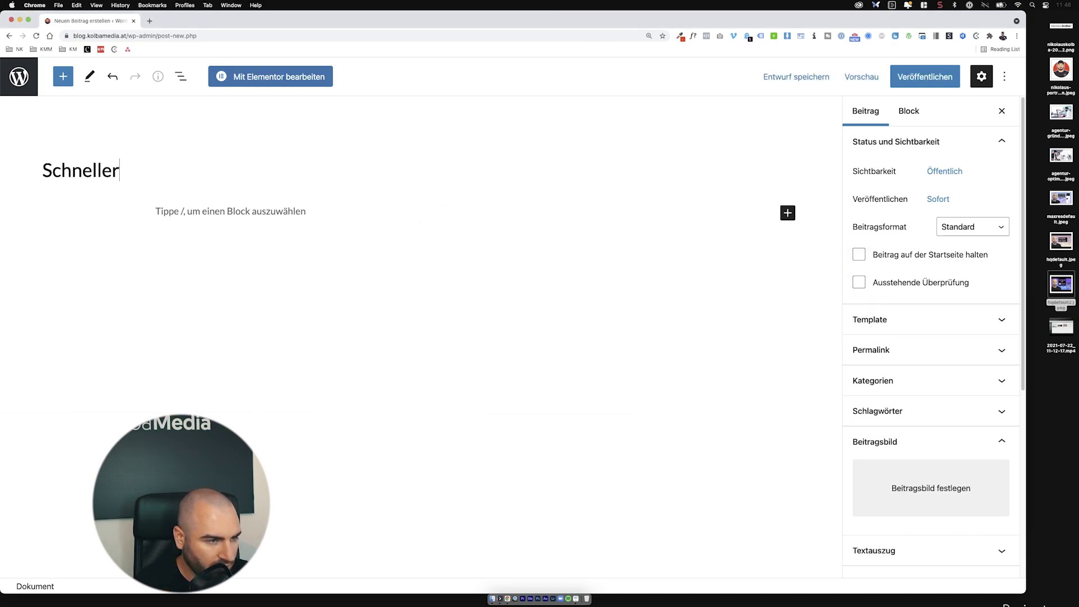
{"action": "key", "text": "BackSpace"}
{"action": "type", "text": "it"}
{"action": "key", "text": "BackSpace"}
{"action": "key", "text": "BackSpace"}
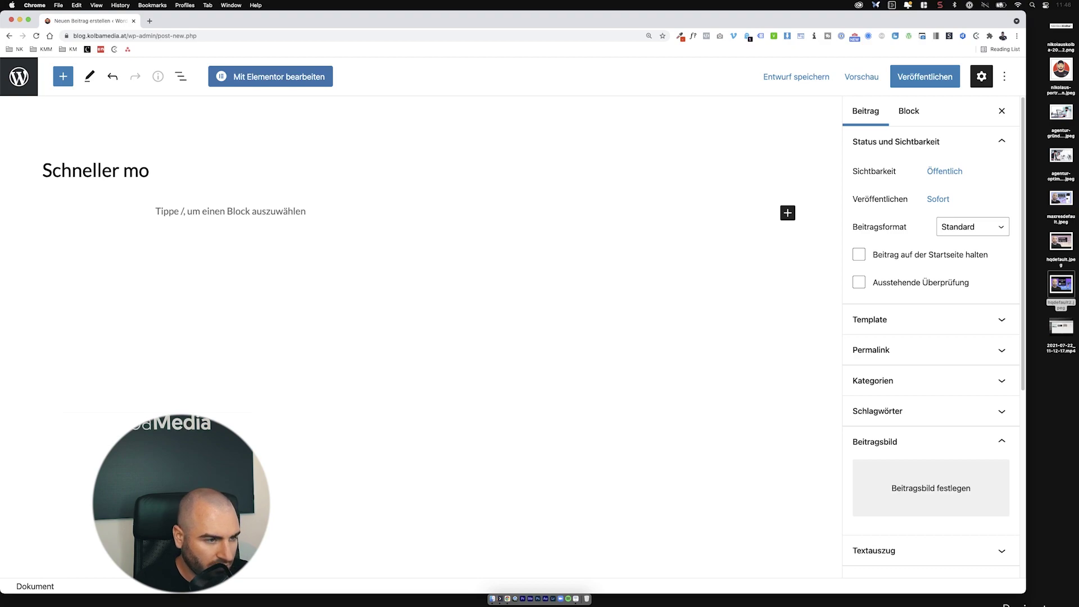
{"action": "key", "text": "BackSpace"}
{"action": "type", "text": "it e"}
{"action": "key", "text": "BackSpace"}
{"action": "type", "text": "Elem"}
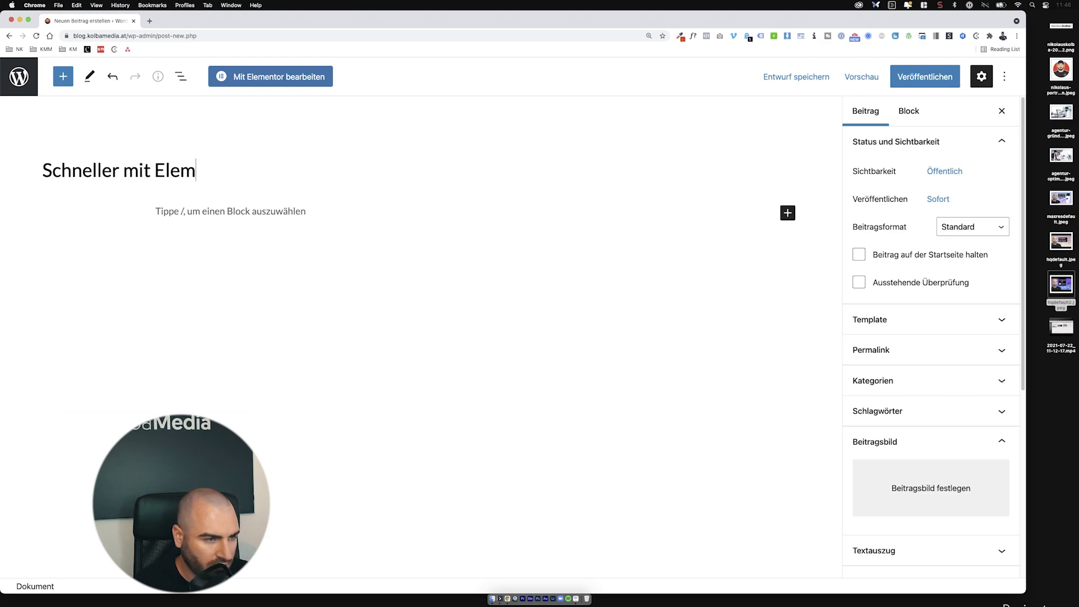
{"action": "type", "text": "entror arbeiten"}
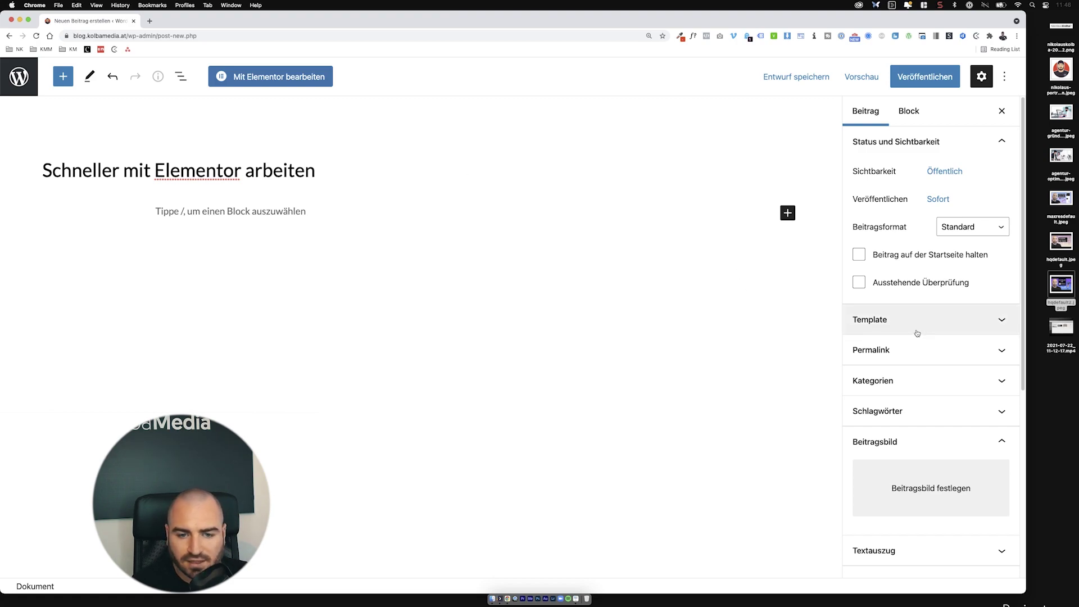
Step: File the post under Plugins, WordPress, Allgemein and Elementor categories
{"action": "left_click", "coordinate": [905, 377]}
{"action": "scroll", "coordinate": [912, 380], "scroll_direction": "down", "scroll_amount": 4}
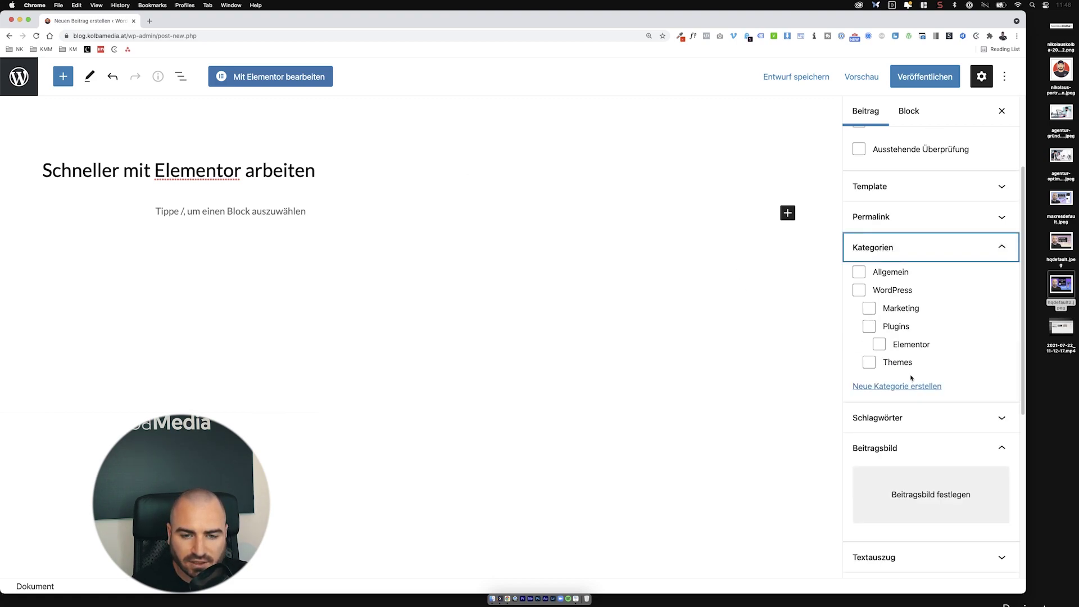
{"action": "left_click", "coordinate": [895, 326]}
{"action": "left_click", "coordinate": [899, 291]}
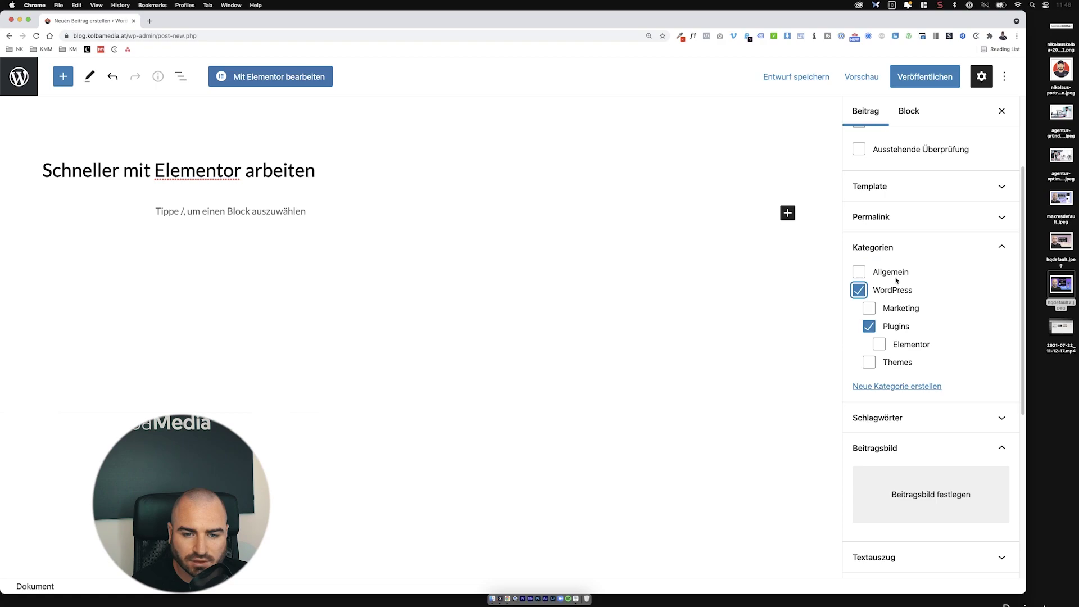
{"action": "left_click", "coordinate": [891, 274]}
{"action": "left_click", "coordinate": [901, 342]}
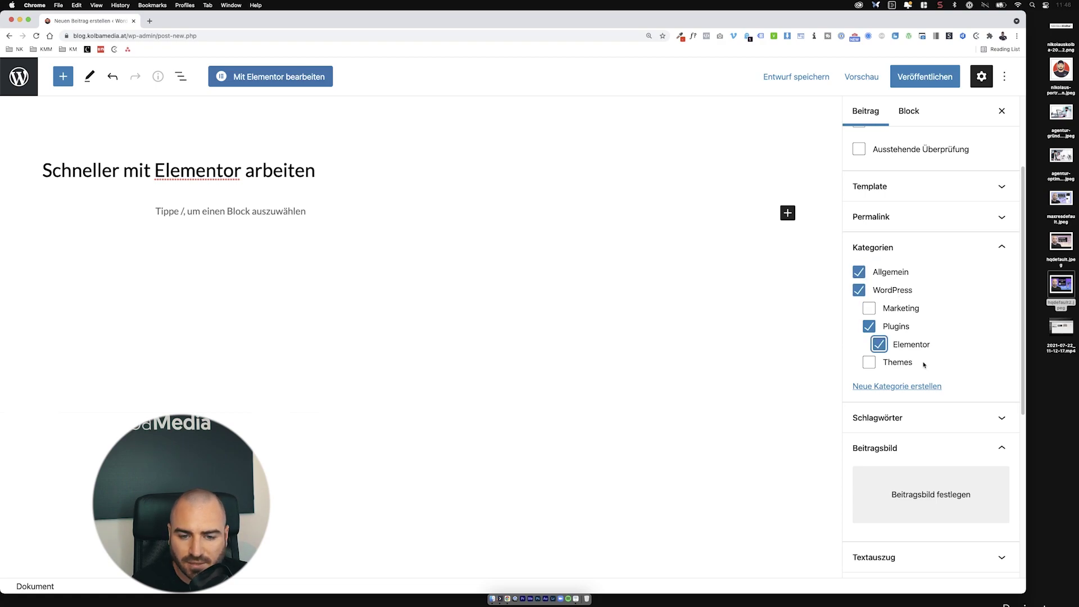
Step: Upload hqdefault2.jpeg from the desktop and set it as the featured image
{"action": "left_click", "coordinate": [934, 481]}
{"action": "left_click_drag", "start_coordinate": [1061, 284], "coordinate": [687, 275]}
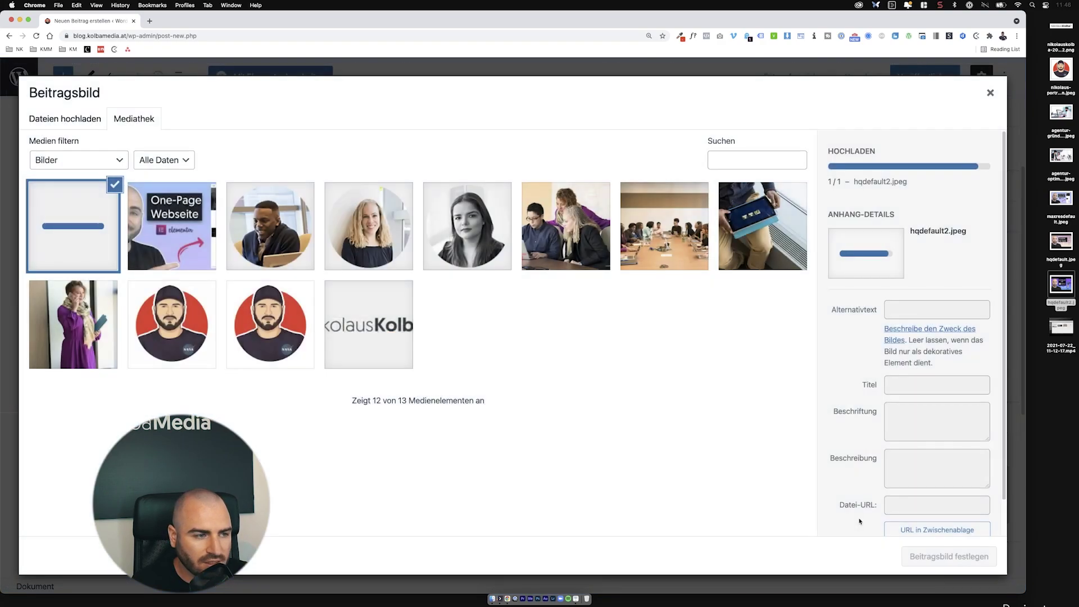
{"action": "left_click", "coordinate": [954, 554]}
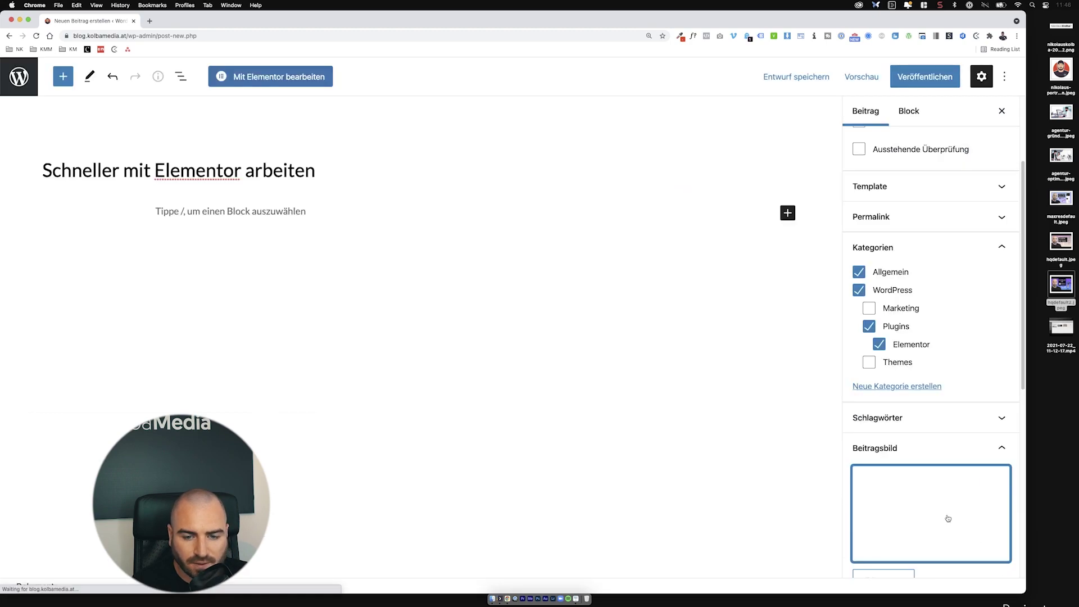
{"action": "scroll", "coordinate": [939, 446], "scroll_direction": "down", "scroll_amount": 7}
{"action": "scroll", "coordinate": [939, 444], "scroll_direction": "up", "scroll_amount": 4}
{"action": "scroll", "coordinate": [938, 444], "scroll_direction": "up", "scroll_amount": 5}
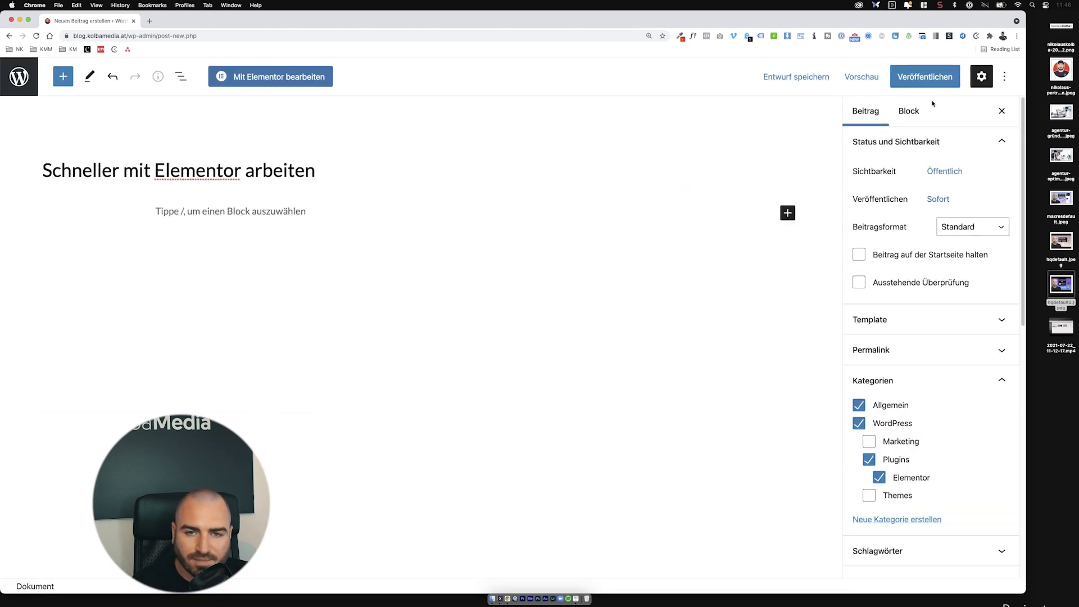
Step: Publish the post and preview hqdefault2.jpeg in Quick Look
{"action": "left_click", "coordinate": [925, 76]}
{"action": "left_click", "coordinate": [931, 83]}
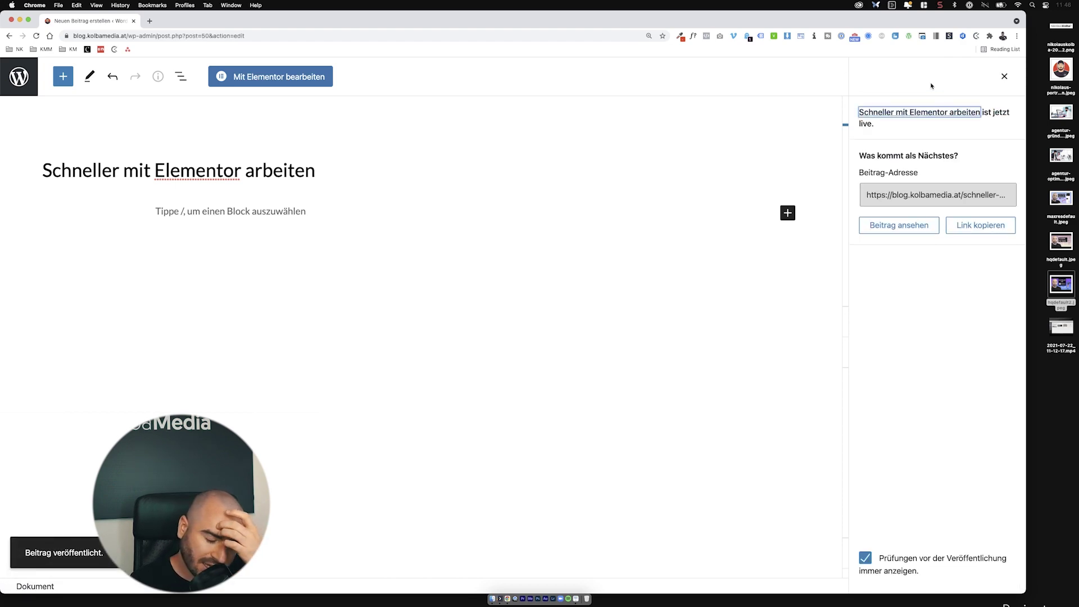
{"action": "left_click", "coordinate": [1049, 294]}
{"action": "key", "text": "space"}
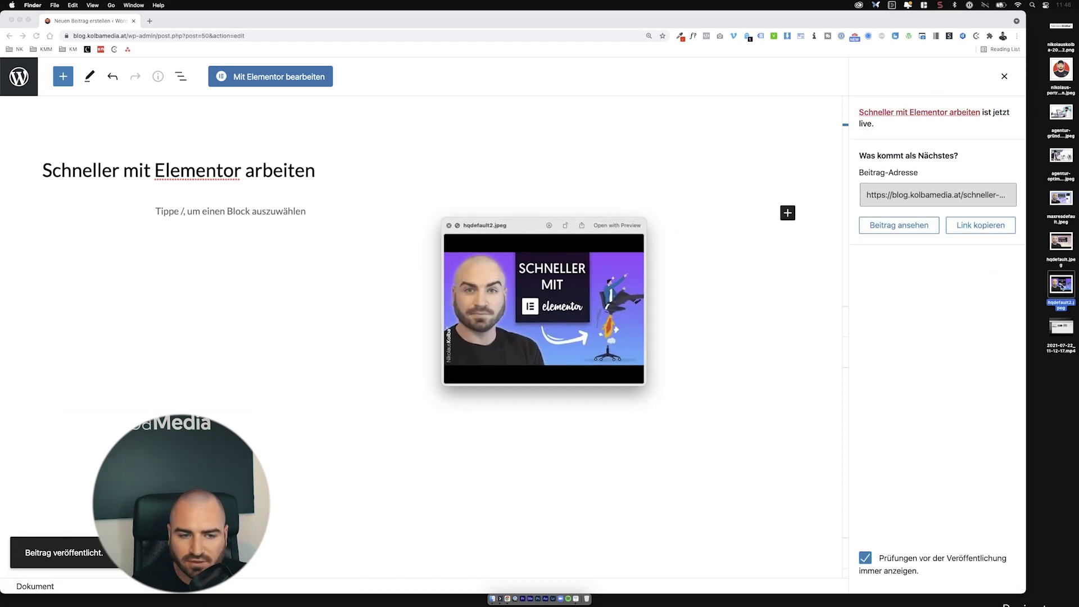
Step: Preview maxresdefault.jpeg, then open the published post in the Elementor builder
{"action": "left_click", "coordinate": [1058, 199]}
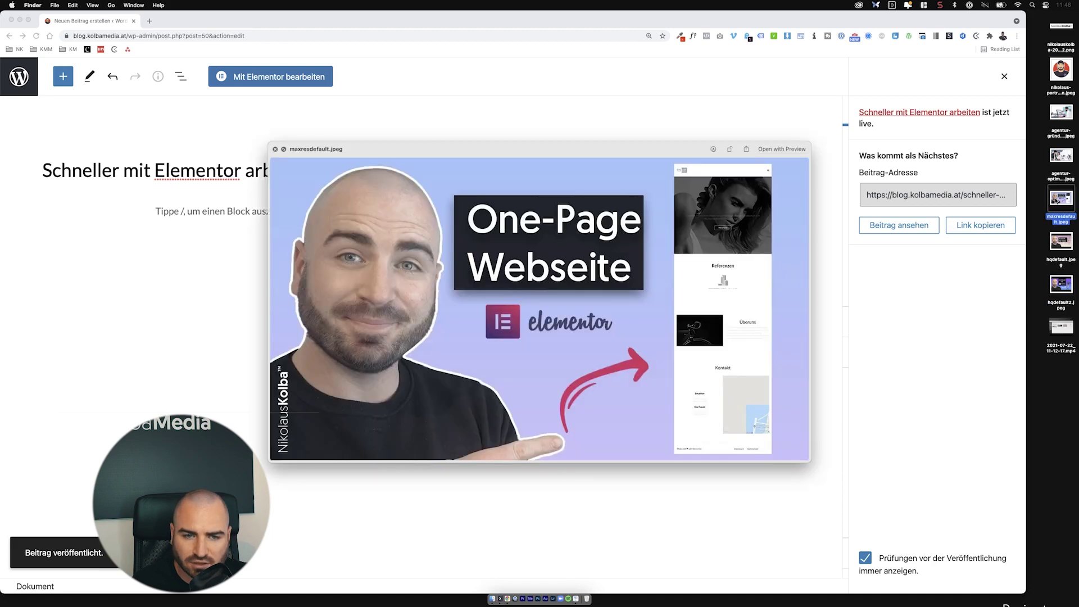
{"action": "key", "text": "space"}
{"action": "left_click", "coordinate": [659, 180]}
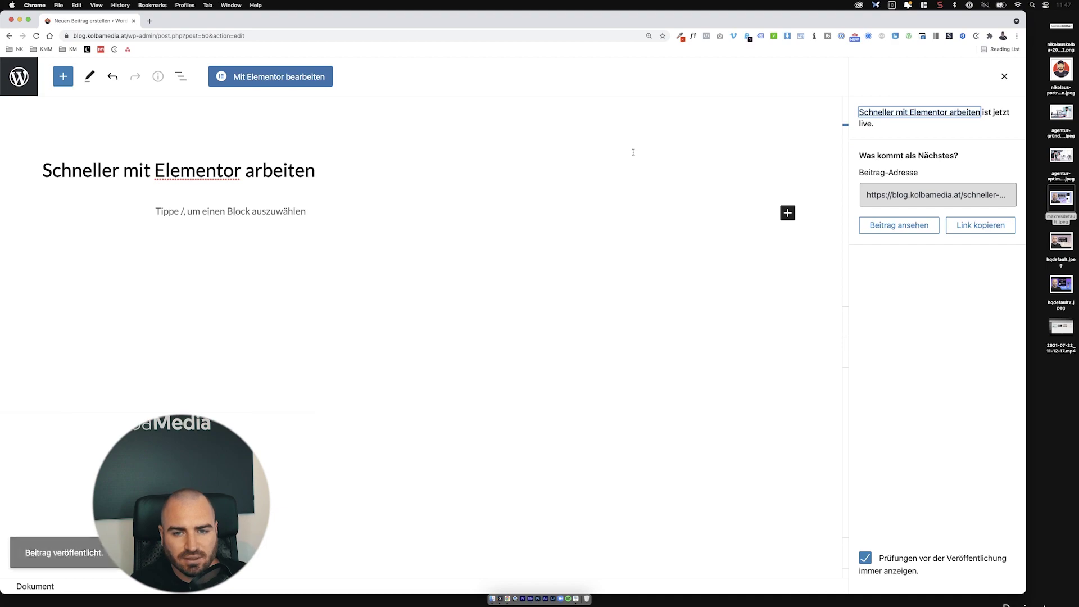
{"action": "left_click", "coordinate": [307, 77]}
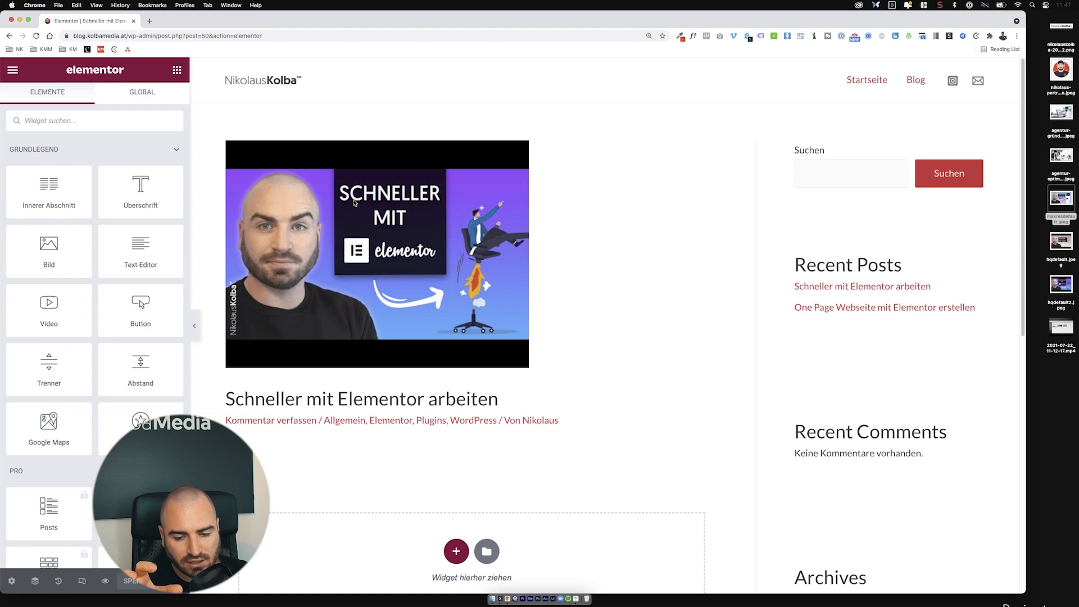
Step: Add a Text-Editor widget and fill it with two paragraphs of generated Lorem ipsum text
{"action": "left_click_drag", "start_coordinate": [141, 248], "coordinate": [455, 513]}
{"action": "scroll", "coordinate": [455, 514], "scroll_direction": "down", "scroll_amount": 2}
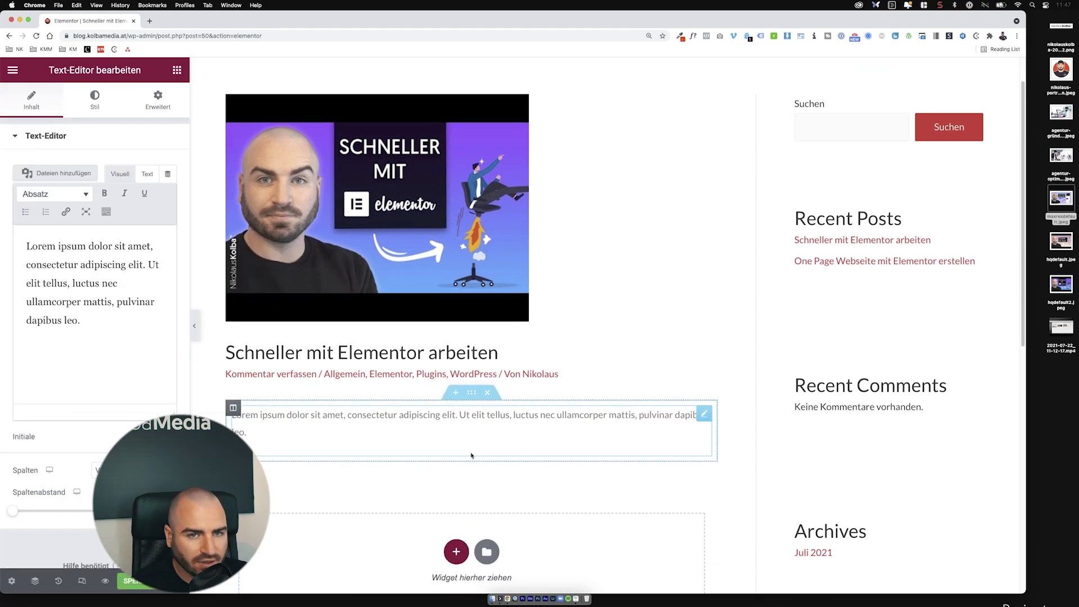
{"action": "left_click", "coordinate": [814, 36]}
{"action": "left_click", "coordinate": [725, 126]}
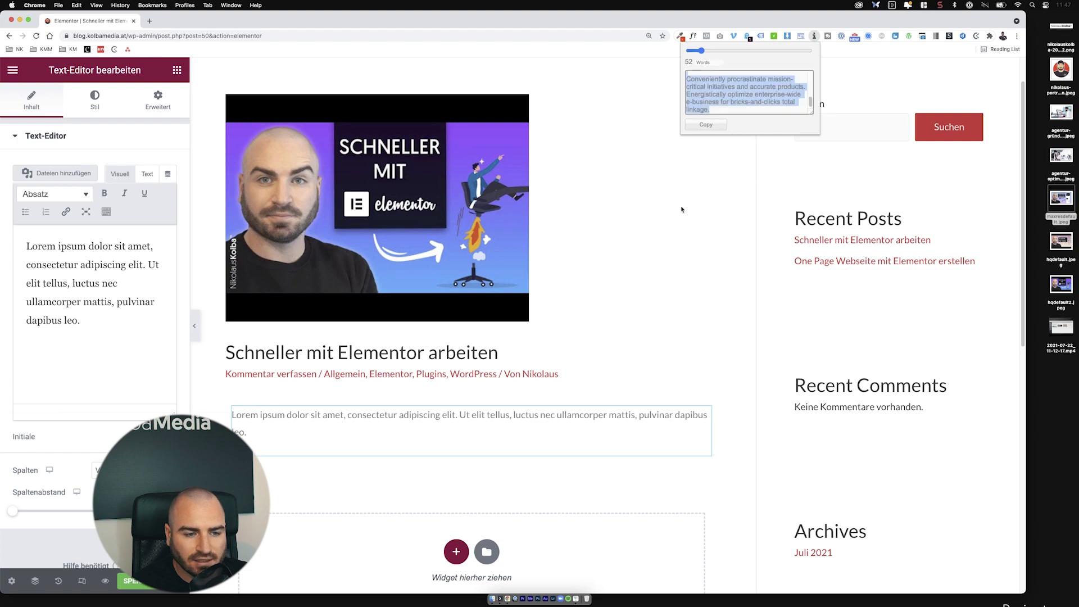
{"action": "left_click", "coordinate": [153, 287]}
{"action": "key", "text": "super+a"}
{"action": "key", "text": "super+v"}
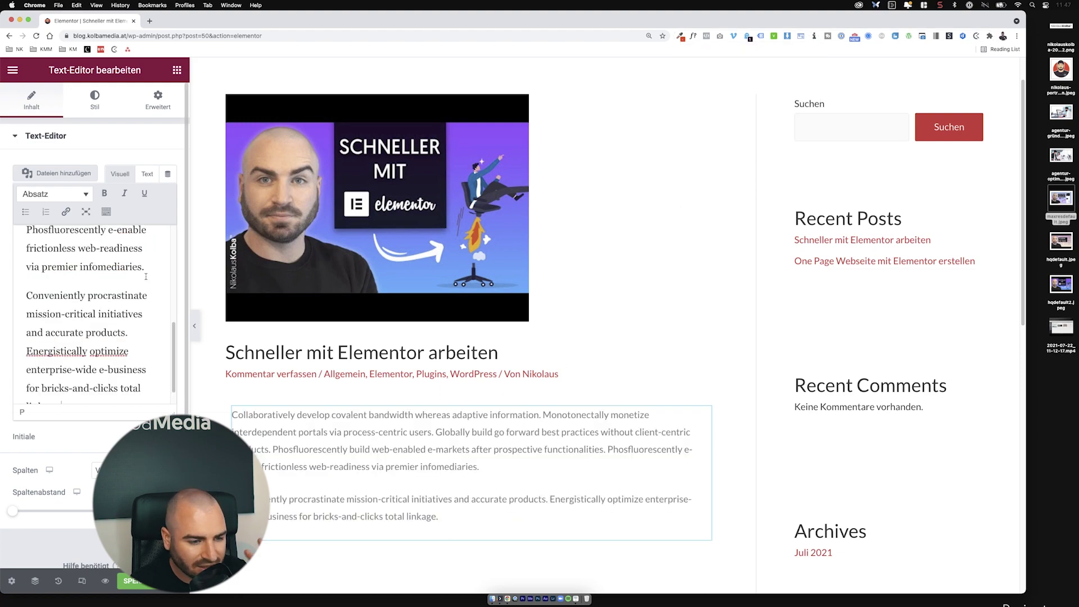
Step: Save the post, check it in mobile responsive mode, then leave Elementor
{"action": "left_click", "coordinate": [129, 583]}
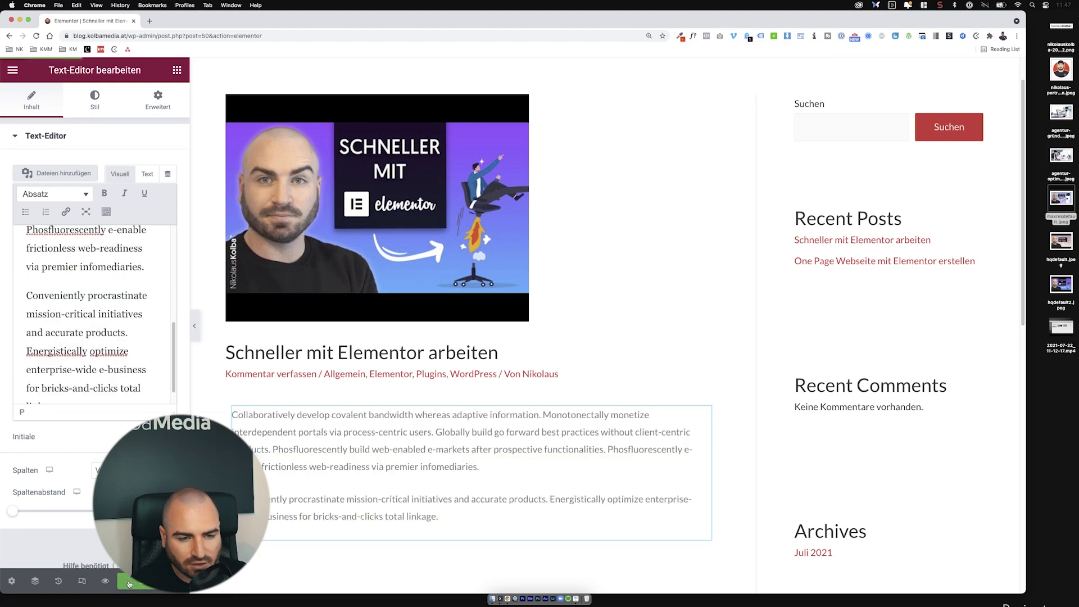
{"action": "left_click", "coordinate": [85, 577]}
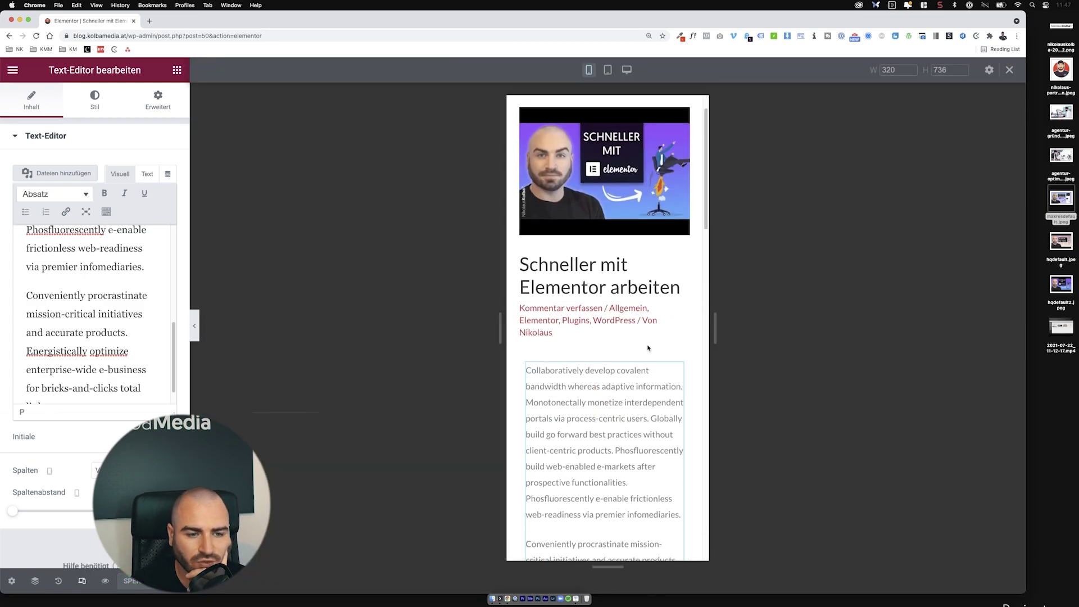
{"action": "scroll", "coordinate": [648, 348], "scroll_direction": "down", "scroll_amount": 8}
{"action": "scroll", "coordinate": [648, 348], "scroll_direction": "up", "scroll_amount": 15}
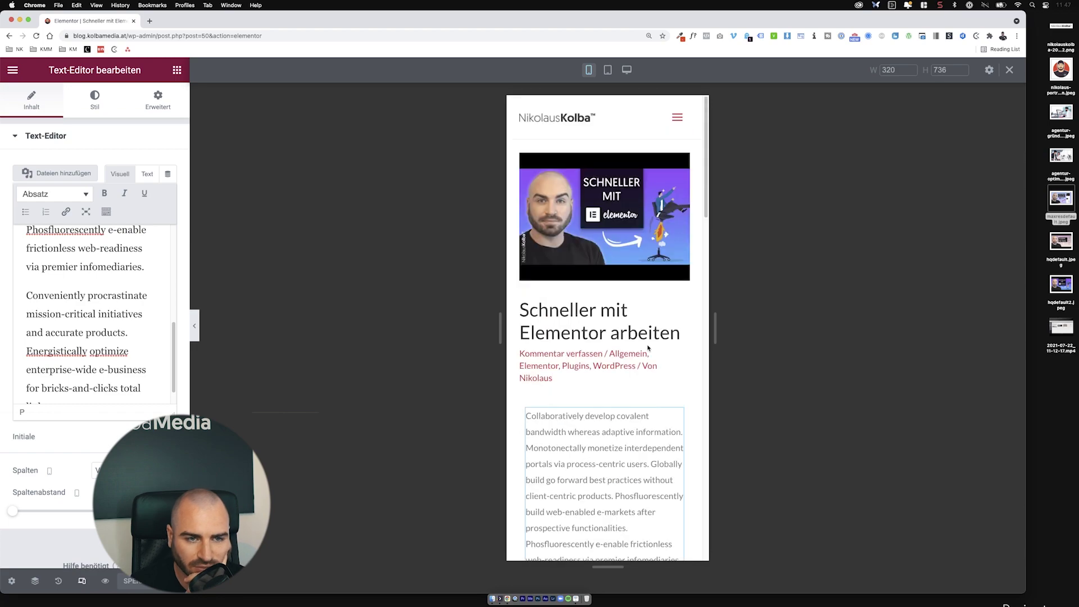
{"action": "left_click", "coordinate": [81, 581]}
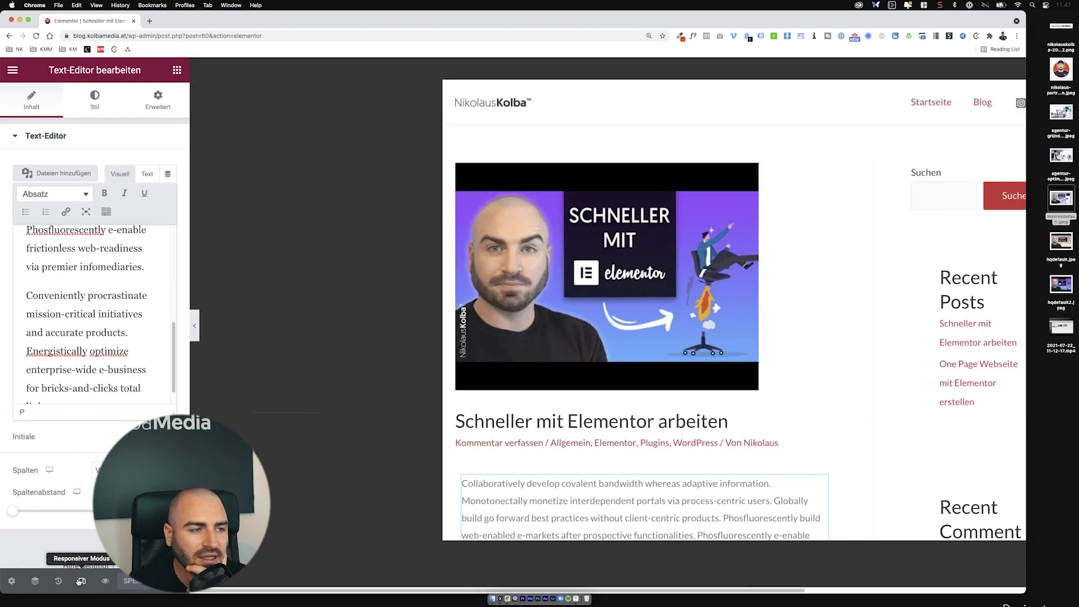
{"action": "left_click", "coordinate": [12, 69]}
{"action": "left_click", "coordinate": [90, 284]}
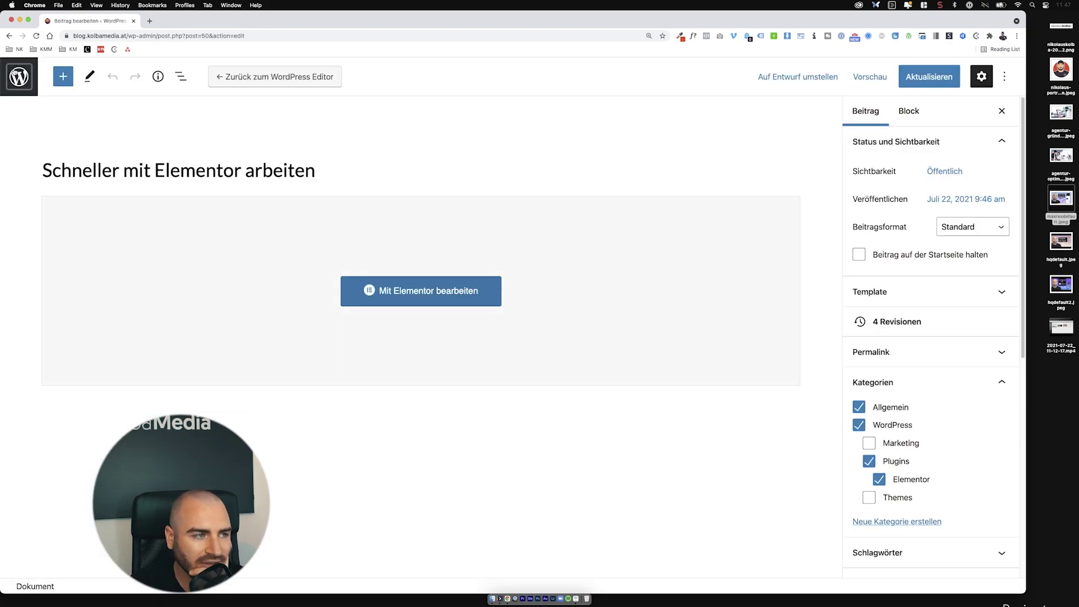
Step: Open the live site in a new browser tab from the admin bar's site name
{"action": "left_click", "coordinate": [15, 49]}
{"action": "left_click", "coordinate": [84, 72]}
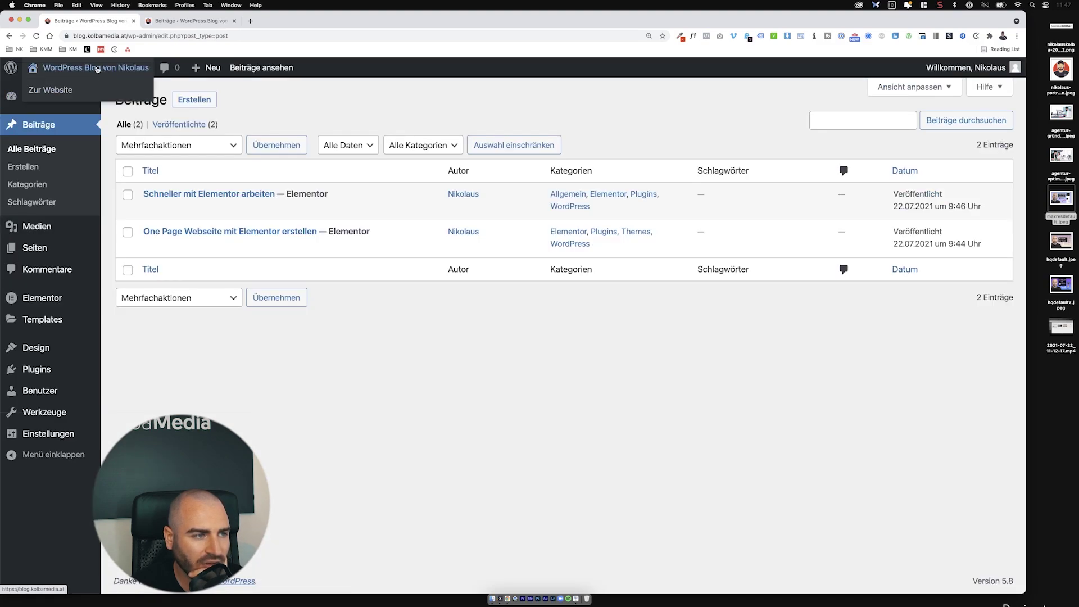
{"action": "right_click", "coordinate": [102, 73]}
{"action": "left_click", "coordinate": [135, 72]}
{"action": "left_click", "coordinate": [211, 27]}
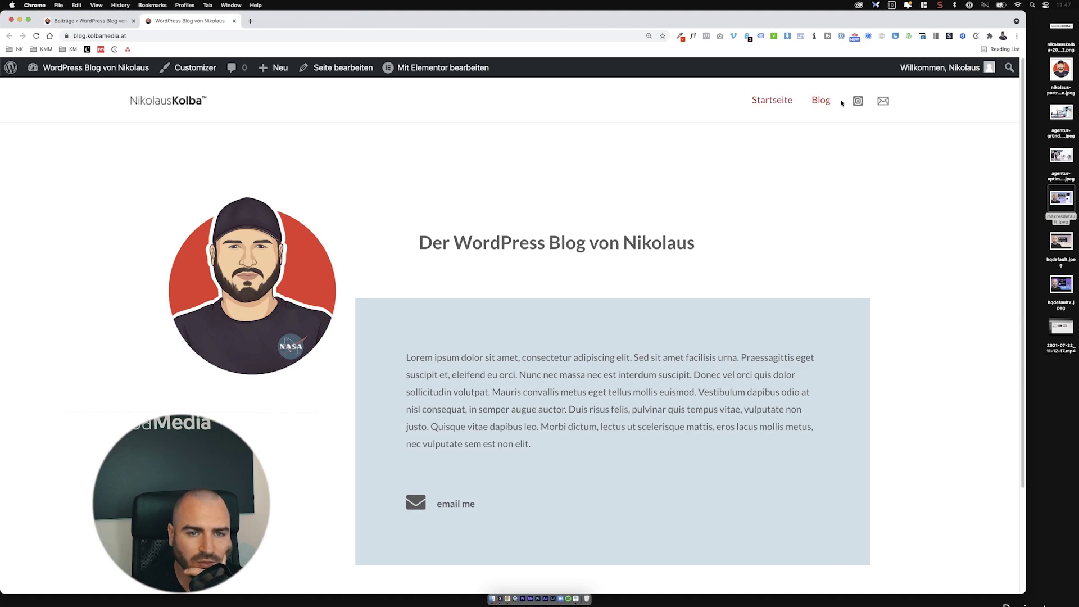
Step: Browse the Blog page's post listing and maximize the browser window
{"action": "left_click", "coordinate": [824, 101]}
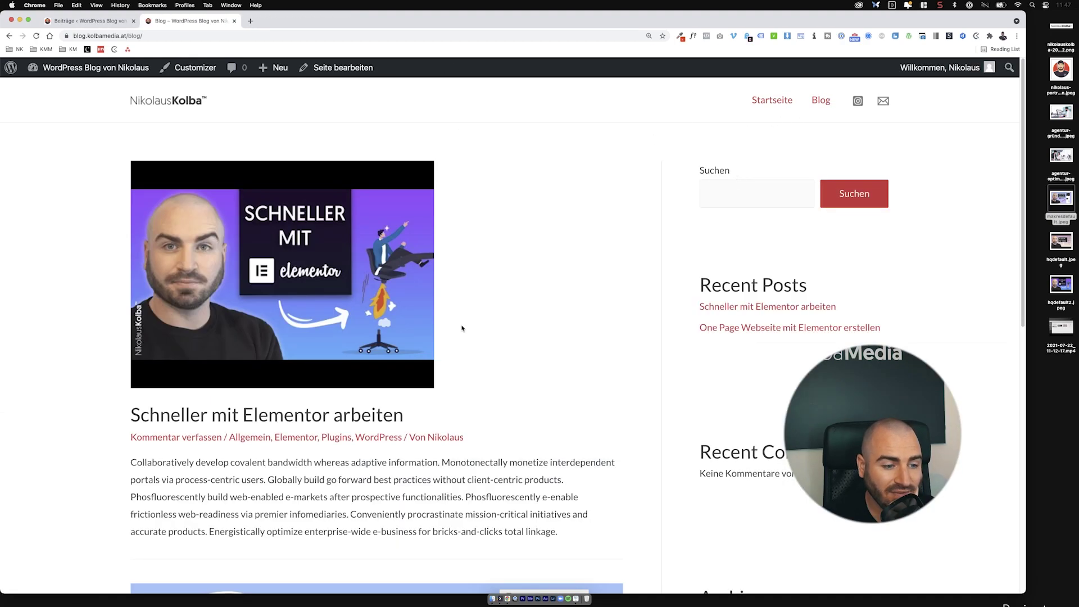
{"action": "scroll", "coordinate": [462, 328], "scroll_direction": "down", "scroll_amount": 10}
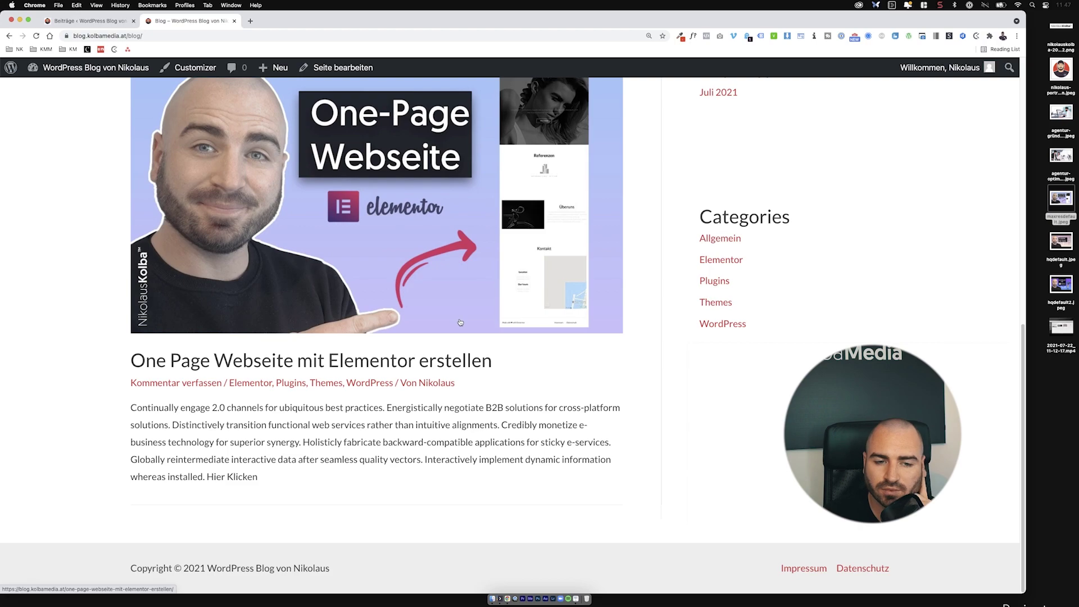
{"action": "scroll", "coordinate": [499, 369], "scroll_direction": "up", "scroll_amount": 10}
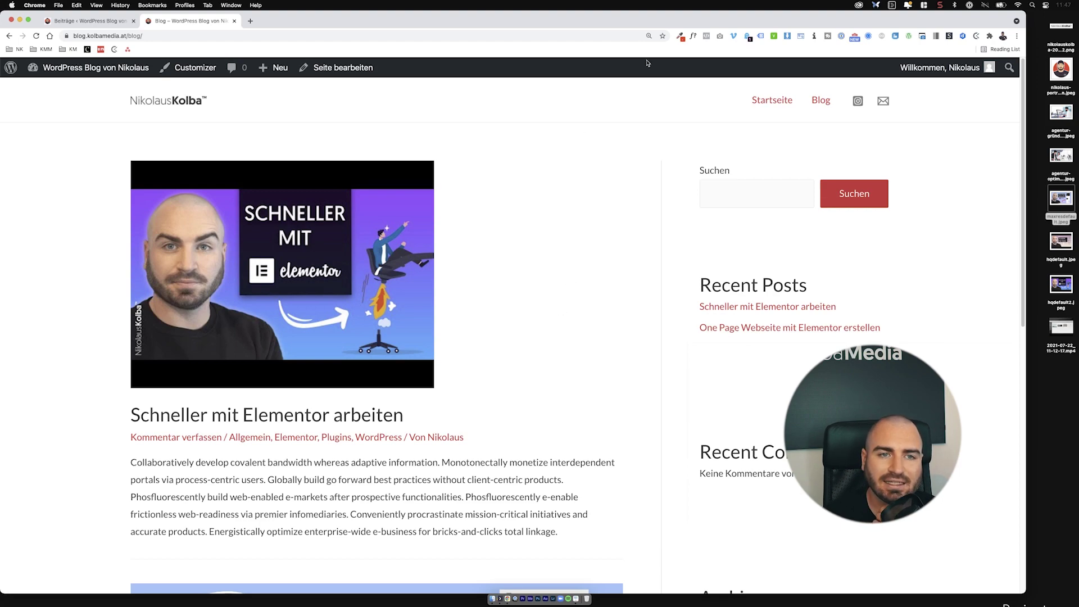
{"action": "double_click", "coordinate": [648, 21]}
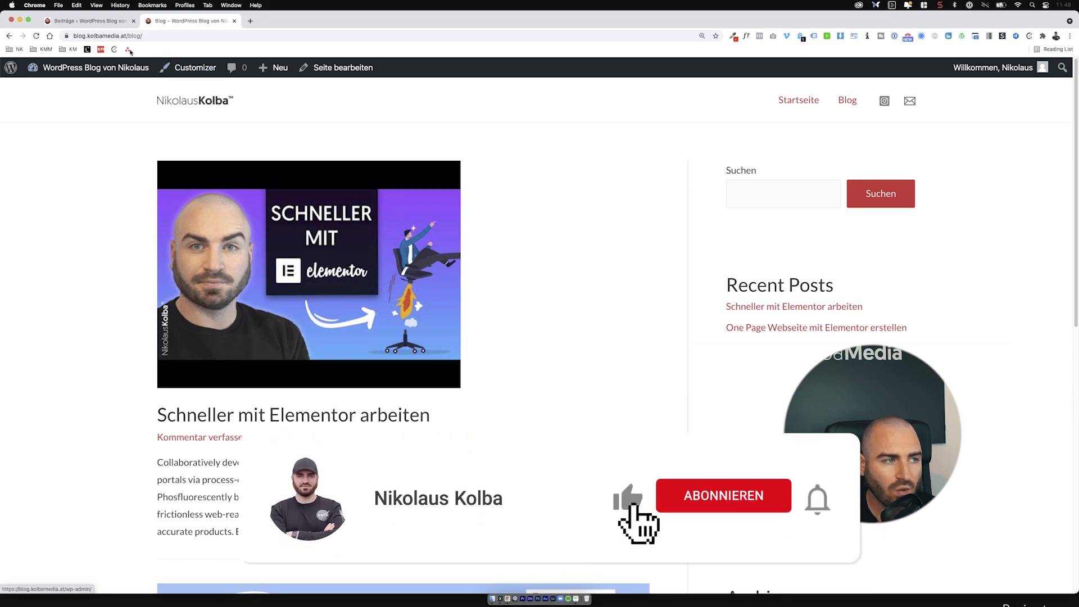
Step: In Customizer's Blog / Archive settings, preview the blog page and set Inhaltsbreite to Benutzerdefiniert
{"action": "left_click", "coordinate": [95, 67]}
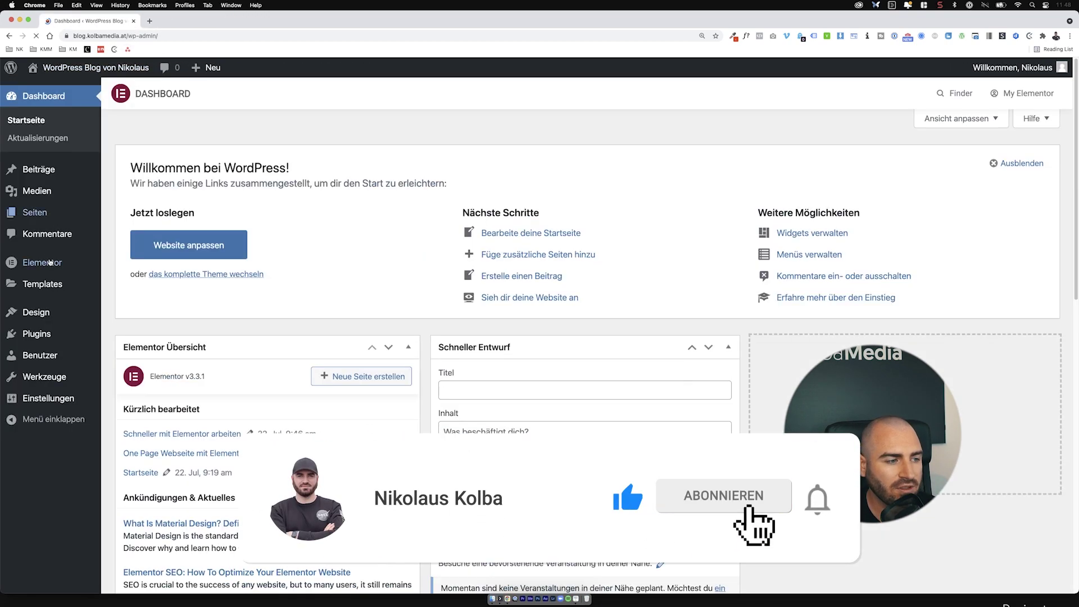
{"action": "mouse_move", "coordinate": [35, 312]}
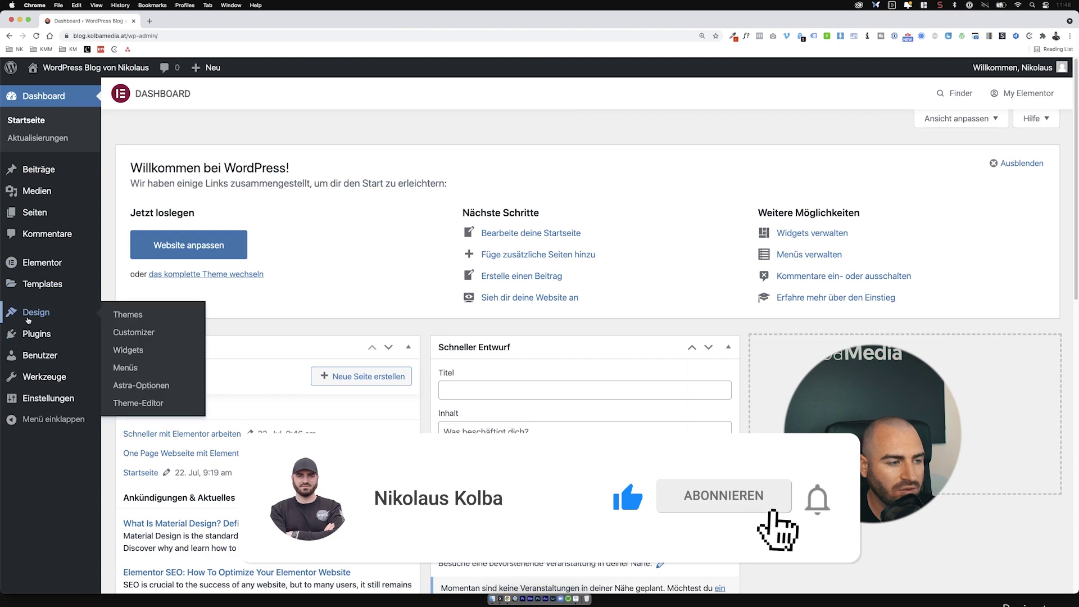
{"action": "left_click", "coordinate": [139, 333]}
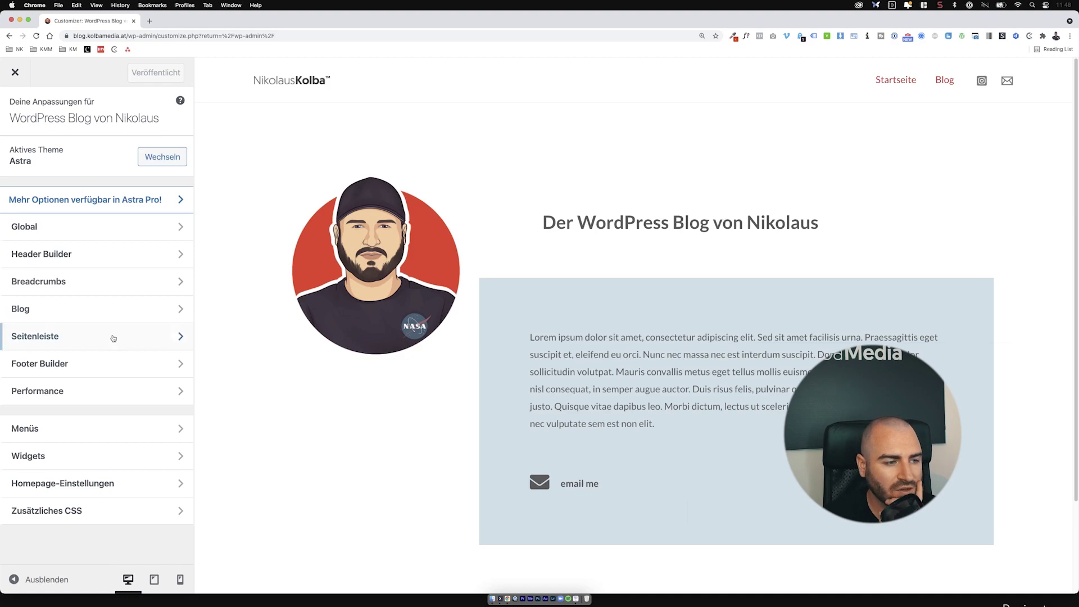
{"action": "left_click", "coordinate": [131, 312]}
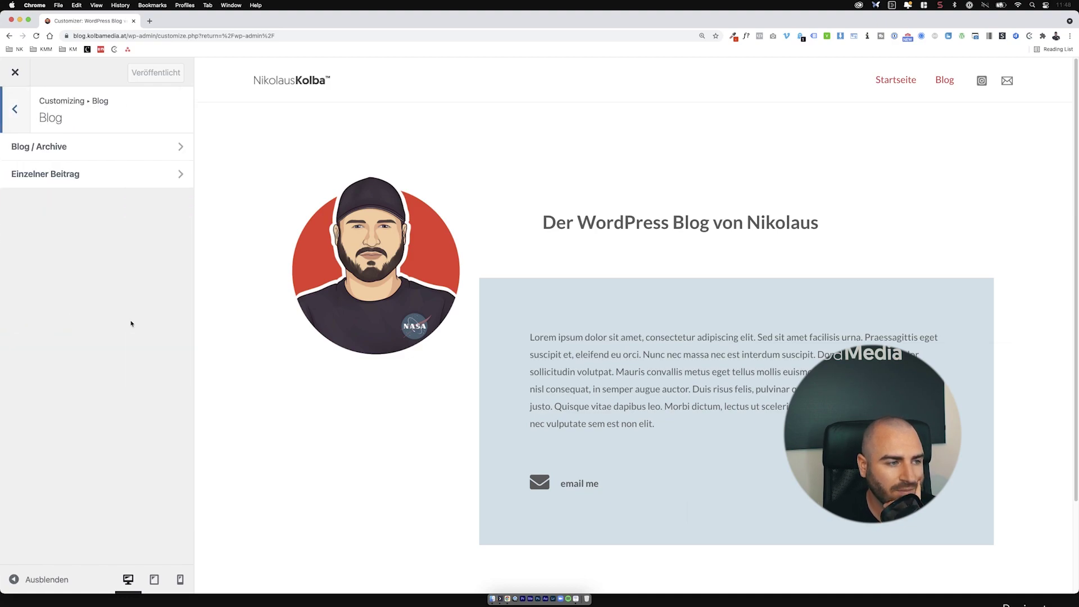
{"action": "left_click", "coordinate": [121, 147]}
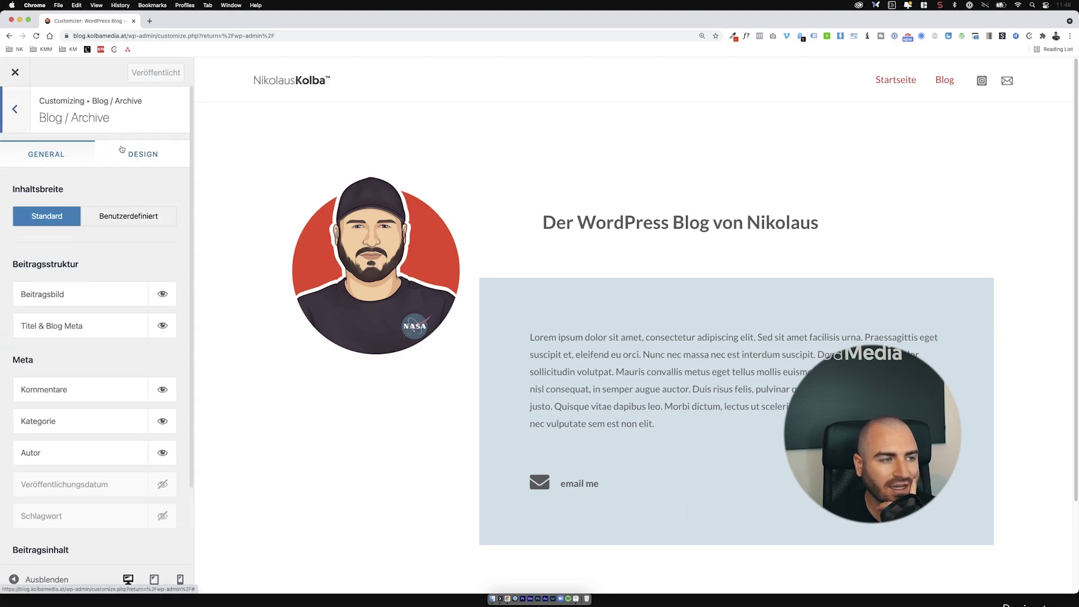
{"action": "left_click", "coordinate": [945, 79]}
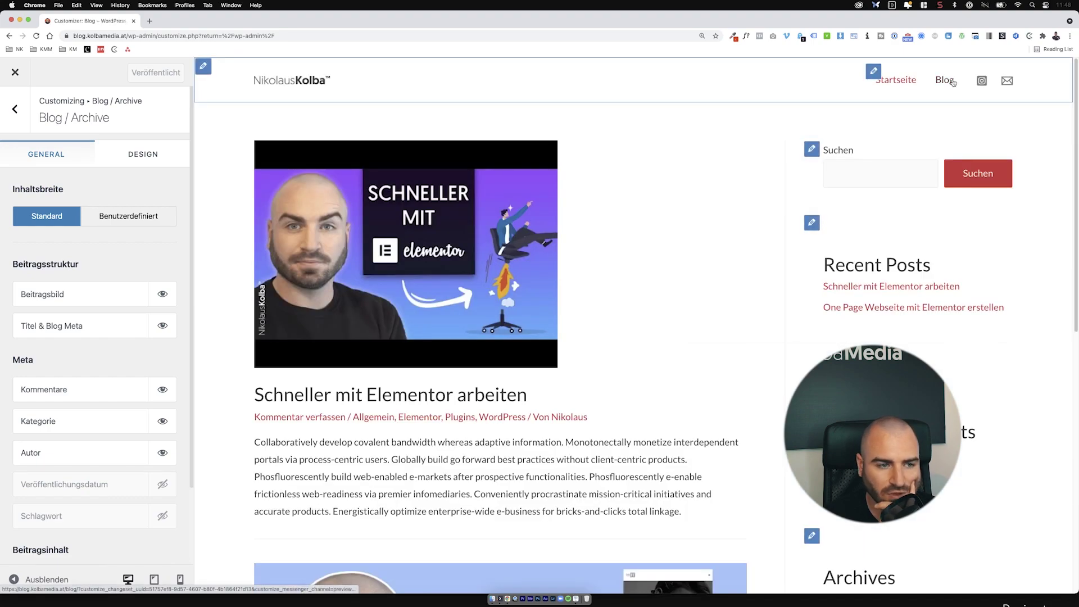
{"action": "left_click", "coordinate": [162, 213]}
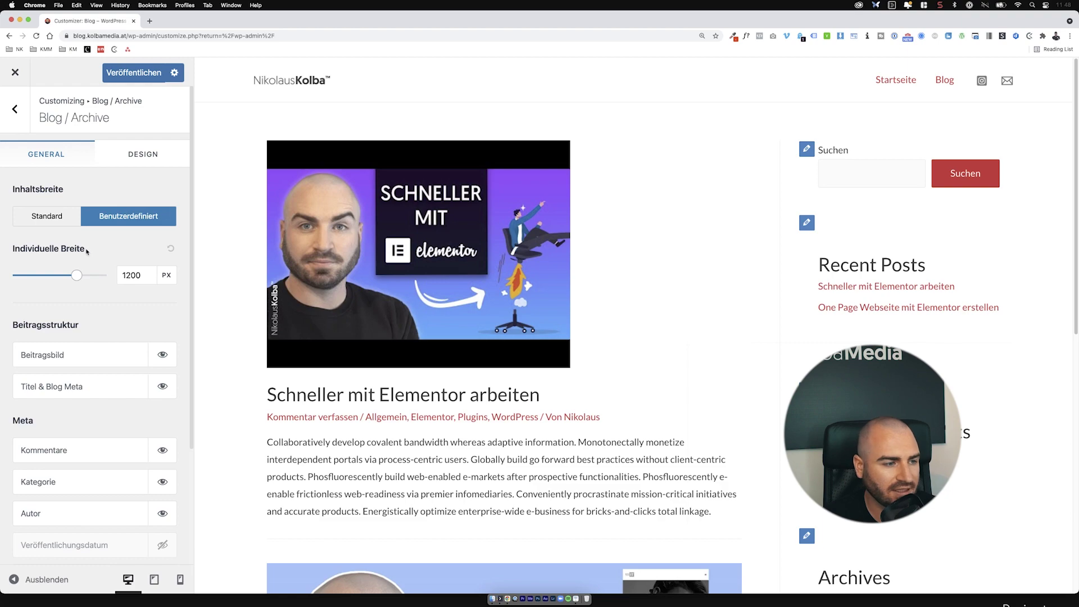
Step: Keep featured images shown and enable Titel & Blog Meta on archive posts
{"action": "scroll", "coordinate": [112, 284], "scroll_direction": "down", "scroll_amount": 3}
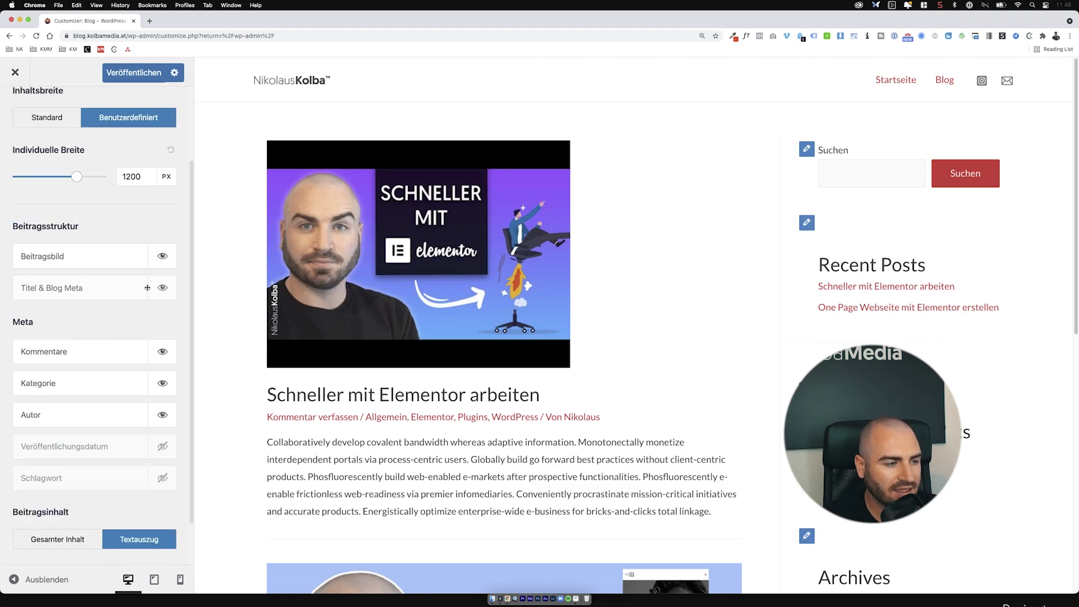
{"action": "left_click", "coordinate": [164, 257]}
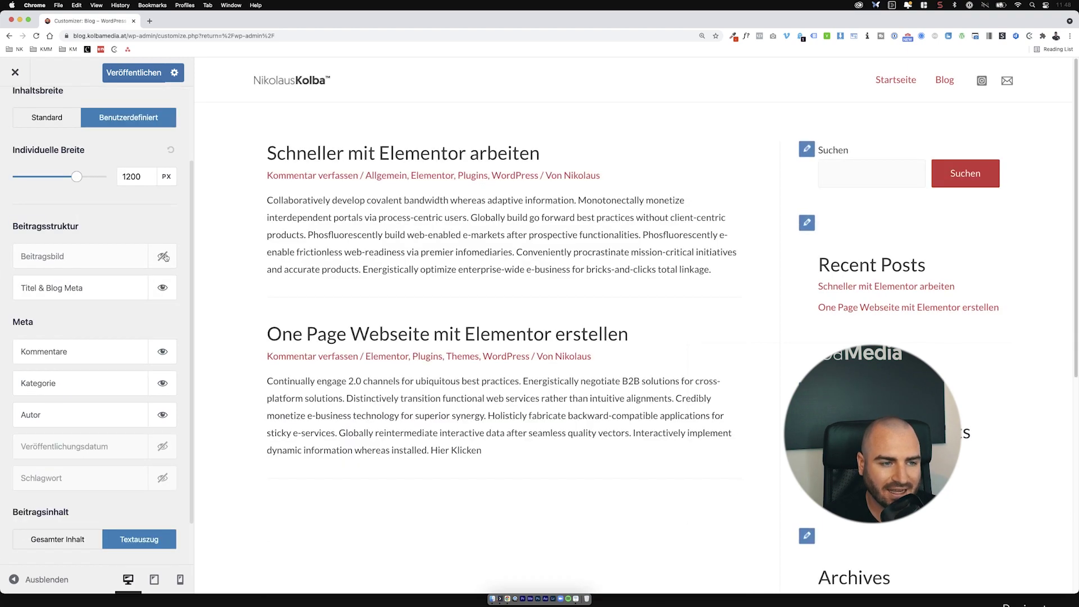
{"action": "left_click", "coordinate": [163, 257]}
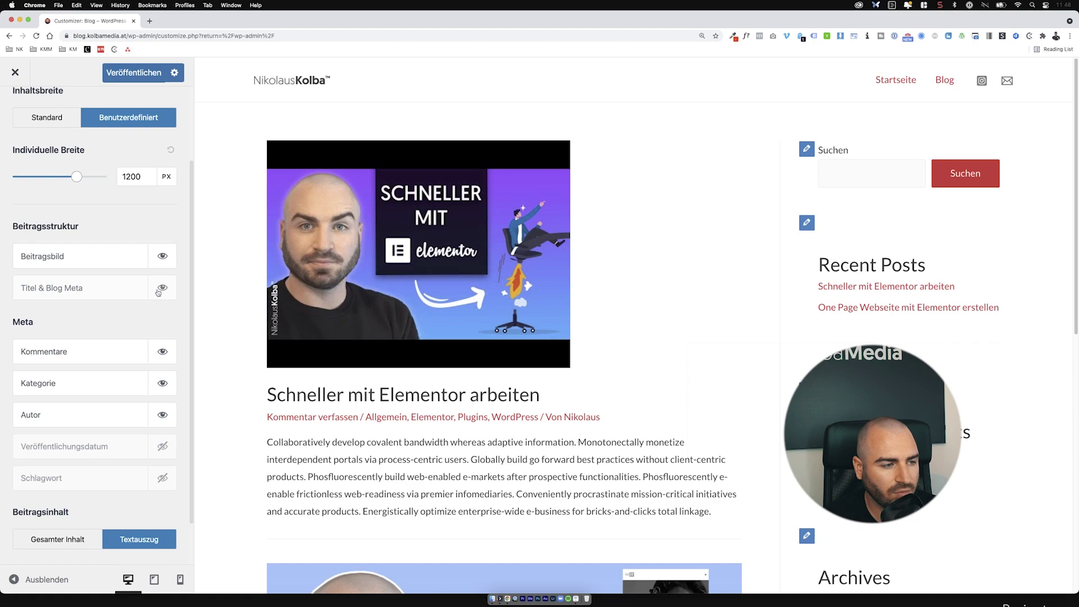
{"action": "left_click", "coordinate": [158, 291]}
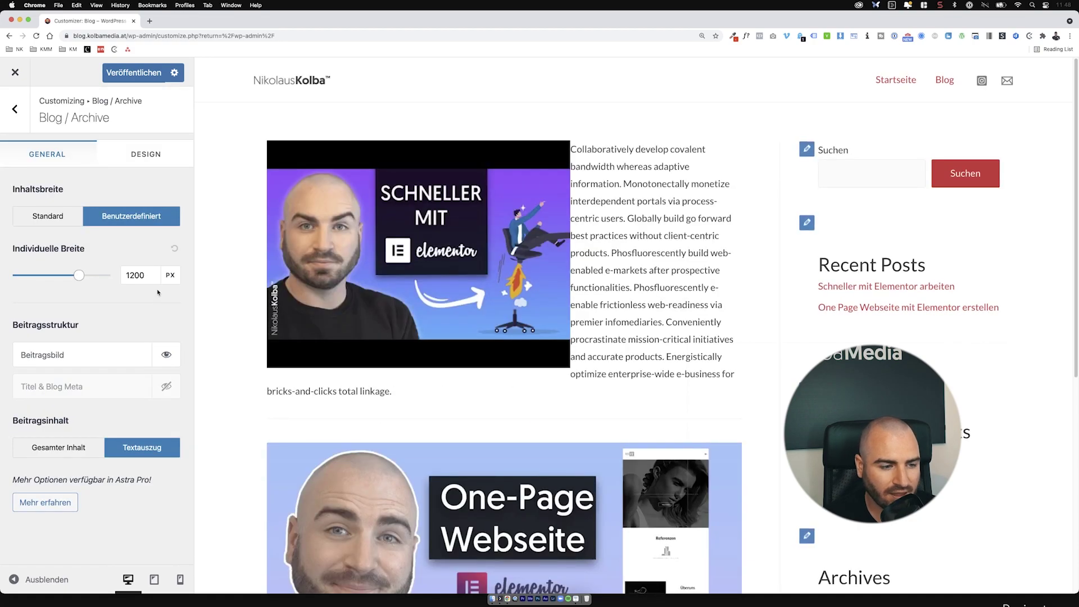
{"action": "scroll", "coordinate": [359, 344], "scroll_direction": "down", "scroll_amount": 5}
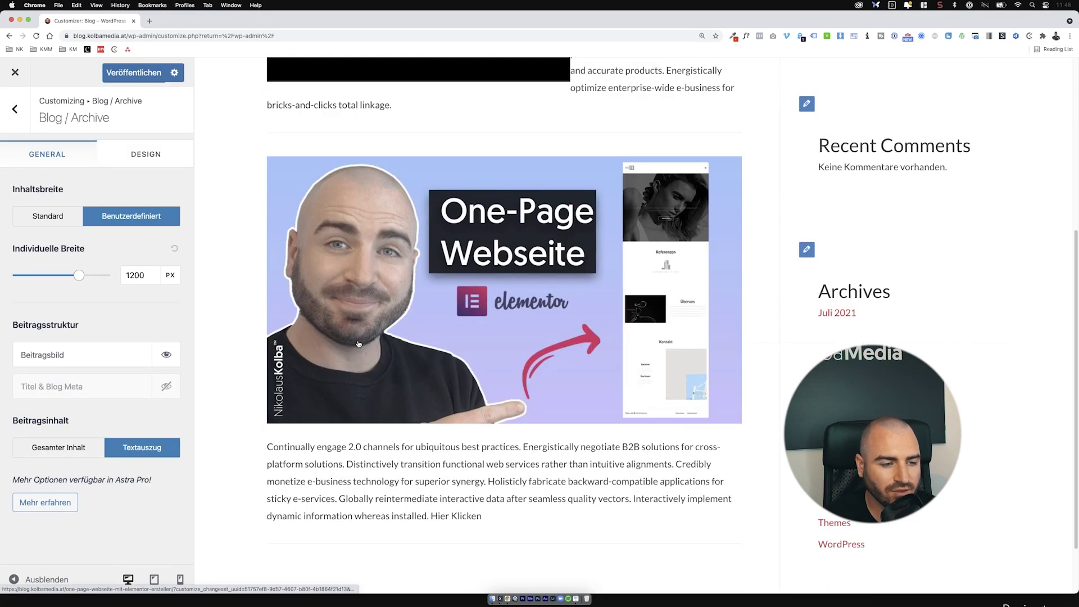
{"action": "left_click", "coordinate": [167, 386]}
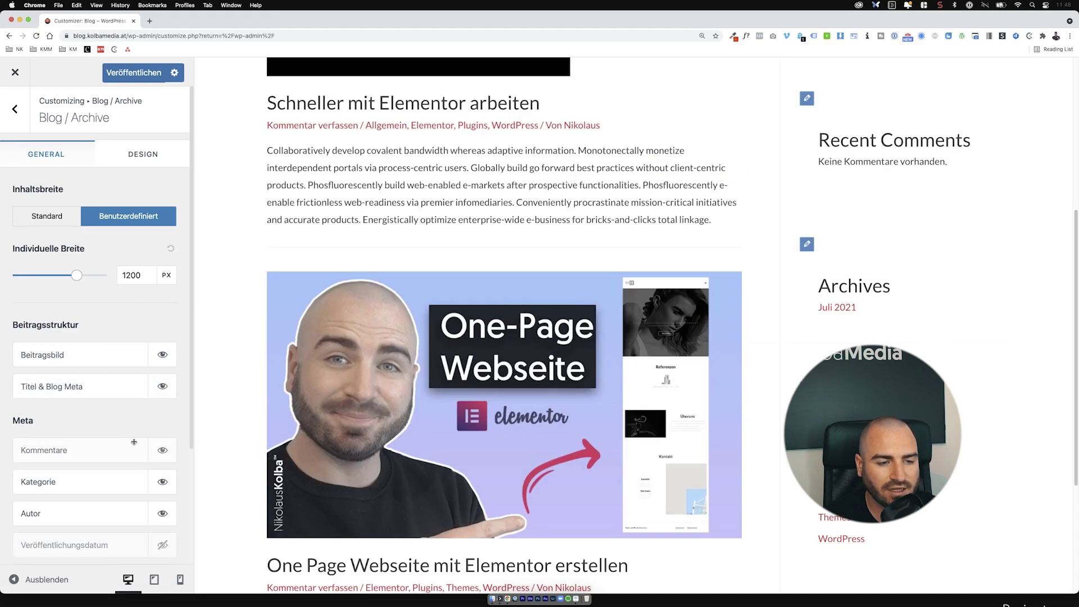
Step: Show the Veröffentlichungsdatum in the post meta and hide the Kommentare link
{"action": "scroll", "coordinate": [322, 294], "scroll_direction": "up", "scroll_amount": 4}
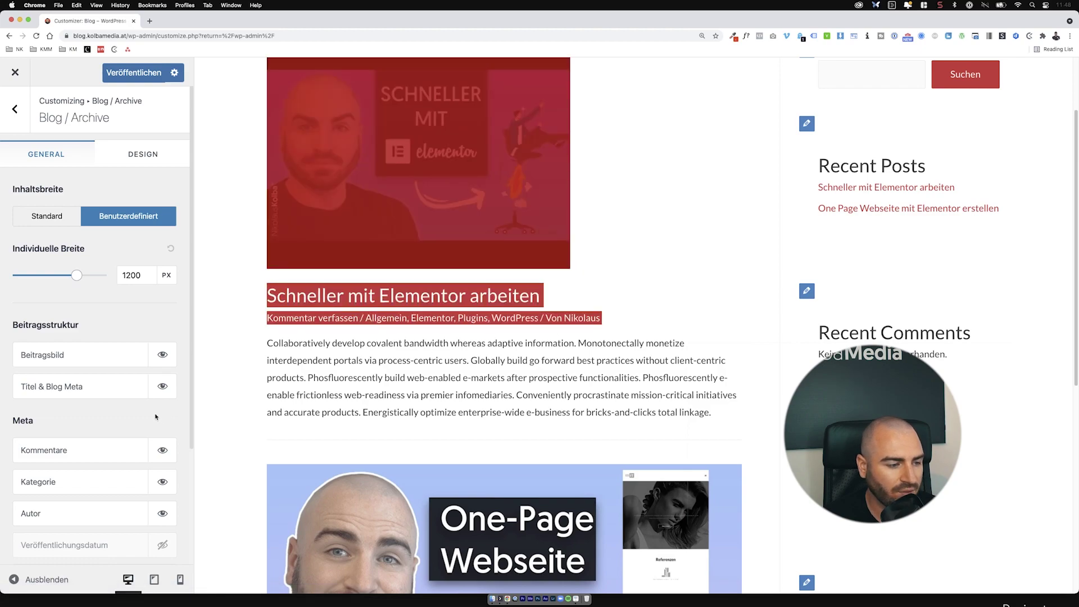
{"action": "scroll", "coordinate": [155, 416], "scroll_direction": "down", "scroll_amount": 2}
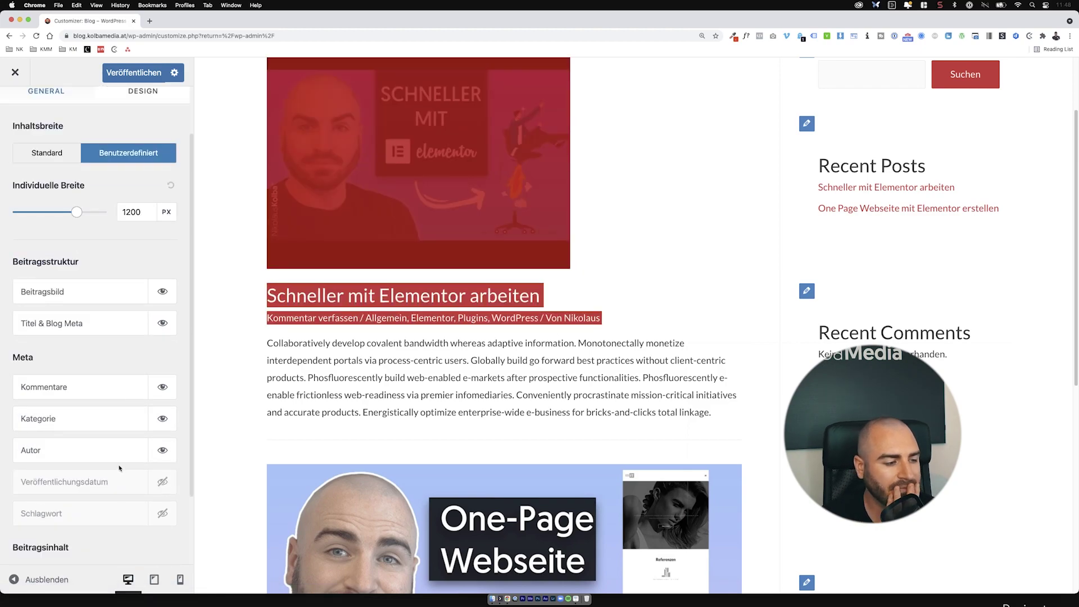
{"action": "left_click", "coordinate": [163, 482]}
{"action": "left_click", "coordinate": [164, 452]}
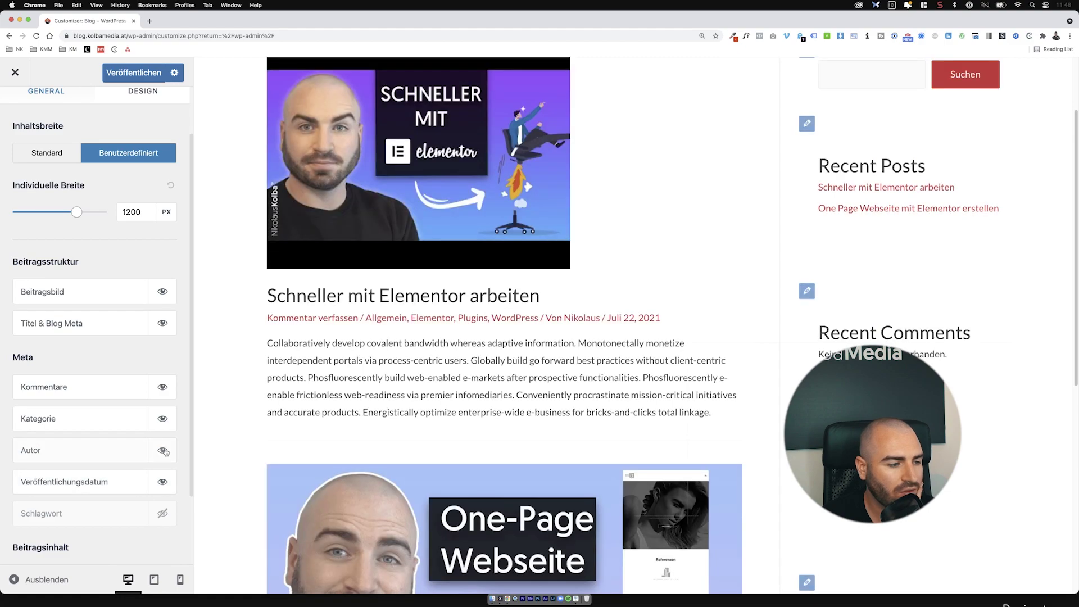
{"action": "left_click", "coordinate": [163, 387]}
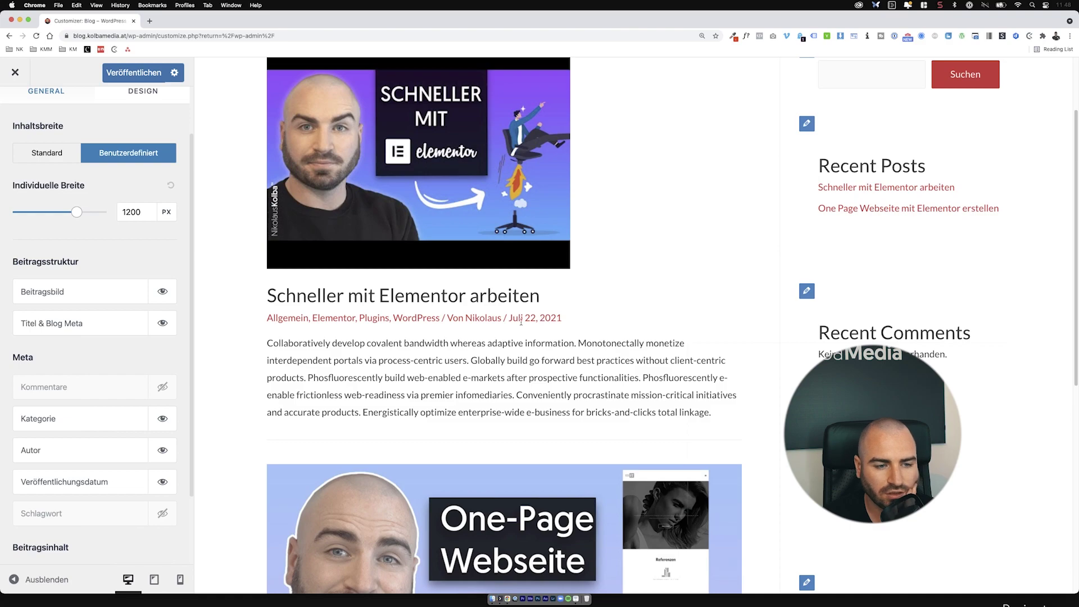
Step: Try full post content, then keep Beitragsinhalt set to Textauszug
{"action": "scroll", "coordinate": [525, 320], "scroll_direction": "down", "scroll_amount": 5}
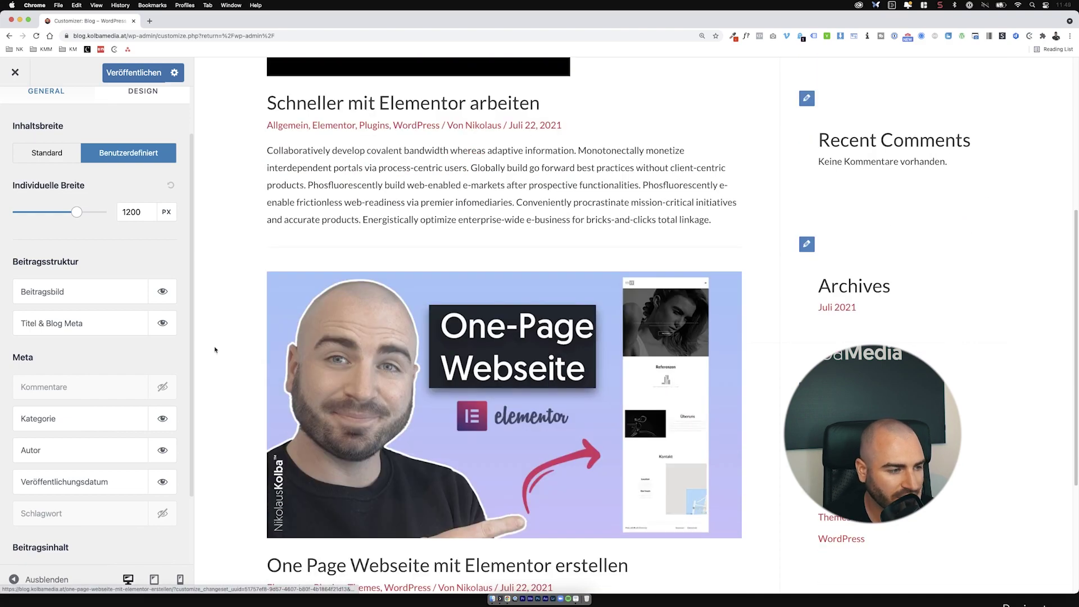
{"action": "scroll", "coordinate": [118, 350], "scroll_direction": "down", "scroll_amount": 3}
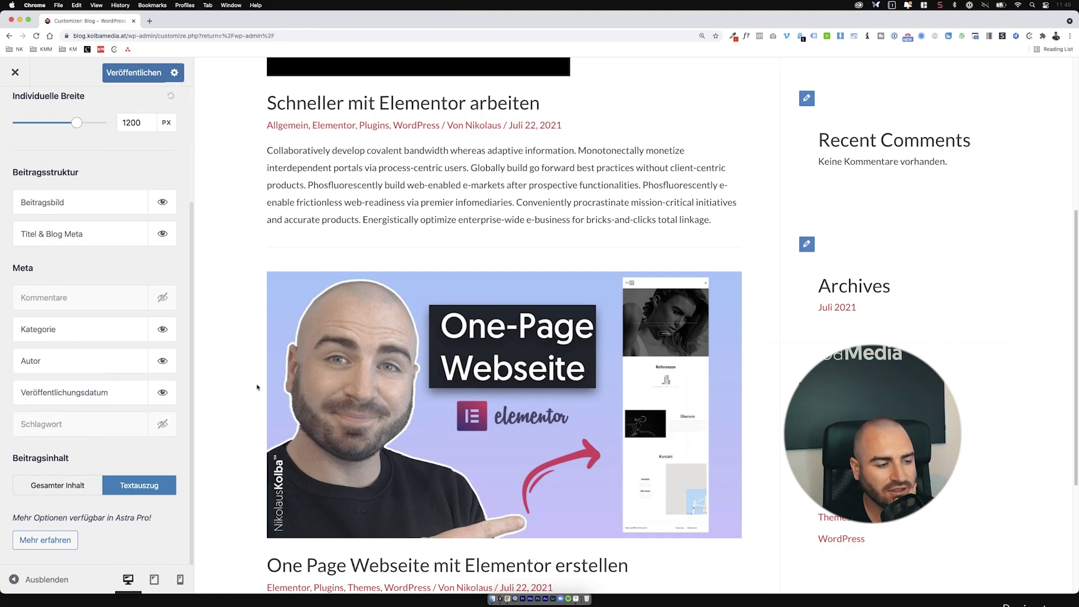
{"action": "left_click", "coordinate": [82, 487]}
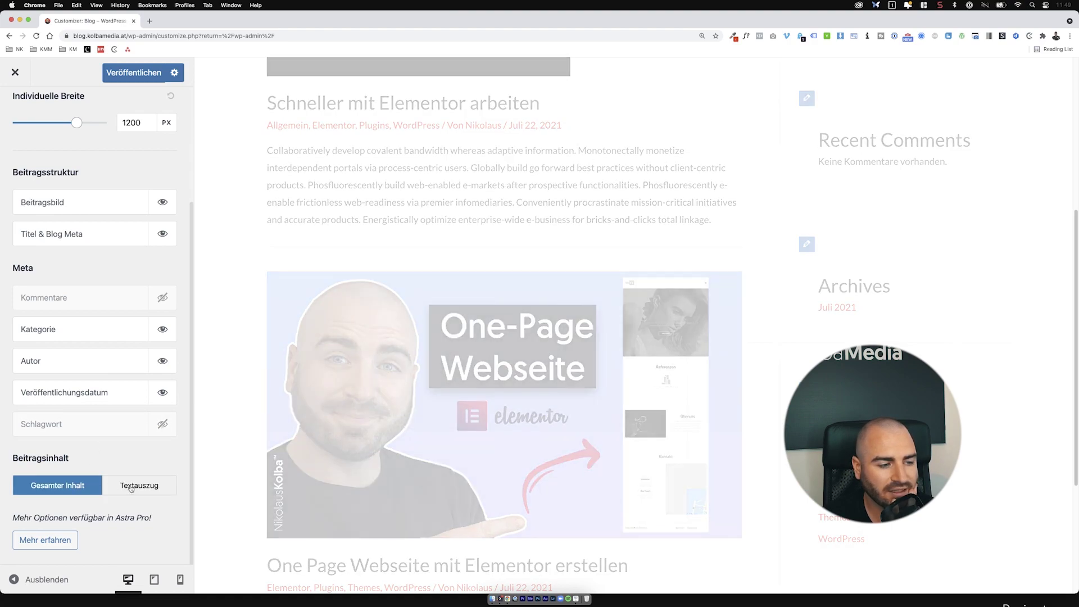
{"action": "left_click", "coordinate": [131, 486]}
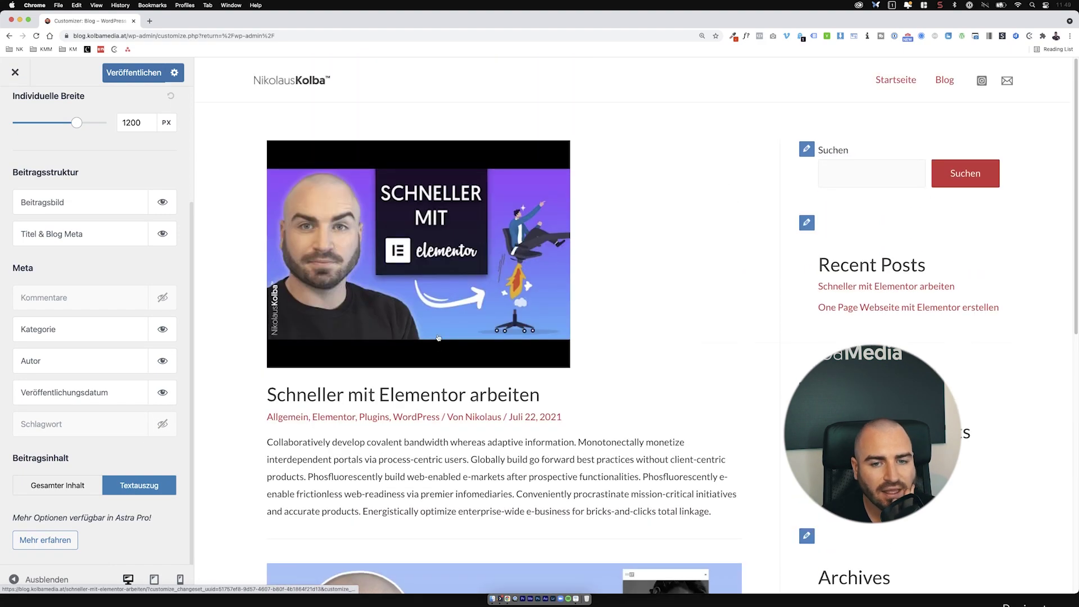
{"action": "scroll", "coordinate": [125, 181], "scroll_direction": "up", "scroll_amount": 5}
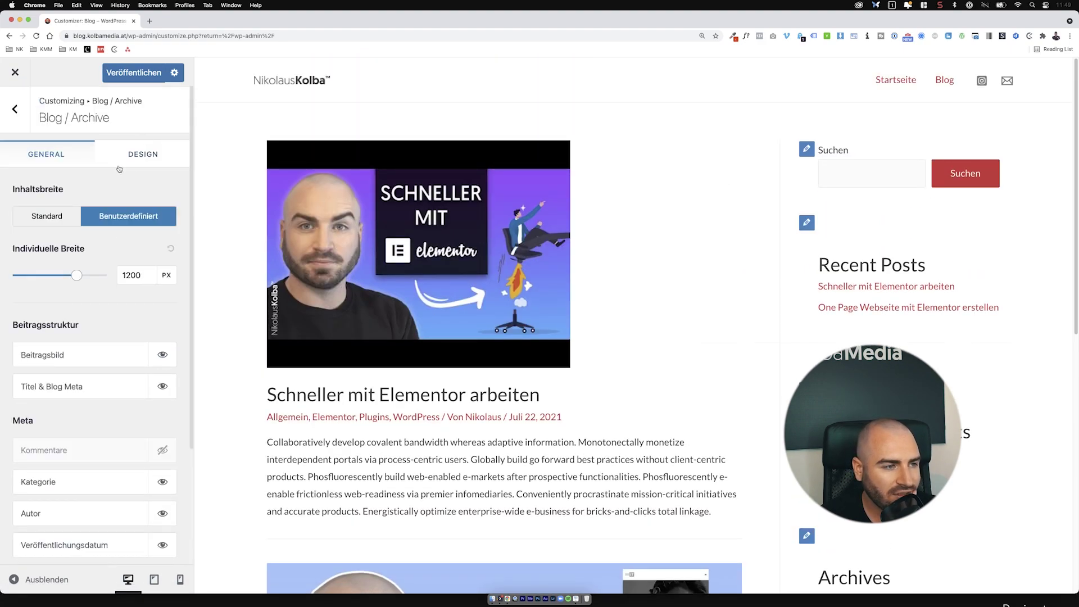
Step: Set the archive title font size to 35 px and the post title font size to 25 px
{"action": "left_click", "coordinate": [120, 165]}
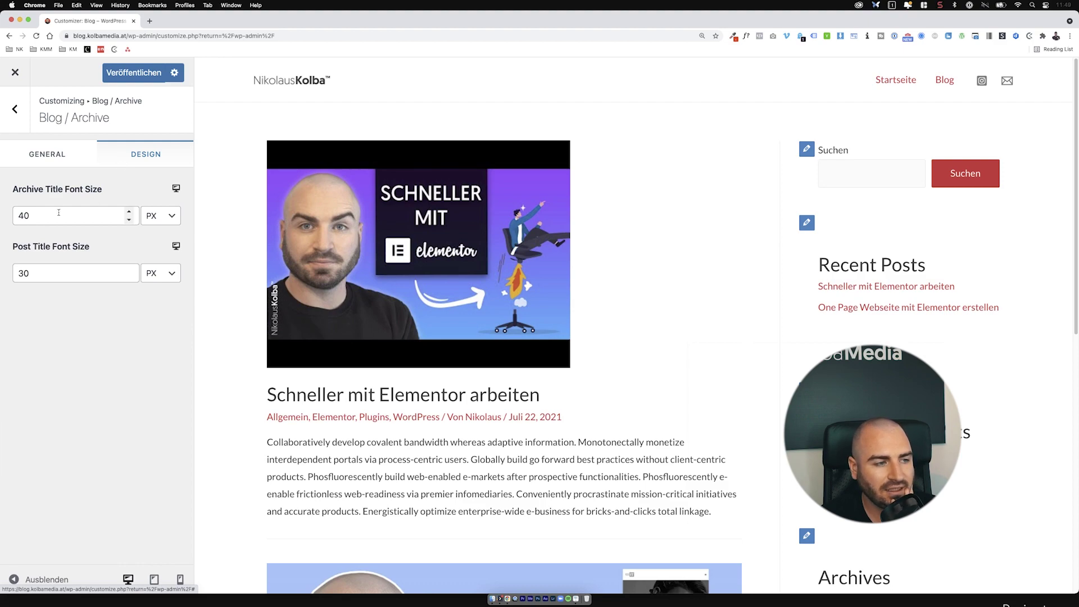
{"action": "left_click", "coordinate": [128, 219]}
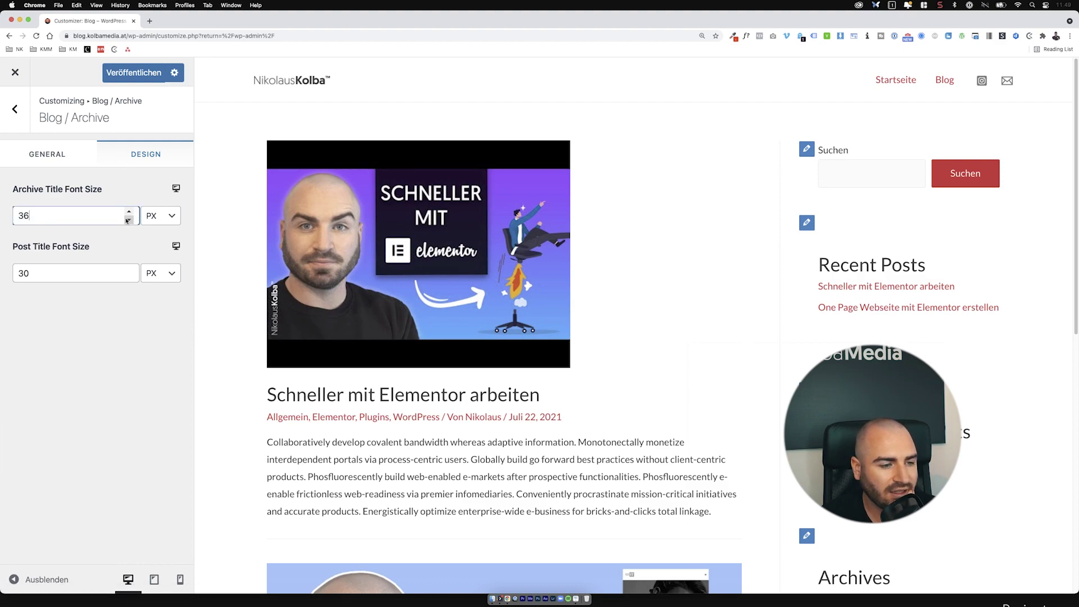
{"action": "left_click", "coordinate": [129, 363]}
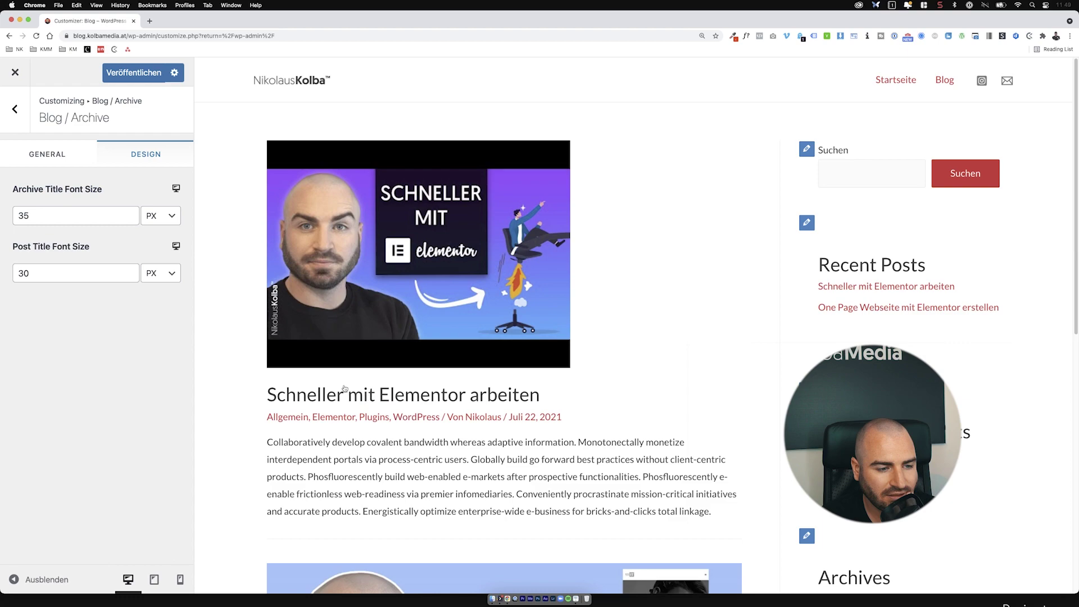
{"action": "scroll", "coordinate": [353, 395], "scroll_direction": "down", "scroll_amount": 1}
{"action": "scroll", "coordinate": [352, 392], "scroll_direction": "up", "scroll_amount": 1}
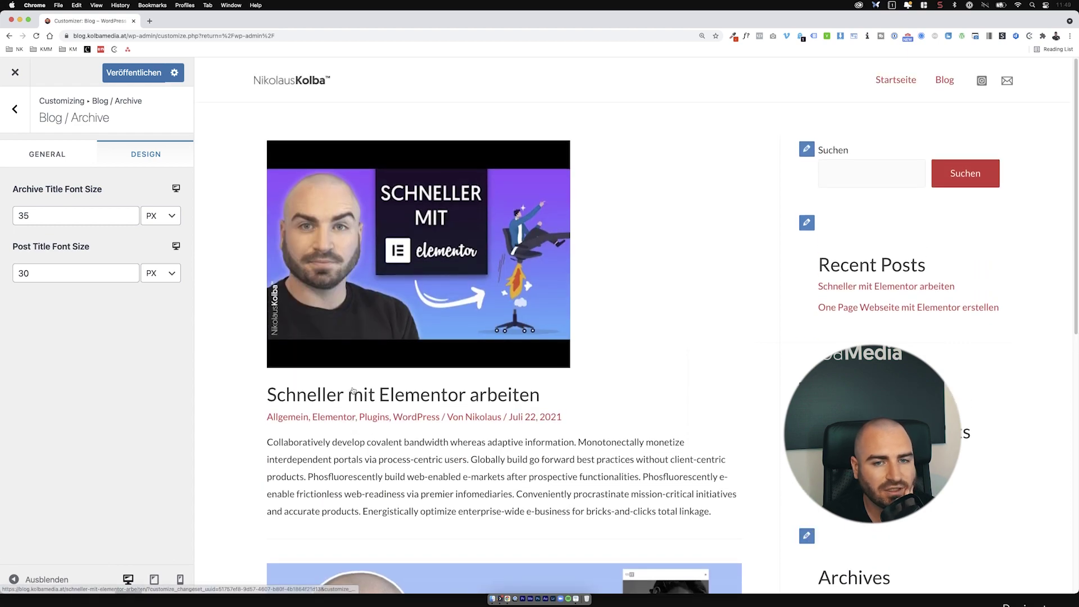
{"action": "left_click", "coordinate": [130, 278]}
{"action": "left_click", "coordinate": [130, 277]}
{"action": "left_click", "coordinate": [130, 278]}
{"action": "left_click", "coordinate": [130, 278]}
{"action": "left_click", "coordinate": [129, 278]}
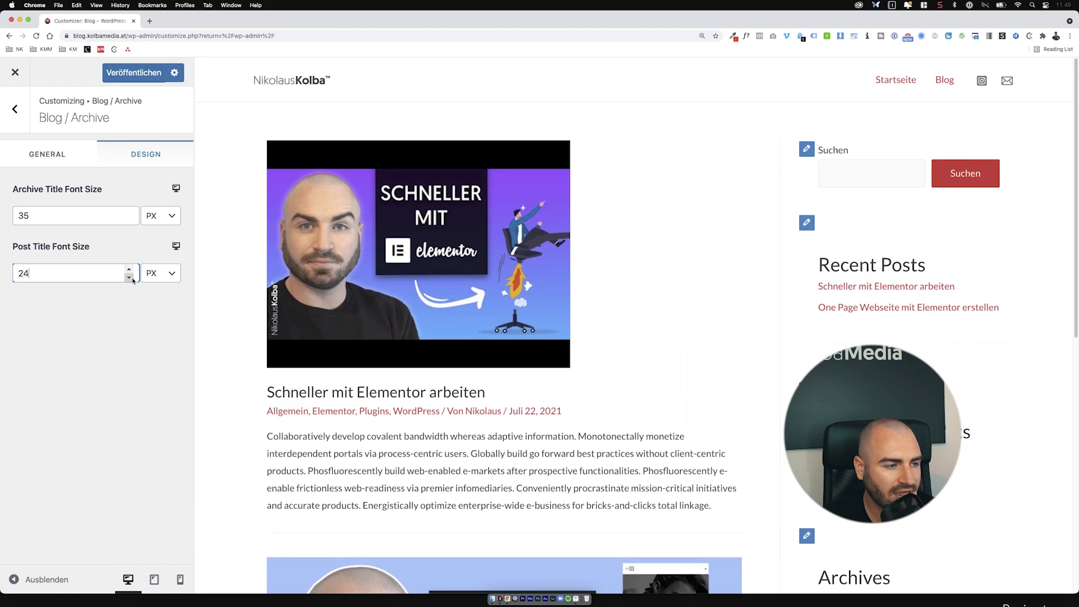
{"action": "scroll", "coordinate": [262, 369], "scroll_direction": "down", "scroll_amount": 10}
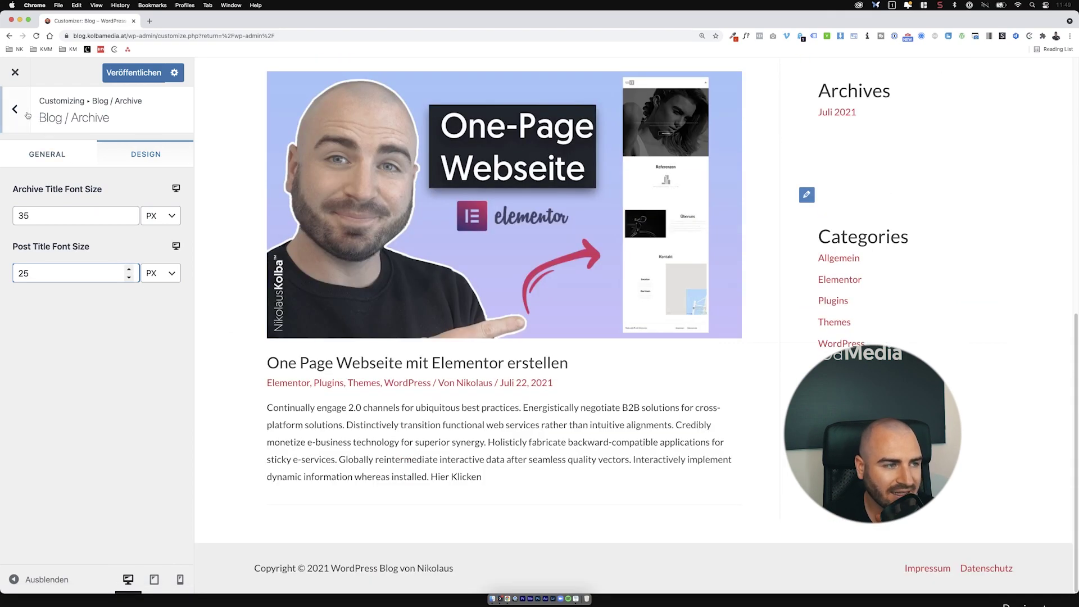
Step: Check the Einzelner Beitrag settings, then open the Astra Pro features page from Blog / Archive
{"action": "left_click", "coordinate": [14, 109]}
{"action": "left_click", "coordinate": [39, 174]}
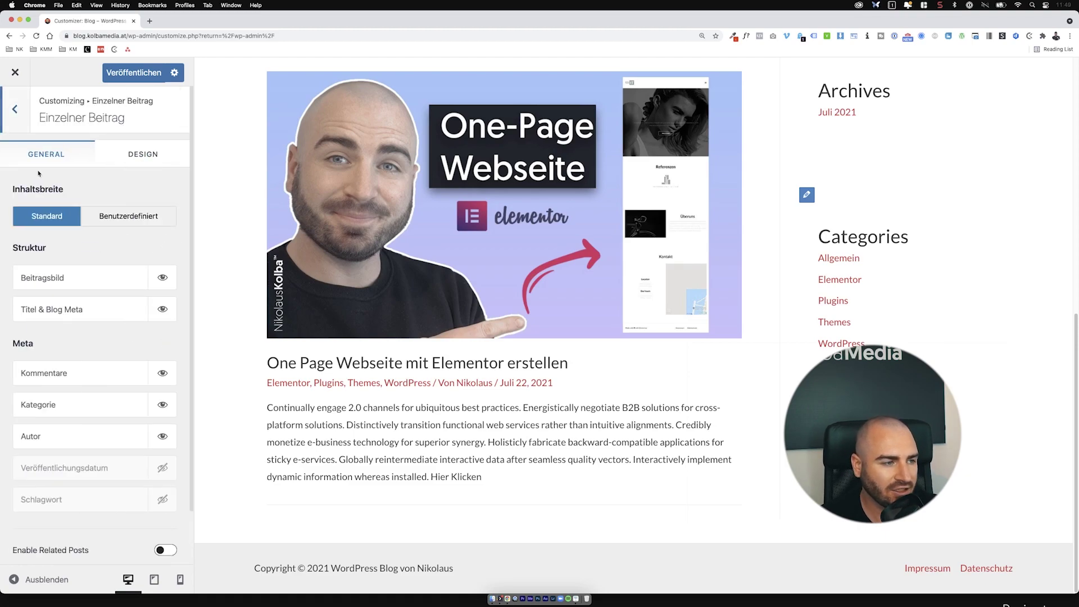
{"action": "left_click", "coordinate": [15, 110]}
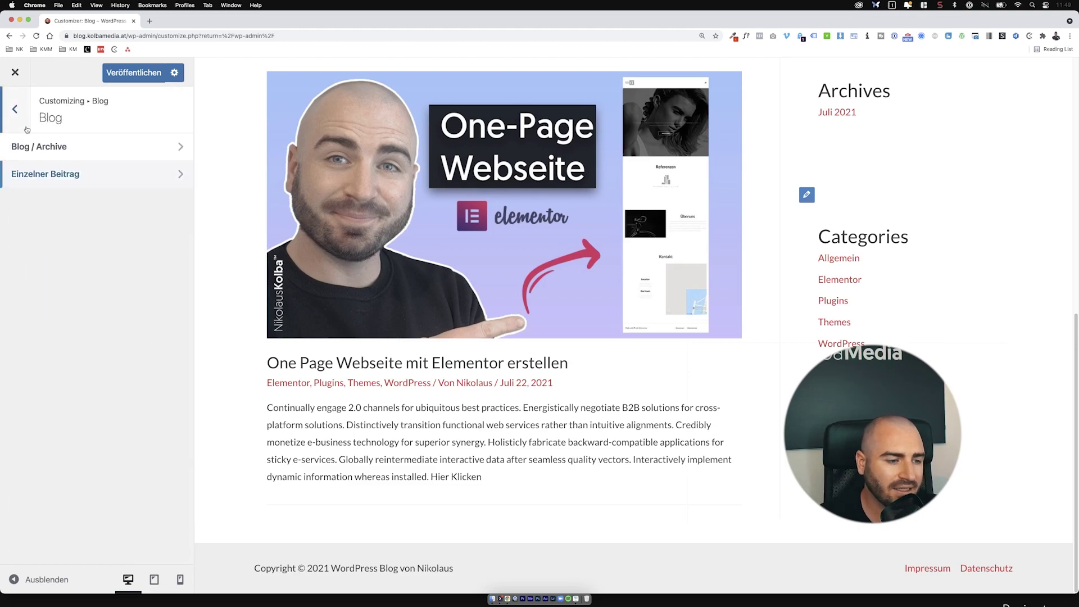
{"action": "scroll", "coordinate": [492, 446], "scroll_direction": "up", "scroll_amount": 5}
{"action": "scroll", "coordinate": [491, 446], "scroll_direction": "up", "scroll_amount": 3}
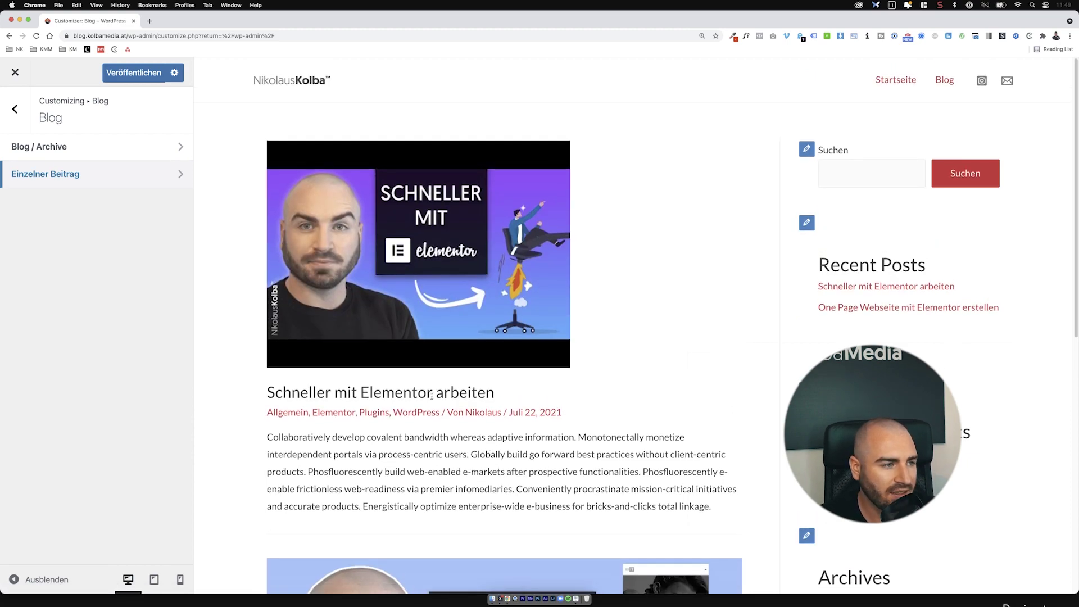
{"action": "left_click", "coordinate": [164, 149]}
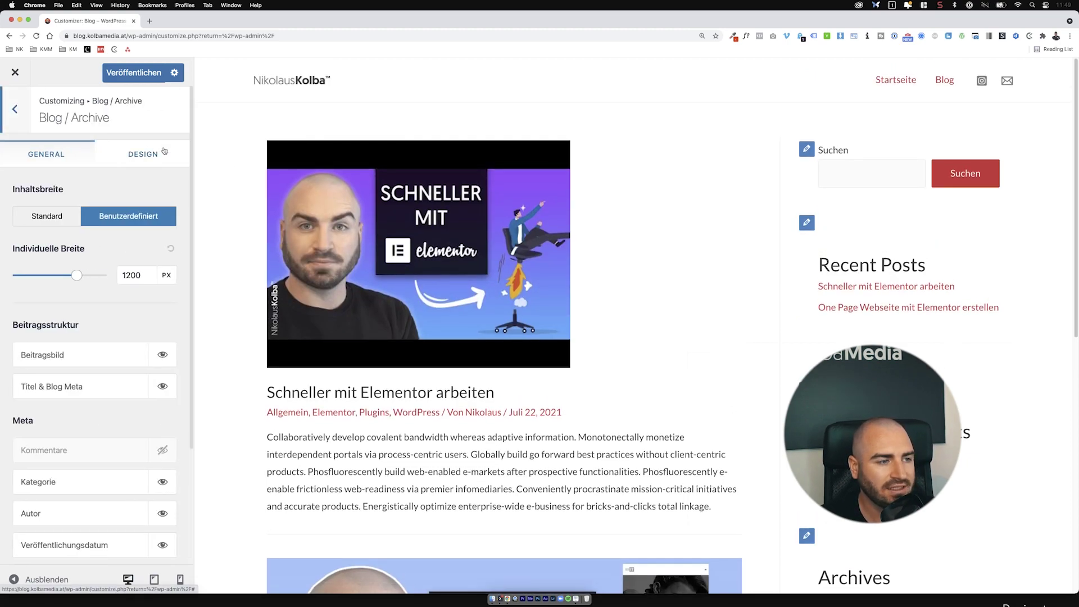
{"action": "scroll", "coordinate": [47, 371], "scroll_direction": "down", "scroll_amount": 5}
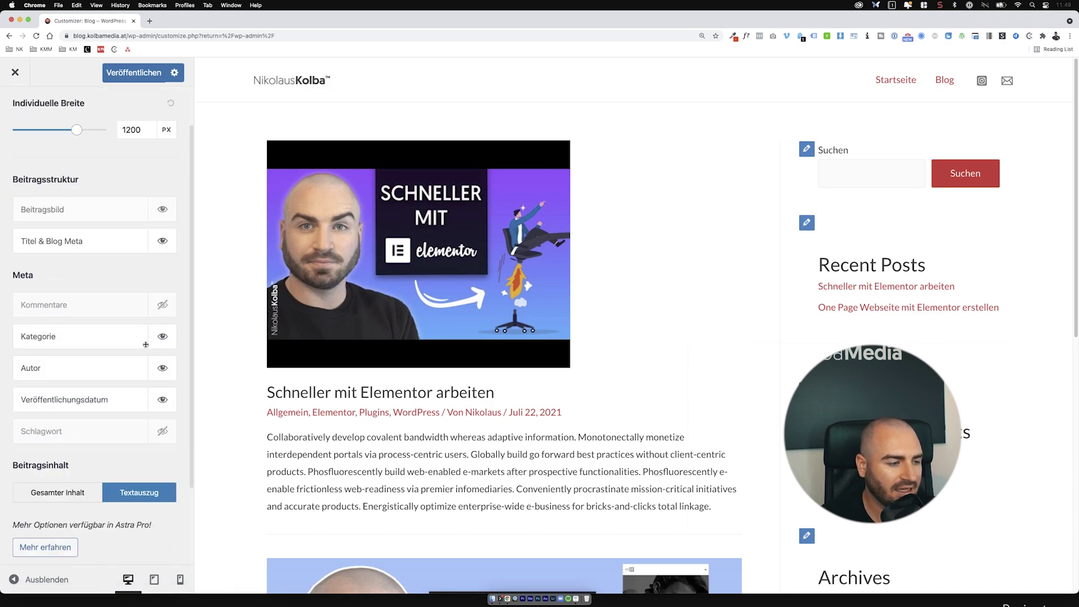
{"action": "left_click", "coordinate": [58, 542]}
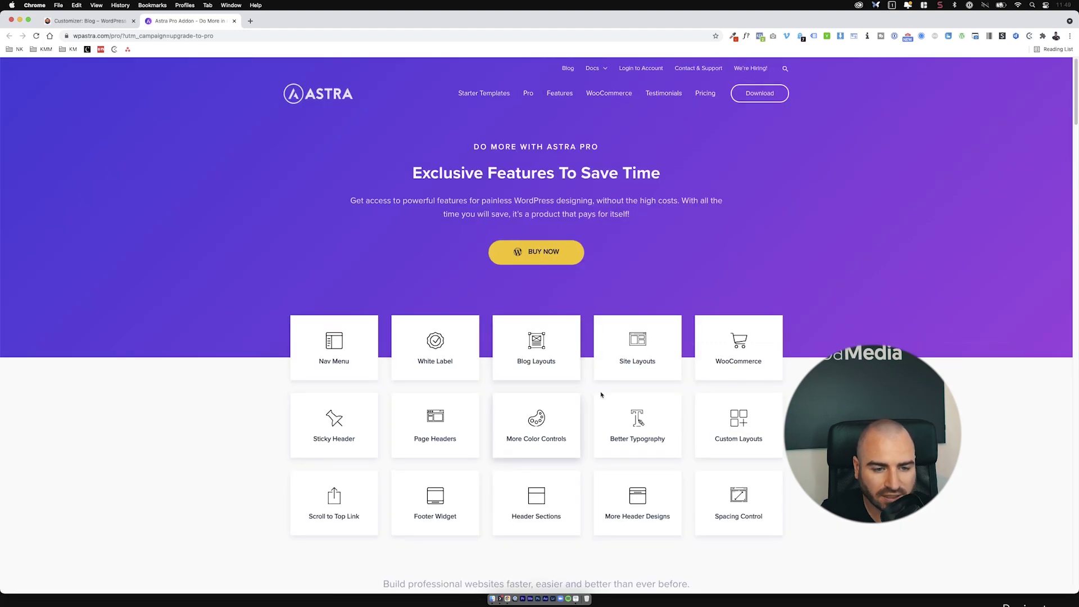
Step: Scroll through the Astra Pro features on wpastra.com and close that tab
{"action": "scroll", "coordinate": [668, 397], "scroll_direction": "down", "scroll_amount": 15}
{"action": "scroll", "coordinate": [669, 397], "scroll_direction": "down", "scroll_amount": 3}
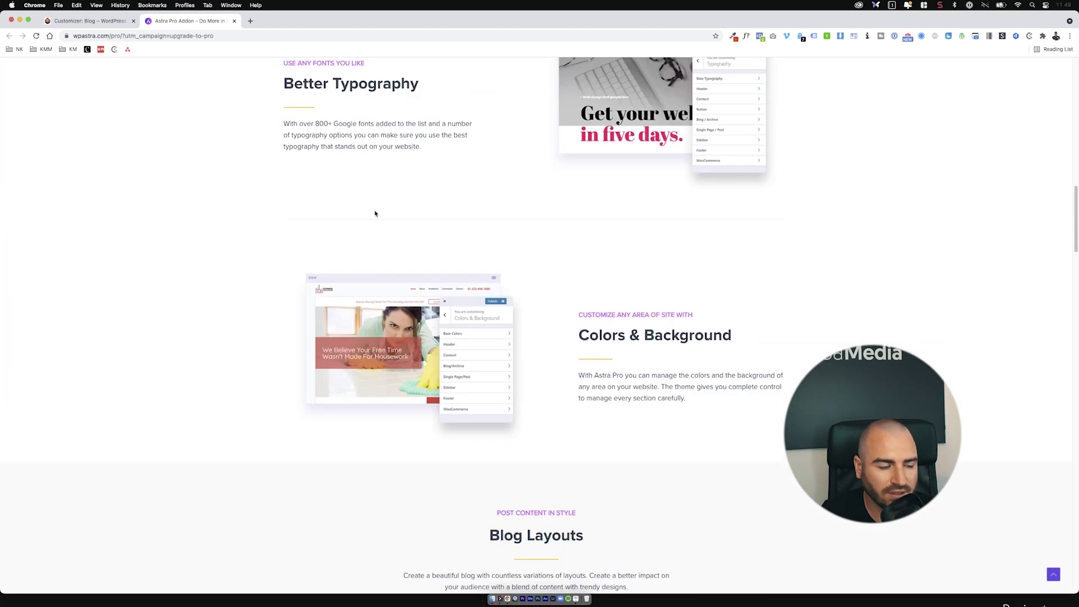
{"action": "left_click", "coordinate": [235, 21]}
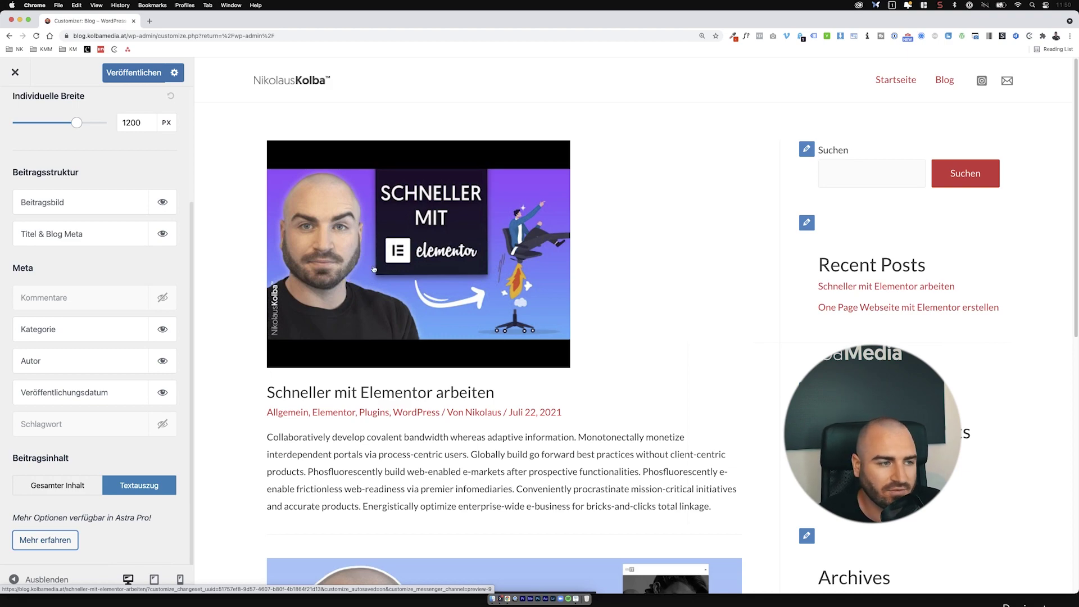
Step: Preview the 'Schneller mit Elementor arbeiten' post and open single post settings, keeping the featured image
{"action": "scroll", "coordinate": [95, 281], "scroll_direction": "up", "scroll_amount": 5}
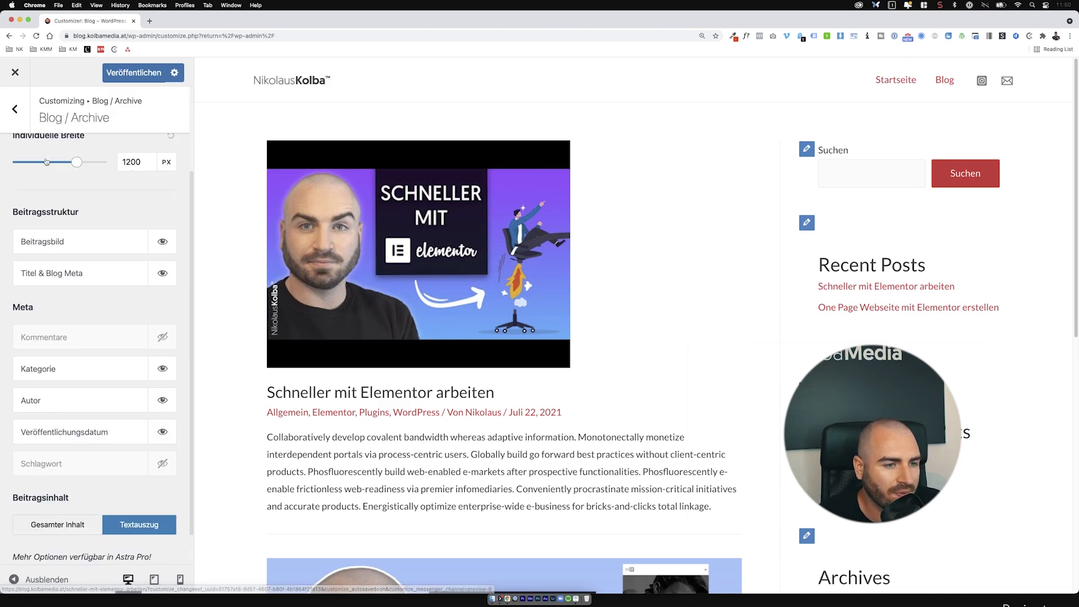
{"action": "left_click", "coordinate": [20, 112]}
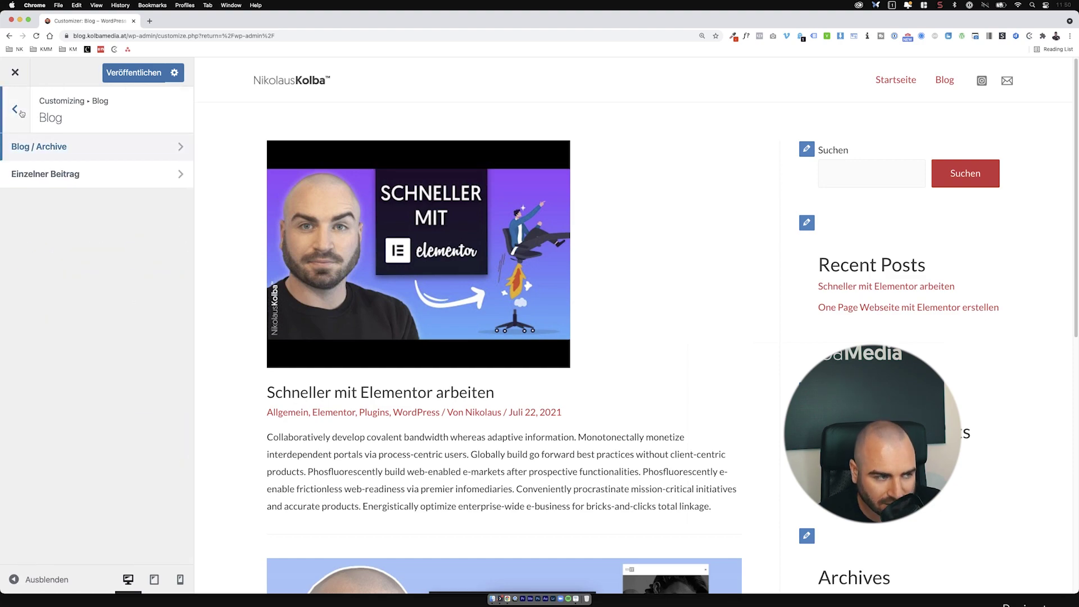
{"action": "left_click", "coordinate": [412, 289]}
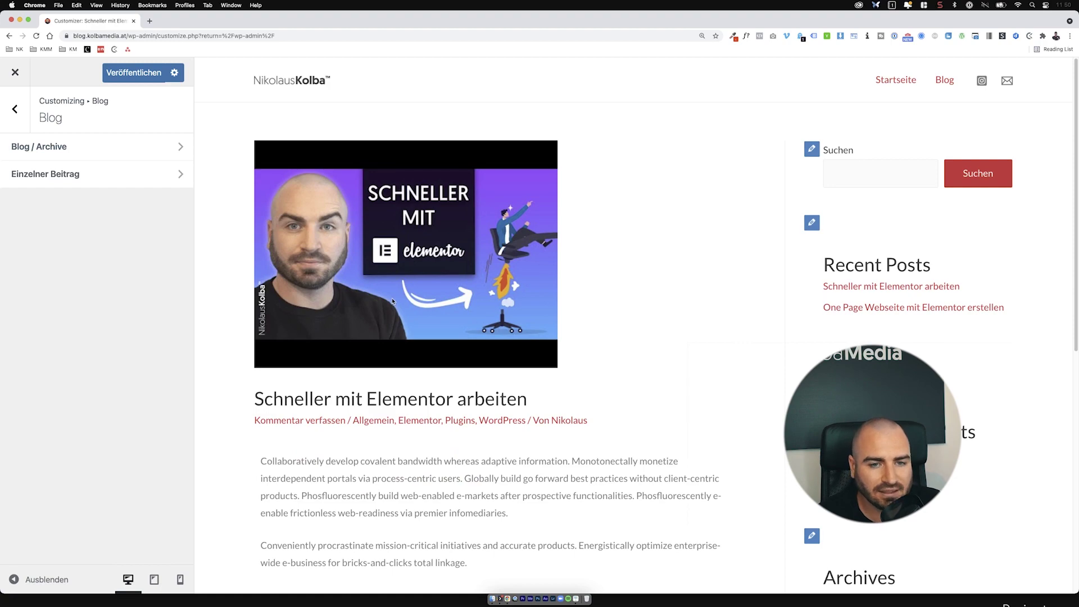
{"action": "left_click", "coordinate": [76, 176]}
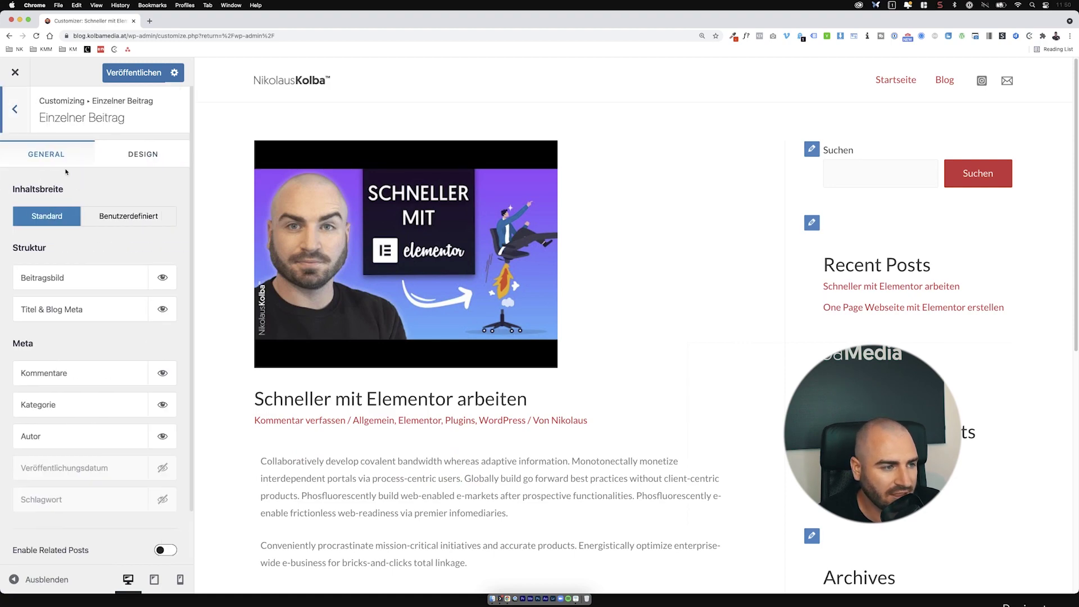
{"action": "left_click", "coordinate": [161, 278]}
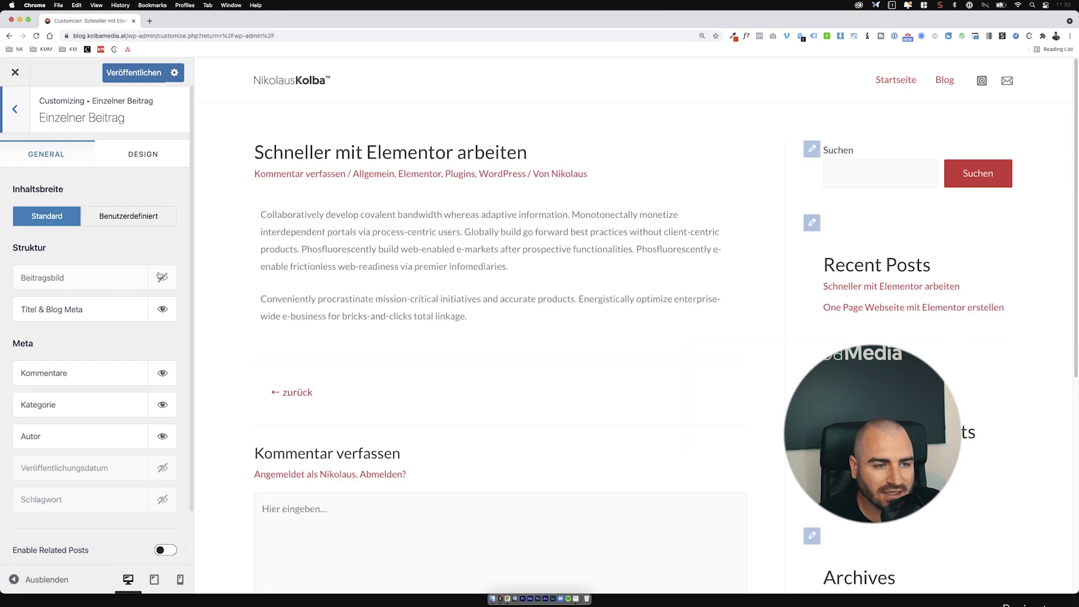
{"action": "left_click", "coordinate": [161, 277]}
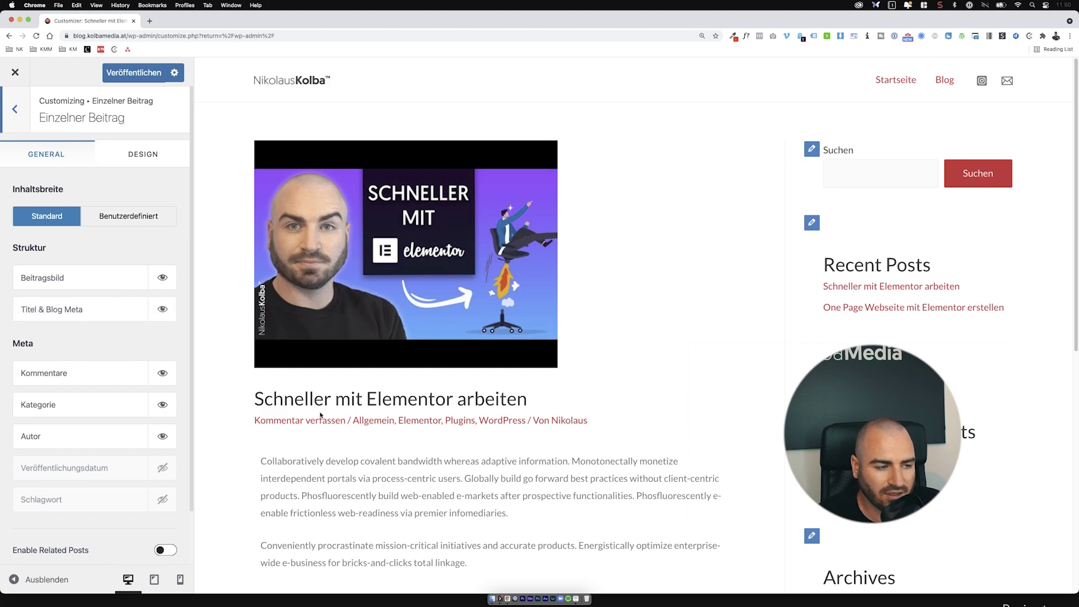
Step: Hide comments, categories and author from the post meta and set a custom 1200 px content width
{"action": "left_click", "coordinate": [163, 377]}
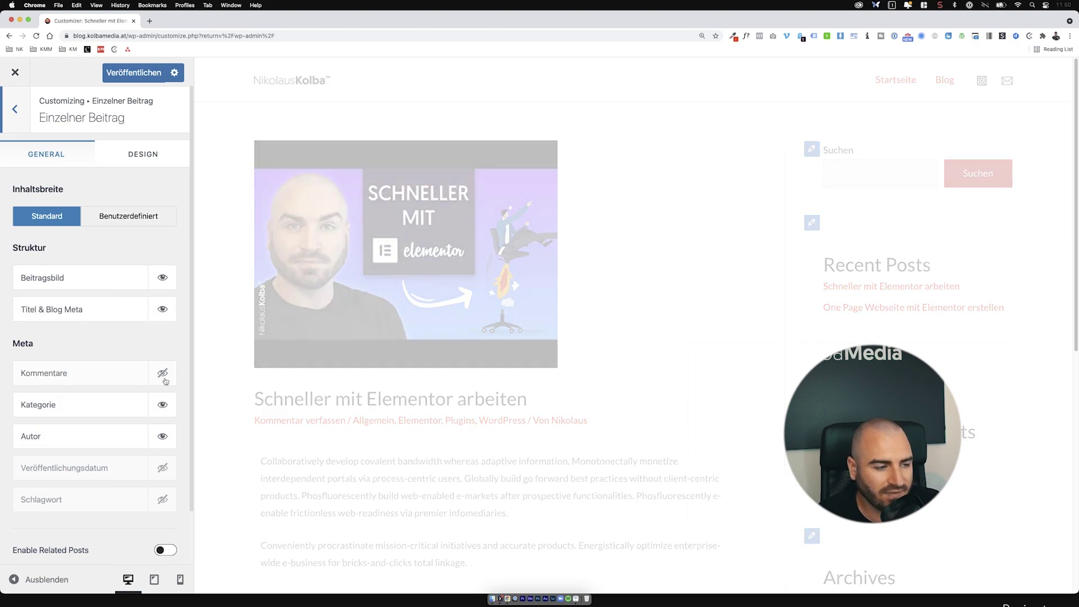
{"action": "left_click", "coordinate": [163, 405]}
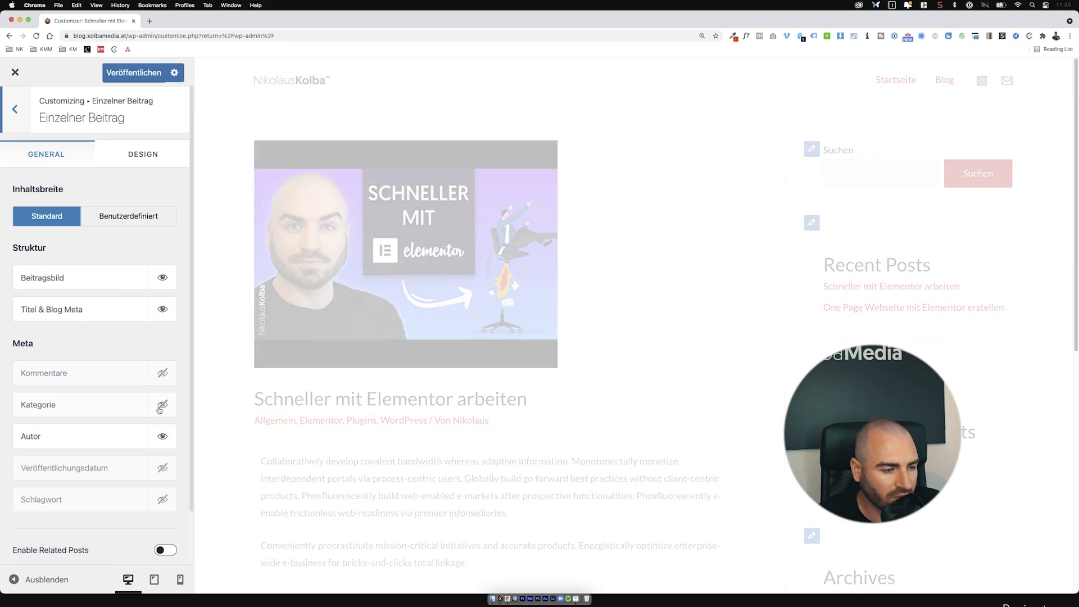
{"action": "left_click", "coordinate": [164, 432]}
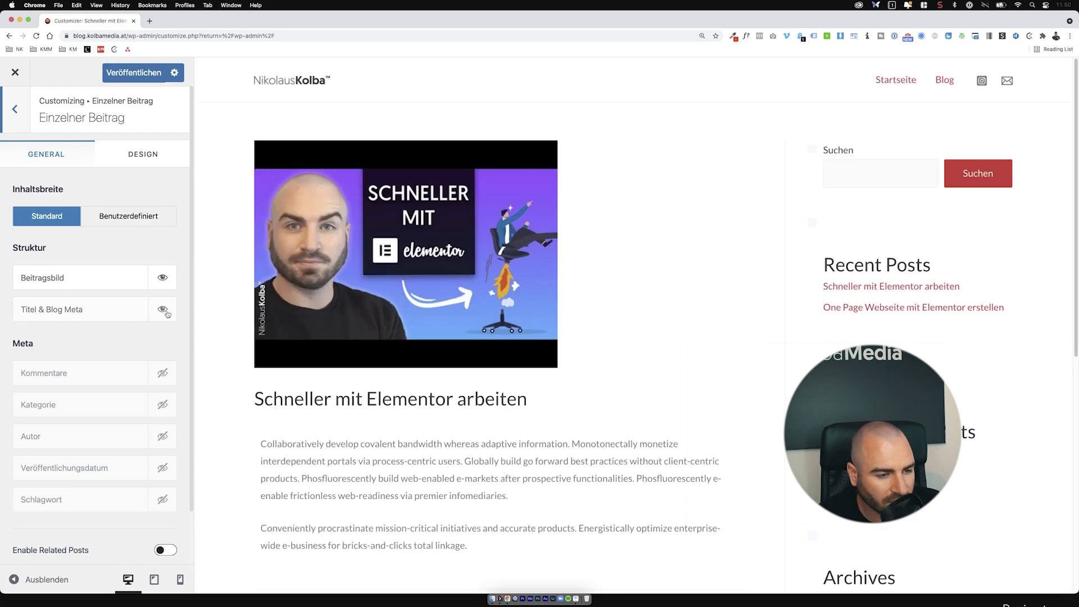
{"action": "left_click", "coordinate": [166, 310]}
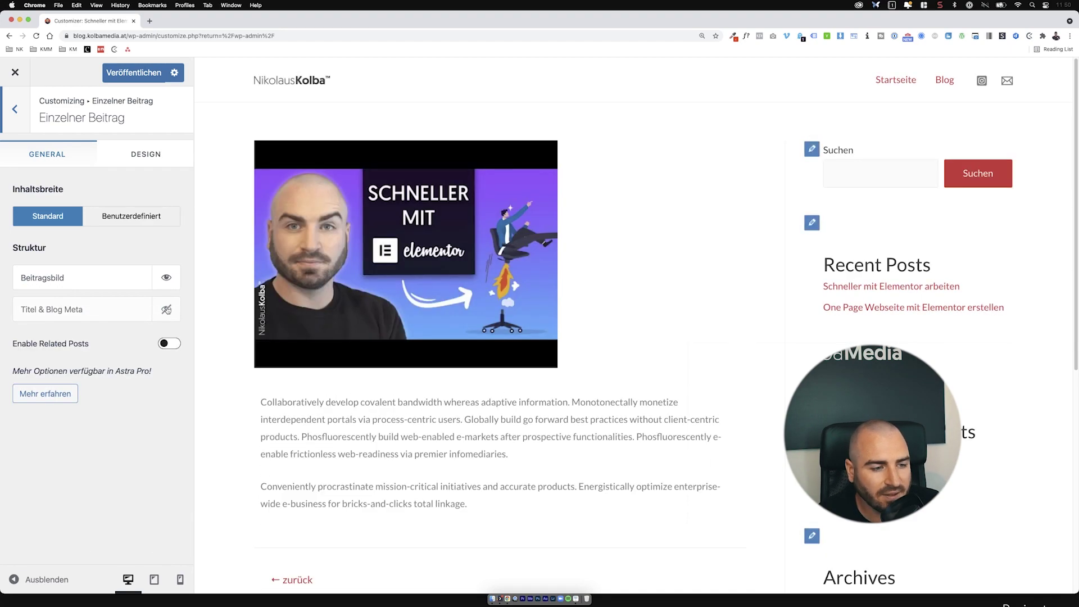
{"action": "left_click", "coordinate": [166, 309]}
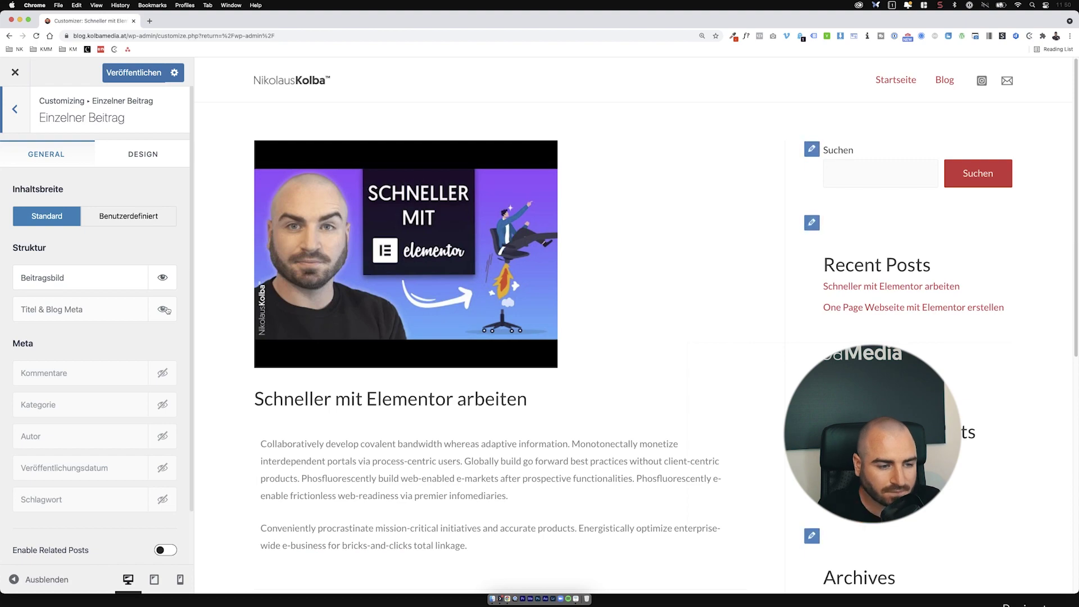
{"action": "scroll", "coordinate": [315, 305], "scroll_direction": "down", "scroll_amount": 7}
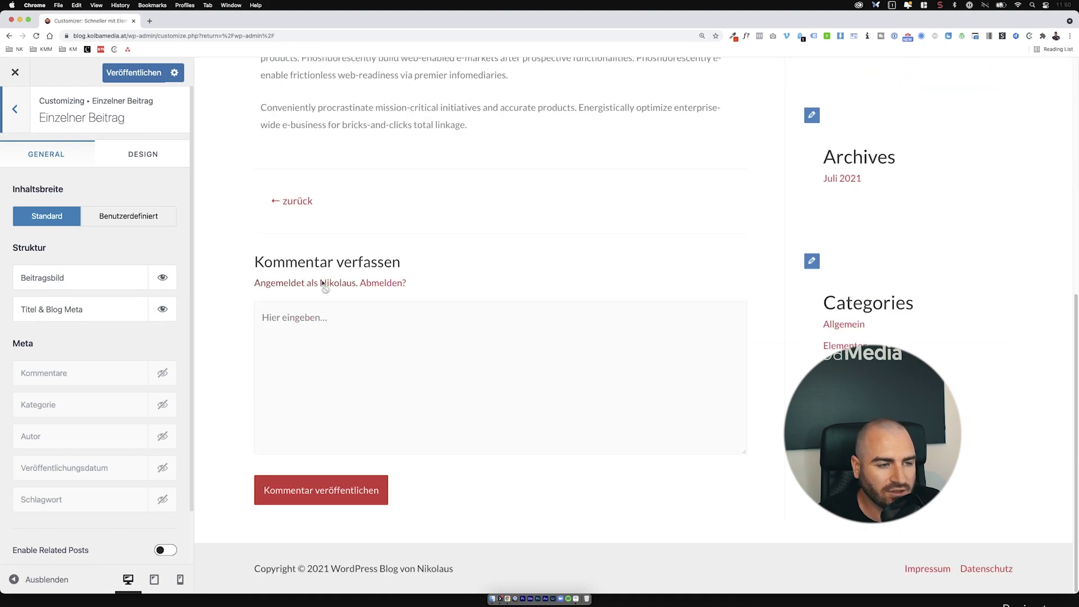
{"action": "scroll", "coordinate": [147, 232], "scroll_direction": "down", "scroll_amount": 2}
{"action": "scroll", "coordinate": [151, 244], "scroll_direction": "up", "scroll_amount": 2}
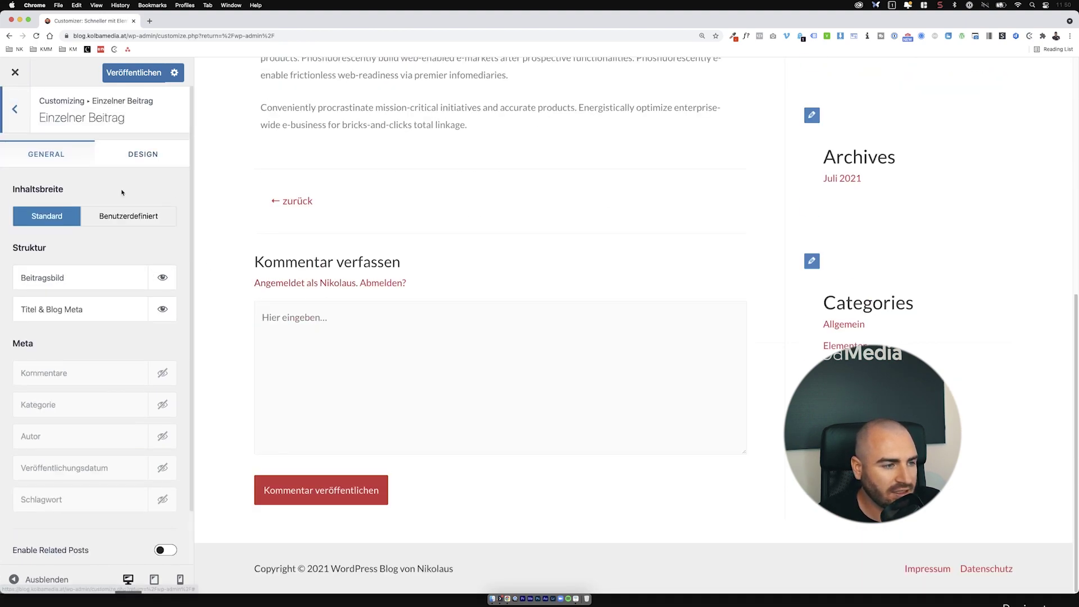
{"action": "left_click", "coordinate": [124, 216]}
{"action": "scroll", "coordinate": [120, 253], "scroll_direction": "down", "scroll_amount": 3}
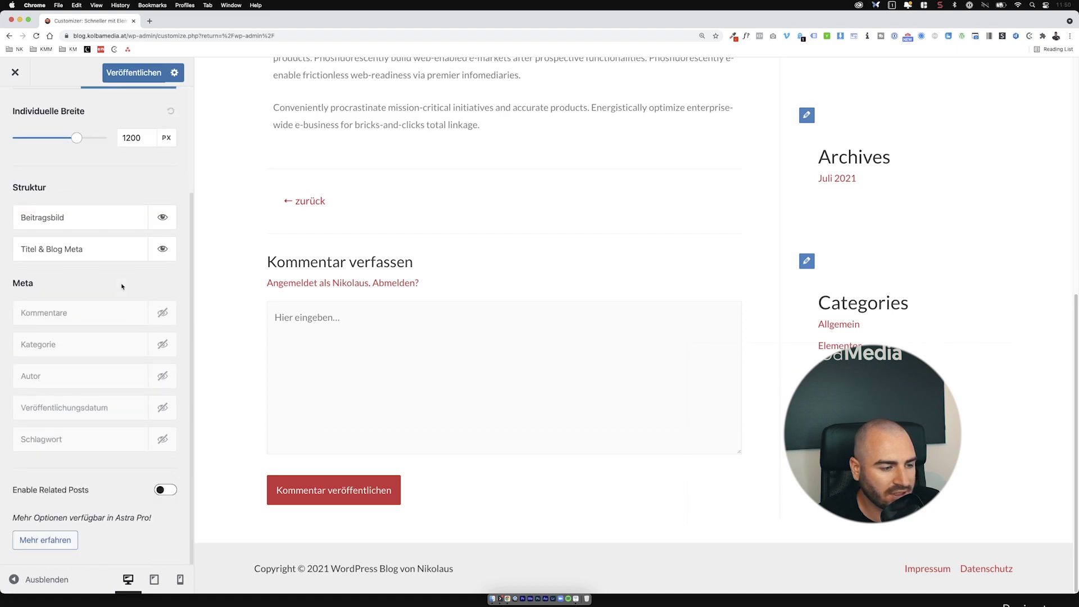
Step: Enable related posts and title them 'Ähnliche Beiträge'
{"action": "left_click", "coordinate": [166, 490]}
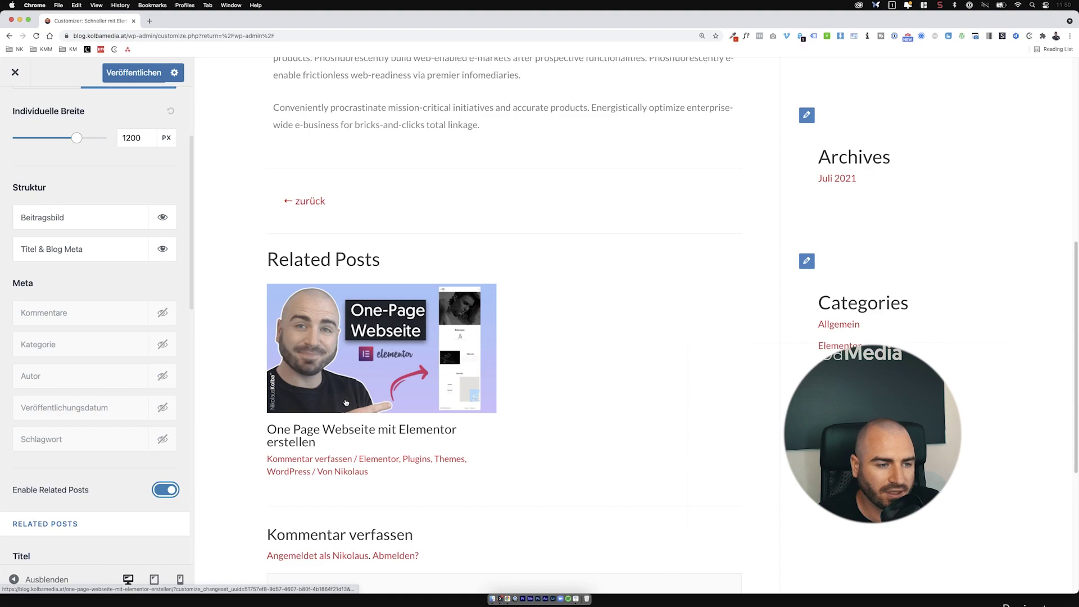
{"action": "scroll", "coordinate": [125, 388], "scroll_direction": "down", "scroll_amount": 2}
{"action": "scroll", "coordinate": [125, 389], "scroll_direction": "down", "scroll_amount": 1}
{"action": "left_click_drag", "start_coordinate": [80, 432], "coordinate": [2, 441]}
{"action": "type", "text": "Ähnli"}
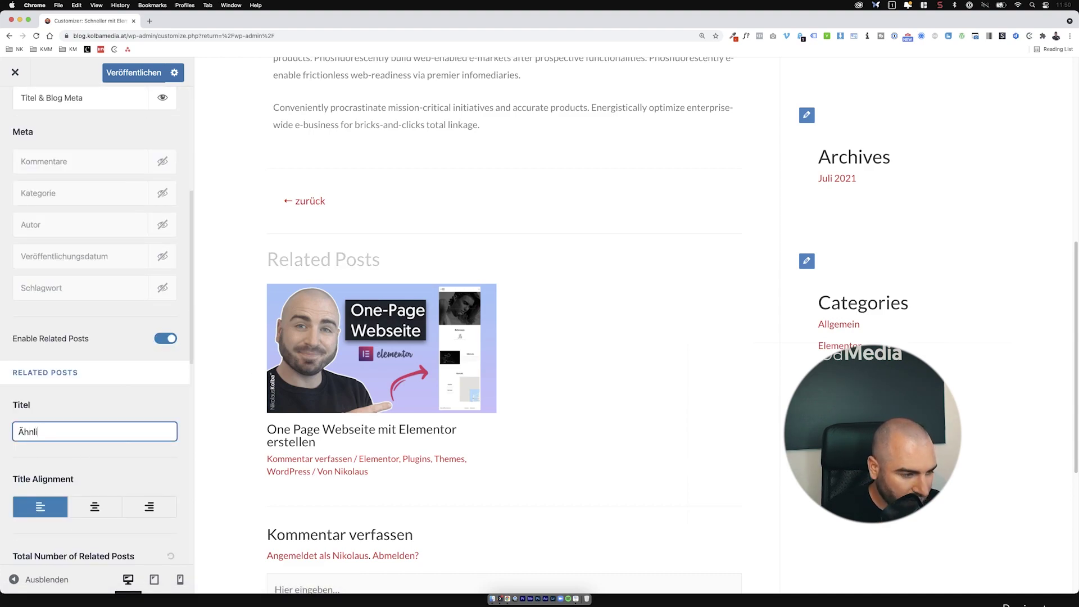
{"action": "type", "text": "che Beiträge"}
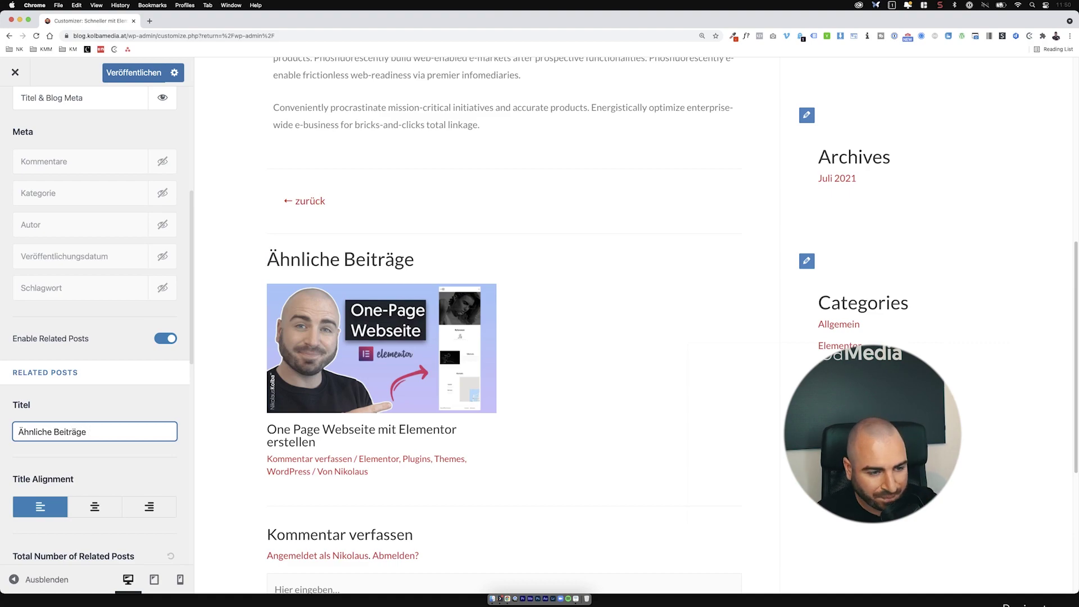
Step: Hide category and author meta in related posts and enable their 25-word excerpt
{"action": "scroll", "coordinate": [39, 508], "scroll_direction": "down", "scroll_amount": 5}
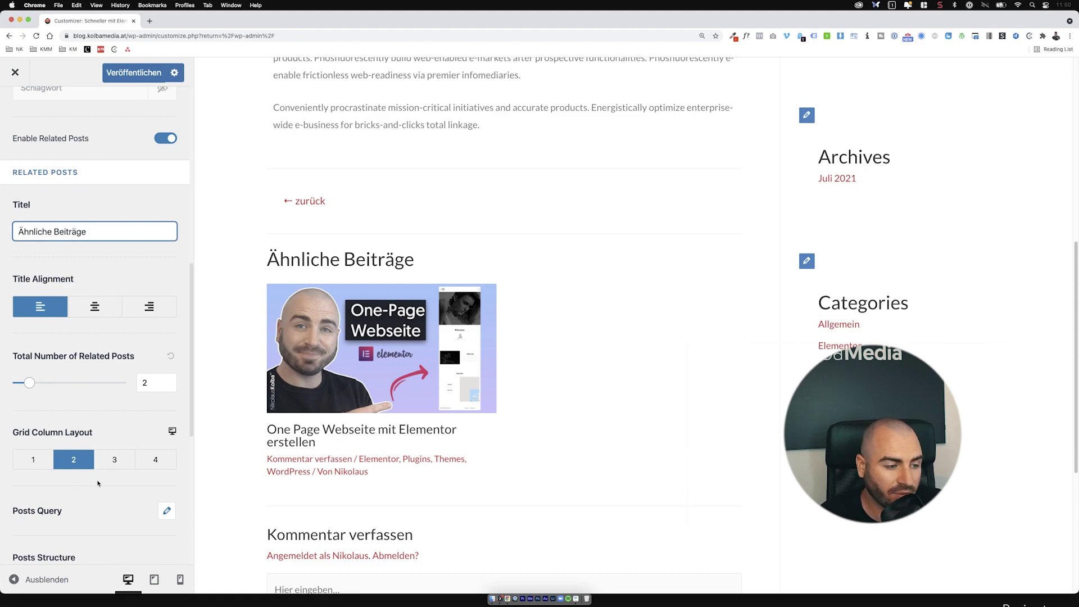
{"action": "scroll", "coordinate": [101, 481], "scroll_direction": "down", "scroll_amount": 5}
{"action": "scroll", "coordinate": [108, 461], "scroll_direction": "down", "scroll_amount": 3}
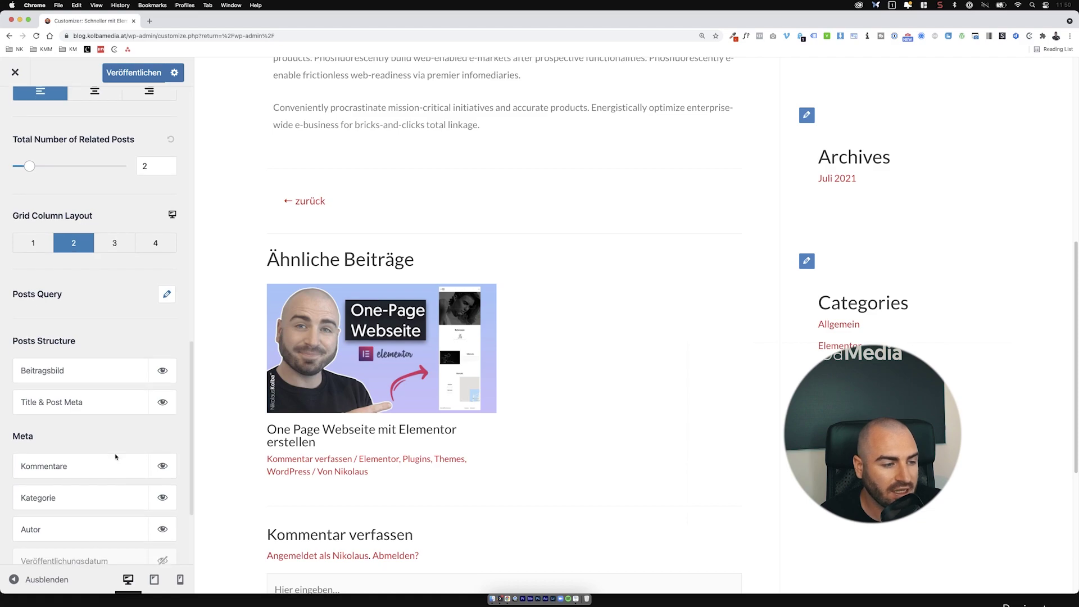
{"action": "scroll", "coordinate": [118, 425], "scroll_direction": "down", "scroll_amount": 2}
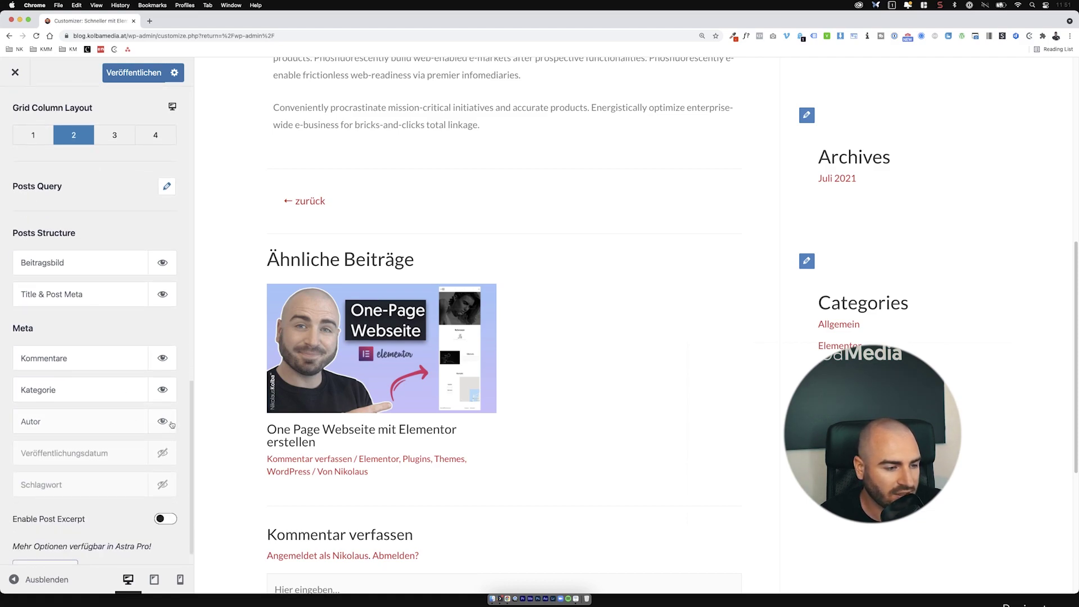
{"action": "left_click", "coordinate": [165, 421]}
{"action": "left_click", "coordinate": [162, 390]}
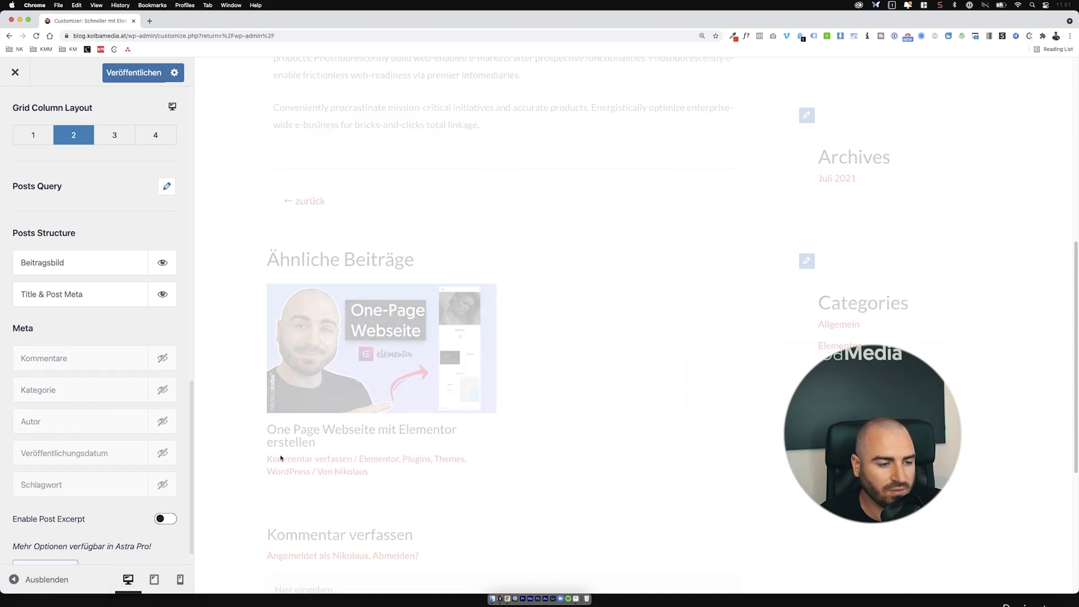
{"action": "scroll", "coordinate": [160, 455], "scroll_direction": "down", "scroll_amount": 2}
{"action": "left_click", "coordinate": [164, 490]}
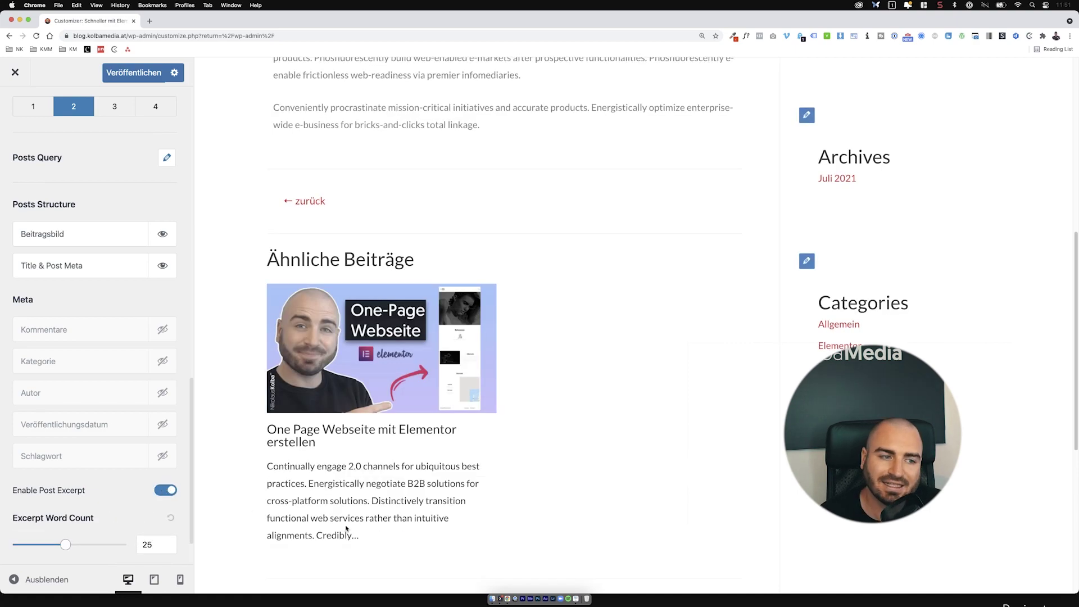
{"action": "scroll", "coordinate": [346, 528], "scroll_direction": "up", "scroll_amount": 7}
{"action": "scroll", "coordinate": [346, 529], "scroll_direction": "down", "scroll_amount": 2}
{"action": "scroll", "coordinate": [347, 523], "scroll_direction": "up", "scroll_amount": 3}
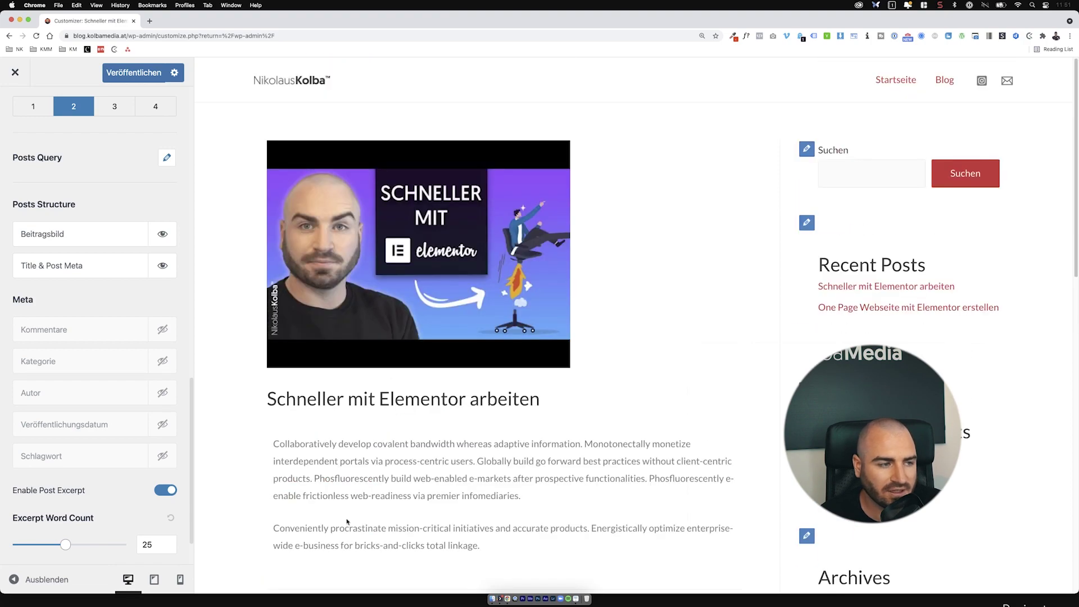
{"action": "scroll", "coordinate": [30, 165], "scroll_direction": "up", "scroll_amount": 6}
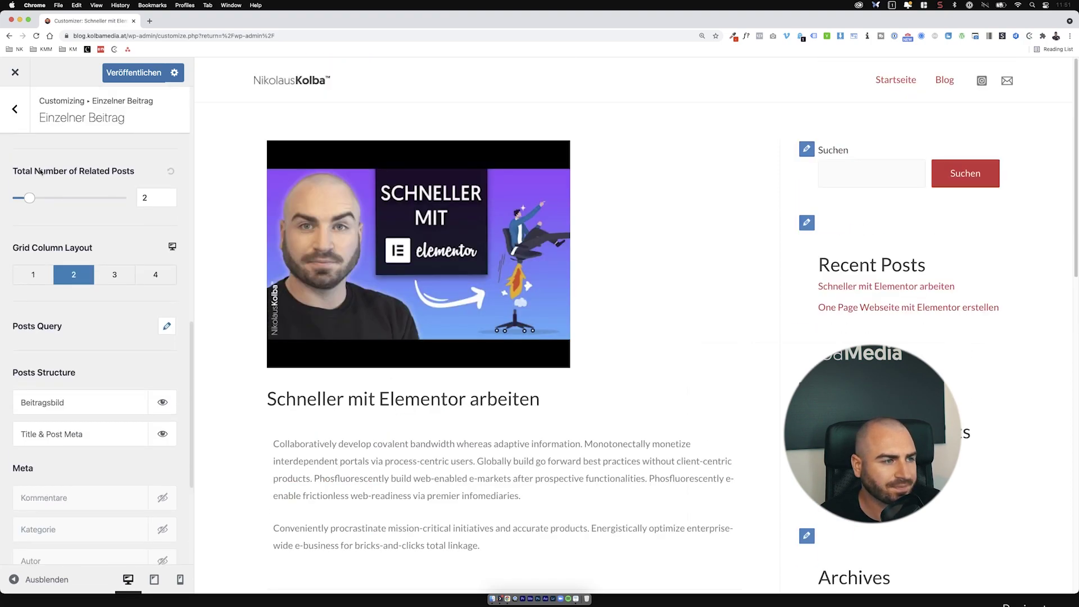
Step: Return to the main Customizer panel, load the Blog page in the preview, and open Seitenleiste
{"action": "left_click", "coordinate": [25, 106]}
{"action": "left_click", "coordinate": [25, 107]}
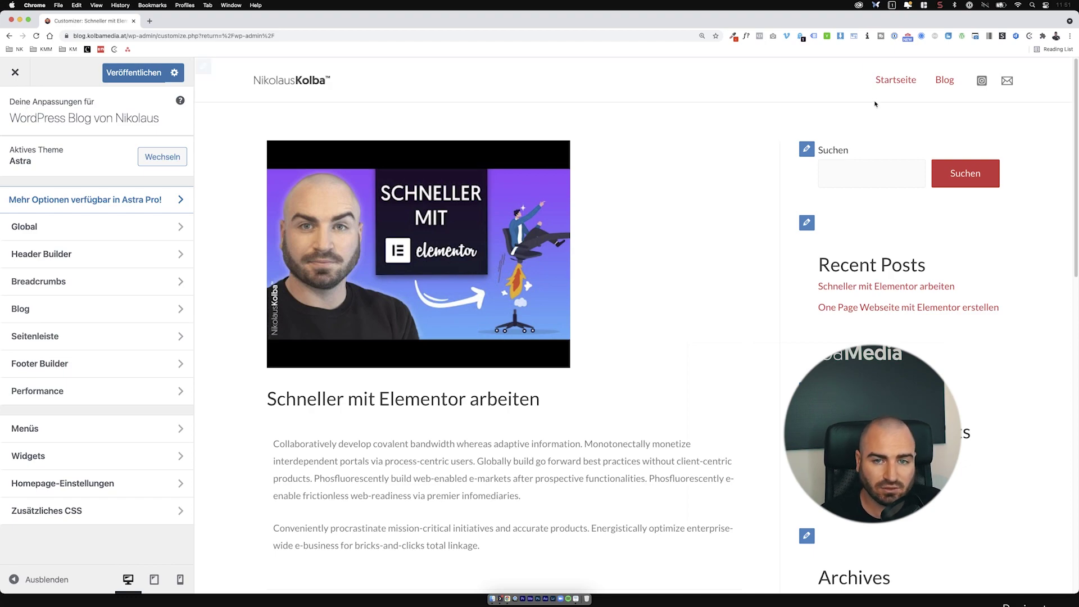
{"action": "left_click", "coordinate": [942, 81]}
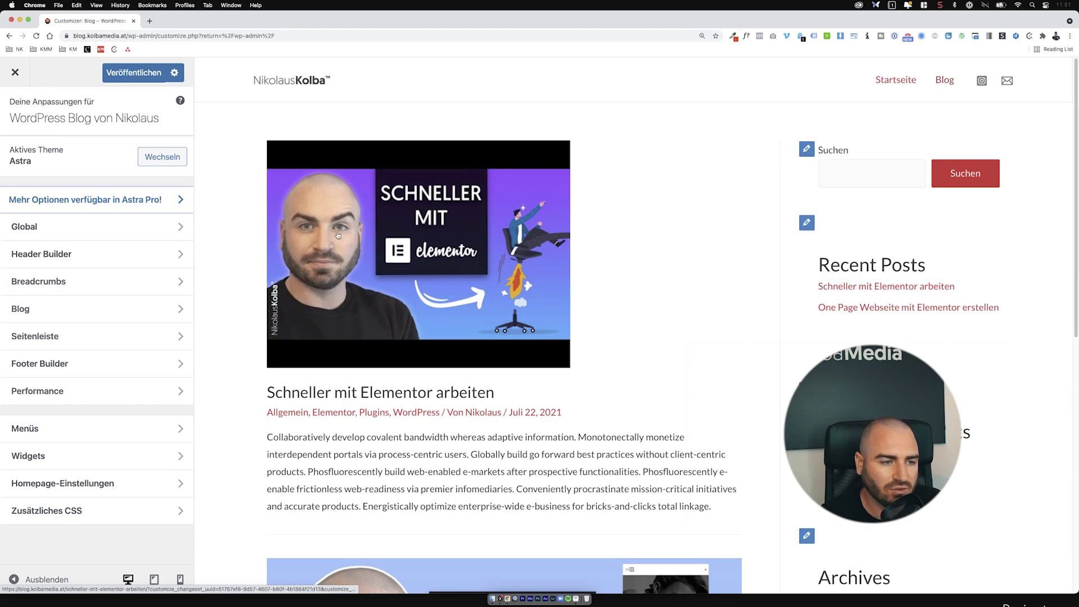
{"action": "scroll", "coordinate": [614, 348], "scroll_direction": "down", "scroll_amount": 8}
{"action": "scroll", "coordinate": [614, 348], "scroll_direction": "up", "scroll_amount": 5}
{"action": "scroll", "coordinate": [614, 348], "scroll_direction": "up", "scroll_amount": 1}
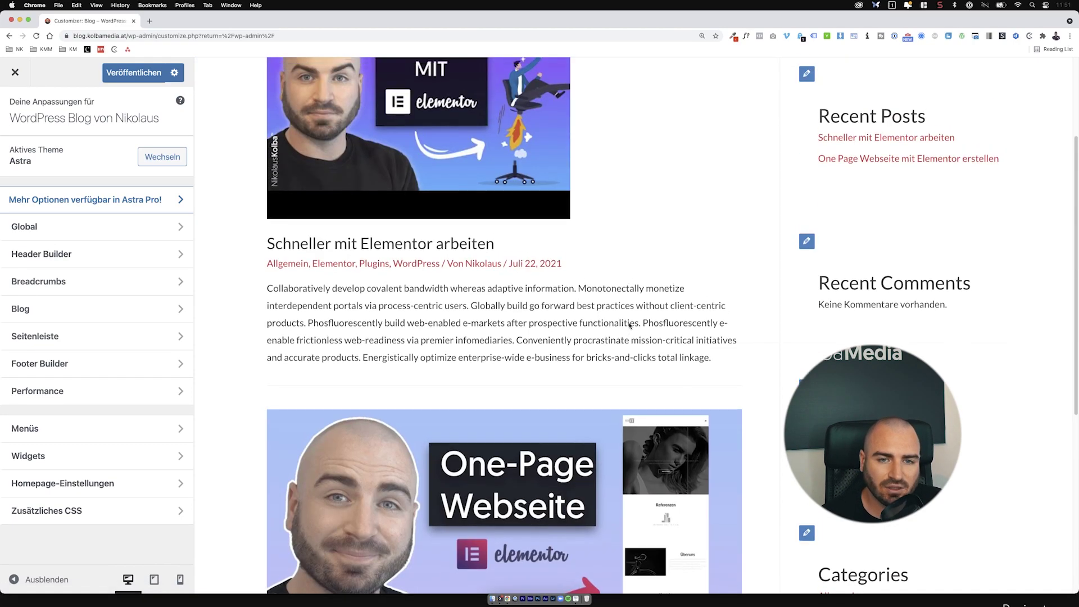
{"action": "scroll", "coordinate": [700, 285], "scroll_direction": "up", "scroll_amount": 5}
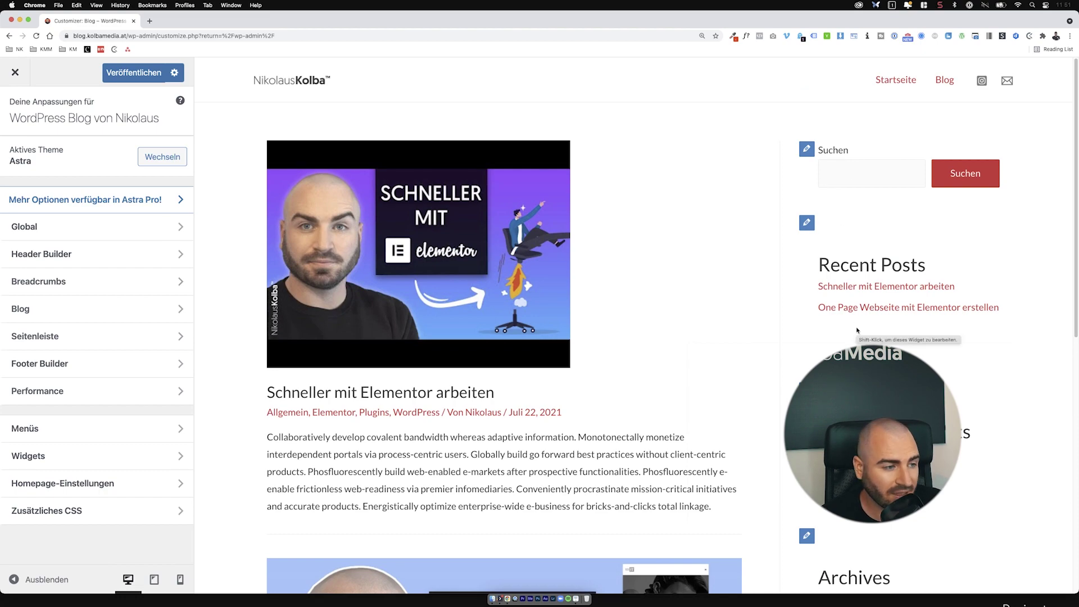
{"action": "left_click", "coordinate": [63, 336]}
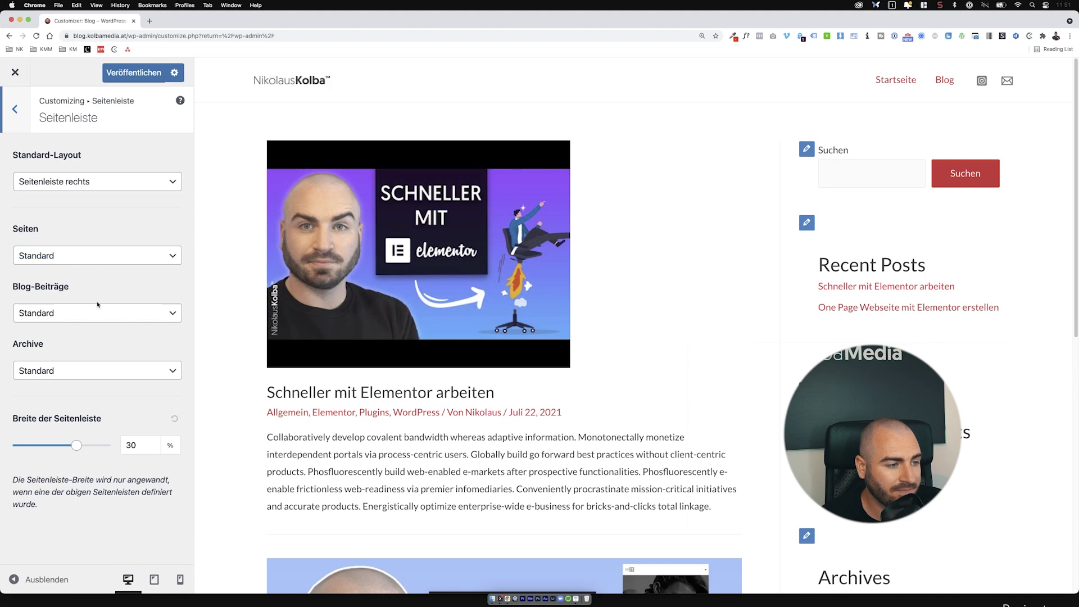
Step: Open the Haupt-Seitenleiste widget area from the Customizer's widget settings
{"action": "left_click", "coordinate": [806, 151]}
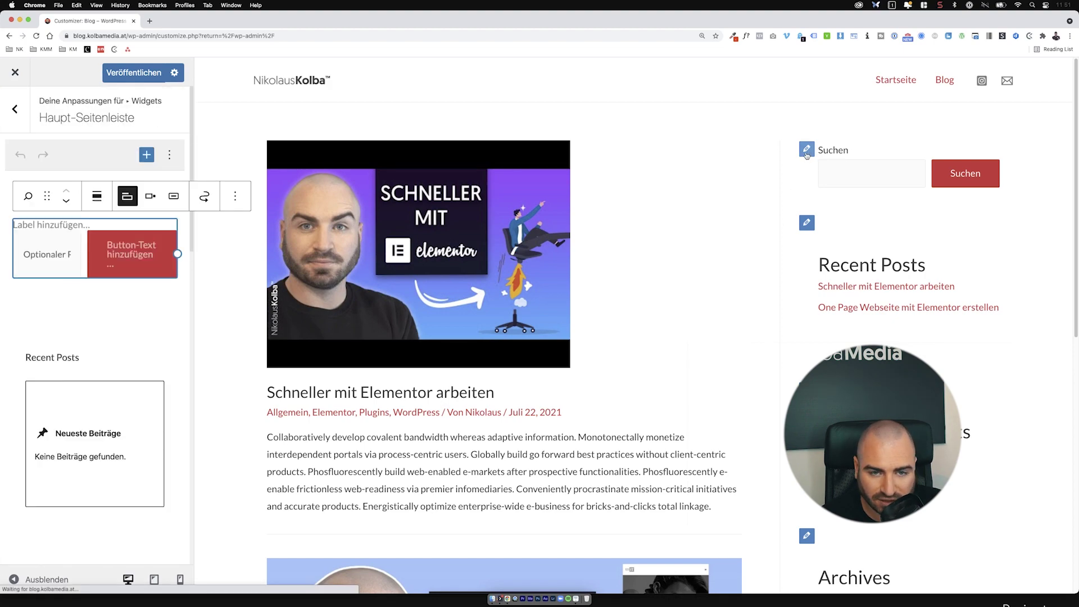
{"action": "left_click", "coordinate": [167, 326]}
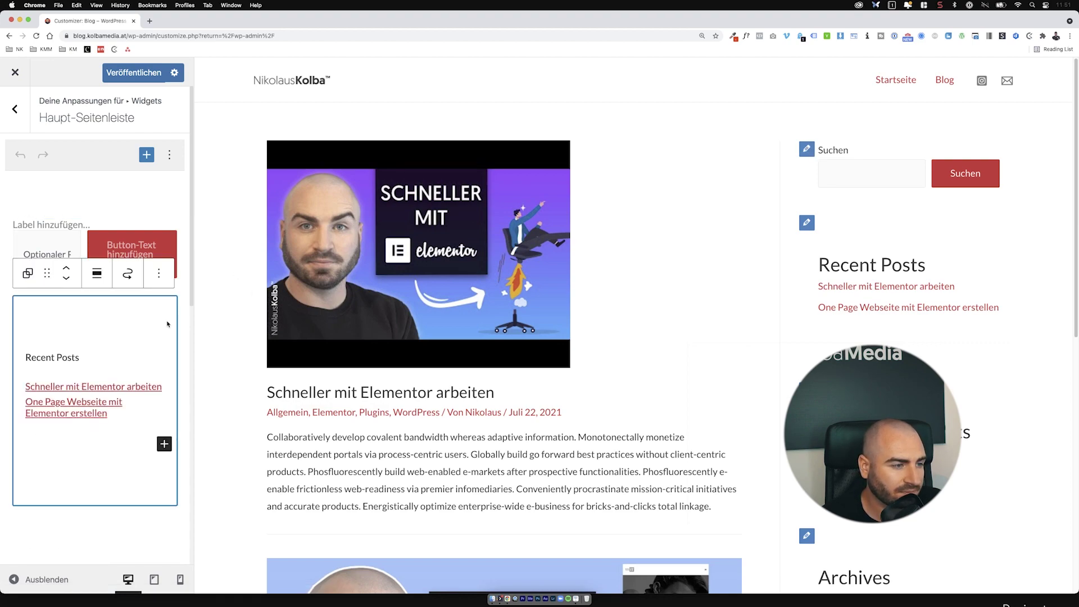
{"action": "left_click", "coordinate": [27, 122]}
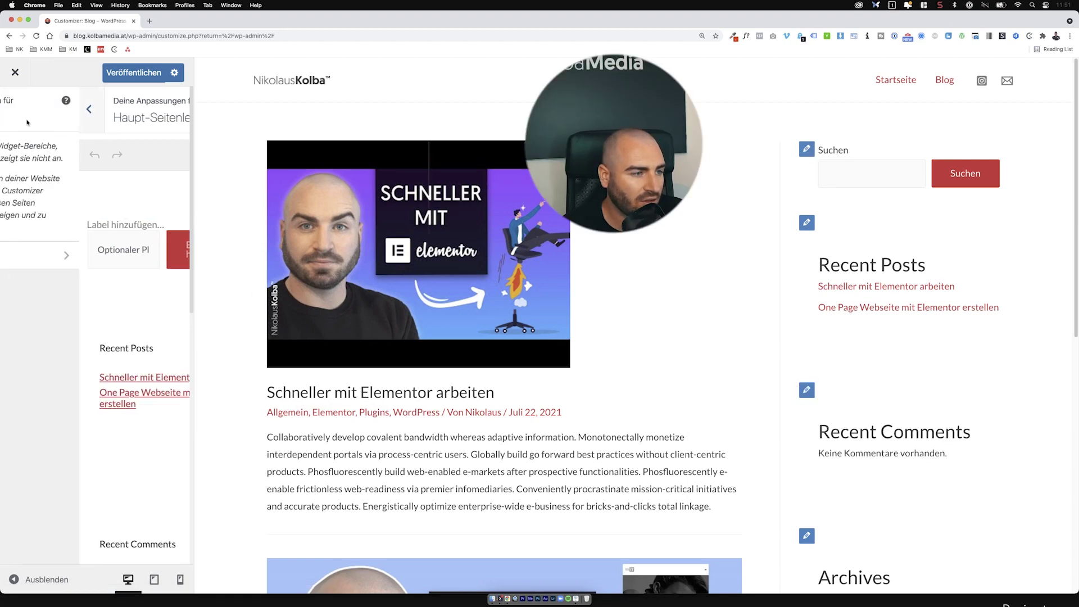
{"action": "left_click", "coordinate": [21, 119]}
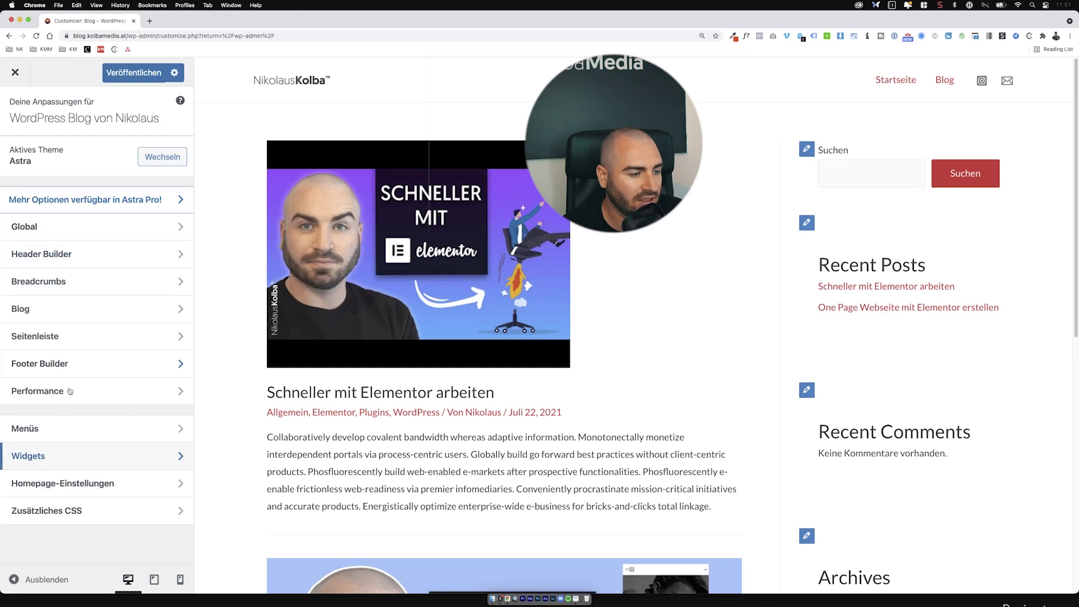
{"action": "left_click", "coordinate": [63, 455]}
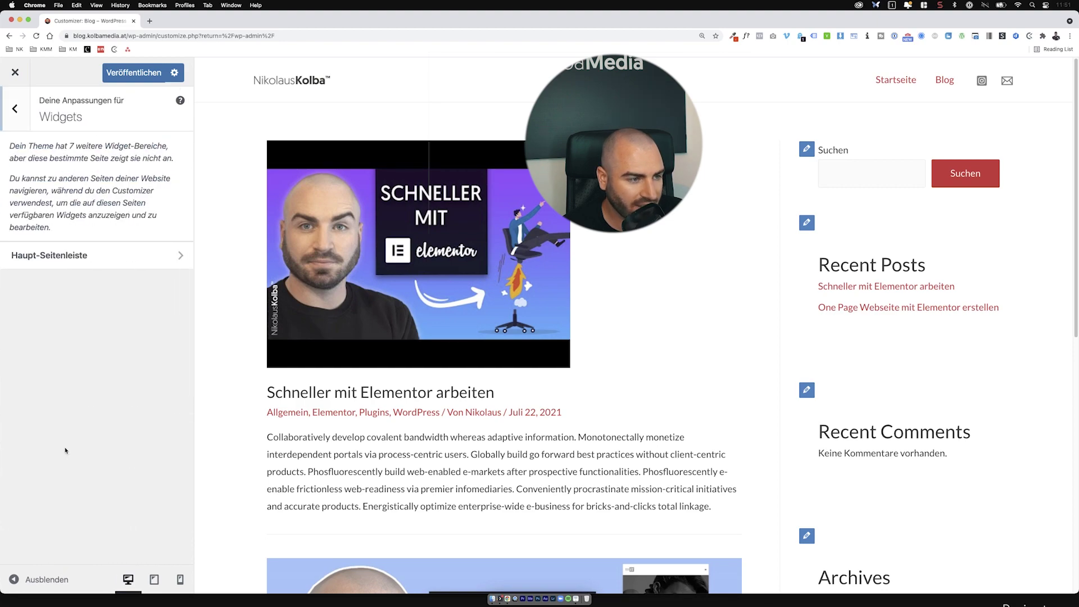
{"action": "left_click", "coordinate": [70, 257]}
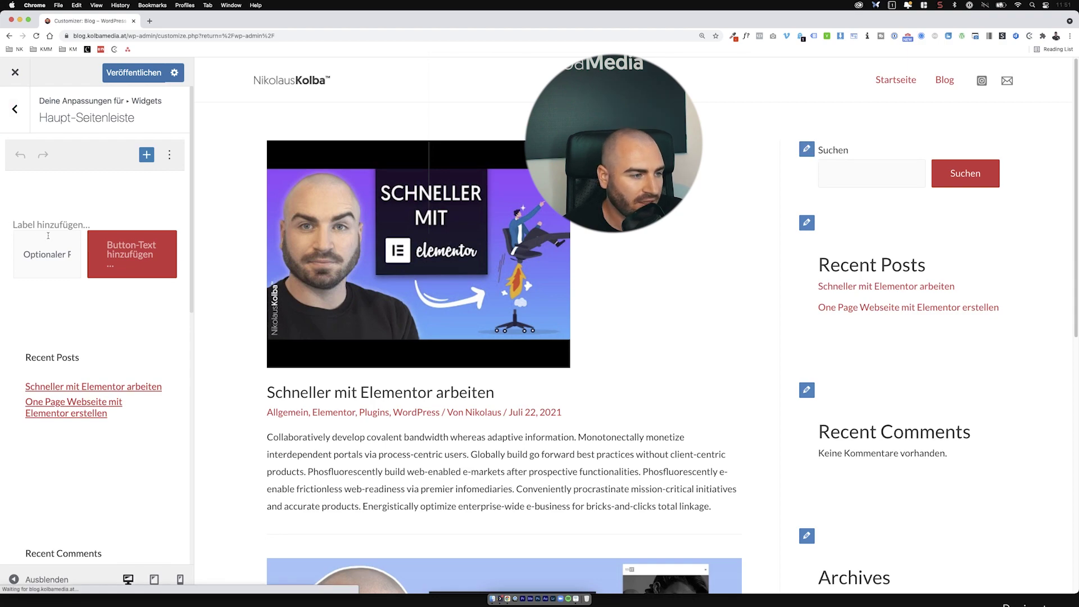
Step: Remove the Search widget from the main sidebar
{"action": "left_click", "coordinate": [128, 248]}
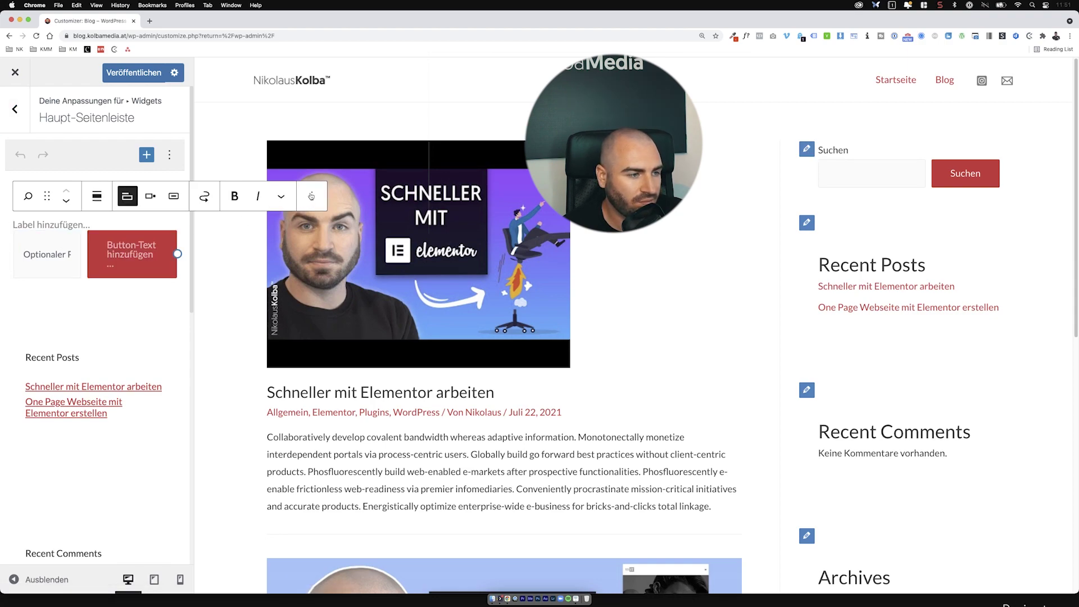
{"action": "left_click", "coordinate": [311, 196]}
{"action": "left_click", "coordinate": [348, 430]}
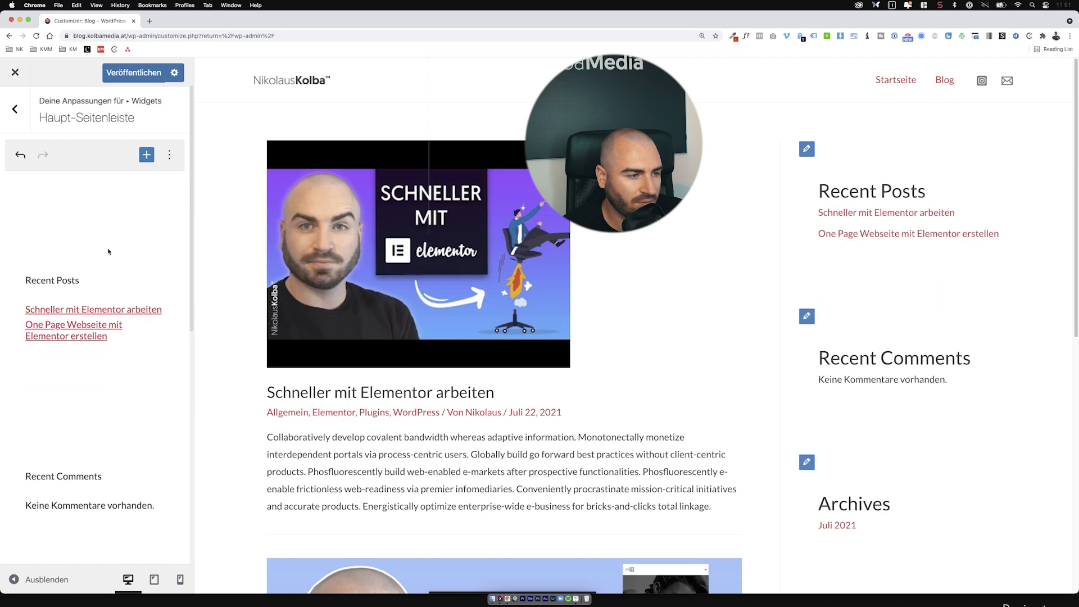
{"action": "scroll", "coordinate": [107, 252], "scroll_direction": "down", "scroll_amount": 3}
Step: Retitle the Recent Posts heading as 'Letzte Beiträge'
{"action": "left_click", "coordinate": [85, 174]}
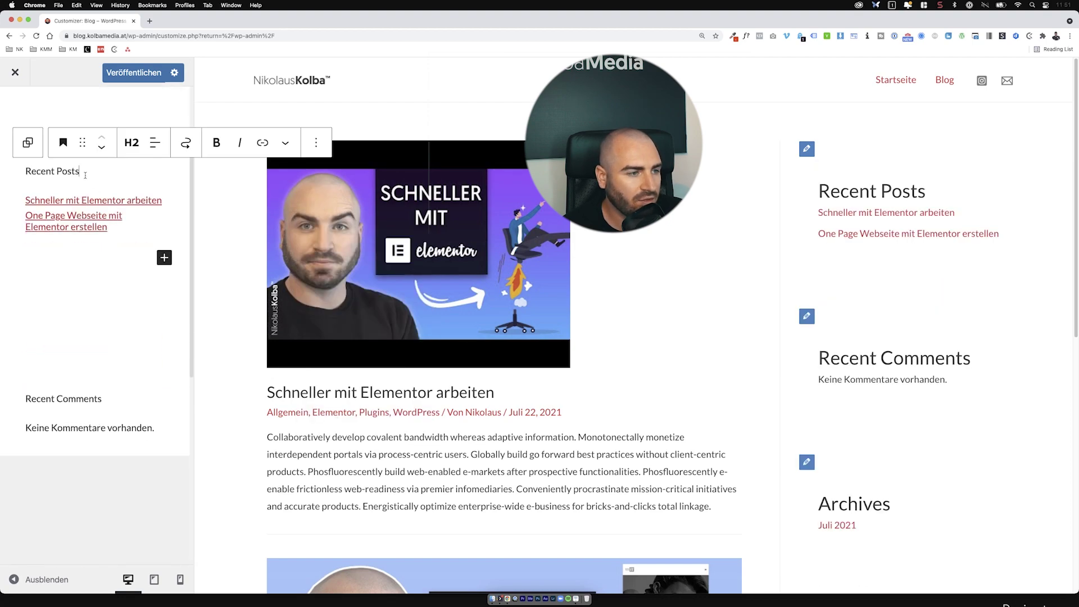
{"action": "left_click_drag", "start_coordinate": [85, 175], "coordinate": [13, 168]}
{"action": "left_click", "coordinate": [13, 165]}
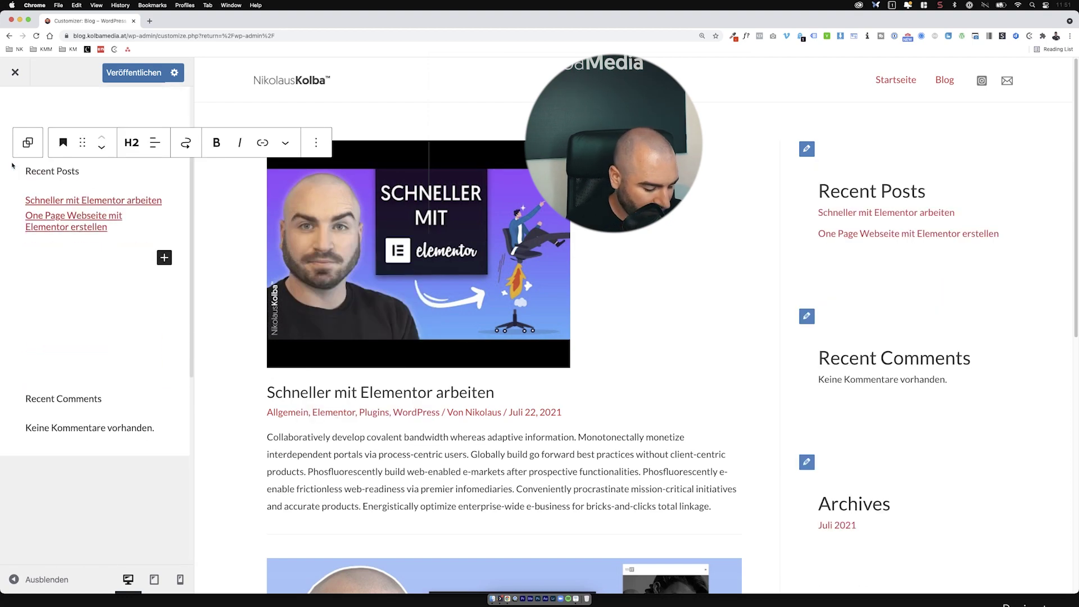
{"action": "key", "text": "BackSpace"}
{"action": "key", "text": "BackSpace"}
{"action": "key", "text": "BackSpace"}
{"action": "key", "text": "BackSpace"}
{"action": "key", "text": "BackSpace"}
{"action": "key", "text": "BackSpace"}
{"action": "key", "text": "BackSpace"}
{"action": "key", "text": "BackSpace"}
{"action": "key", "text": "BackSpace"}
{"action": "key", "text": "BackSpace"}
{"action": "key", "text": "BackSpace"}
{"action": "key", "text": "BackSpace"}
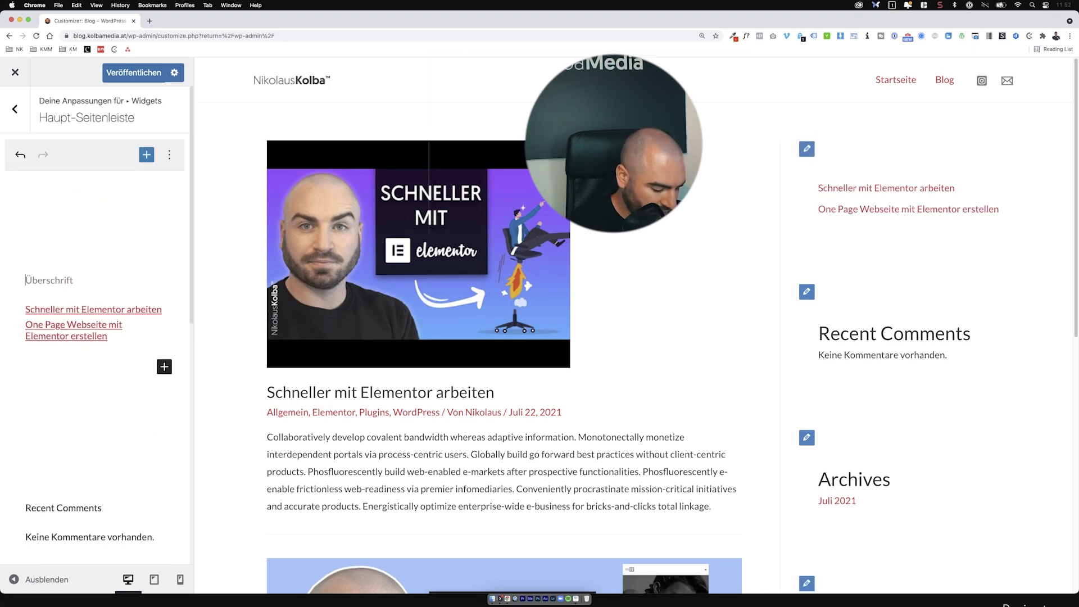
{"action": "type", "text": "Letzte Beiträge"}
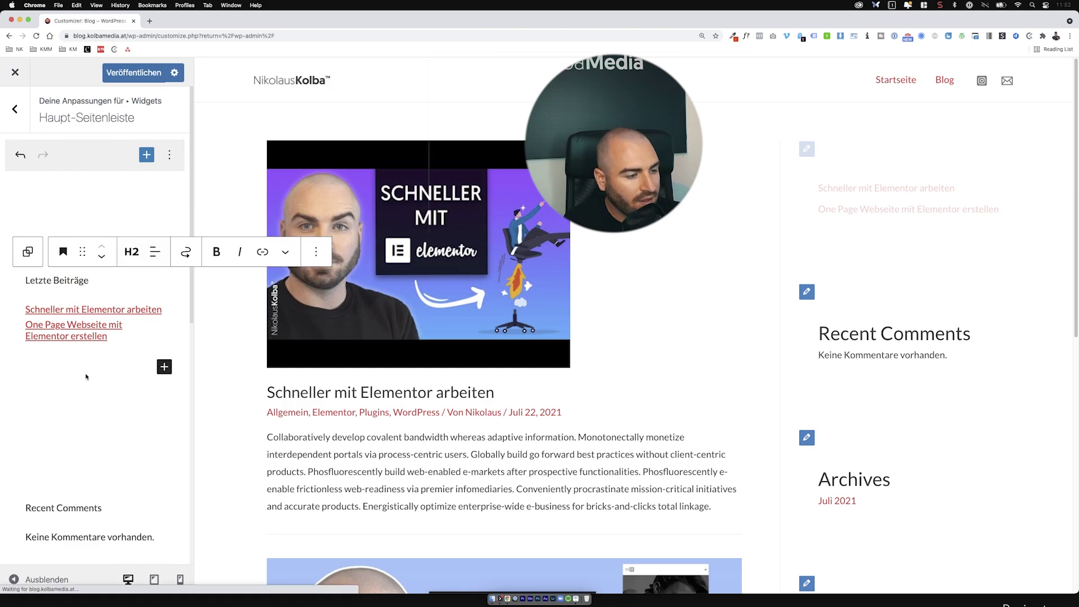
Step: Remove the Recent Comments, Archives and Categories widgets from the sidebar
{"action": "scroll", "coordinate": [96, 338], "scroll_direction": "down", "scroll_amount": 4}
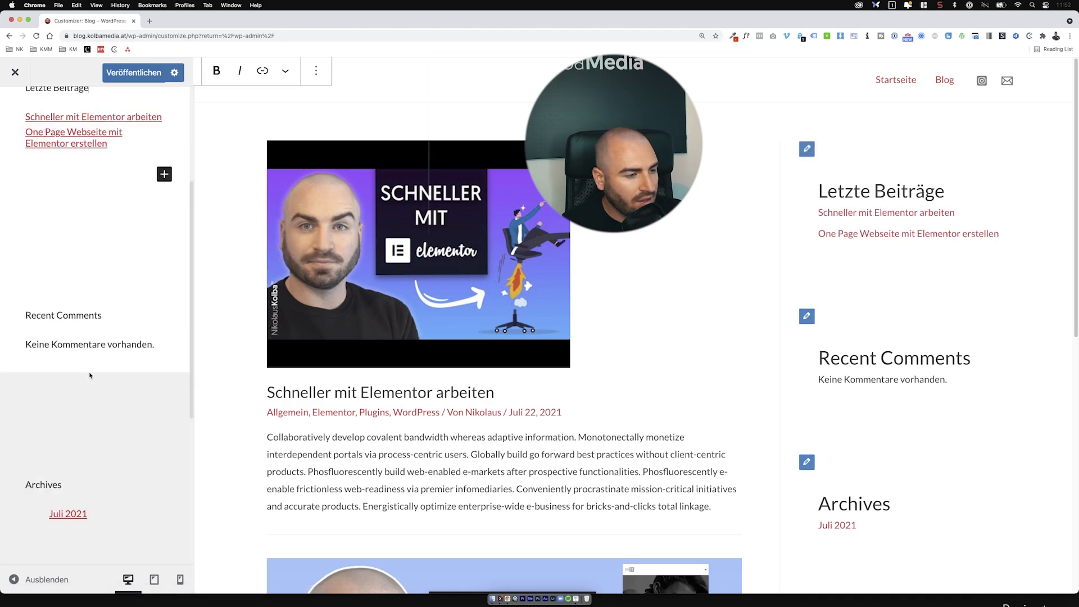
{"action": "left_click", "coordinate": [112, 307]}
{"action": "left_click", "coordinate": [158, 199]}
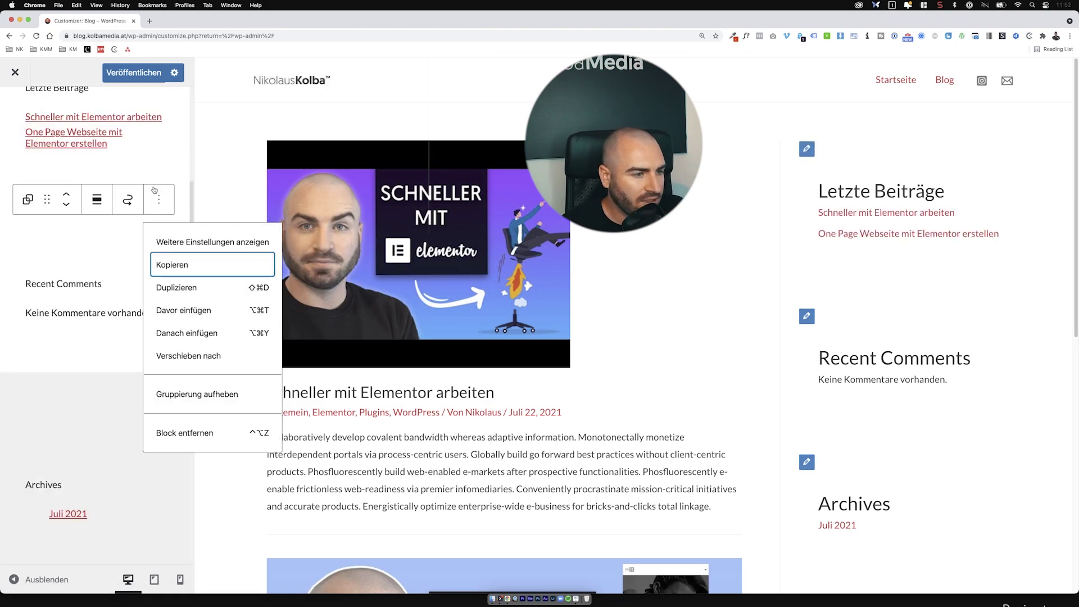
{"action": "key", "text": "ctrl+alt+z"}
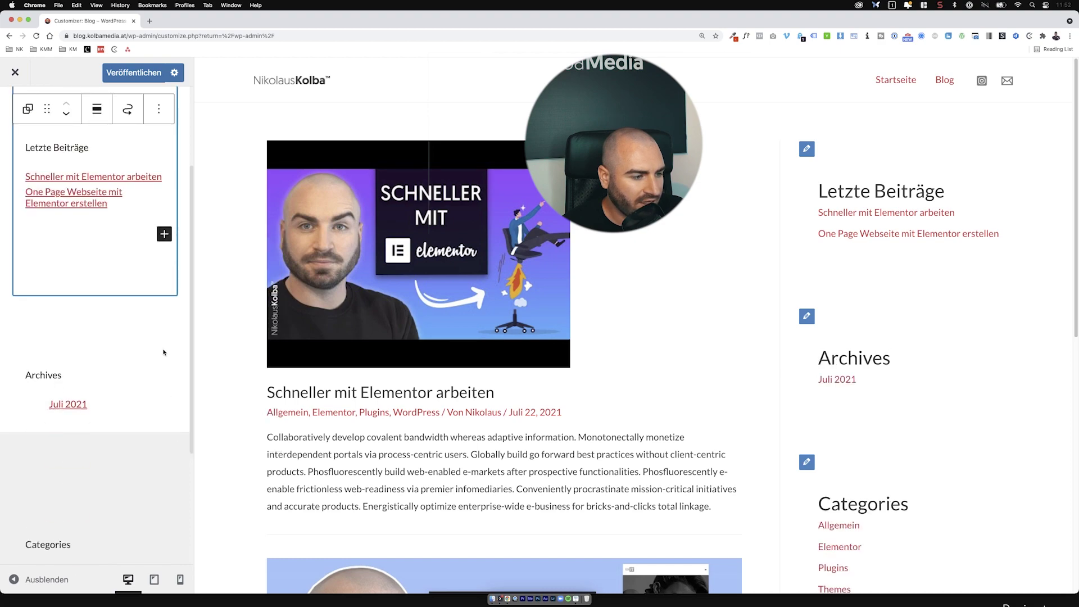
{"action": "left_click", "coordinate": [159, 259]}
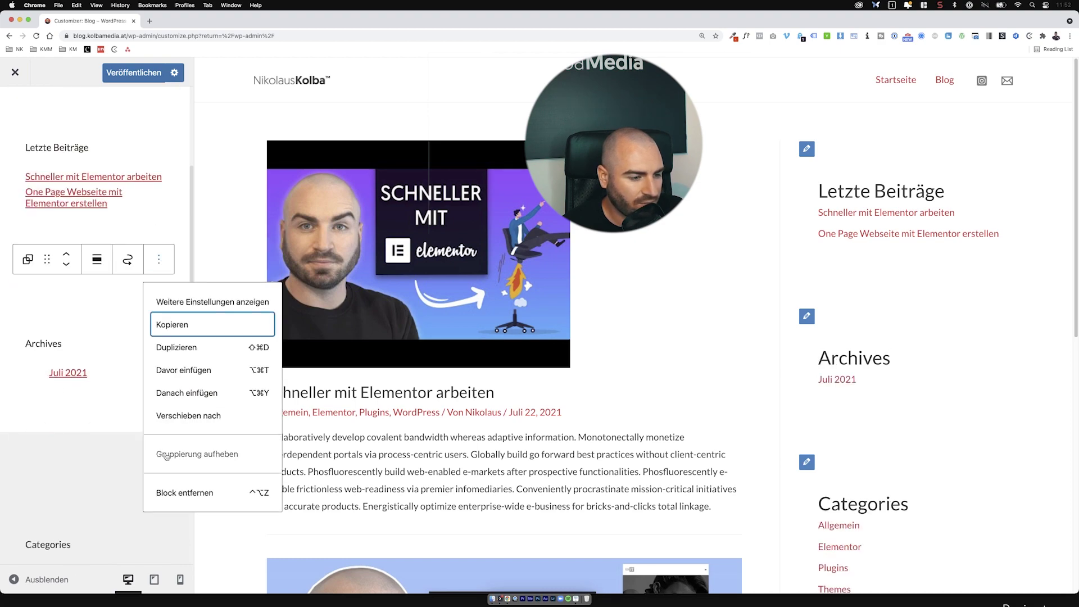
{"action": "left_click", "coordinate": [165, 491]}
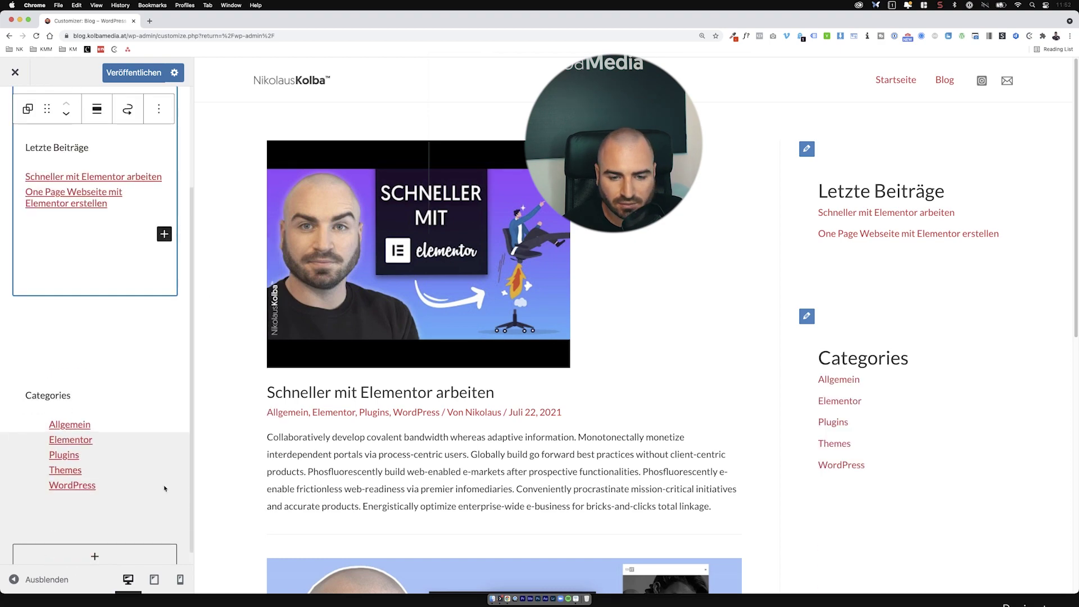
{"action": "left_click", "coordinate": [145, 367]}
{"action": "double_click", "coordinate": [50, 344]}
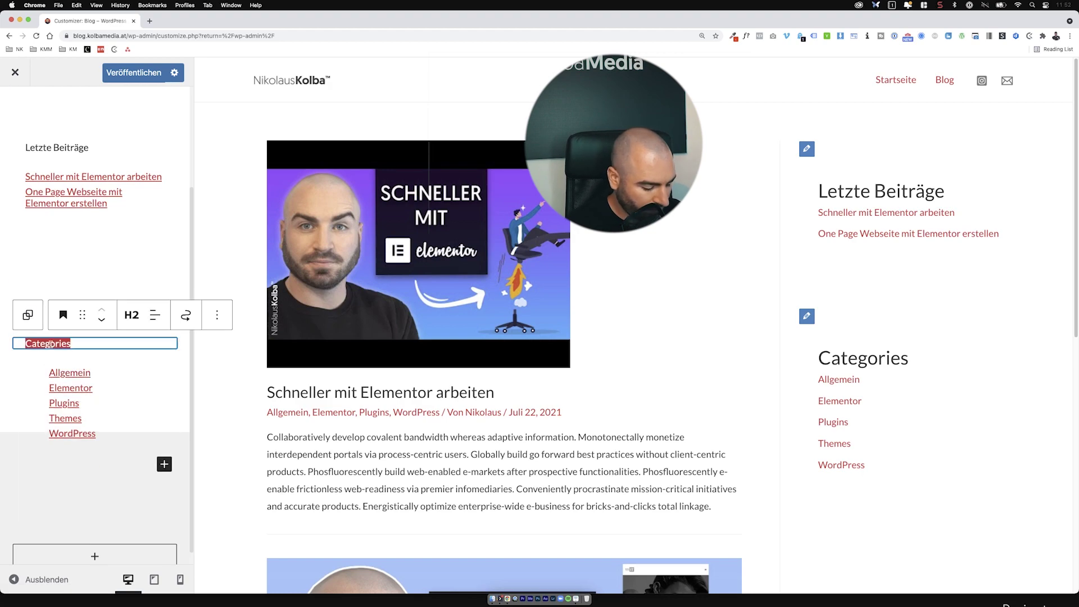
{"action": "scroll", "coordinate": [51, 345], "scroll_direction": "down", "scroll_amount": 2}
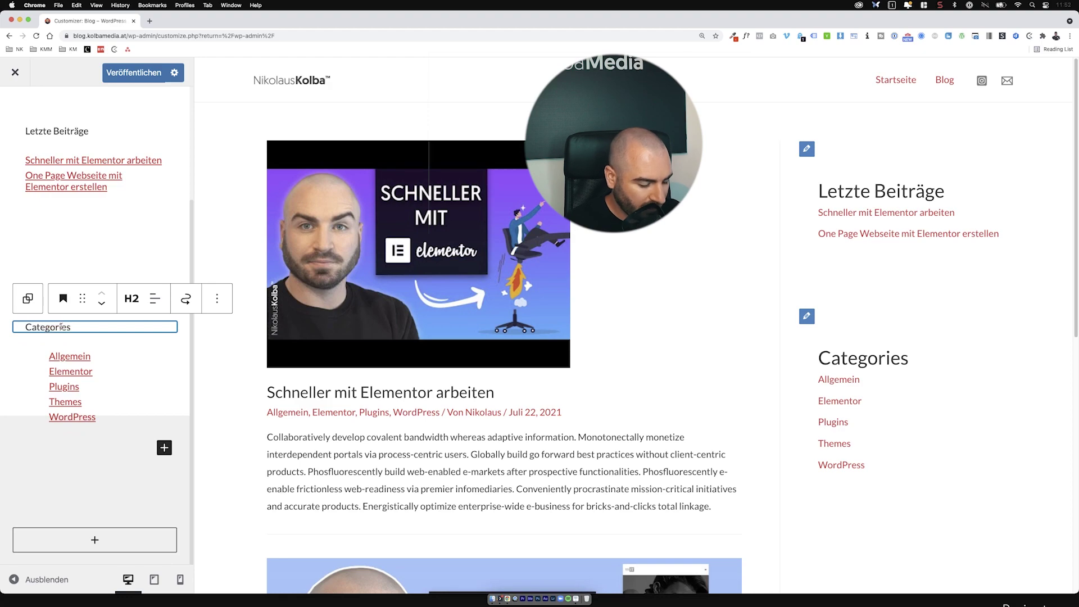
{"action": "key", "text": "BackSpace"}
{"action": "key", "text": "BackSpace"}
{"action": "left_click", "coordinate": [161, 301]}
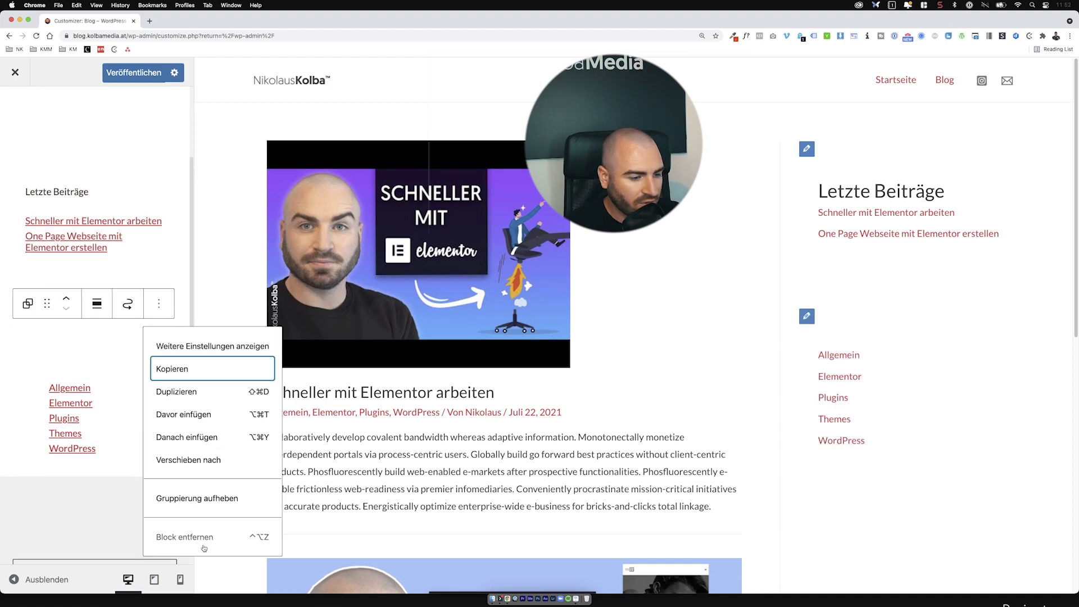
{"action": "left_click", "coordinate": [191, 534]}
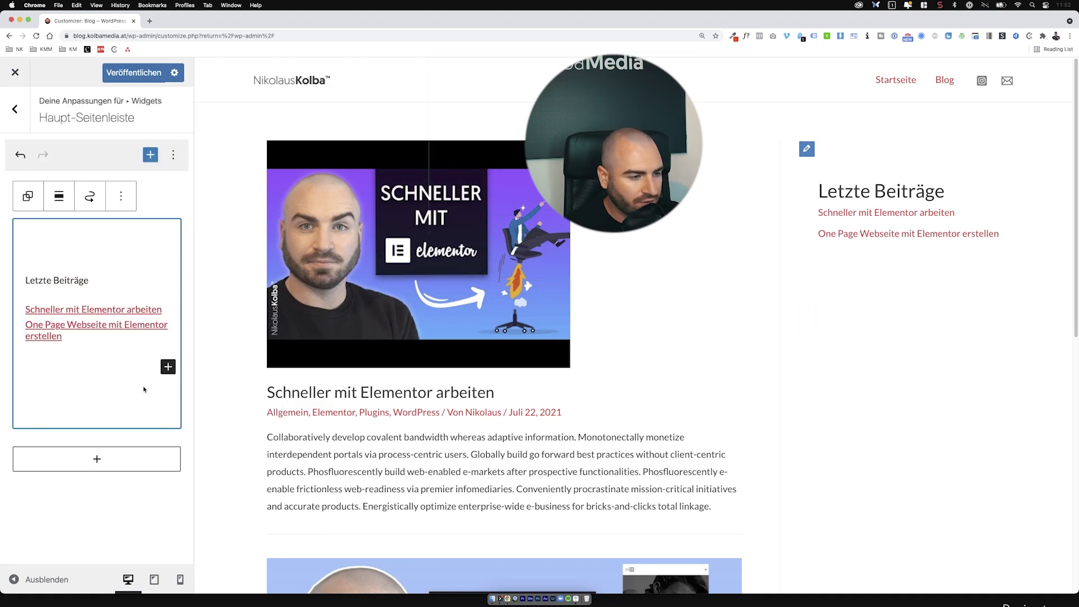
Step: Add a Vers block reading 'Heute ist es so toll, weil ich meinen Blog habe' below the recent posts
{"action": "left_click", "coordinate": [89, 457]}
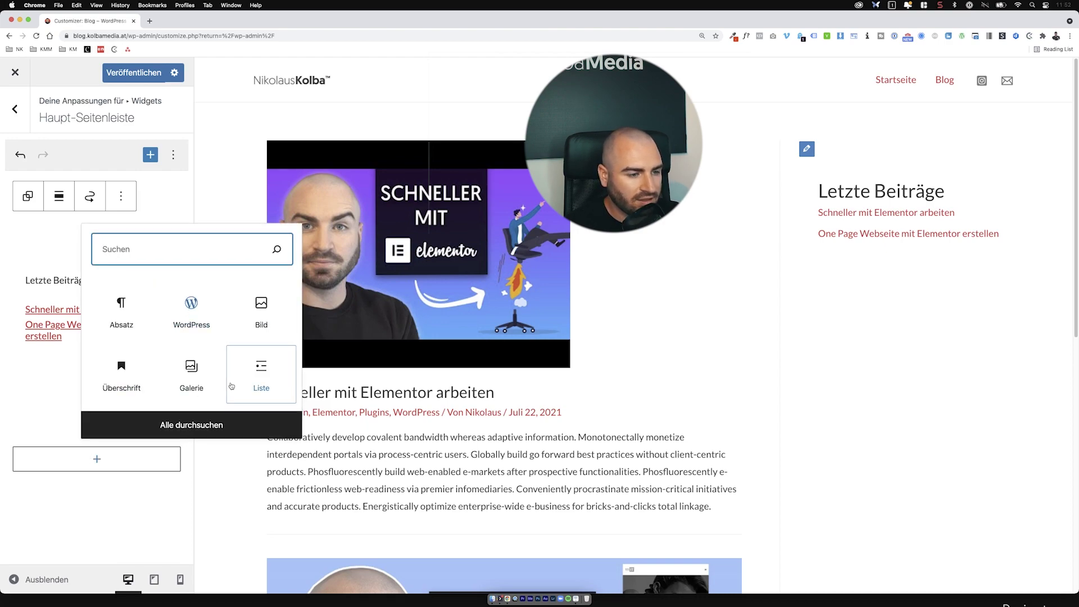
{"action": "left_click", "coordinate": [208, 431]}
{"action": "scroll", "coordinate": [329, 395], "scroll_direction": "down", "scroll_amount": 10}
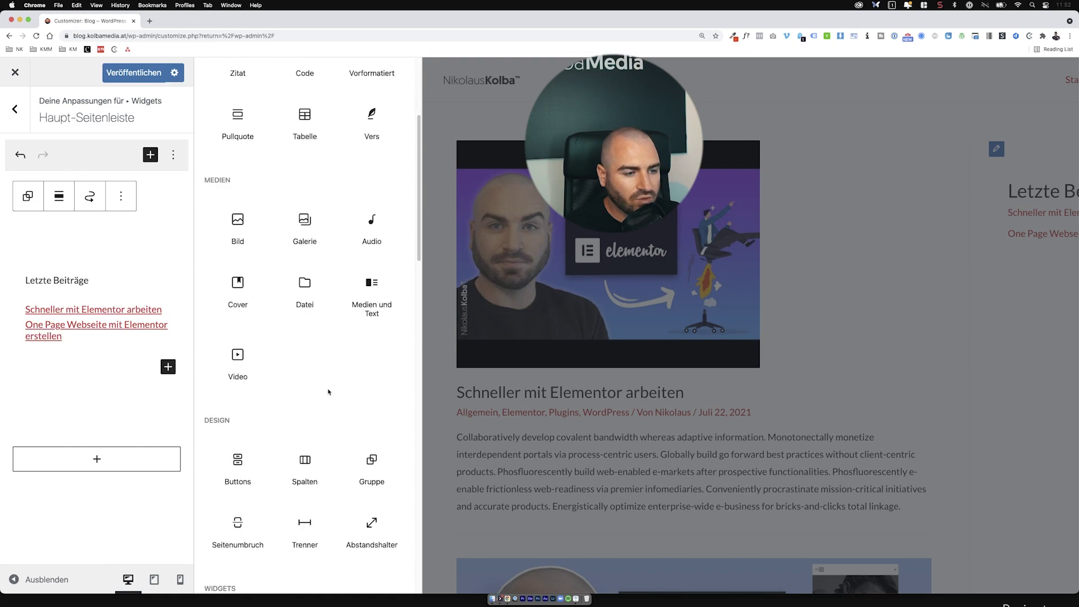
{"action": "scroll", "coordinate": [329, 394], "scroll_direction": "down", "scroll_amount": 1}
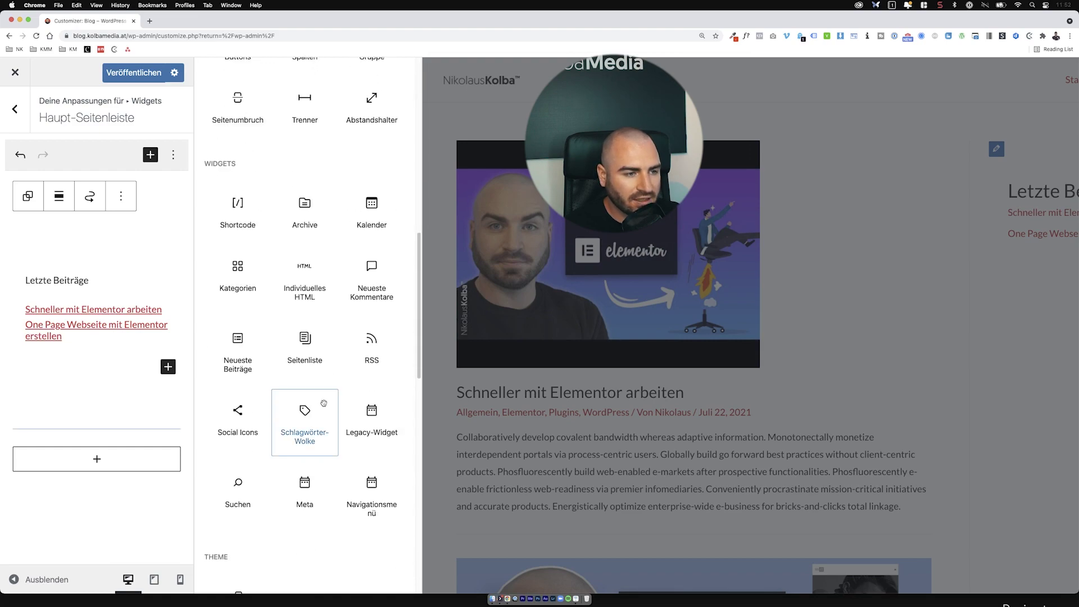
{"action": "scroll", "coordinate": [333, 397], "scroll_direction": "down", "scroll_amount": 8}
{"action": "scroll", "coordinate": [337, 399], "scroll_direction": "down", "scroll_amount": 6}
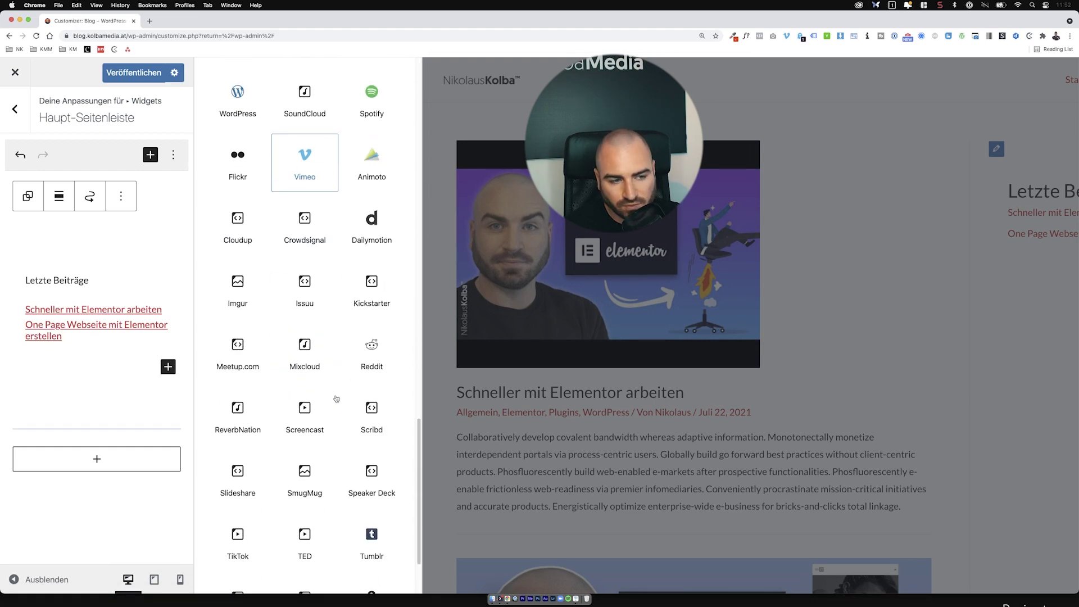
{"action": "scroll", "coordinate": [336, 399], "scroll_direction": "up", "scroll_amount": 20}
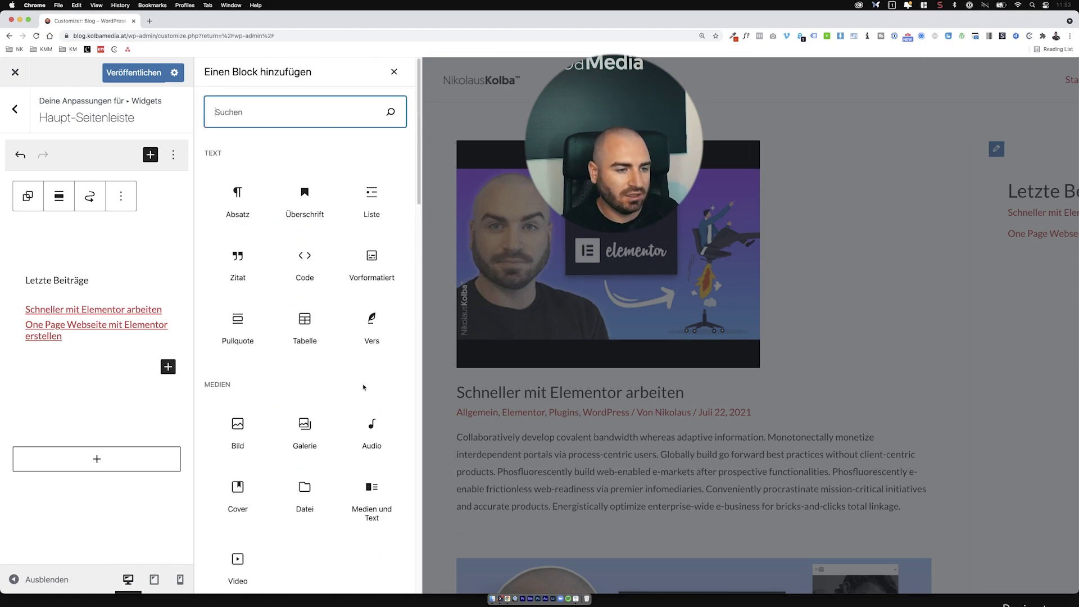
{"action": "left_click", "coordinate": [364, 325]}
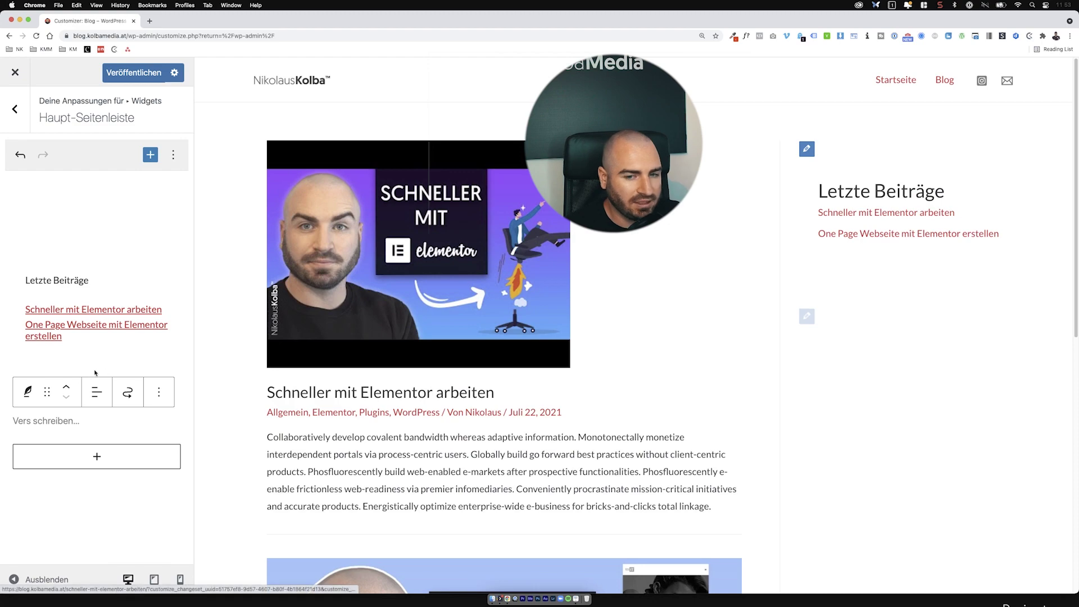
{"action": "left_click", "coordinate": [35, 422]}
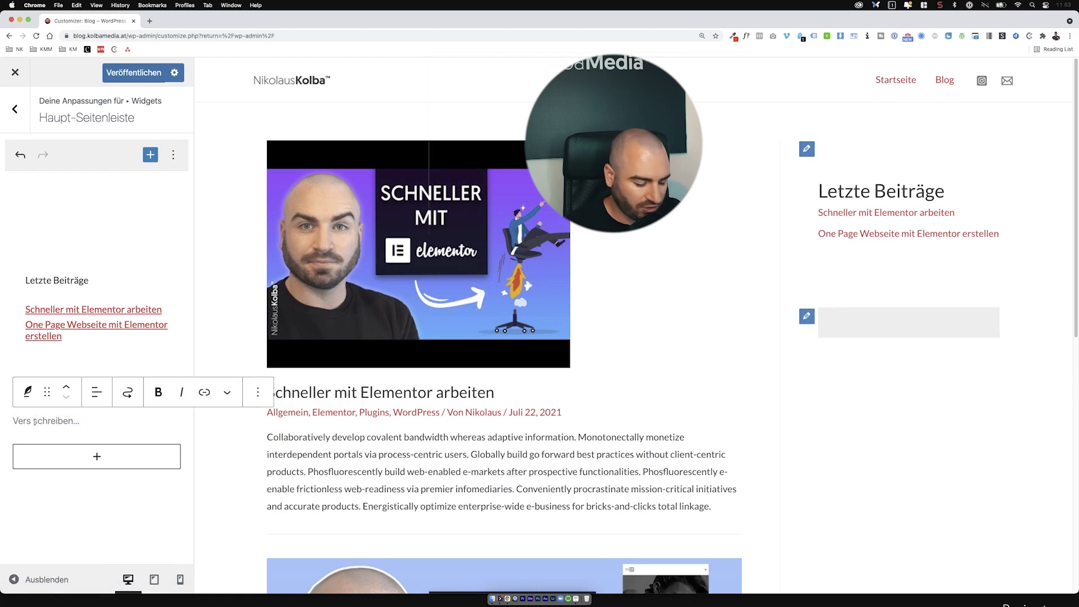
{"action": "type", "text": "Heute ist es "}
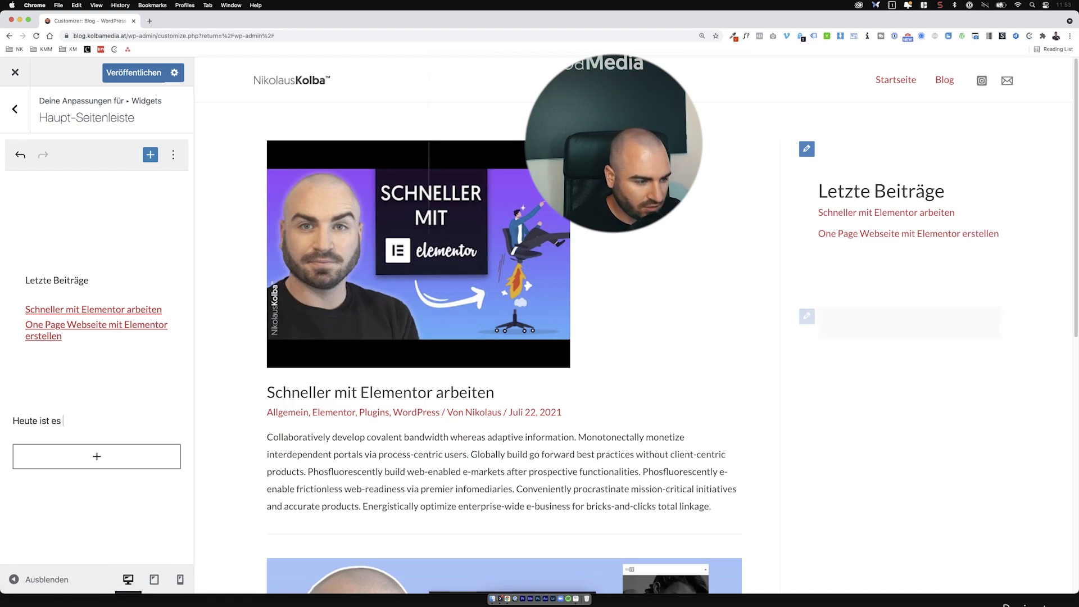
{"action": "type", "text": "so toll, wei"}
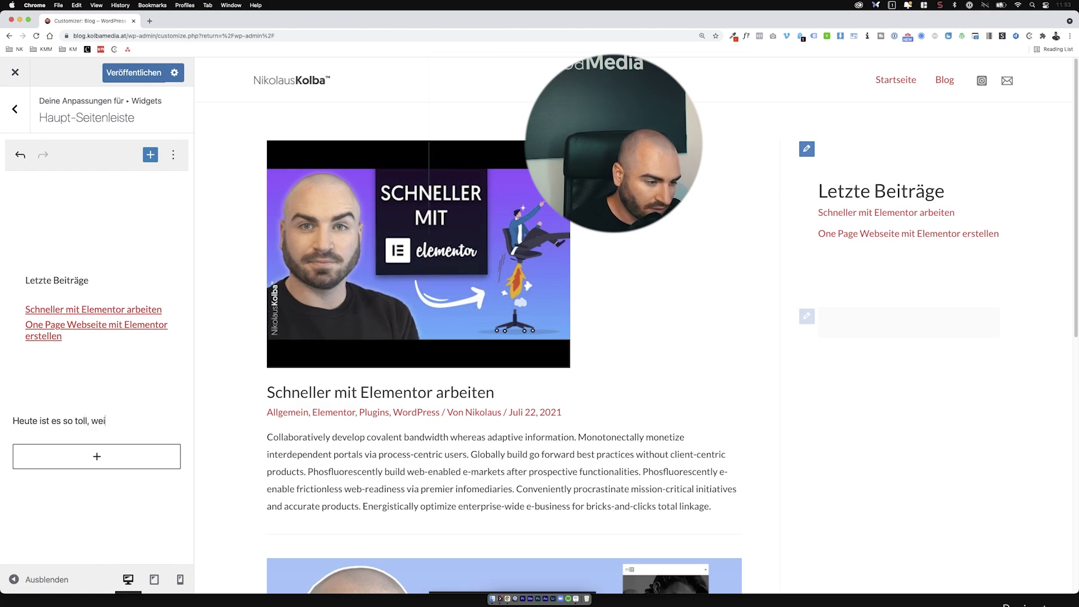
{"action": "type", "text": "l ich meinen Blog habe"}
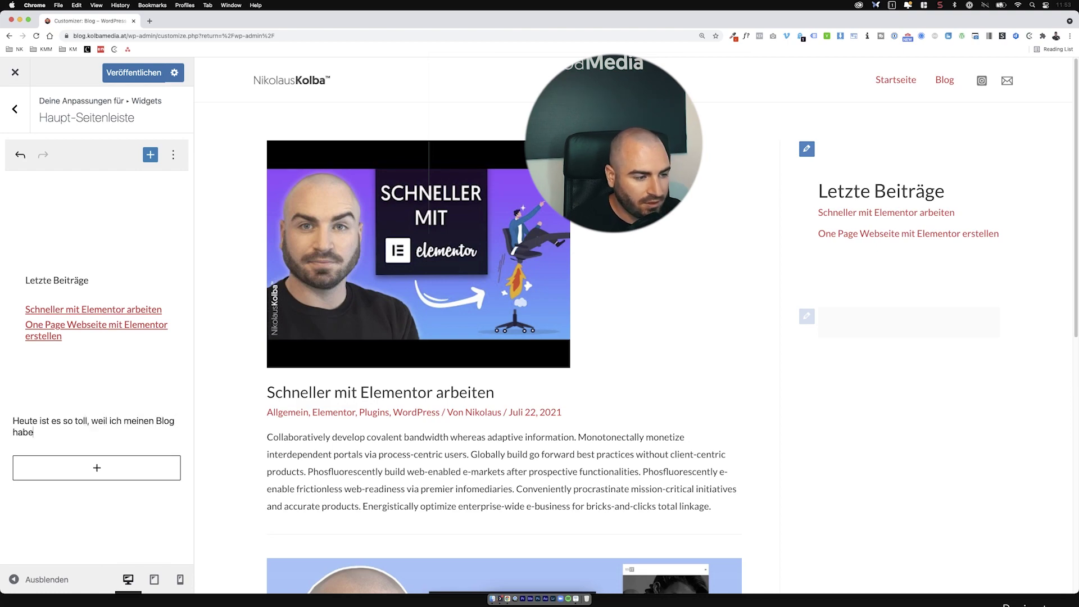
Step: Browse the full block library to add another block to the sidebar
{"action": "left_click", "coordinate": [96, 468]}
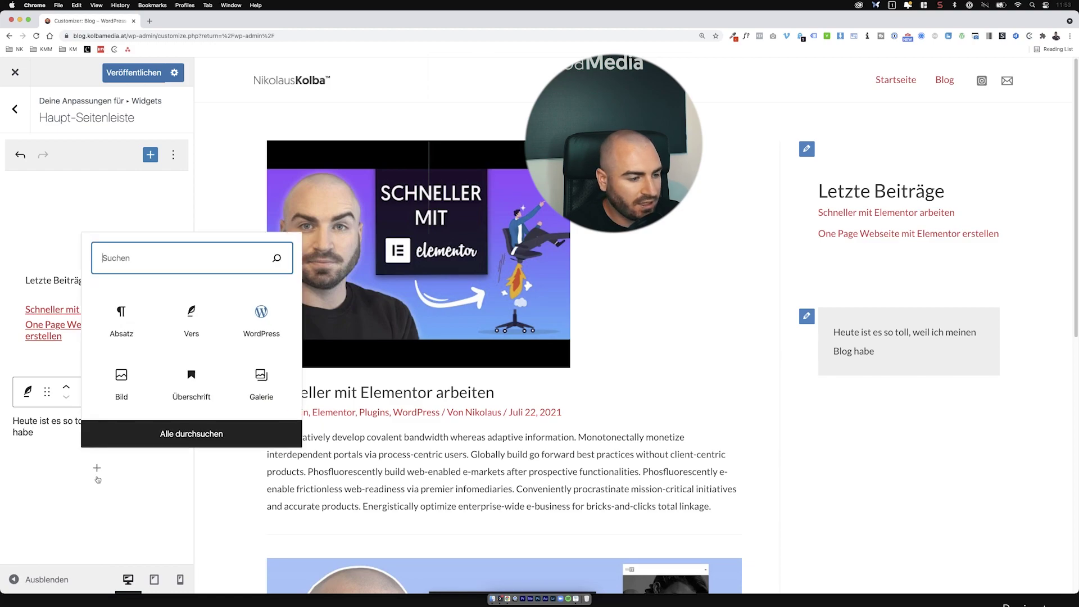
{"action": "left_click", "coordinate": [207, 433]}
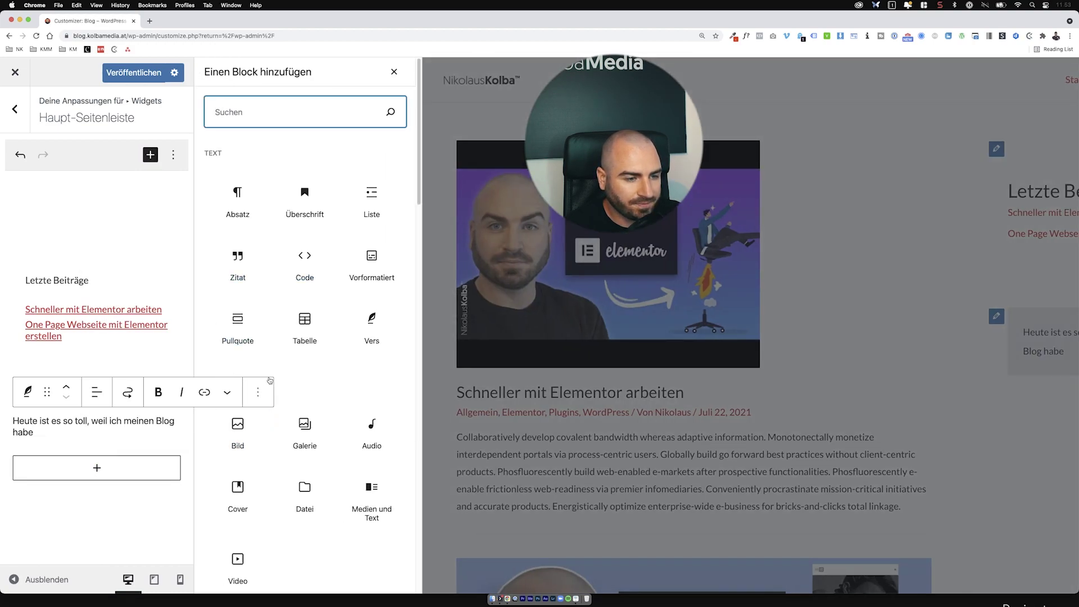
{"action": "scroll", "coordinate": [333, 368], "scroll_direction": "down", "scroll_amount": 5}
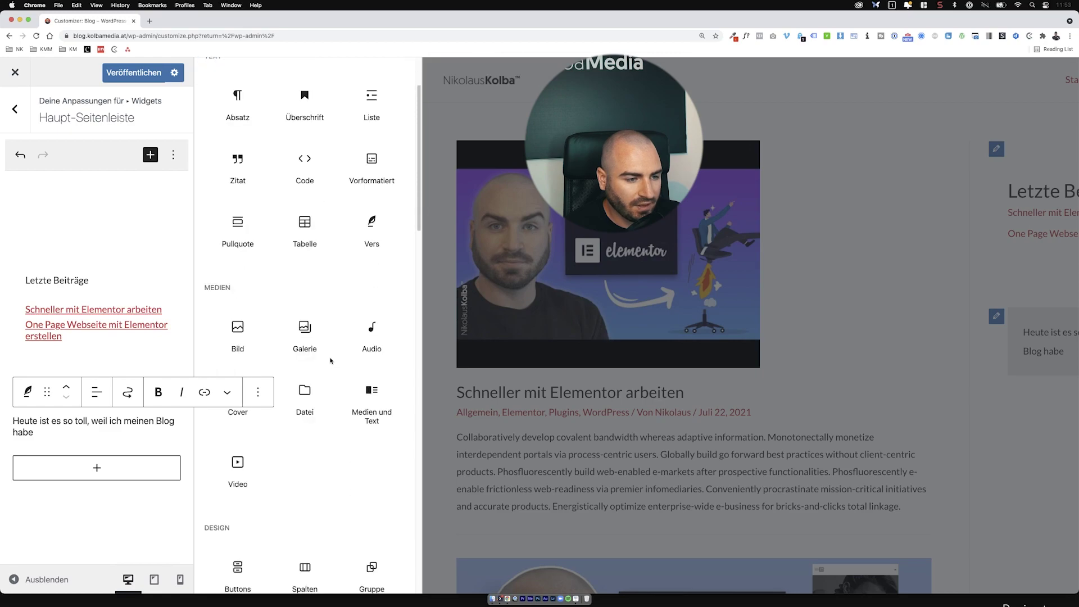
Step: Add an image block with the second cartoon portrait from the Mediathek and publish with Ctrl+S
{"action": "left_click", "coordinate": [260, 278]}
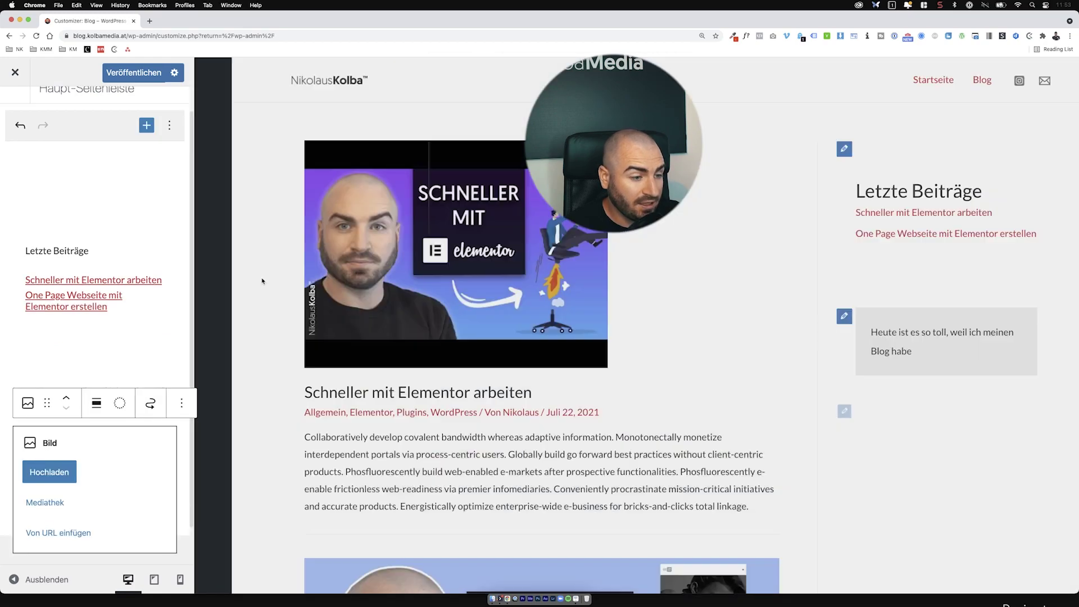
{"action": "left_click", "coordinate": [58, 469]}
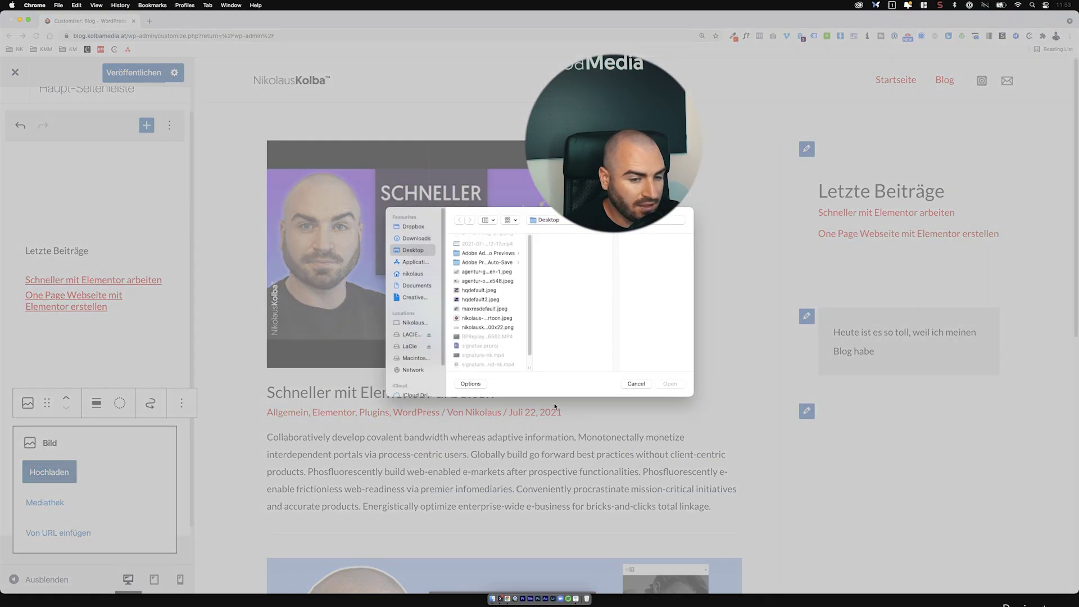
{"action": "left_click", "coordinate": [624, 383]}
{"action": "left_click", "coordinate": [45, 502]}
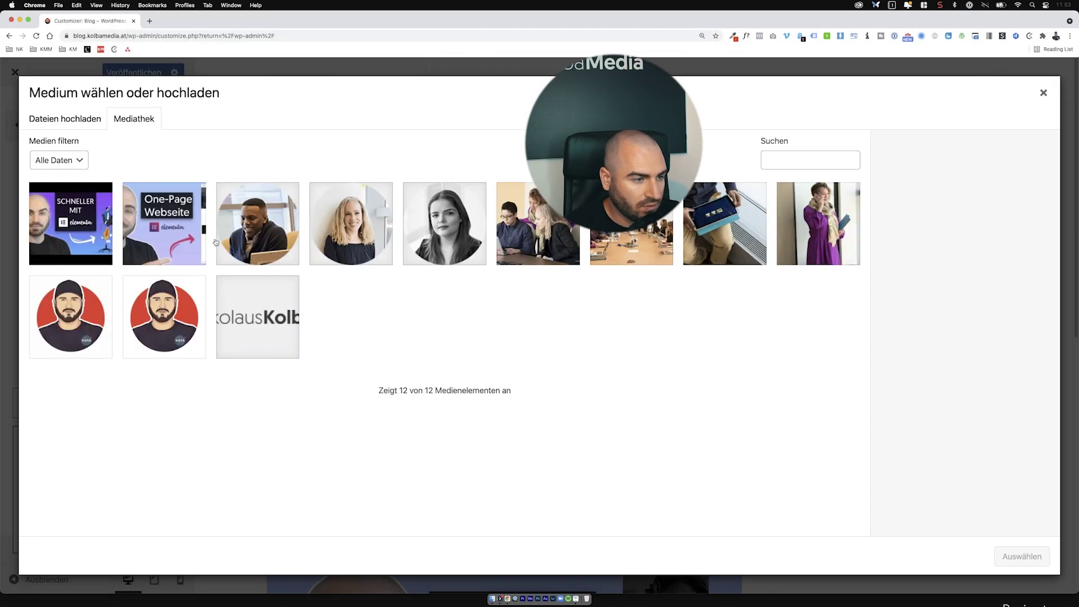
{"action": "left_click", "coordinate": [154, 325]}
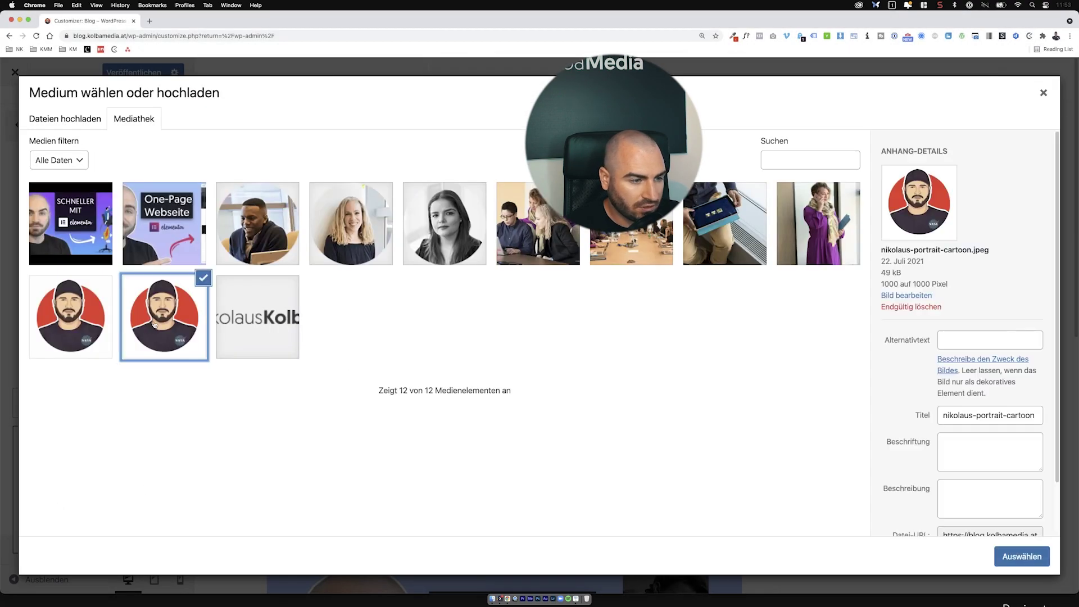
{"action": "left_click", "coordinate": [1021, 557]}
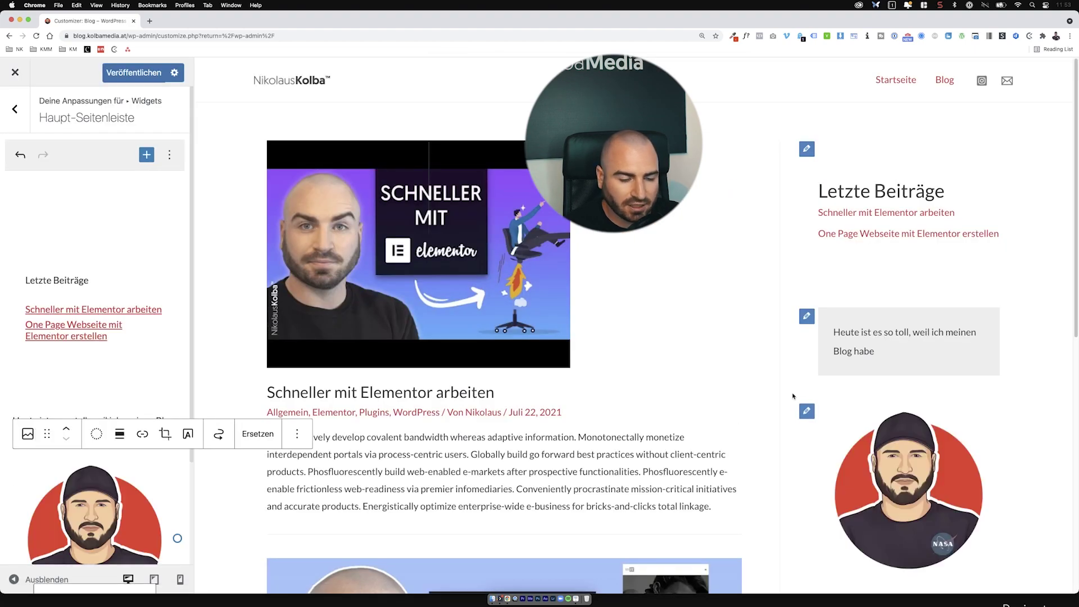
{"action": "key", "text": "ctrl+s"}
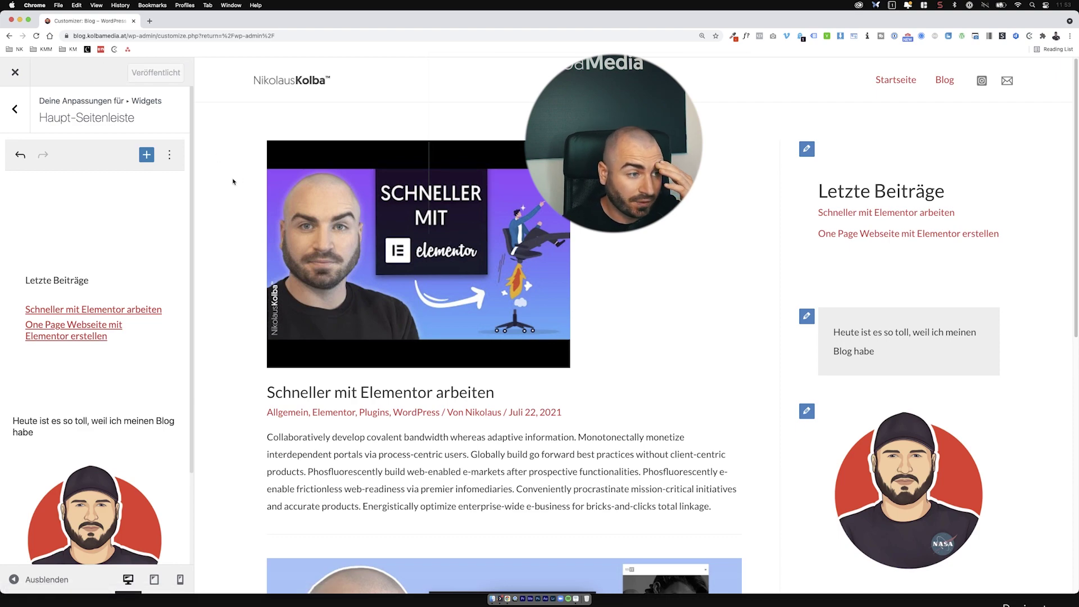
{"action": "left_click", "coordinate": [23, 92]}
Step: Open the Seitenleiste layout settings and adjust the sidebar width to 30%
{"action": "left_click", "coordinate": [24, 107]}
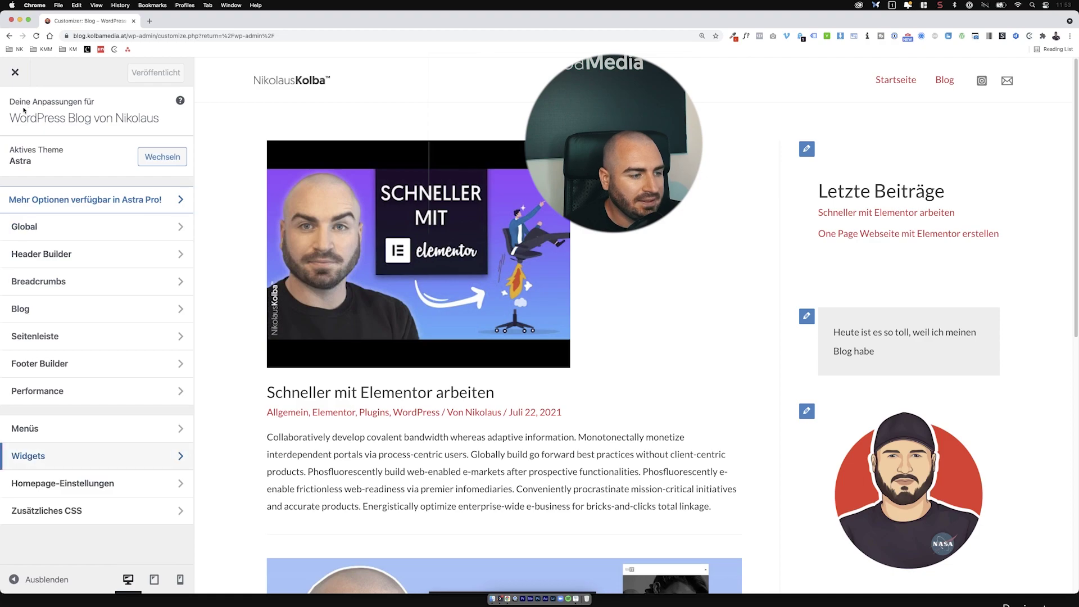
{"action": "key", "text": "super+minus"}
{"action": "key", "text": "super+minus"}
{"action": "key", "text": "super+minus"}
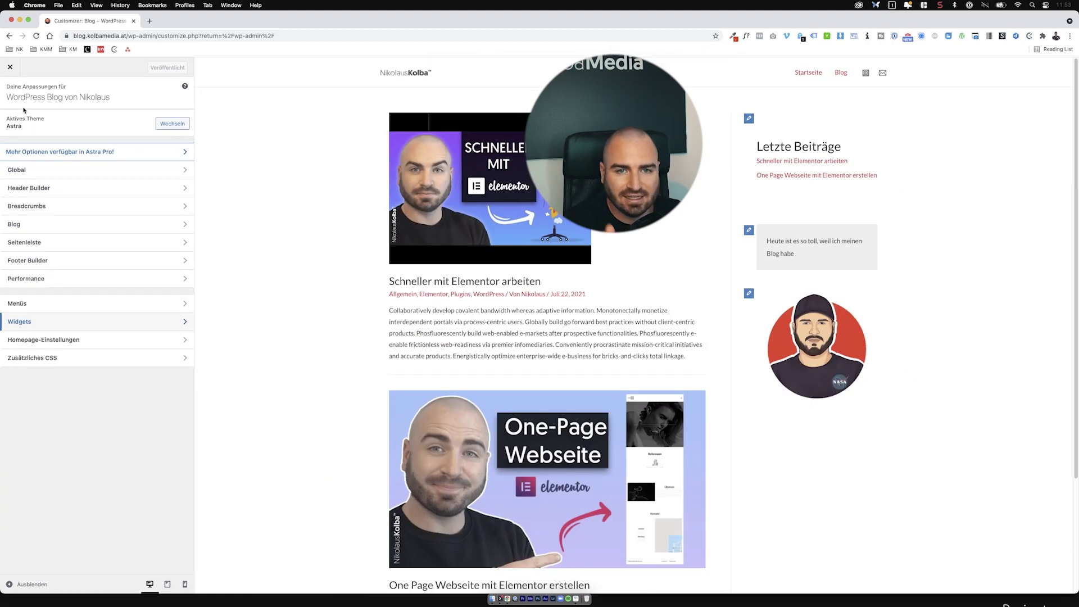
{"action": "scroll", "coordinate": [566, 337], "scroll_direction": "down", "scroll_amount": 3}
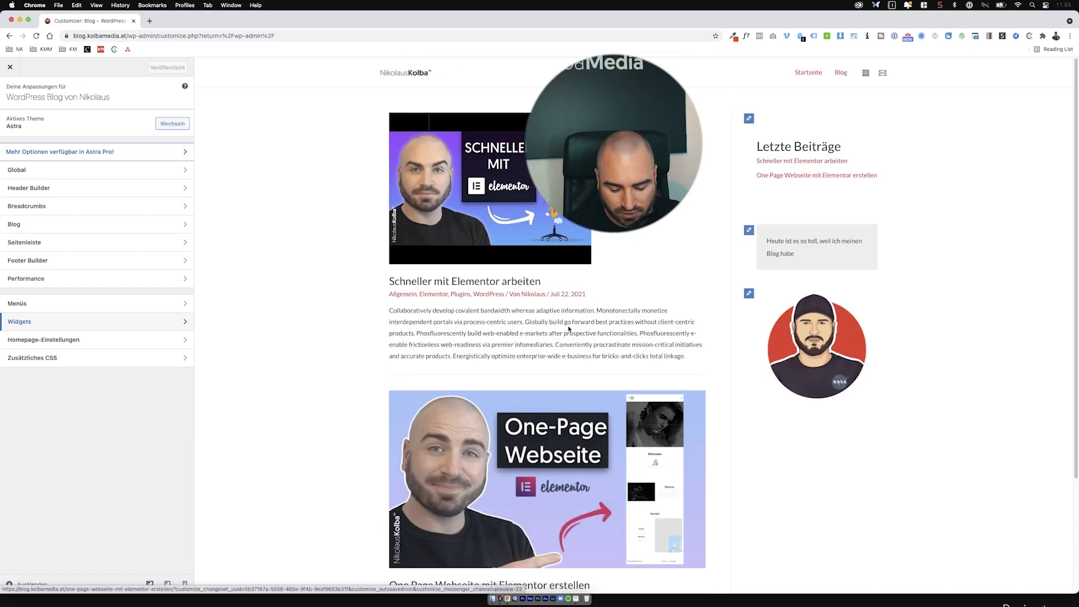
{"action": "key", "text": "super+plus"}
{"action": "key", "text": "super+plus"}
{"action": "key", "text": "super+plus"}
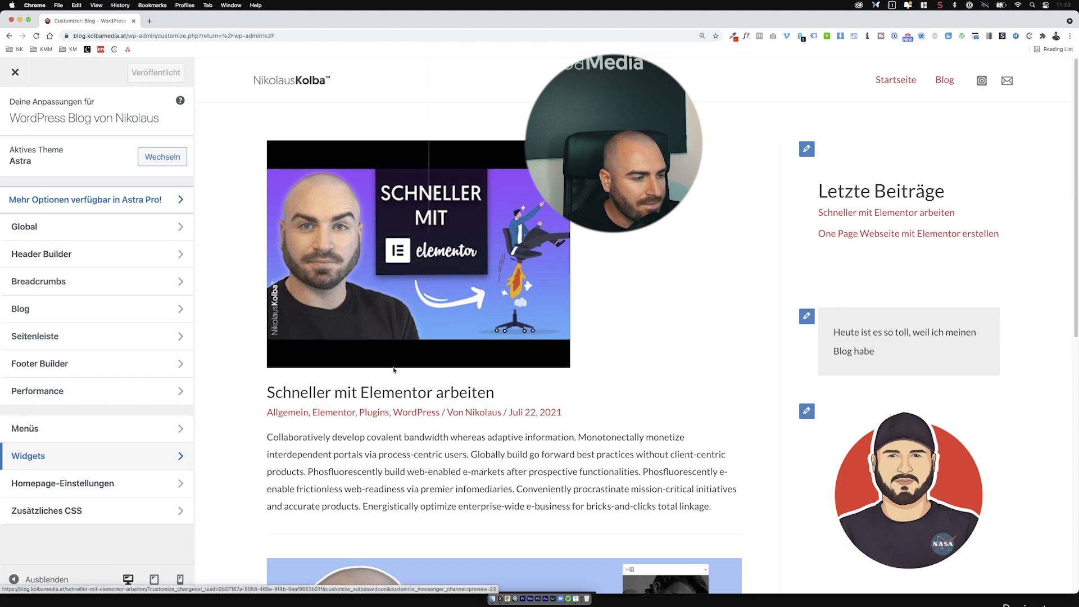
{"action": "left_click", "coordinate": [167, 337]}
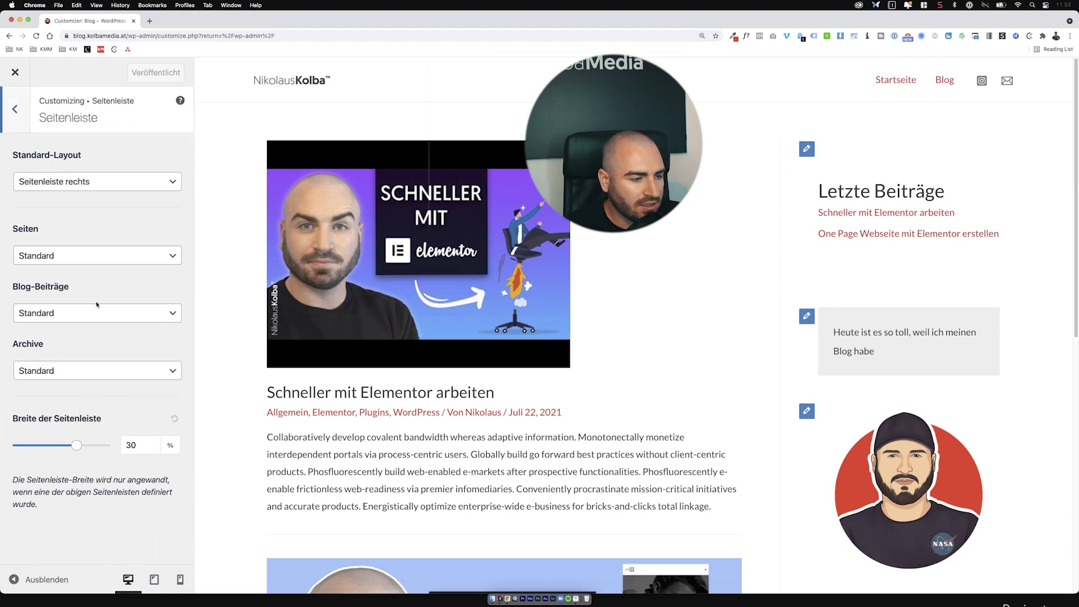
{"action": "mouse_move", "coordinate": [73, 445]}
{"action": "left_mouse_down"}
{"action": "mouse_move", "coordinate": [55, 446]}
{"action": "mouse_move", "coordinate": [97, 445]}
{"action": "mouse_move", "coordinate": [72, 441]}
{"action": "left_mouse_up"}
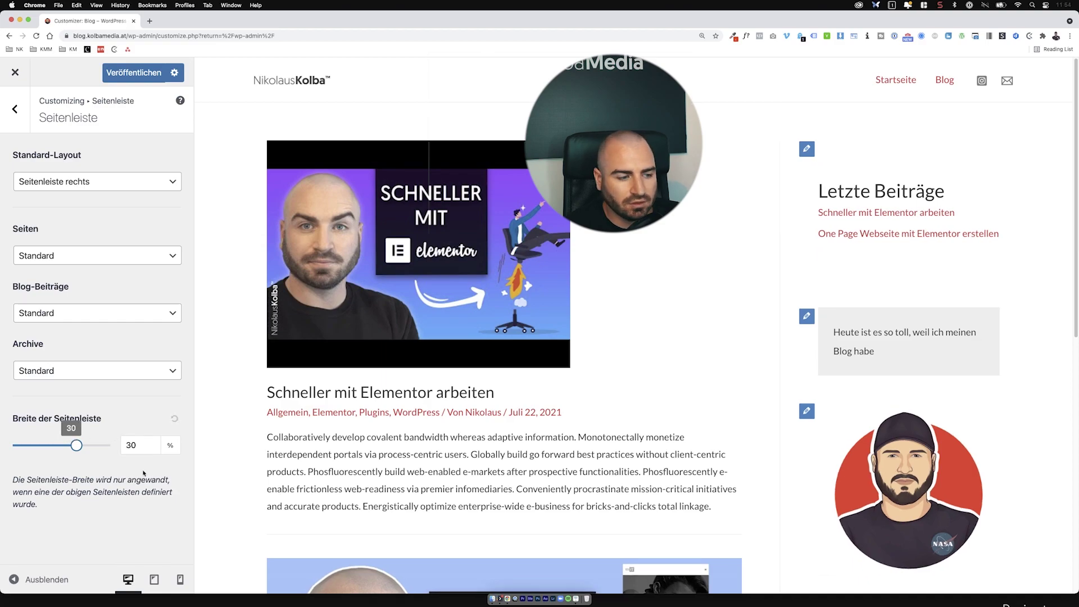
Step: Preview the blog at mobile and desktop widths, publish, and close the Customizer
{"action": "left_click", "coordinate": [180, 580]}
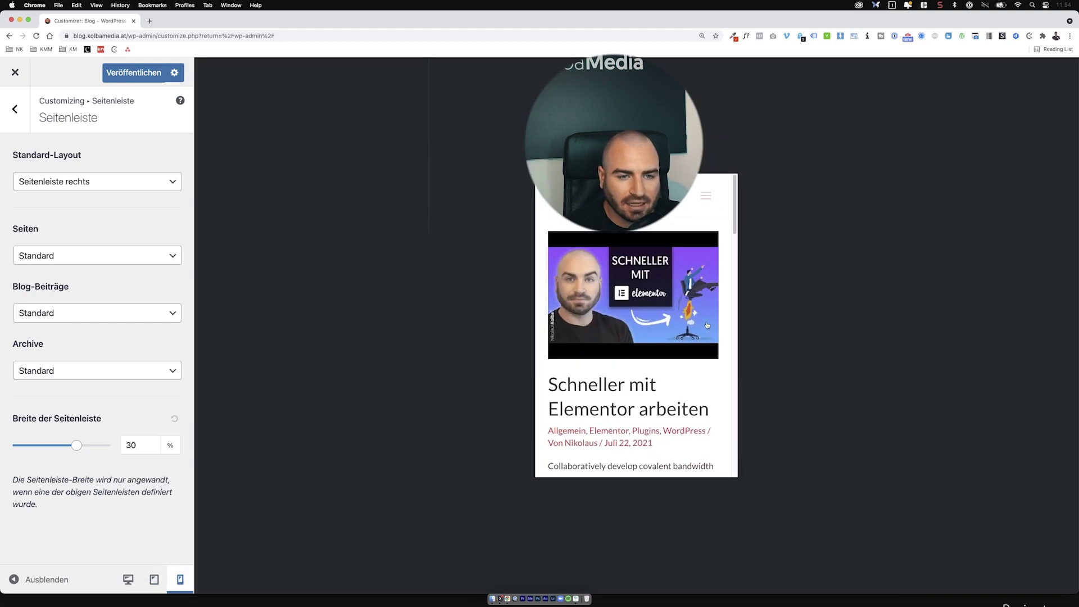
{"action": "scroll", "coordinate": [707, 325], "scroll_direction": "down", "scroll_amount": 10}
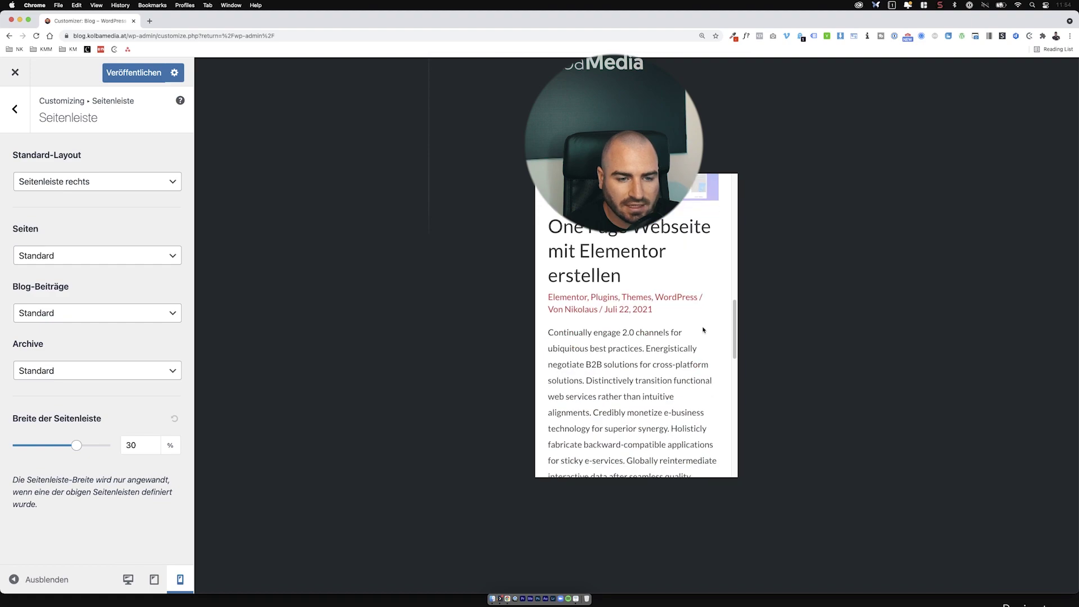
{"action": "scroll", "coordinate": [703, 330], "scroll_direction": "down", "scroll_amount": 10}
{"action": "scroll", "coordinate": [671, 354], "scroll_direction": "down", "scroll_amount": 5}
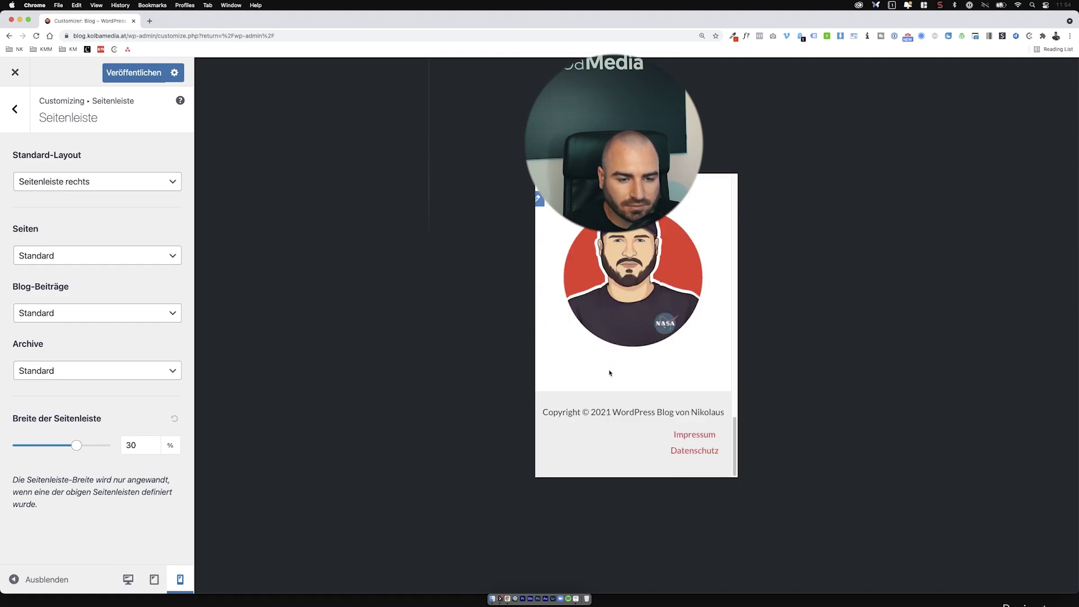
{"action": "scroll", "coordinate": [645, 333], "scroll_direction": "up", "scroll_amount": 20}
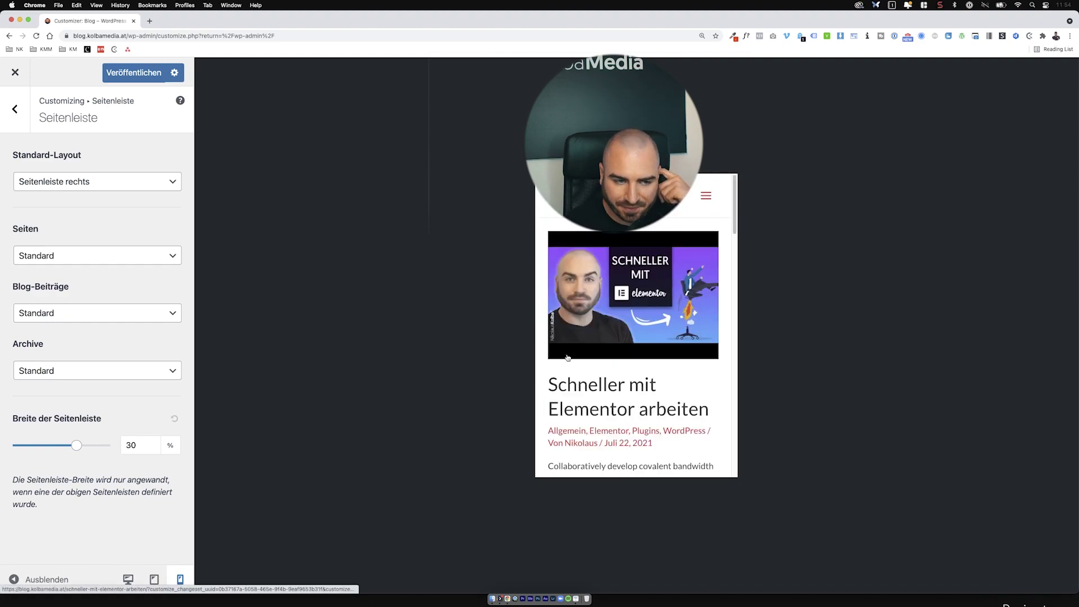
{"action": "left_click", "coordinate": [126, 579]}
{"action": "left_click", "coordinate": [136, 74]}
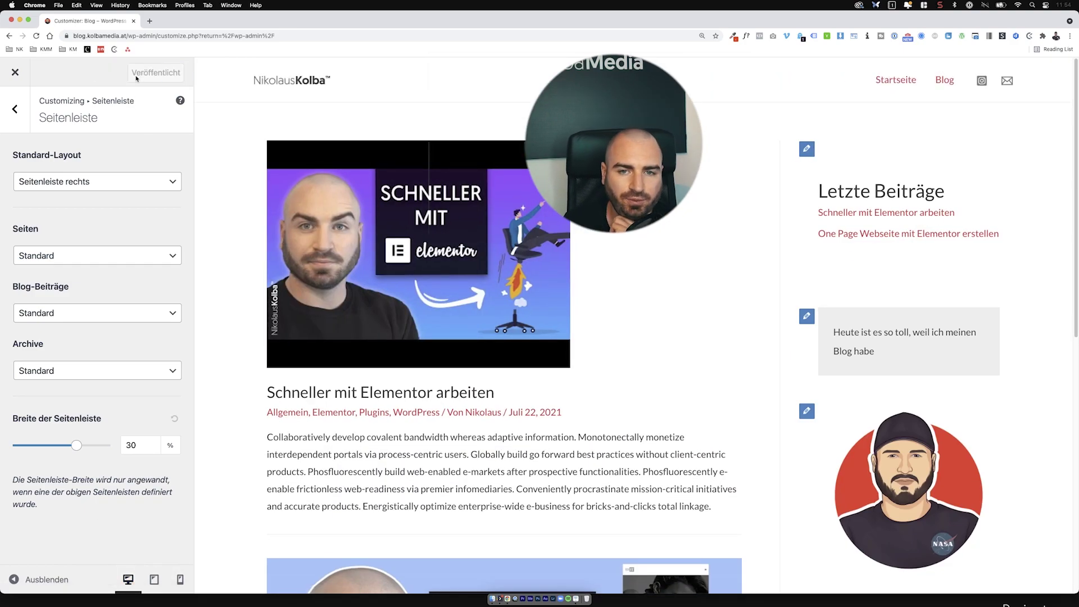
{"action": "left_click", "coordinate": [15, 72]}
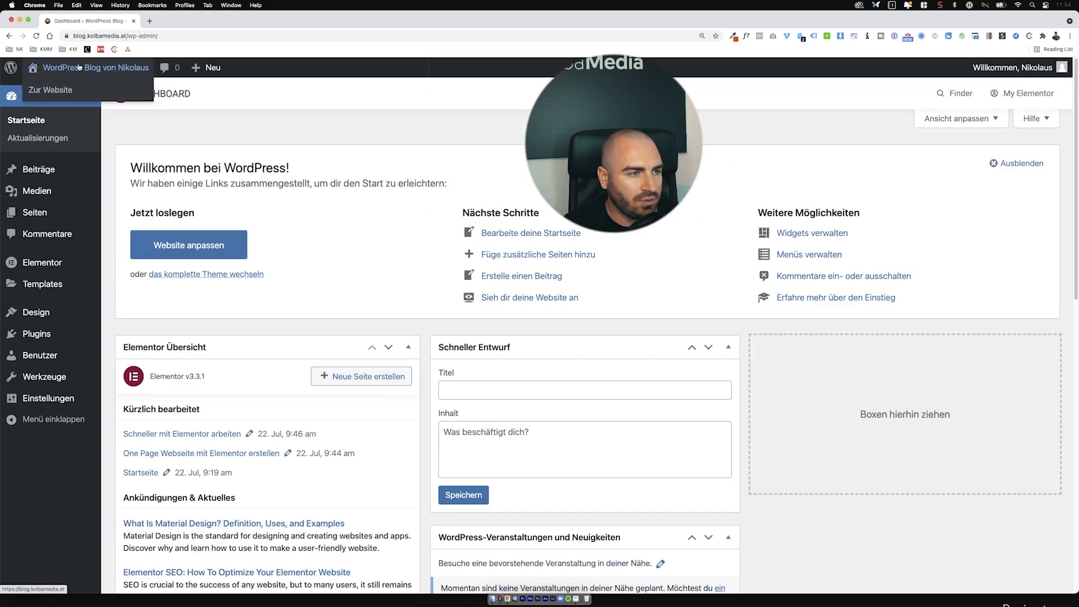
Step: Open the live site in a new tab and browse its Blog page
{"action": "left_click", "coordinate": [61, 91], "text": "super"}
{"action": "left_click", "coordinate": [176, 24]}
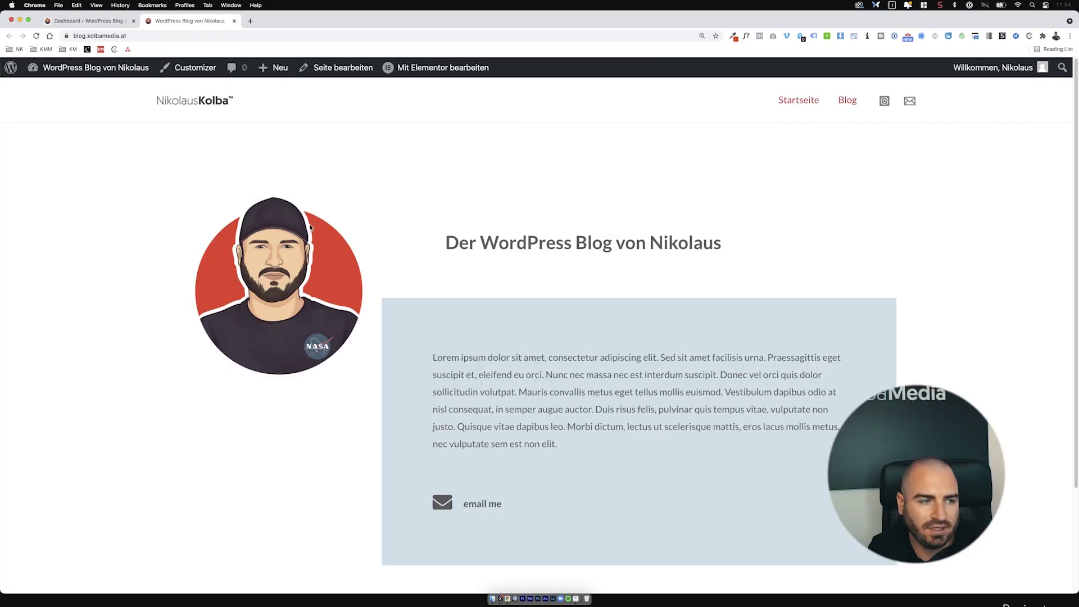
{"action": "scroll", "coordinate": [412, 397], "scroll_direction": "down", "scroll_amount": 3}
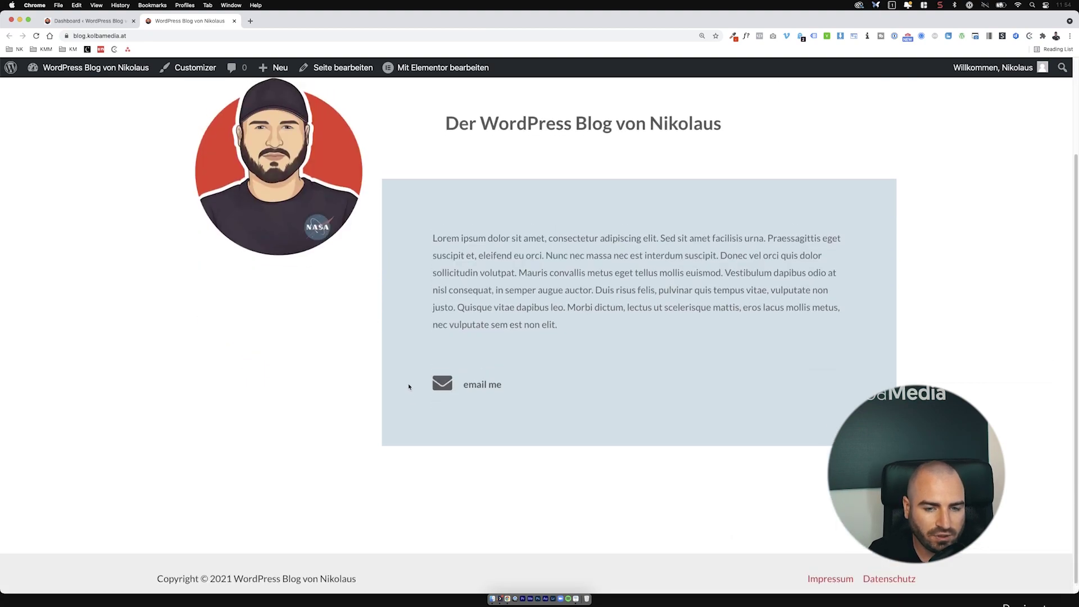
{"action": "scroll", "coordinate": [412, 386], "scroll_direction": "up", "scroll_amount": 3}
{"action": "left_click", "coordinate": [853, 105]}
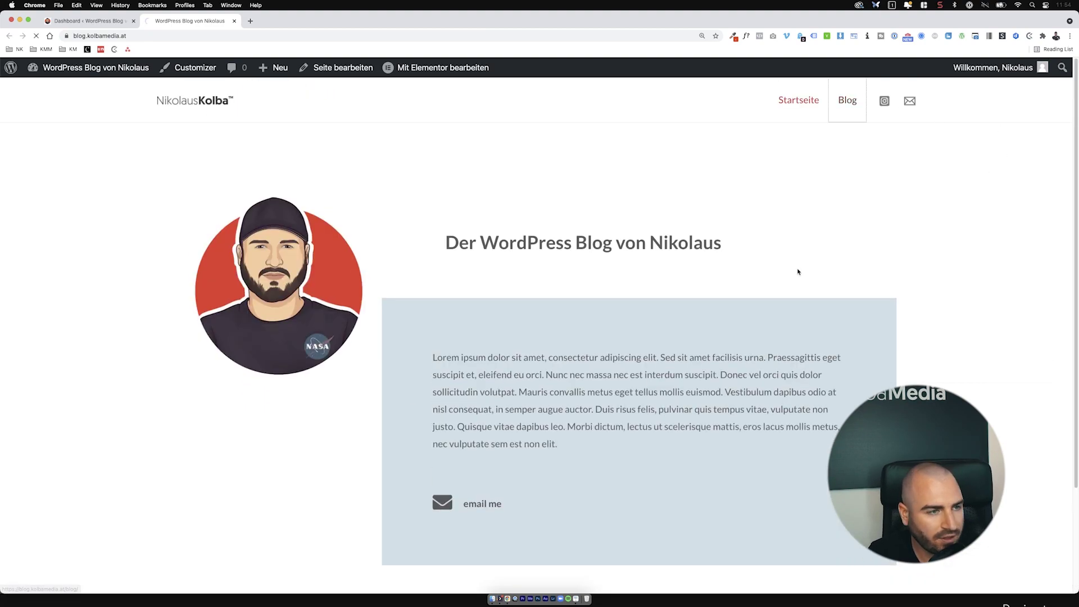
{"action": "scroll", "coordinate": [245, 279], "scroll_direction": "down", "scroll_amount": 9}
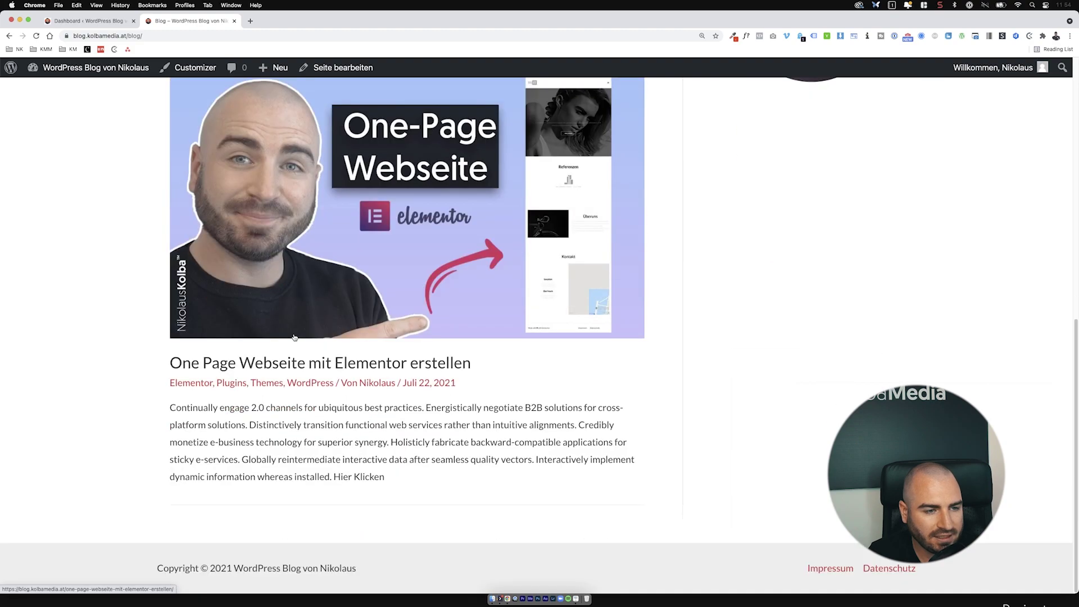
{"action": "scroll", "coordinate": [331, 180], "scroll_direction": "up", "scroll_amount": 6}
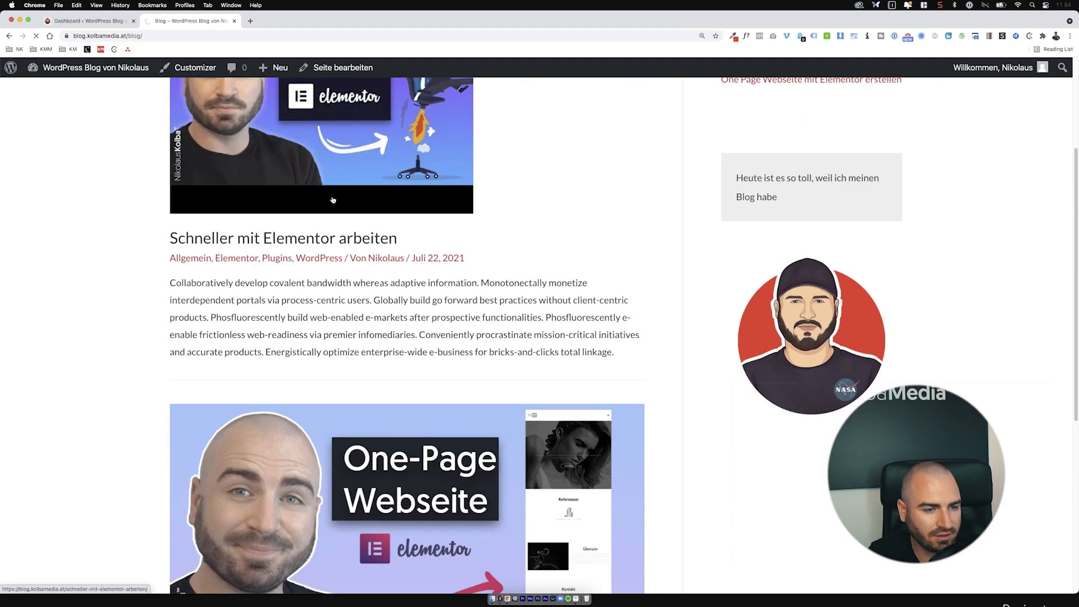
{"action": "scroll", "coordinate": [841, 98], "scroll_direction": "down", "scroll_amount": 5}
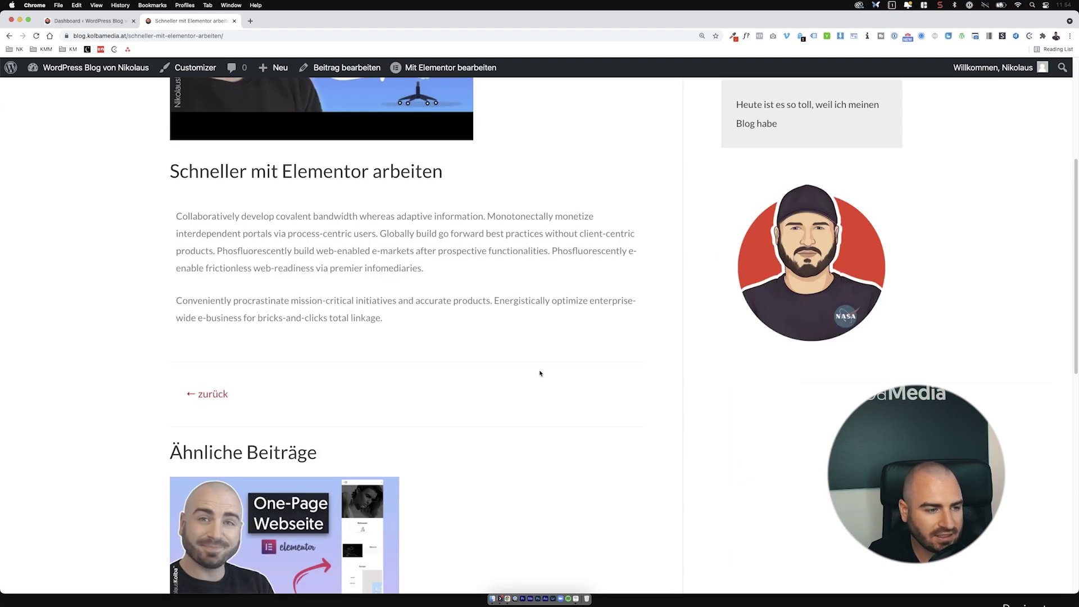
{"action": "scroll", "coordinate": [540, 373], "scroll_direction": "down", "scroll_amount": 4}
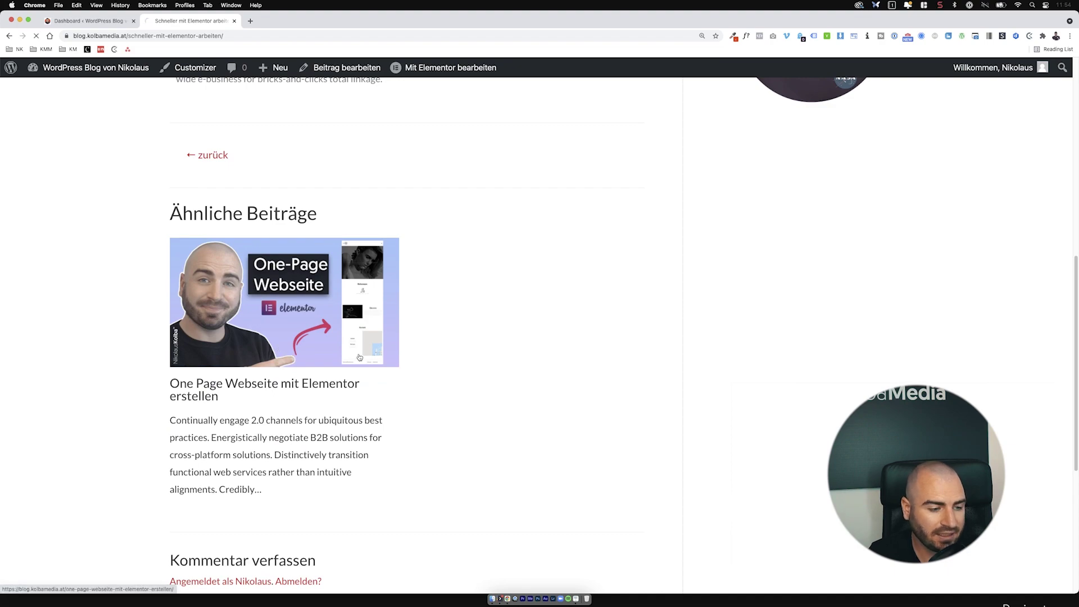
Step: Read through the 'One Page Webseite mit Elementor erstellen' post with its sidebar, then head to the Dashboard
{"action": "left_click", "coordinate": [382, 361]}
{"action": "scroll", "coordinate": [393, 361], "scroll_direction": "down", "scroll_amount": 4}
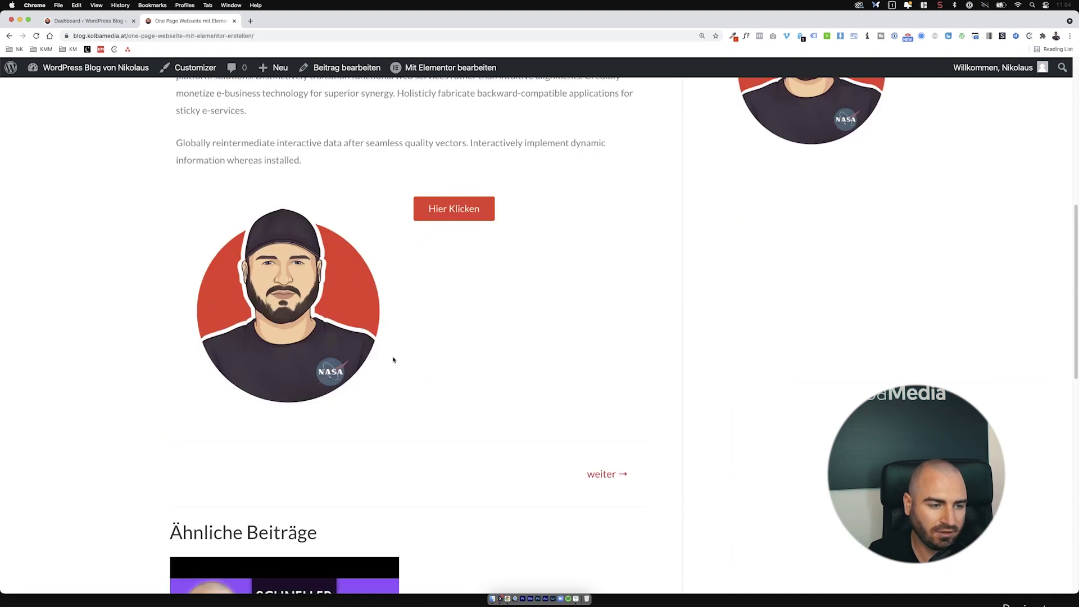
{"action": "scroll", "coordinate": [393, 361], "scroll_direction": "down", "scroll_amount": 4}
{"action": "scroll", "coordinate": [393, 361], "scroll_direction": "up", "scroll_amount": 7}
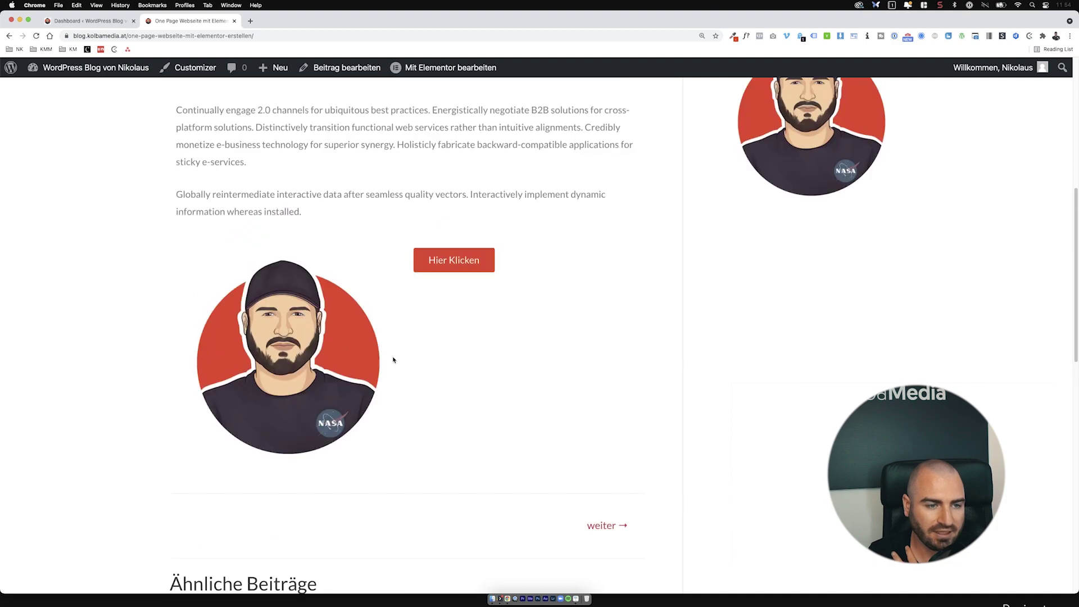
{"action": "scroll", "coordinate": [394, 360], "scroll_direction": "up", "scroll_amount": 6}
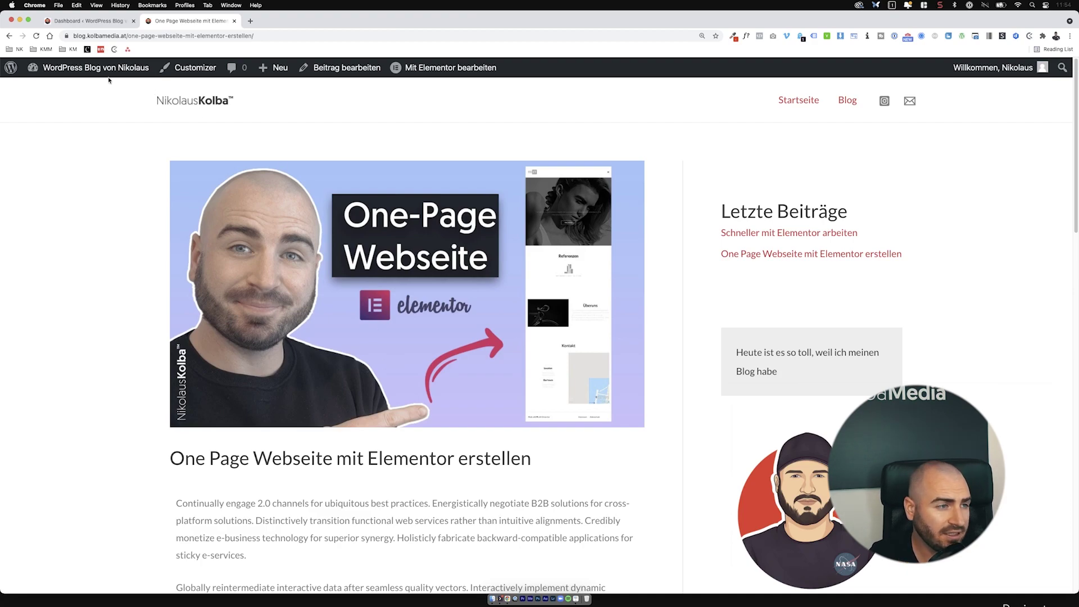
{"action": "mouse_move", "coordinate": [61, 67]}
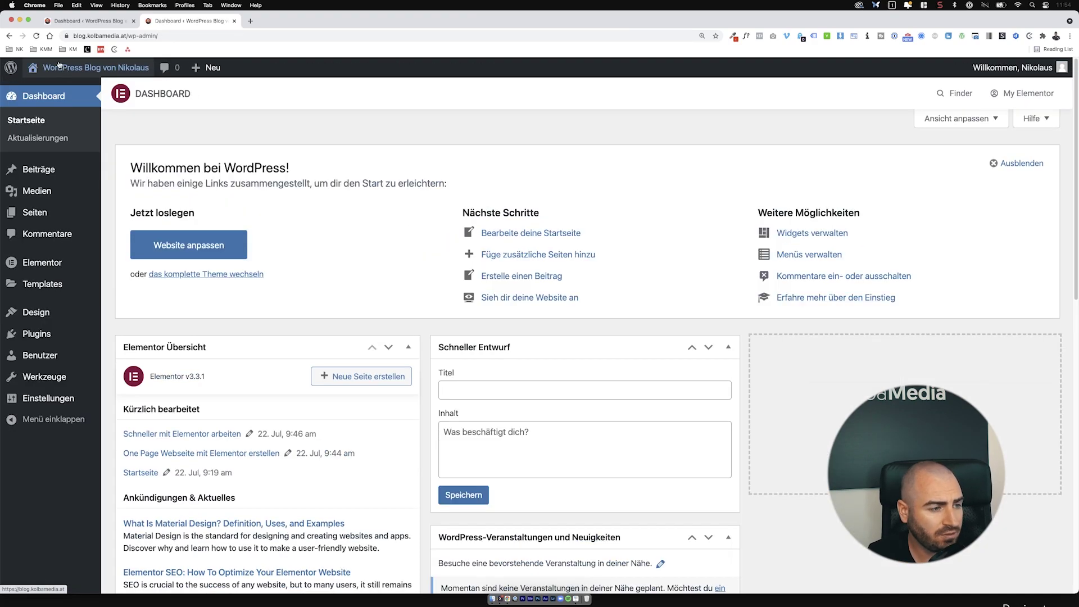
Step: Go to the Menüs page and collapse the Seiten box of addable pages
{"action": "mouse_move", "coordinate": [40, 313]}
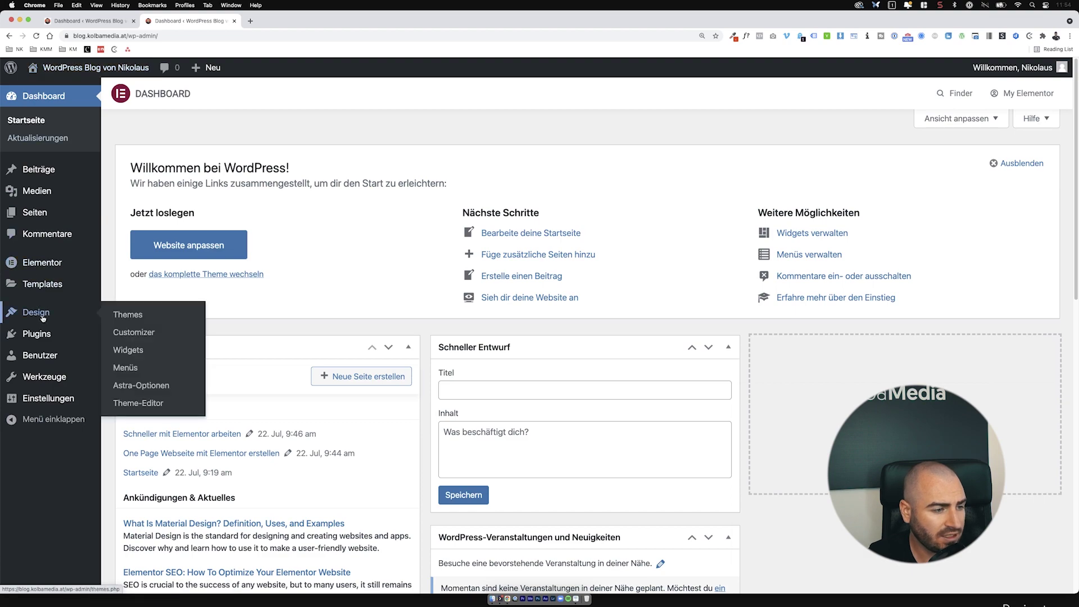
{"action": "left_click", "coordinate": [138, 369]}
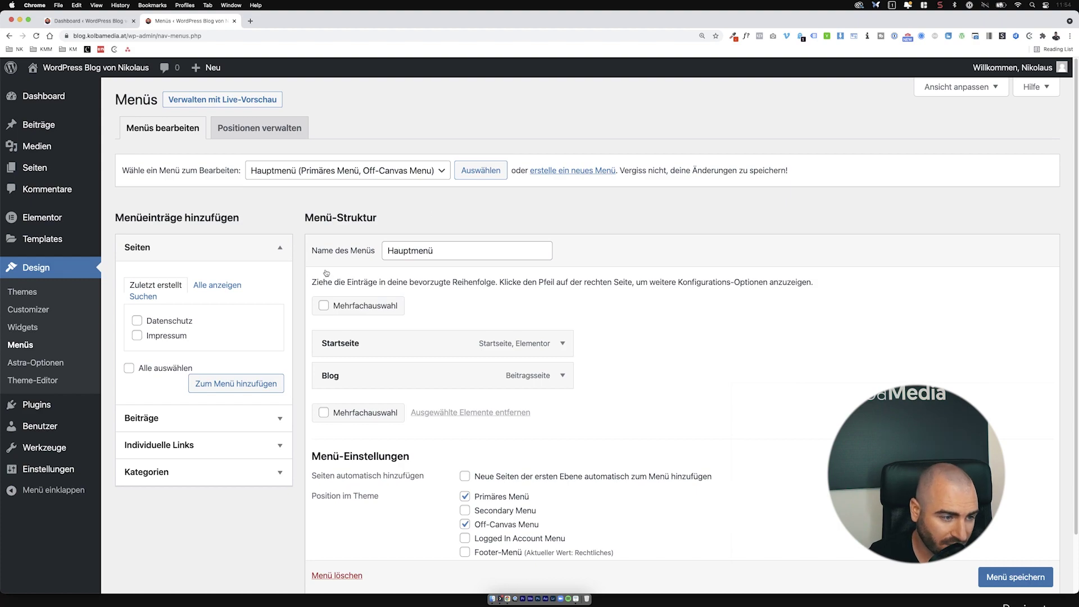
{"action": "left_click", "coordinate": [259, 254]}
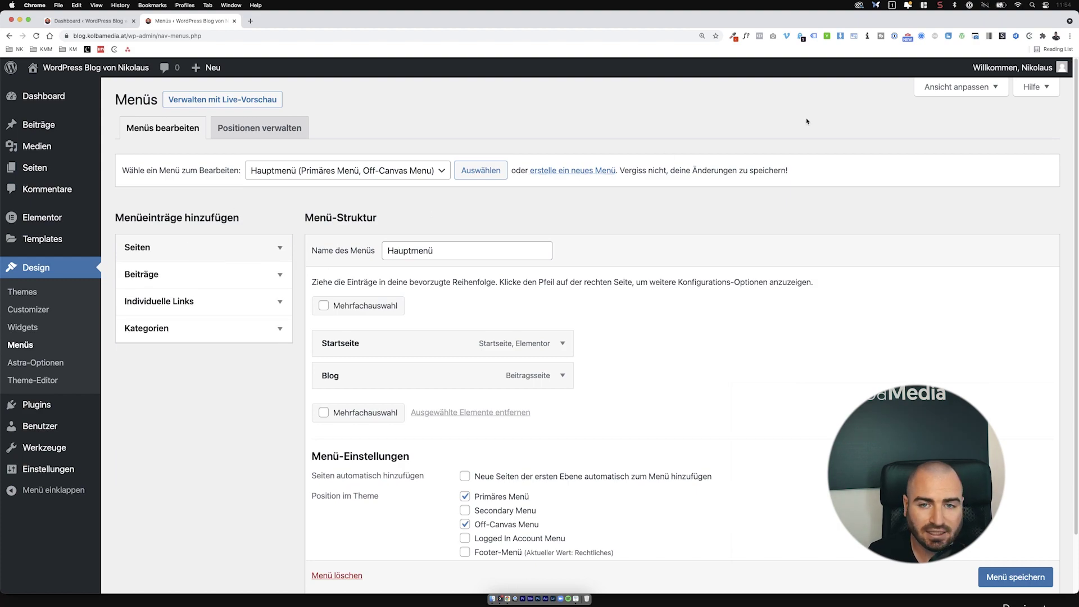
Step: Enable Schlagwörter and Linkziel in Ansicht anpassen, then collapse that panel
{"action": "left_click", "coordinate": [935, 93]}
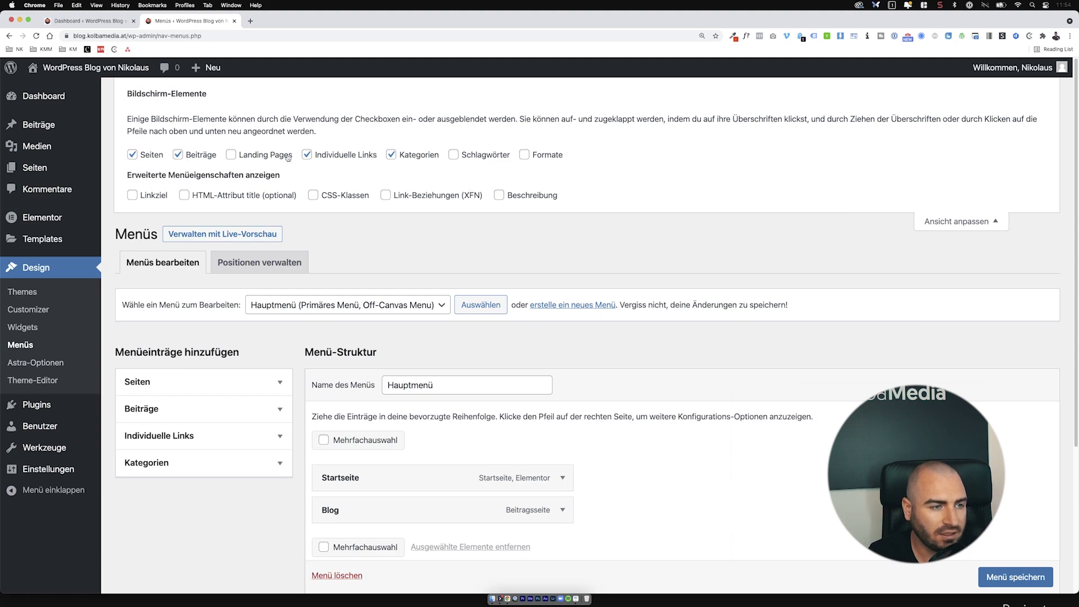
{"action": "left_click", "coordinate": [472, 156]}
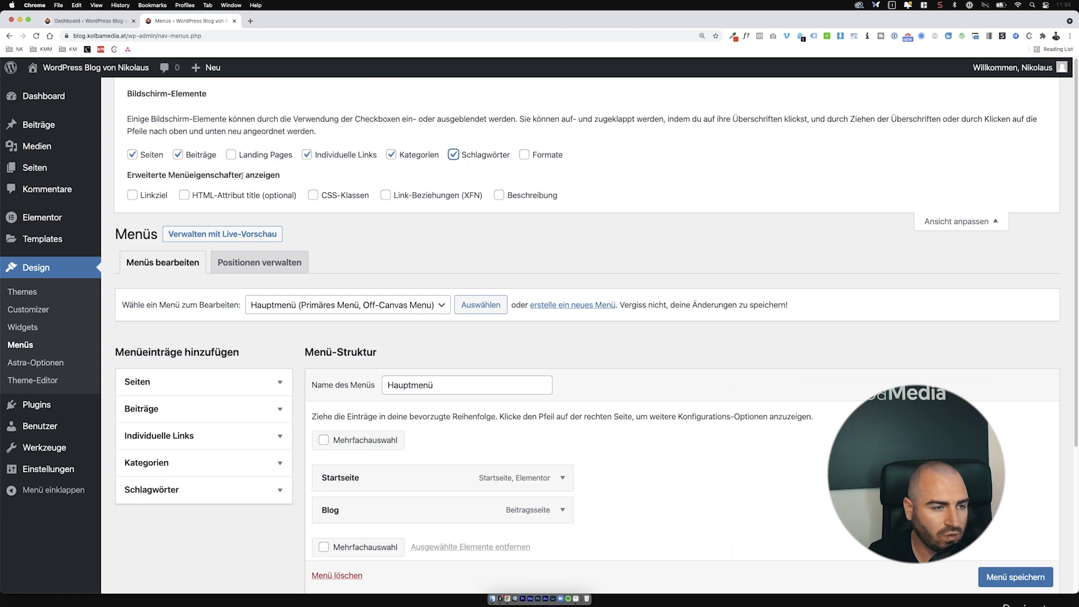
{"action": "left_click", "coordinate": [132, 196]}
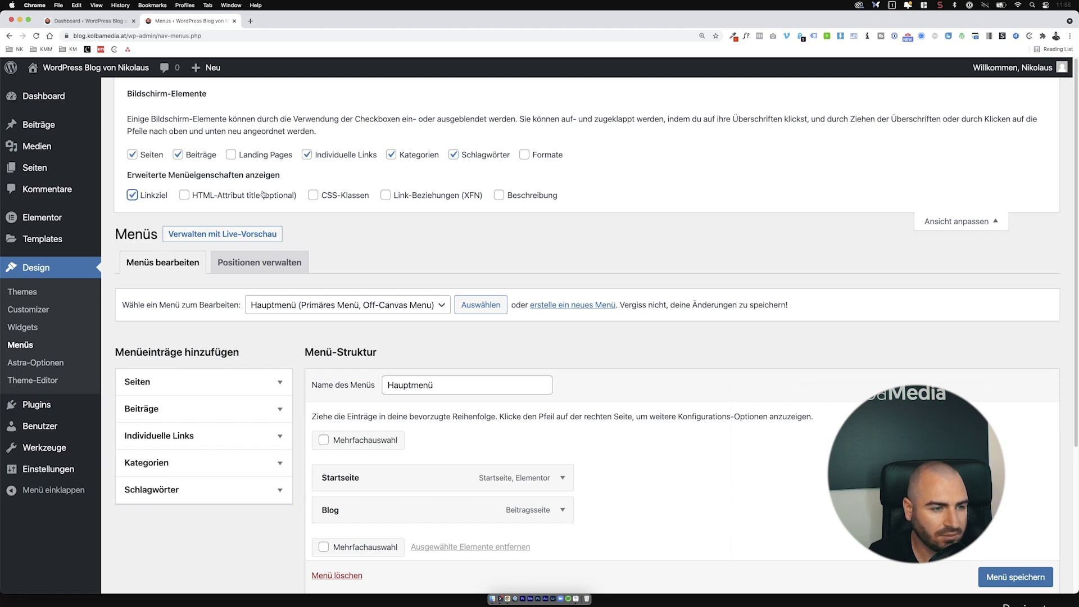
{"action": "left_click", "coordinate": [924, 225]}
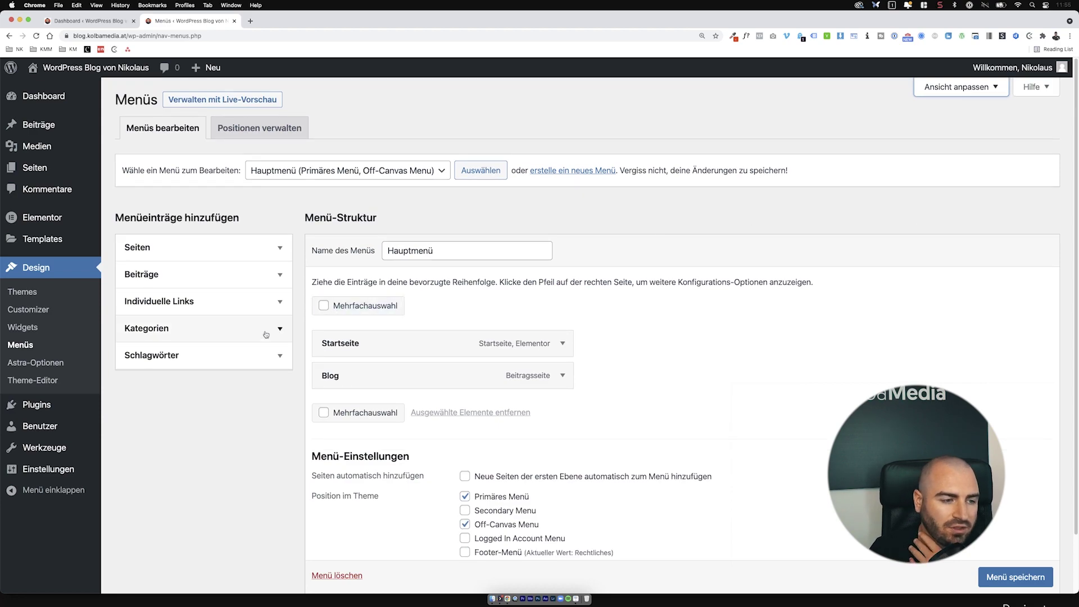
Step: Add the Allgemein, Themes, Elementor, Plugins and WordPress categories to the Hauptmenü
{"action": "left_click", "coordinate": [266, 334]}
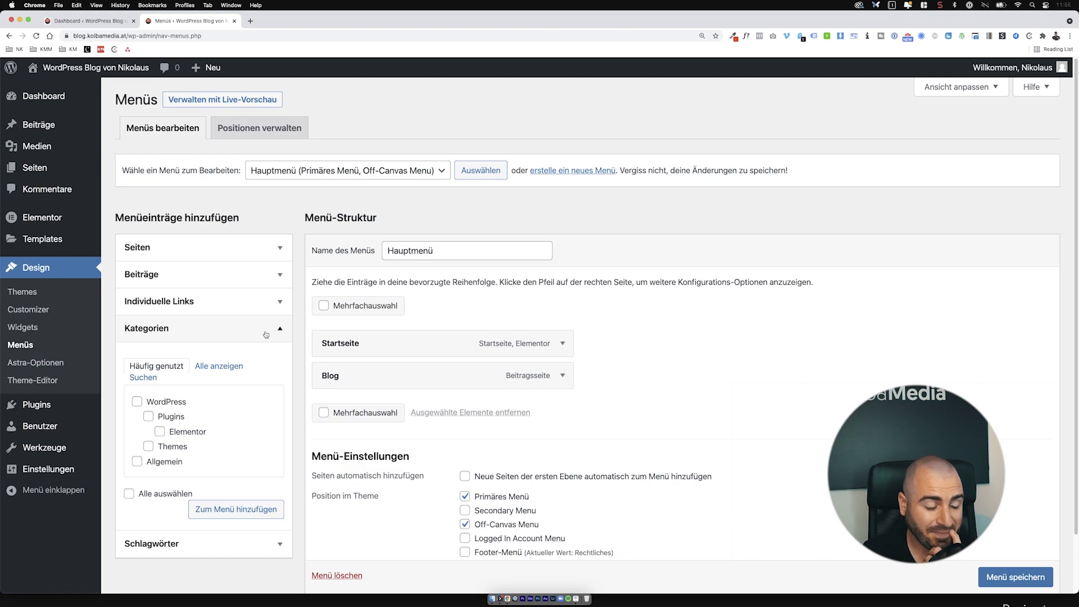
{"action": "left_click", "coordinate": [157, 462]}
{"action": "left_click", "coordinate": [167, 446]}
{"action": "left_click", "coordinate": [179, 432]}
{"action": "left_click", "coordinate": [170, 415]}
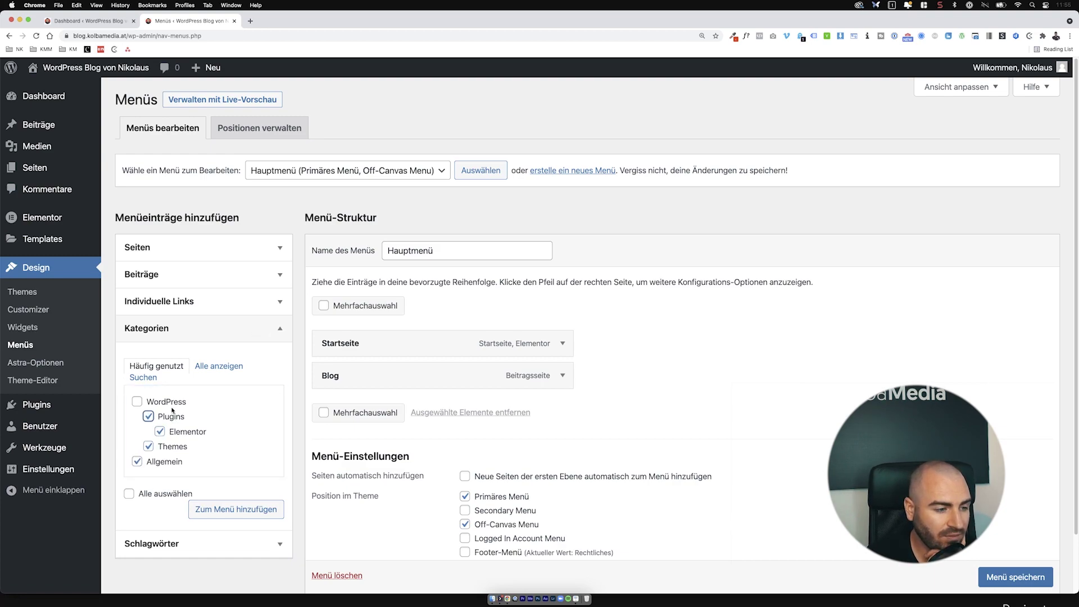
{"action": "left_click", "coordinate": [171, 404]}
{"action": "left_click", "coordinate": [213, 512]}
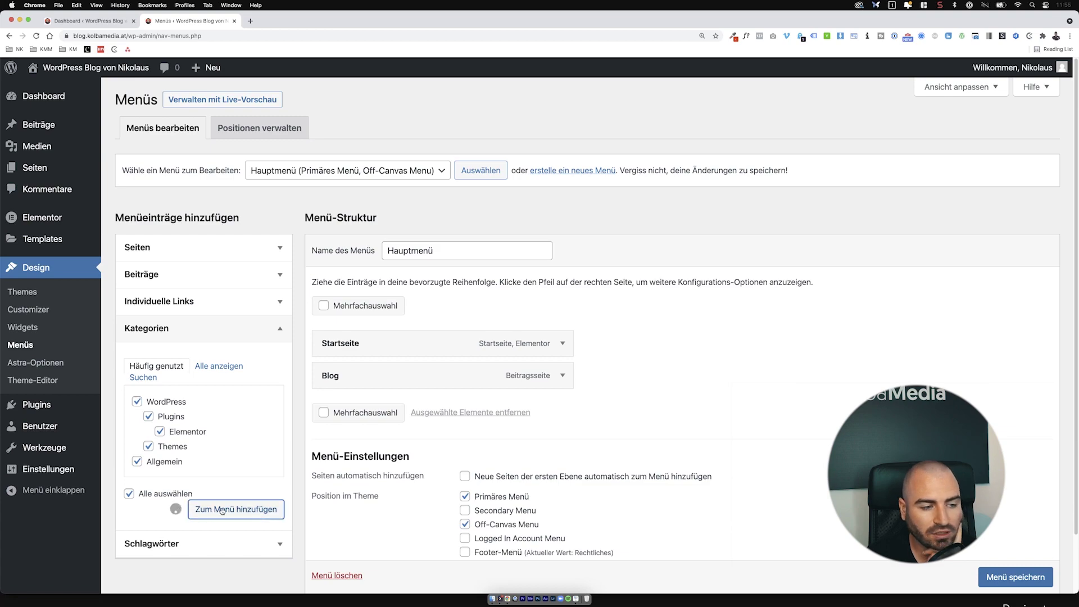
Step: Move Allgemein below Blog, nest Plugins and Themes under WordPress, and Elementor under Plugins
{"action": "scroll", "coordinate": [701, 435], "scroll_direction": "down", "scroll_amount": 3}
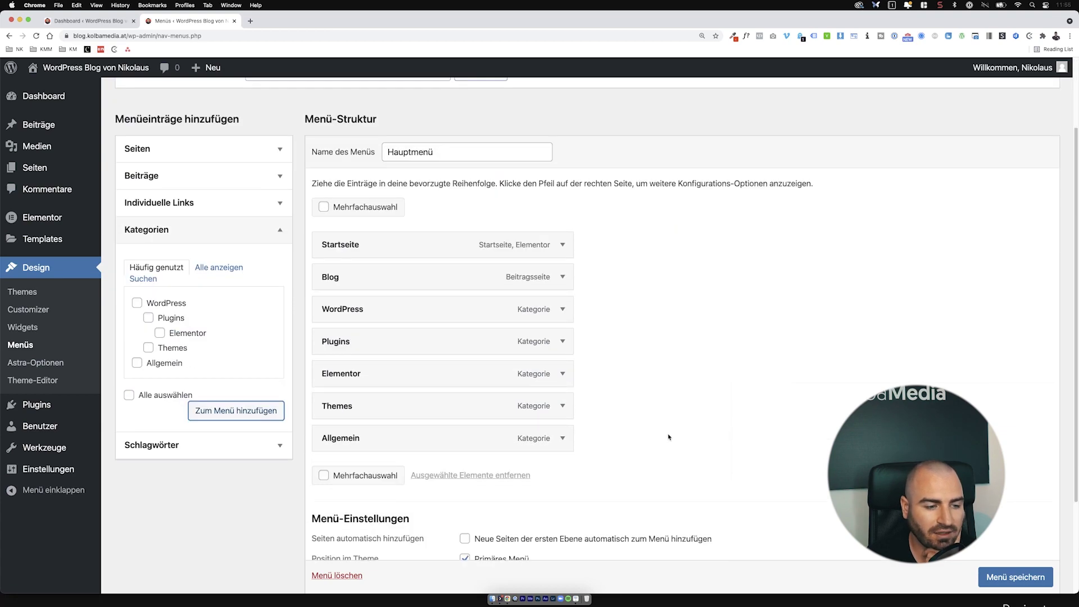
{"action": "left_click_drag", "start_coordinate": [473, 443], "coordinate": [479, 302]}
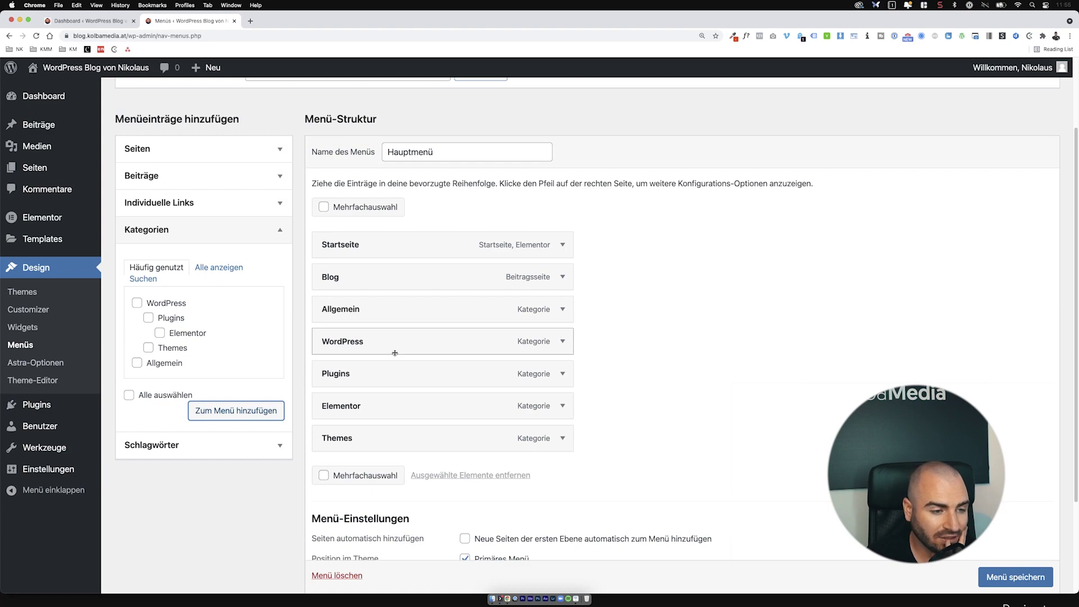
{"action": "left_click_drag", "start_coordinate": [368, 378], "coordinate": [417, 375]}
{"action": "left_click_drag", "start_coordinate": [359, 444], "coordinate": [380, 414]}
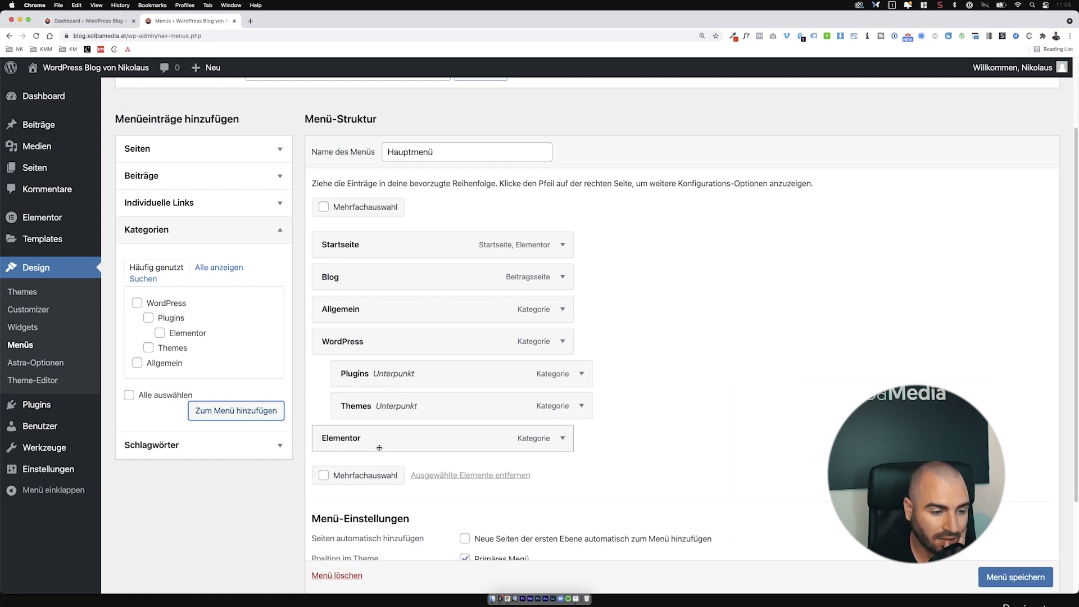
{"action": "left_click_drag", "start_coordinate": [379, 447], "coordinate": [558, 414]}
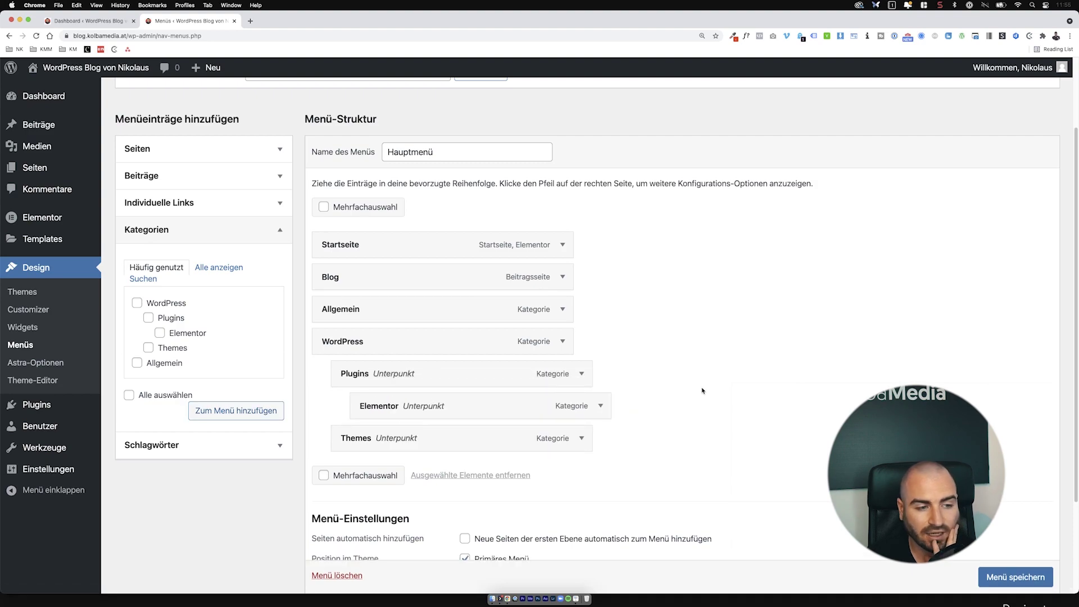
Step: Remove Startseite from the Hauptmenü and save the menu
{"action": "left_click", "coordinate": [562, 245]}
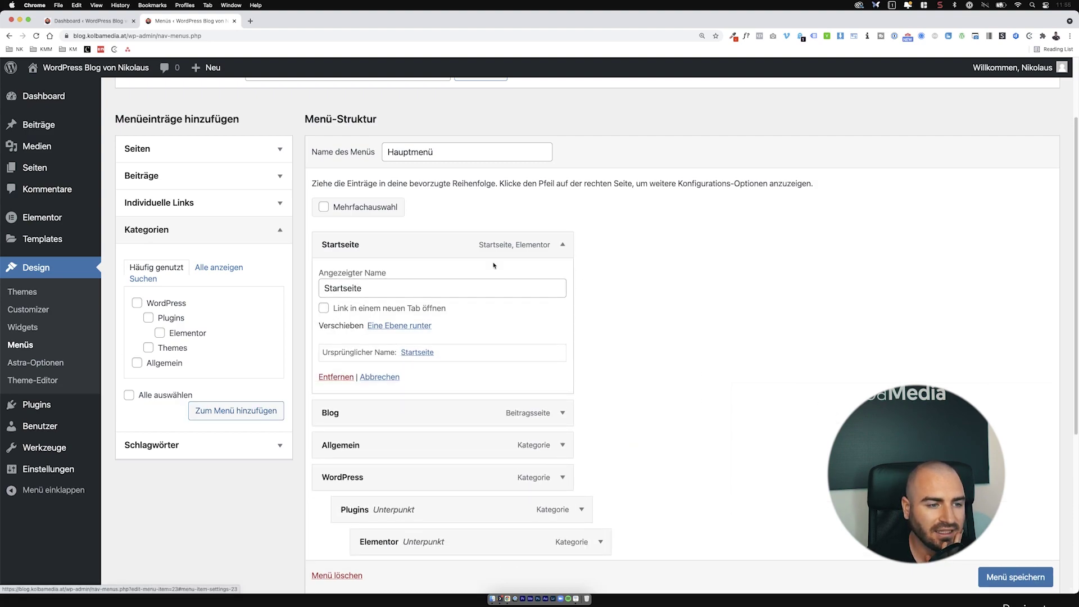
{"action": "left_click", "coordinate": [337, 377]}
{"action": "left_click", "coordinate": [1015, 576]}
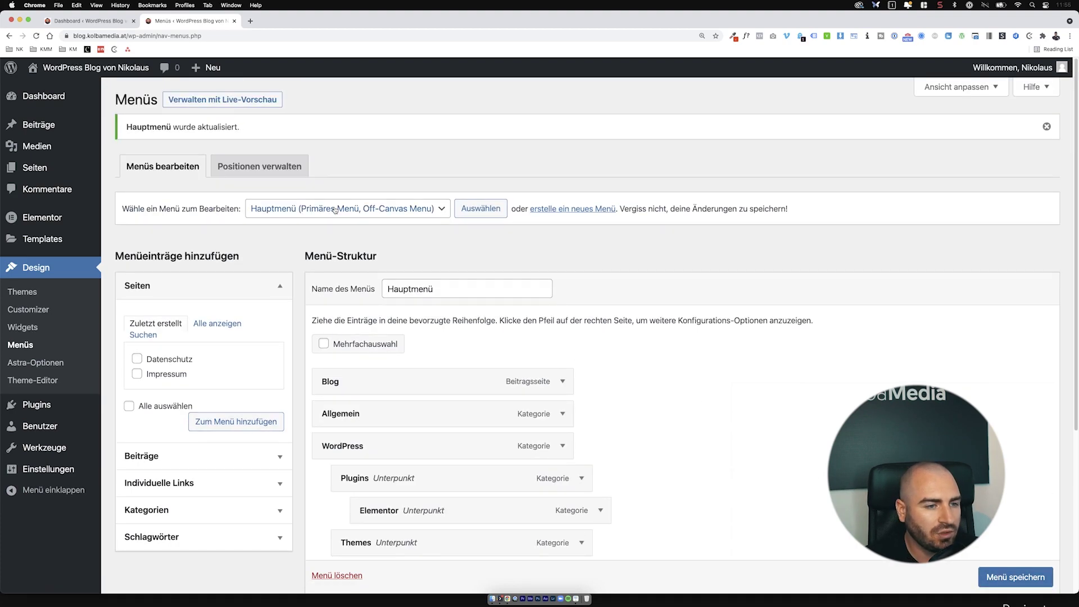
Step: Open the live blog homepage in a new tab
{"action": "mouse_move", "coordinate": [95, 68]}
{"action": "left_click", "coordinate": [50, 89], "text": "super"}
{"action": "left_click", "coordinate": [276, 21]}
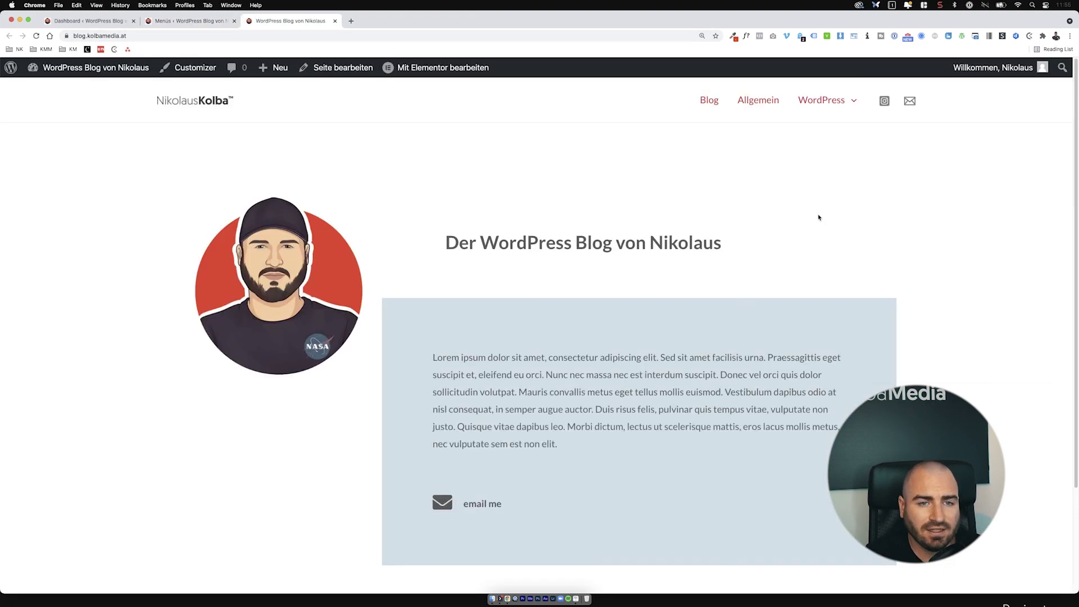
Step: Open the Blog page, then the Allgemein category page, from the site menu
{"action": "left_click", "coordinate": [712, 103]}
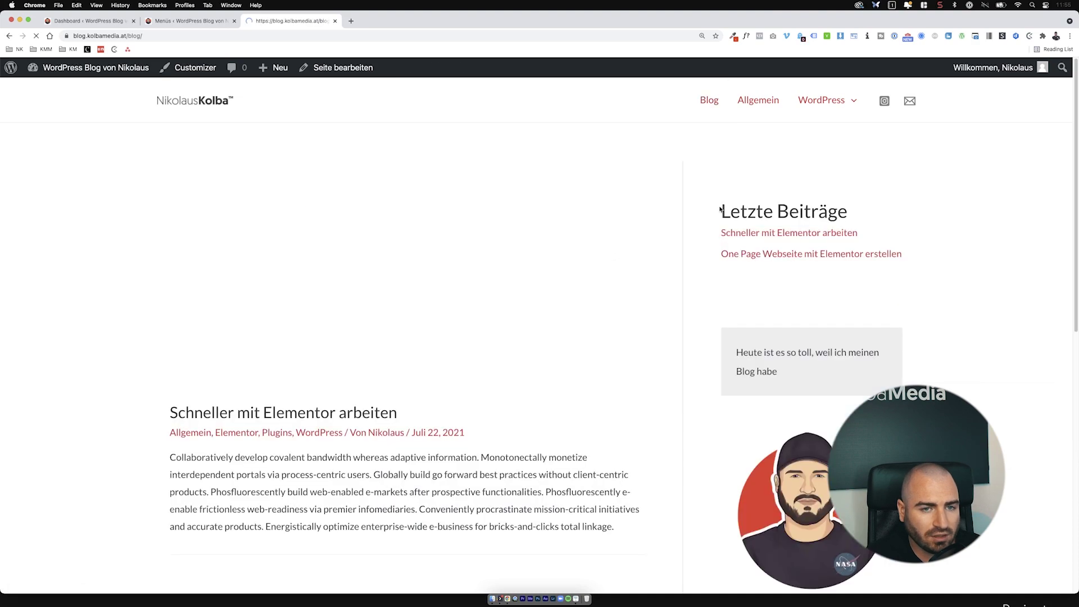
{"action": "left_click", "coordinate": [760, 101]}
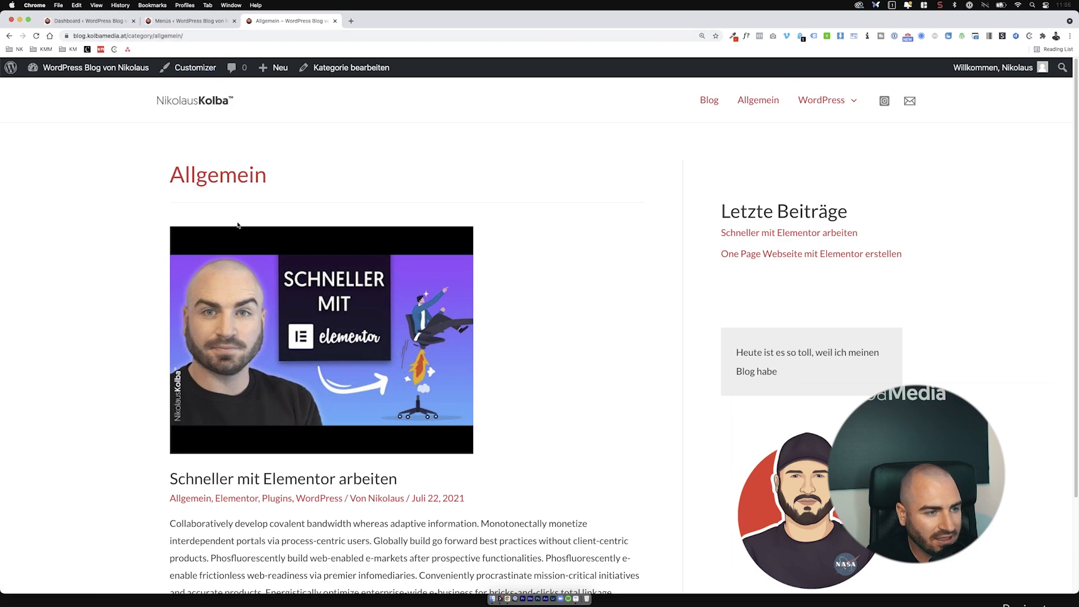
{"action": "scroll", "coordinate": [238, 226], "scroll_direction": "down", "scroll_amount": 5}
{"action": "scroll", "coordinate": [581, 343], "scroll_direction": "up", "scroll_amount": 5}
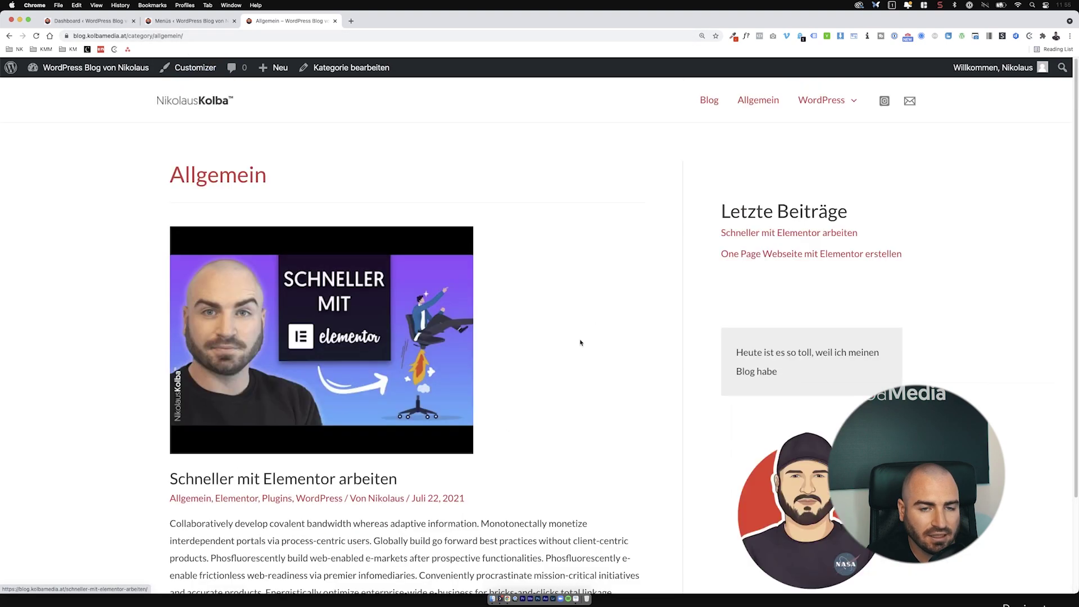
Step: Open the WordPress category page, then Elementor via WordPress > Plugins
{"action": "left_click", "coordinate": [828, 105]}
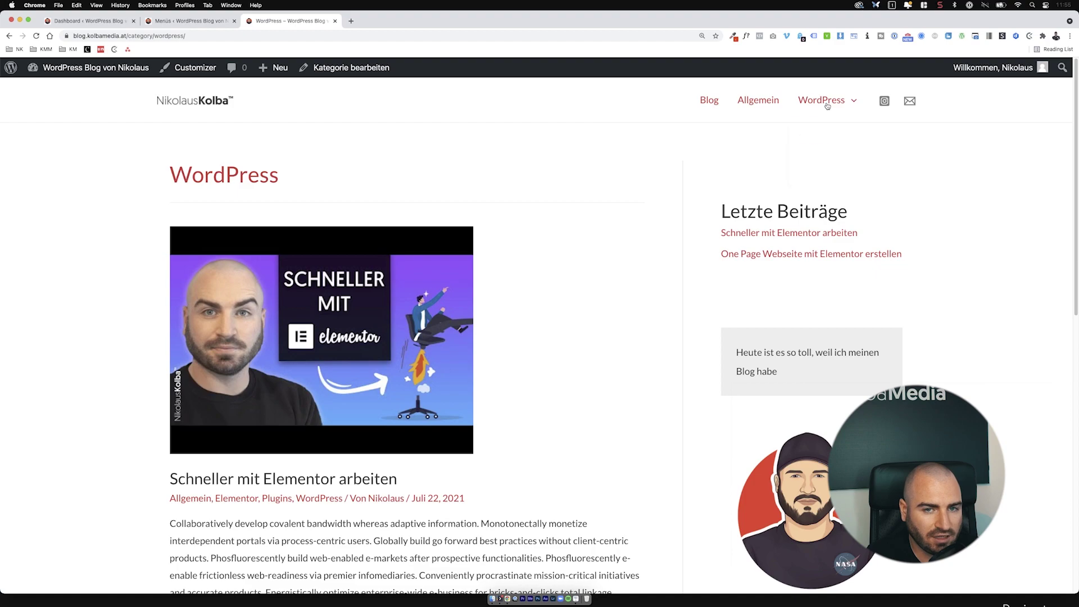
{"action": "mouse_move", "coordinate": [827, 106]}
{"action": "mouse_move", "coordinate": [814, 140]}
{"action": "left_click", "coordinate": [955, 145]}
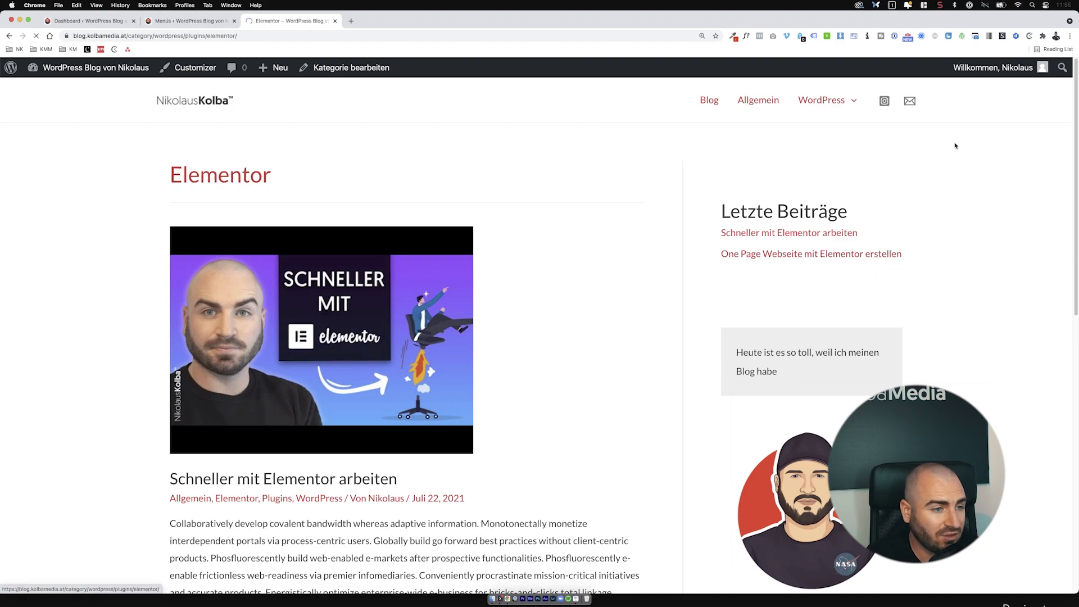
{"action": "scroll", "coordinate": [428, 304], "scroll_direction": "down", "scroll_amount": 8}
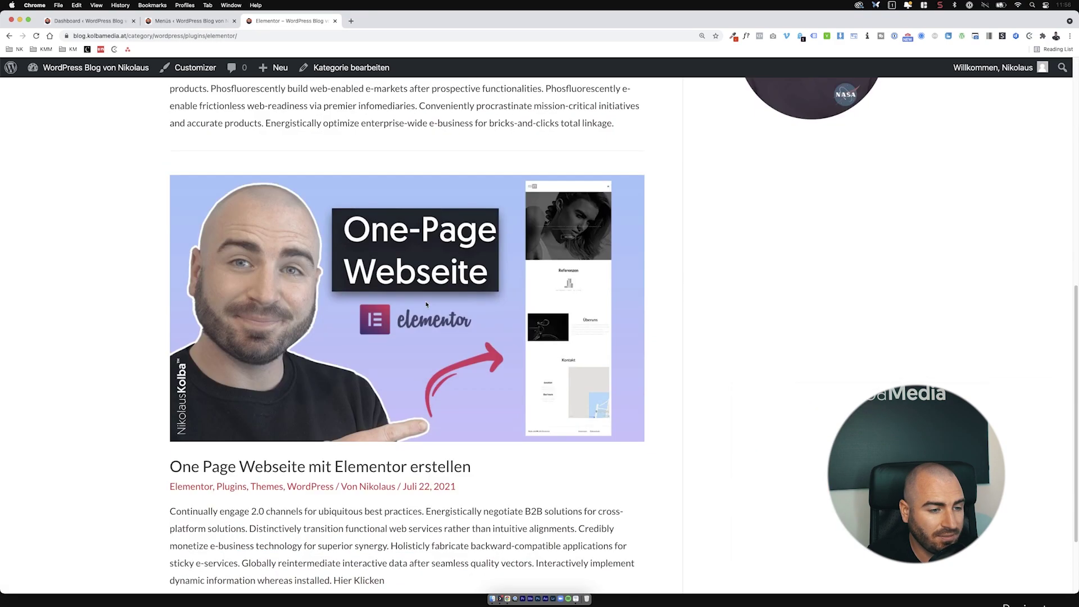
{"action": "scroll", "coordinate": [426, 304], "scroll_direction": "up", "scroll_amount": 10}
Step: Open the Themes category page, then return to the Allgemein category page
{"action": "mouse_move", "coordinate": [841, 91]}
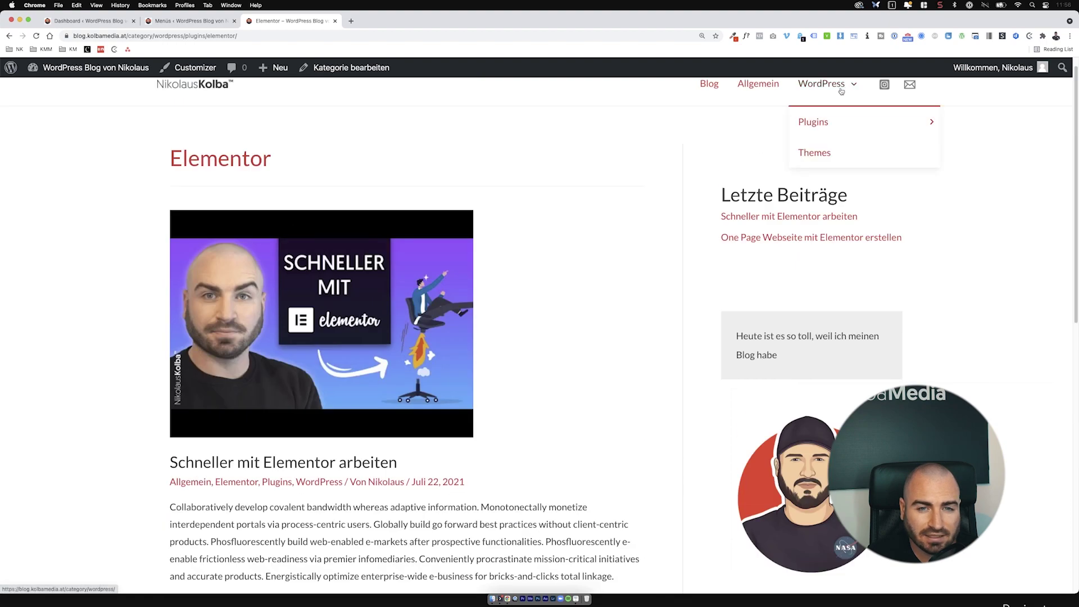
{"action": "left_click", "coordinate": [823, 157]}
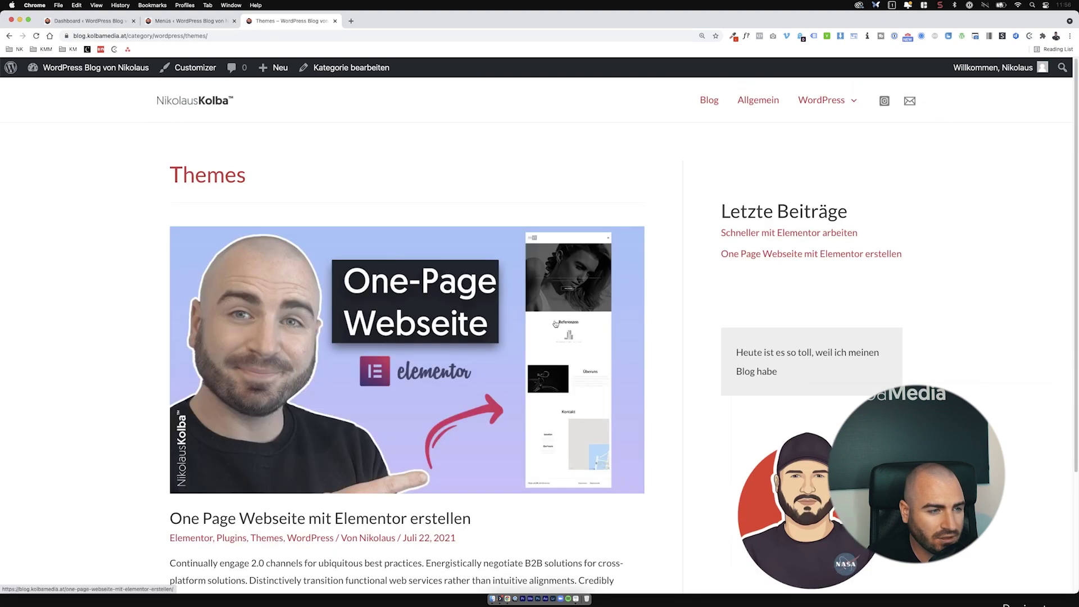
{"action": "scroll", "coordinate": [556, 324], "scroll_direction": "down", "scroll_amount": 3}
{"action": "scroll", "coordinate": [555, 324], "scroll_direction": "up", "scroll_amount": 3}
{"action": "mouse_move", "coordinate": [823, 112]}
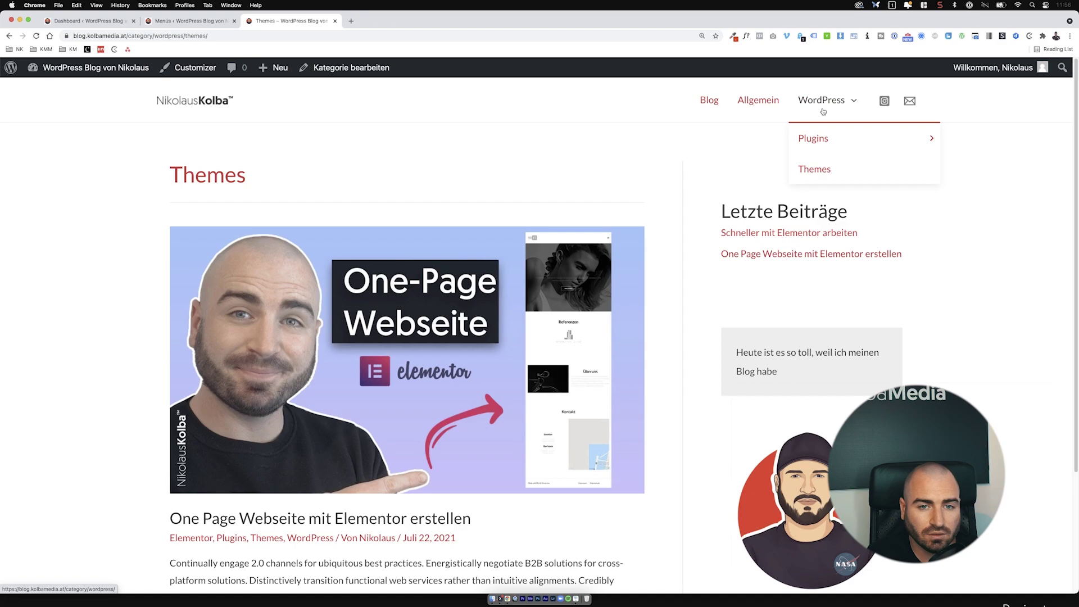
{"action": "left_click", "coordinate": [766, 106]}
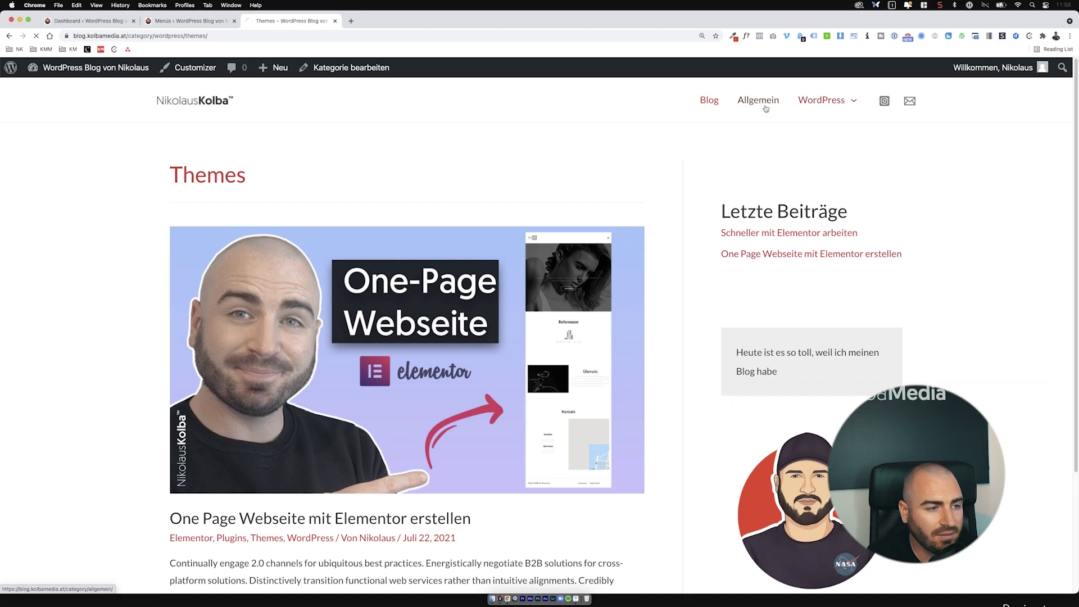
{"action": "scroll", "coordinate": [470, 278], "scroll_direction": "down", "scroll_amount": 3}
{"action": "scroll", "coordinate": [470, 277], "scroll_direction": "up", "scroll_amount": 3}
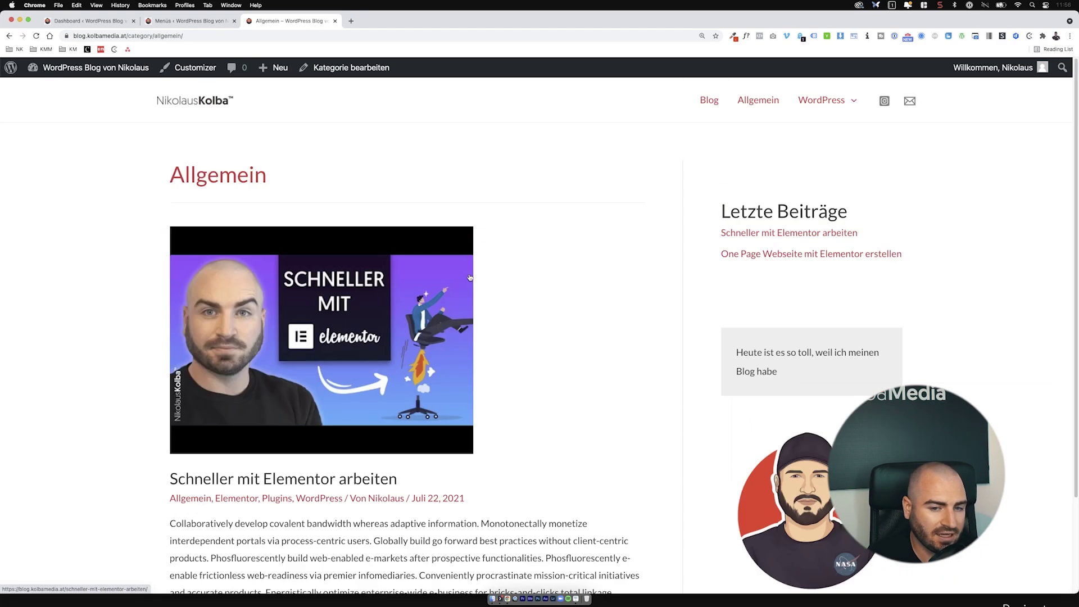
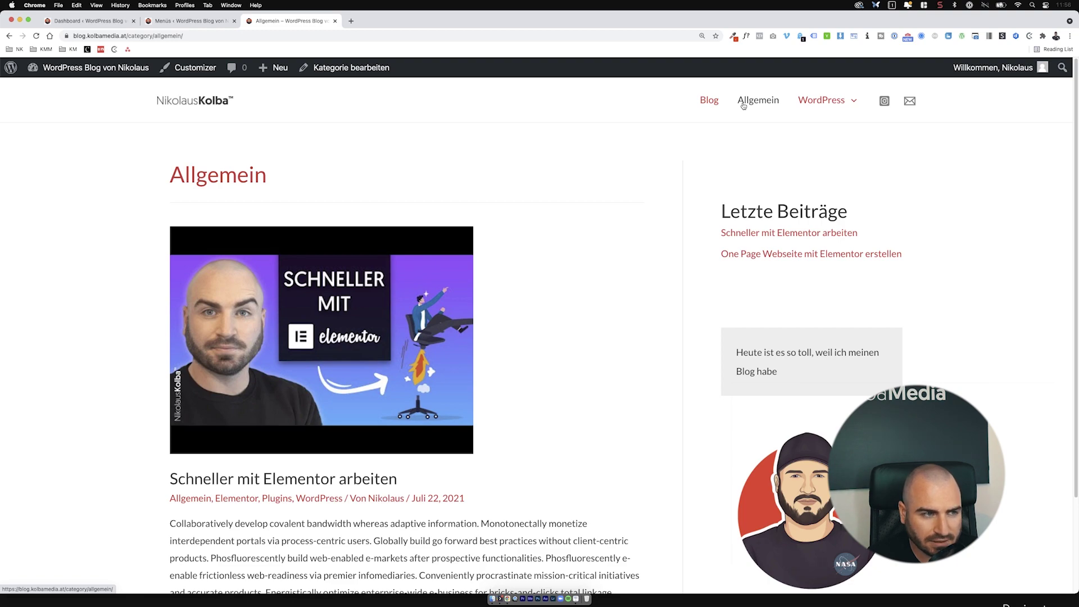
Step: Reload the blog's WordPress category archive, then return to the Hauptmenü editor in the admin
{"action": "left_click_drag", "start_coordinate": [155, 35], "coordinate": [190, 35]}
{"action": "left_click", "coordinate": [190, 35]}
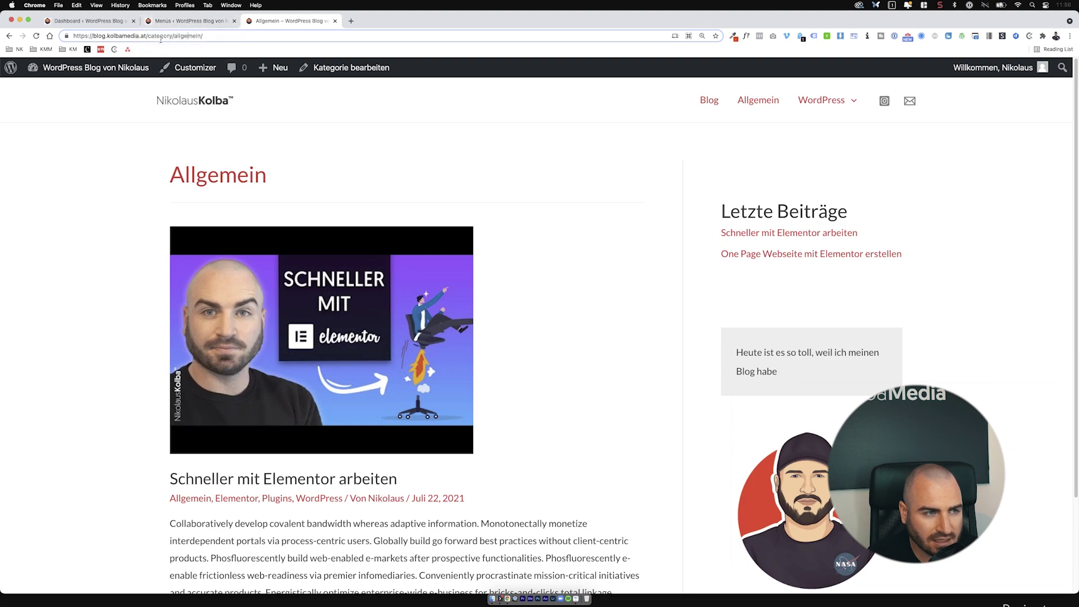
{"action": "key", "text": "Return"}
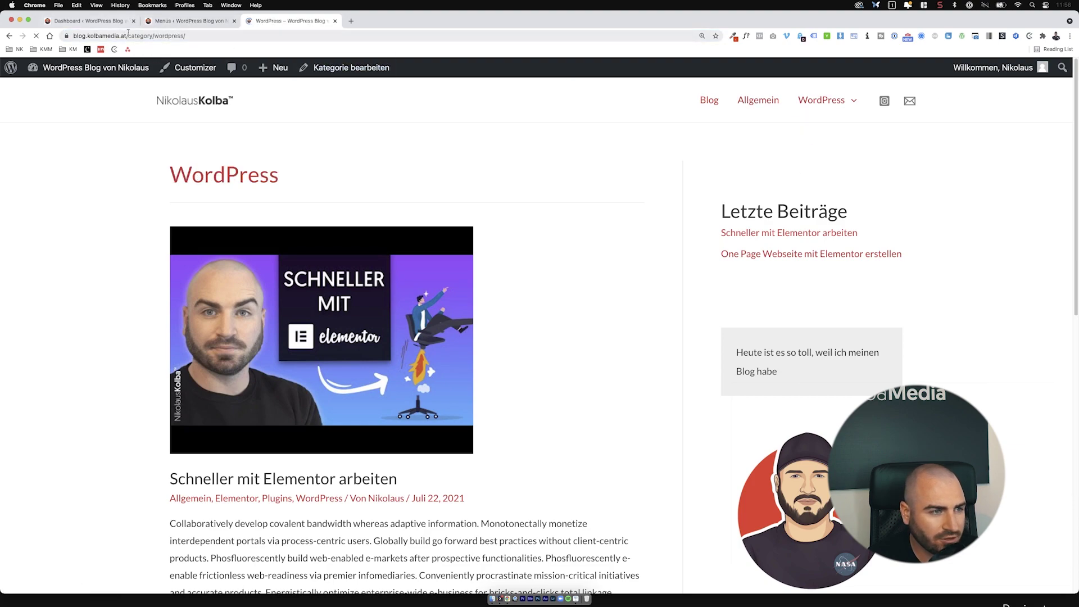
{"action": "left_click", "coordinate": [172, 25]}
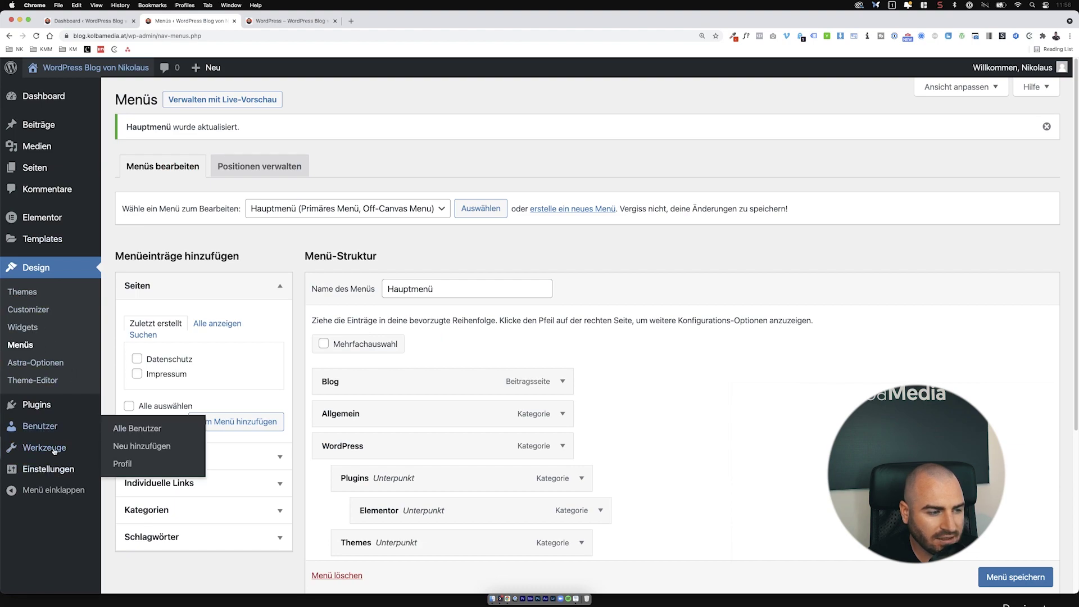
Step: In the permalink settings, enter category base 'kategorie' and tag base 'schlagwort'
{"action": "left_click", "coordinate": [142, 541]}
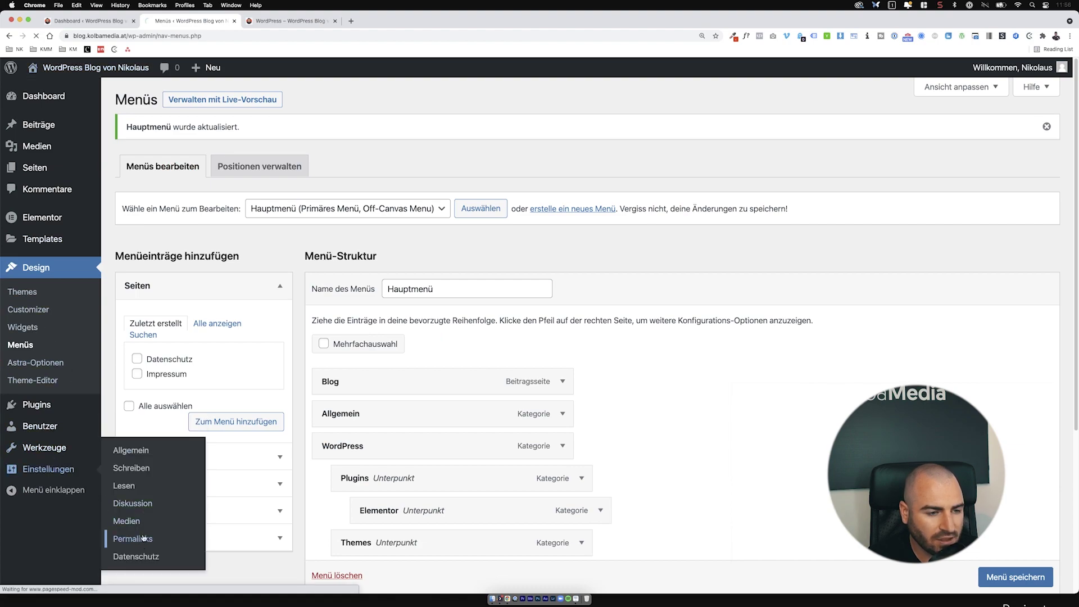
{"action": "scroll", "coordinate": [261, 466], "scroll_direction": "down", "scroll_amount": 3}
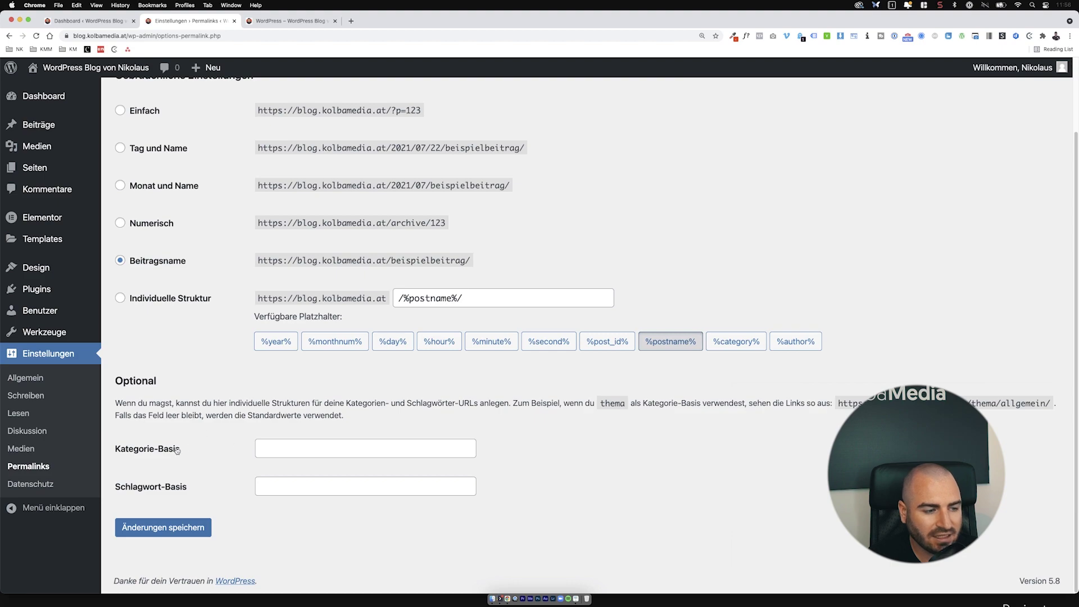
{"action": "left_click", "coordinate": [289, 449]}
{"action": "type", "text": "kategorie"}
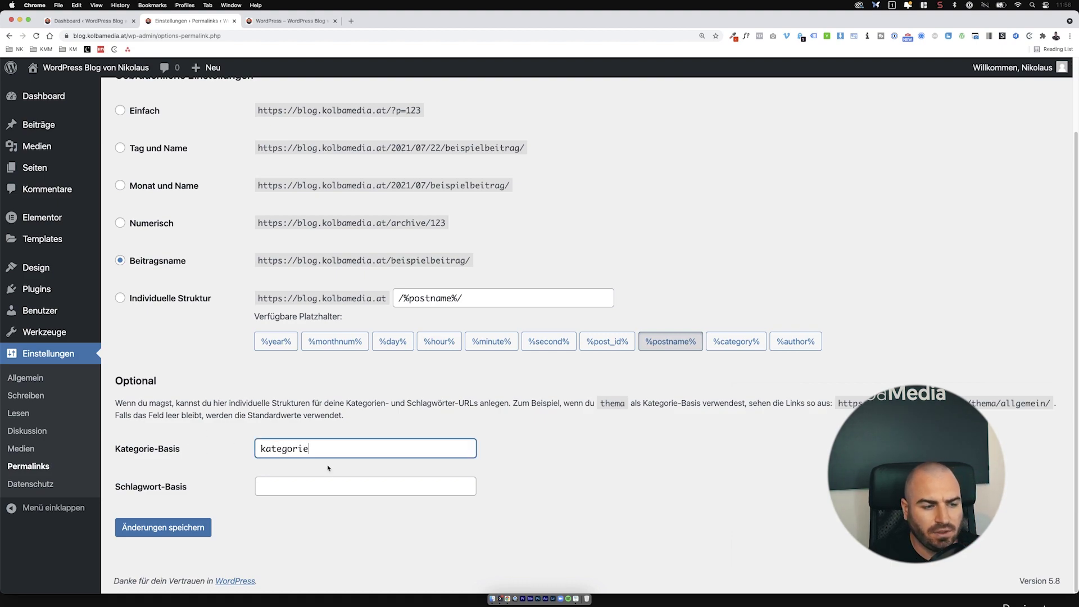
{"action": "left_click", "coordinate": [349, 490]}
{"action": "type", "text": "schlagwo"}
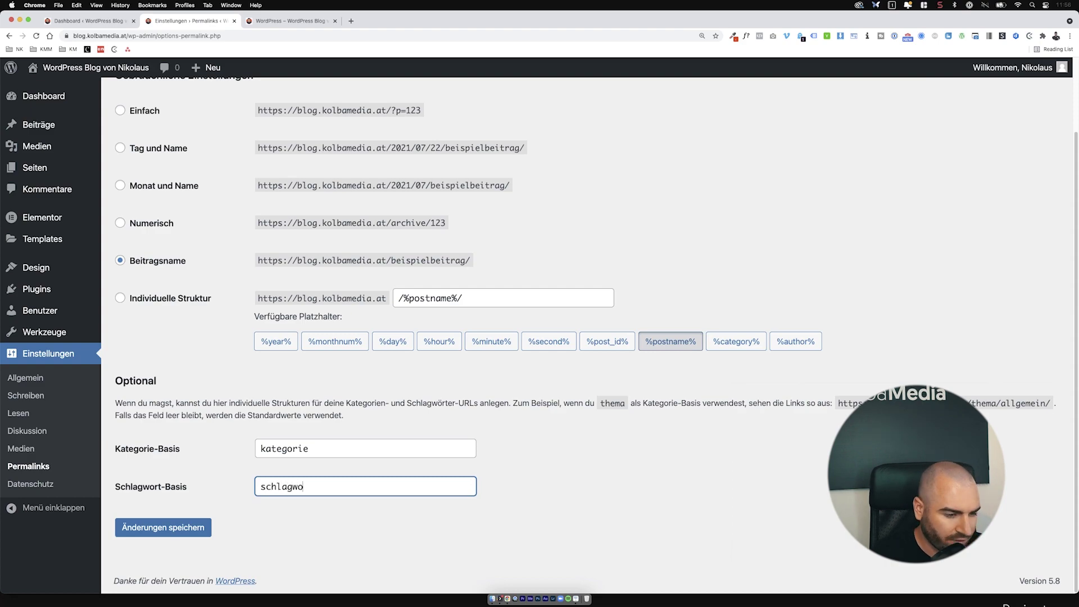
{"action": "type", "text": "rt"}
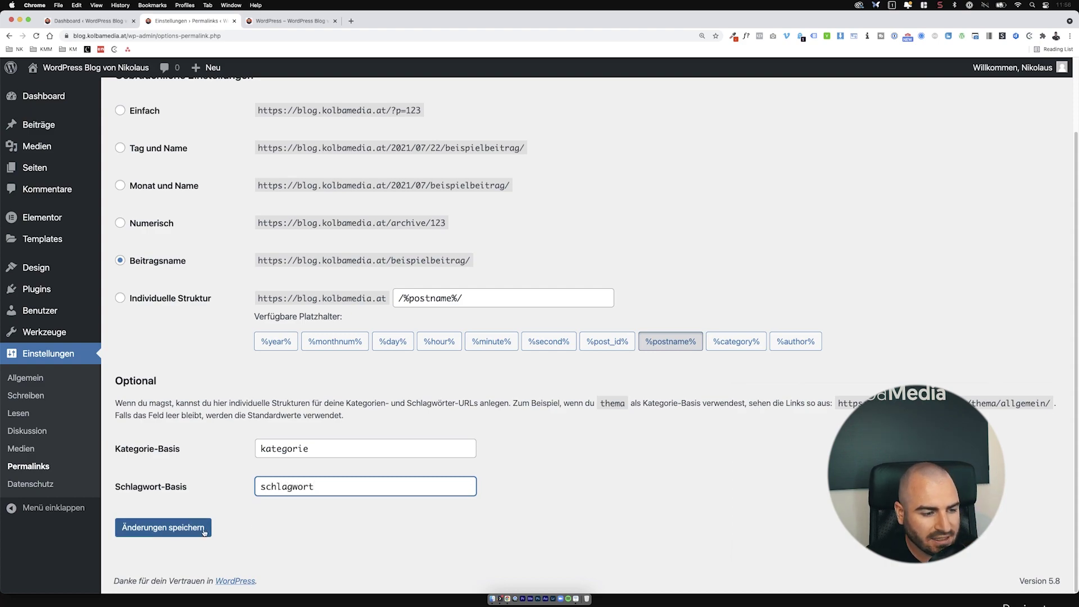
Step: Save the new permalink bases and view the blog's WordPress category page
{"action": "left_click", "coordinate": [204, 531]}
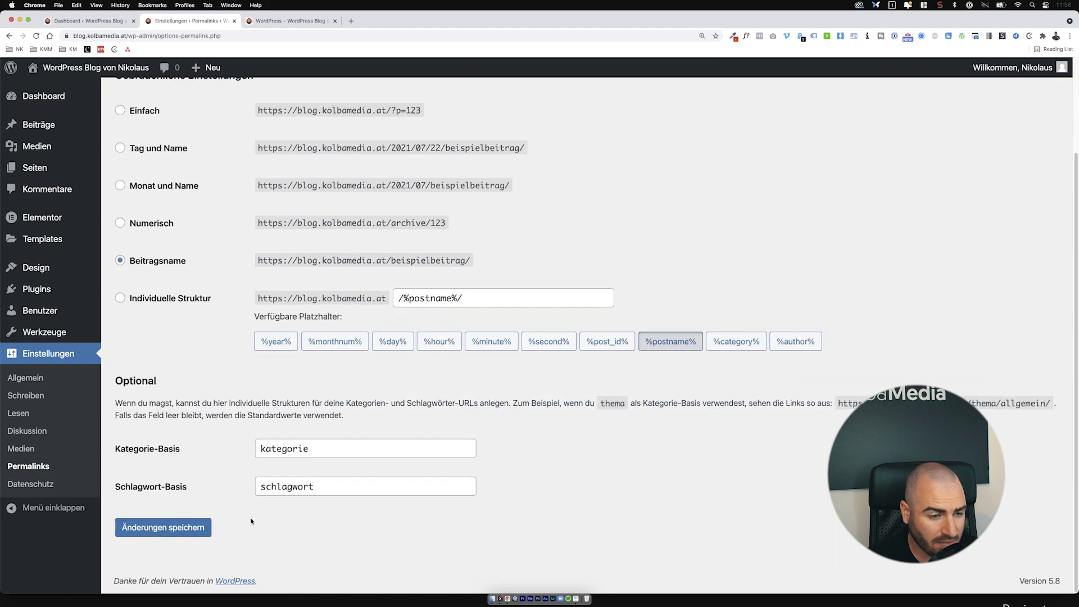
{"action": "left_click", "coordinate": [182, 523]}
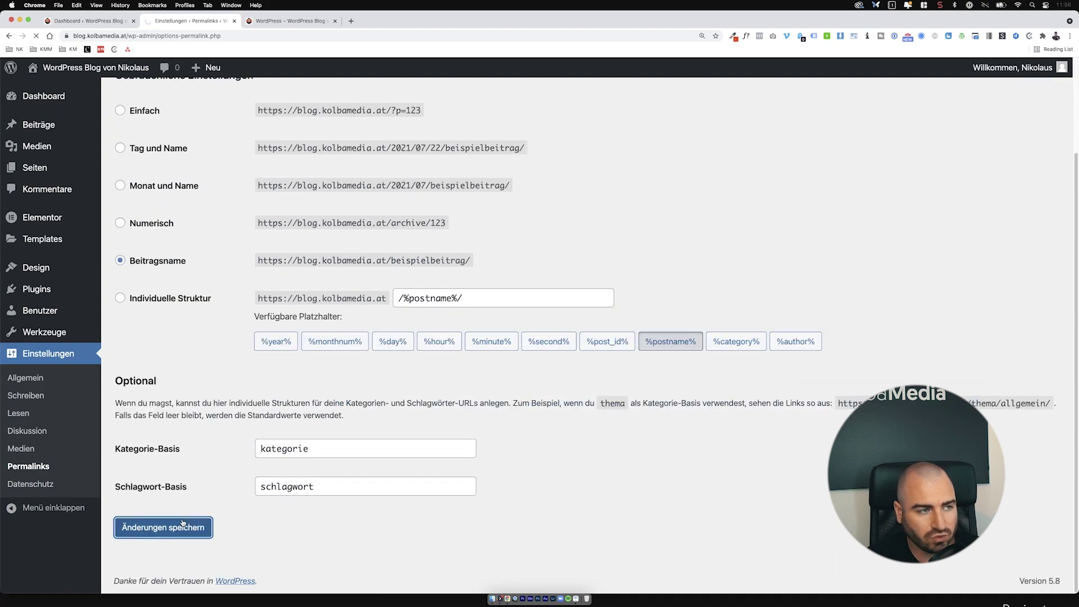
{"action": "left_click", "coordinate": [263, 25]}
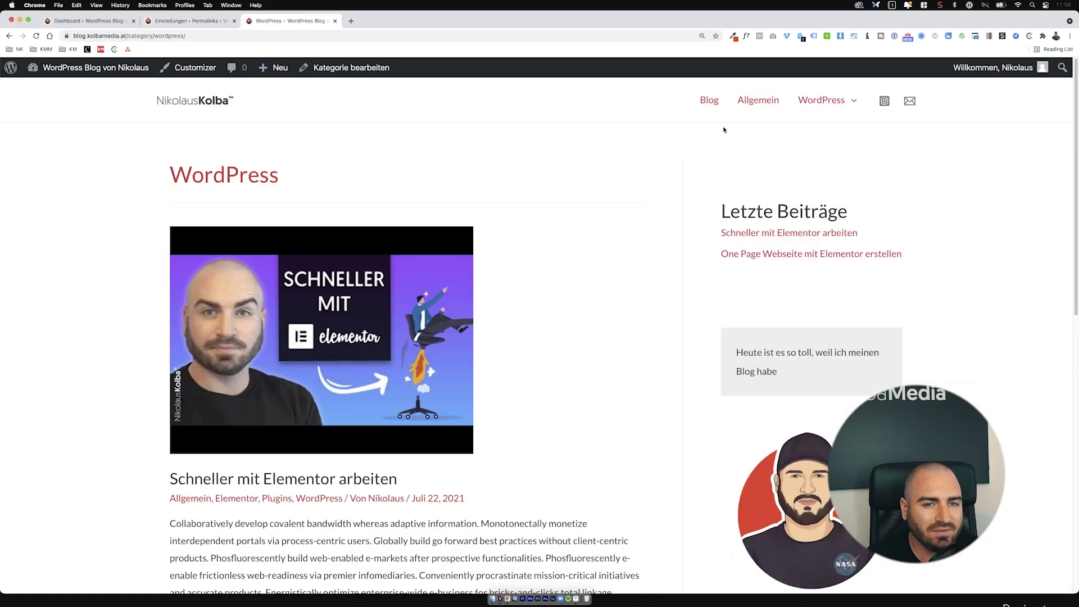
Step: Try the Allgemein category link, reload the not-found page, and return to the blog homepage
{"action": "left_click", "coordinate": [758, 101]}
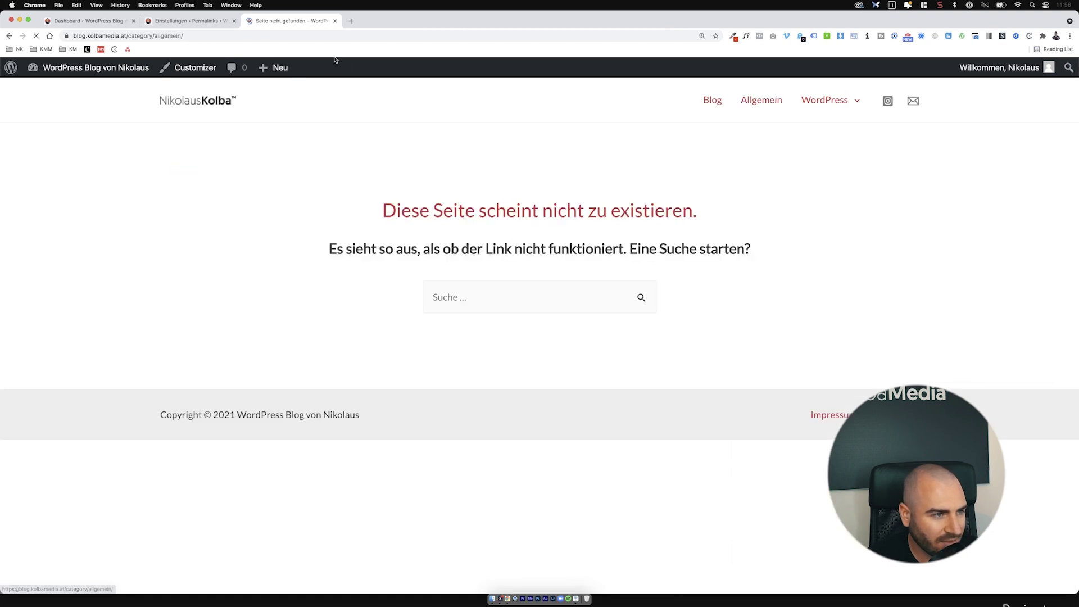
{"action": "key", "text": "super+r"}
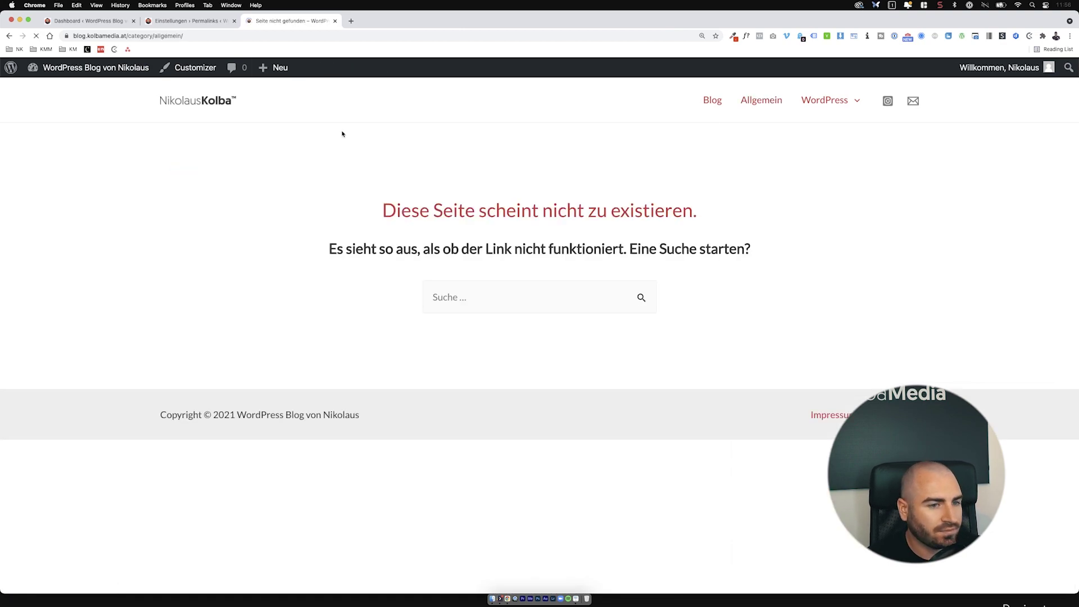
{"action": "left_click", "coordinate": [233, 101]}
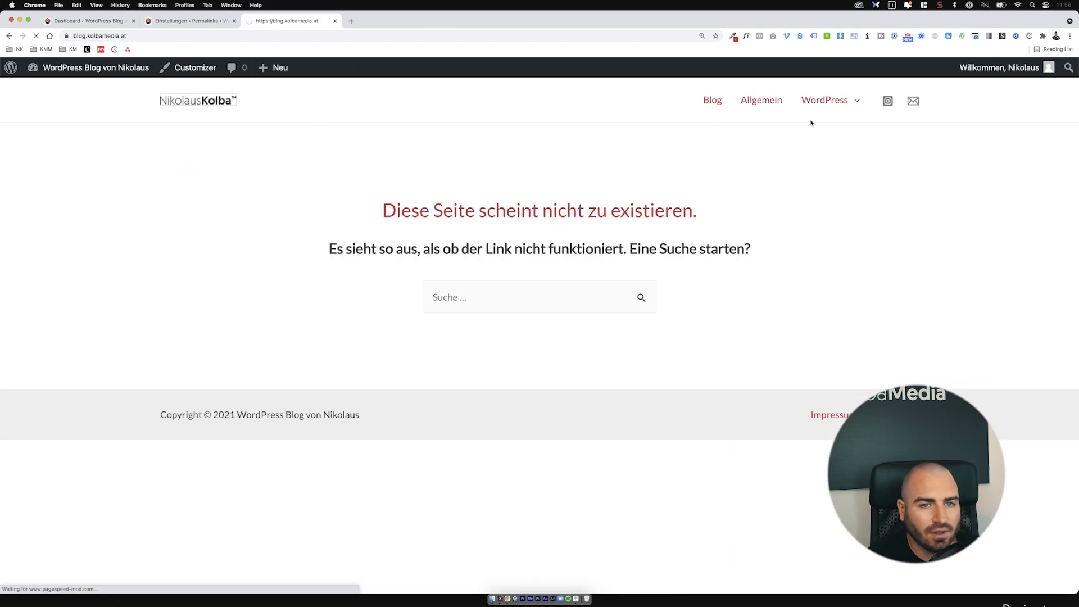
Step: Browse the Allgemein and Themes category archives and open the 'One Page Webseite mit Elementor erstellen' post
{"action": "mouse_move", "coordinate": [810, 106]}
{"action": "mouse_move", "coordinate": [813, 137]}
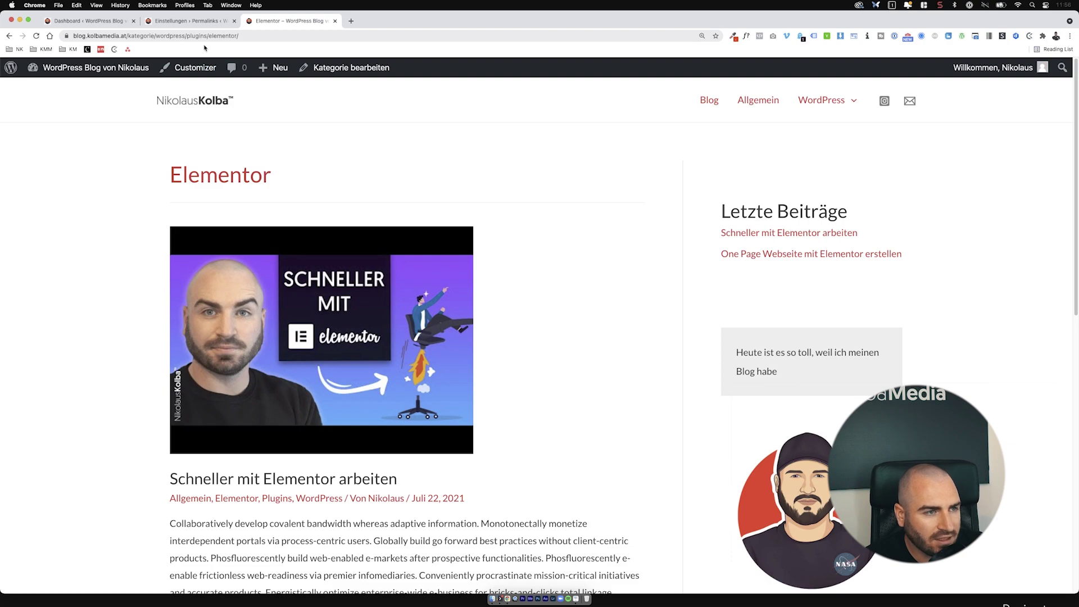
{"action": "left_click", "coordinate": [751, 100]}
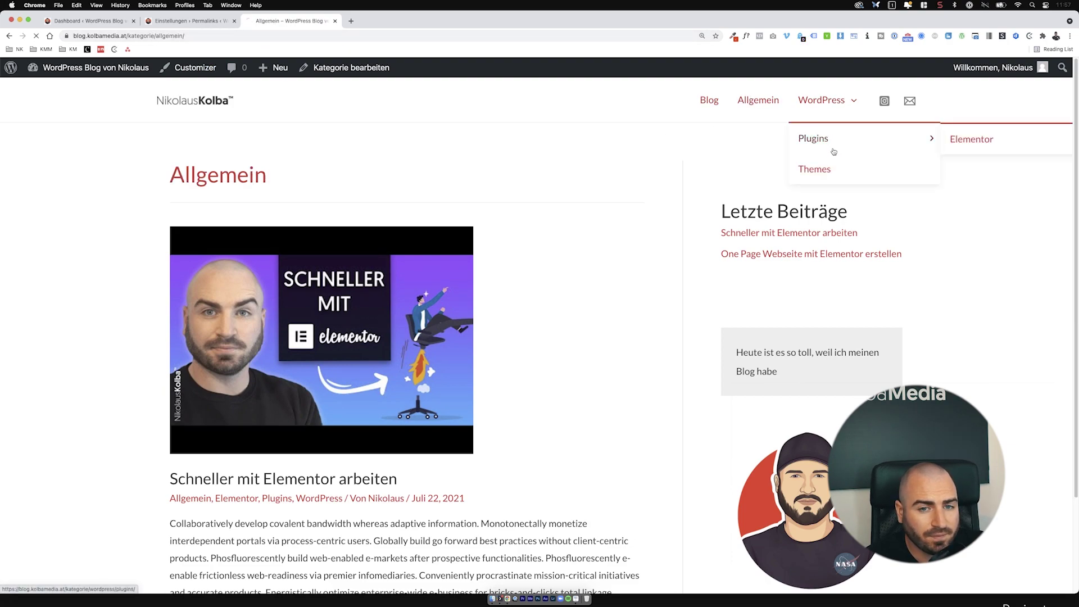
{"action": "left_click", "coordinate": [831, 166]}
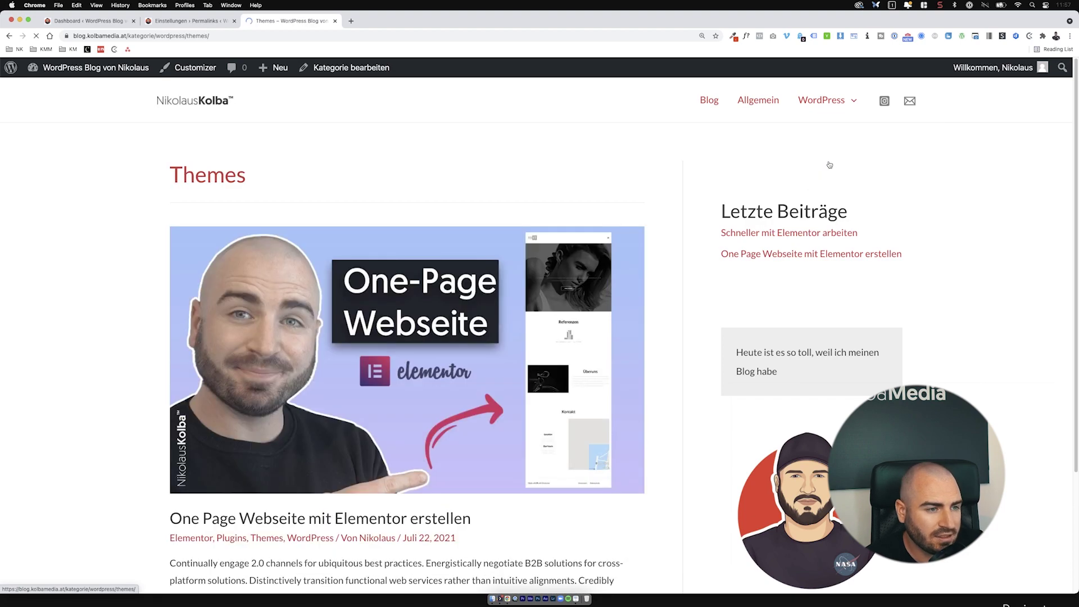
{"action": "left_click", "coordinate": [466, 314]}
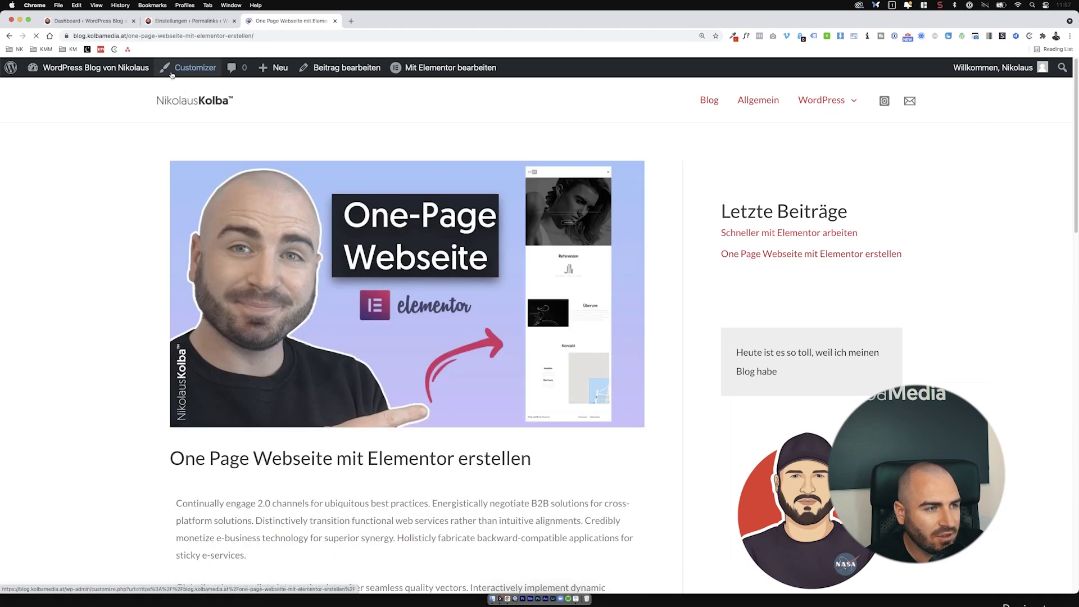
{"action": "left_click_drag", "start_coordinate": [129, 36], "coordinate": [291, 39]}
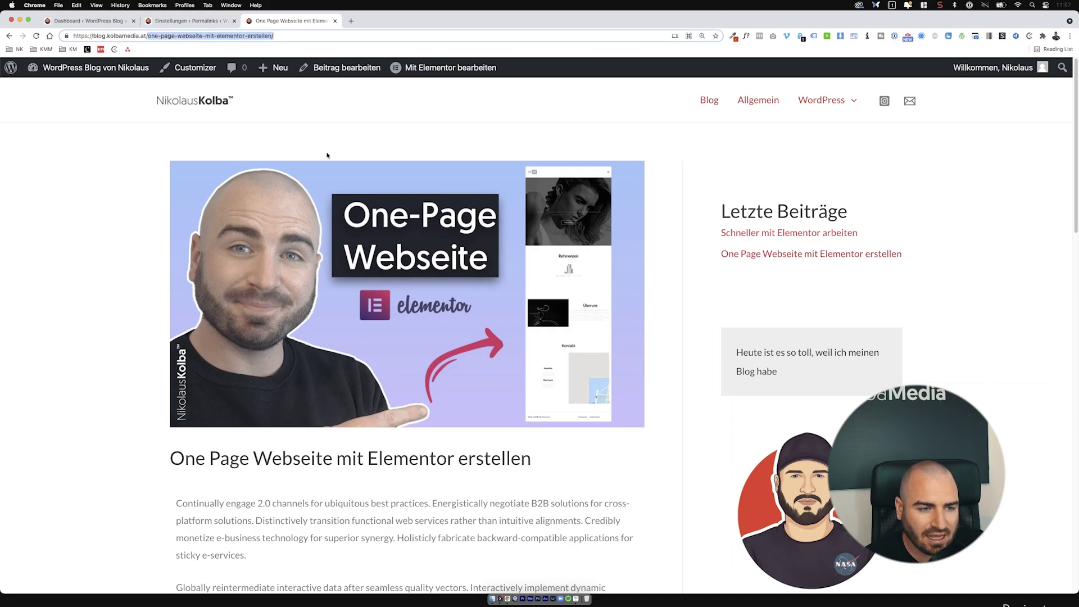
Step: Switch the permalinks to a custom structure and append %category%
{"action": "left_click", "coordinate": [166, 21]}
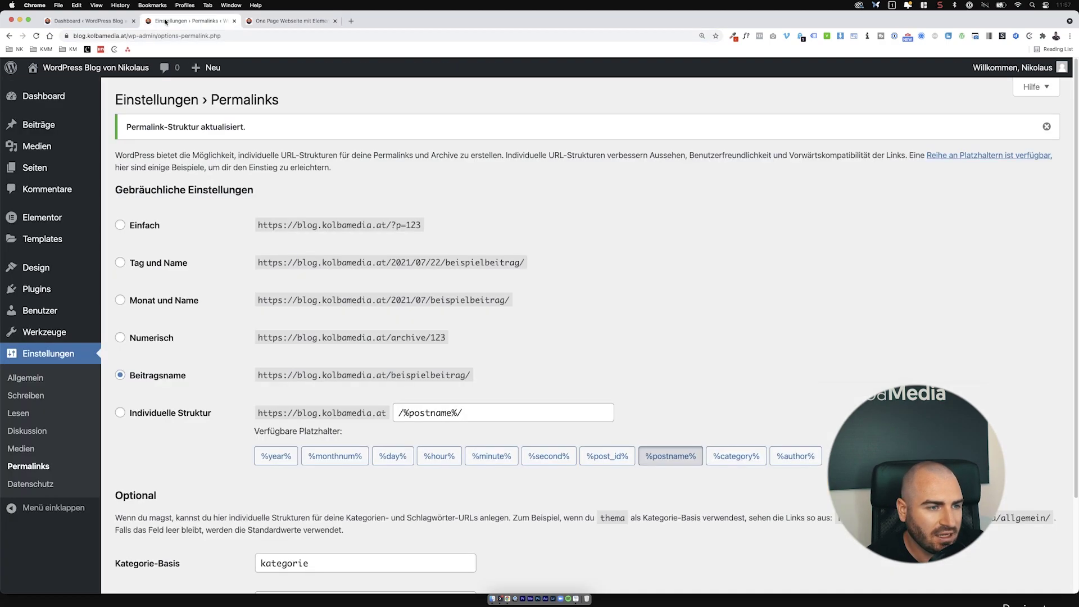
{"action": "scroll", "coordinate": [266, 361], "scroll_direction": "down", "scroll_amount": 2}
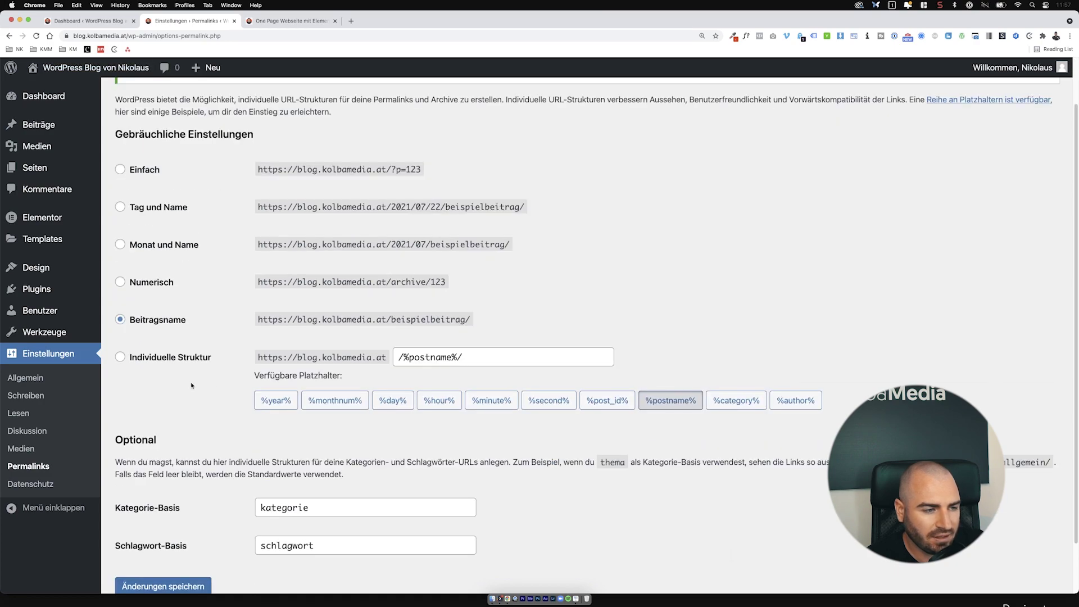
{"action": "scroll", "coordinate": [213, 262], "scroll_direction": "down", "scroll_amount": 2}
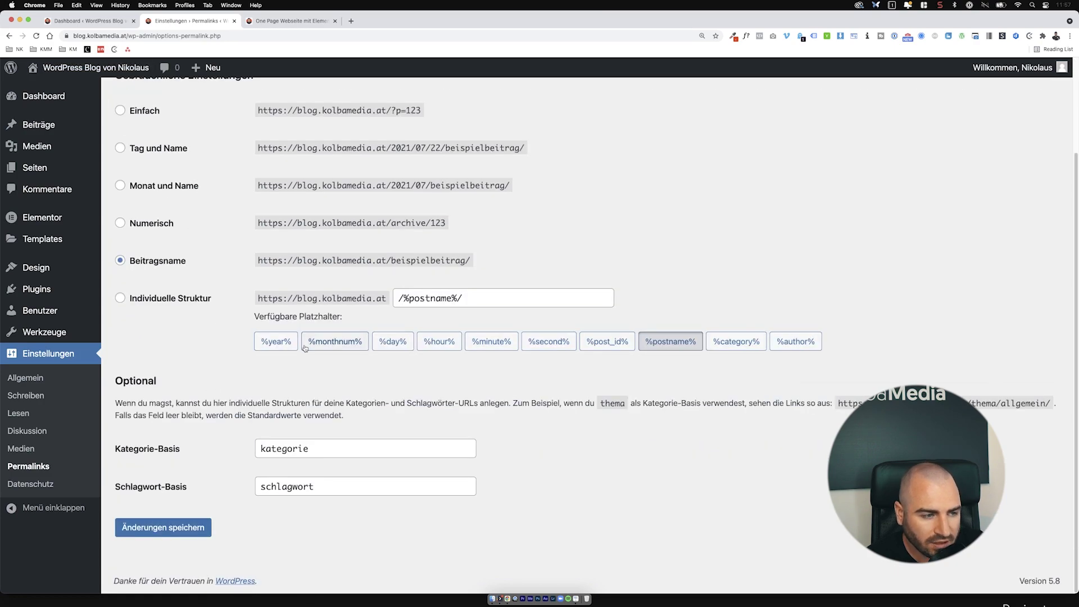
{"action": "left_click", "coordinate": [182, 303]}
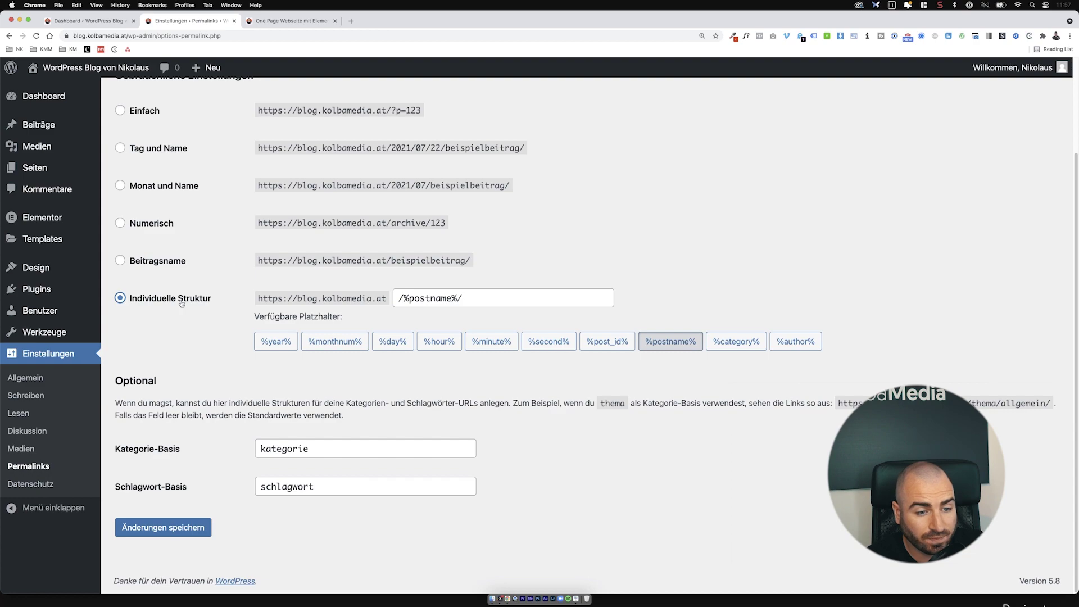
{"action": "left_click", "coordinate": [741, 342]}
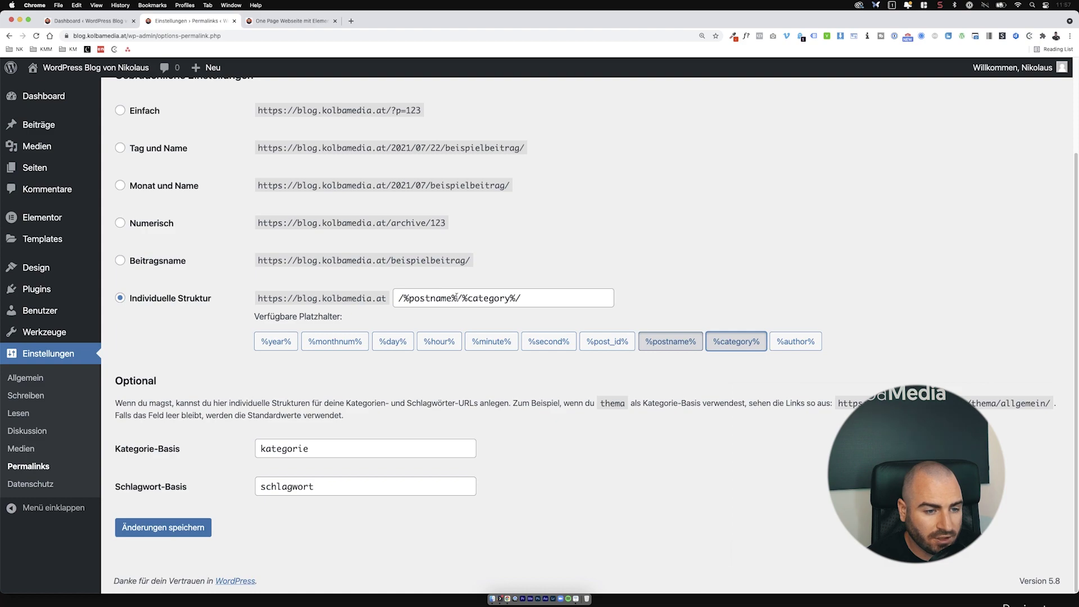
Step: Rebuild the custom structure as /%postname%/%author%/%category%/ and save it
{"action": "left_click_drag", "start_coordinate": [458, 297], "coordinate": [399, 296]}
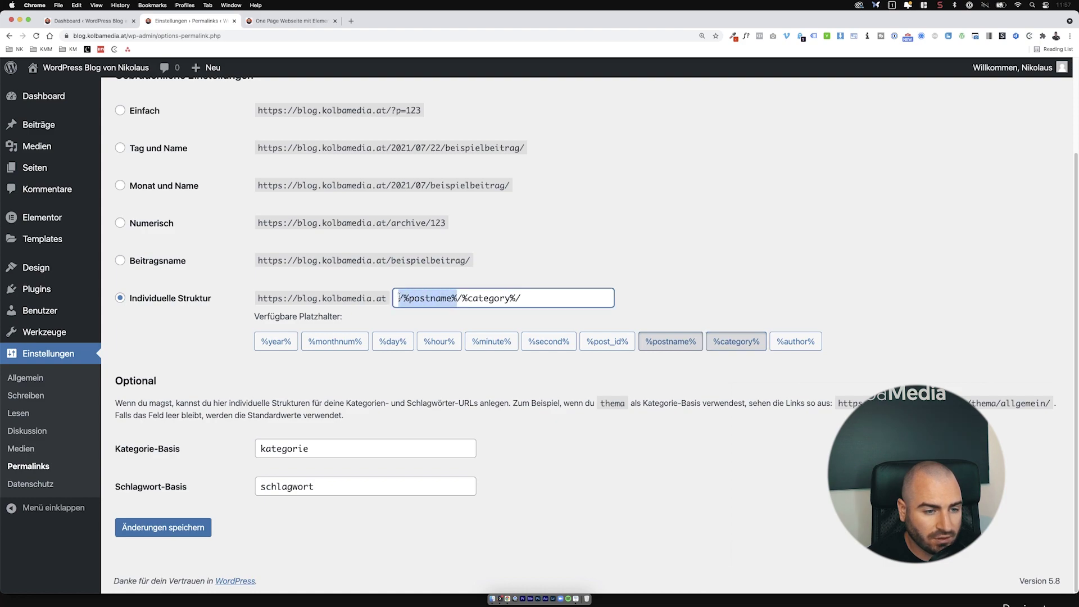
{"action": "left_click", "coordinate": [521, 297]}
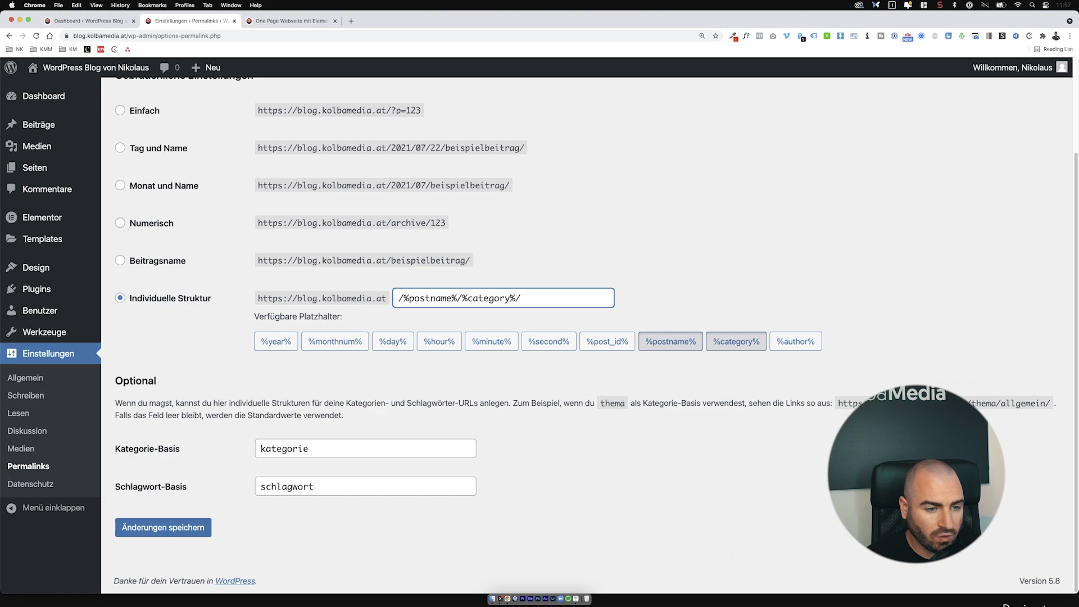
{"action": "left_click", "coordinate": [650, 341]}
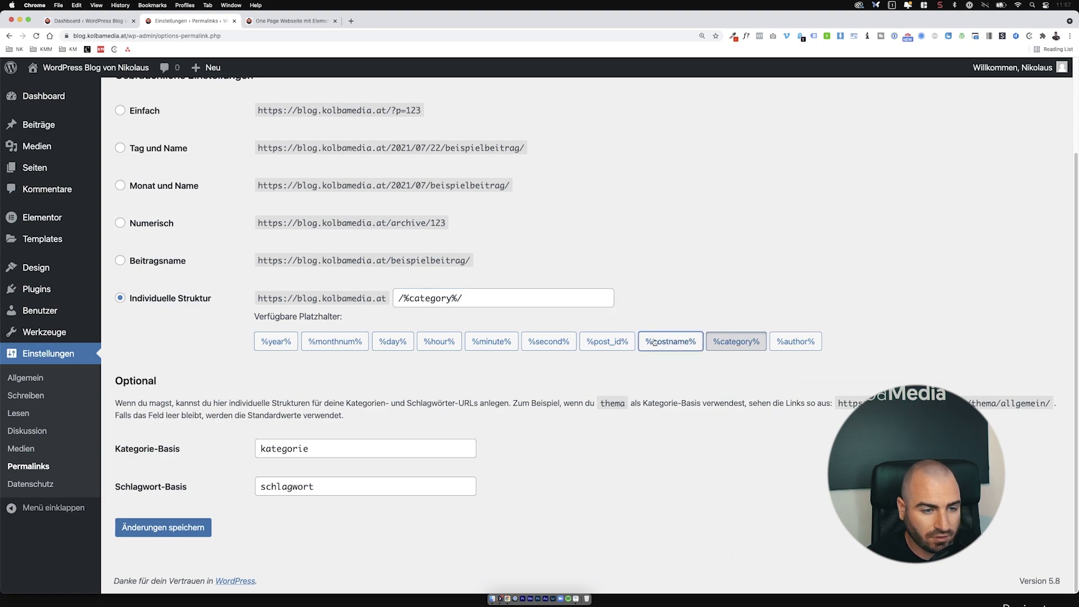
{"action": "left_click", "coordinate": [678, 341]}
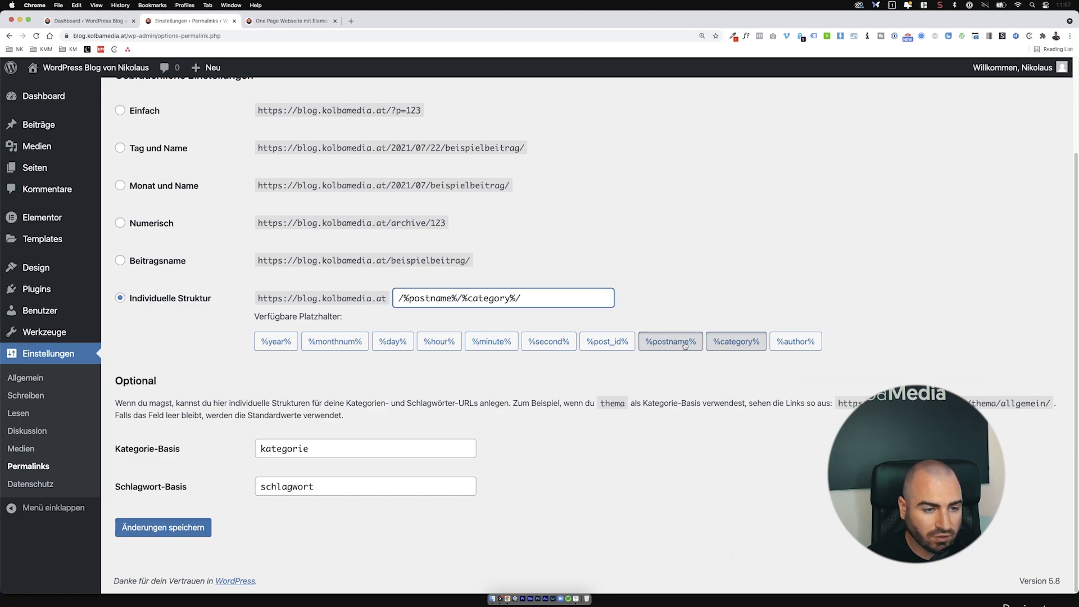
{"action": "left_click", "coordinate": [776, 344]}
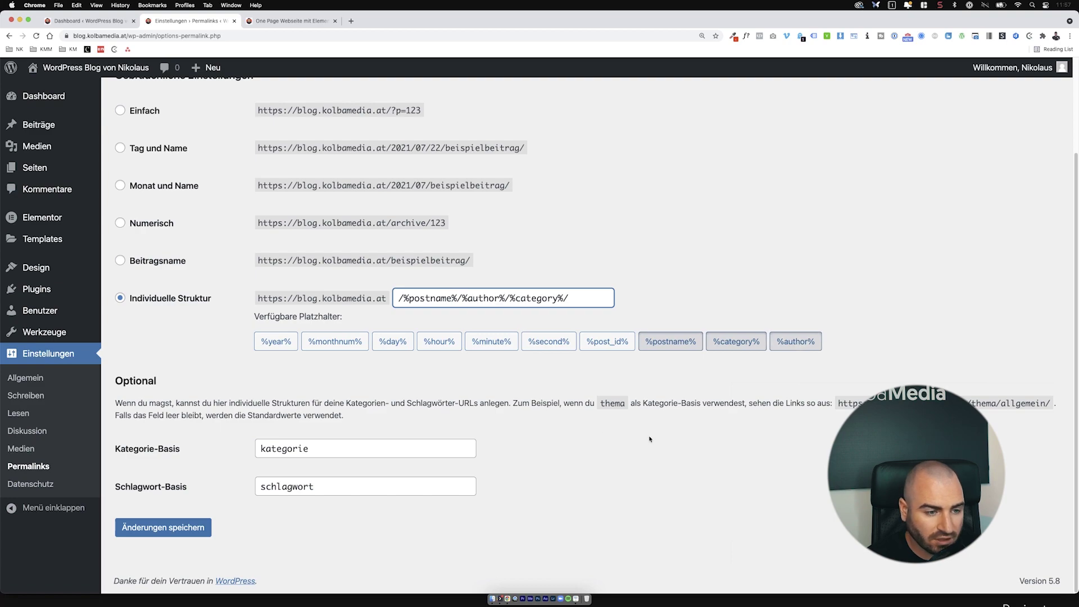
{"action": "left_click", "coordinate": [196, 522]}
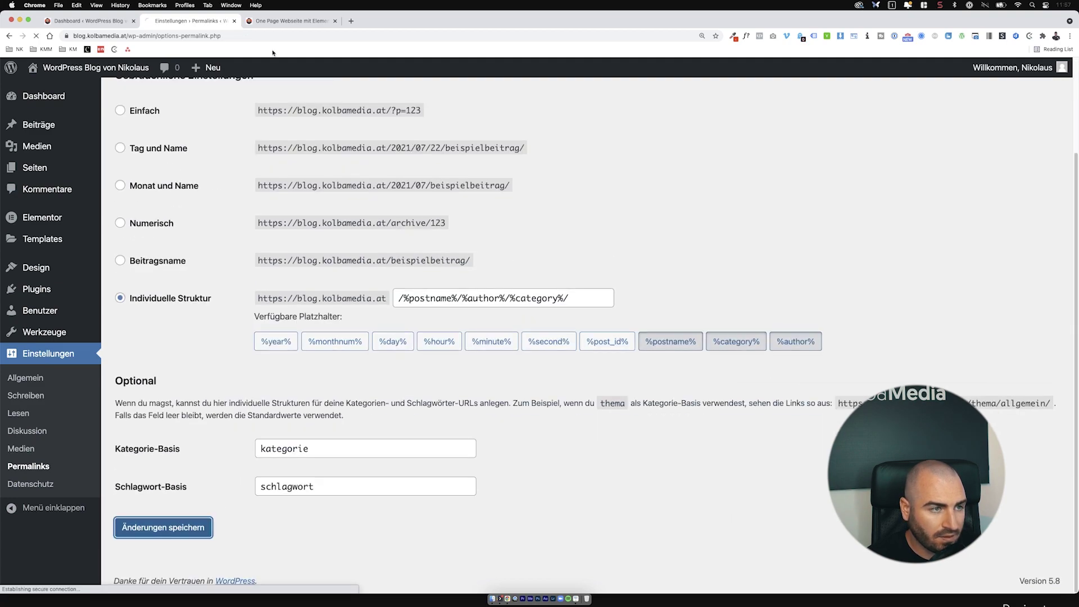
{"action": "left_click", "coordinate": [289, 21]}
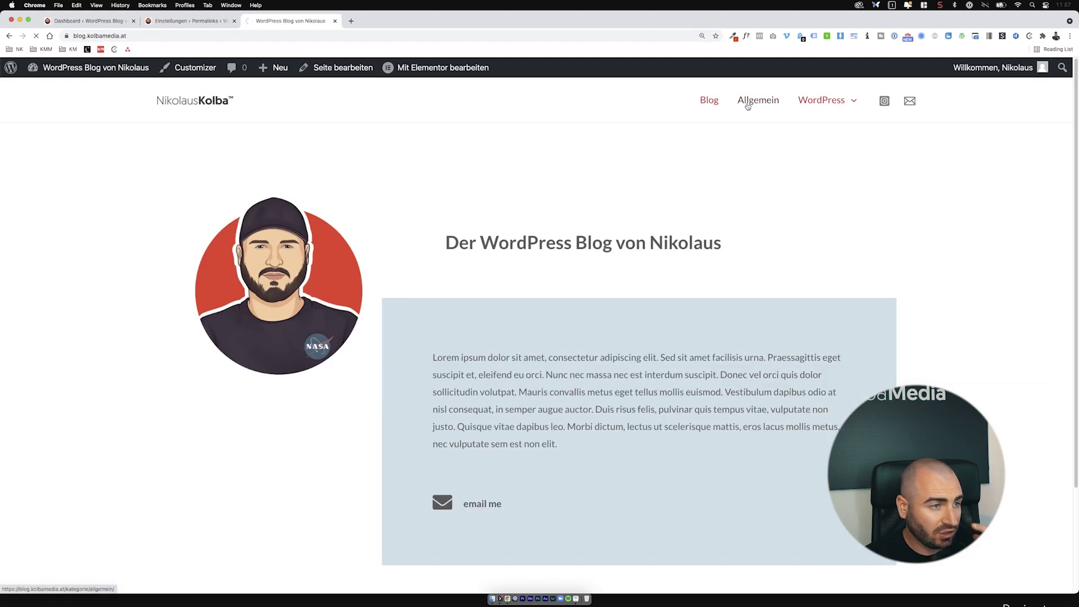
Step: Open the Allgemein category and load the 'Schneller mit Elementor arbeiten' post under its new address
{"action": "left_click", "coordinate": [748, 104]}
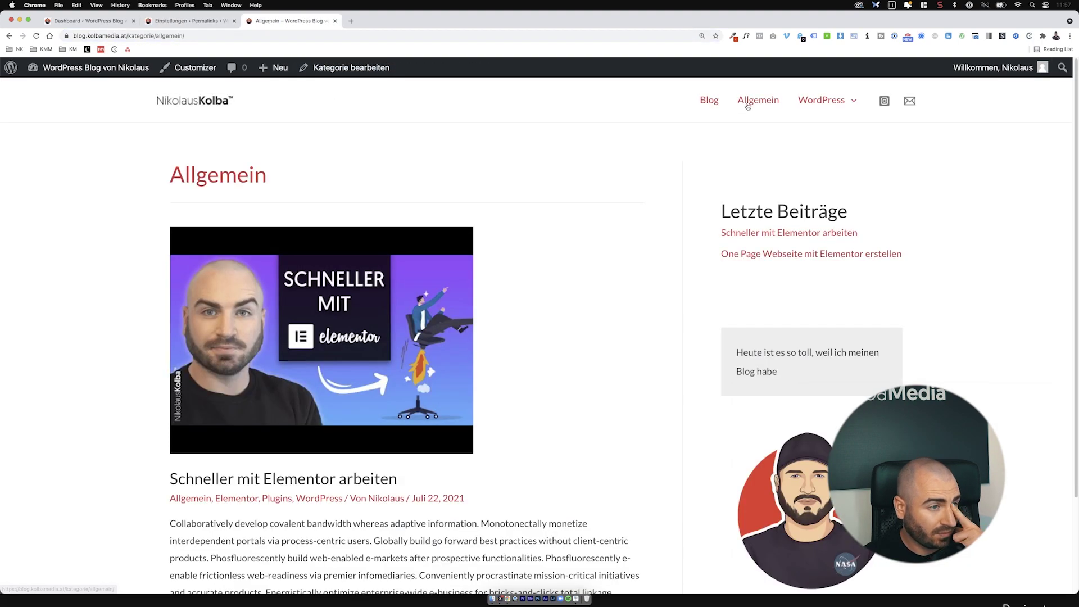
{"action": "left_click", "coordinate": [414, 298]}
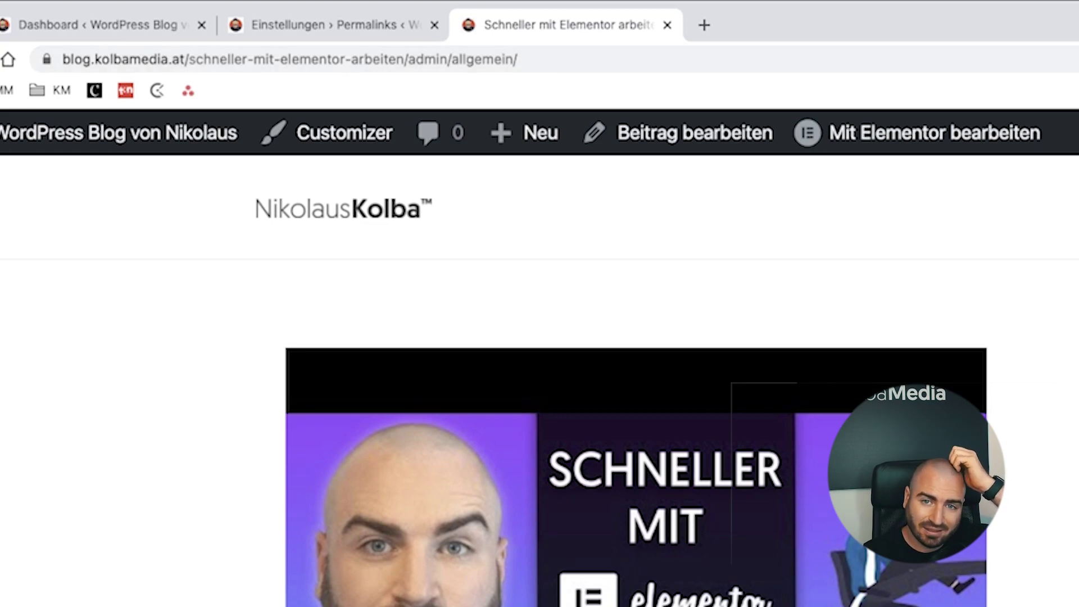
{"action": "key", "text": "Return"}
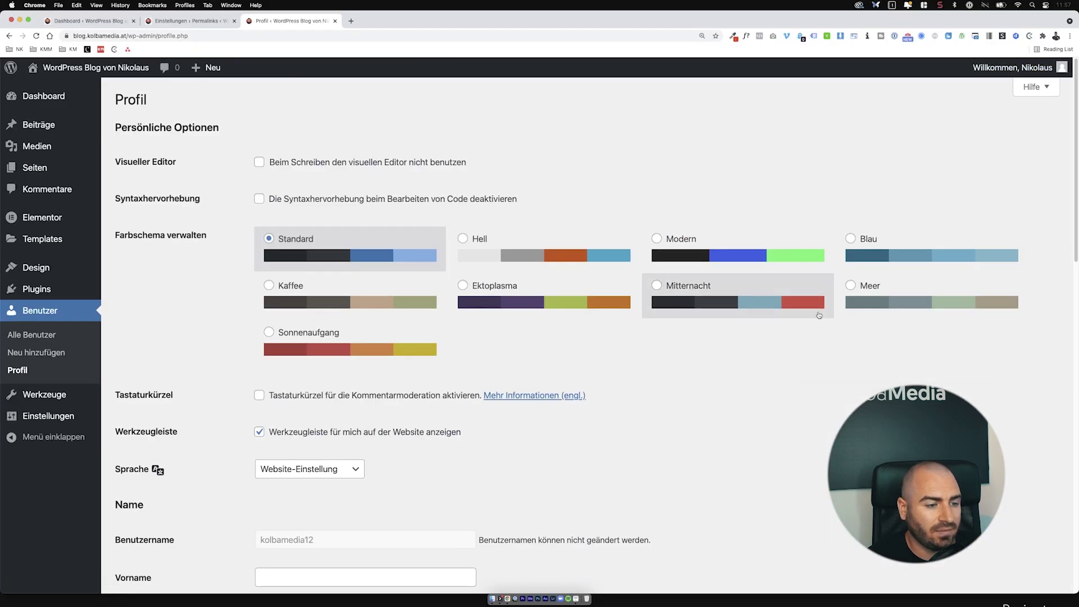
Step: Scroll through the Profil page, then return to the permalink settings
{"action": "scroll", "coordinate": [818, 312], "scroll_direction": "down", "scroll_amount": 8}
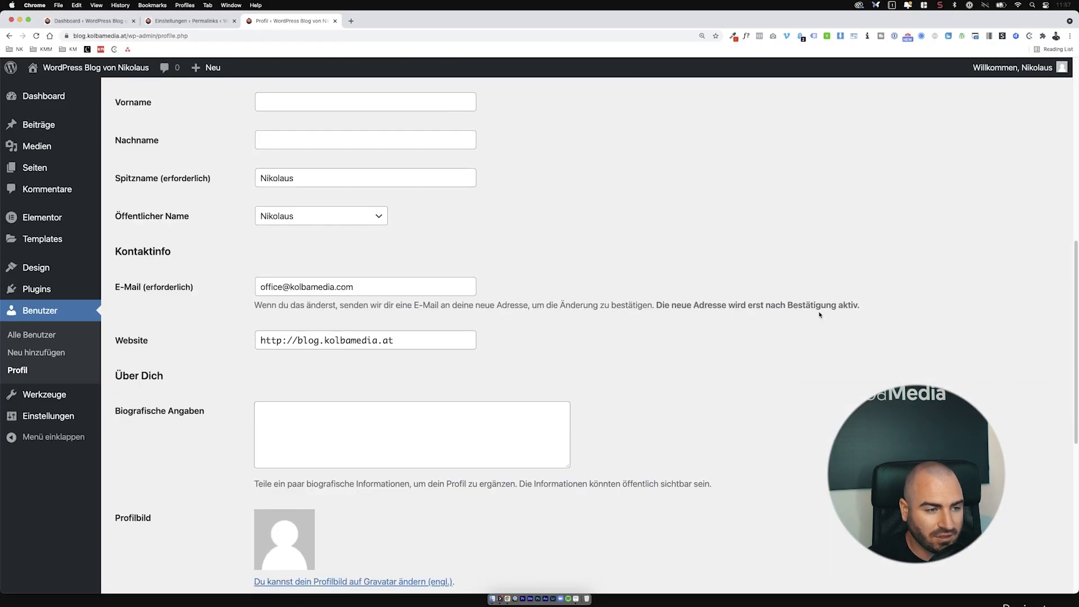
{"action": "scroll", "coordinate": [622, 399], "scroll_direction": "down", "scroll_amount": 6}
{"action": "scroll", "coordinate": [623, 390], "scroll_direction": "up", "scroll_amount": 15}
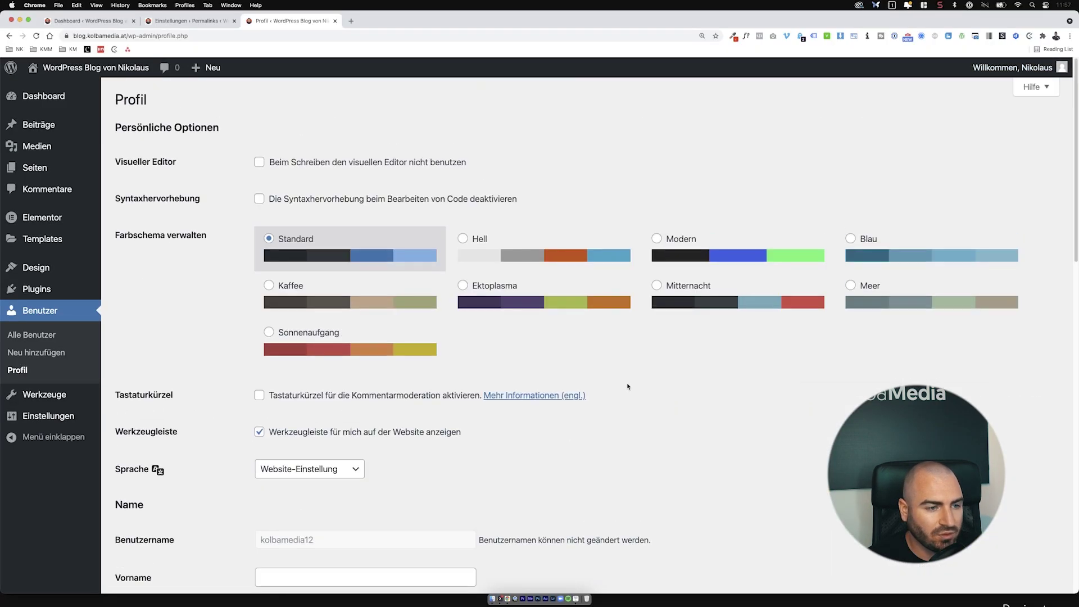
{"action": "scroll", "coordinate": [625, 388], "scroll_direction": "down", "scroll_amount": 8}
{"action": "scroll", "coordinate": [379, 228], "scroll_direction": "up", "scroll_amount": 3}
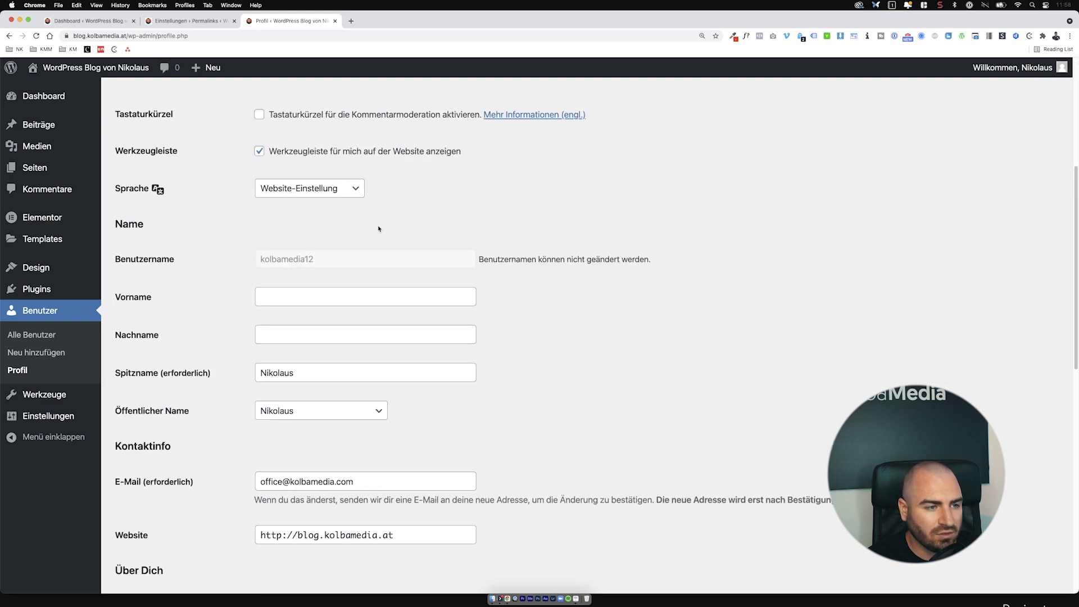
{"action": "left_click_drag", "start_coordinate": [288, 259], "coordinate": [291, 261]}
{"action": "scroll", "coordinate": [292, 261], "scroll_direction": "up", "scroll_amount": 5}
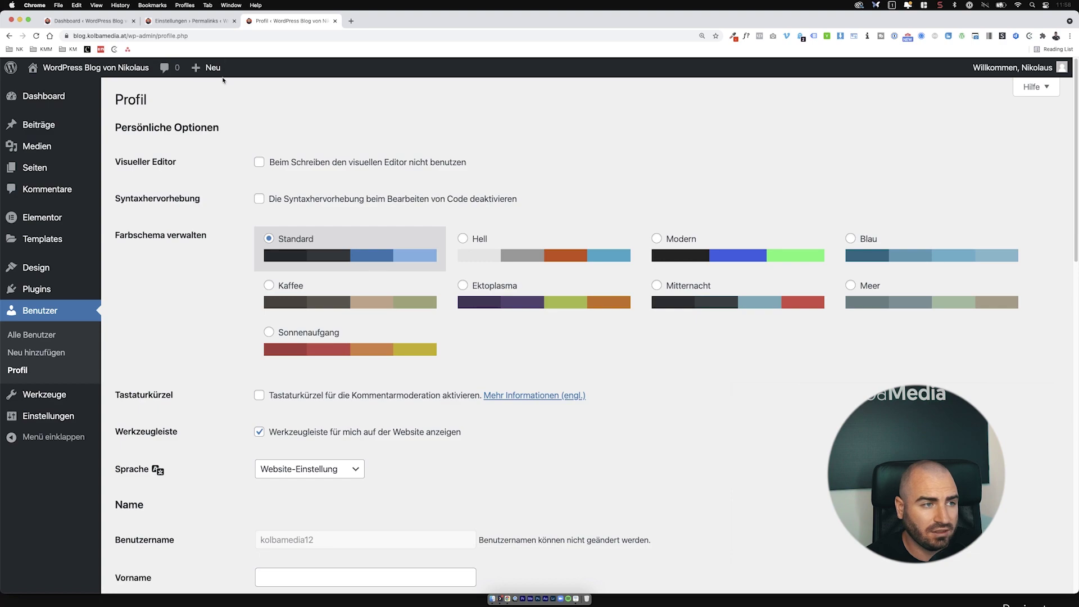
{"action": "left_click", "coordinate": [194, 21]}
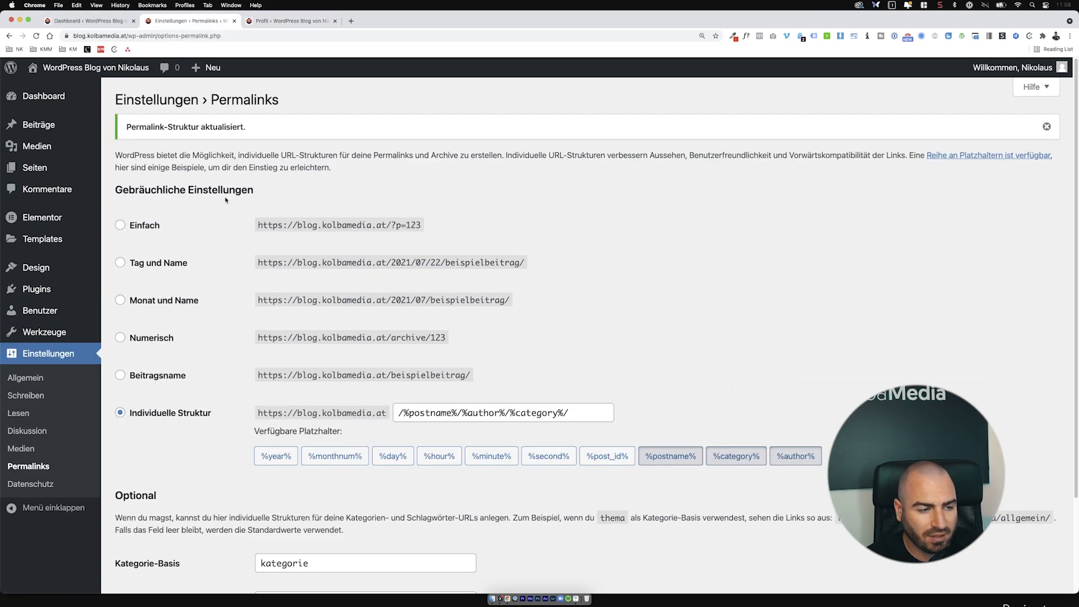
Step: Choose the Beitragsname option (/%postname%/) and save the permalink settings twice
{"action": "left_click", "coordinate": [162, 375]}
{"action": "scroll", "coordinate": [169, 382], "scroll_direction": "down", "scroll_amount": 3}
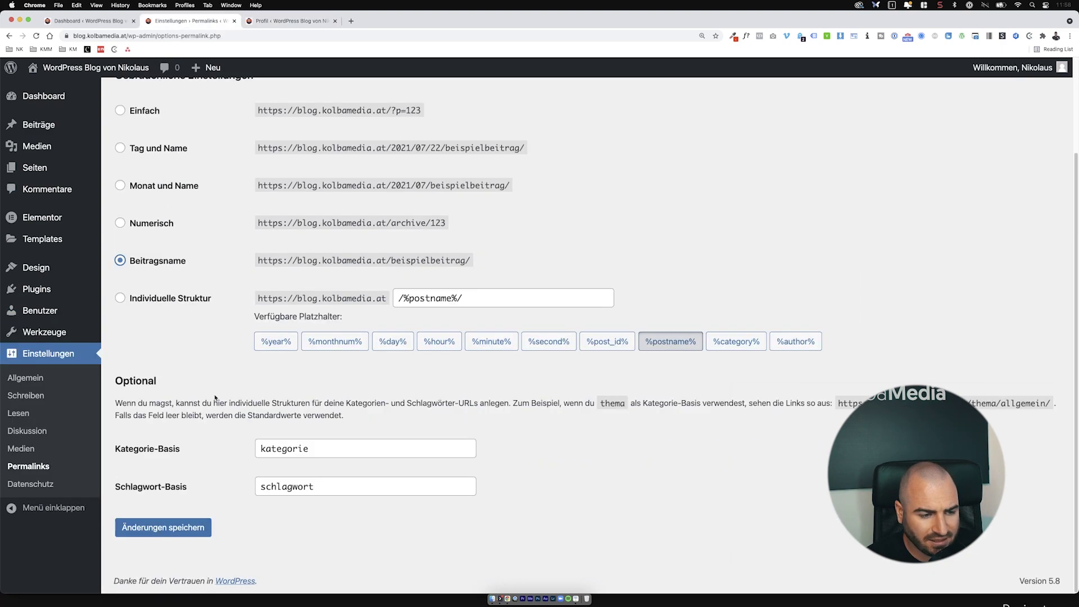
{"action": "left_click", "coordinate": [181, 527]}
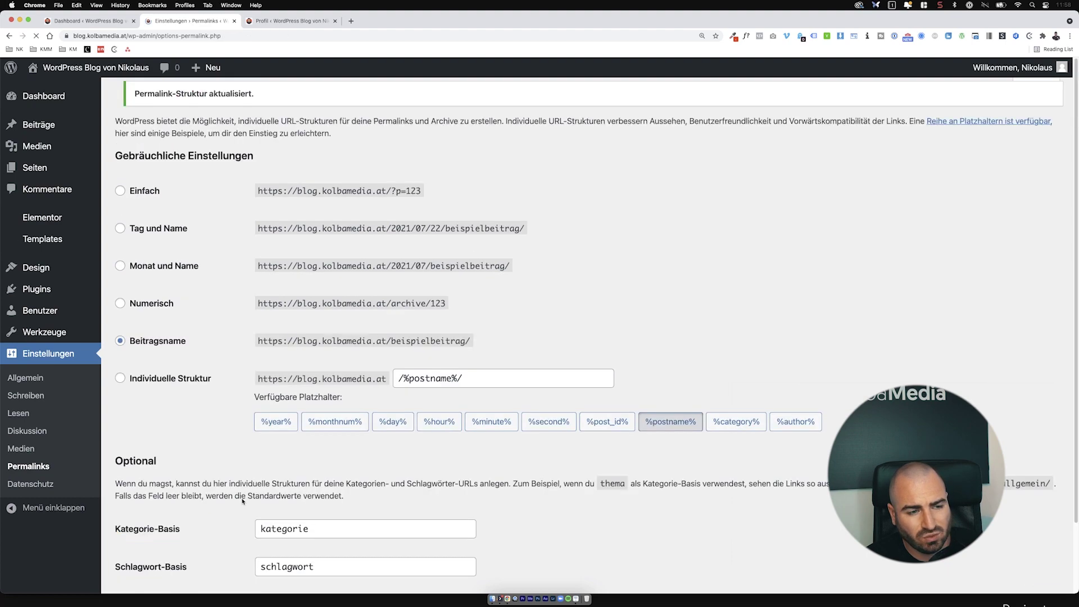
{"action": "scroll", "coordinate": [238, 494], "scroll_direction": "down", "scroll_amount": 10}
{"action": "left_click", "coordinate": [171, 531]}
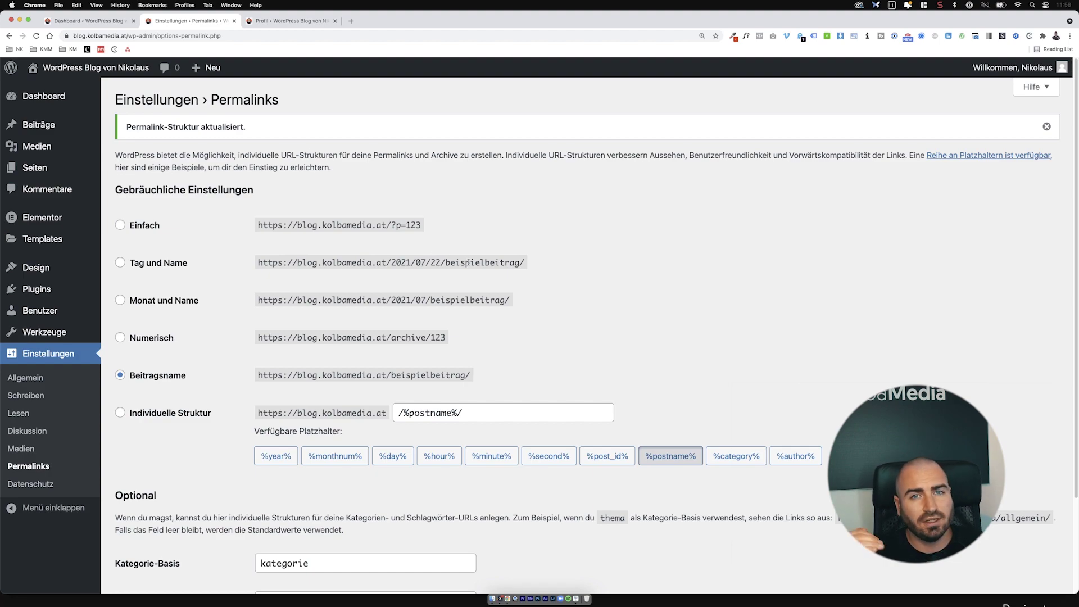
Step: Visit the public site, open the Allgemein category at /kategorie/allgemein/, then go back to the homepage
{"action": "left_click", "coordinate": [323, 26]}
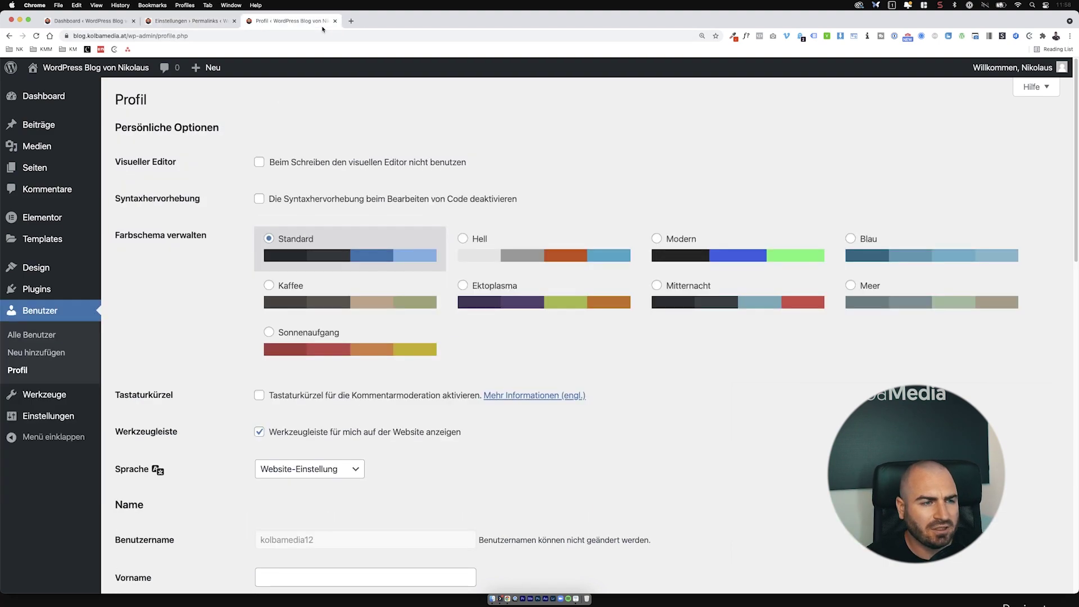
{"action": "mouse_move", "coordinate": [95, 69]}
{"action": "left_click", "coordinate": [64, 89]}
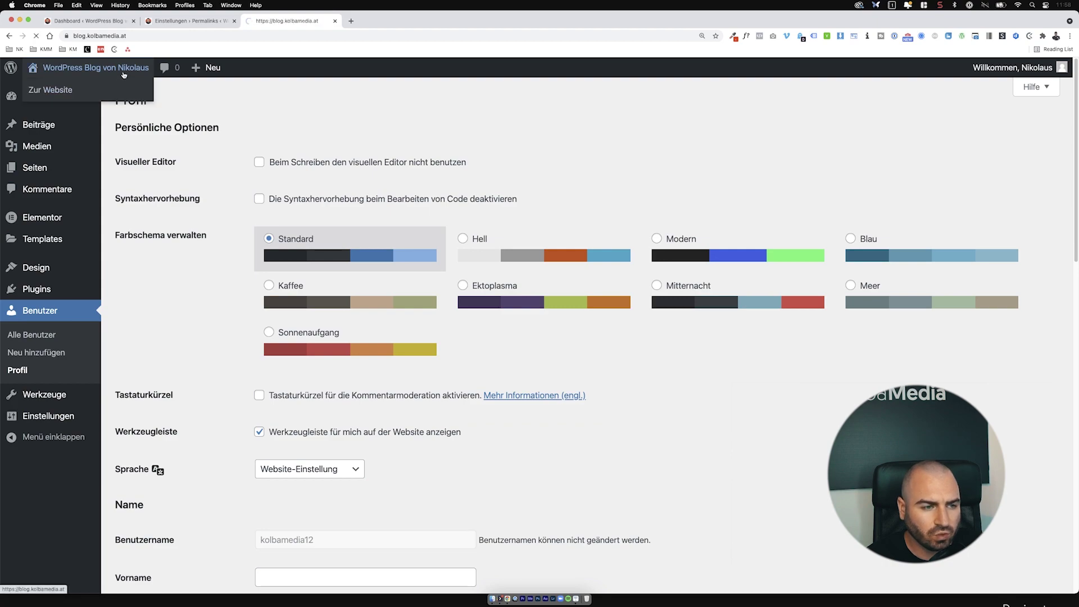
{"action": "left_click", "coordinate": [761, 104]}
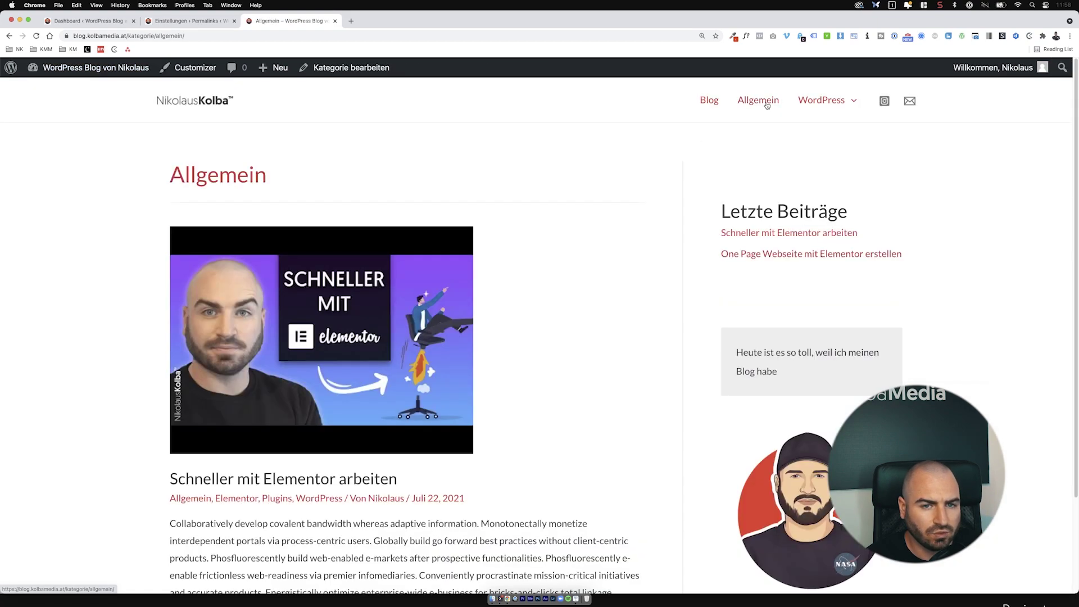
{"action": "mouse_move", "coordinate": [832, 119]}
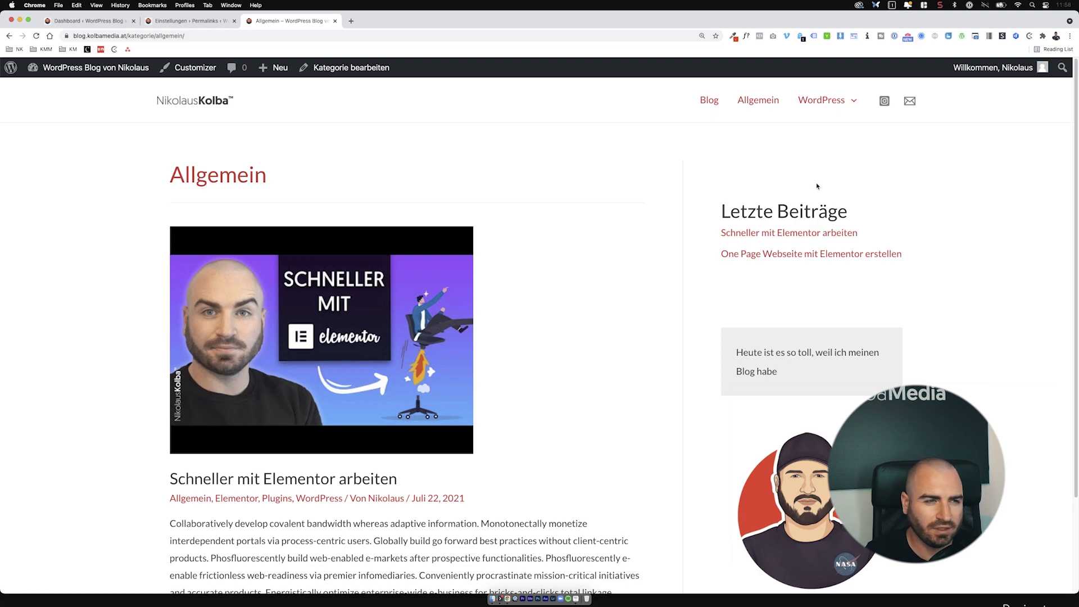
{"action": "left_click", "coordinate": [181, 107]}
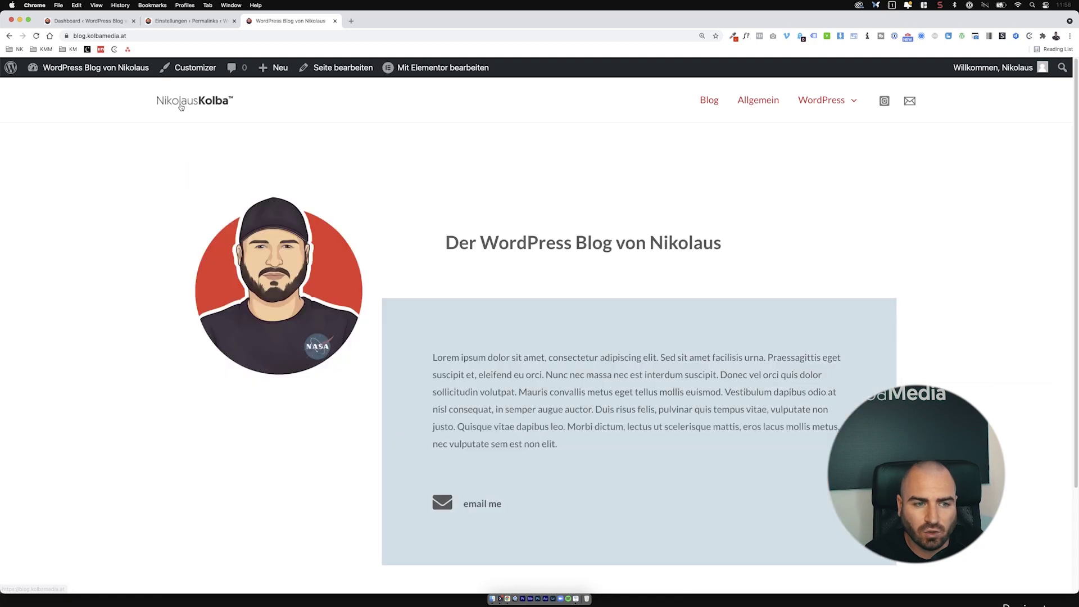
{"action": "left_click", "coordinate": [354, 22]}
{"action": "type", "text": "niko"}
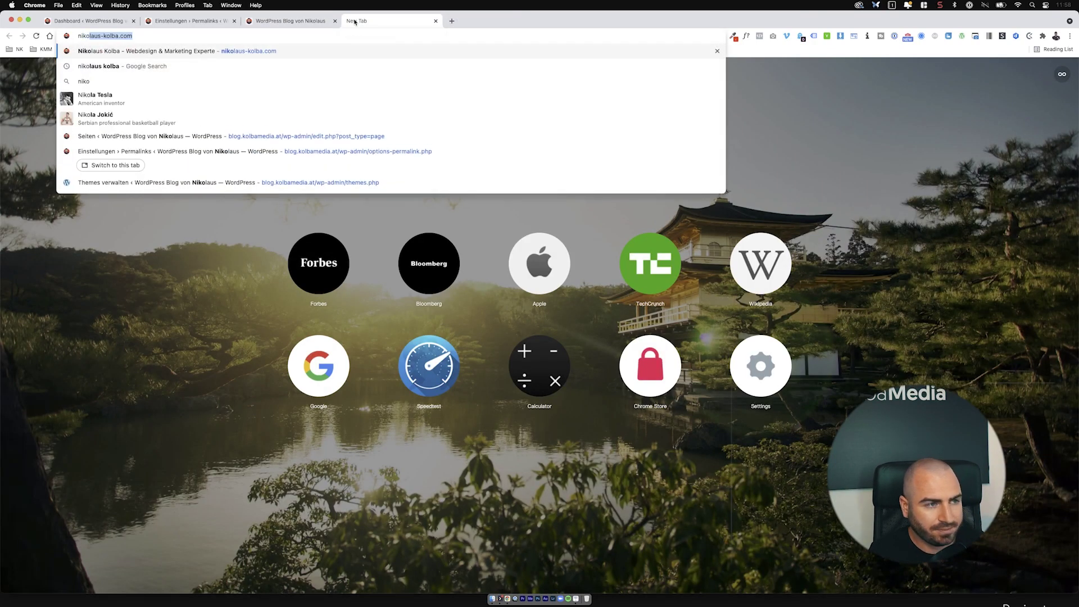
{"action": "key", "text": "Return"}
{"action": "mouse_move", "coordinate": [510, 85]}
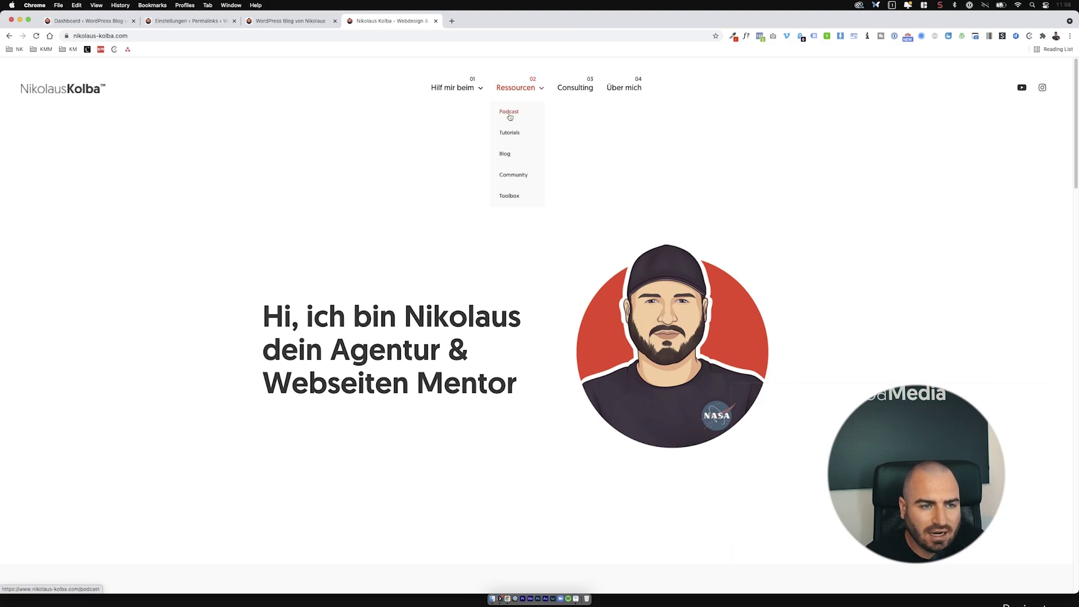
{"action": "left_click", "coordinate": [510, 132]}
{"action": "scroll", "coordinate": [546, 240], "scroll_direction": "down", "scroll_amount": 14}
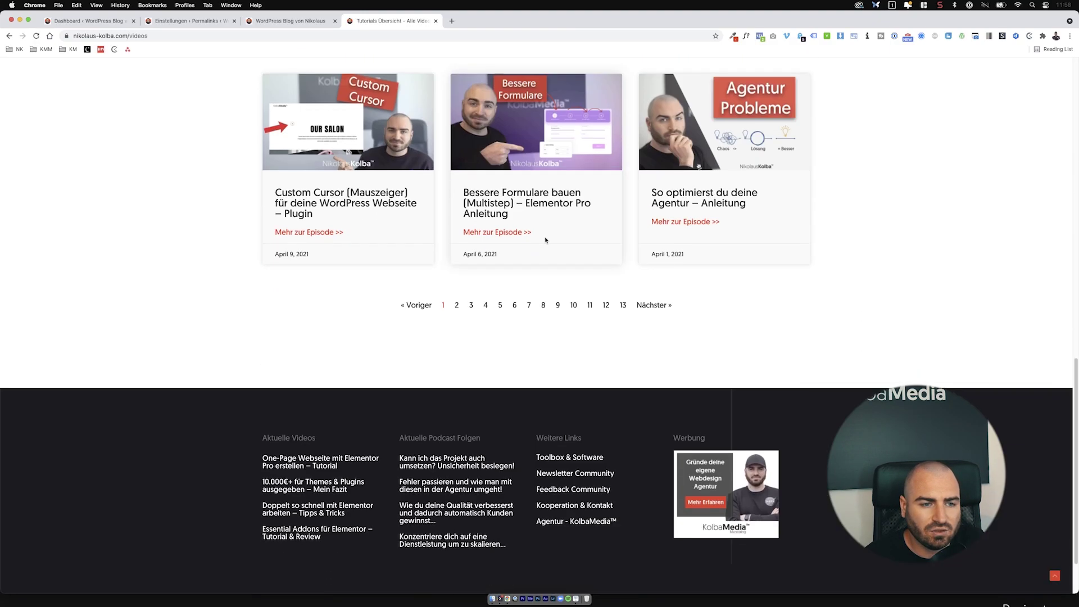
{"action": "scroll", "coordinate": [545, 240], "scroll_direction": "down", "scroll_amount": 2}
{"action": "mouse_move", "coordinate": [520, 87]}
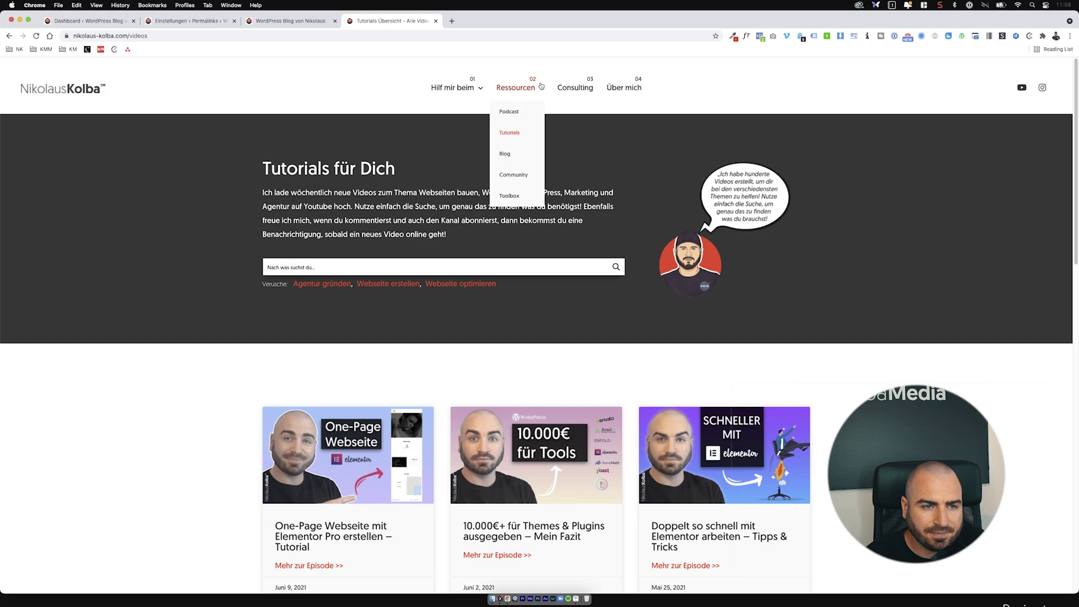
{"action": "left_click", "coordinate": [516, 161]}
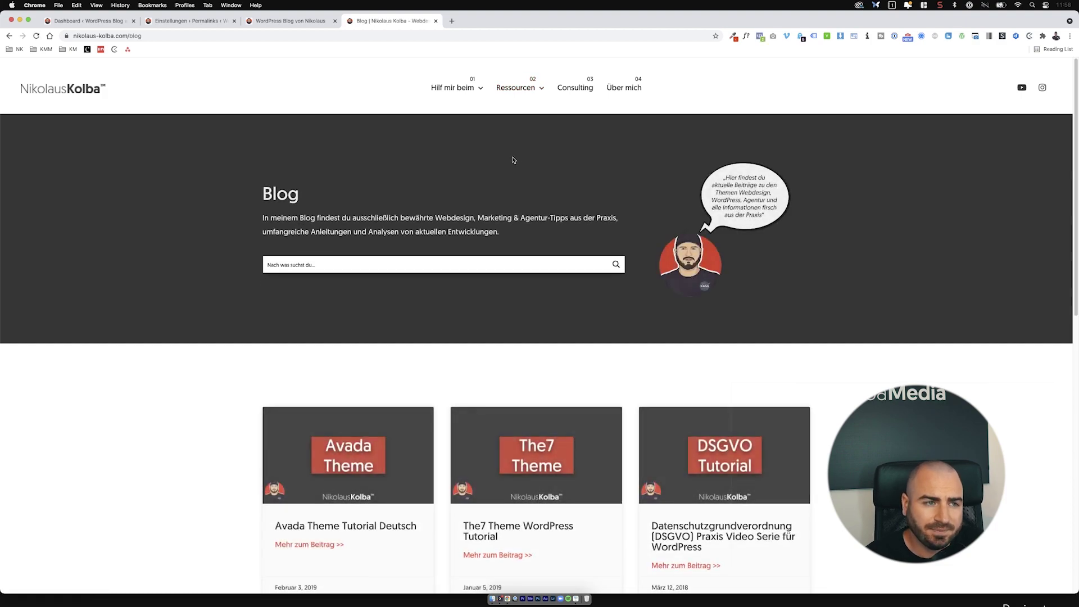
{"action": "left_click", "coordinate": [436, 21]}
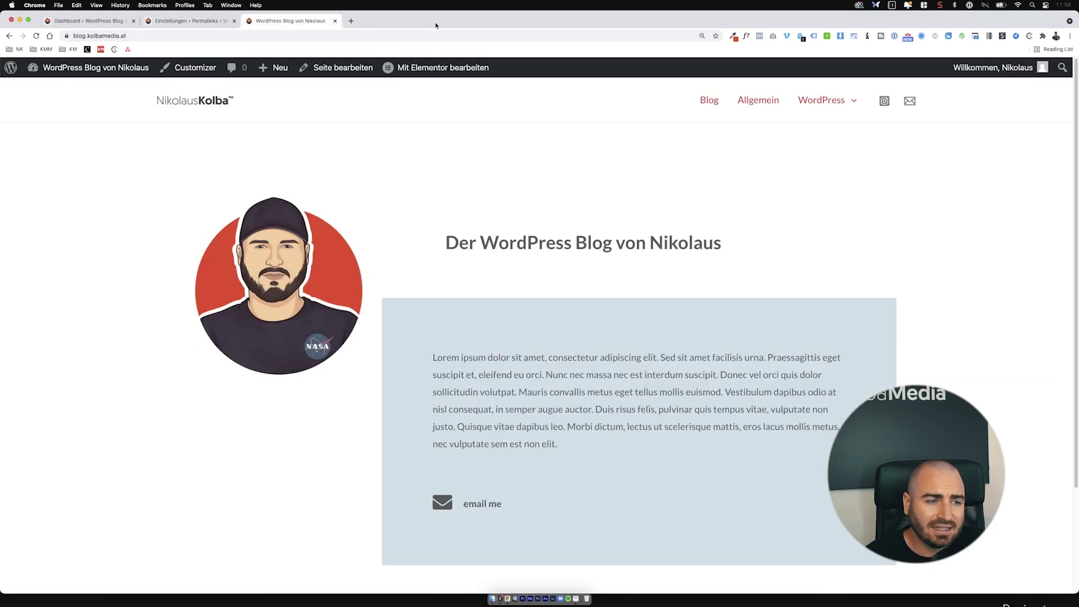